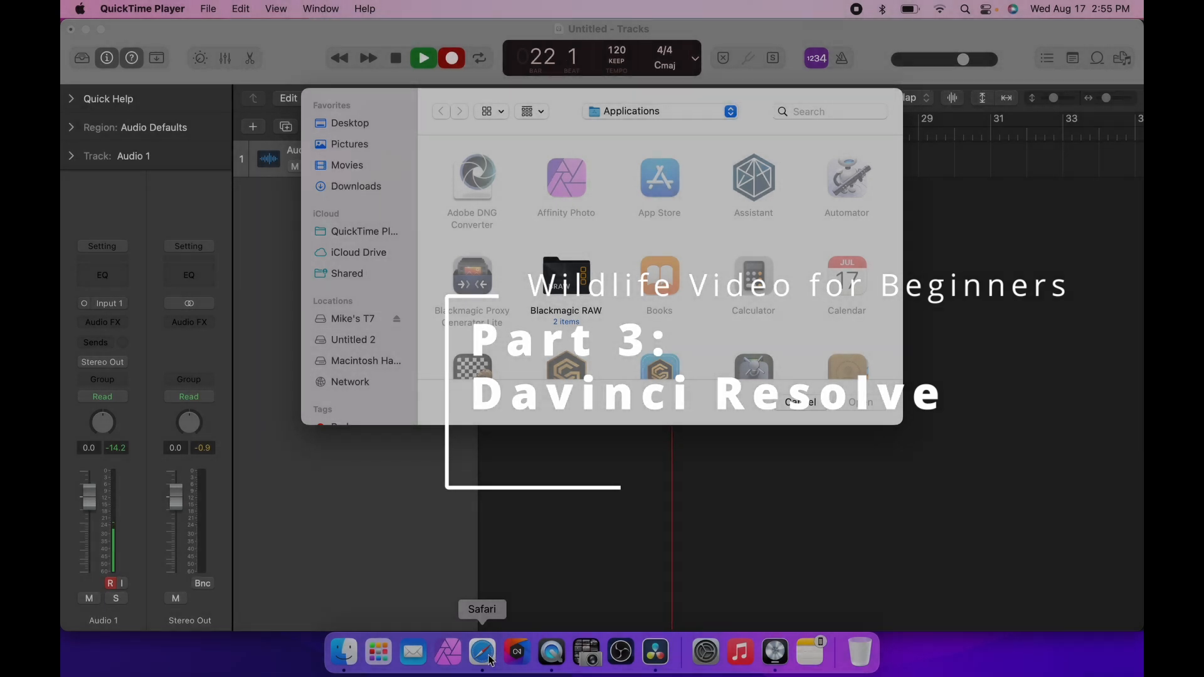
Browse the DaVinci Resolve 18 page on the Blackmagic Design website, including its free download option.
click(482, 652)
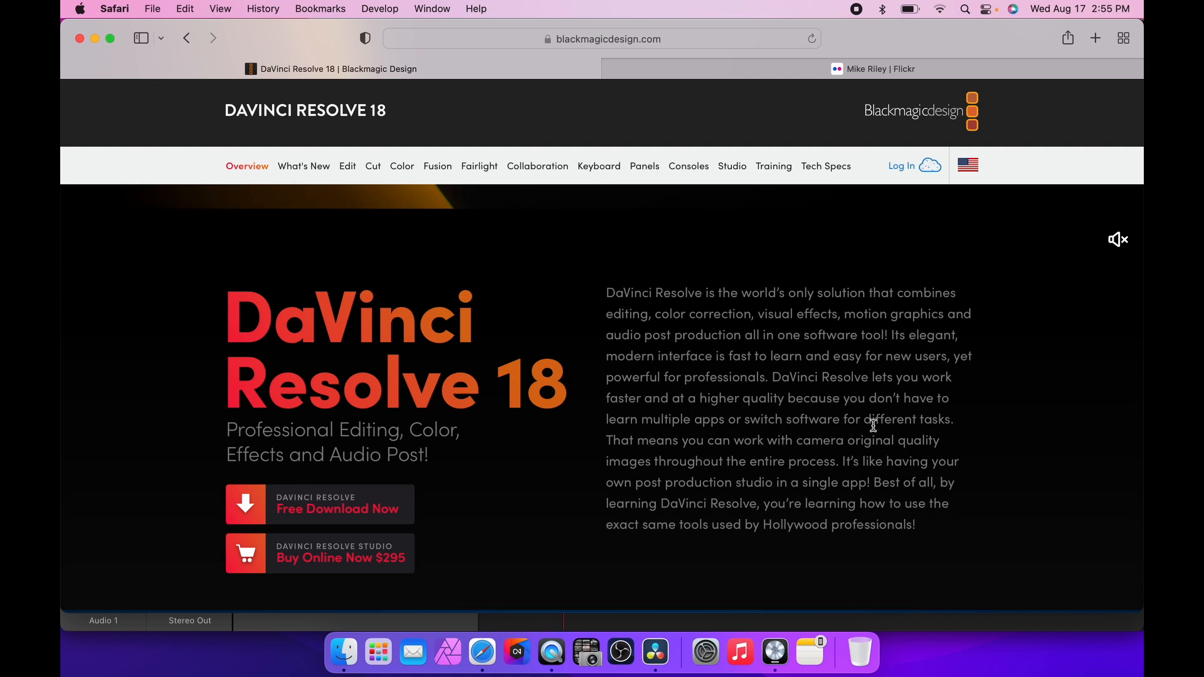
scroll(873, 427, down, 2)
scroll(815, 426, up, 3)
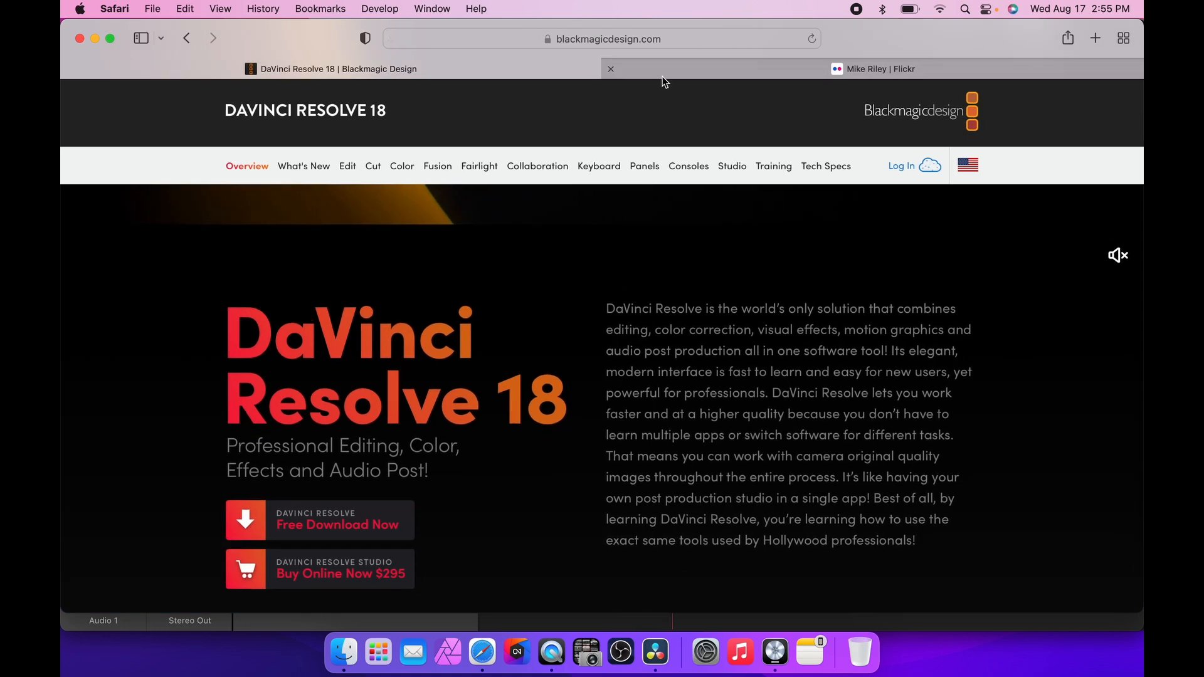
scroll(527, 287, down, 2)
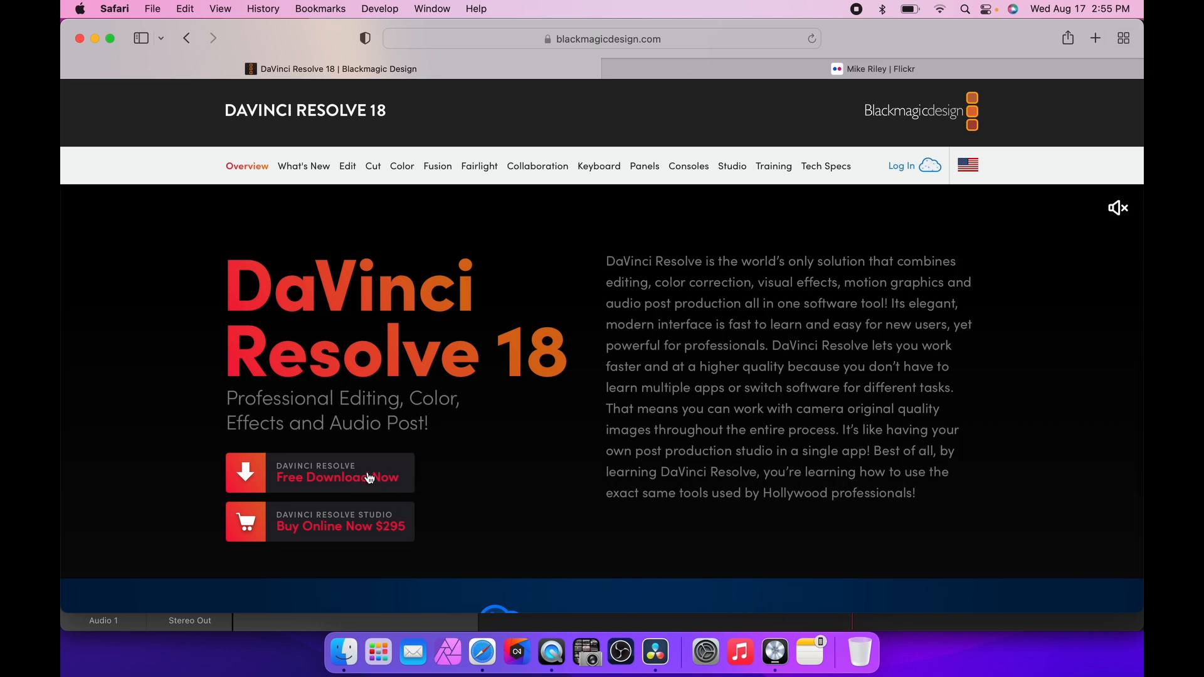
key(super+Tab)
key(super+Tab)
scroll(715, 295, down, 3)
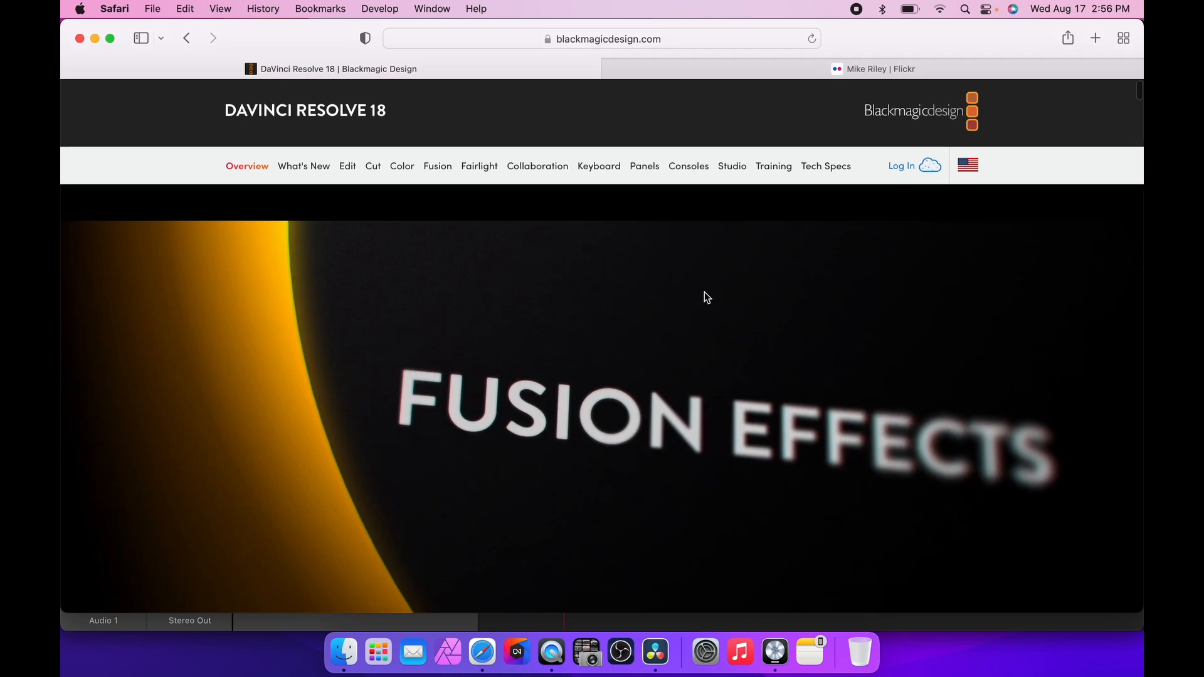
scroll(706, 298, up, 5)
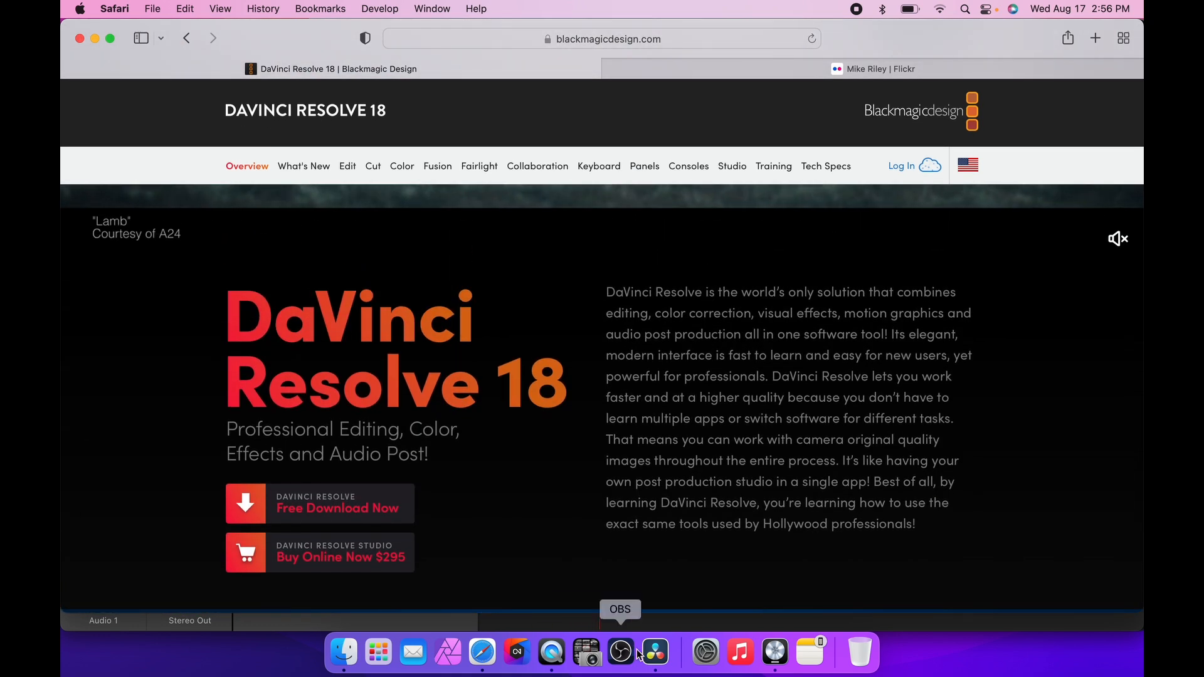
Switch to DaVinci Resolve and create a new project named test.
click(656, 652)
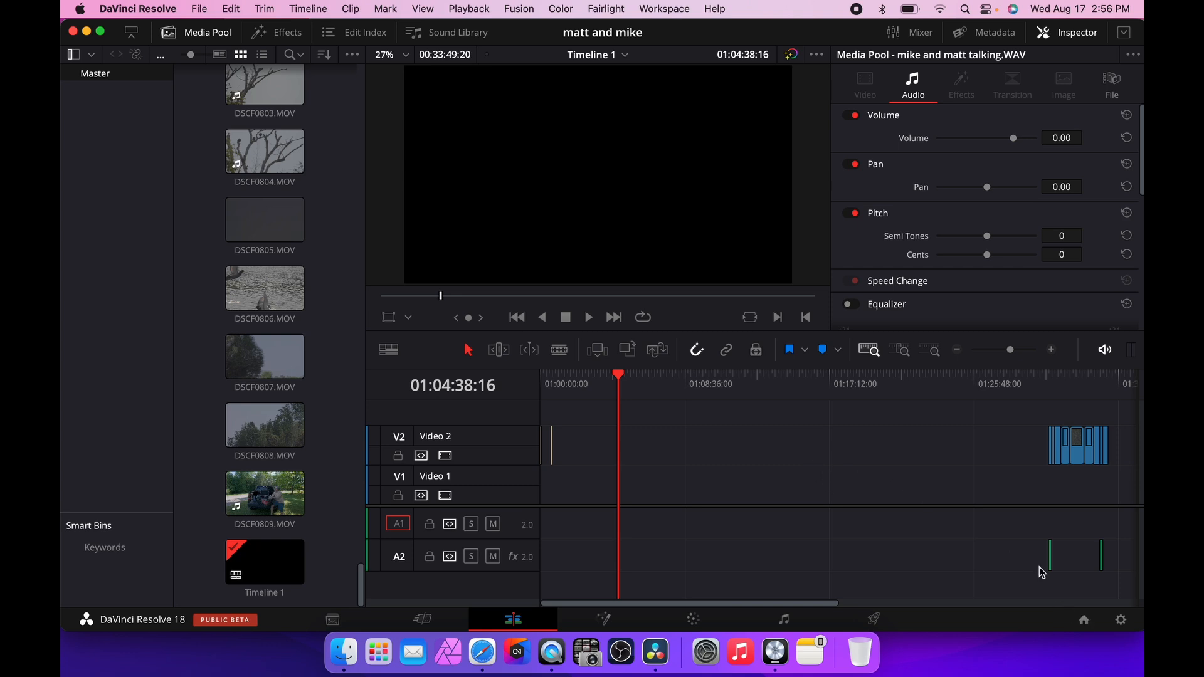
click(196, 8)
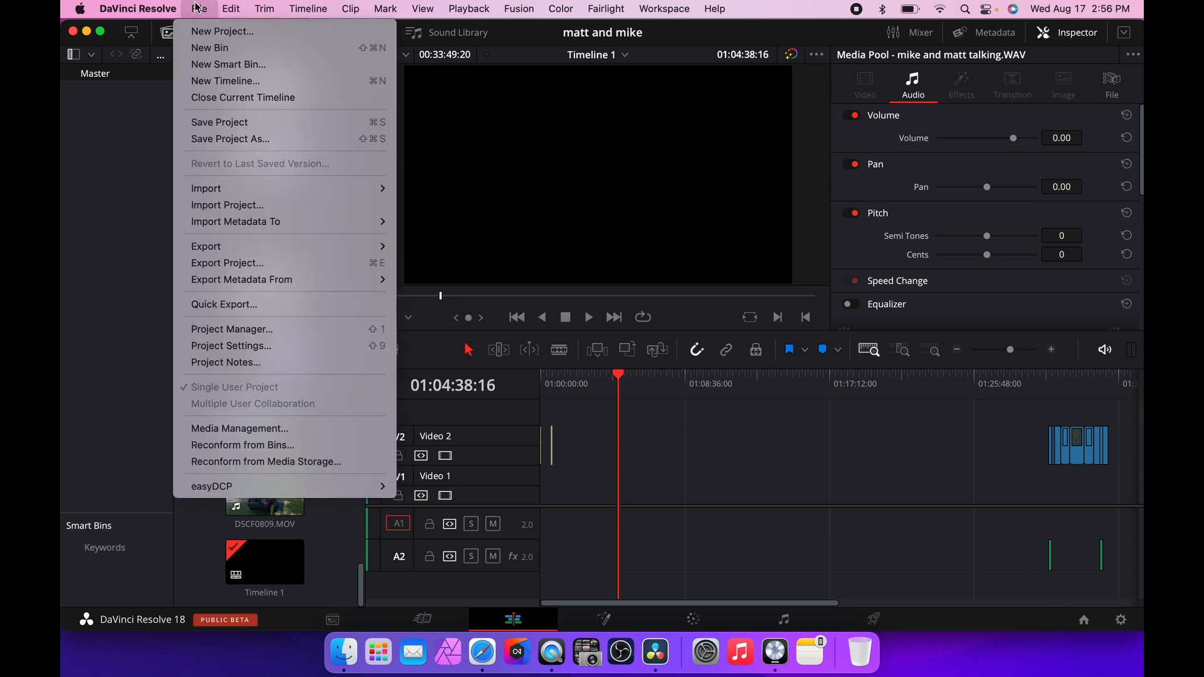
click(227, 31)
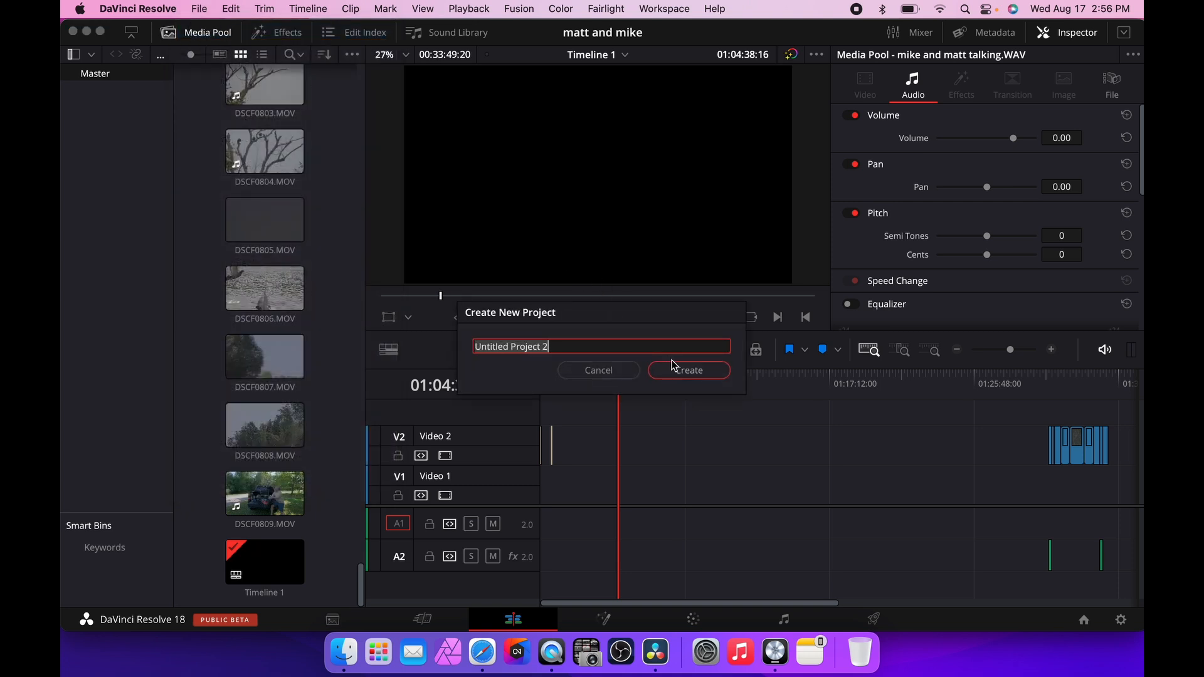
text(tesr)
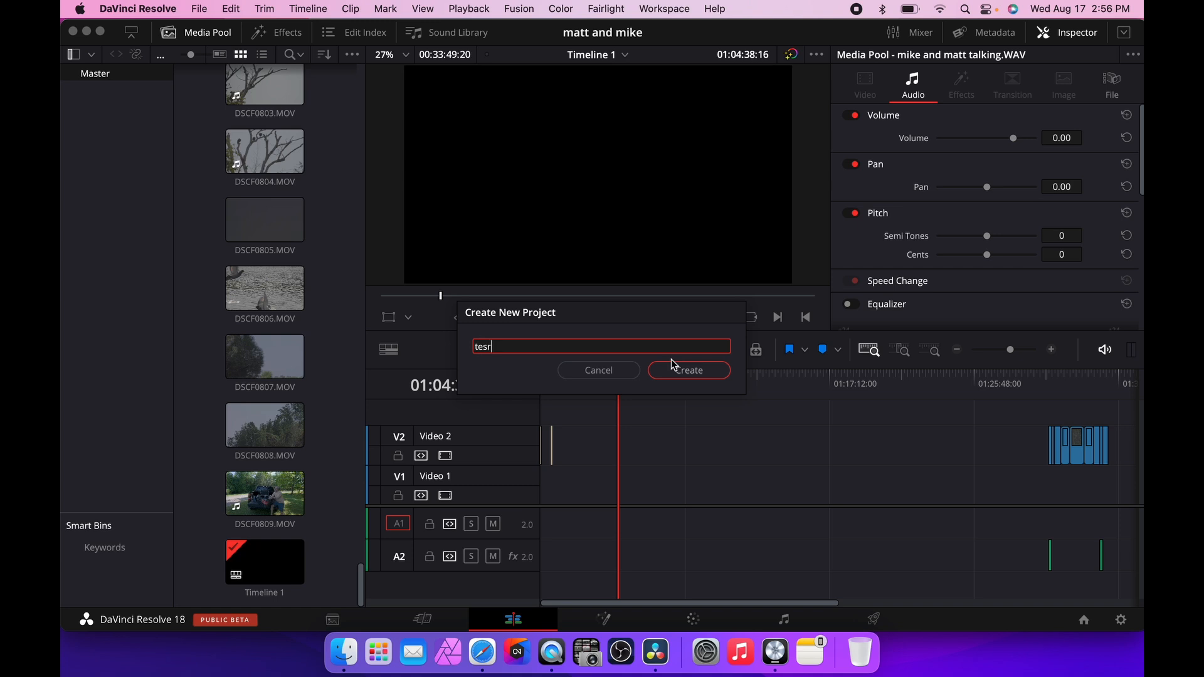
key(BackSpace)
text(t)
click(677, 373)
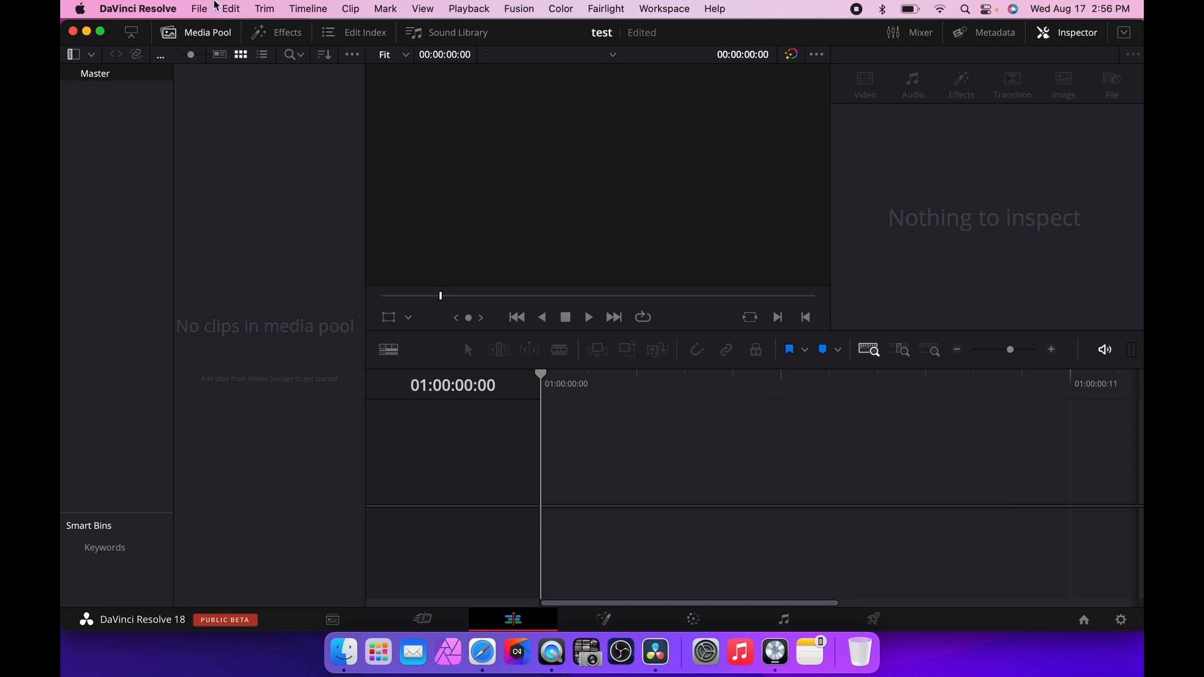
click(202, 9)
mouse_move(321, 188)
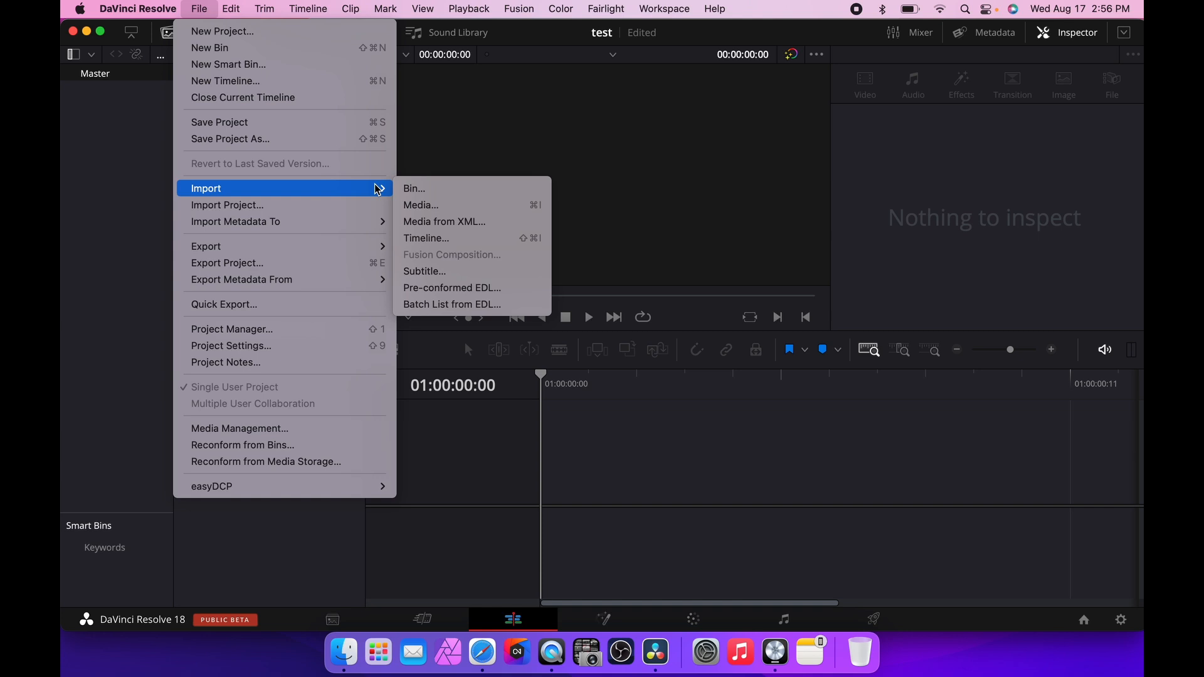
click(437, 207)
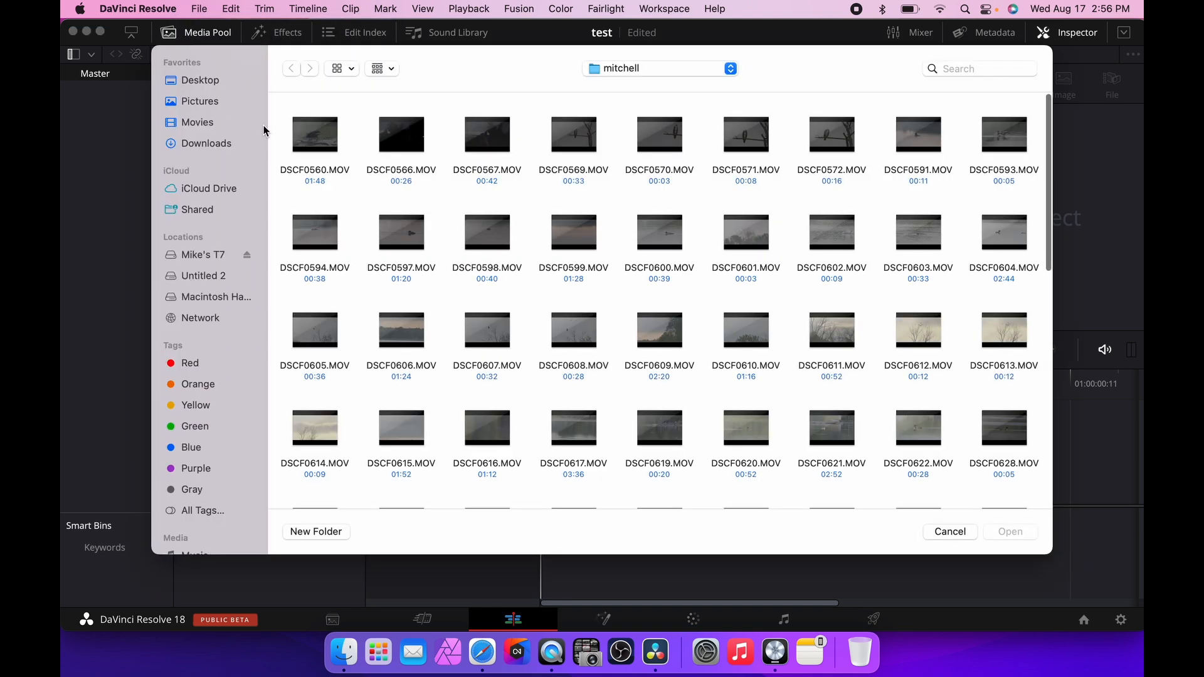
click(962, 534)
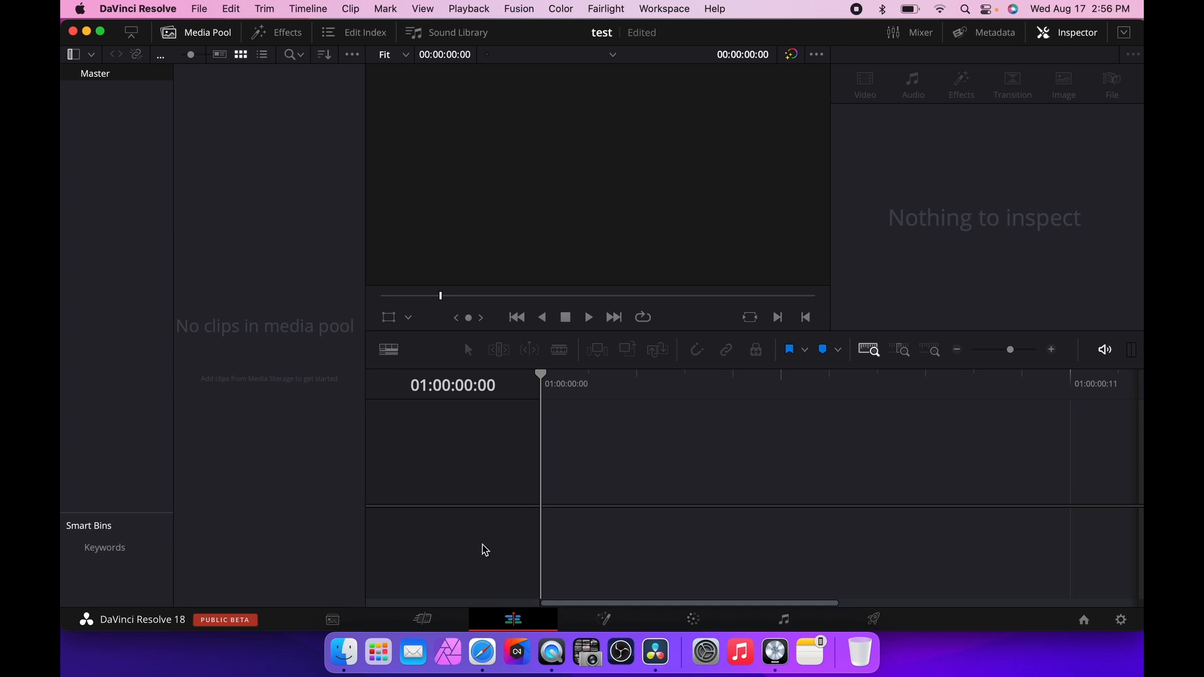
Tour the Media, Cut, Edit, Fusion, Color, Fairlight and Deliver pages, ending on the Edit page.
click(328, 621)
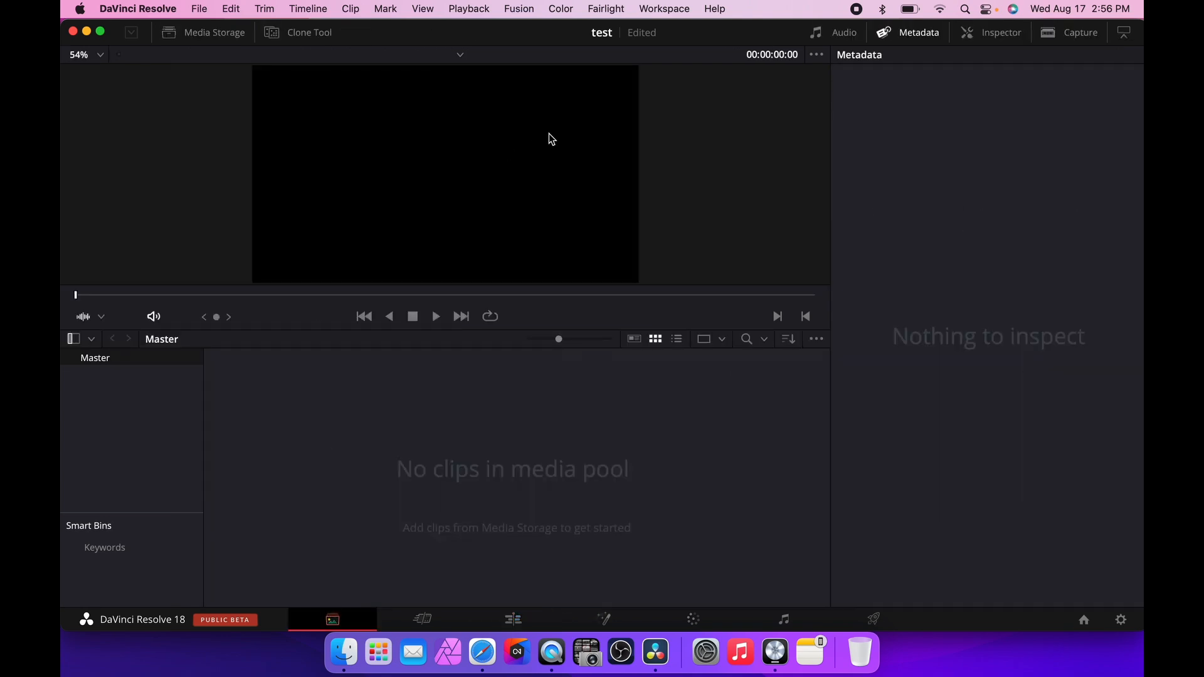
click(423, 621)
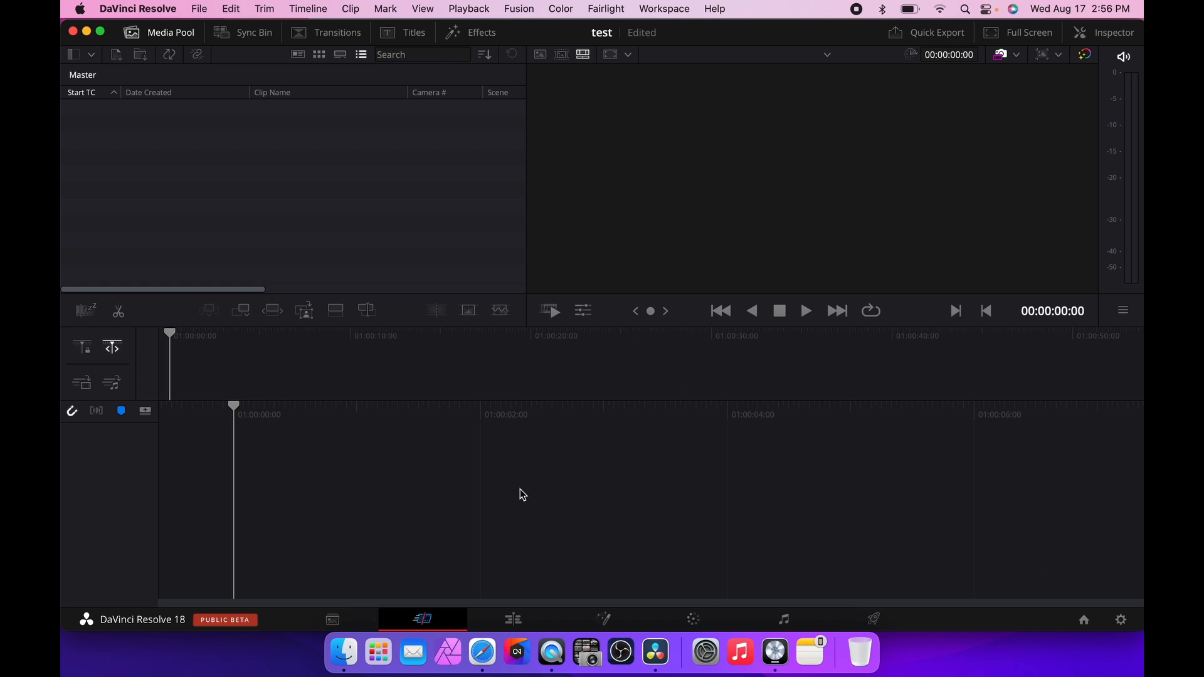
click(524, 629)
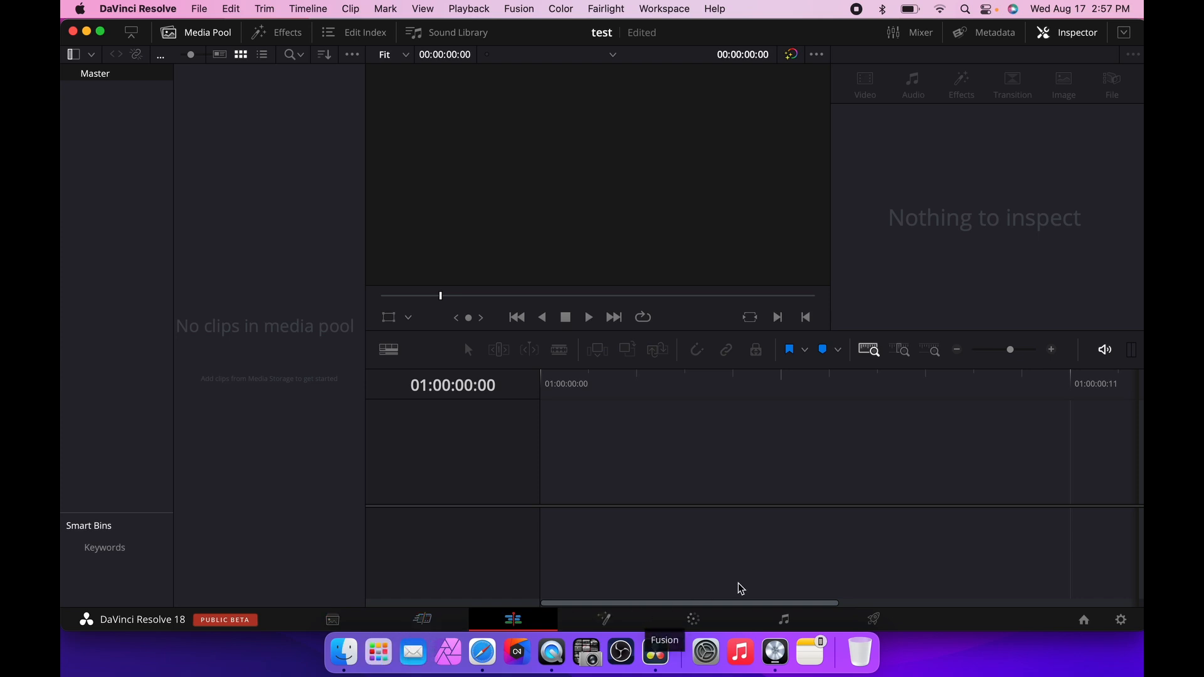
click(607, 622)
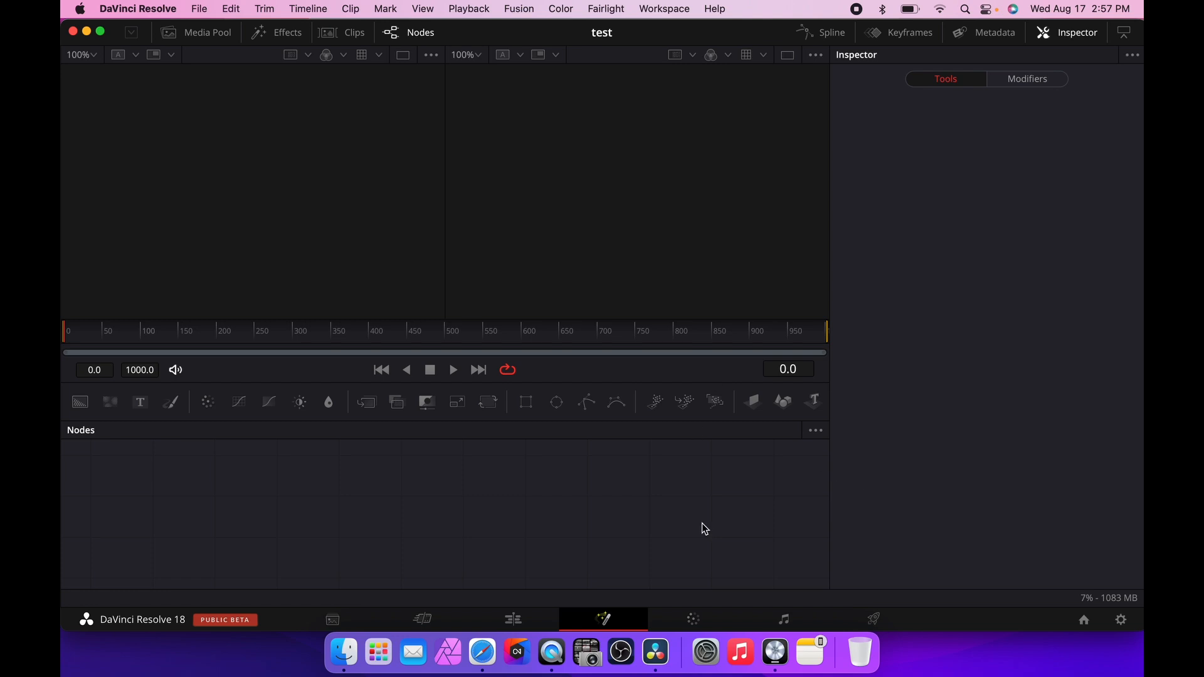
click(695, 620)
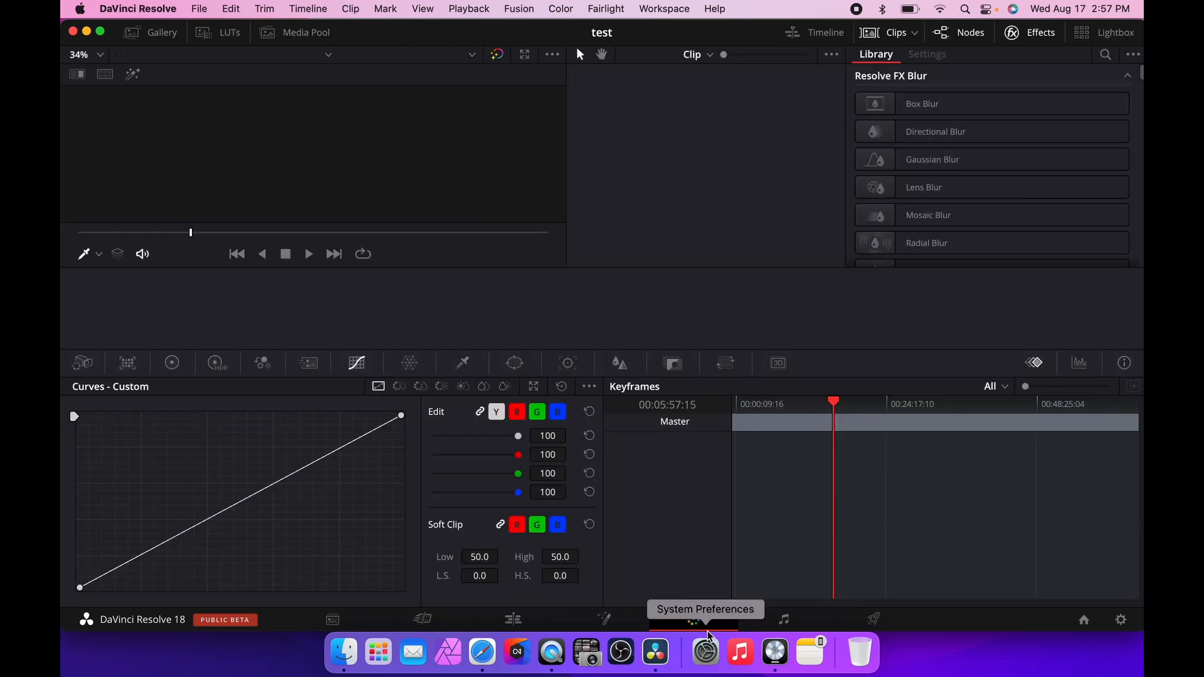
click(785, 620)
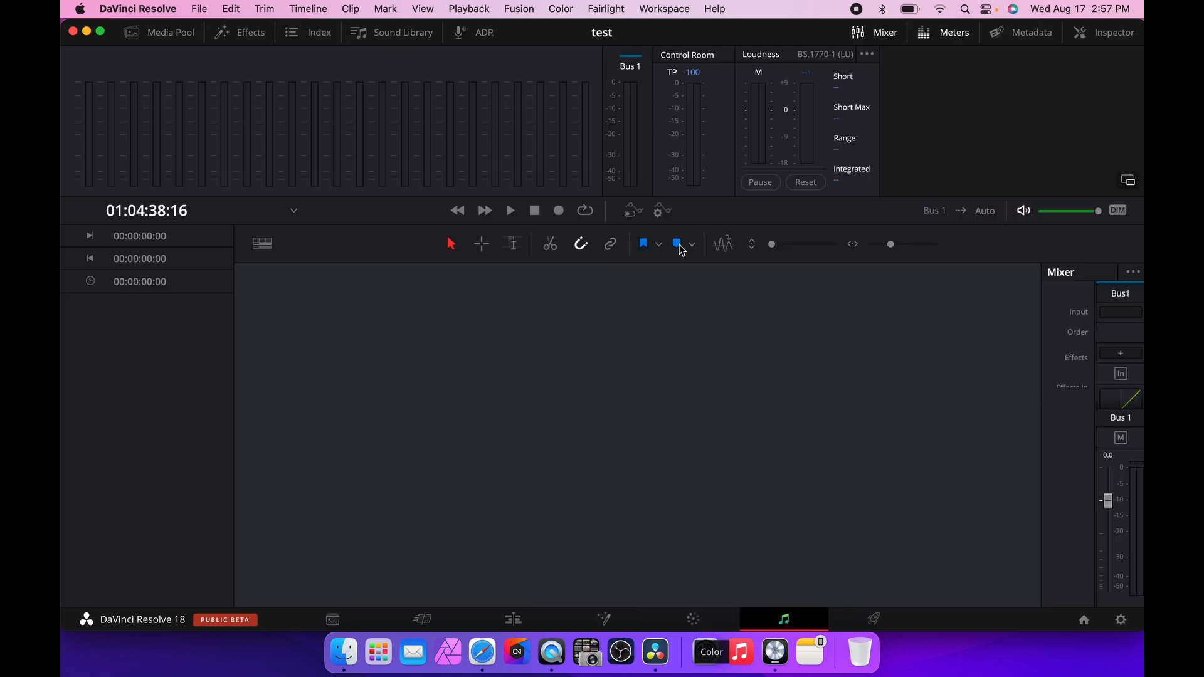
click(873, 619)
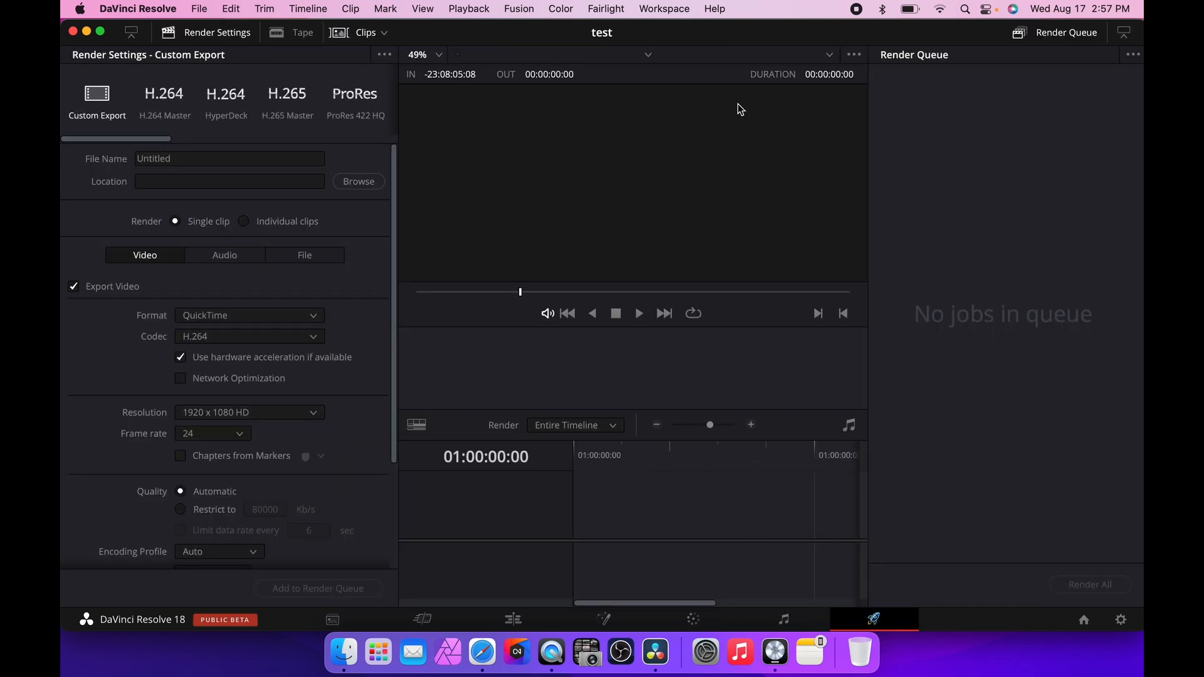
click(514, 620)
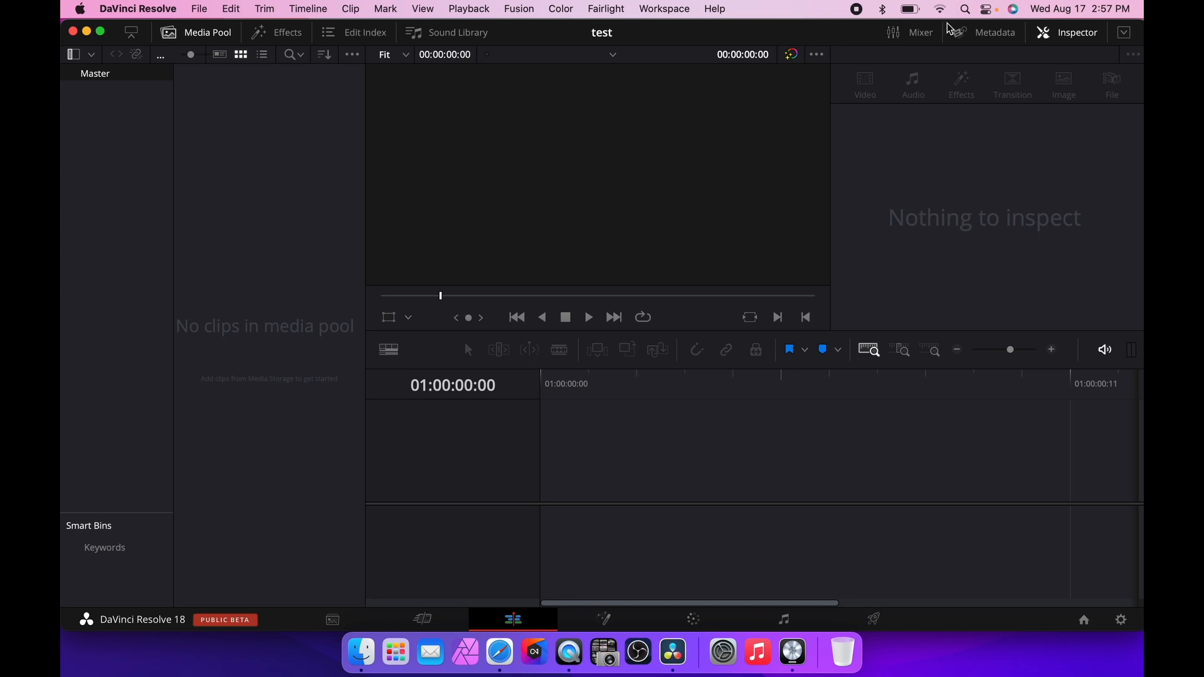
click(678, 626)
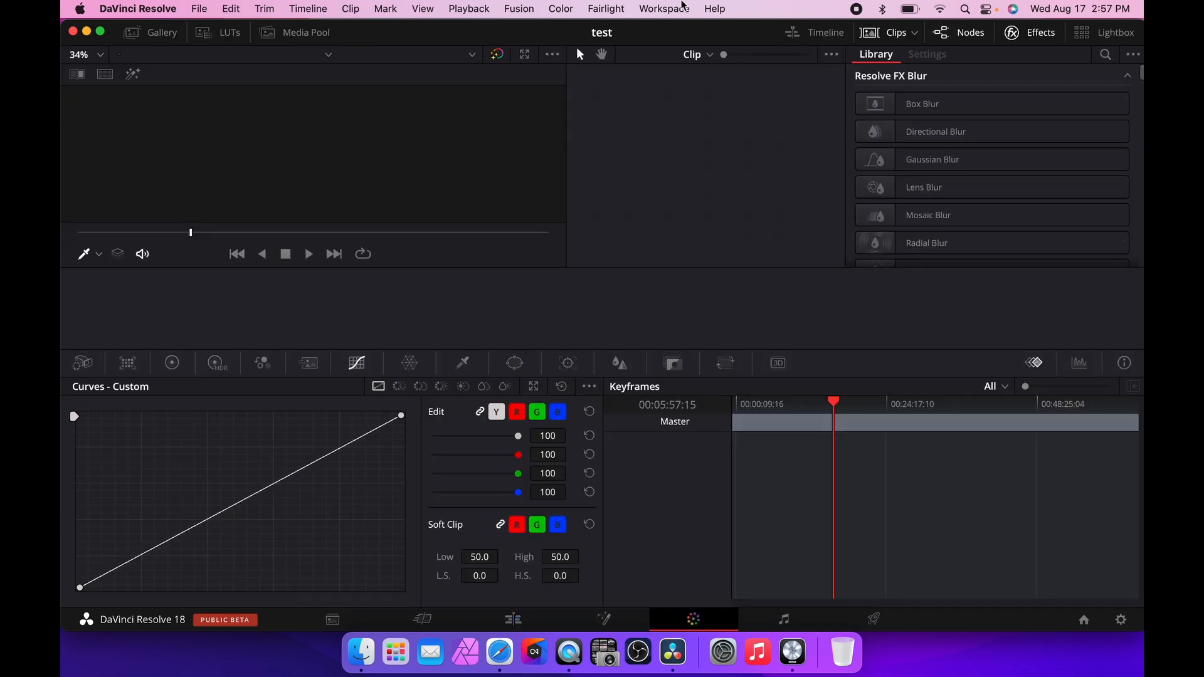
click(518, 623)
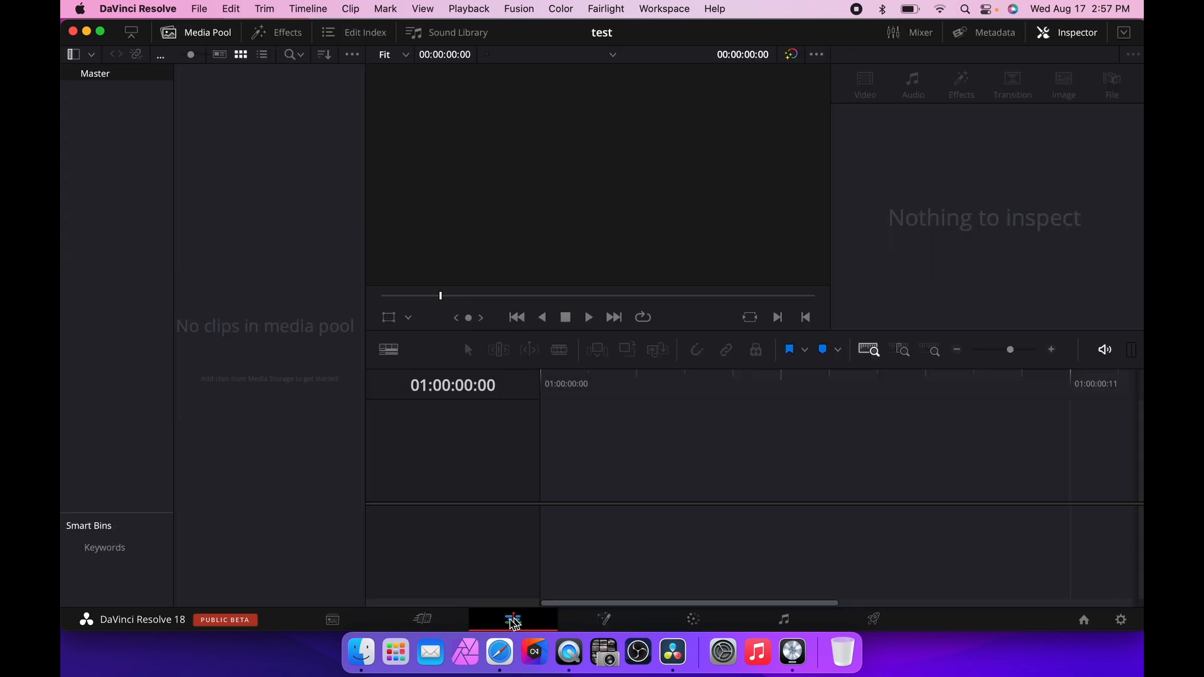
Import clips DSCF0607, DSCF0608 and DSCF0609 into the media pool without changing the project frame rate.
click(211, 40)
click(211, 40)
right_click(232, 243)
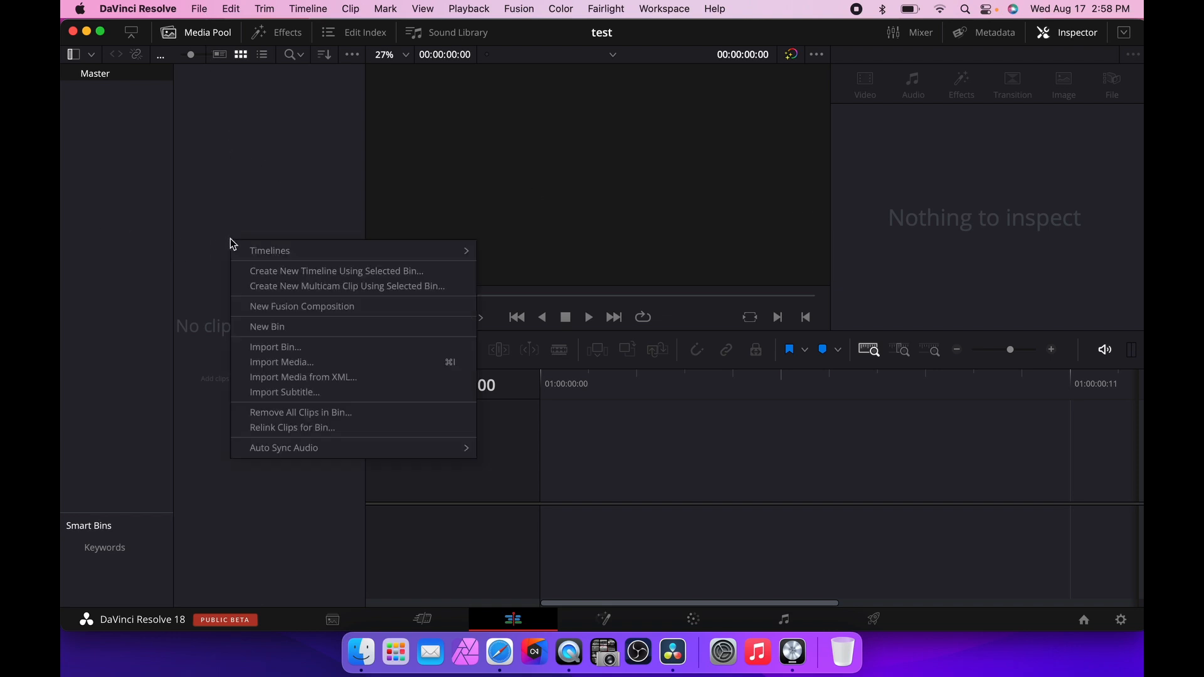
right_click(251, 183)
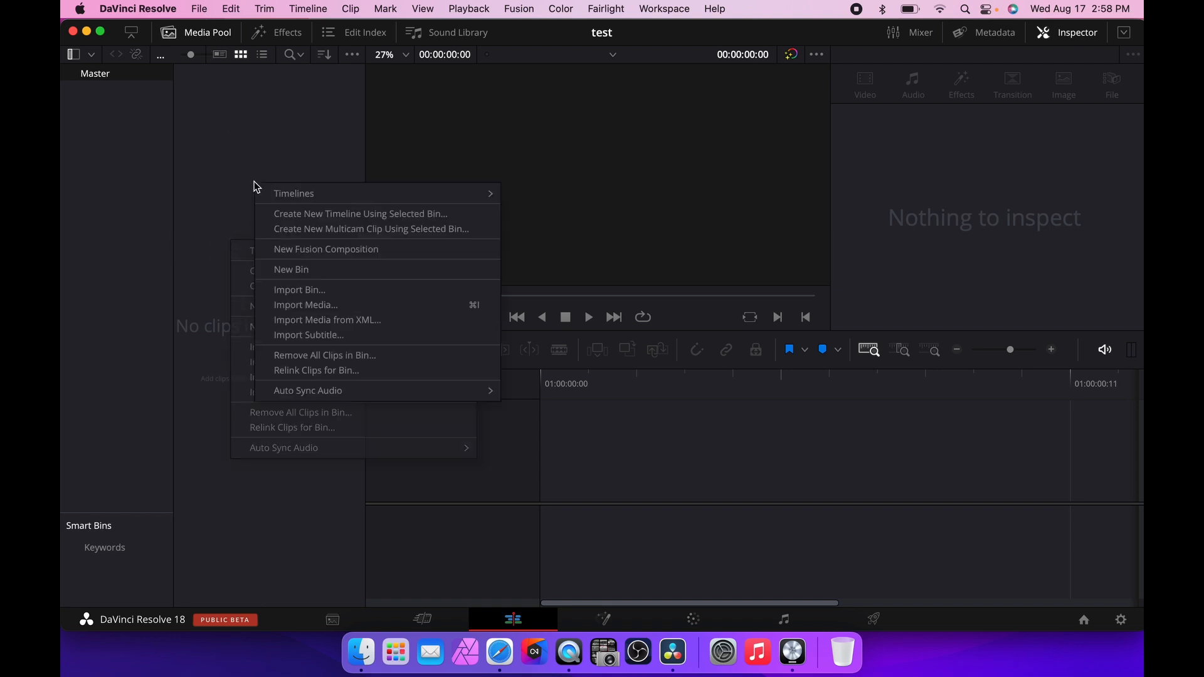
click(207, 6)
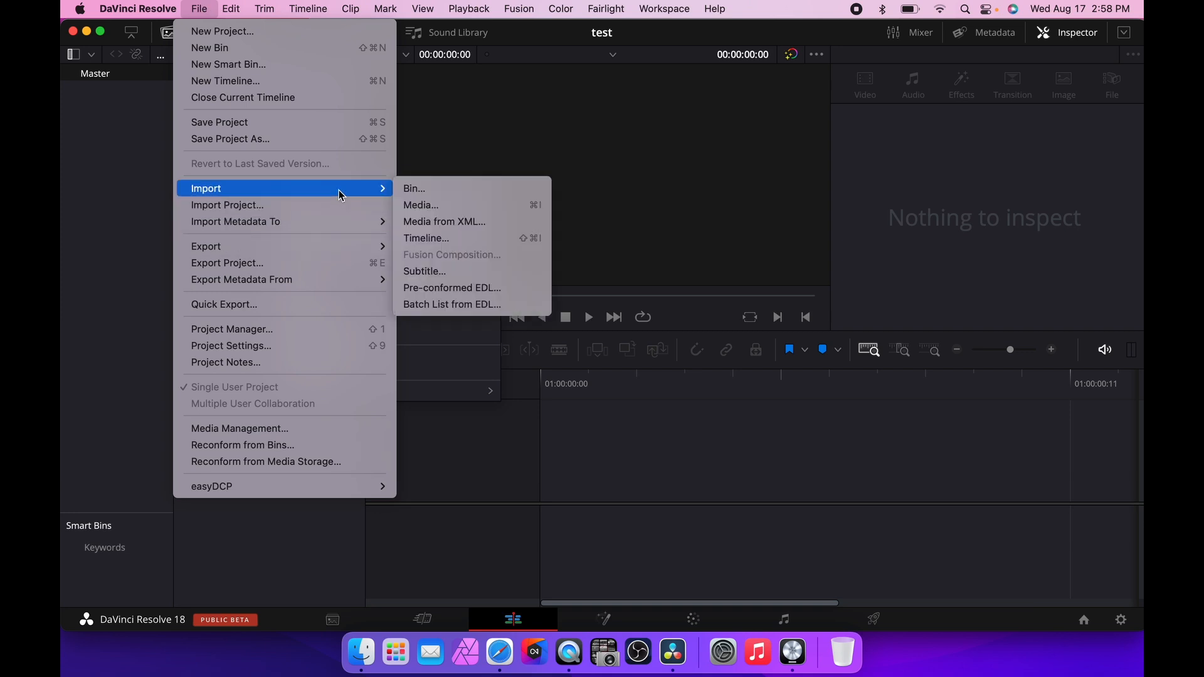
click(119, 206)
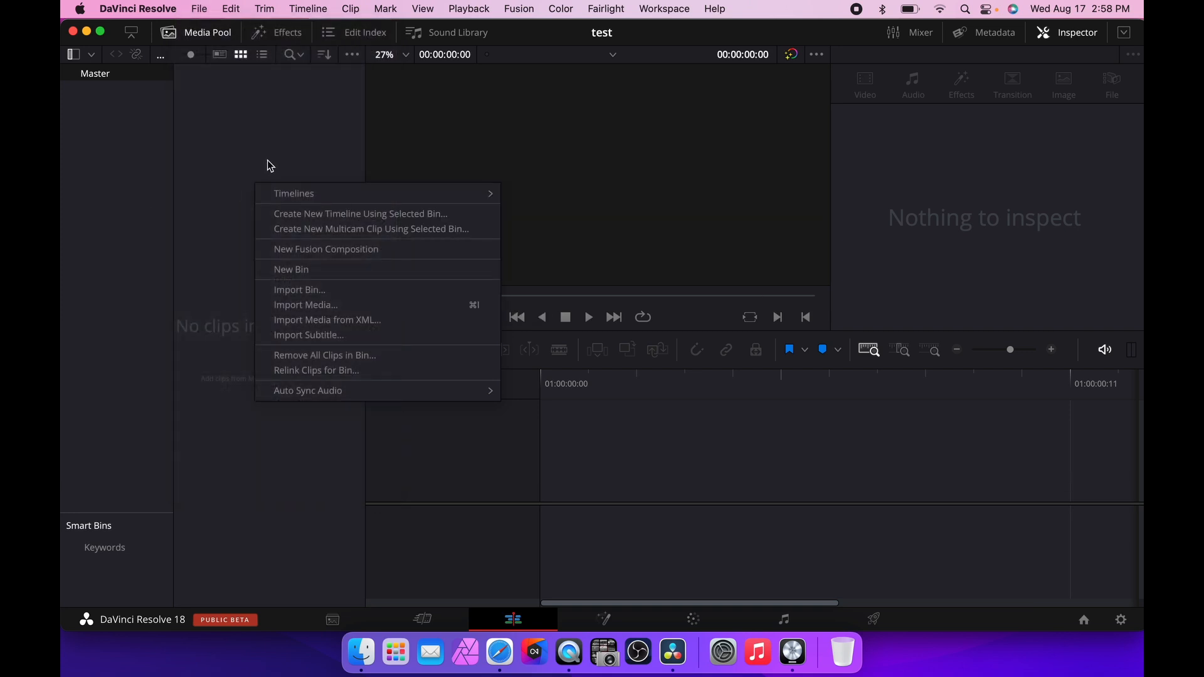
click(321, 307)
drag(699, 380, 475, 320)
click(1009, 532)
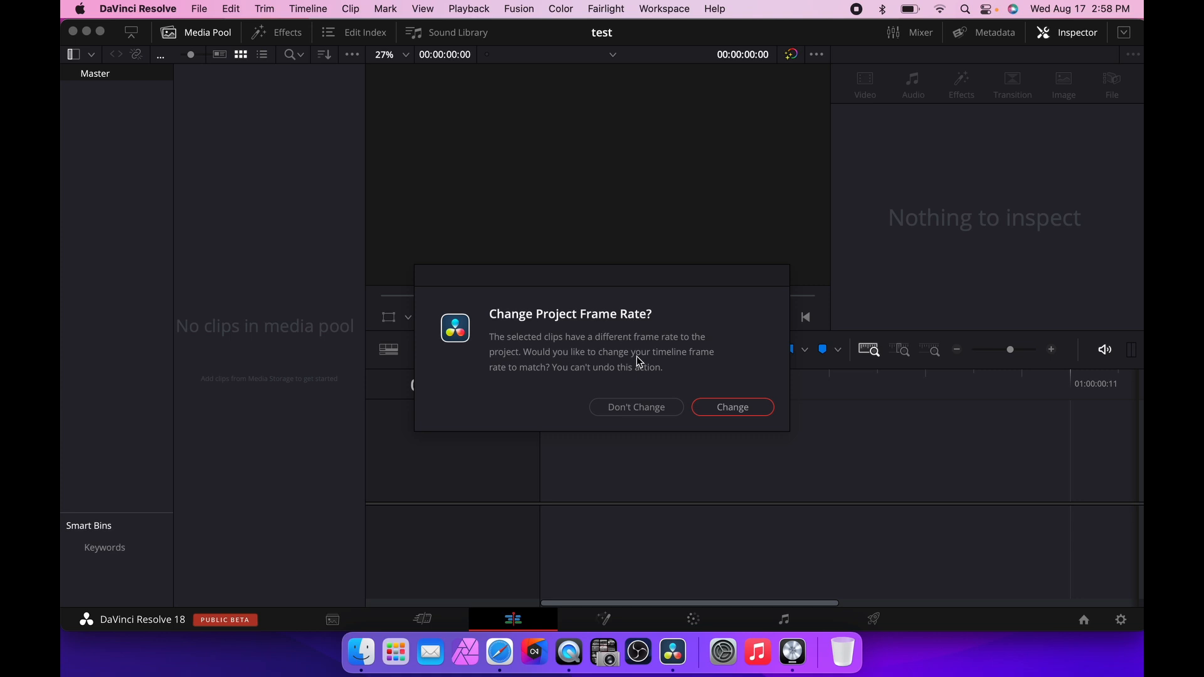
click(633, 409)
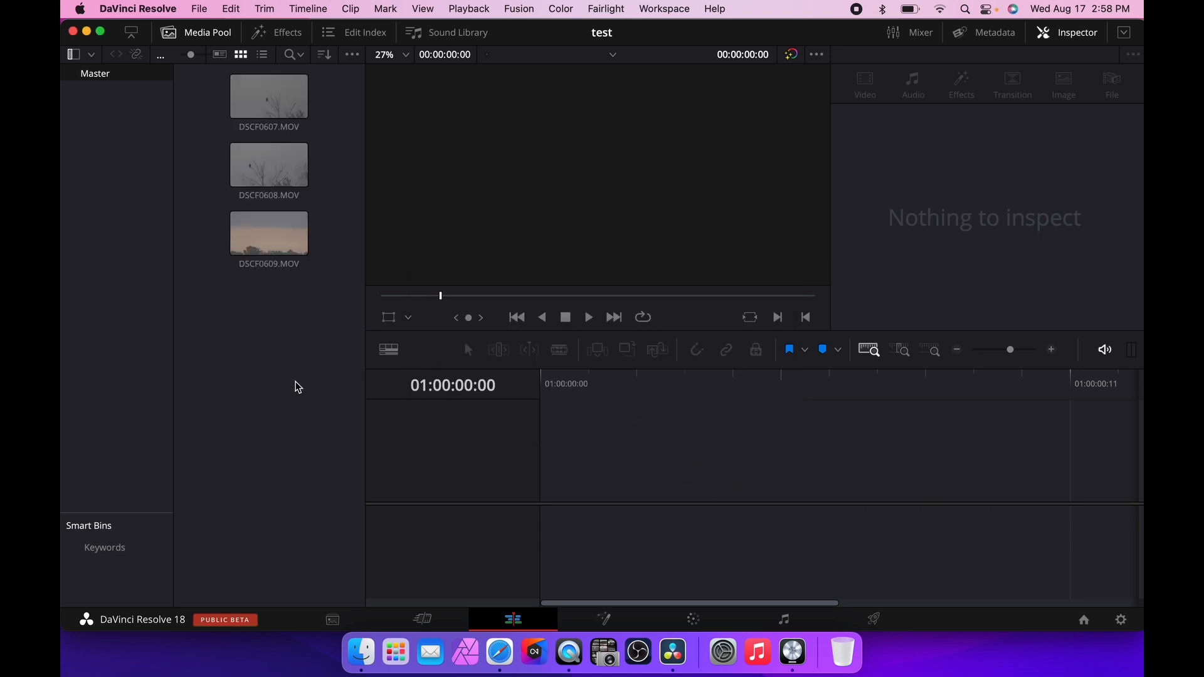
drag(270, 236, 339, 367)
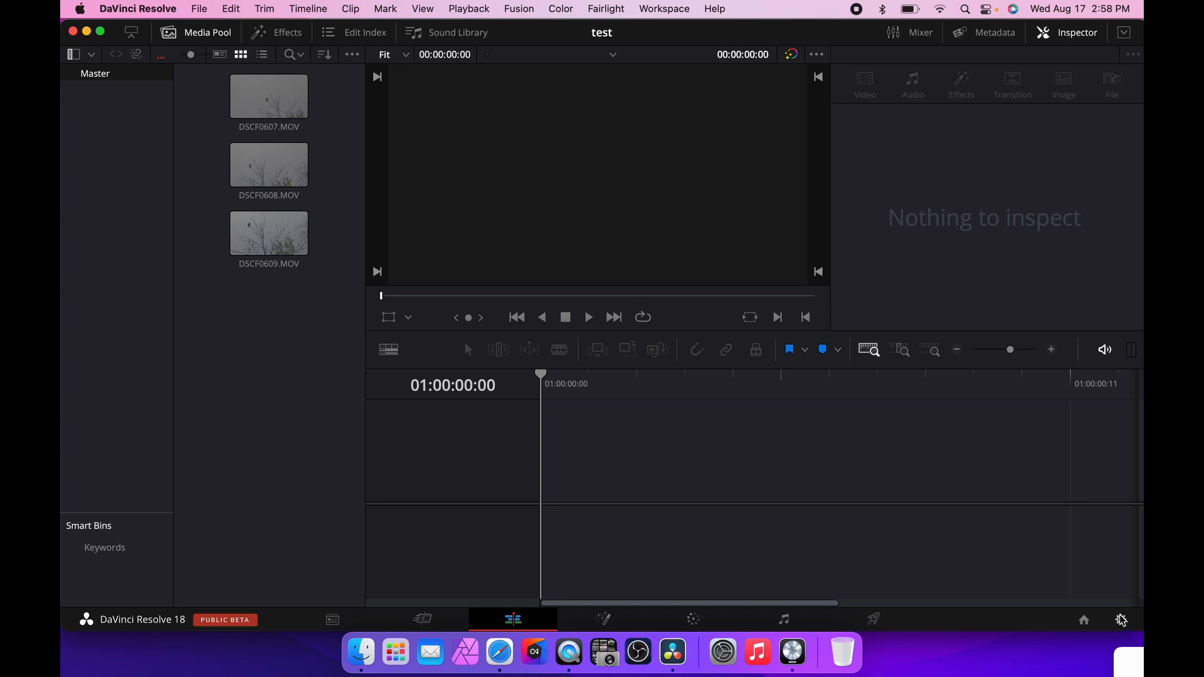
Open the project manager to view the local projects, then close it.
click(1085, 621)
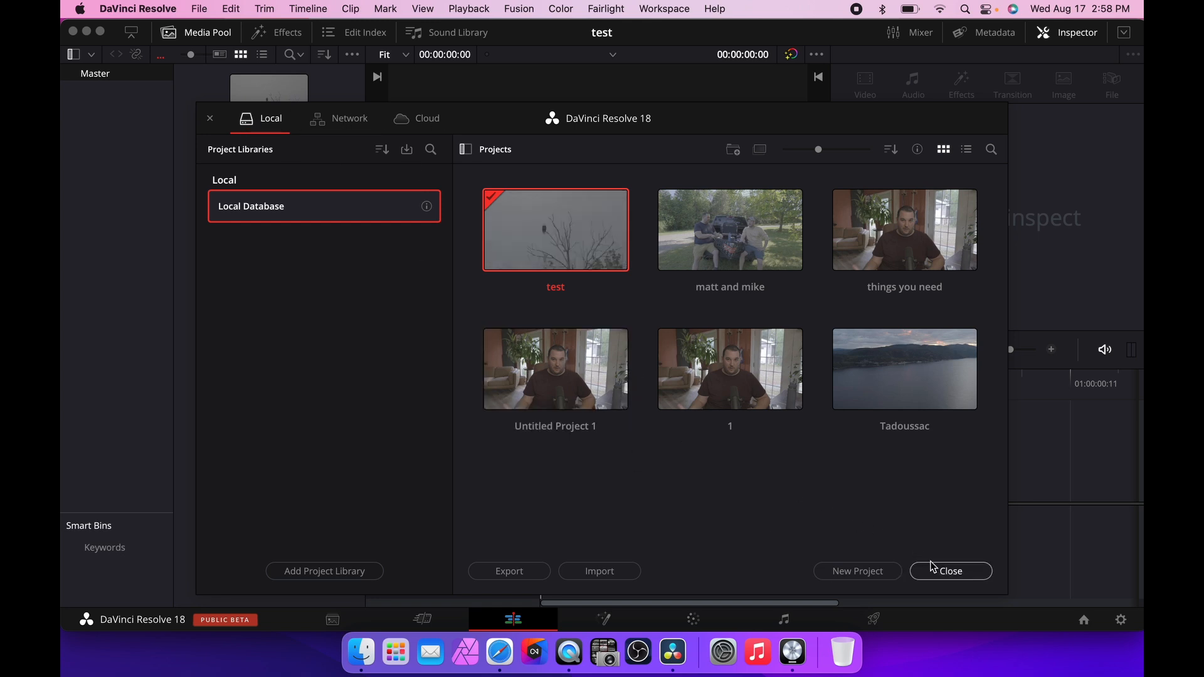
click(947, 572)
Open Project Settings and browse the available timeline resolution options in Master Settings.
click(1120, 620)
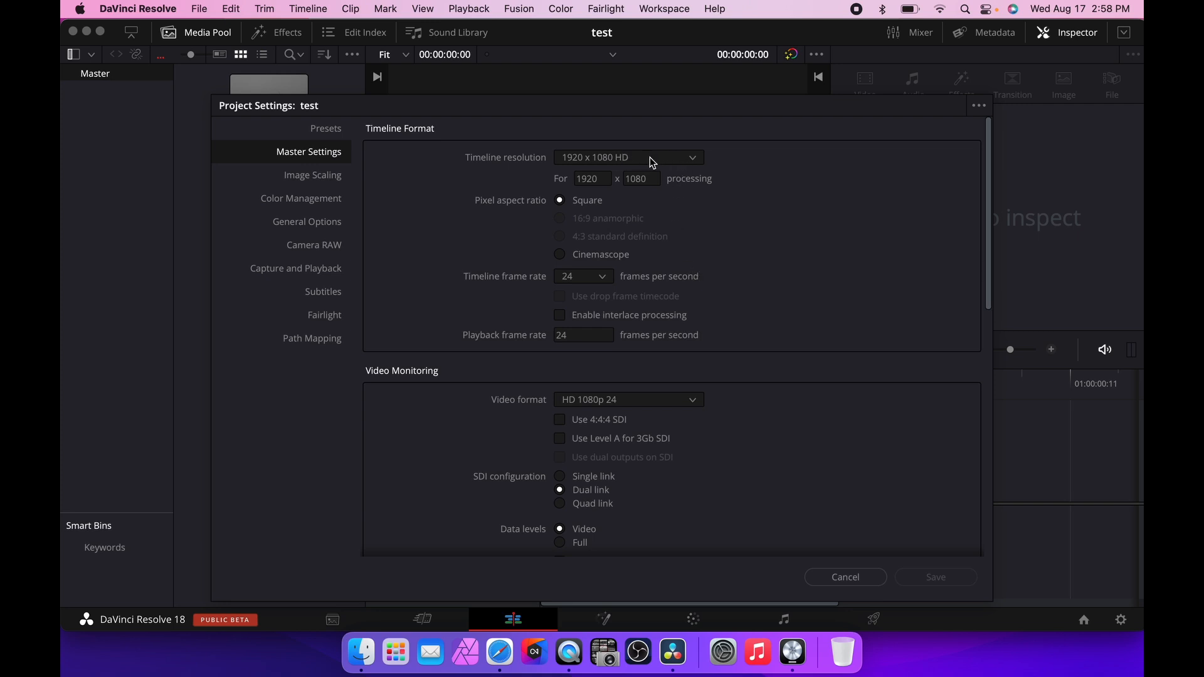
click(652, 158)
click(717, 164)
click(645, 160)
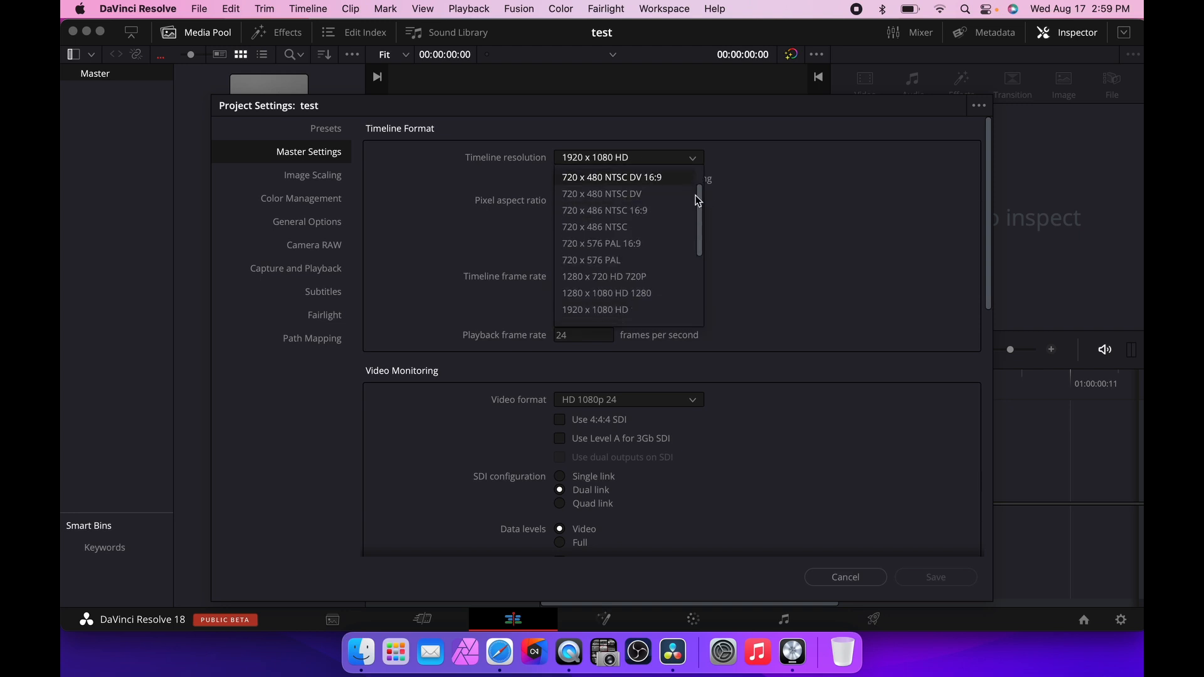
scroll(701, 196, down, 3)
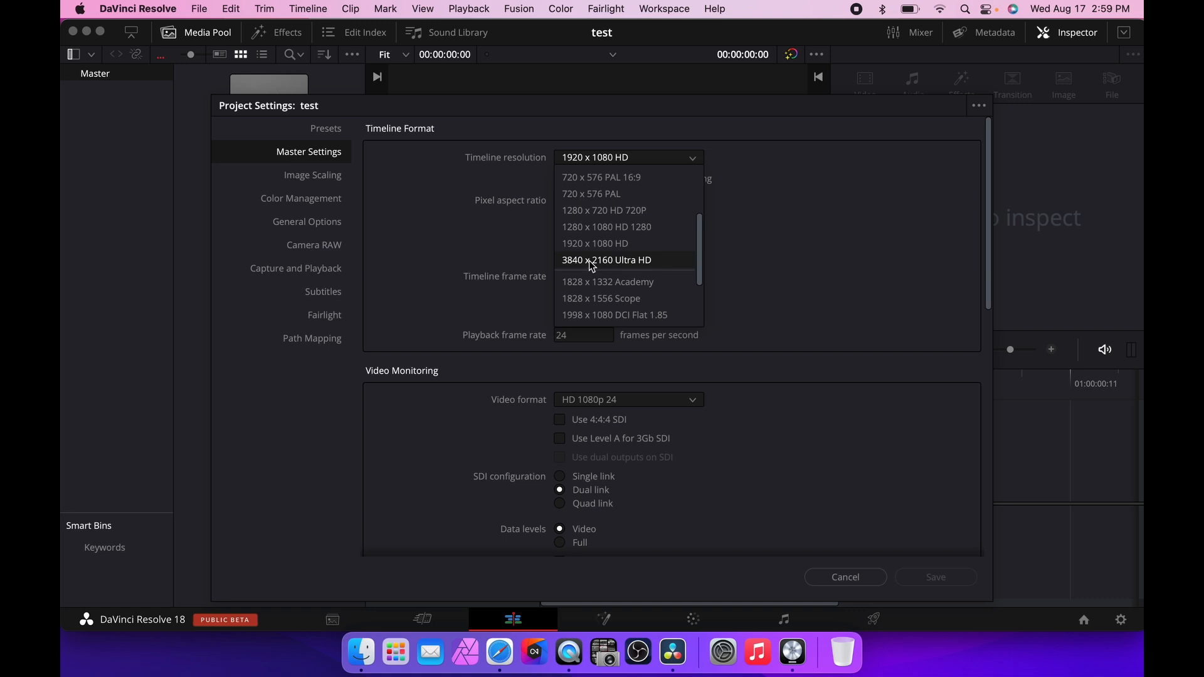
click(784, 252)
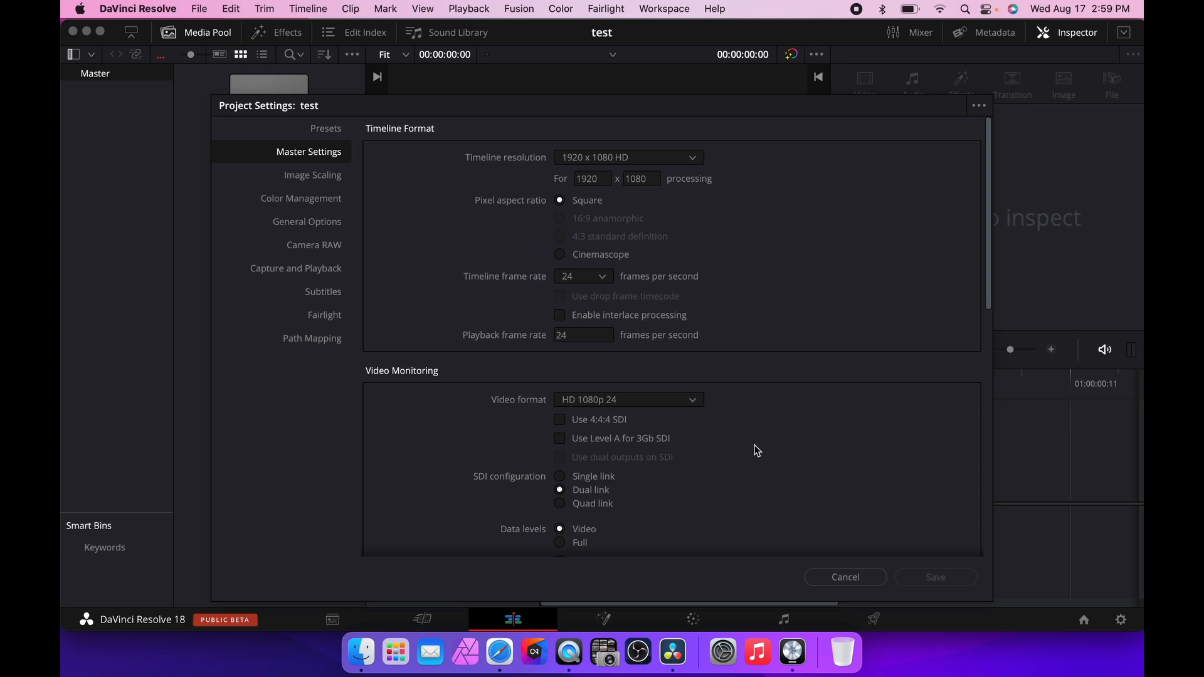
Close Project Settings and add clip DSCF0609 to the empty timeline to create a new timeline.
click(856, 584)
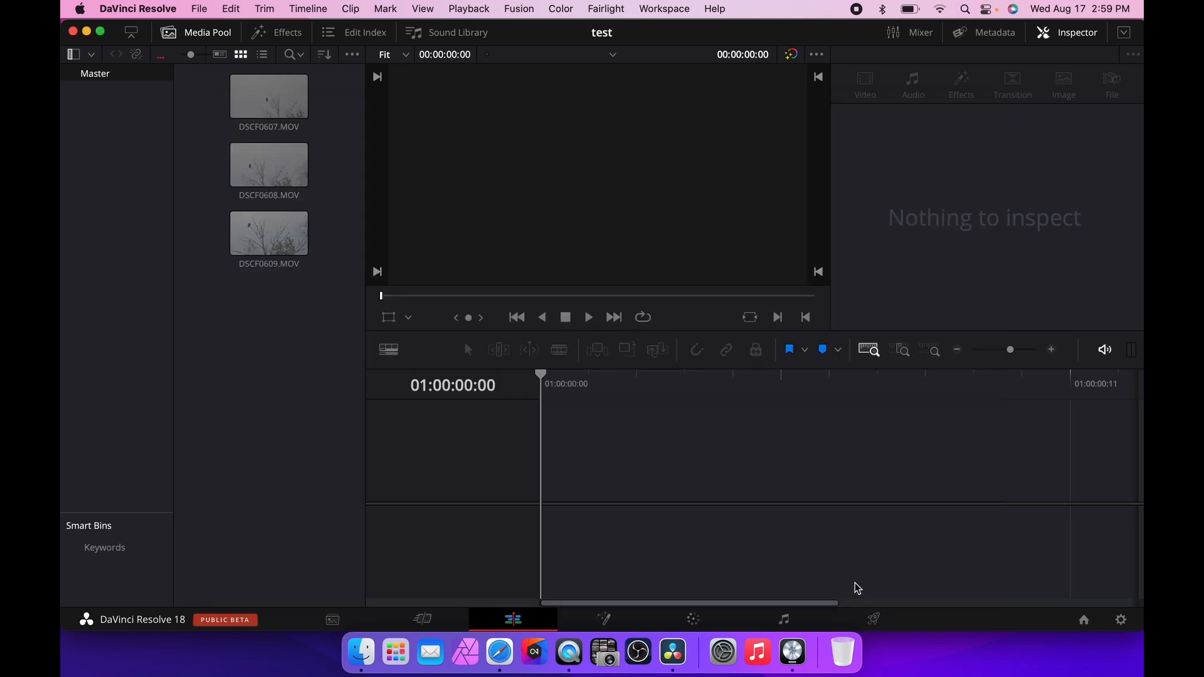
click(281, 269)
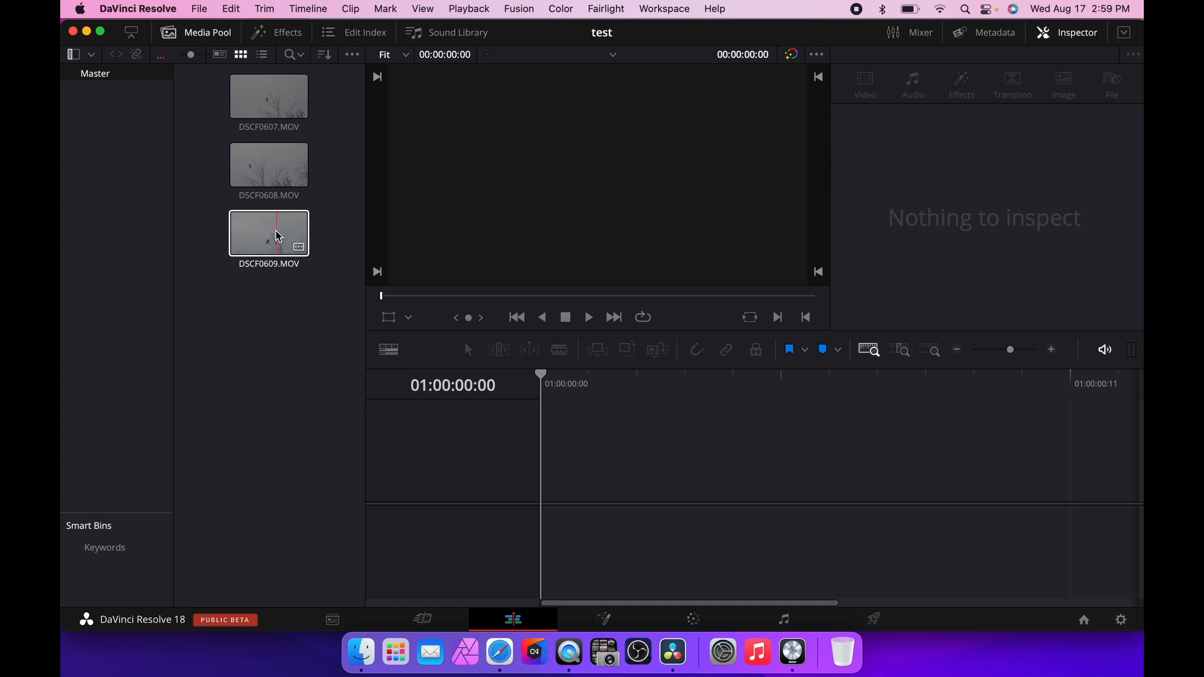
drag(286, 235, 605, 479)
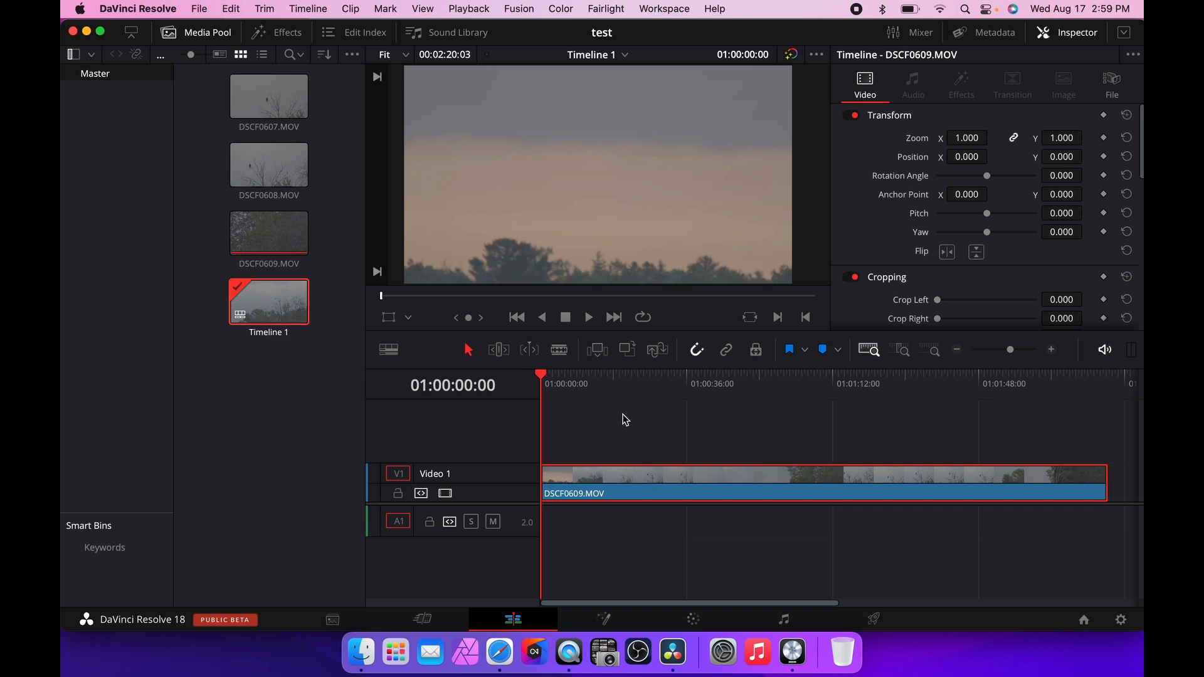
click(626, 54)
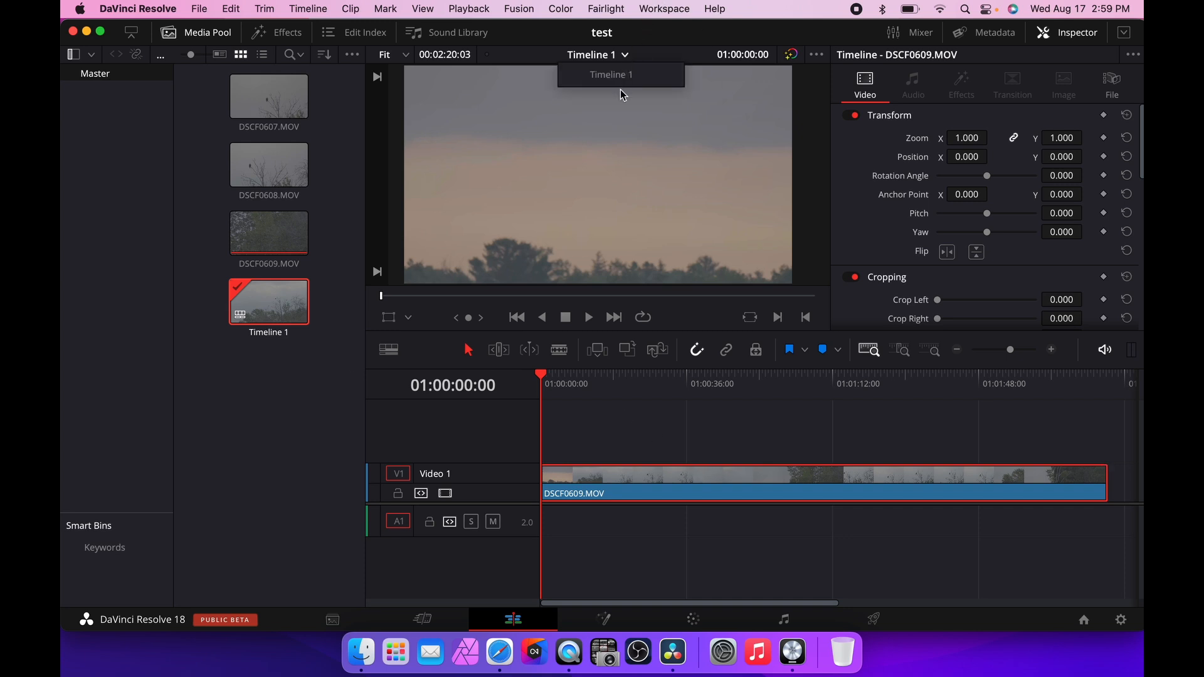
click(257, 372)
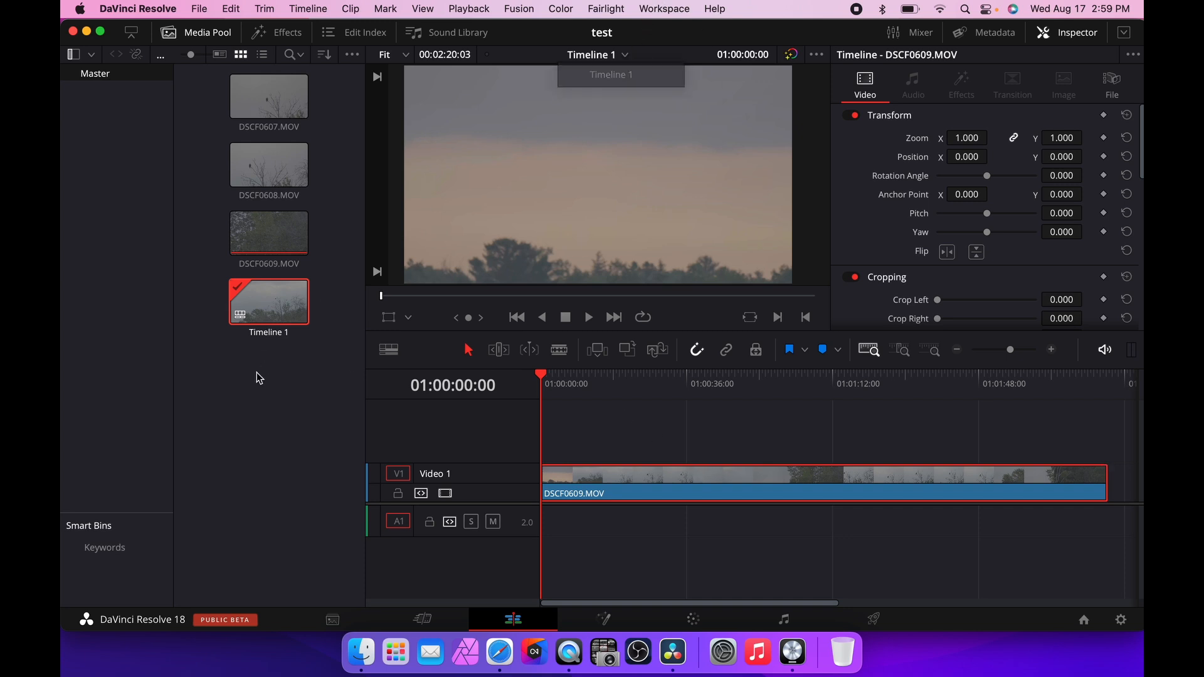
click(319, 7)
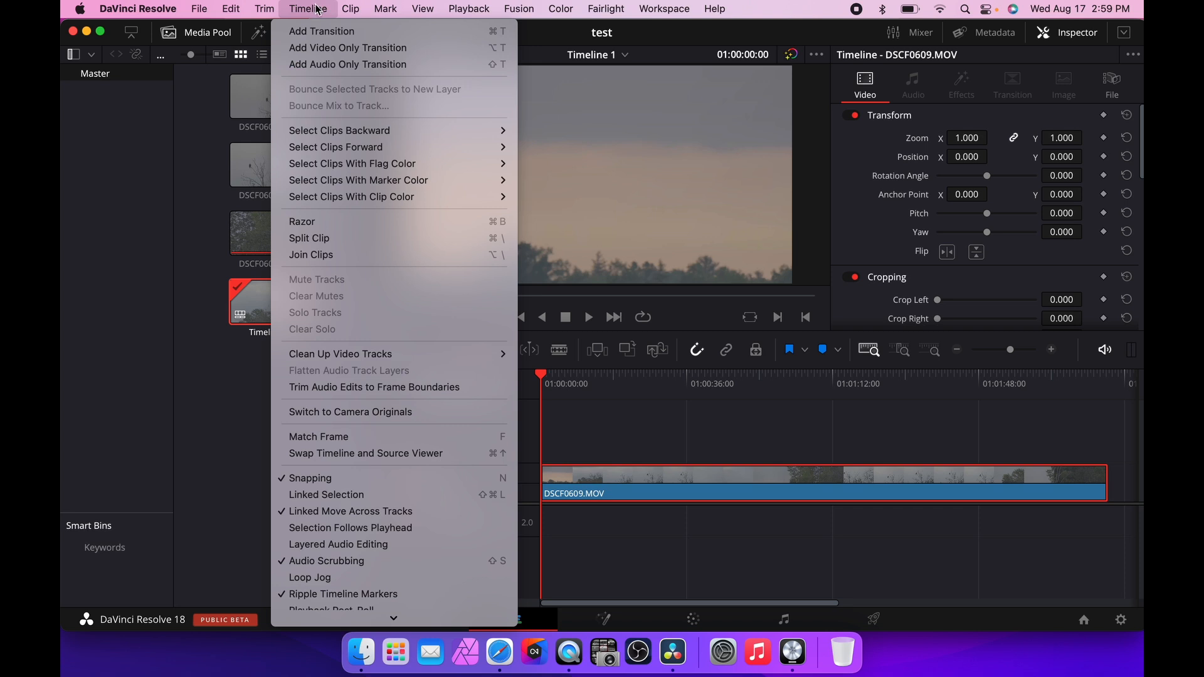
right_click(232, 406)
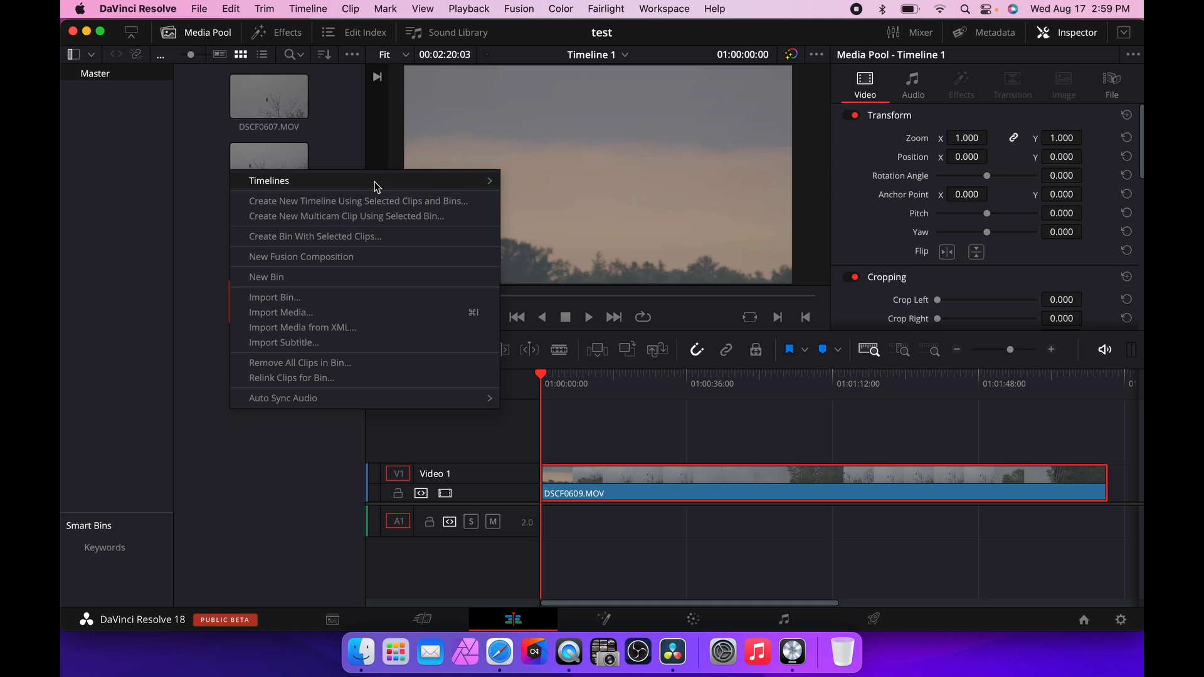
right_click(247, 495)
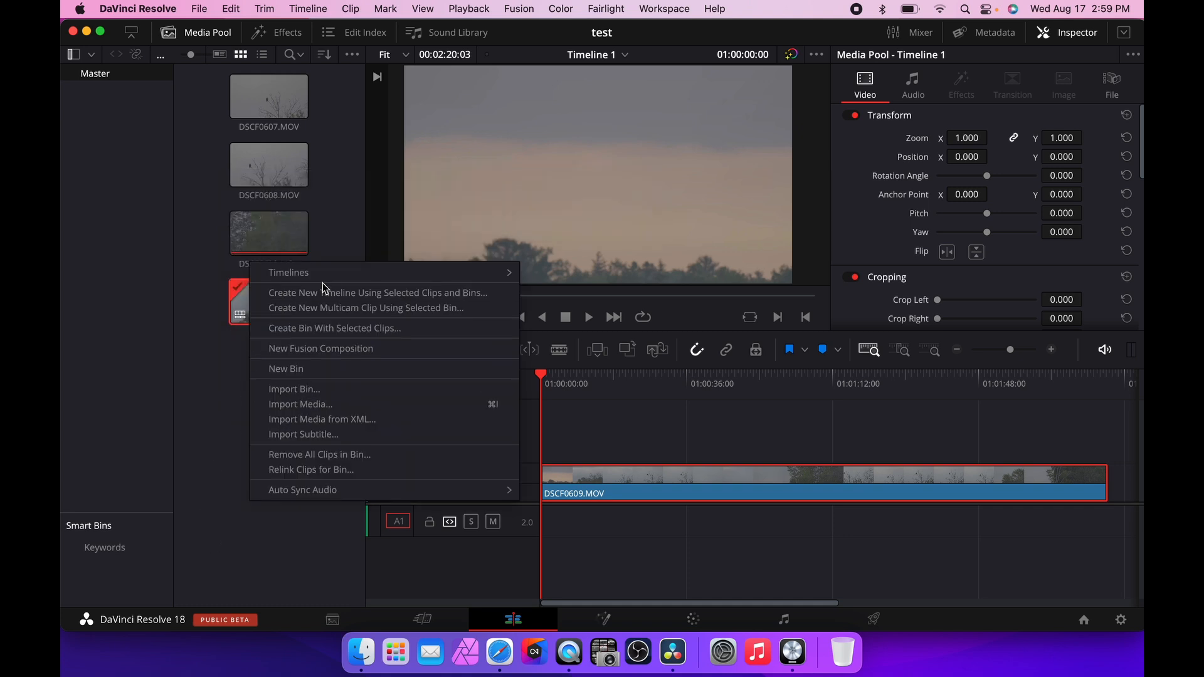
mouse_move(348, 273)
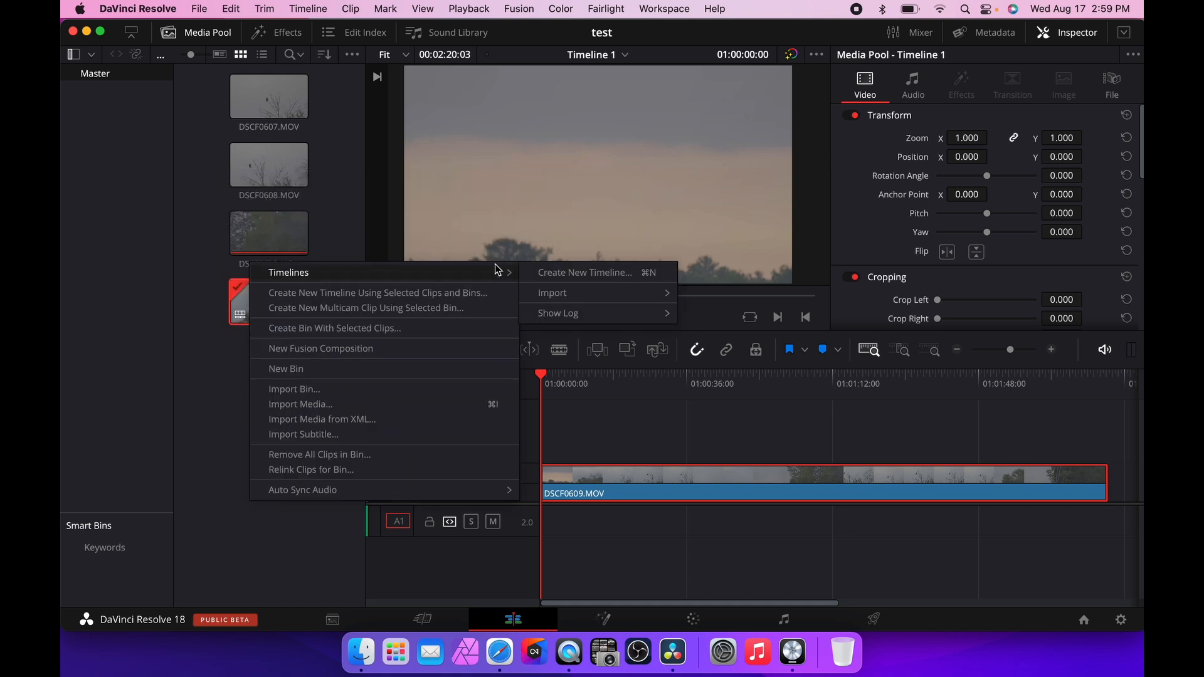
click(224, 405)
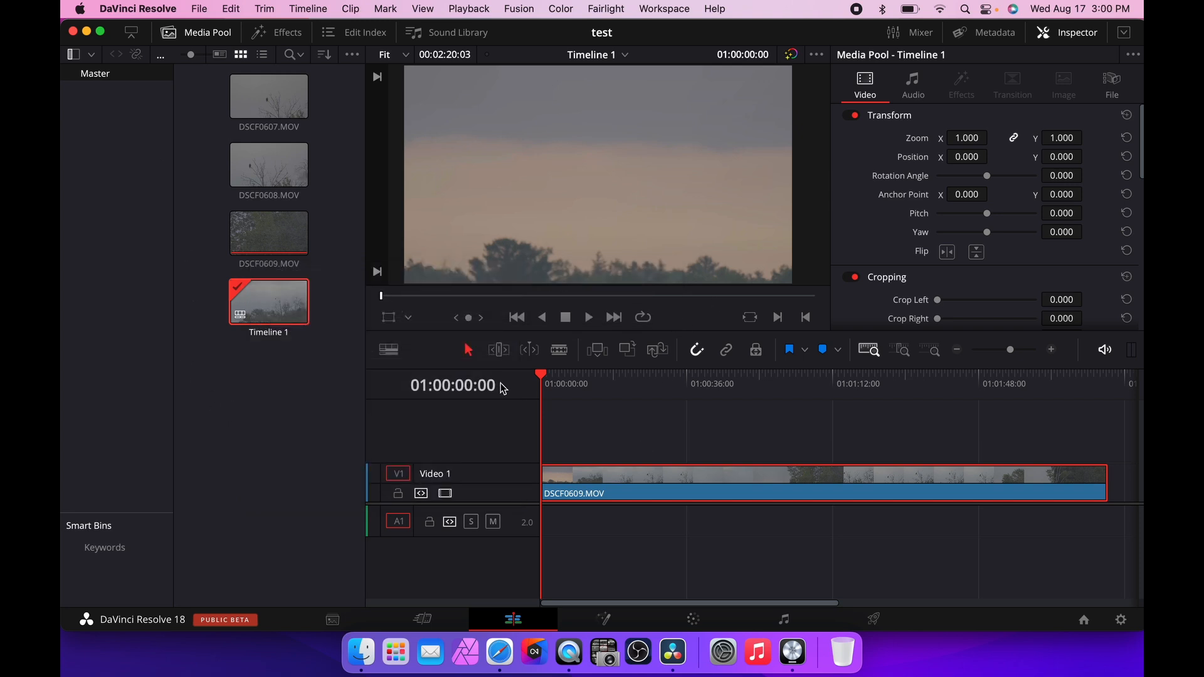
Open the Effects library and browse its video transitions, audio transitions and titles, then close it.
click(219, 39)
click(219, 39)
click(219, 39)
click(219, 36)
click(207, 35)
click(207, 34)
click(283, 36)
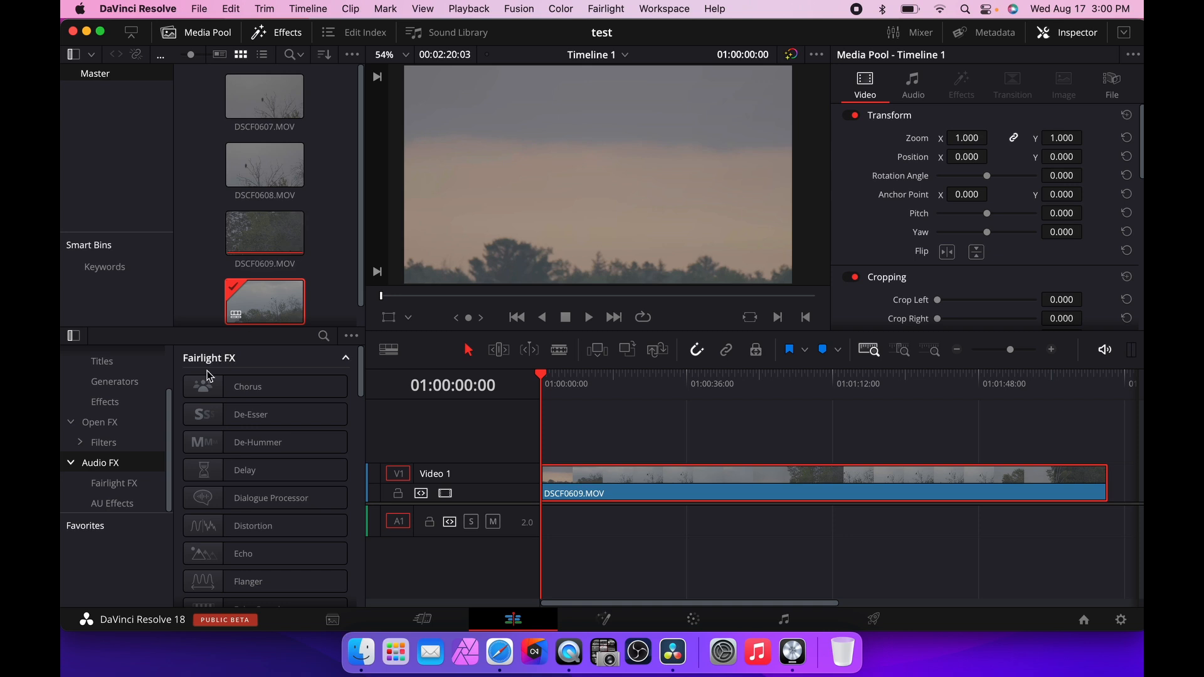
scroll(142, 424, up, 3)
click(130, 381)
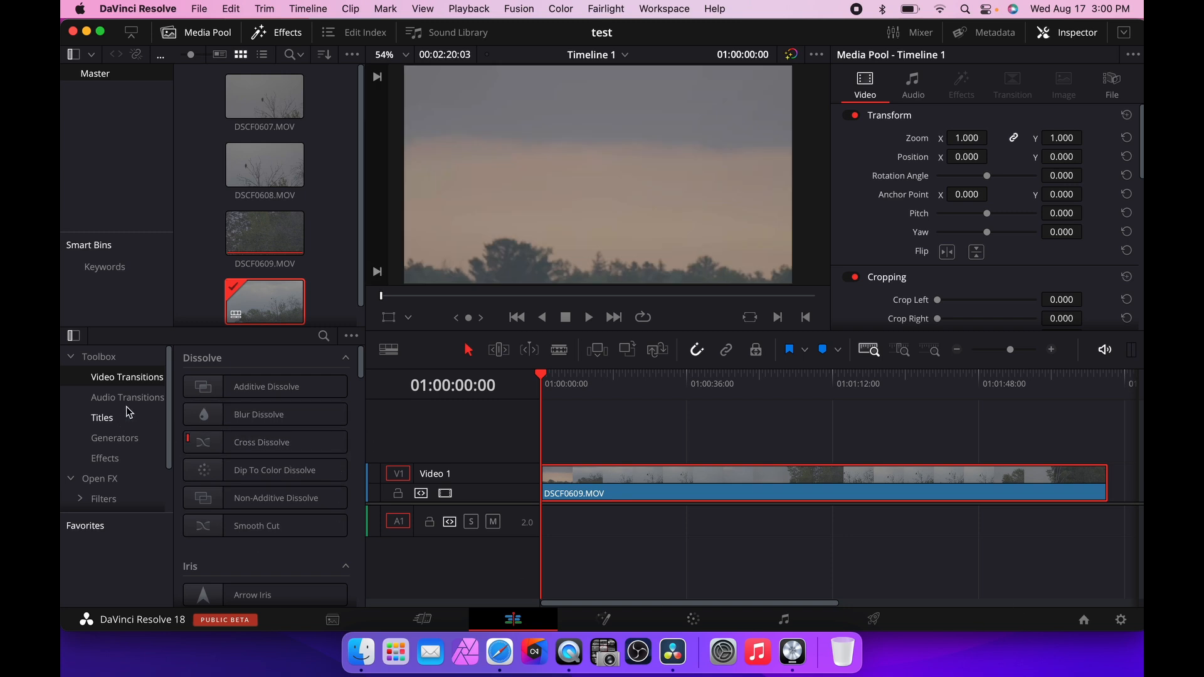
click(131, 400)
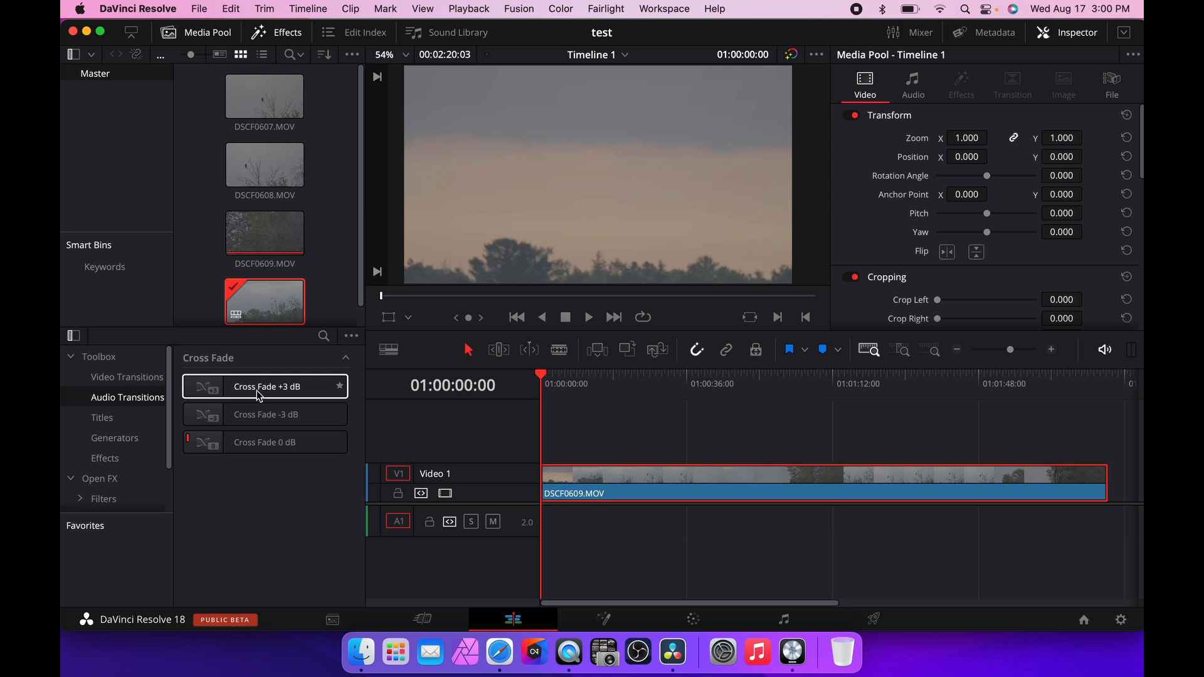
click(142, 415)
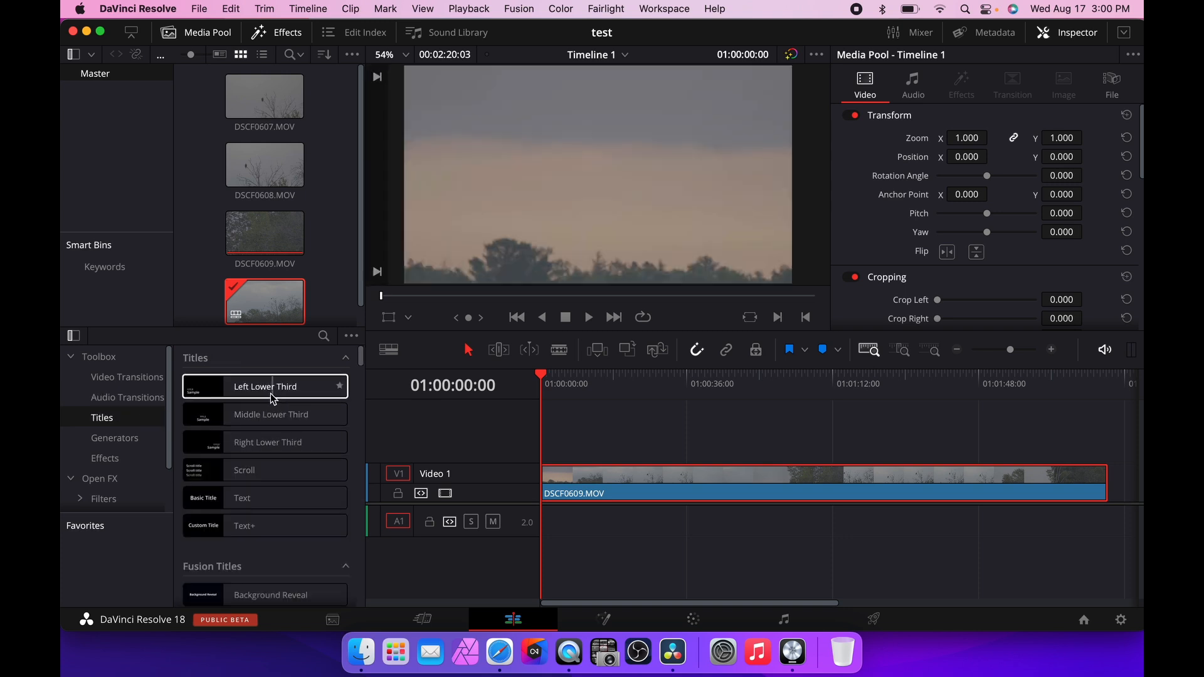
click(268, 392)
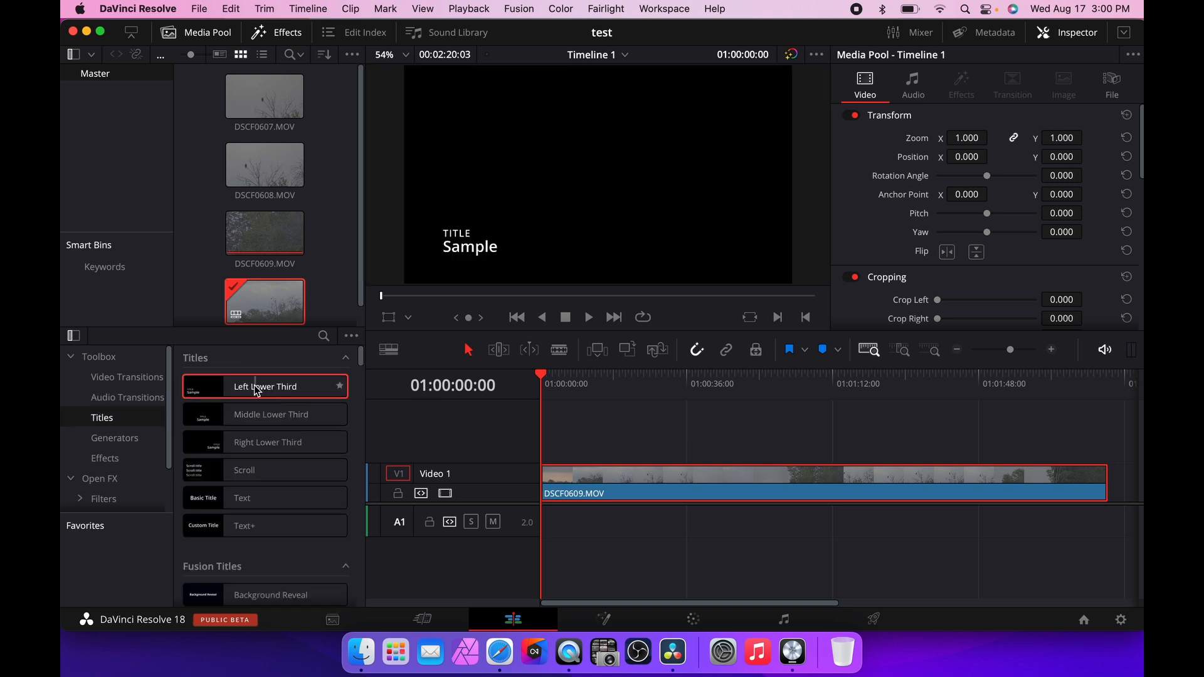
mouse_move(256, 389)
mouse_down()
mouse_move(469, 391)
mouse_move(592, 434)
mouse_move(543, 444)
mouse_move(270, 389)
mouse_up()
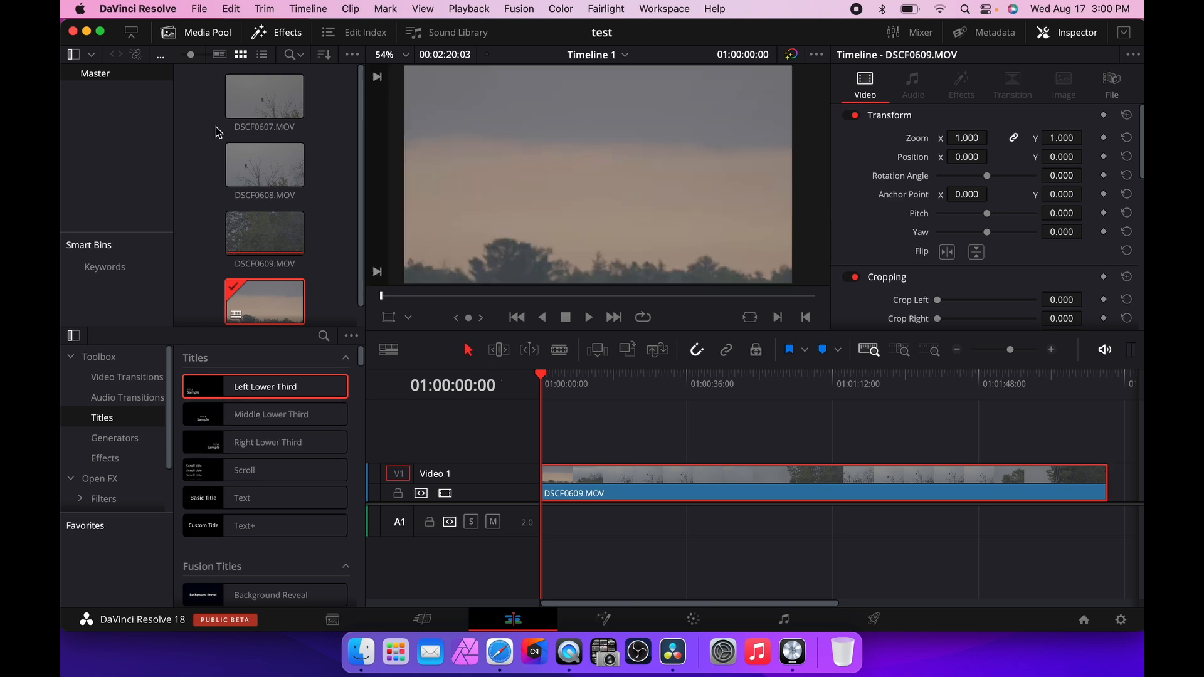
click(281, 36)
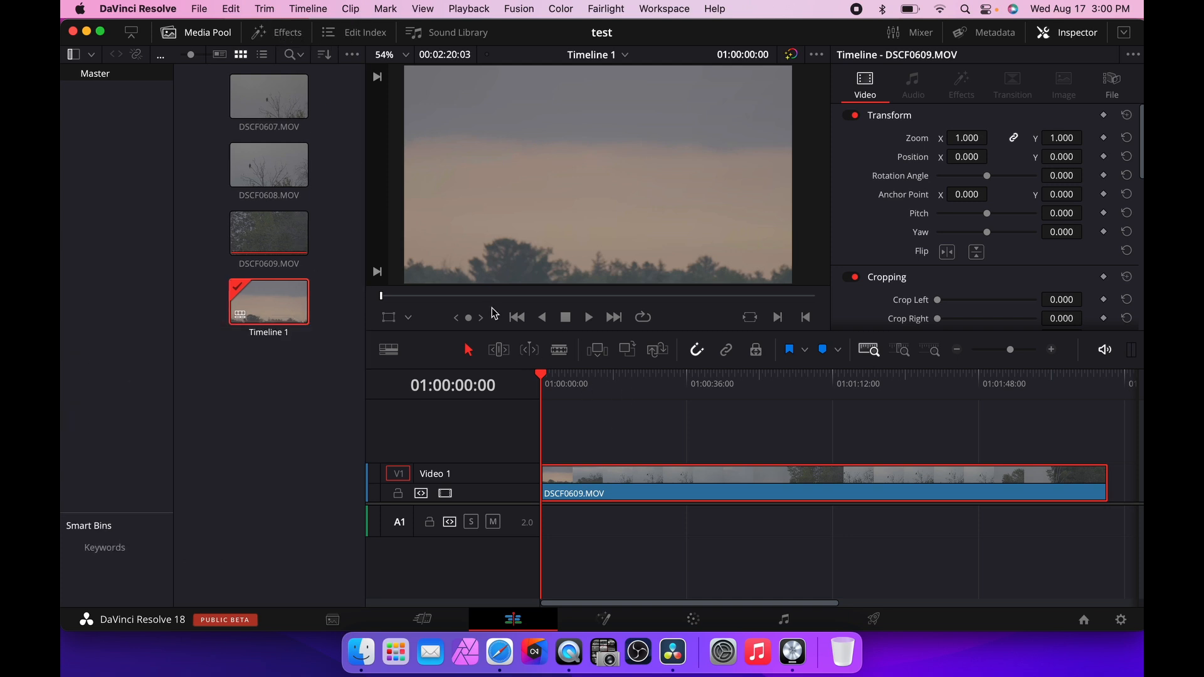
Open the Sound Library, Edit Index and Effects panels in turn, then return to the Media Pool.
click(446, 37)
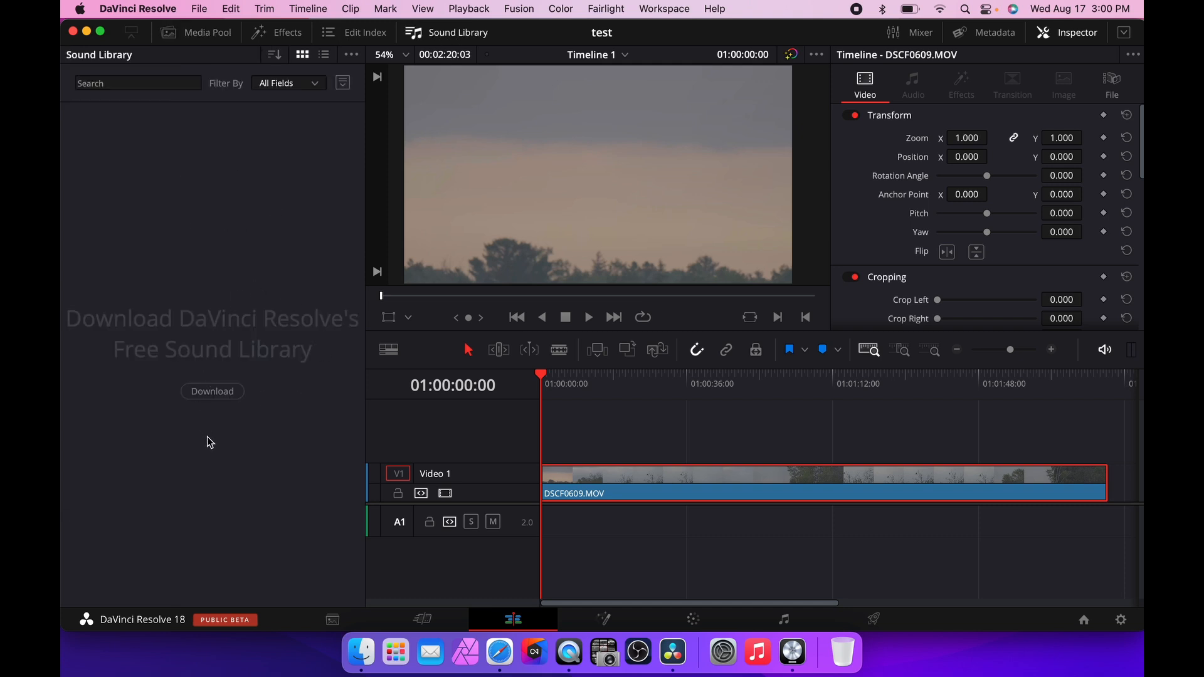
click(366, 38)
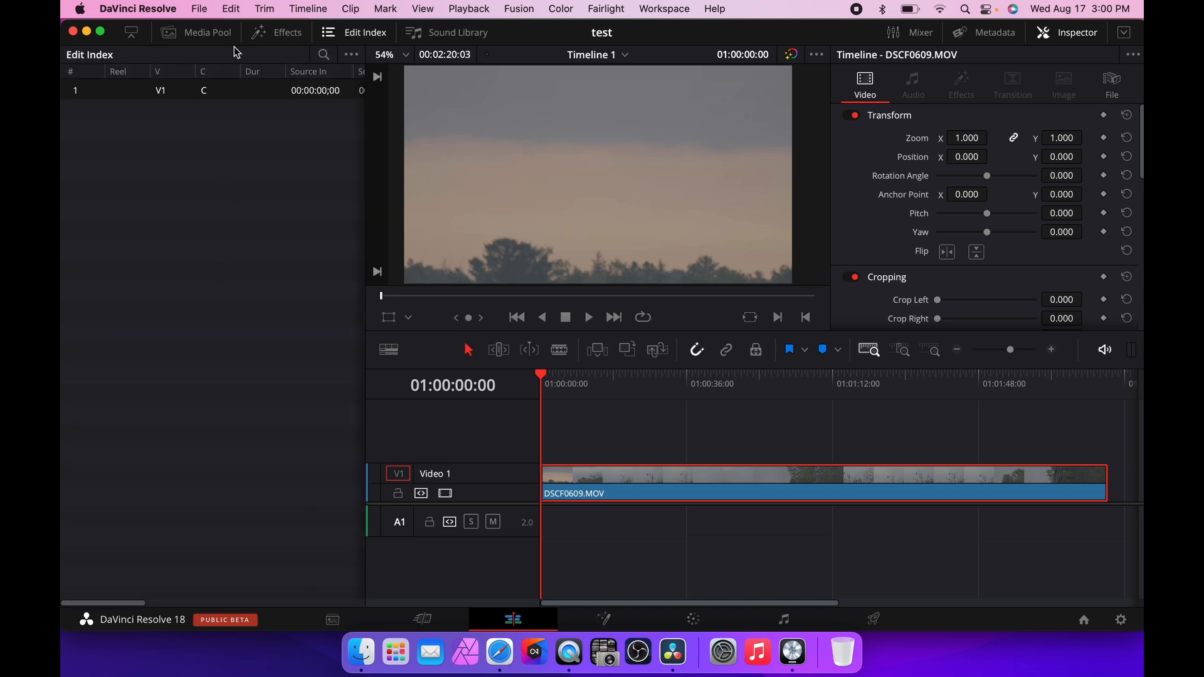
click(303, 36)
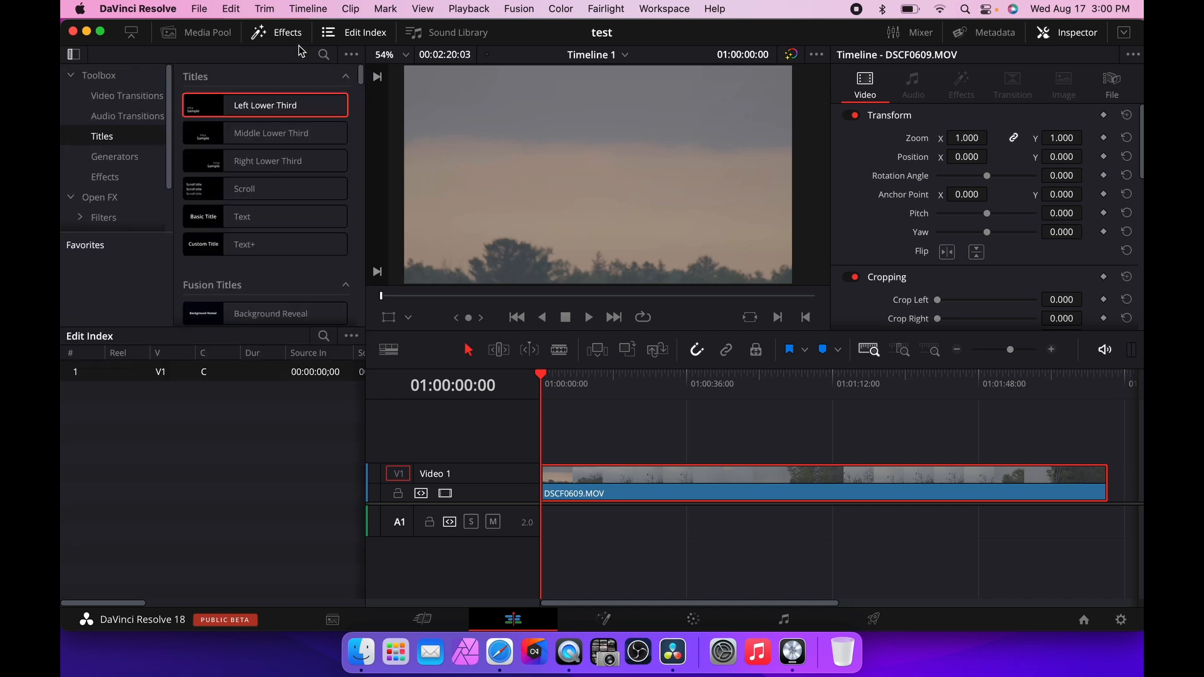
click(209, 35)
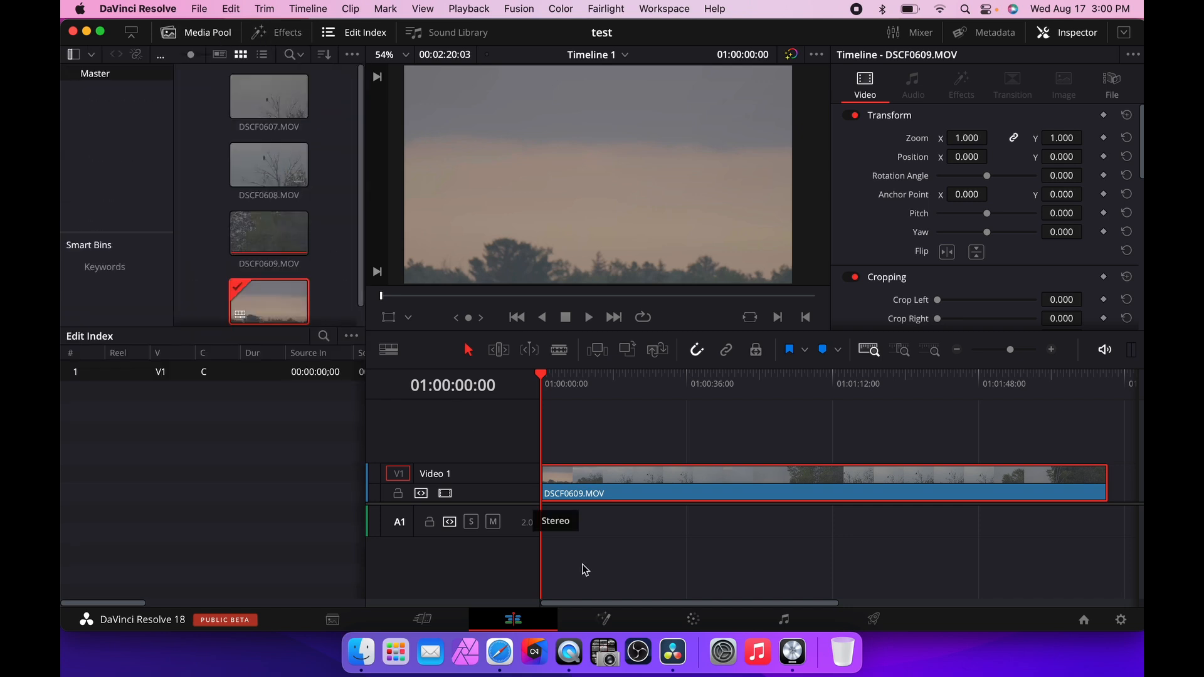
click(334, 35)
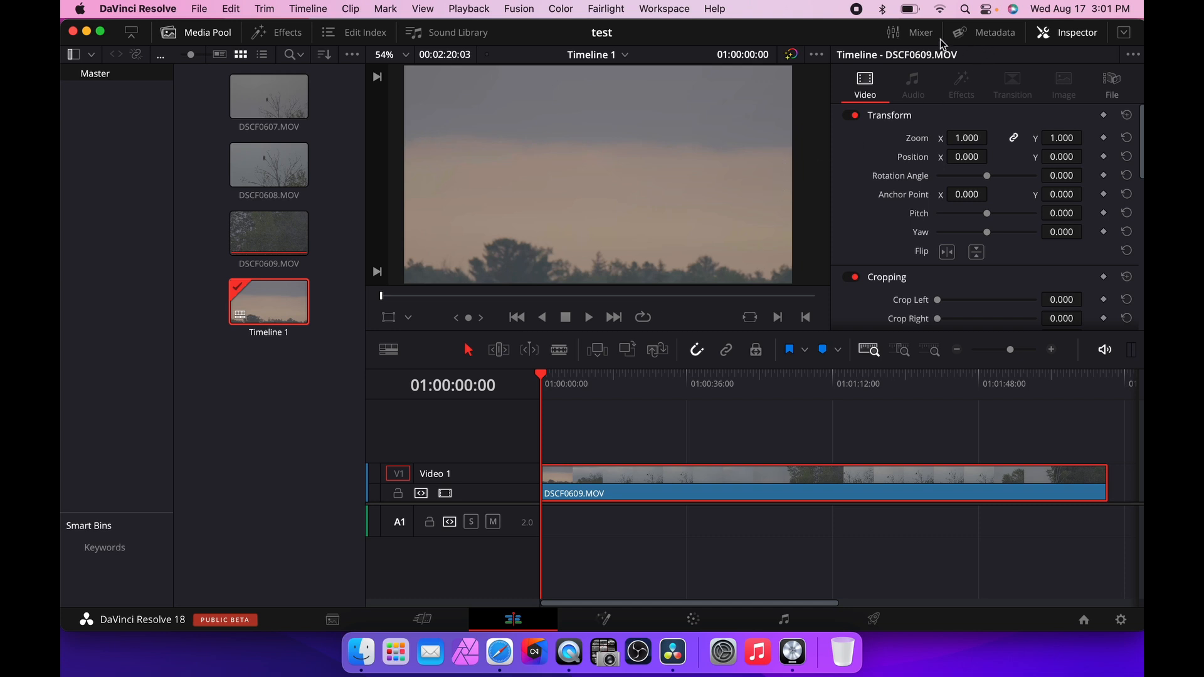
Toggle the Inspector, Mixer and Metadata panels to view each one, ending with the Inspector open.
click(1070, 34)
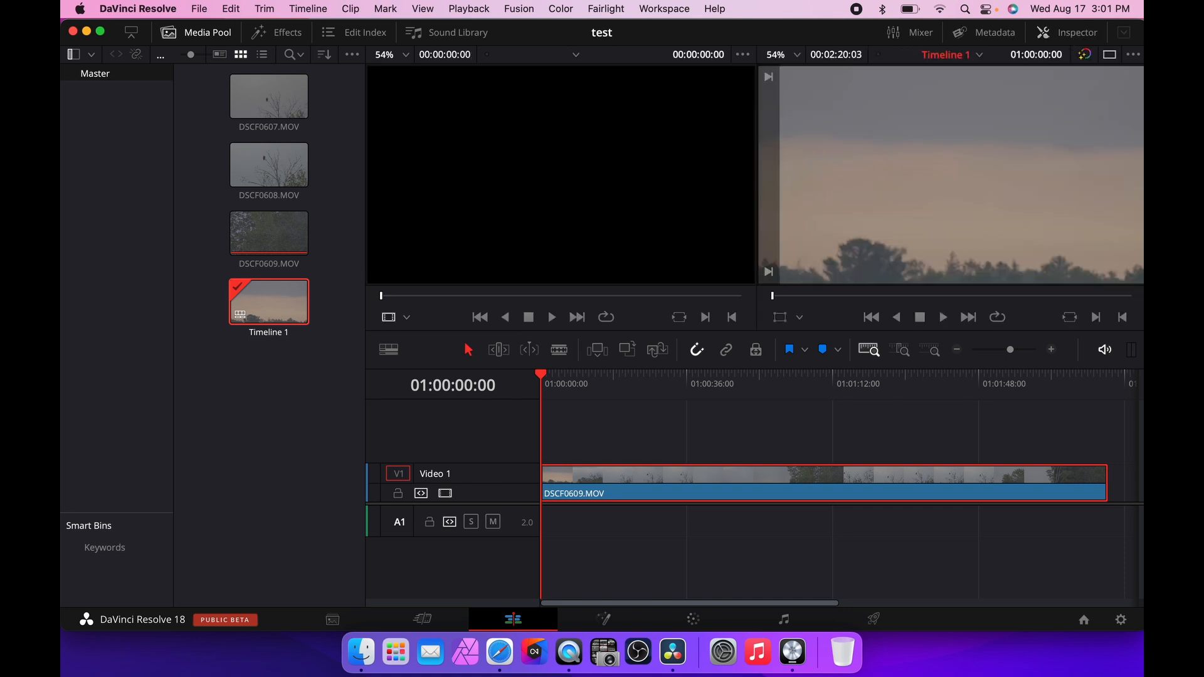
click(1070, 34)
click(918, 36)
click(918, 39)
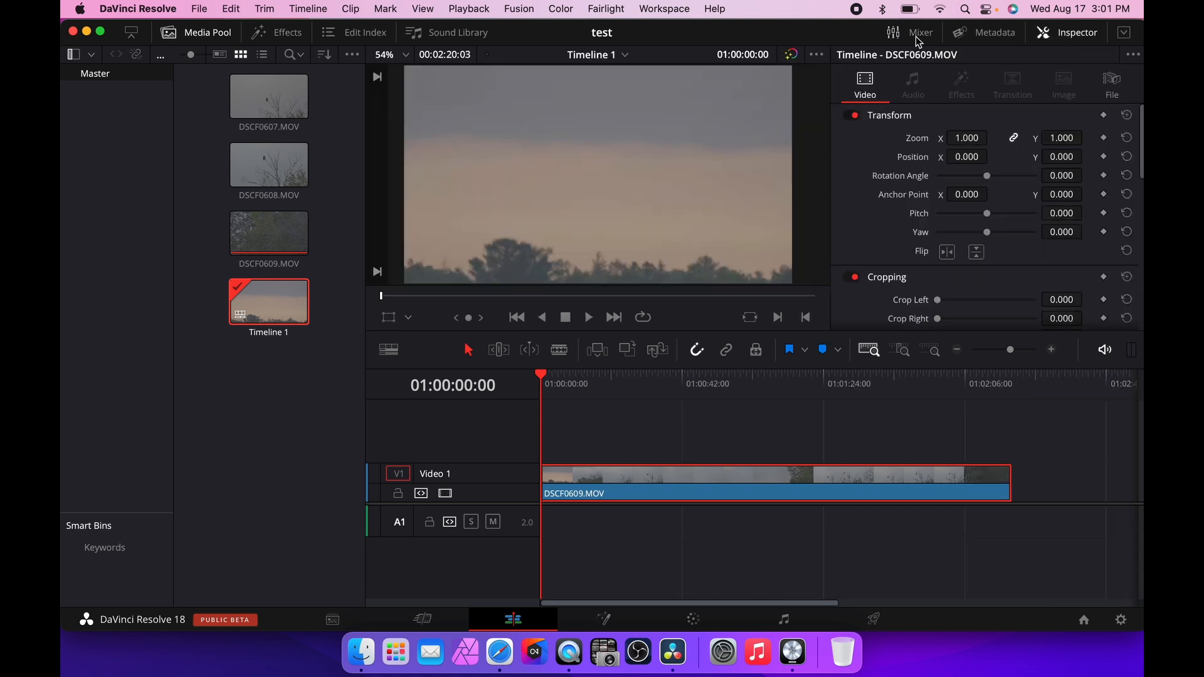
click(983, 39)
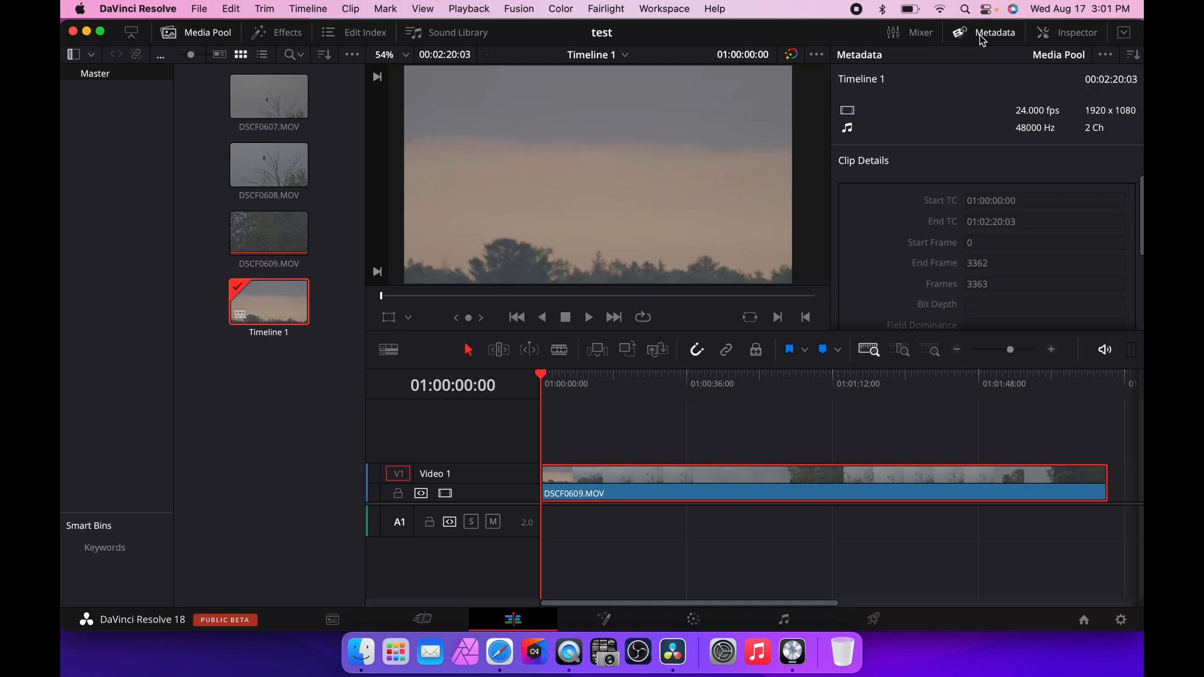
click(992, 37)
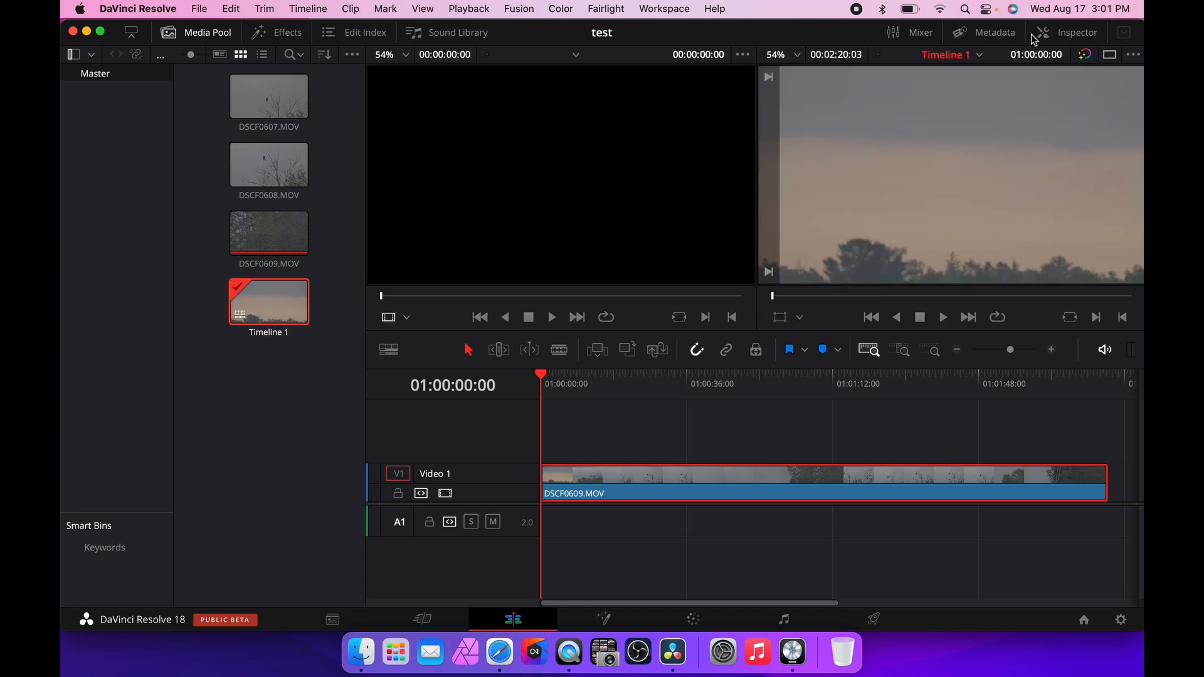
click(1070, 36)
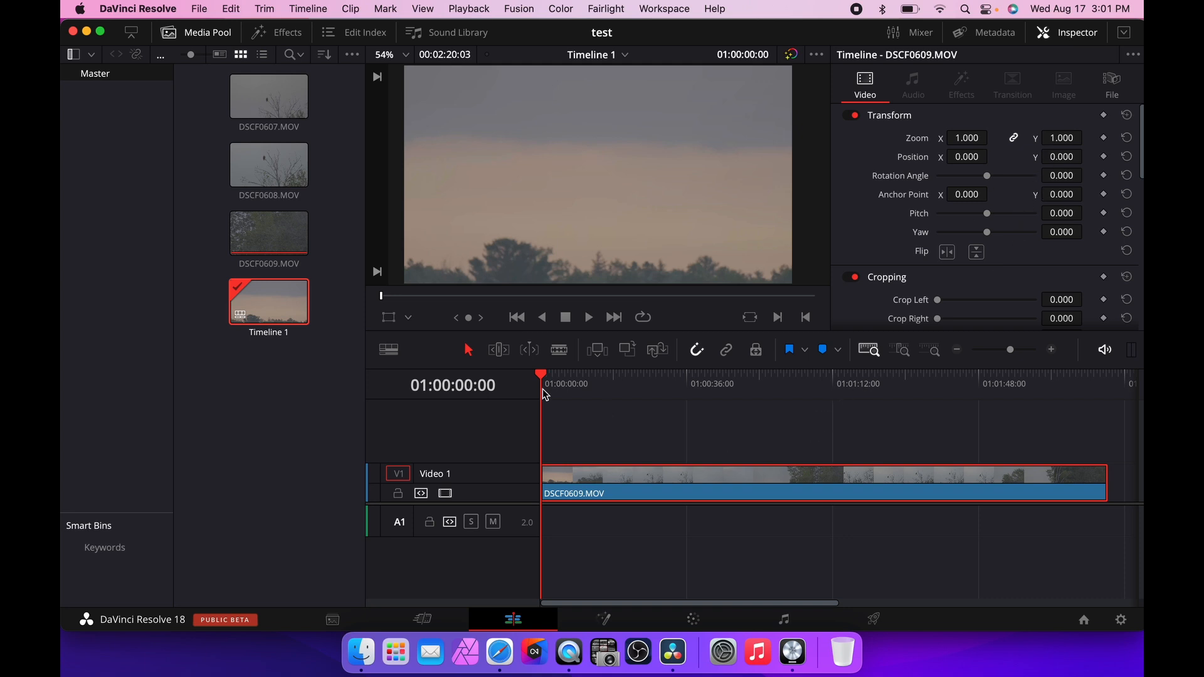
Move the playhead to about 01:00:28:13 and scale the clip's zoom down to 0.650 in the Inspector.
drag(542, 374, 656, 374)
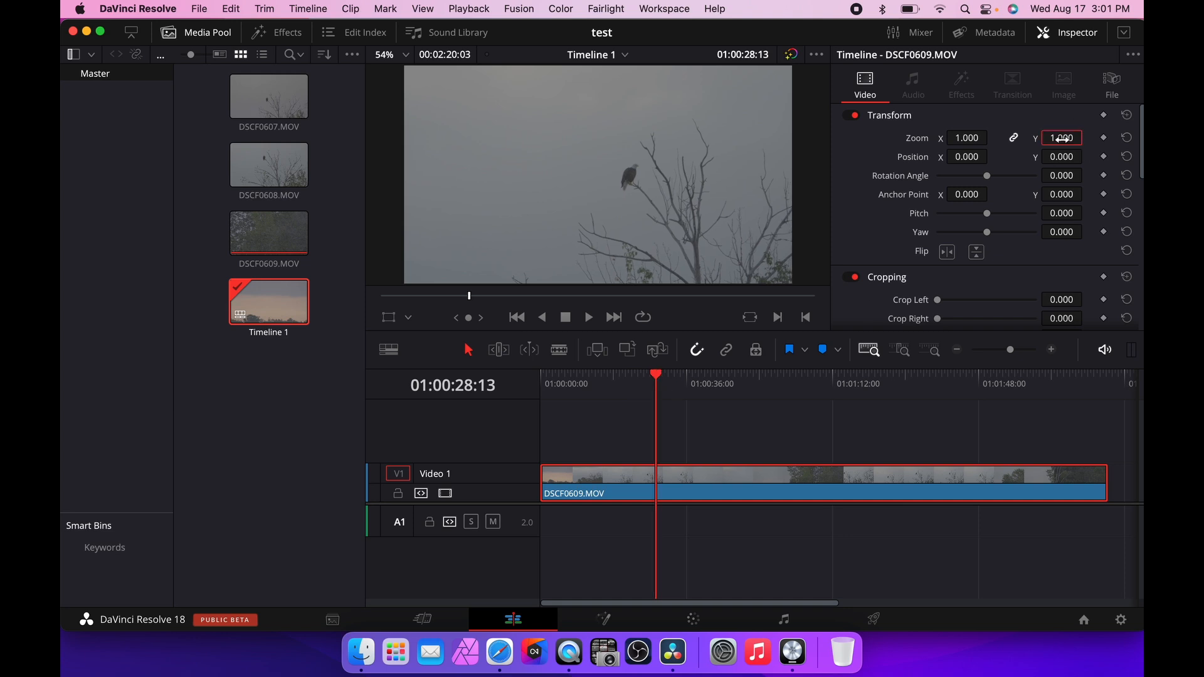
drag(1062, 138, 1087, 138)
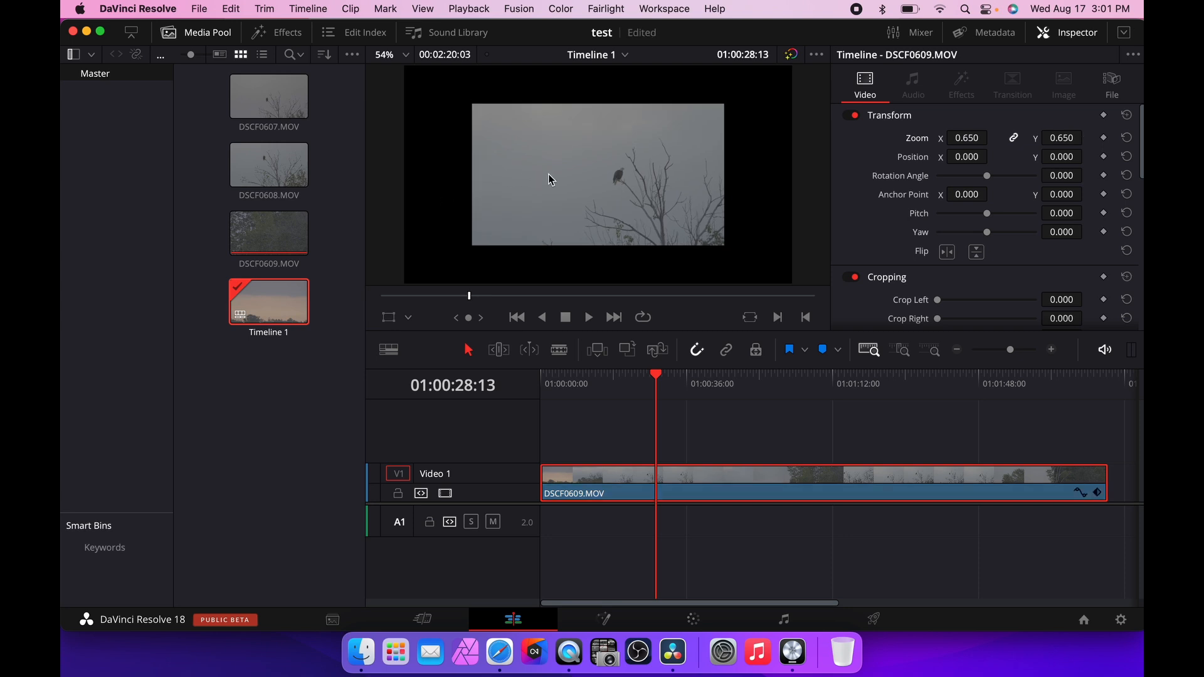
Set the viewer zoom to 6.25% and then back to Fit.
click(394, 55)
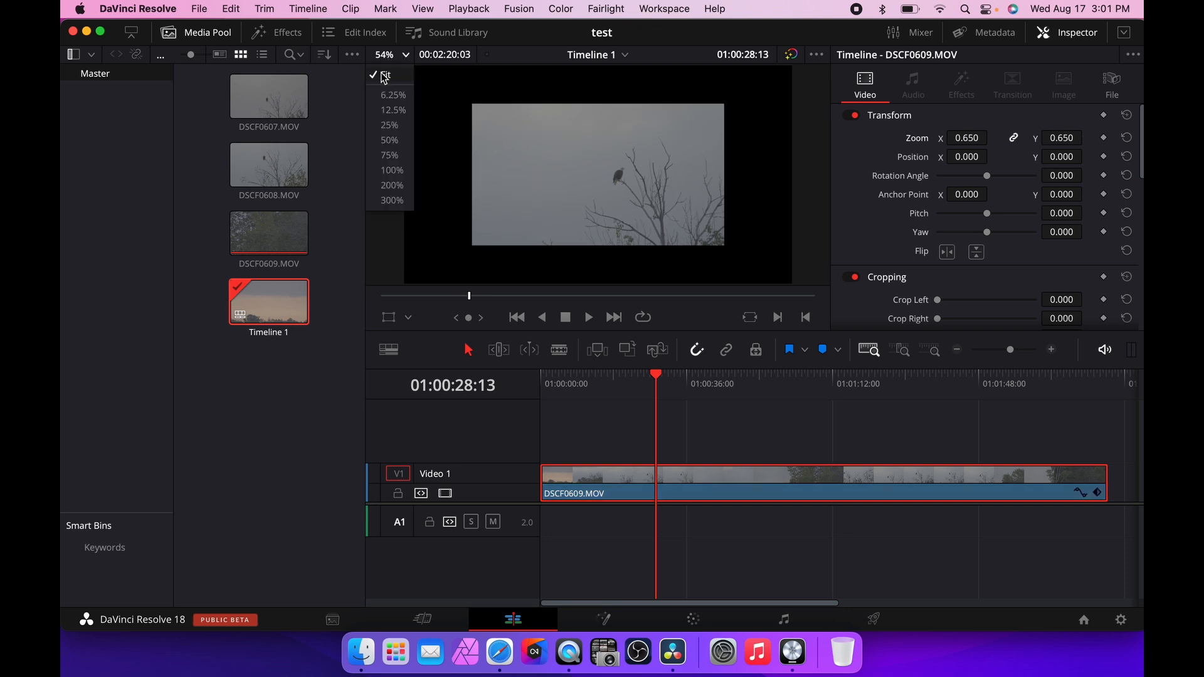
click(383, 76)
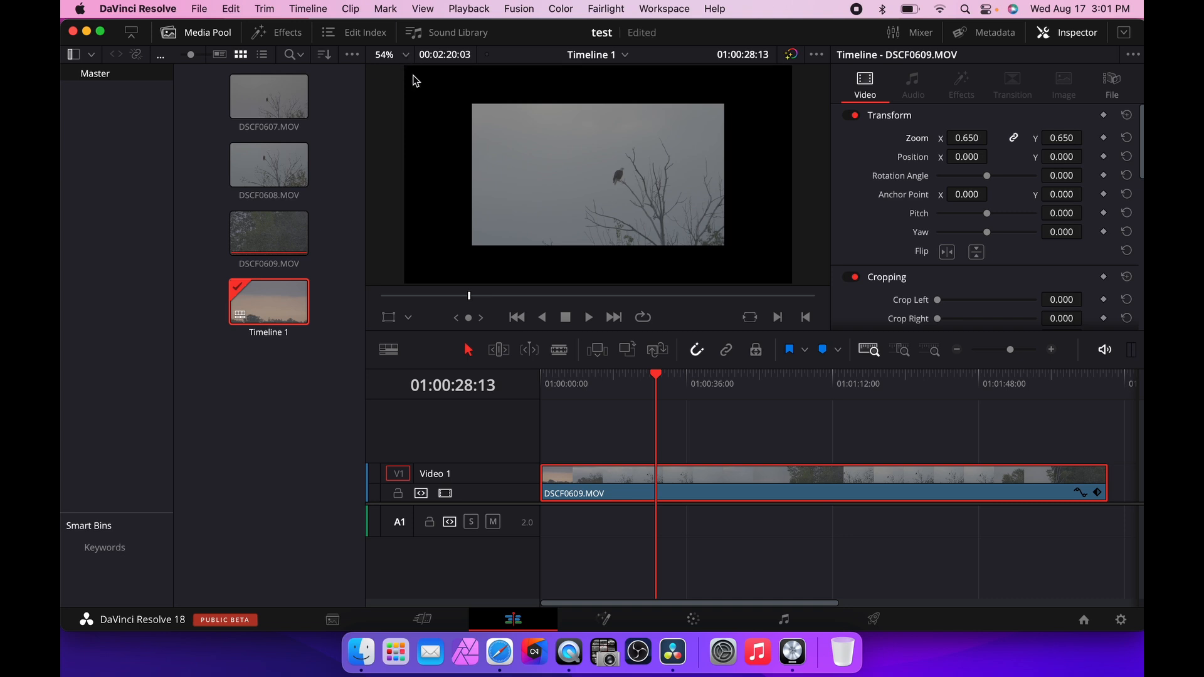
click(407, 54)
click(393, 96)
click(405, 55)
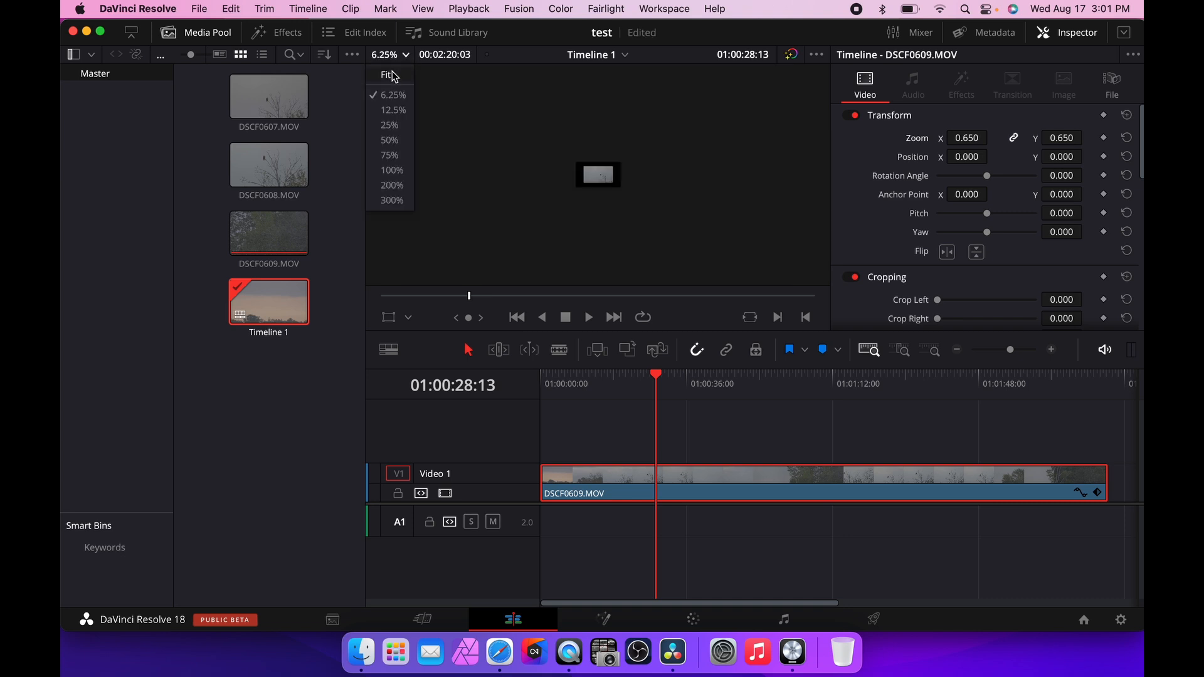
click(393, 77)
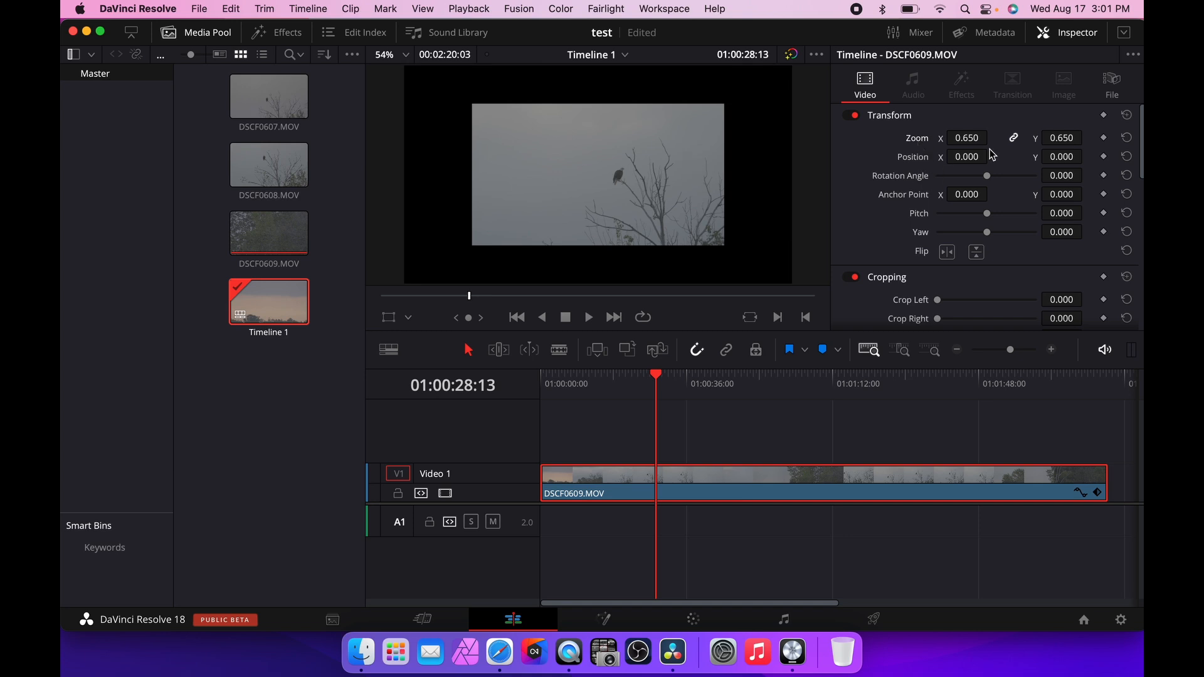
Scale the clip's zoom to 0.220, then reset the Zoom transform to its default.
drag(1060, 137, 986, 138)
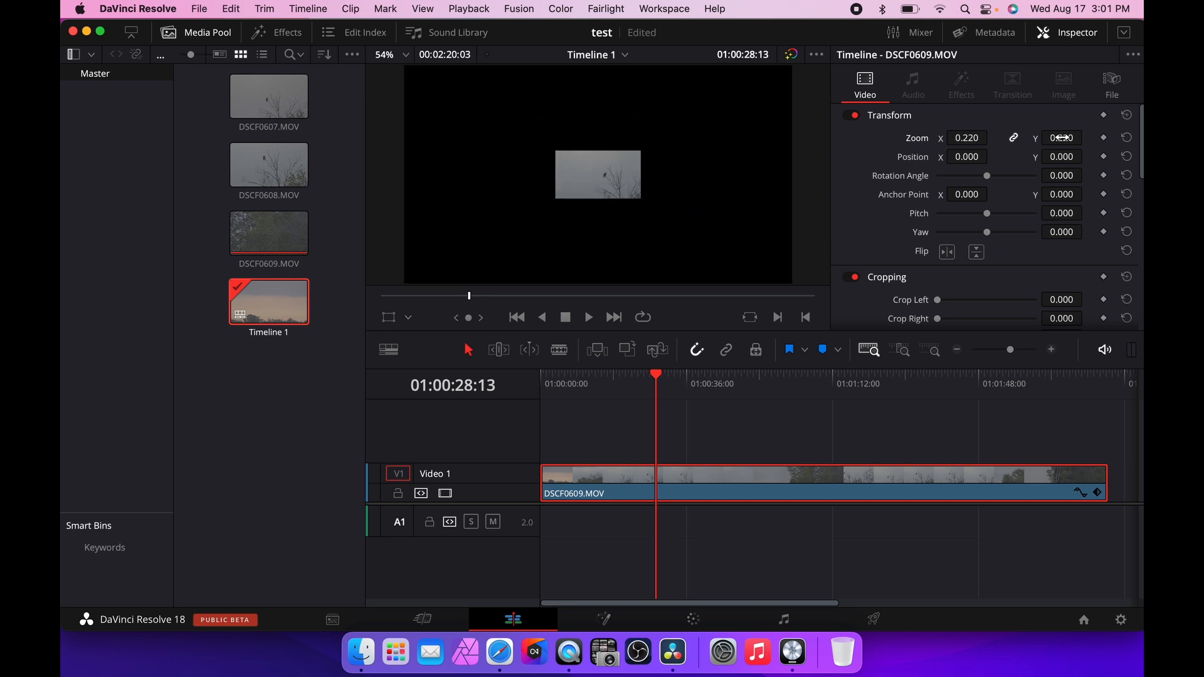
click(1129, 138)
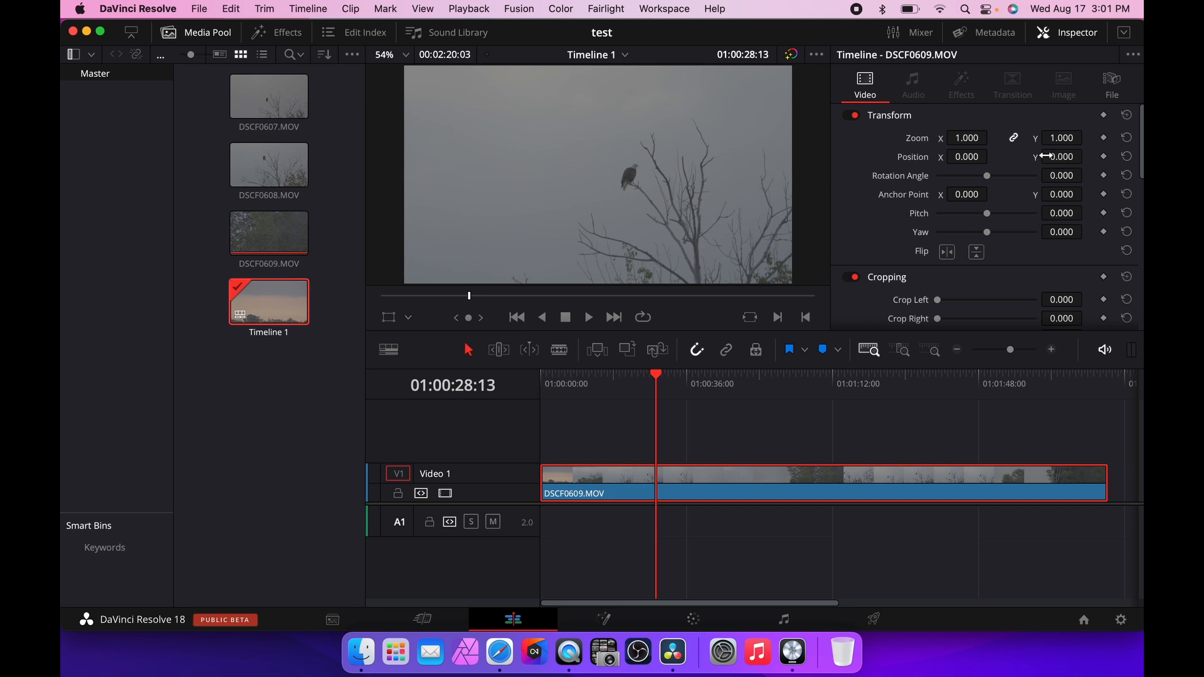
Unlink the zoom axes, scale X to 2.550 and Y to 0.970, then reset the Zoom transform to default.
mouse_move(967, 138)
mouse_down()
mouse_move(992, 137)
mouse_move(970, 137)
mouse_up()
click(1016, 143)
mouse_move(1049, 137)
mouse_down()
mouse_move(1087, 137)
mouse_move(1052, 136)
mouse_up()
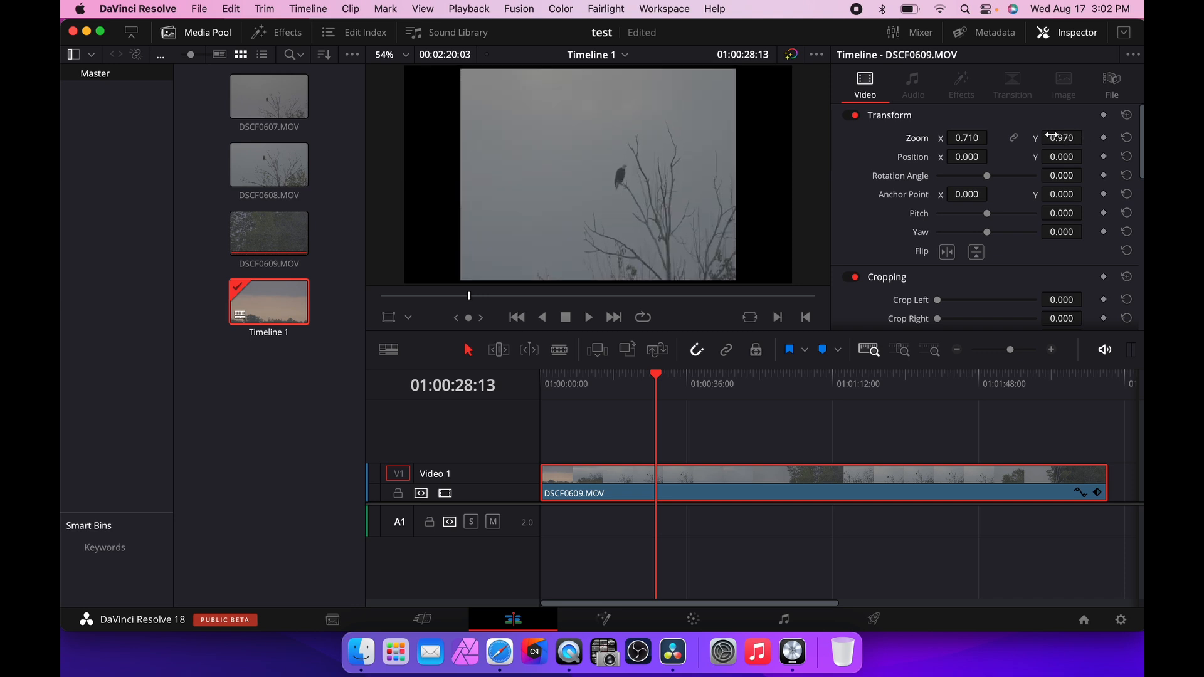
drag(968, 139, 993, 137)
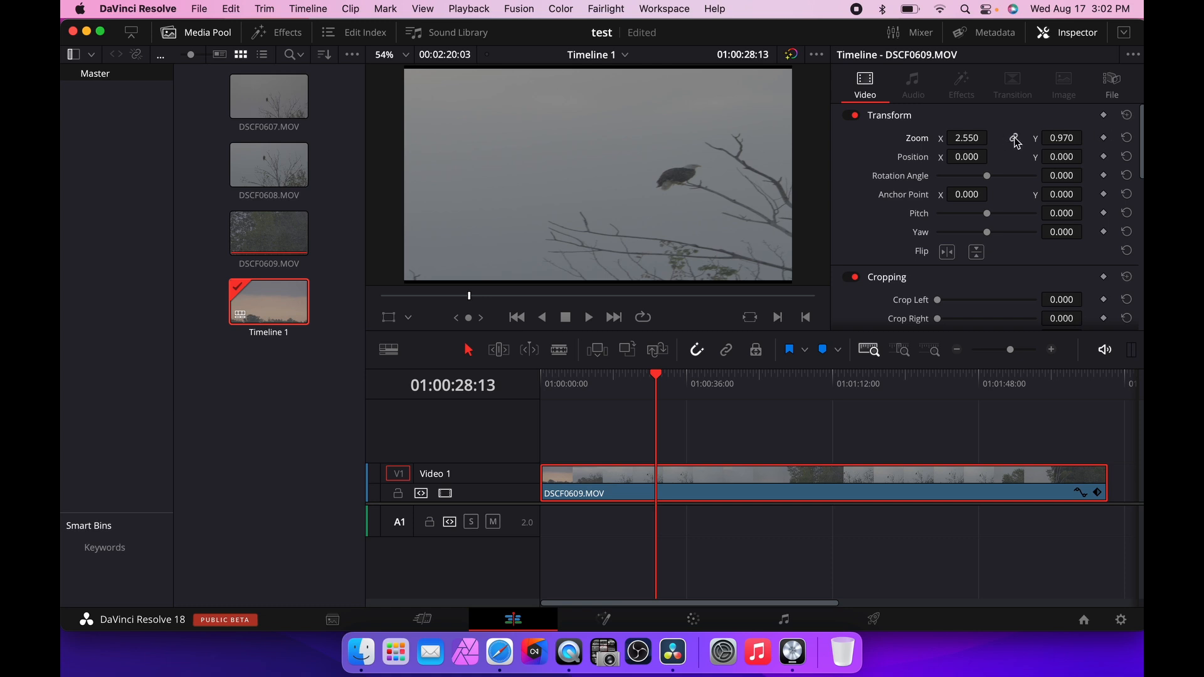
click(1127, 139)
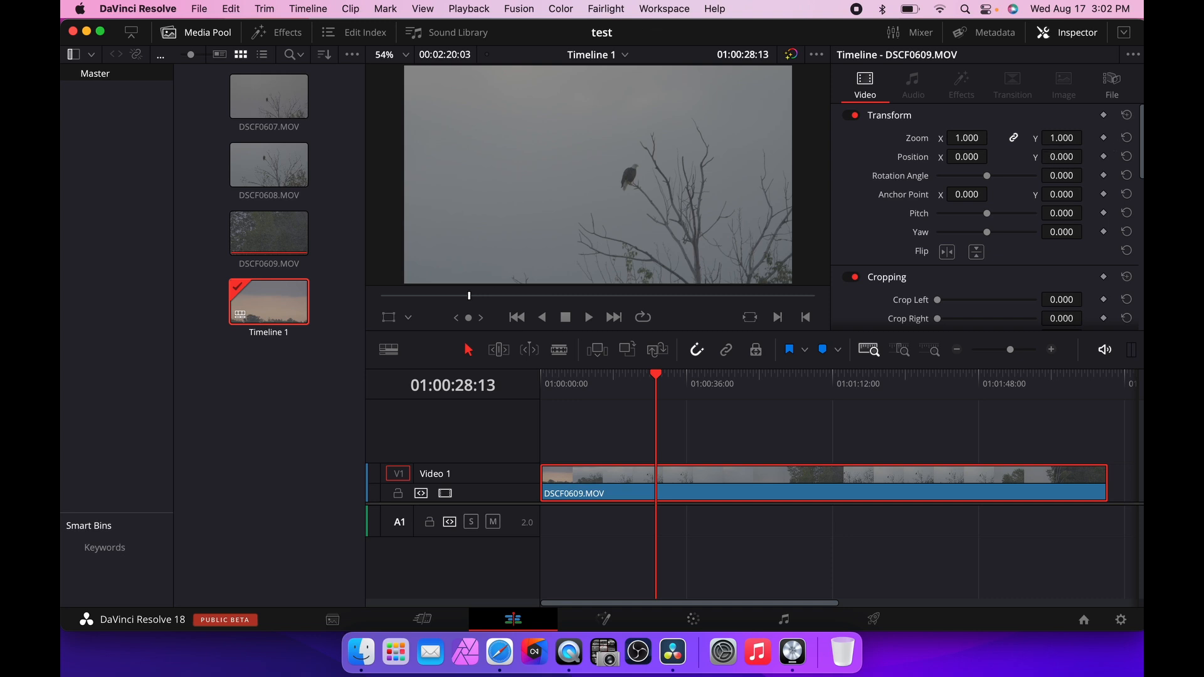
Scale the clip's zoom to 1.740 and shift its X position to -139.
drag(1062, 138, 1064, 138)
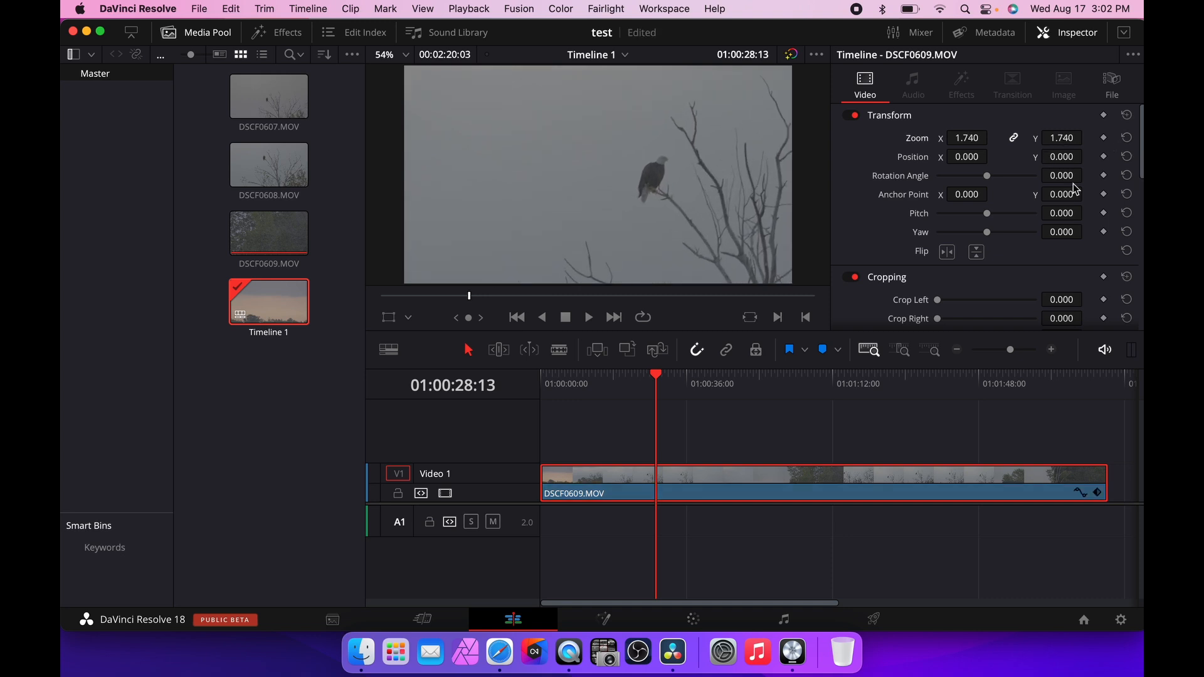
mouse_move(979, 157)
mouse_down()
mouse_move(993, 155)
mouse_move(964, 159)
mouse_up()
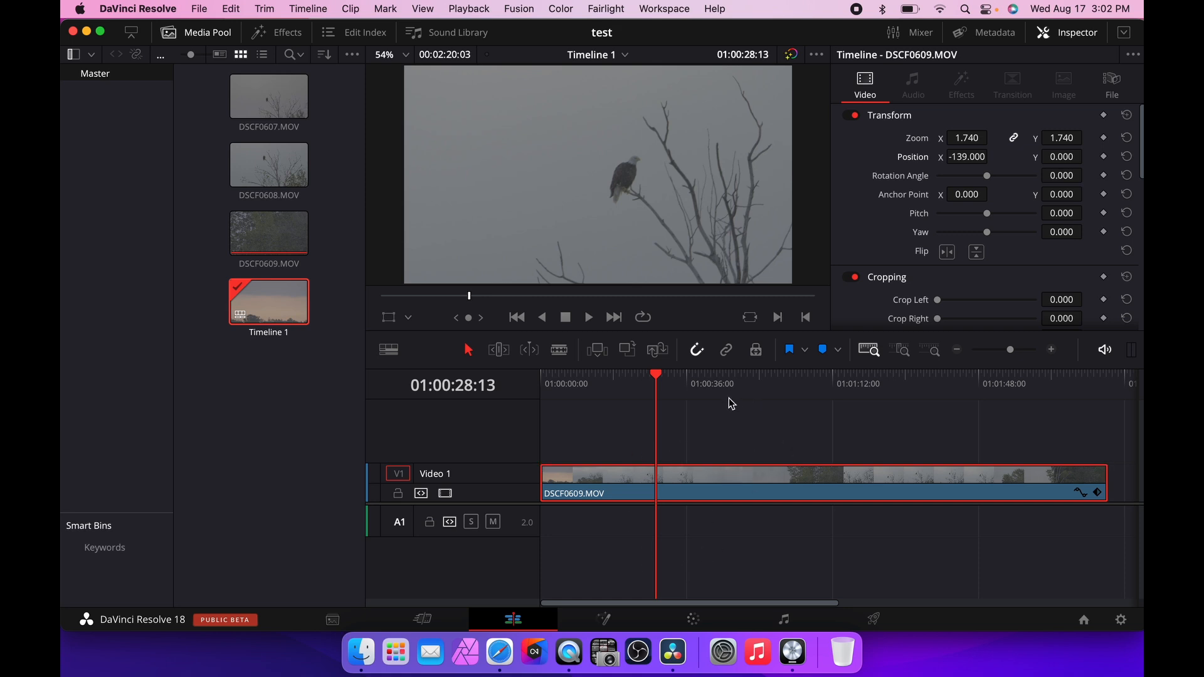
Set the clip's Y position to -193 and its rotation angle to 5.4.
drag(1065, 161, 1087, 175)
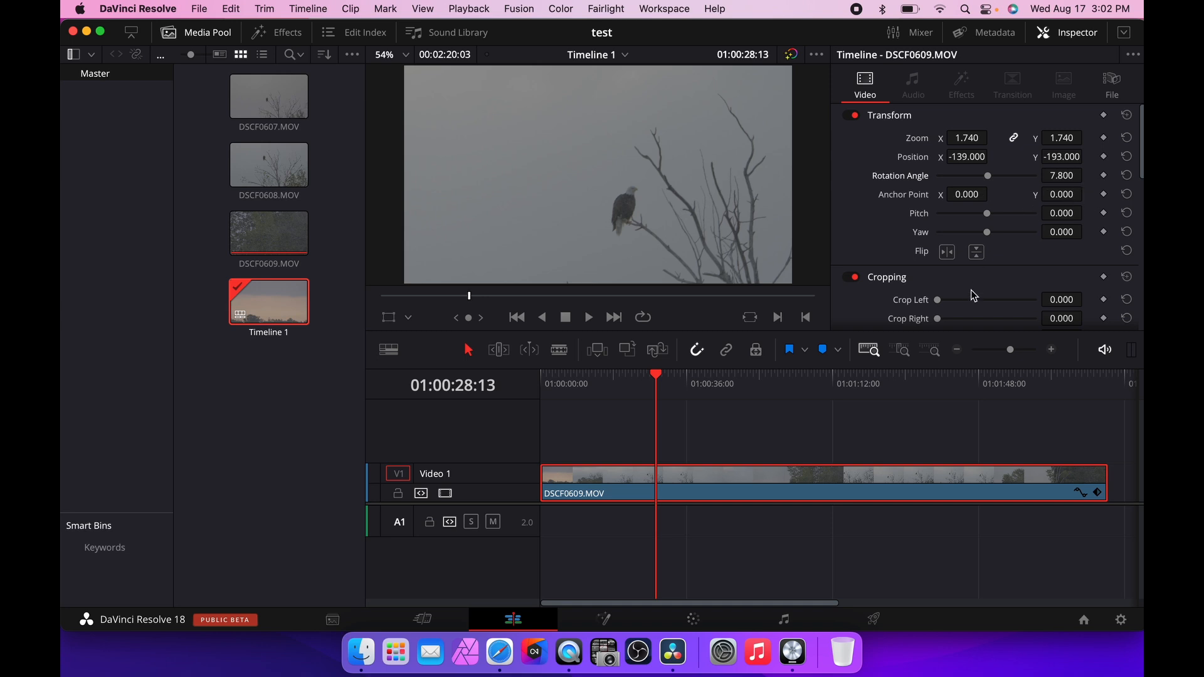
scroll(972, 295, down, 1)
mouse_move(944, 289)
mouse_down()
mouse_move(970, 284)
mouse_move(927, 288)
mouse_up()
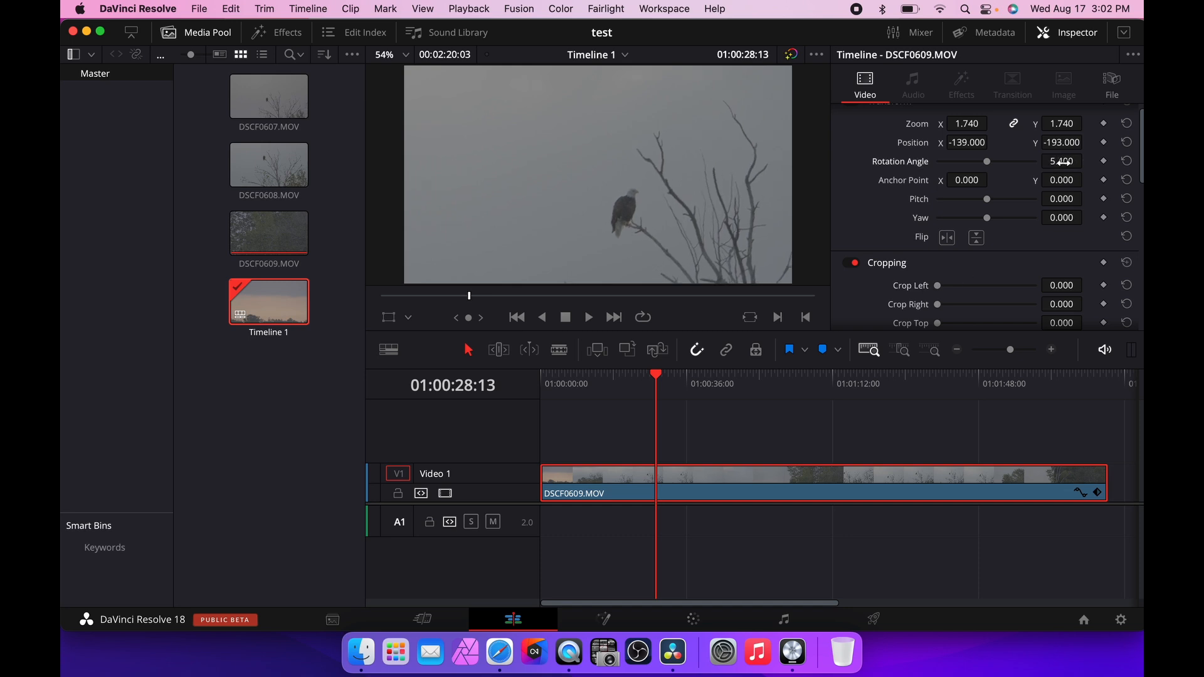
Crop the clip with Crop Top at 57.7 and Crop Bottom at 49.5.
scroll(1060, 163, down, 5)
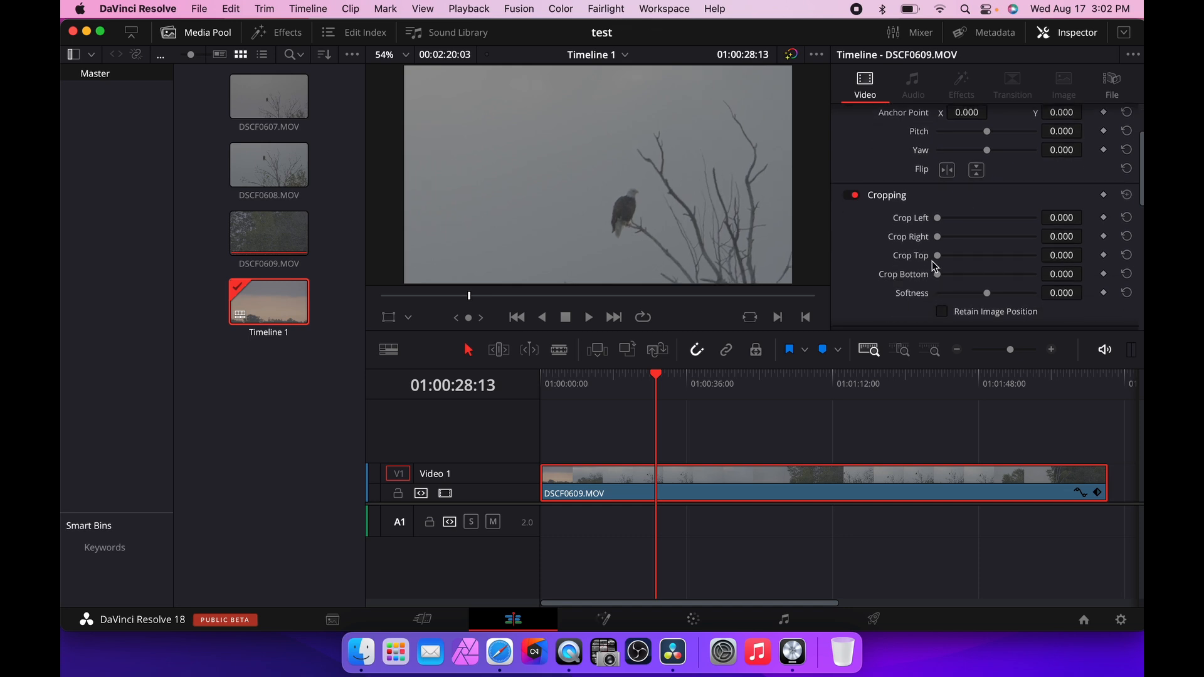
mouse_move(935, 258)
mouse_down()
mouse_move(961, 261)
mouse_move(945, 259)
mouse_up()
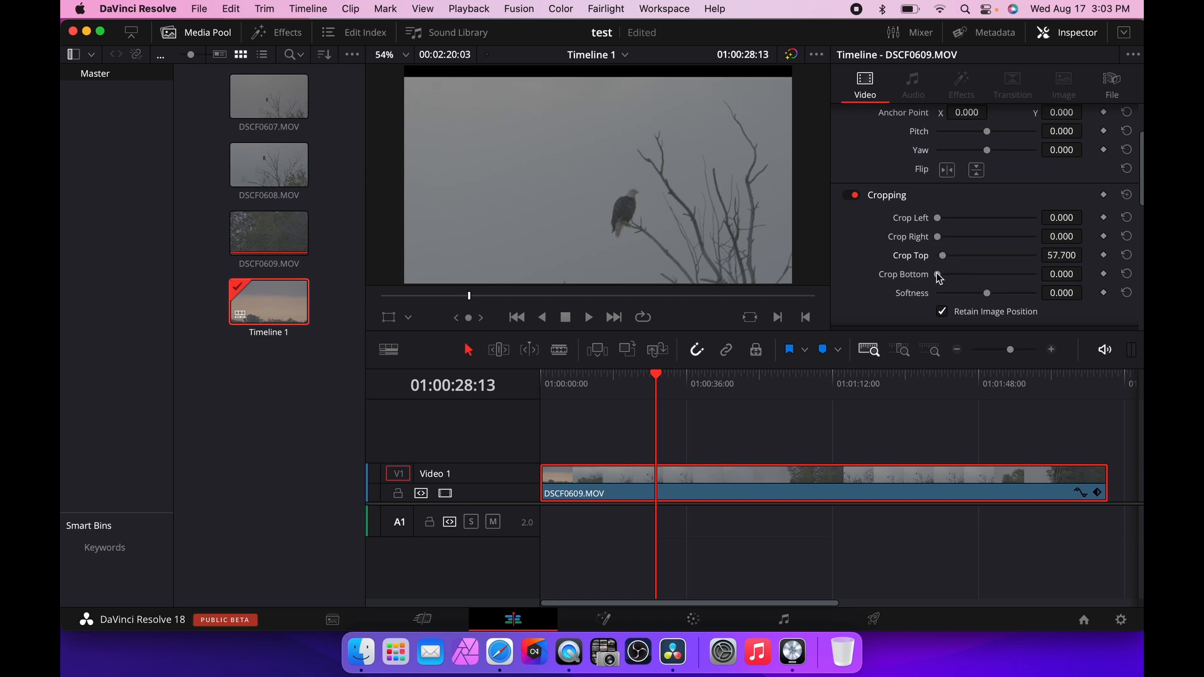
drag(938, 274, 943, 276)
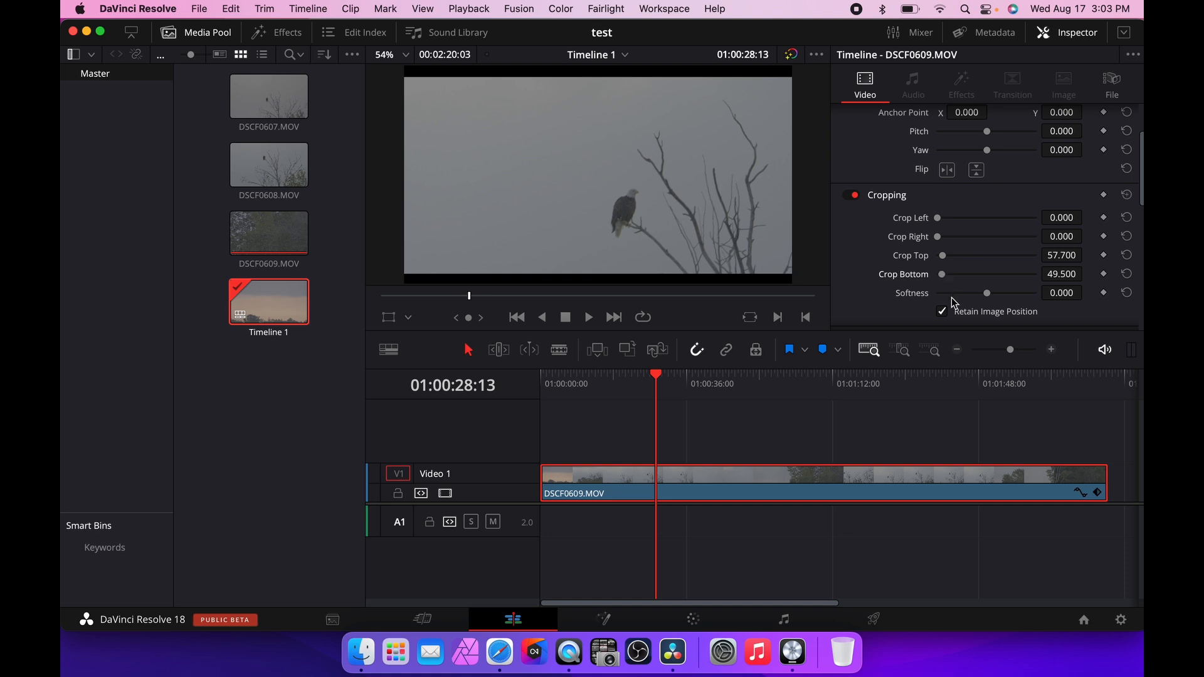
Turn off Retain Image Position for the crop.
click(940, 308)
scroll(940, 308, down, 1)
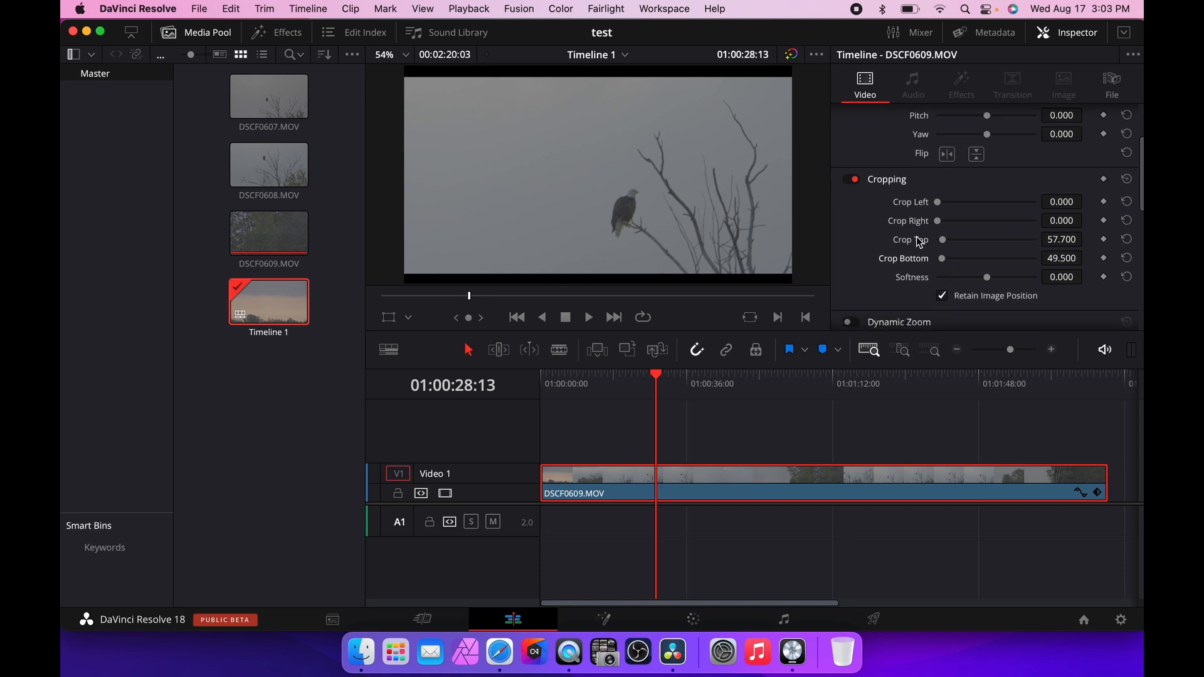
click(943, 297)
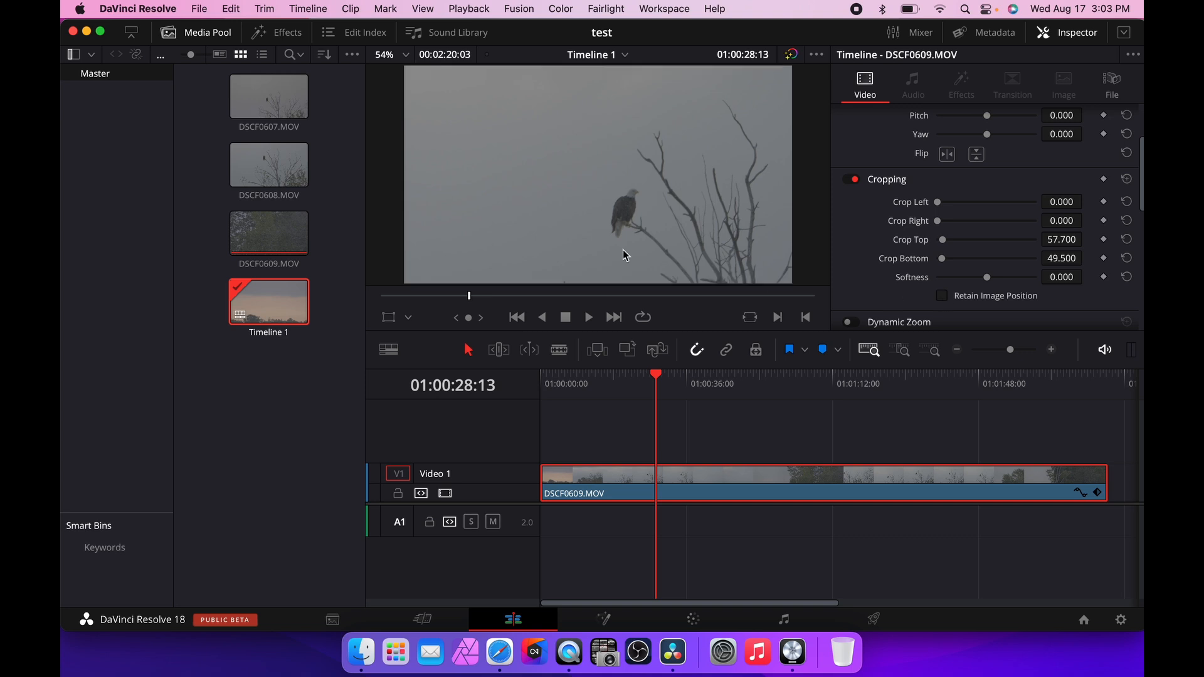
Move the playhead to about 01:01:14:14 and reset the clip's Zoom and Position to default.
drag(654, 369, 844, 370)
scroll(993, 239, up, 3)
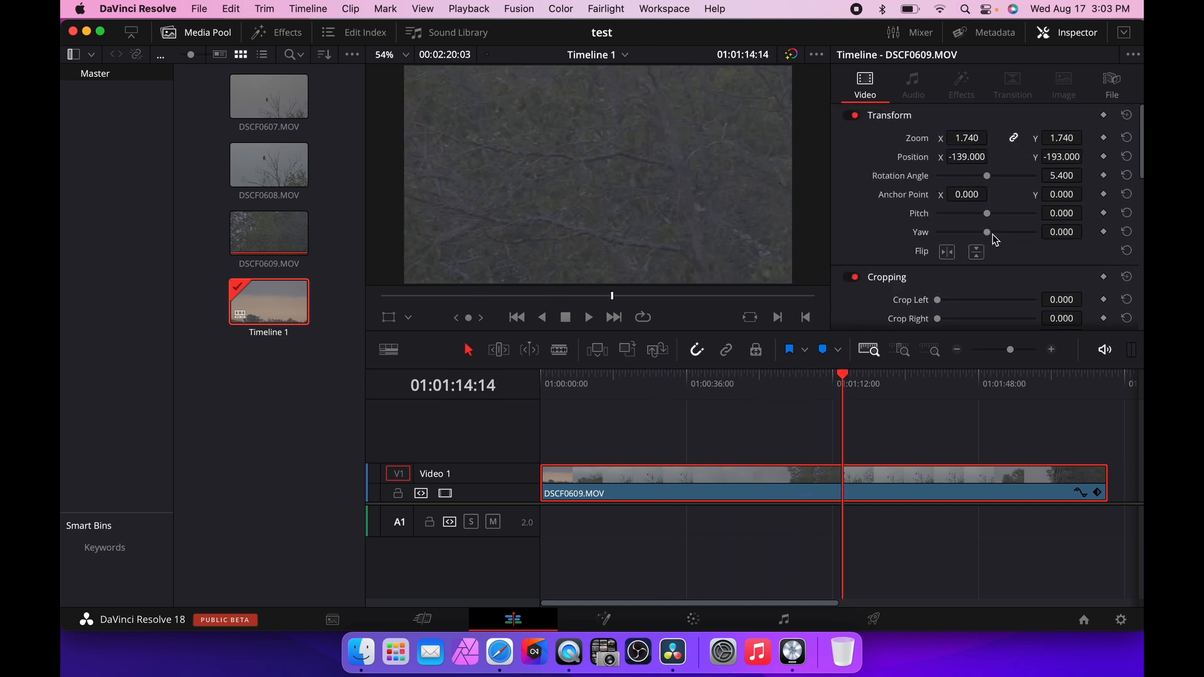
click(1128, 138)
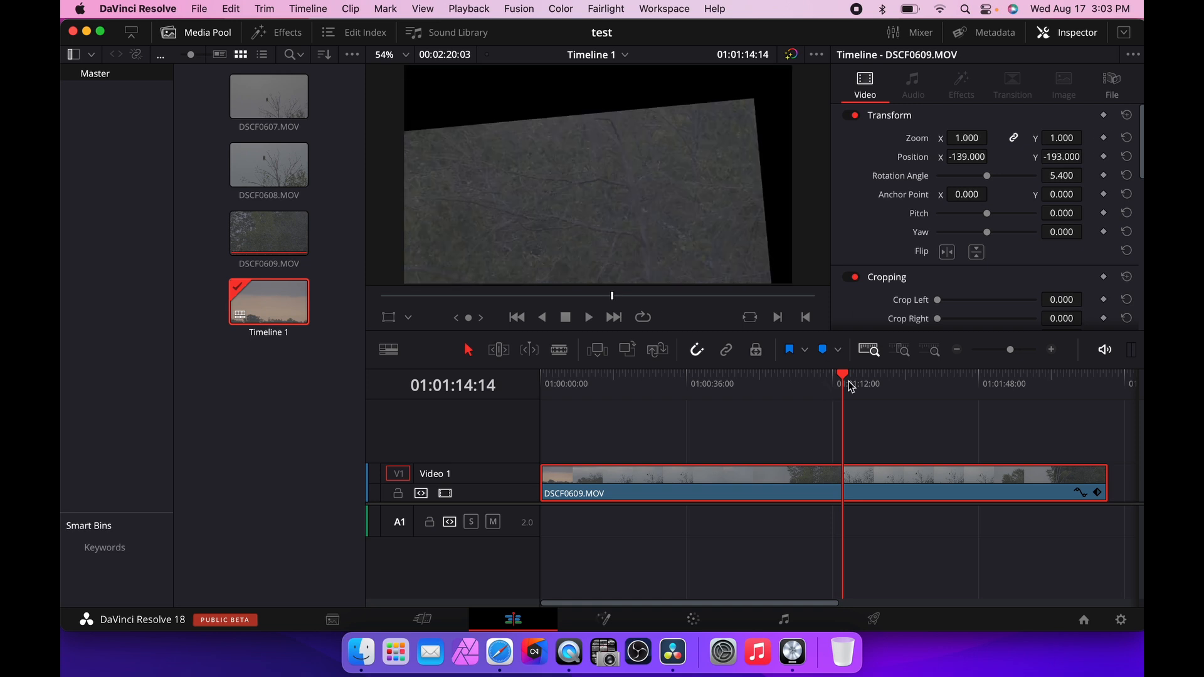
click(1127, 157)
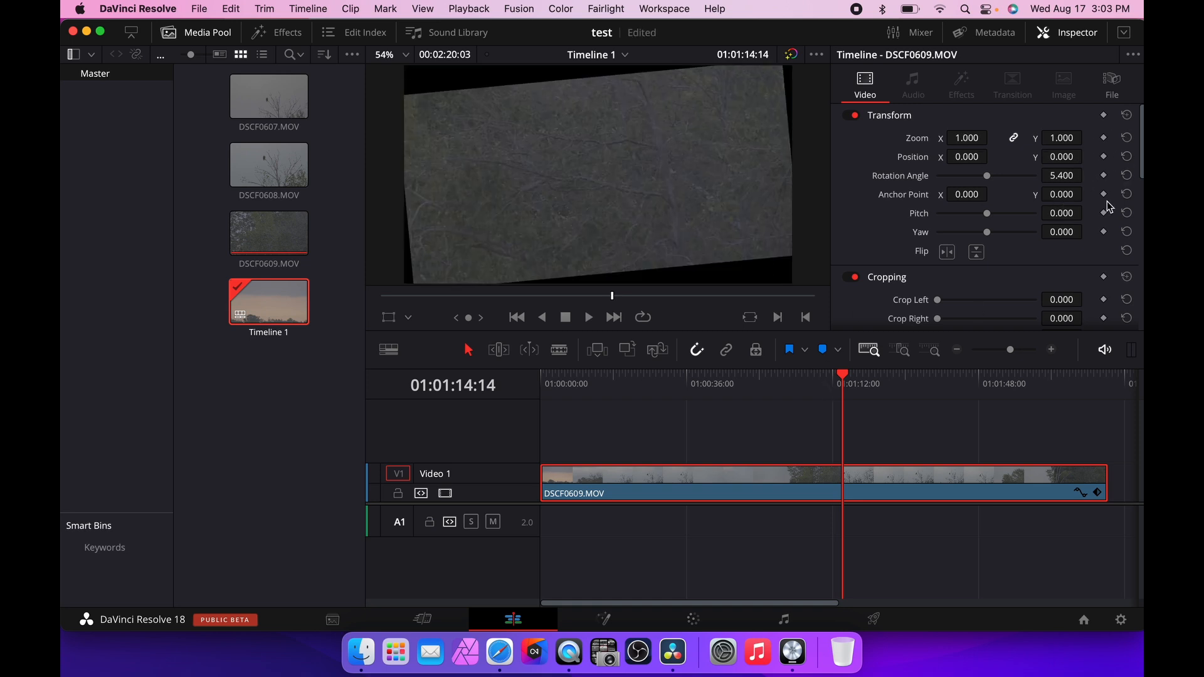
Reset Crop Bottom, Crop Top and Rotation Angle to their defaults.
scroll(1107, 201, down, 2)
scroll(1108, 242, down, 2)
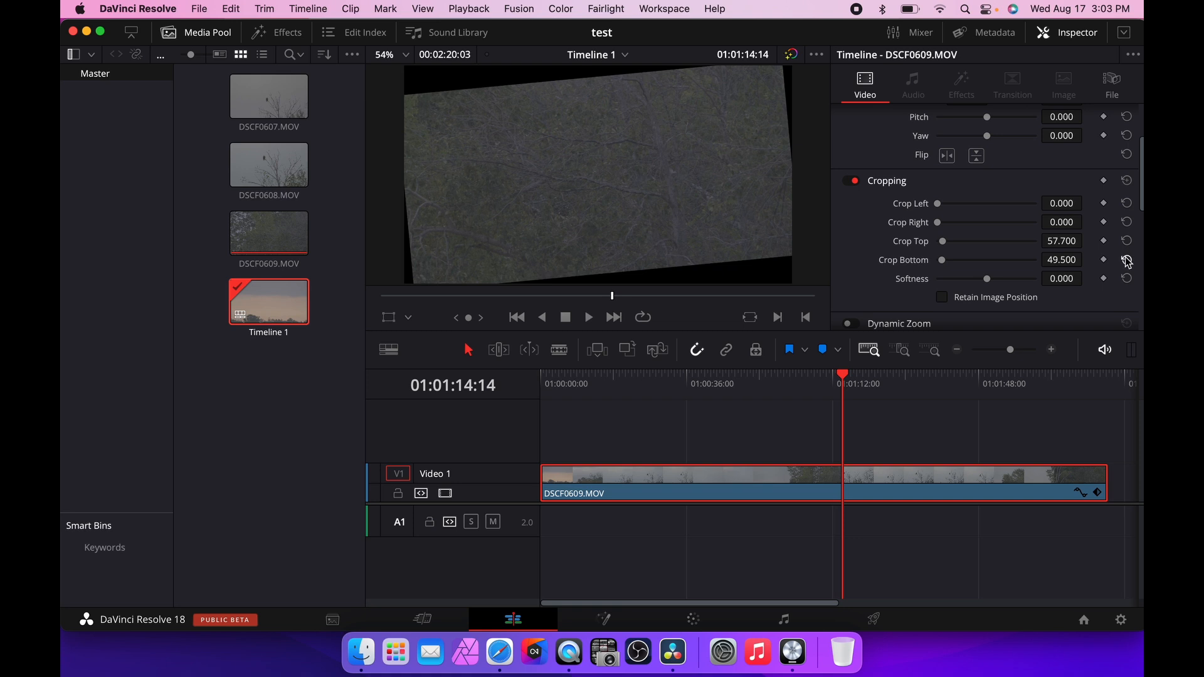
click(1128, 260)
click(1127, 241)
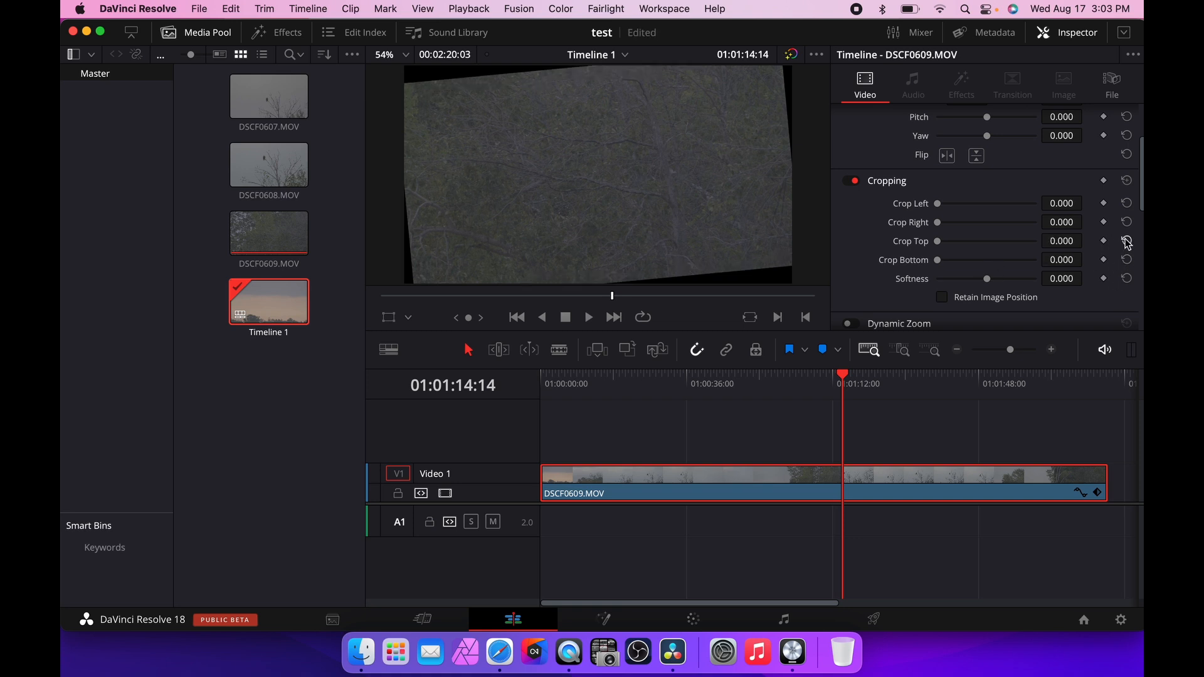
scroll(1120, 239, up, 3)
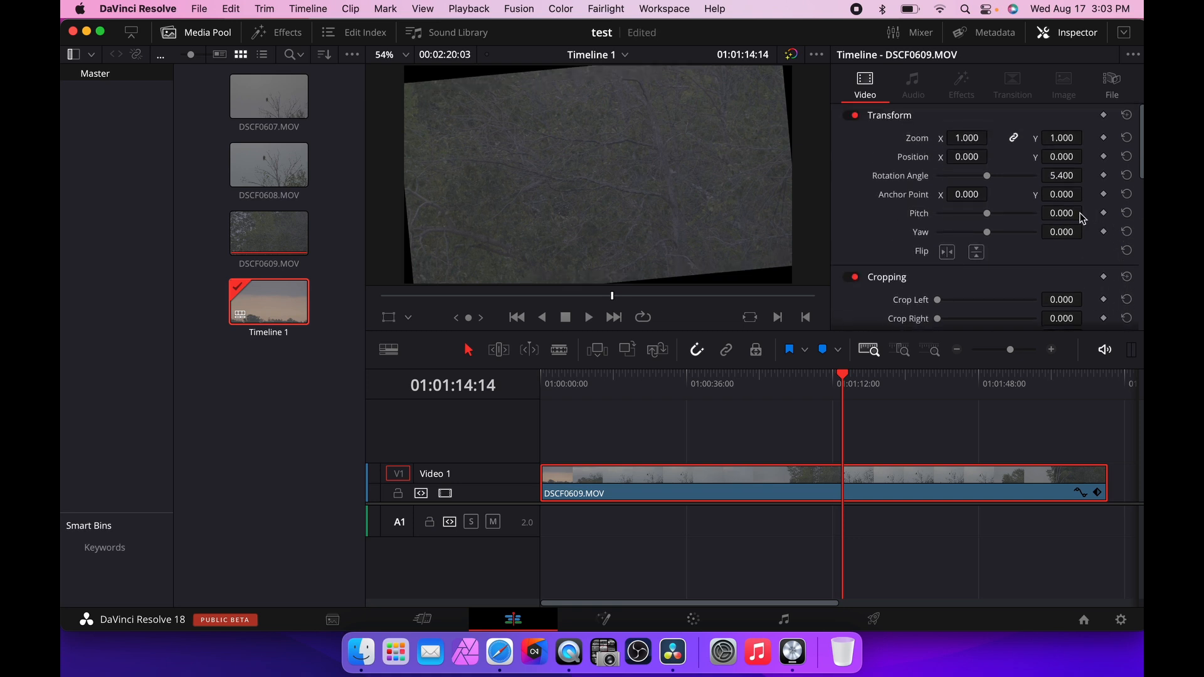
click(1127, 175)
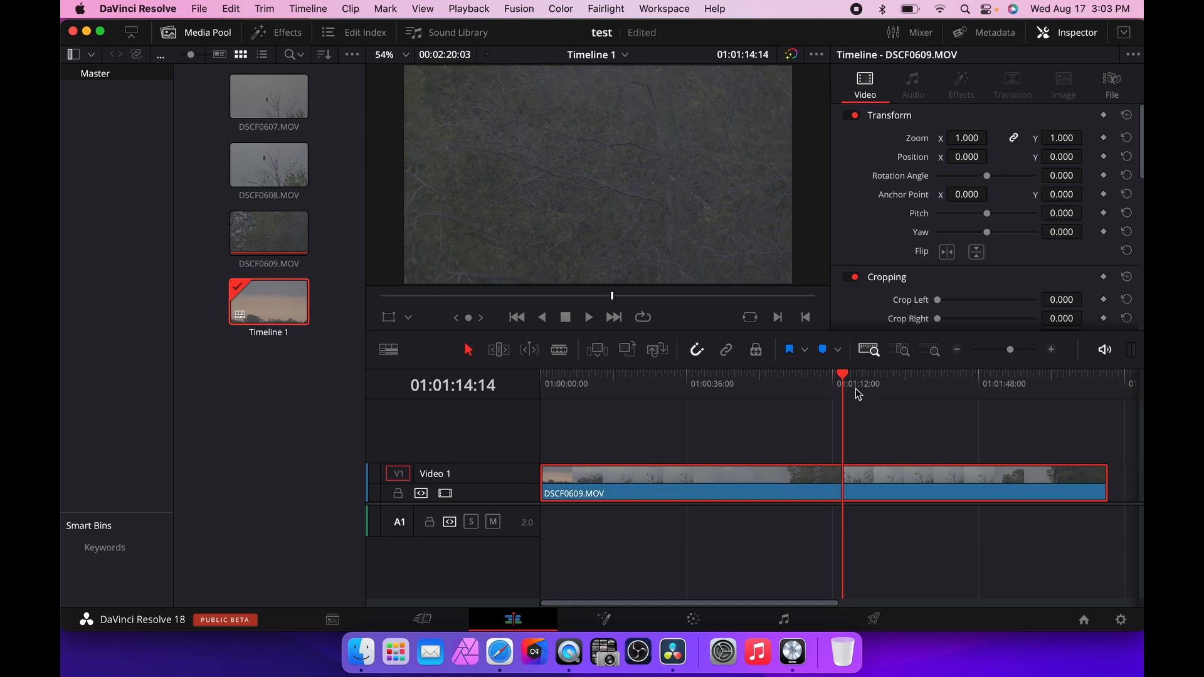
Move the playhead to about 01:01:28:16 and set the clip's rotation angle to 3.3.
drag(845, 379, 900, 378)
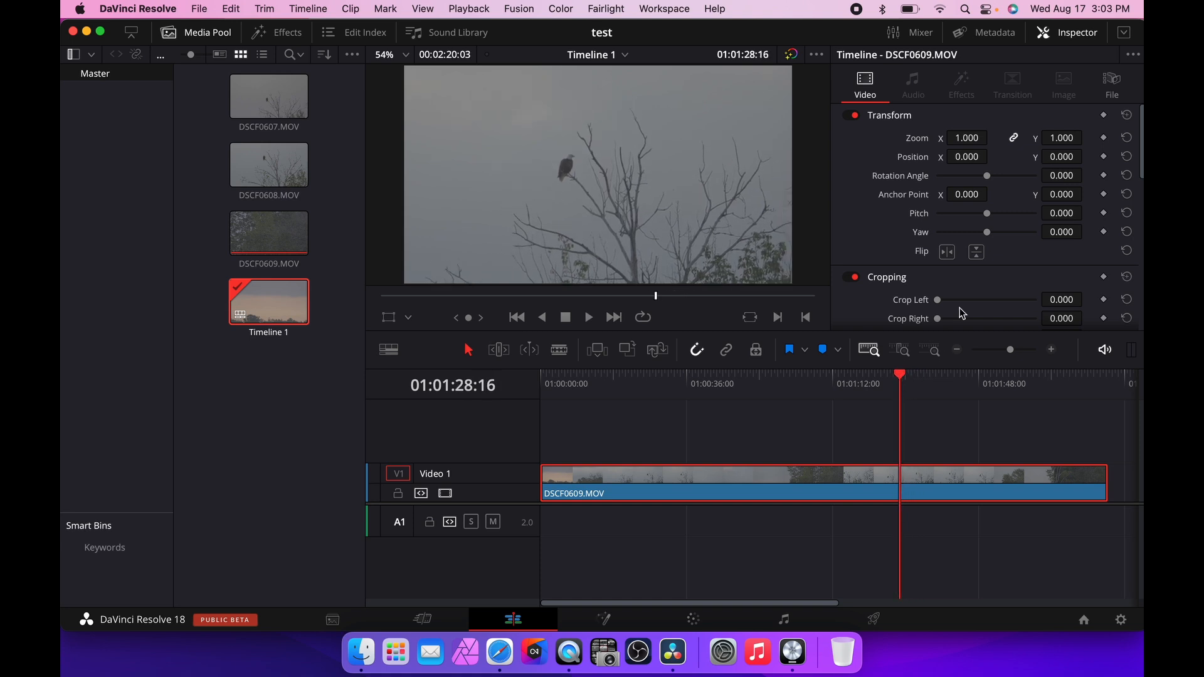
drag(1072, 176, 1072, 175)
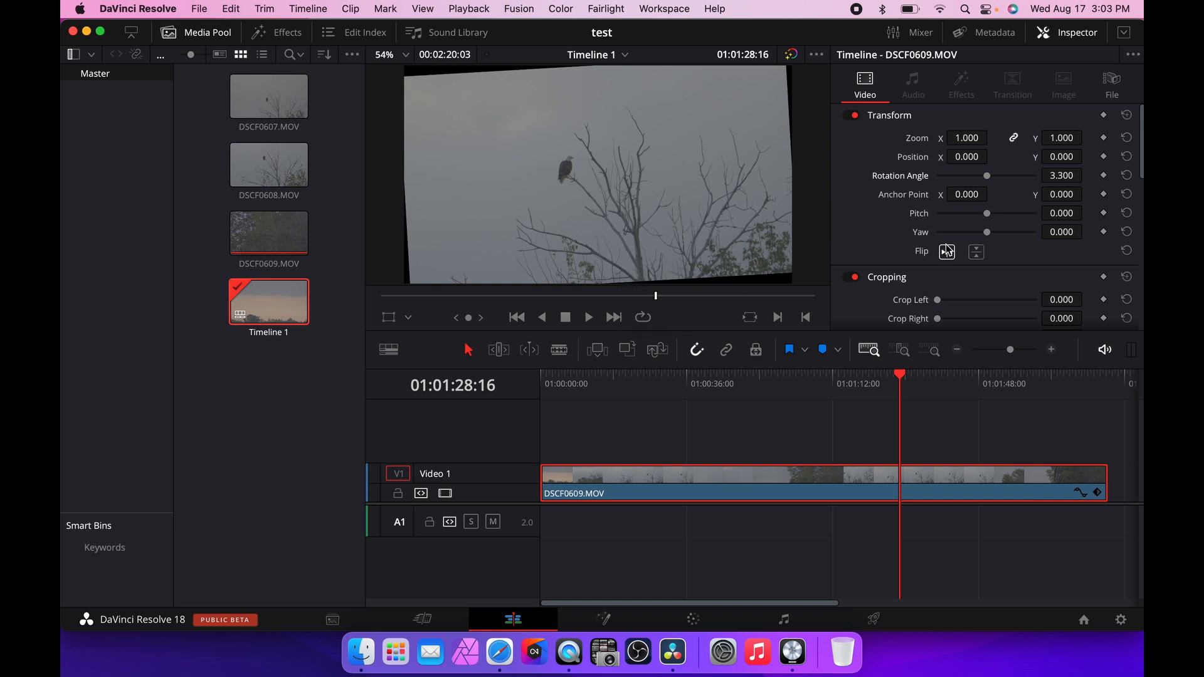
Zoom the viewer in and out, then set the viewer zoom back to Fit.
scroll(963, 262, down, 1)
scroll(963, 262, up, 1)
scroll(457, 254, up, 5)
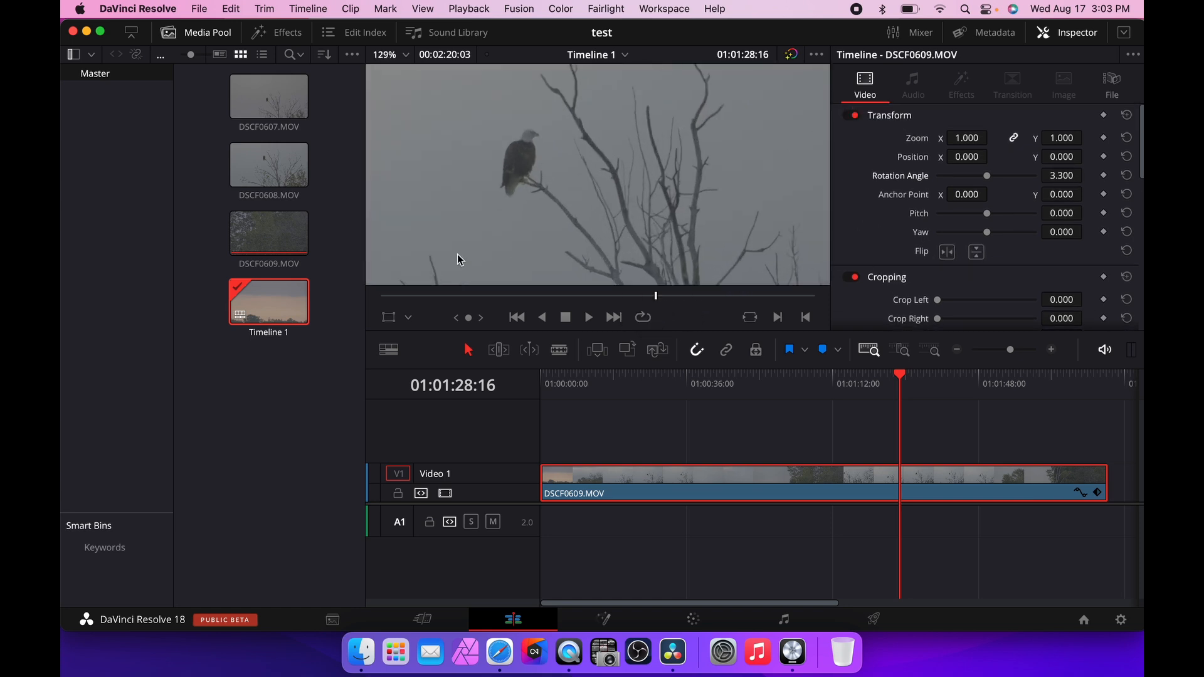
scroll(570, 148, down, 5)
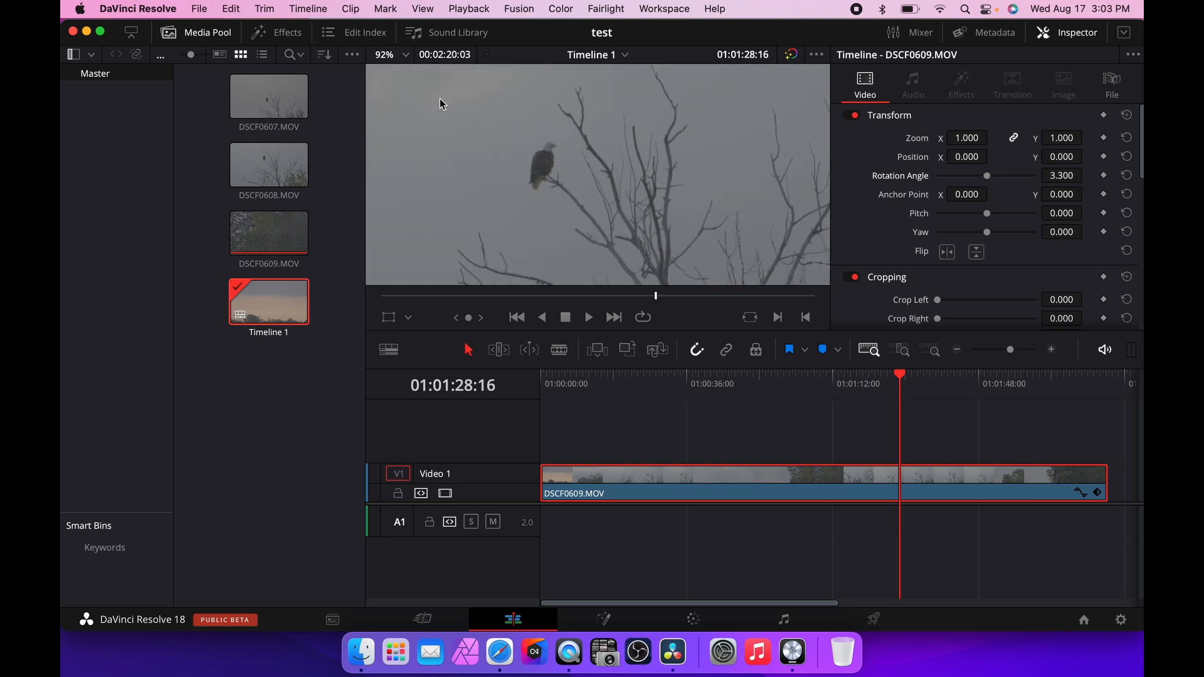
click(407, 55)
click(390, 75)
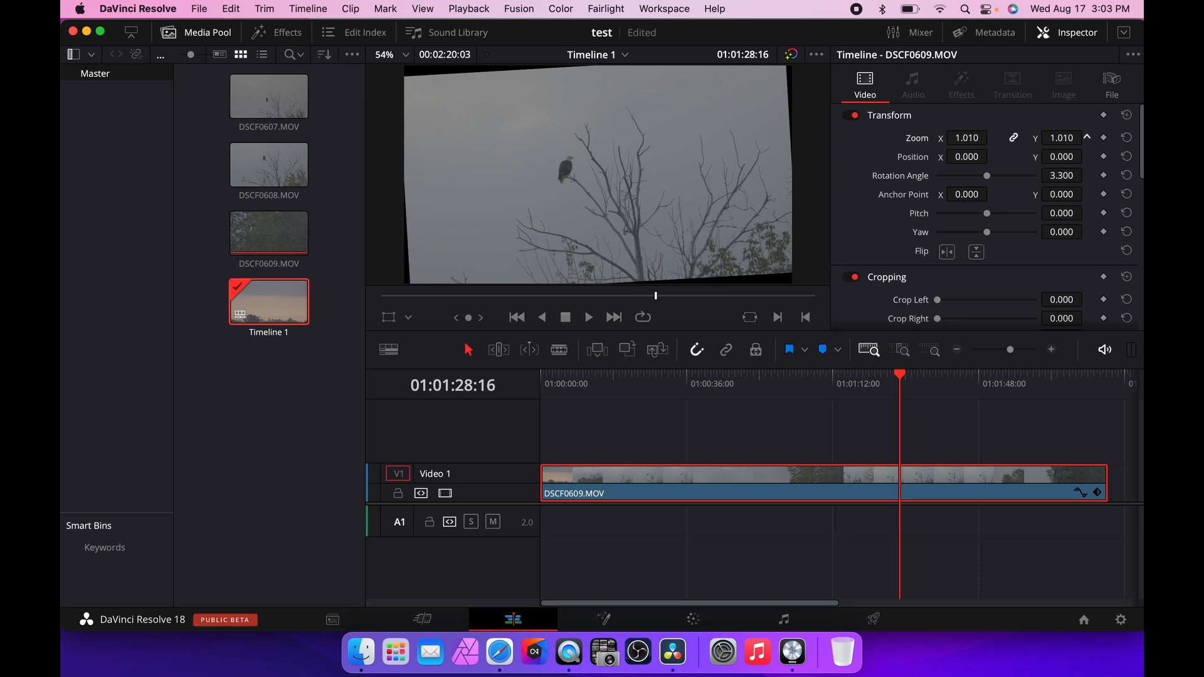
Enable Retain Image Position and crop the clip's top and bottom by 74.2 each.
mouse_move(1056, 138)
mouse_down()
mouse_move(1087, 137)
mouse_move(1057, 138)
mouse_up()
scroll(1028, 267, down, 3)
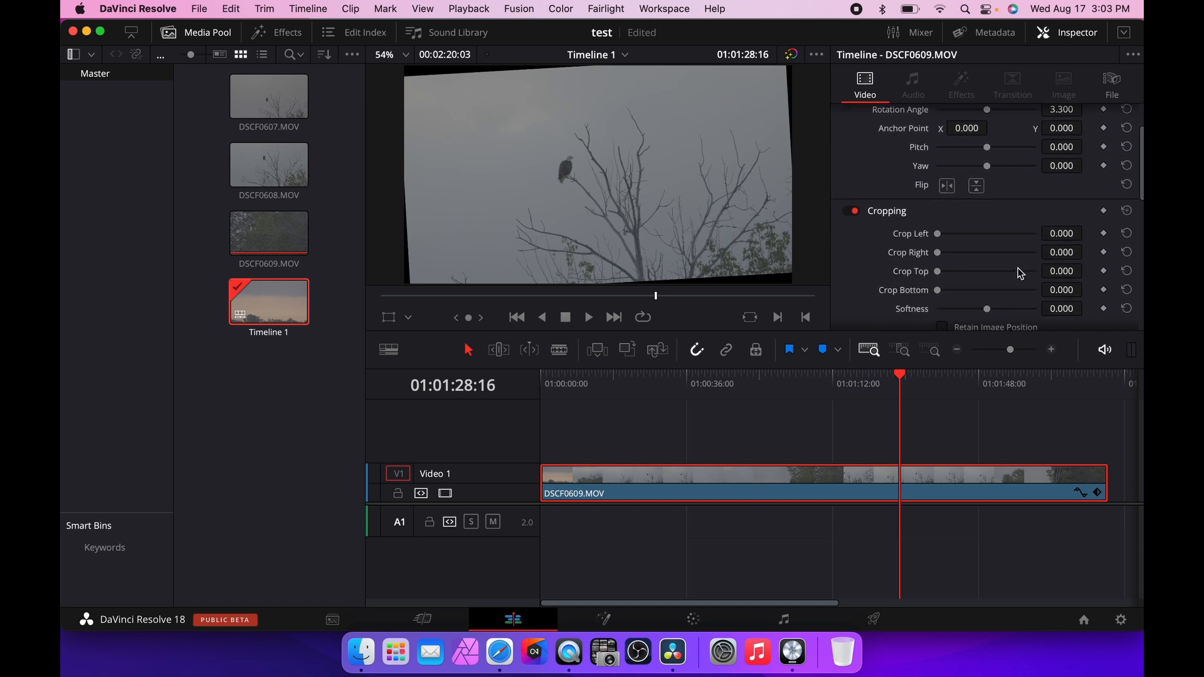
drag(937, 272, 935, 273)
scroll(958, 299, down, 1)
click(944, 300)
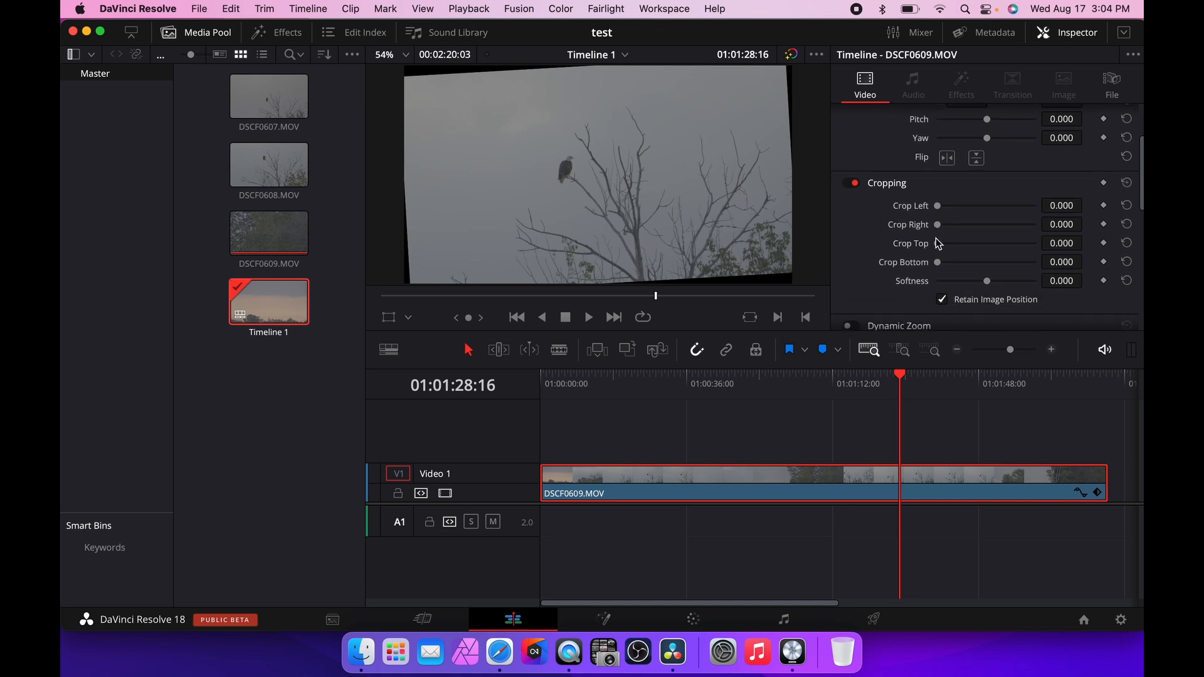
drag(939, 247, 946, 267)
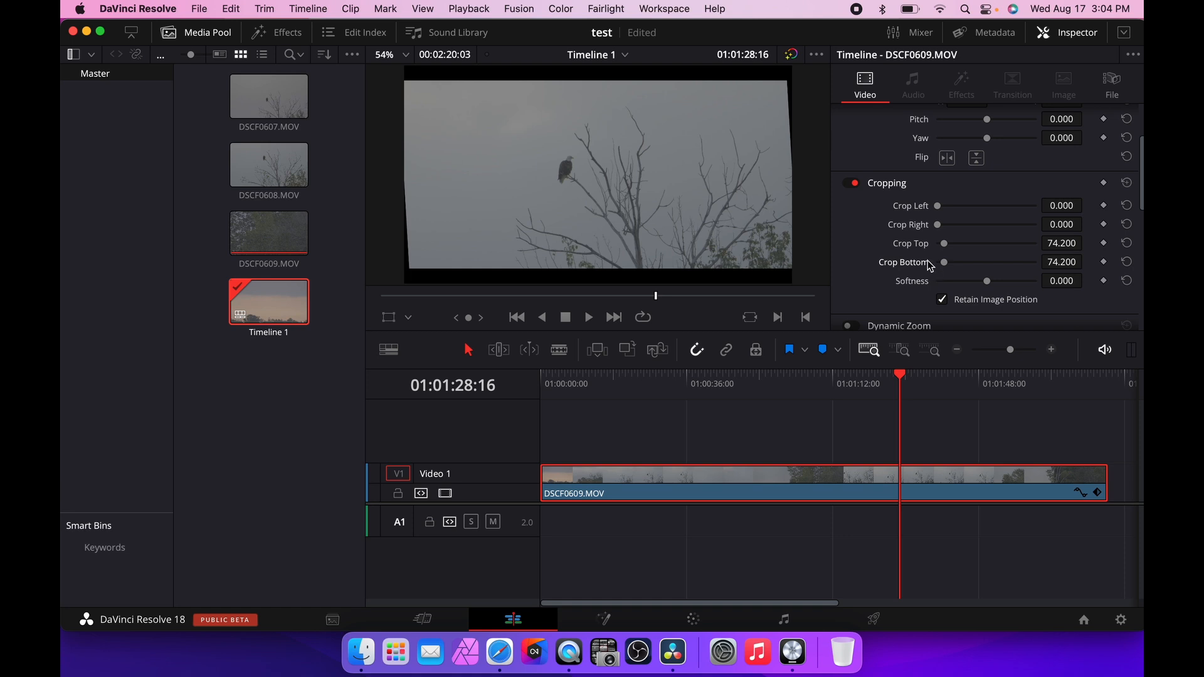
Set the clip's zoom to 1.060 and save the project.
scroll(1000, 170, up, 4)
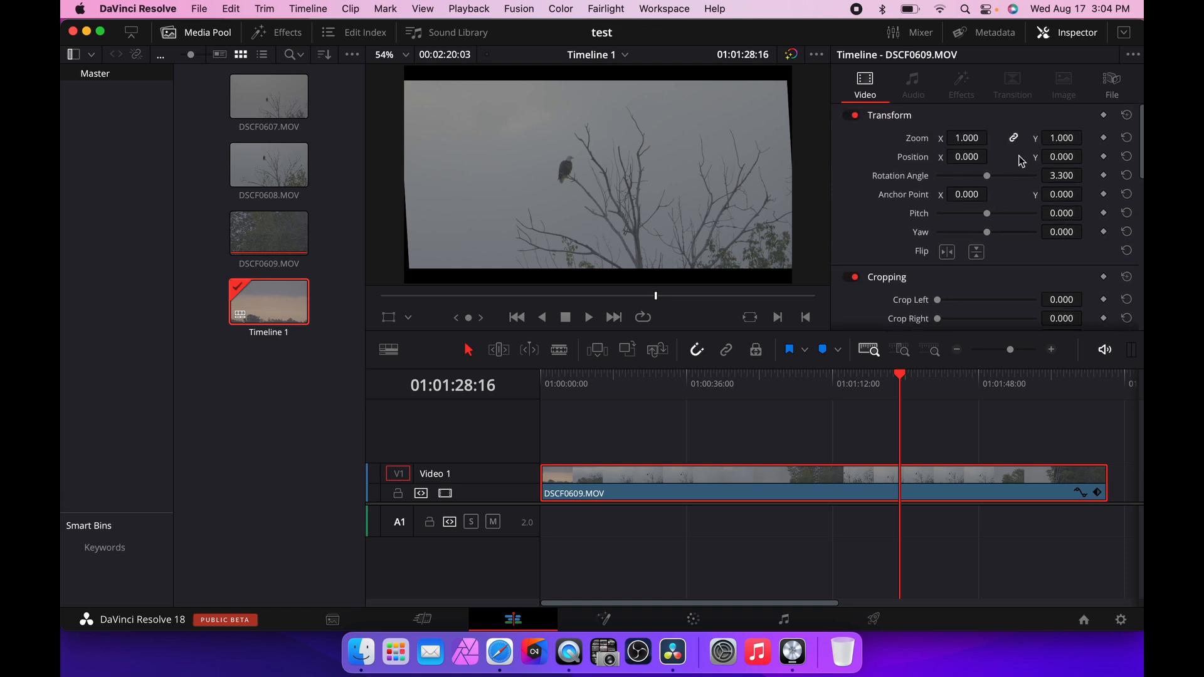
mouse_move(1062, 138)
mouse_down()
mouse_move(1087, 137)
mouse_move(1056, 138)
mouse_up()
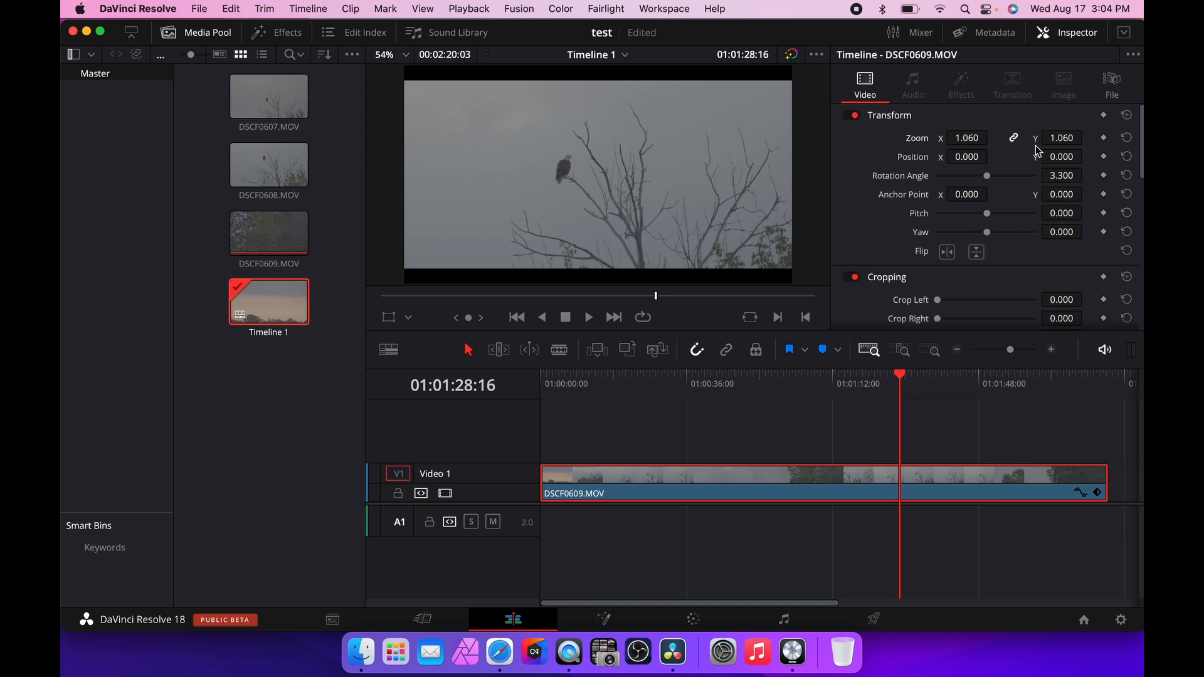
key(super+s)
Play the clip in the full-screen viewer to review the framing, exiting and reopening full screen once.
key(super+f)
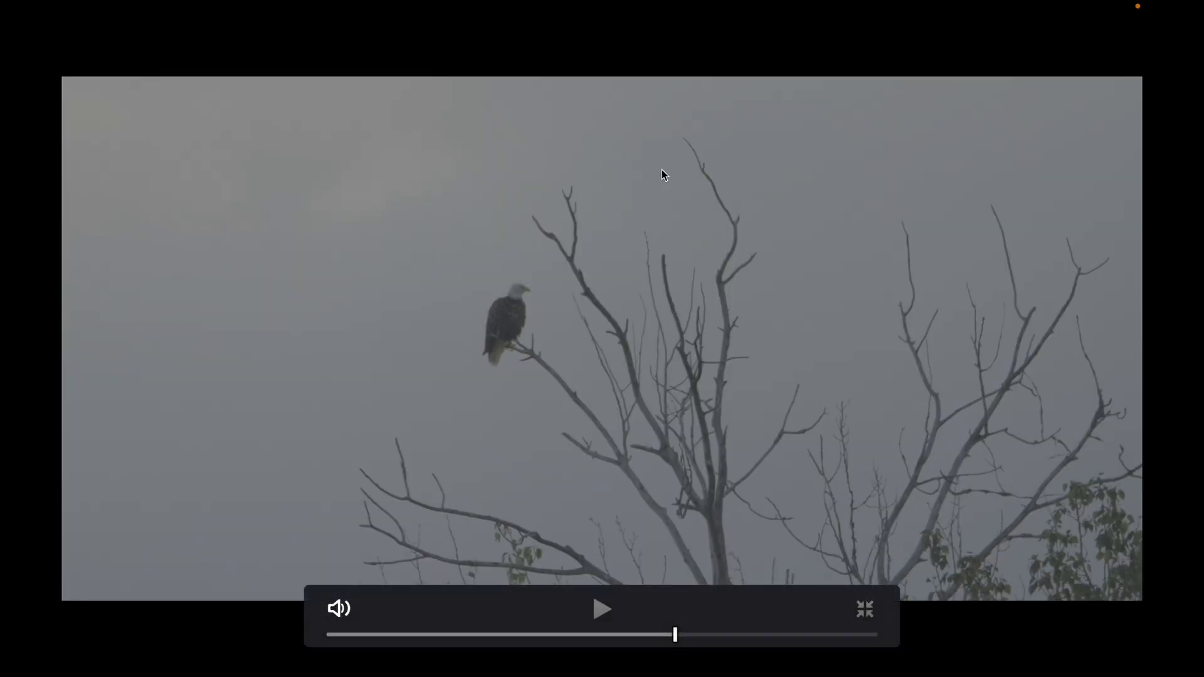
key(space)
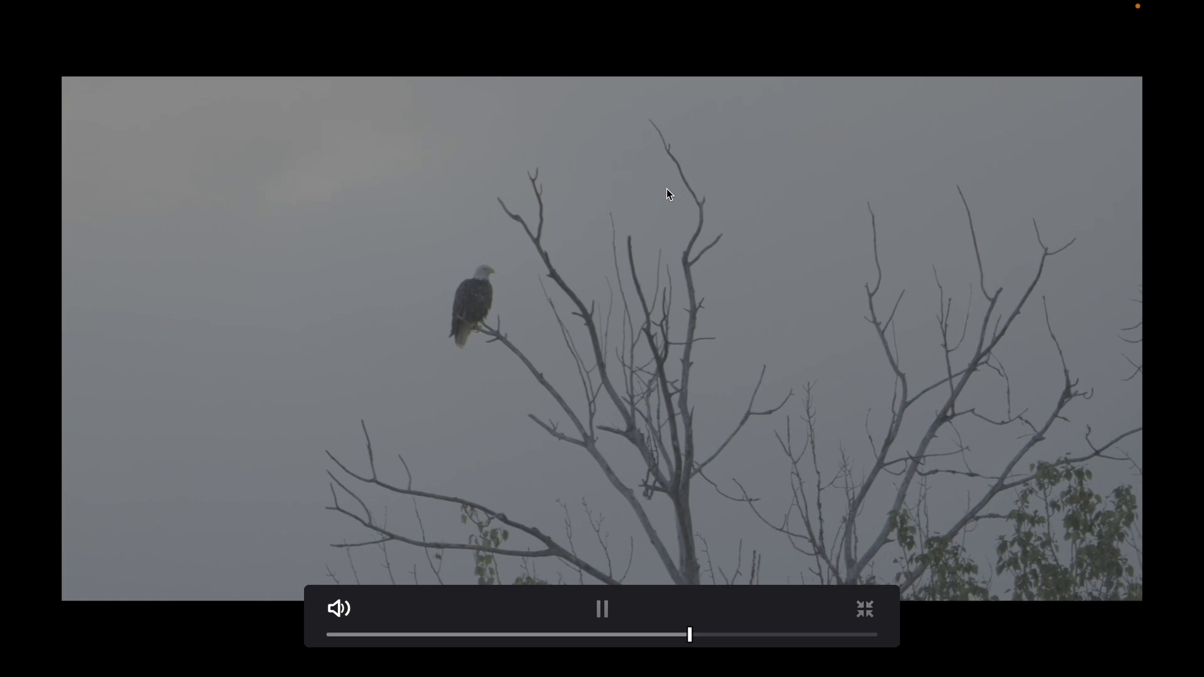
key(space)
key(Escape)
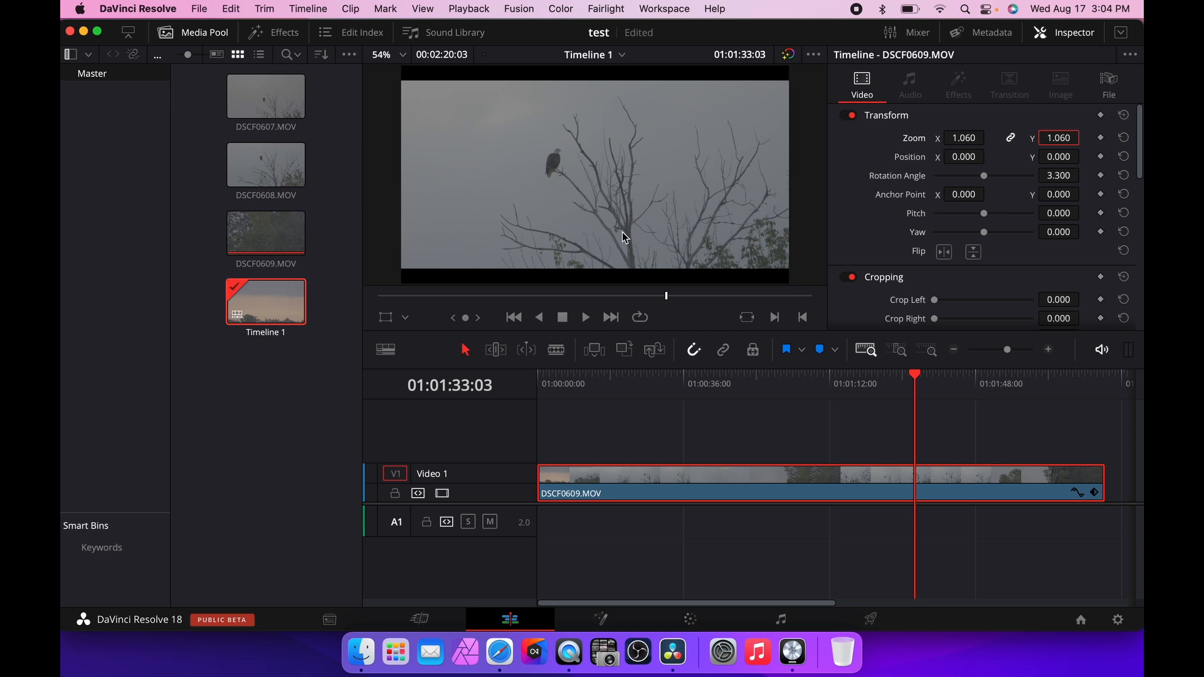
key(super+f)
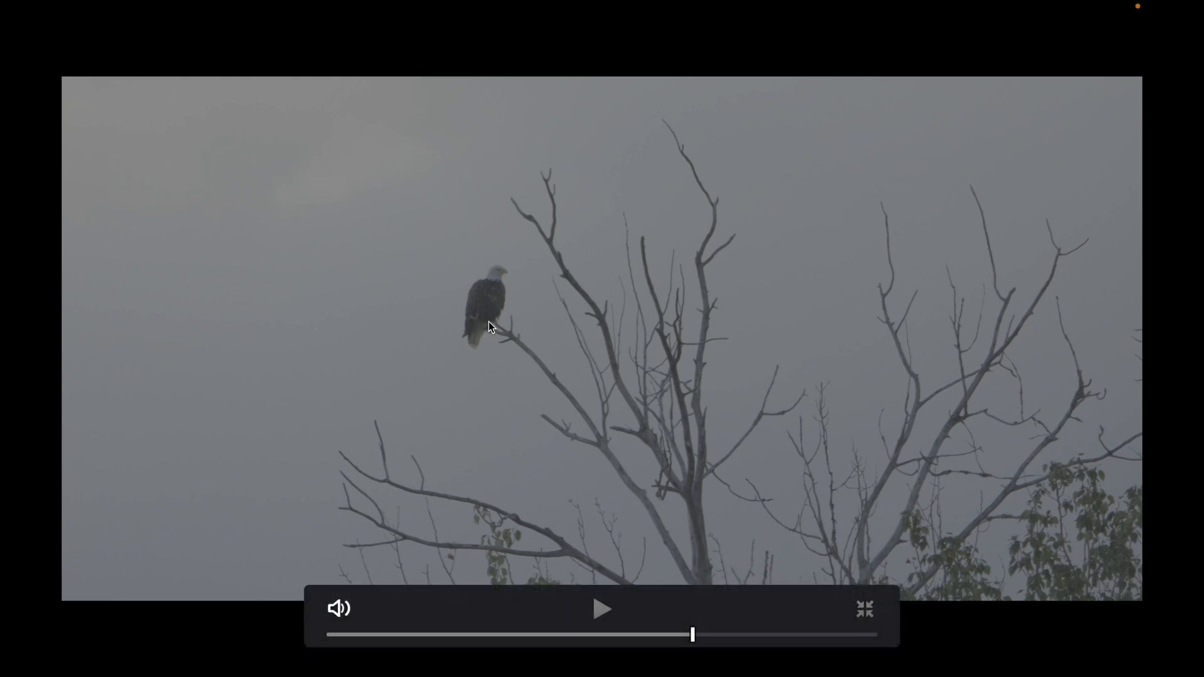
key(space)
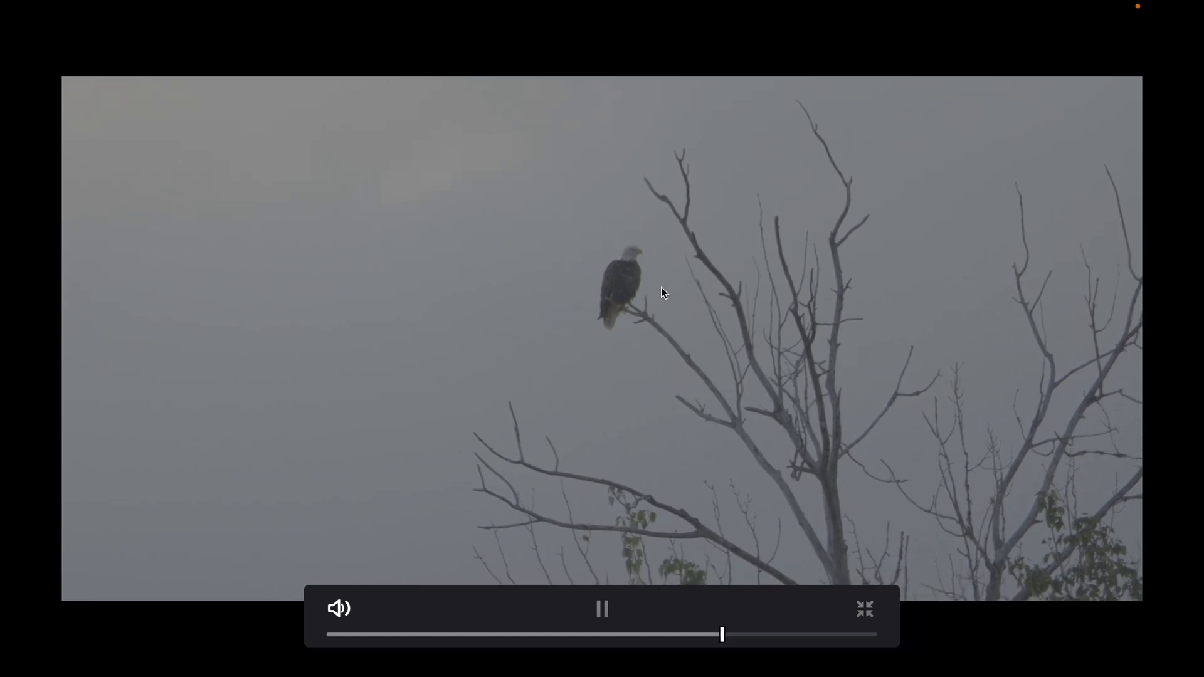
key(space)
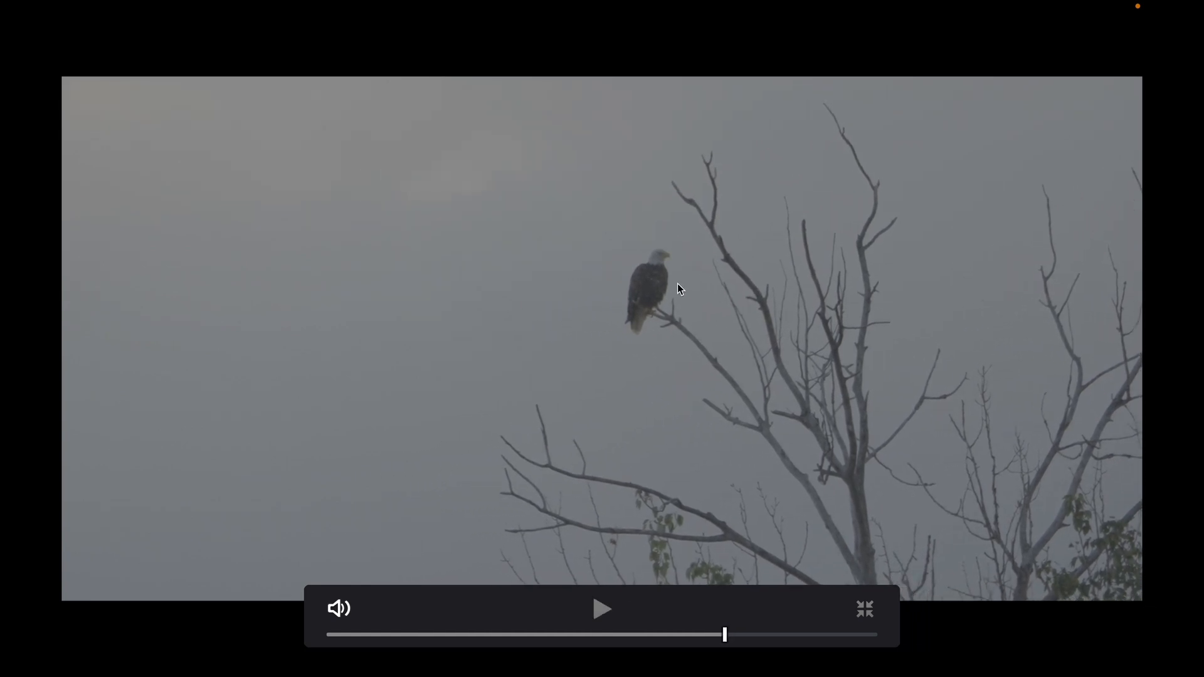
Leave full screen and open the 'matt and mike' project from the Project Manager.
key(Escape)
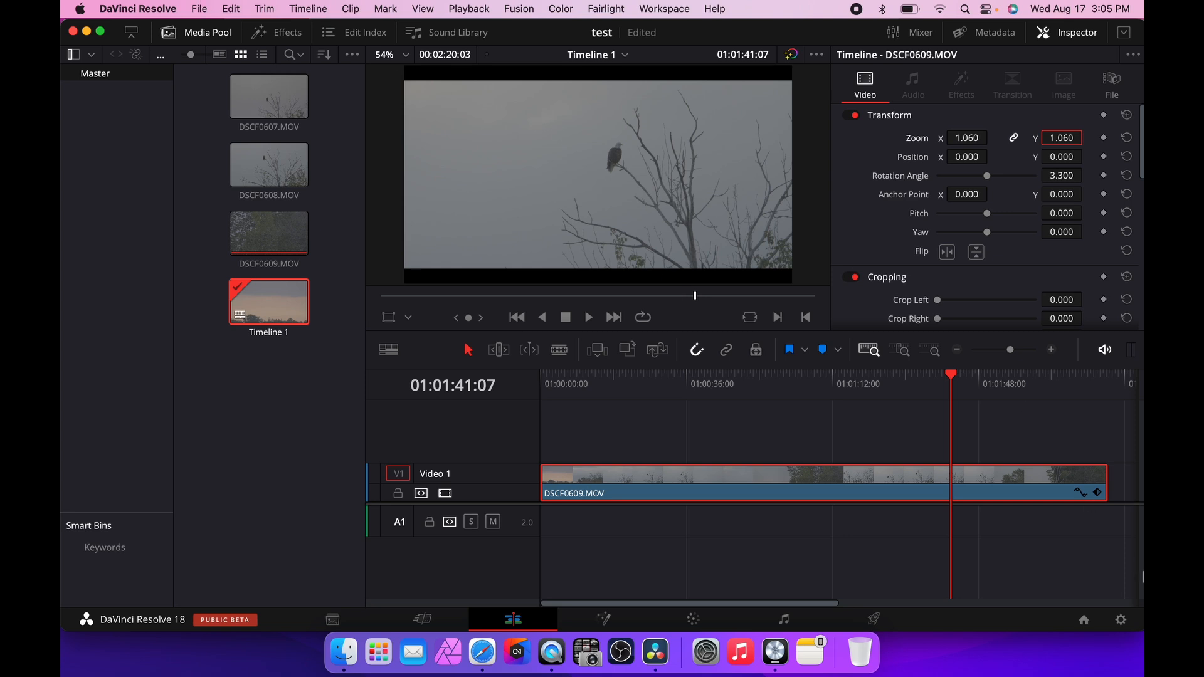
click(1084, 620)
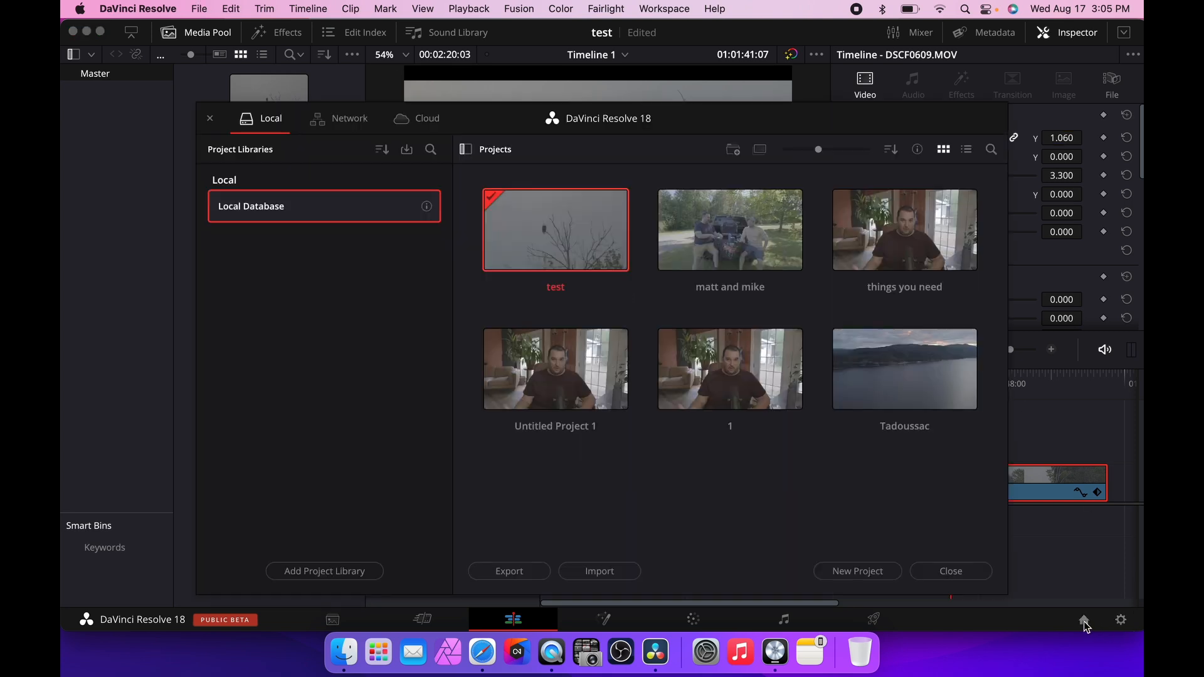
click(789, 241)
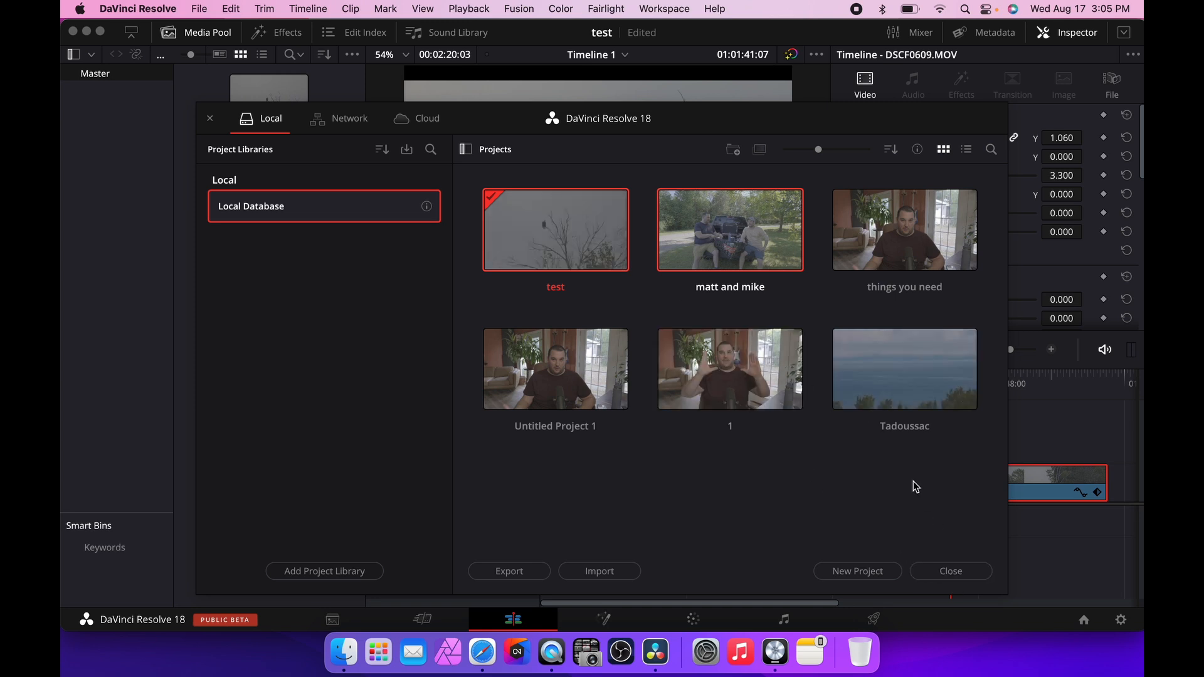
click(955, 573)
click(1084, 620)
double_click(731, 242)
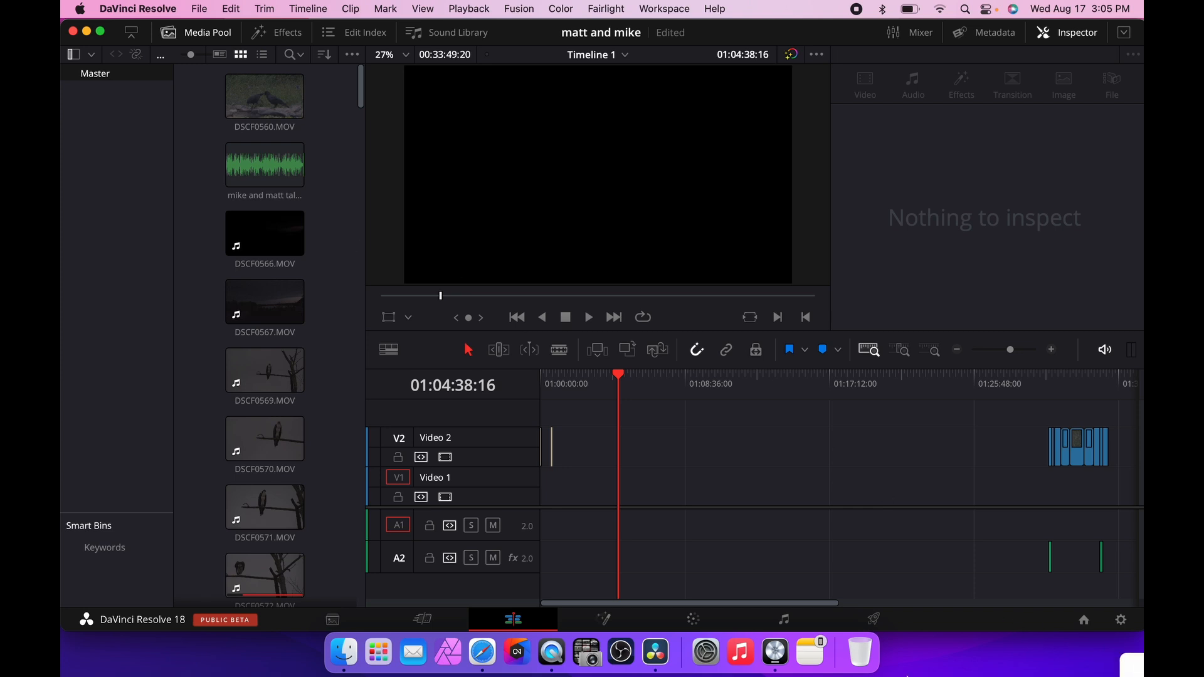
Drop DSCF0570.MOV from the media pool onto Video 2 near the start of the timeline.
mouse_move(276, 438)
mouse_down()
mouse_move(640, 489)
mouse_move(270, 433)
mouse_up()
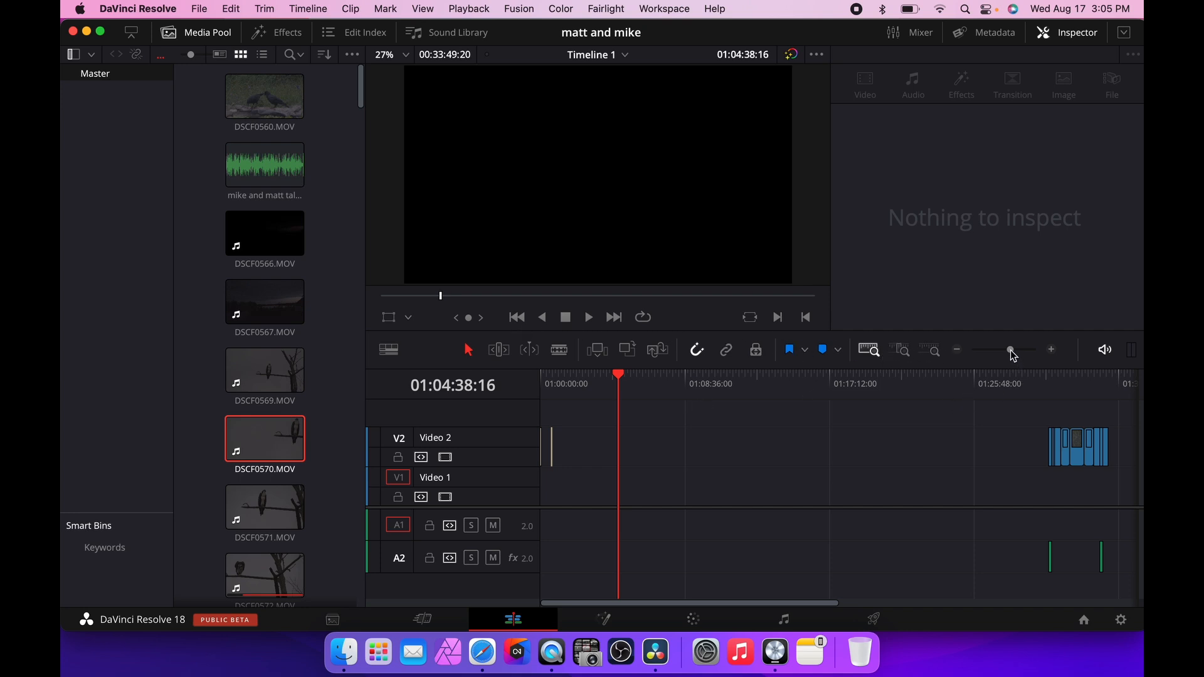
mouse_move(1014, 359)
mouse_down()
mouse_move(973, 352)
mouse_move(1030, 352)
mouse_move(952, 355)
mouse_move(1020, 349)
mouse_move(959, 355)
mouse_move(1010, 353)
mouse_up()
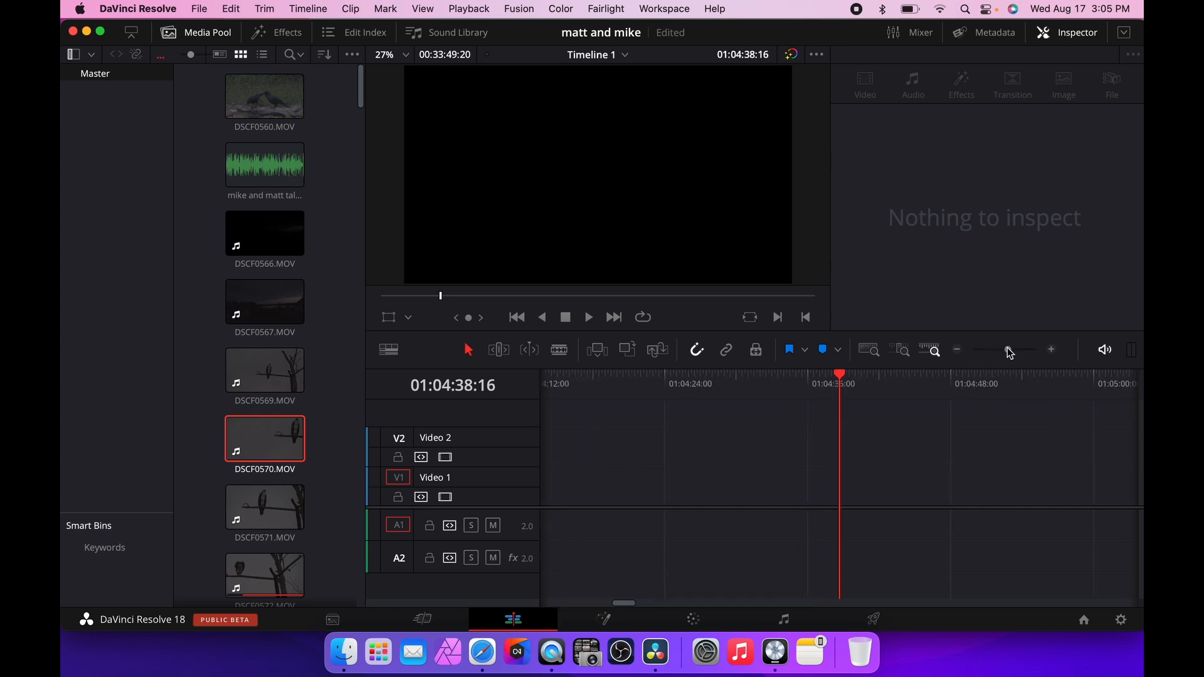
click(870, 353)
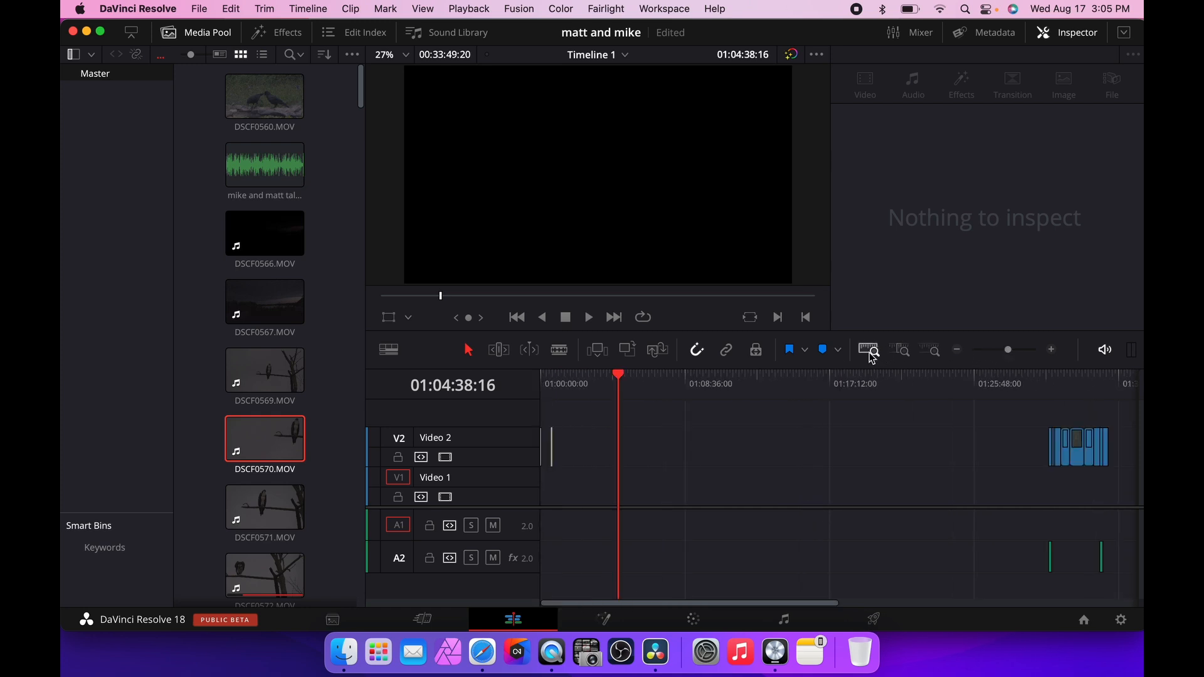
drag(619, 381, 1071, 376)
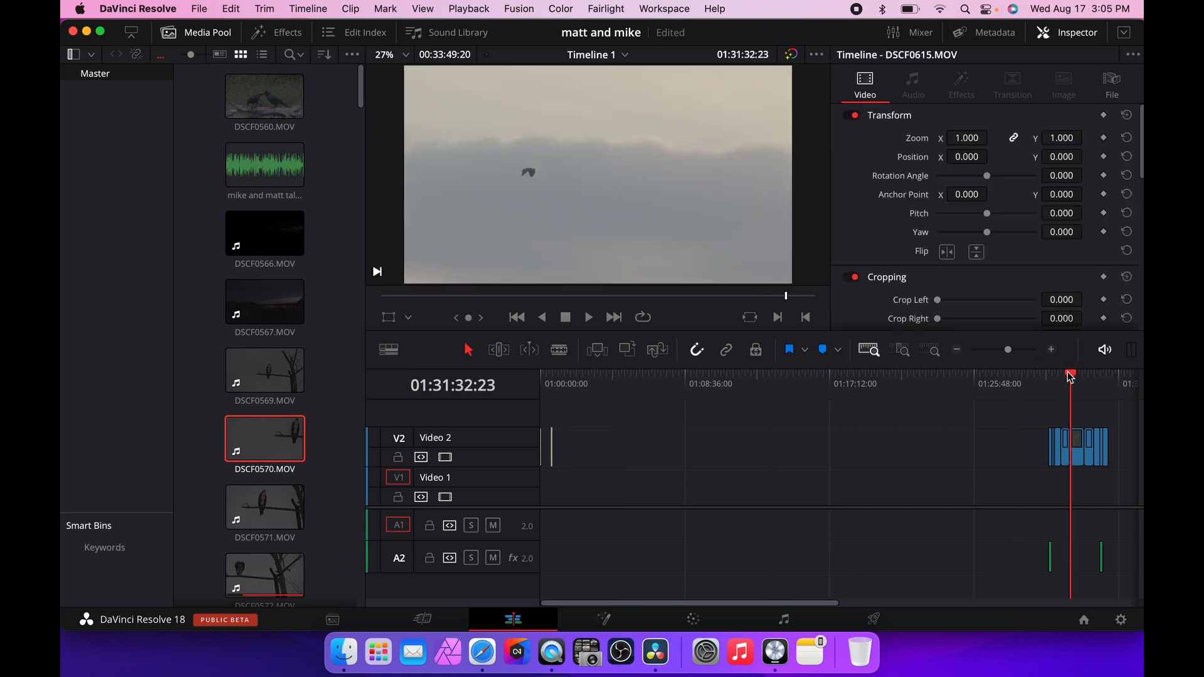
click(902, 351)
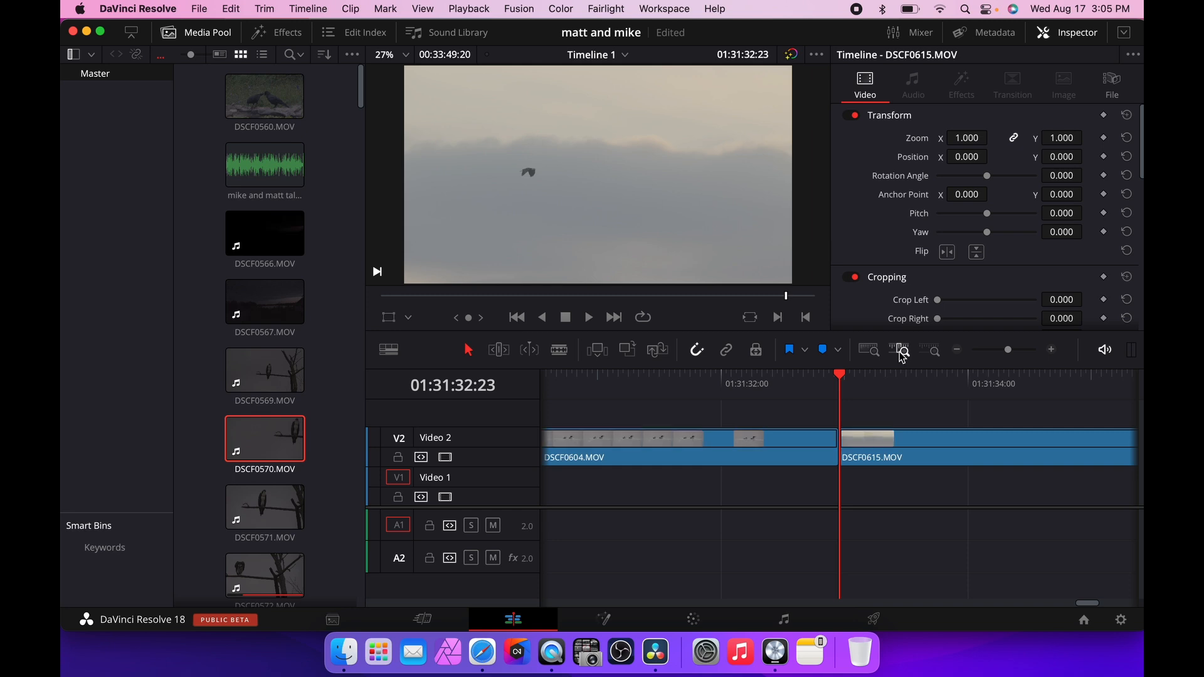
click(933, 351)
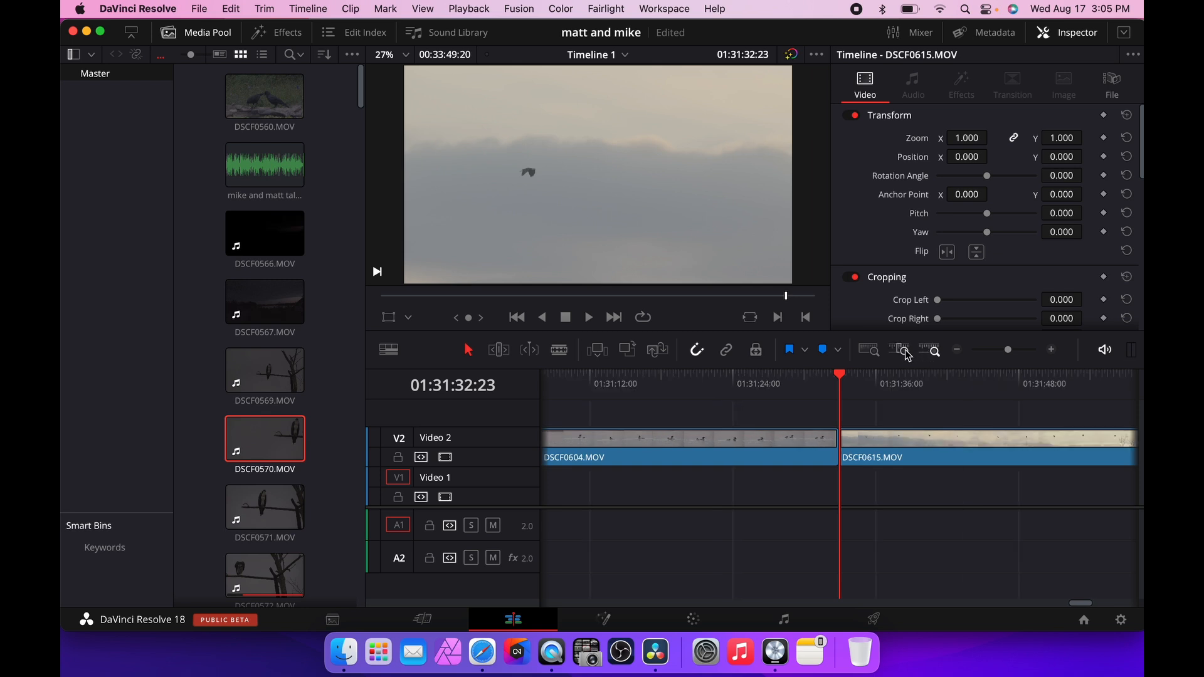
click(903, 352)
click(934, 351)
click(878, 355)
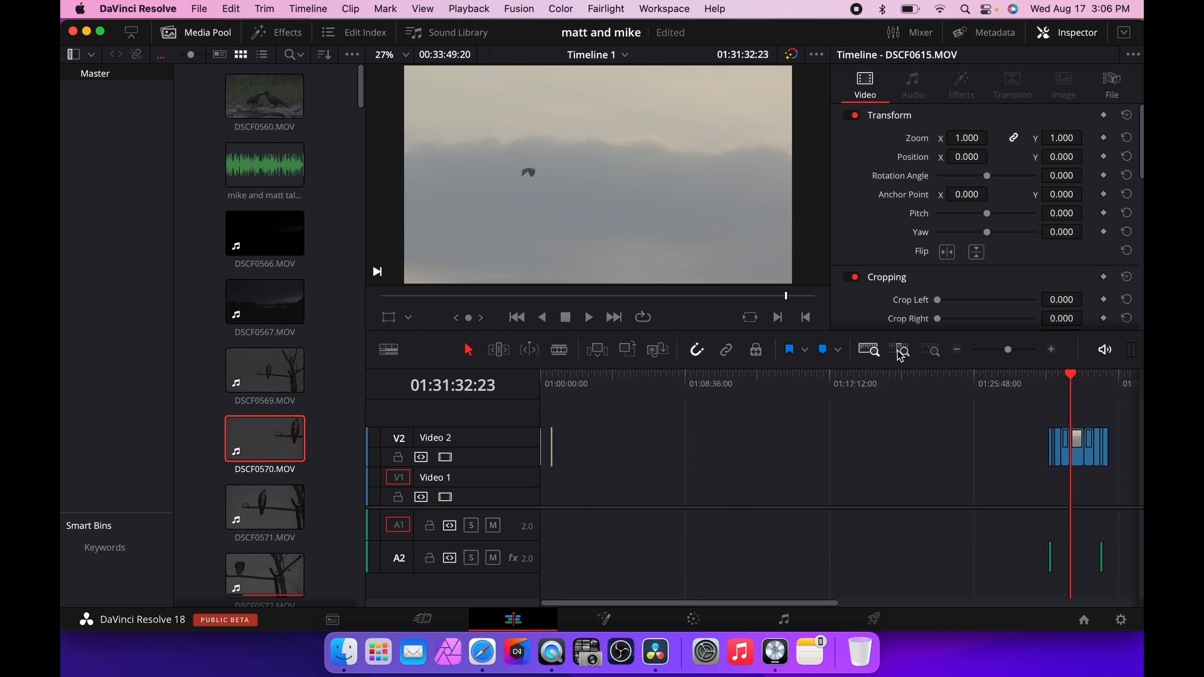
click(902, 351)
click(863, 353)
drag(1069, 379, 623, 381)
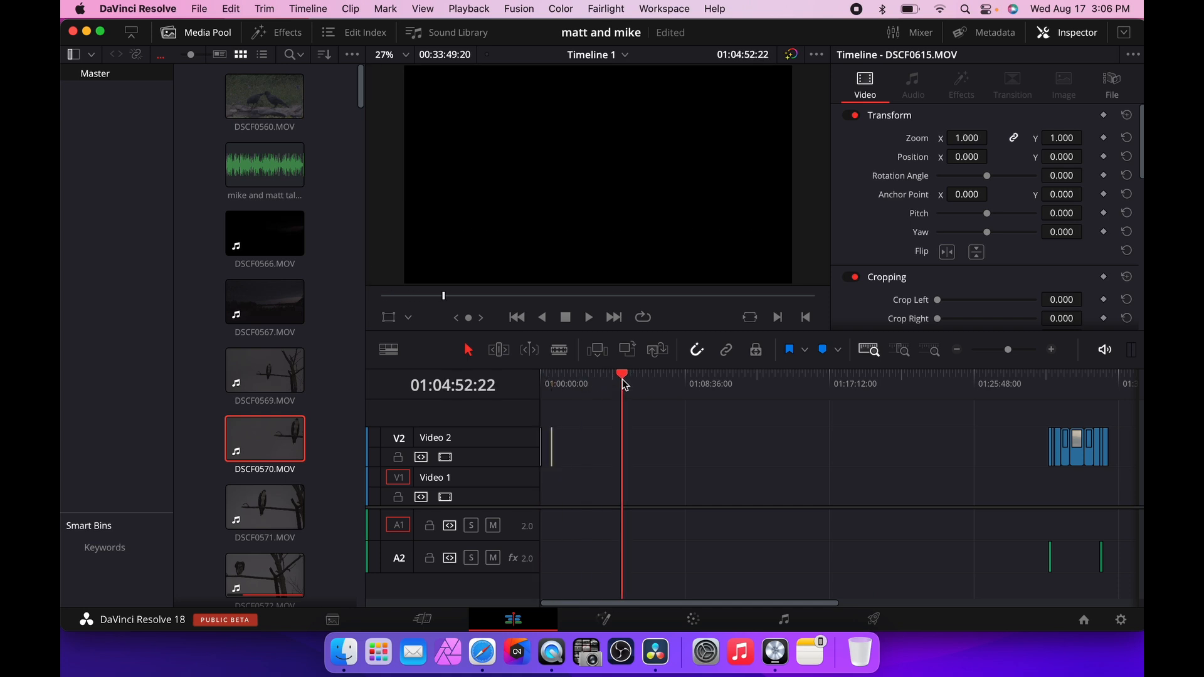
drag(277, 431, 638, 468)
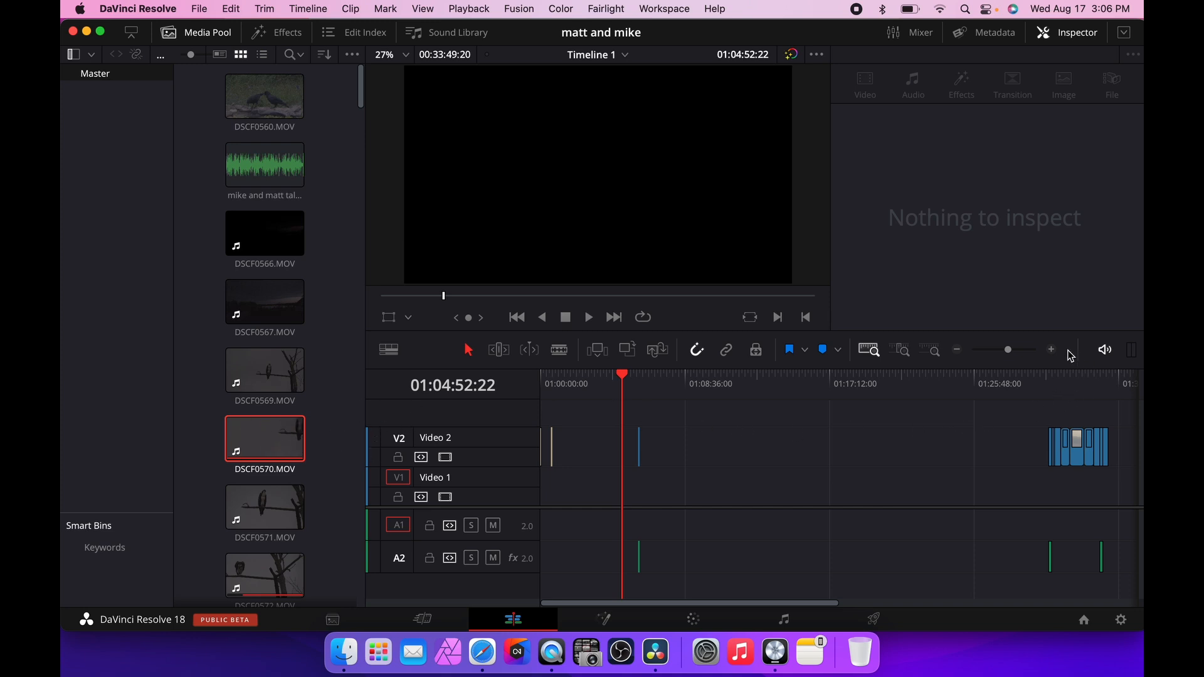
Try inserting DSCF0570.MOV at the playhead among the clips at the timeline's end, then undo the edit.
drag(622, 381, 1071, 376)
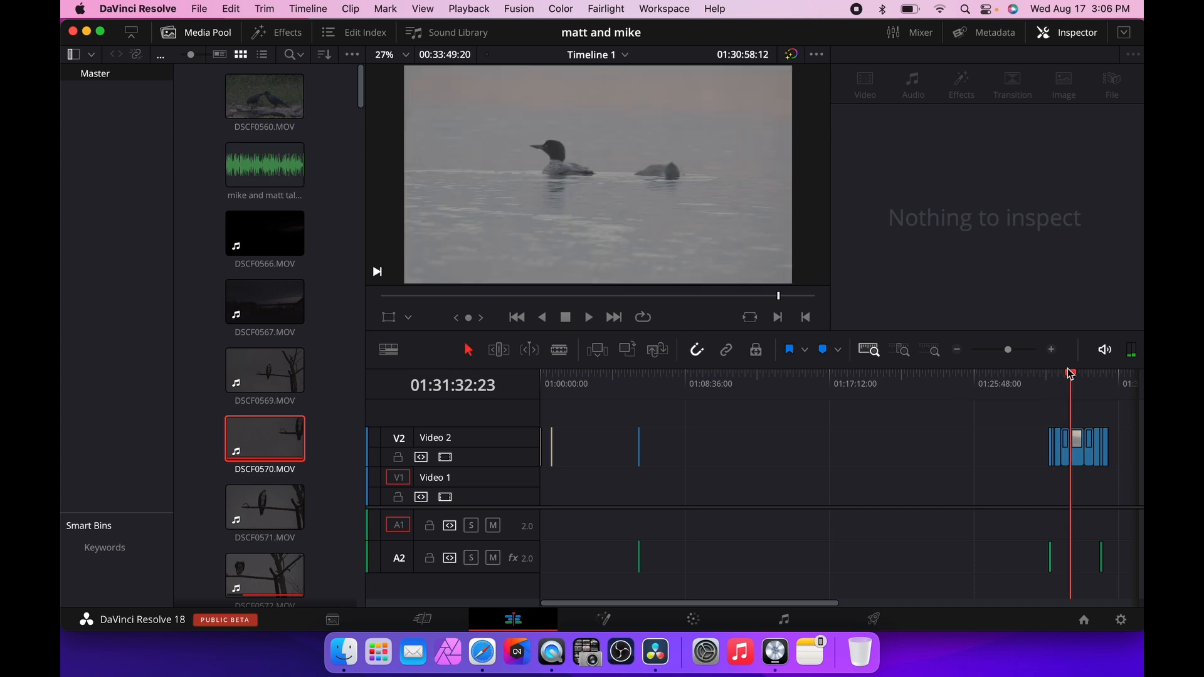
click(901, 353)
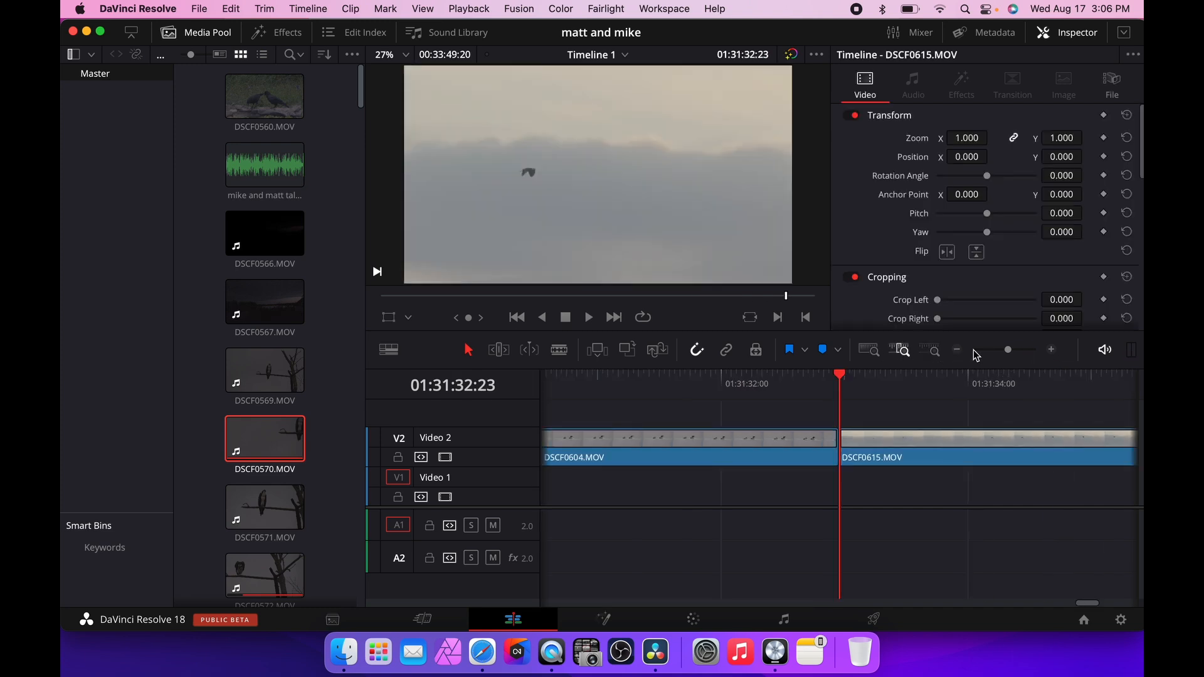
drag(1005, 356, 1000, 349)
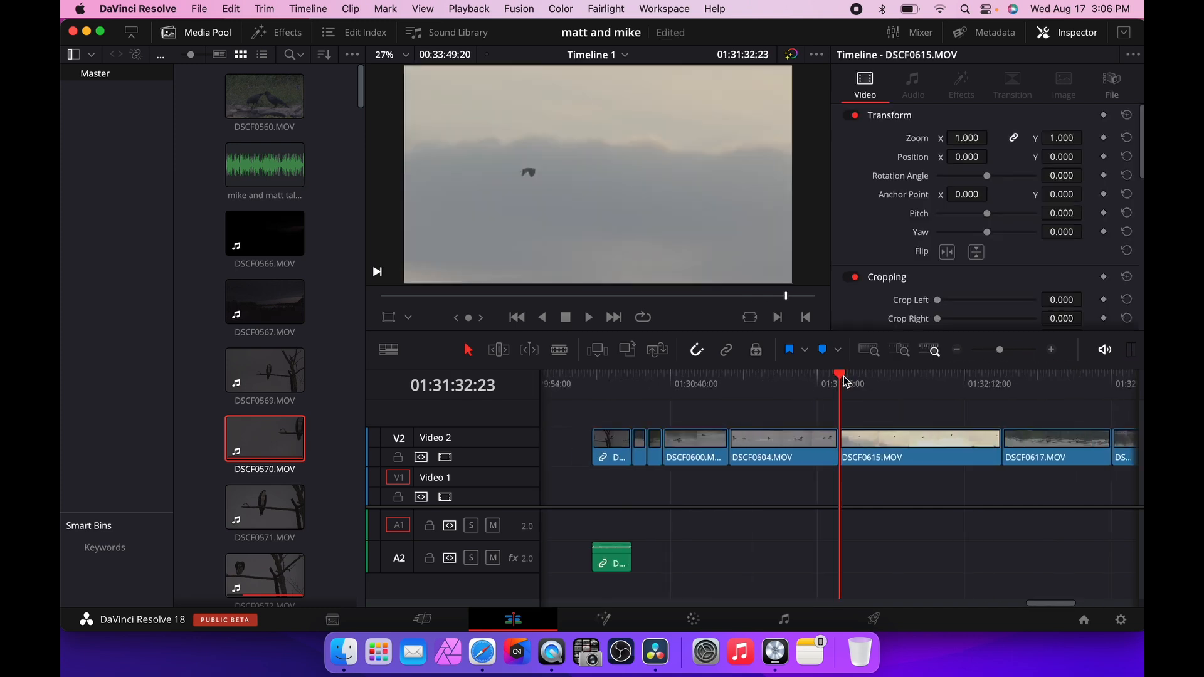
drag(844, 376, 732, 382)
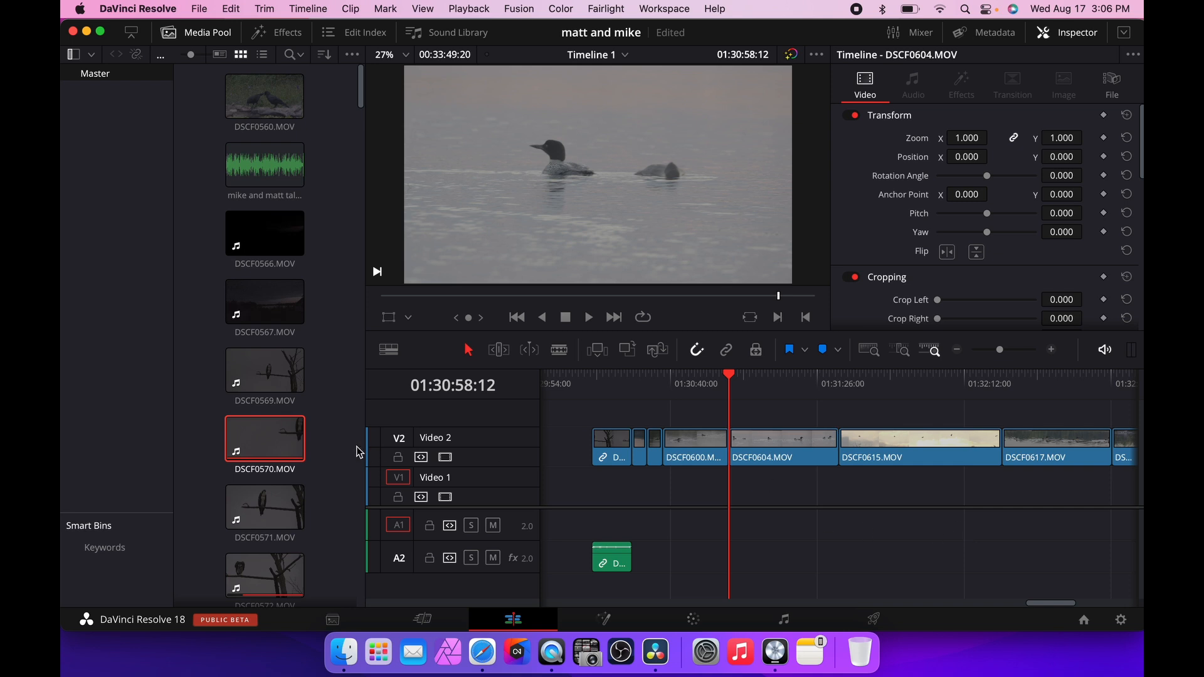
mouse_move(280, 452)
mouse_down()
mouse_move(775, 425)
mouse_move(812, 469)
mouse_move(799, 468)
mouse_move(821, 466)
mouse_move(288, 417)
mouse_move(276, 428)
mouse_up()
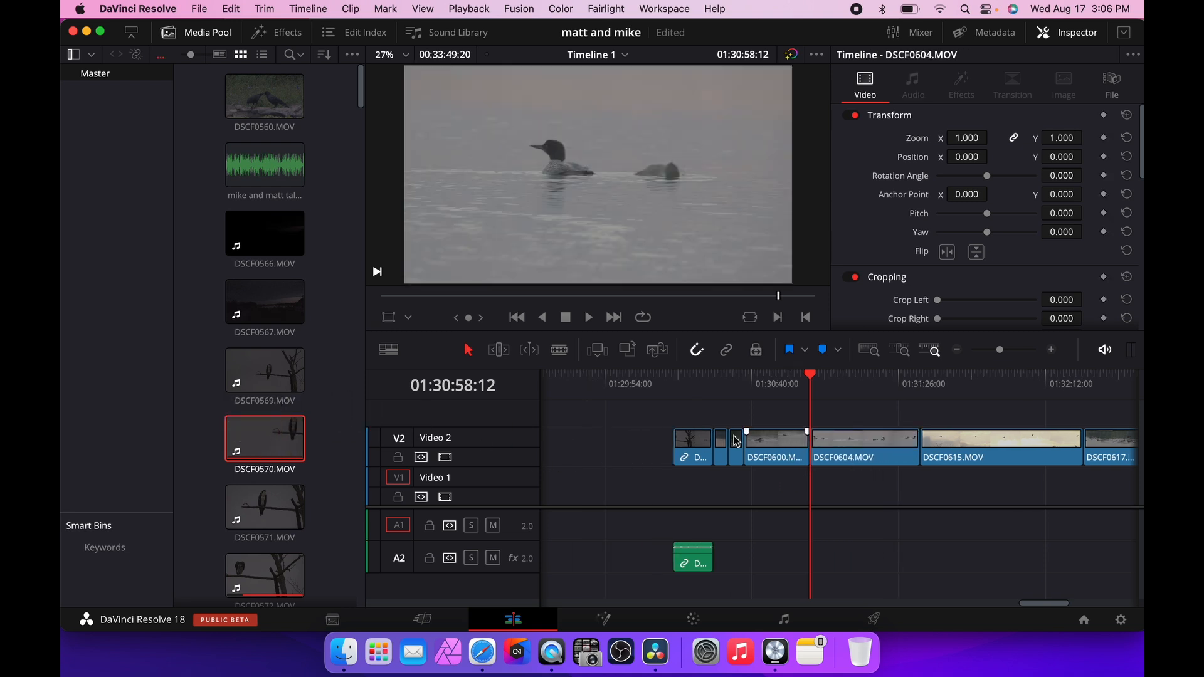
click(598, 351)
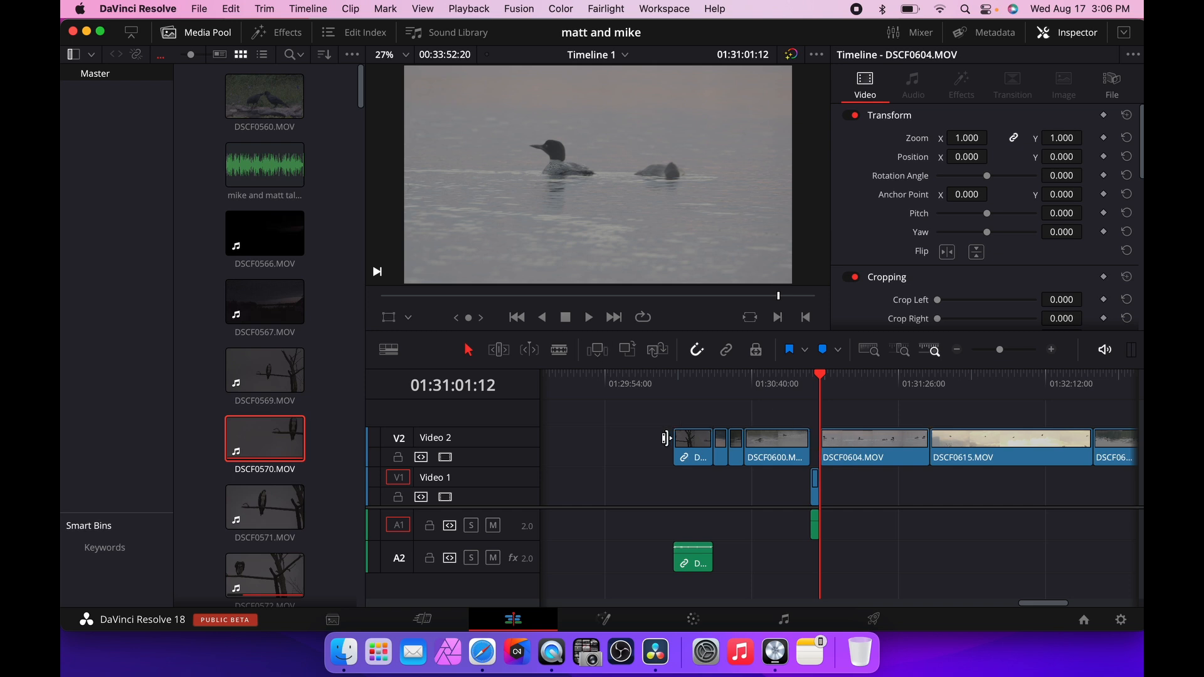
key(super+z)
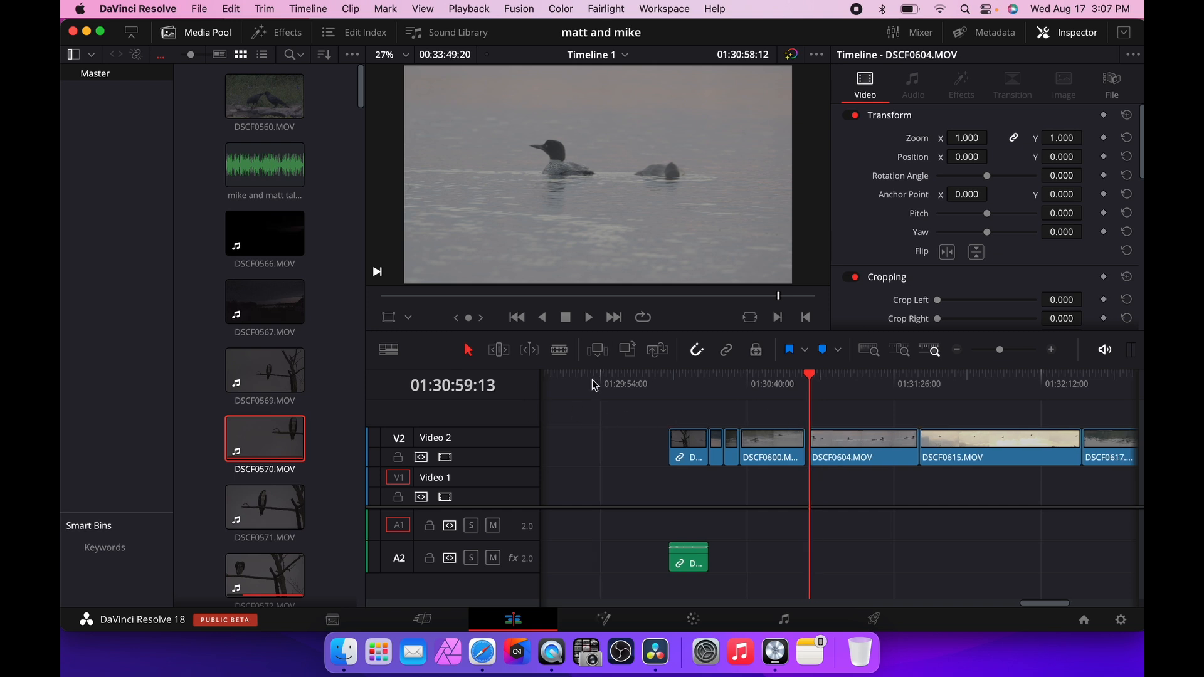
Return the playhead to the DSCF0570.MOV clip, zoom in on it and play it briefly.
scroll(593, 379, left, 1)
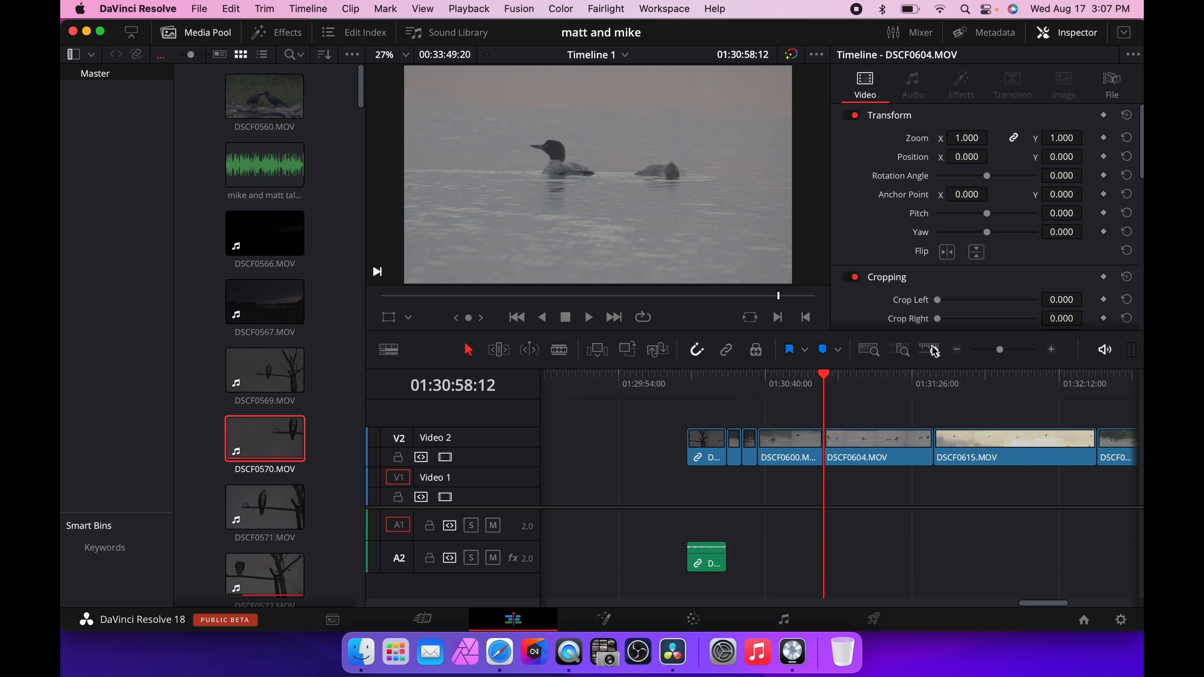
click(862, 352)
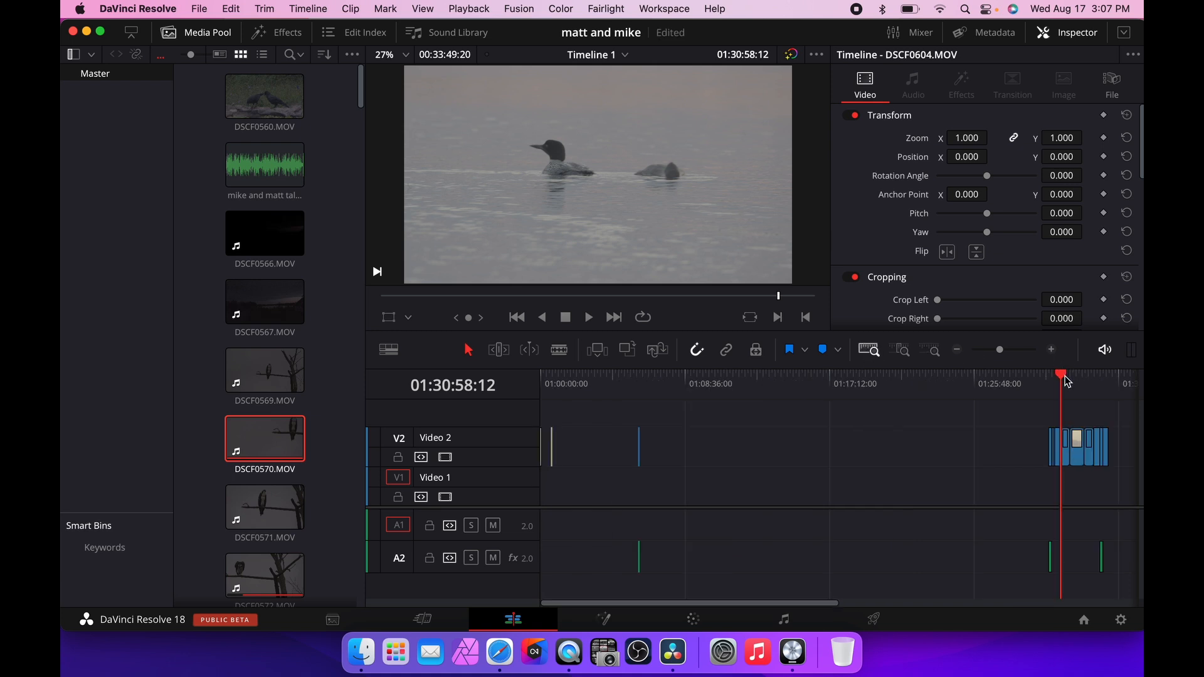
drag(1067, 381, 639, 380)
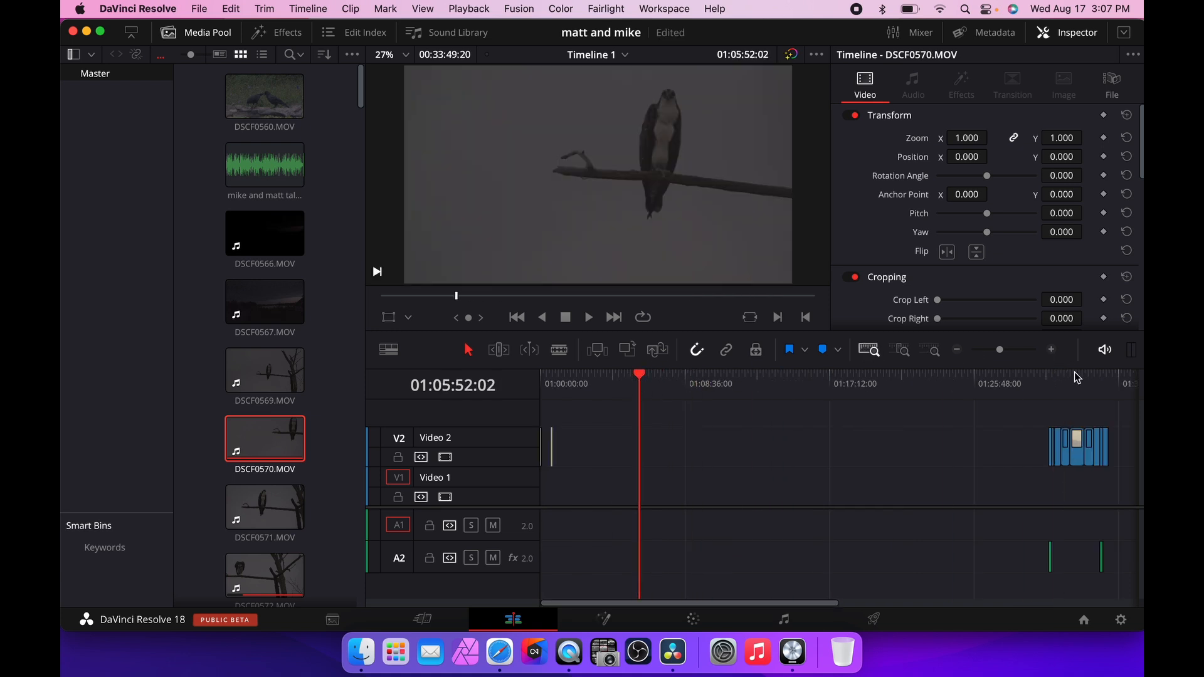
click(1053, 350)
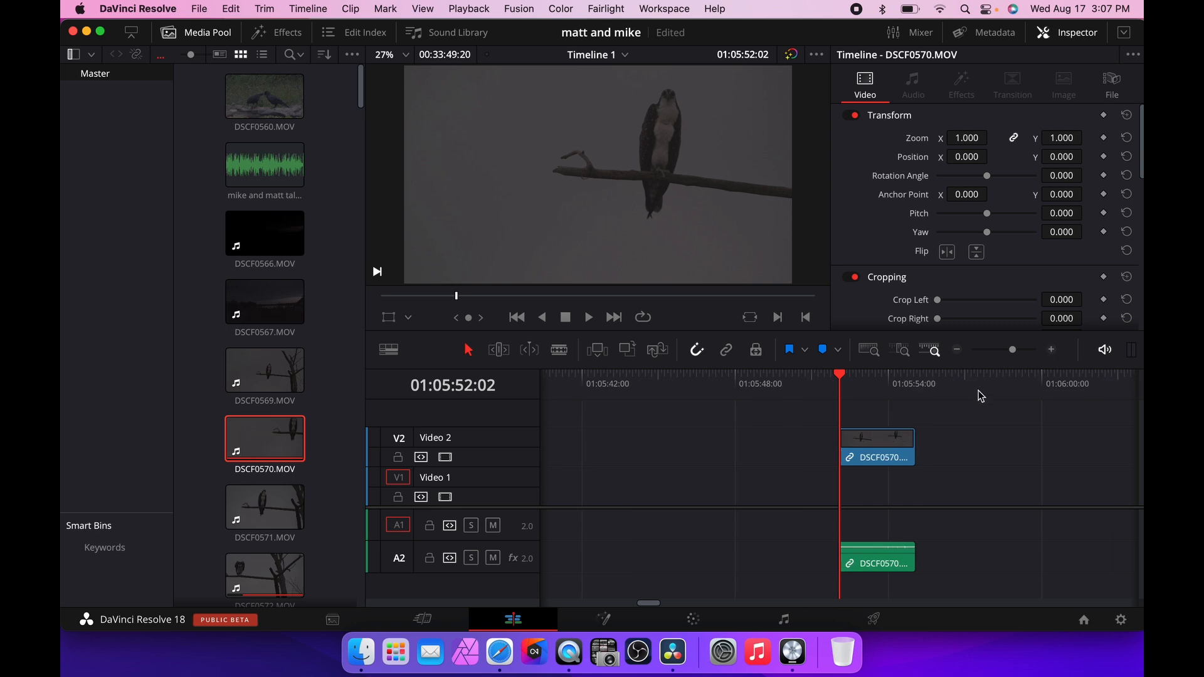
key(space)
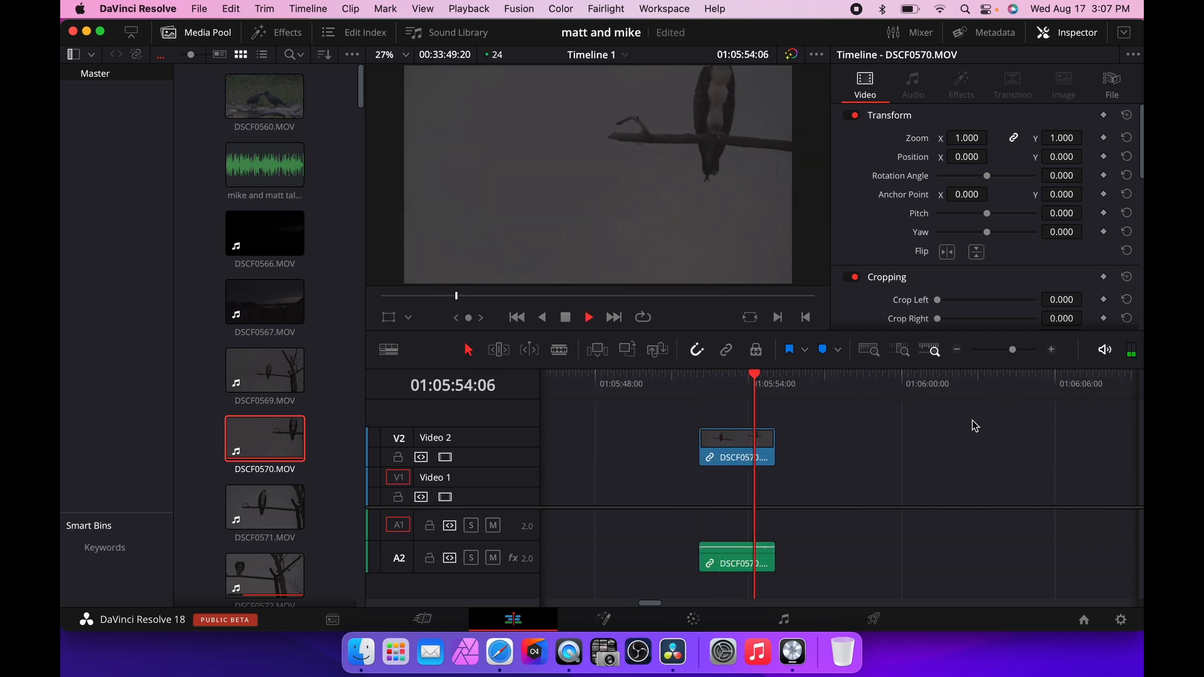
key(space)
Delete the DSCF0570.MOV clip and add DSCF0572.MOV to Video 1 in its place.
click(754, 447)
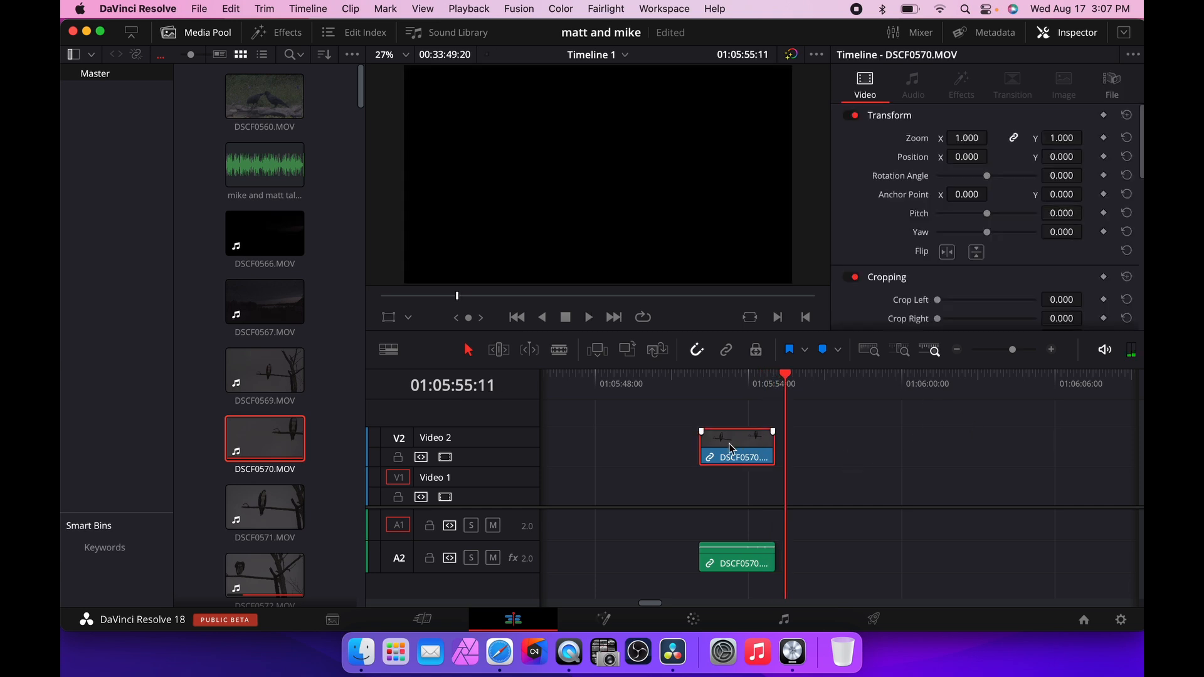
key(BackSpace)
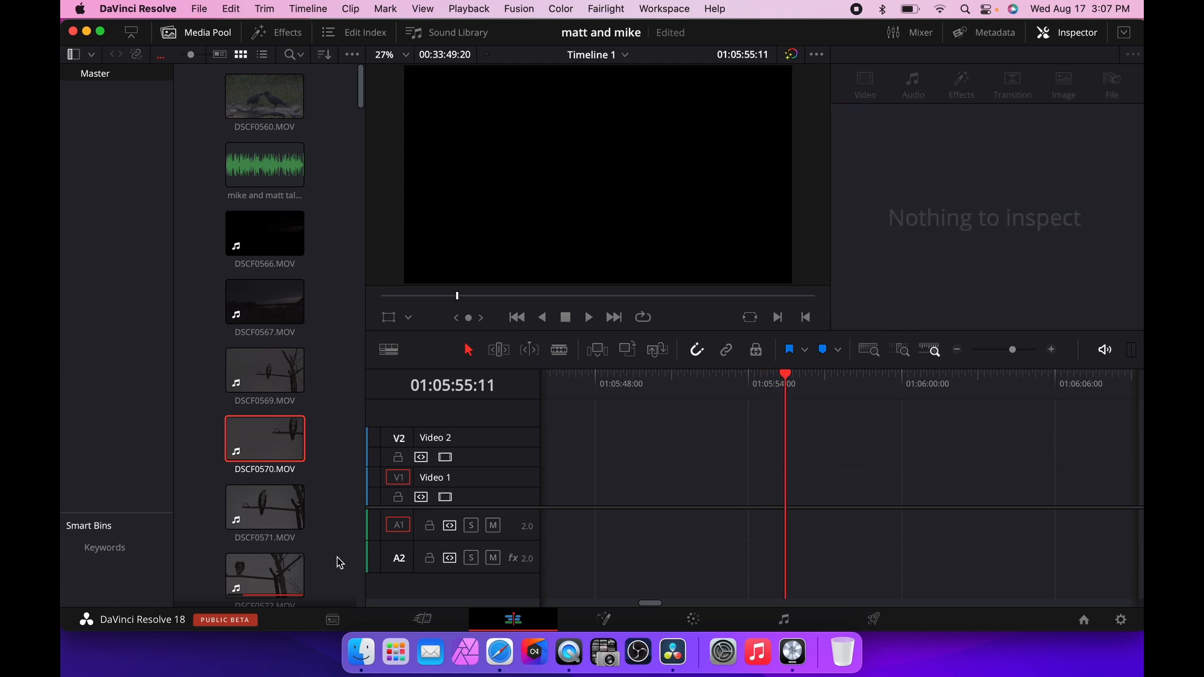
drag(250, 573, 592, 499)
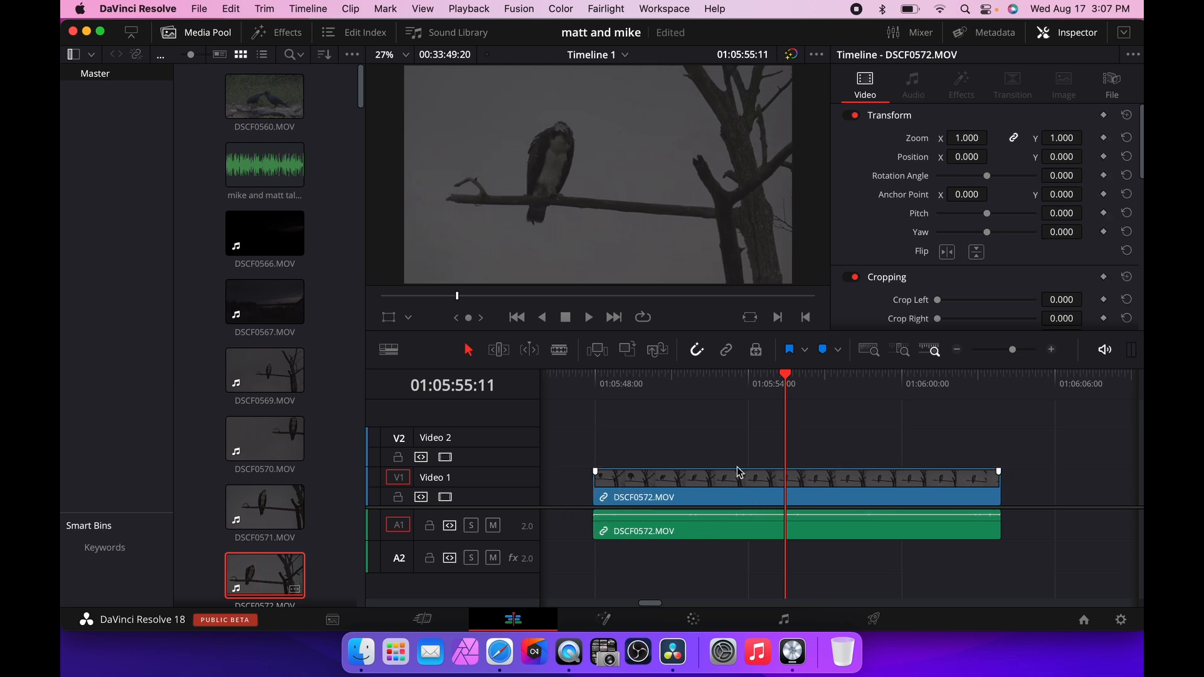
Toggle Linked Selection and select the DSCF0572.MOV video clip on the timeline.
click(735, 361)
drag(700, 552, 697, 444)
click(691, 434)
scroll(691, 437, left, 5)
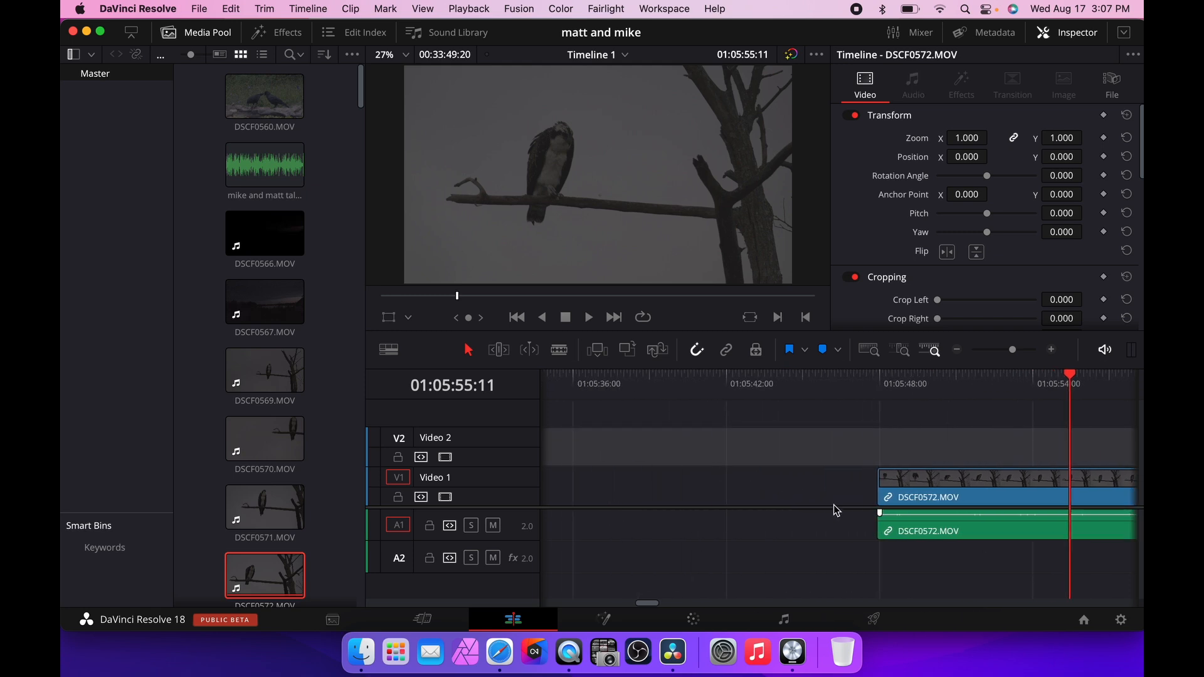
scroll(837, 505, right, 8)
scroll(839, 504, left, 2)
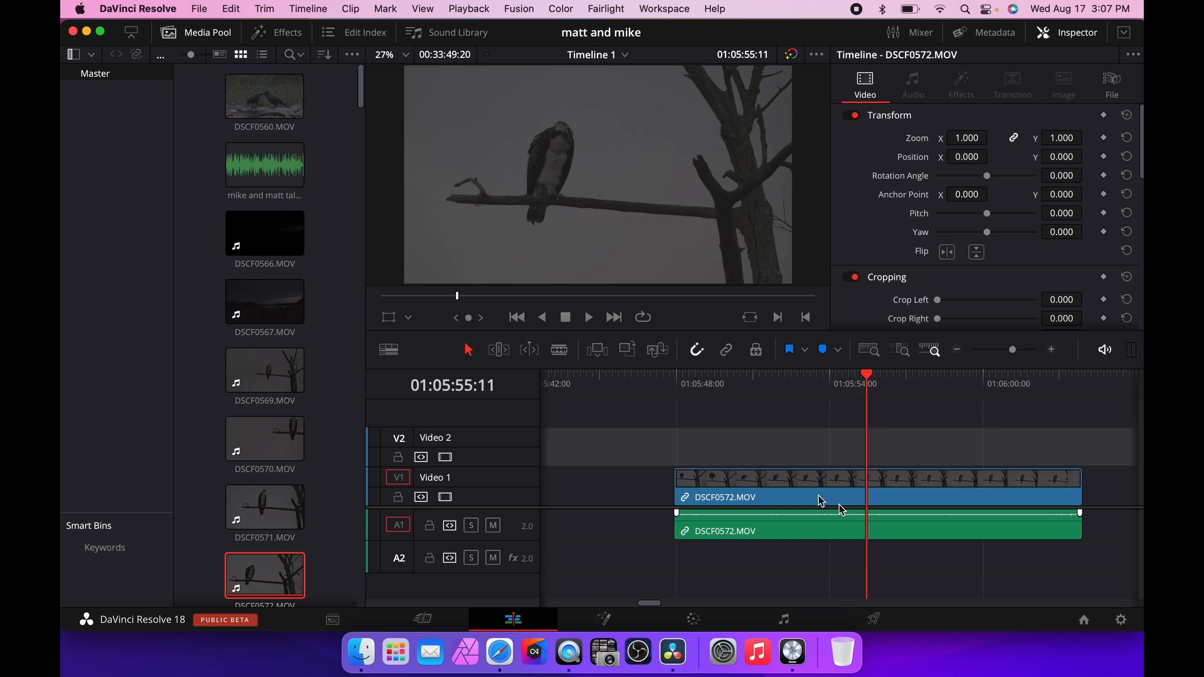
click(749, 495)
mouse_move(770, 493)
mouse_down()
mouse_move(688, 488)
mouse_move(806, 488)
mouse_move(748, 486)
mouse_move(774, 488)
mouse_up()
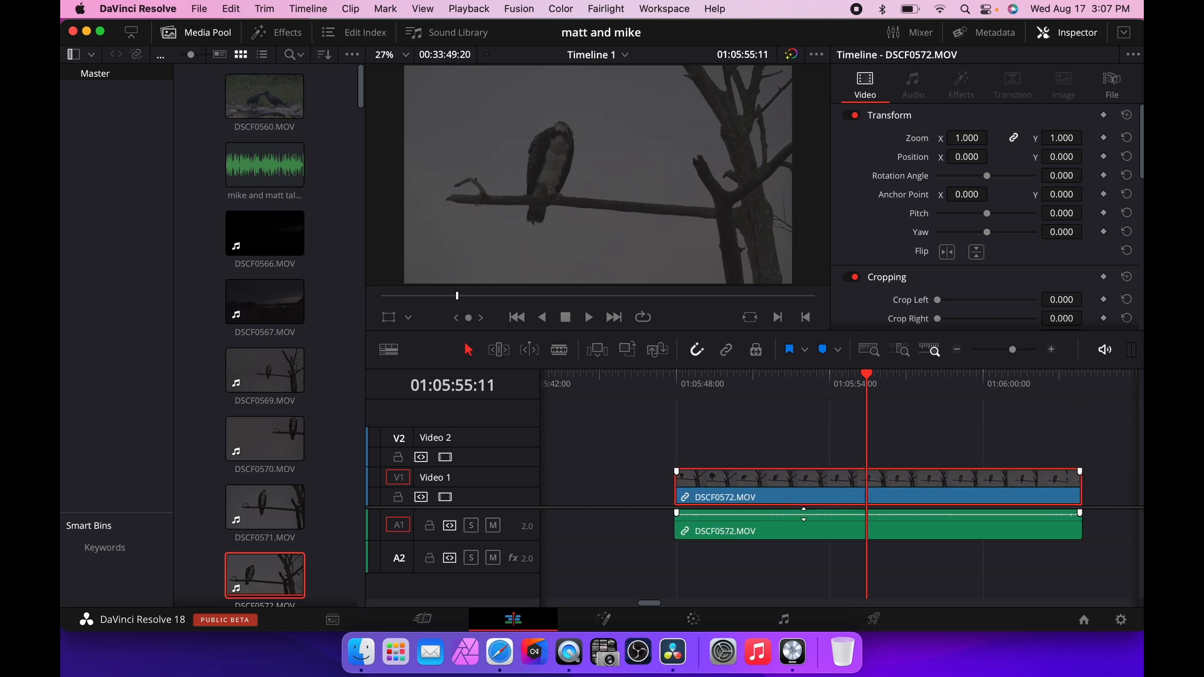
With Linked Selection on, move DSCF0572.MOV's video and audio left together, then turn Linked Selection off.
click(726, 351)
drag(786, 544, 767, 512)
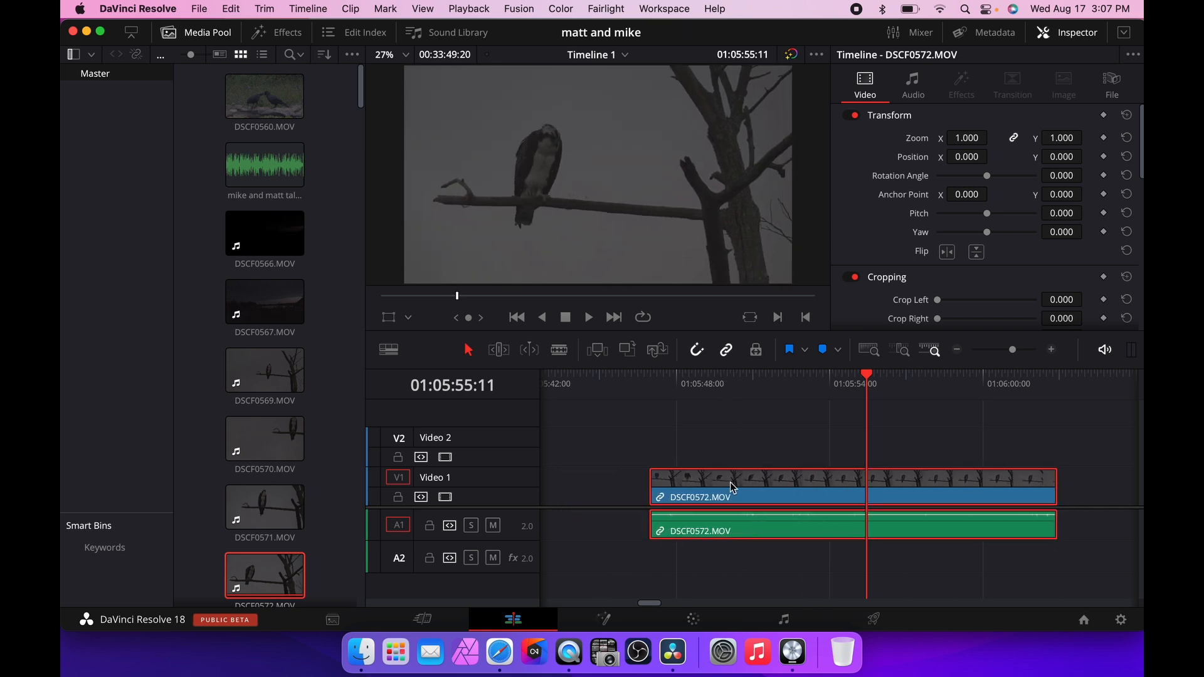
click(768, 456)
drag(759, 508, 702, 494)
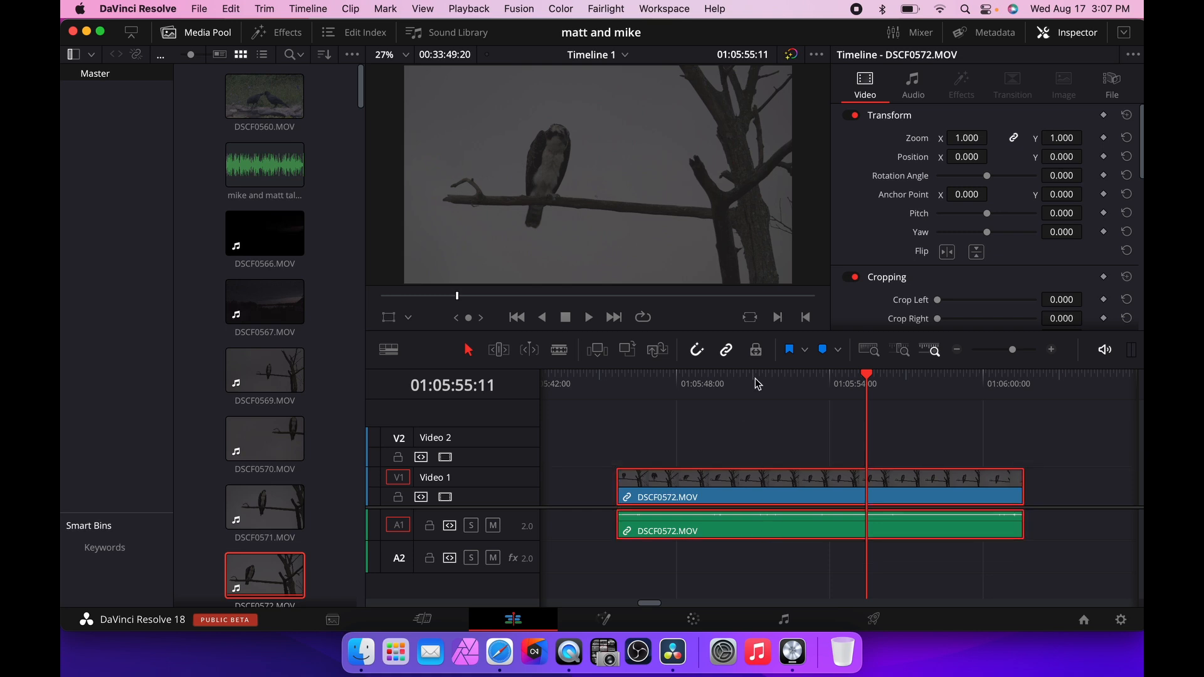
click(727, 350)
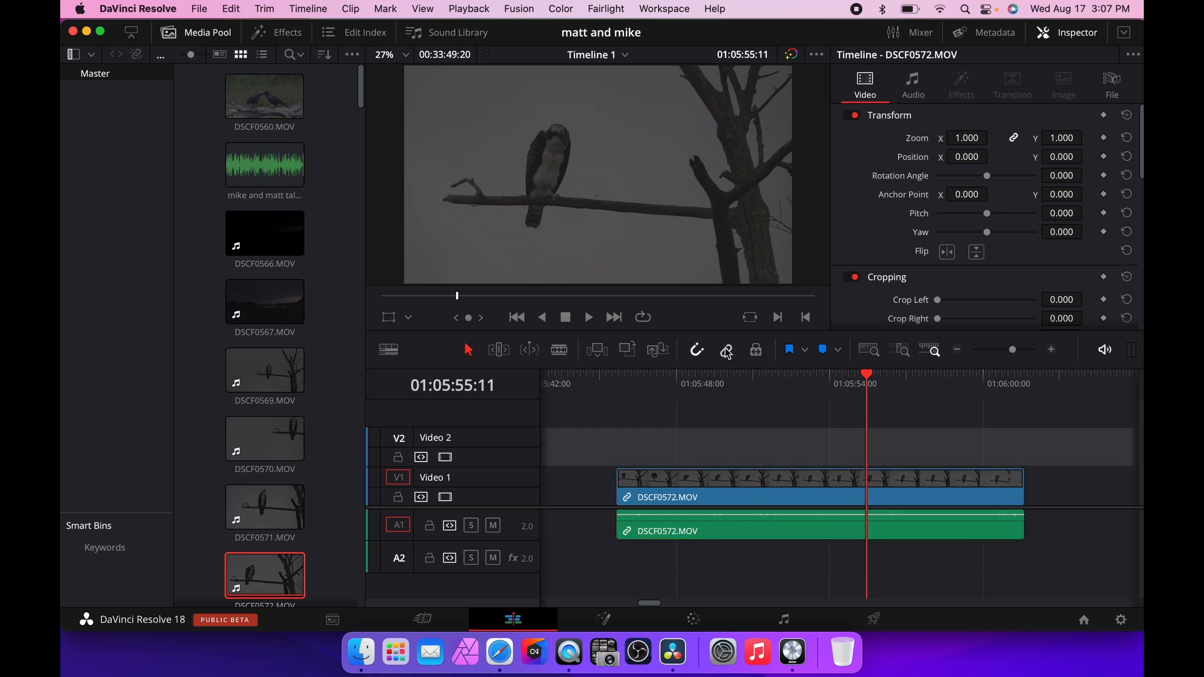
Delete only the DSCF0572.MOV audio clip, then undo the deletion.
click(741, 523)
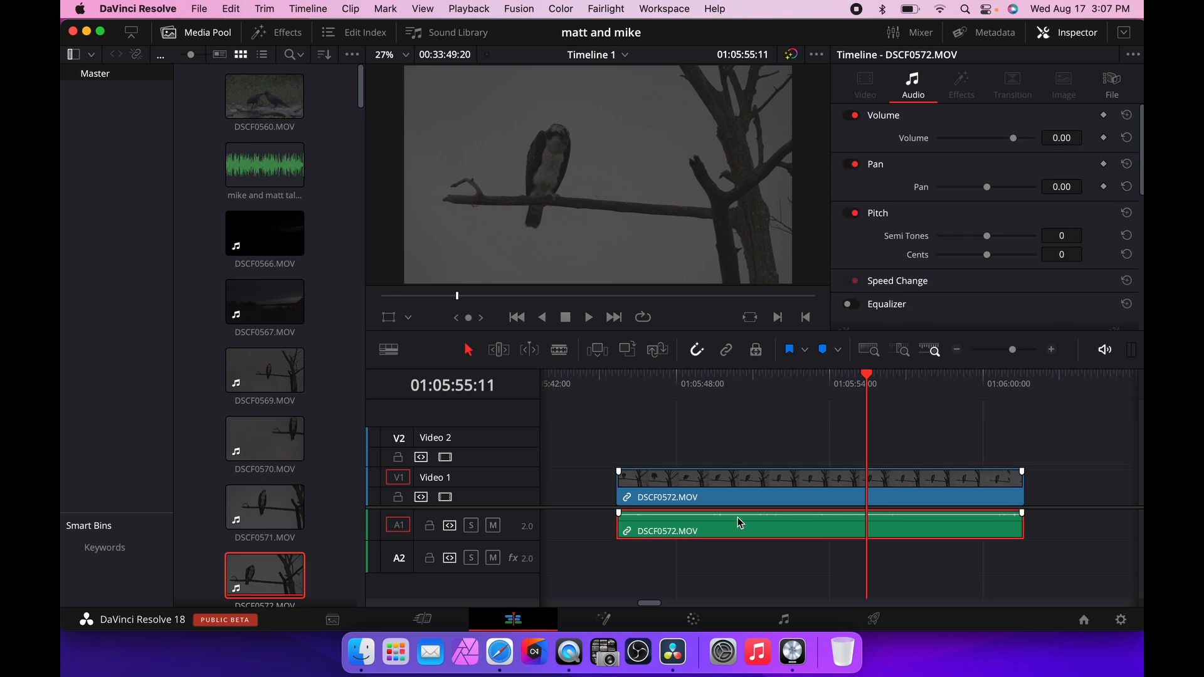
key(BackSpace)
key(super+z)
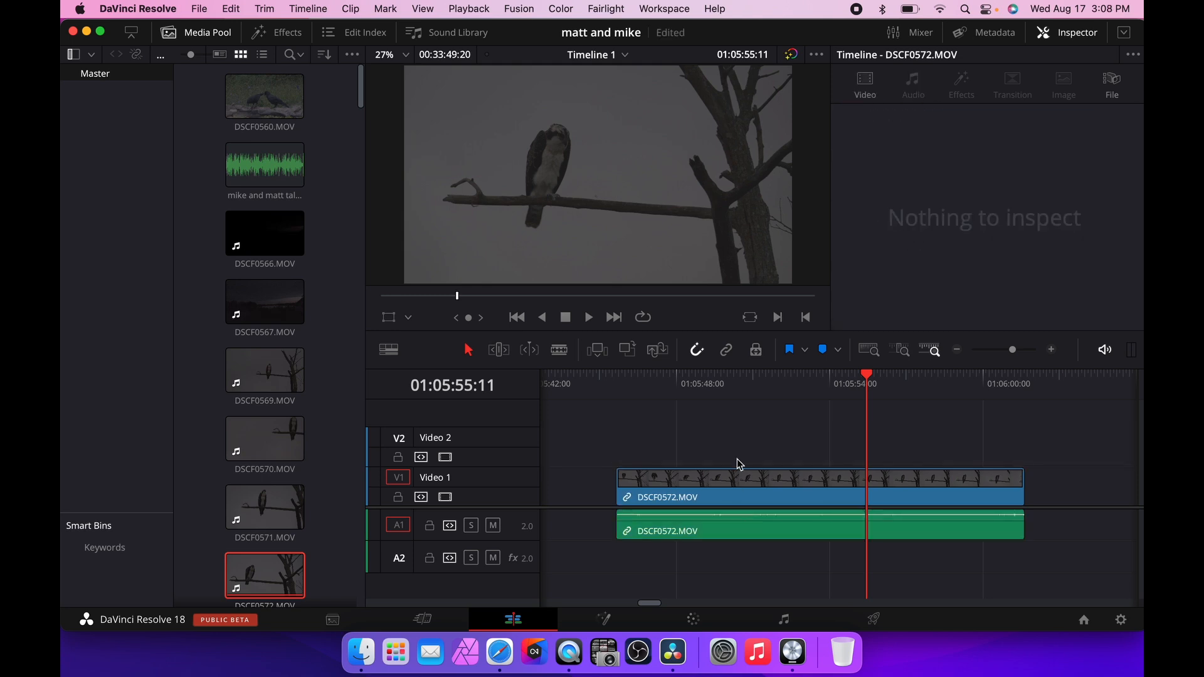
Save the project and slide DSCF0572.MOV left so its start snaps to the playhead near the timeline start.
key(super+s)
drag(866, 380, 601, 375)
click(697, 350)
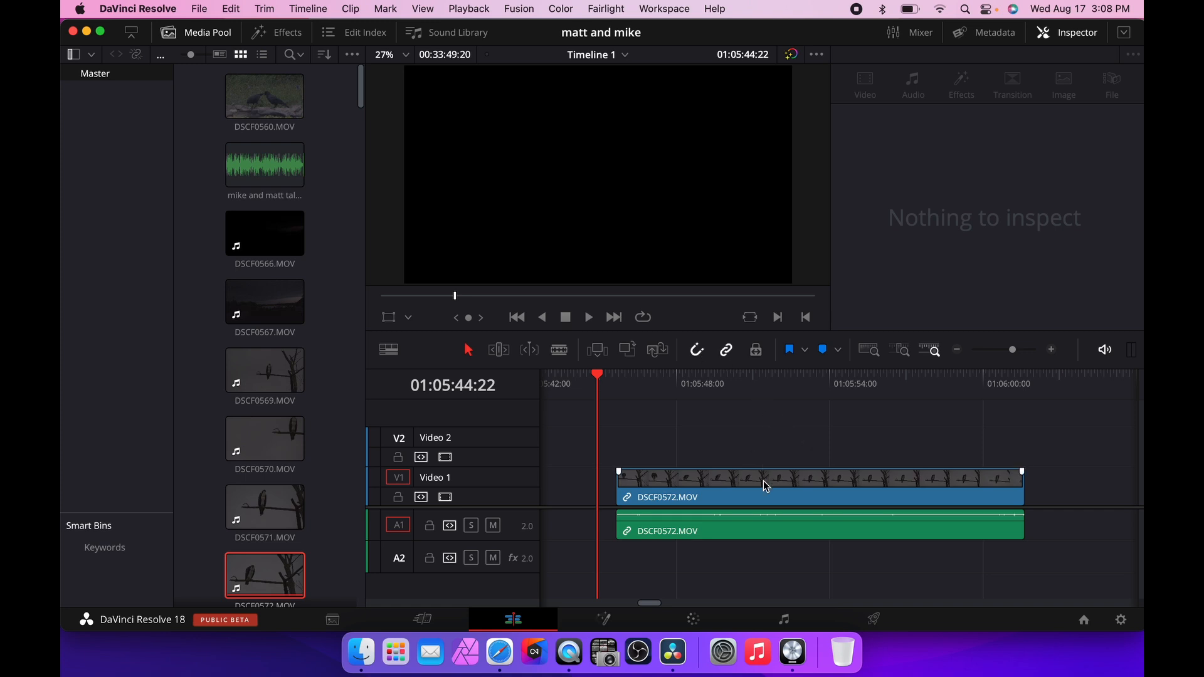
mouse_move(767, 486)
mouse_down()
mouse_move(833, 476)
mouse_move(736, 468)
mouse_move(781, 474)
mouse_move(746, 481)
mouse_up()
click(697, 350)
drag(740, 481, 744, 483)
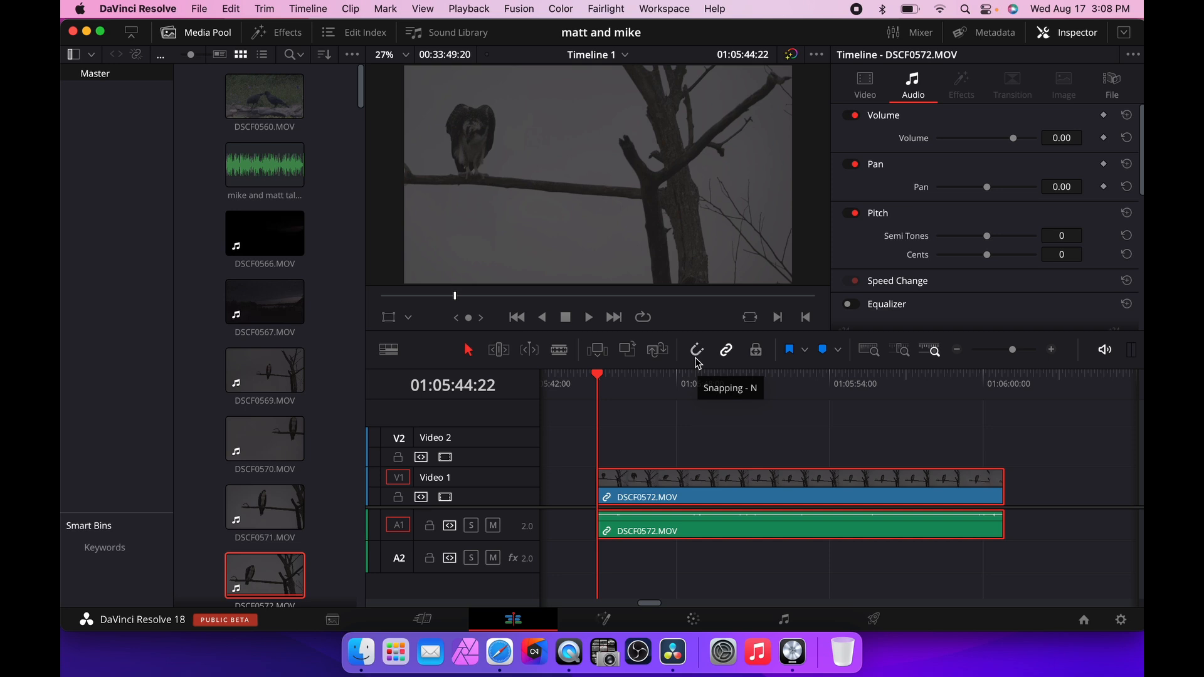
Split DSCF0572.MOV at the playhead with snapping toggled, then undo the split.
click(697, 351)
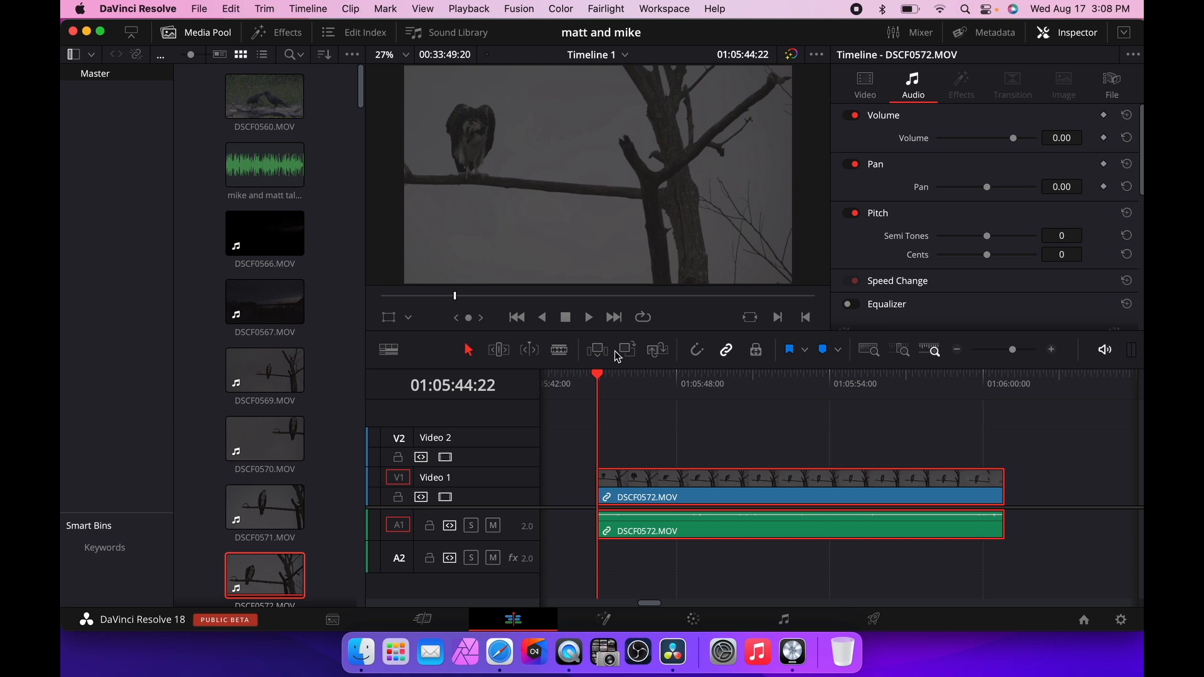
mouse_move(600, 381)
mouse_down()
mouse_move(774, 381)
mouse_move(601, 385)
mouse_up()
drag(602, 380, 665, 381)
key(super+b)
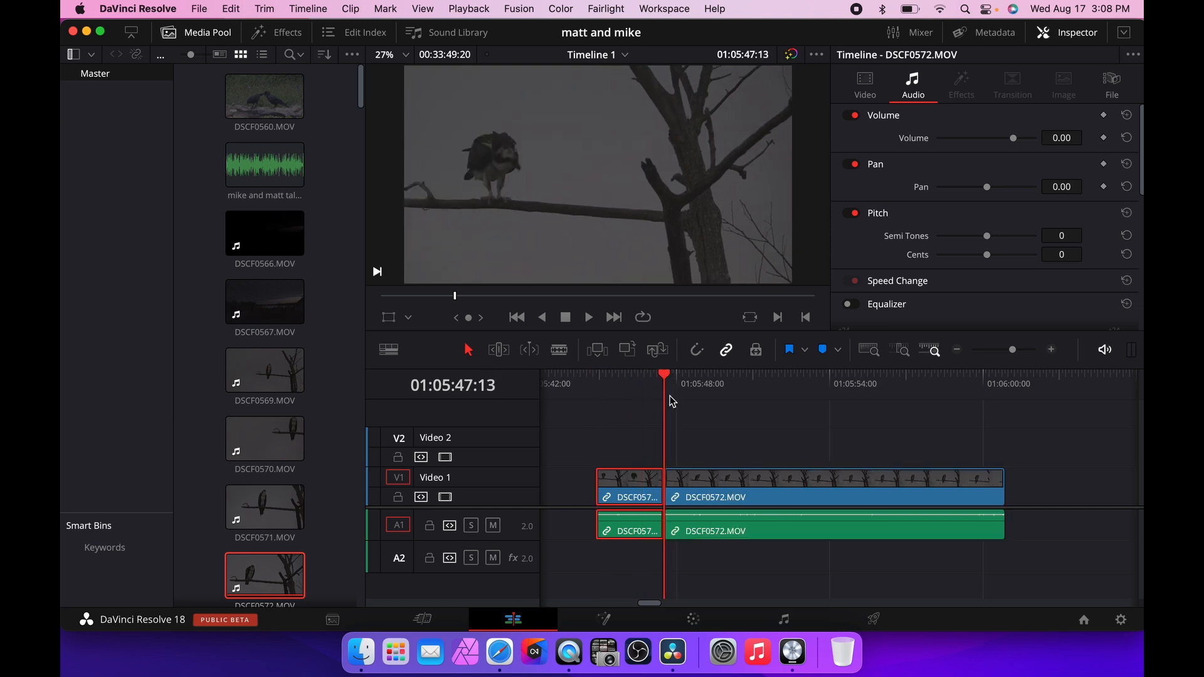
key(super+z)
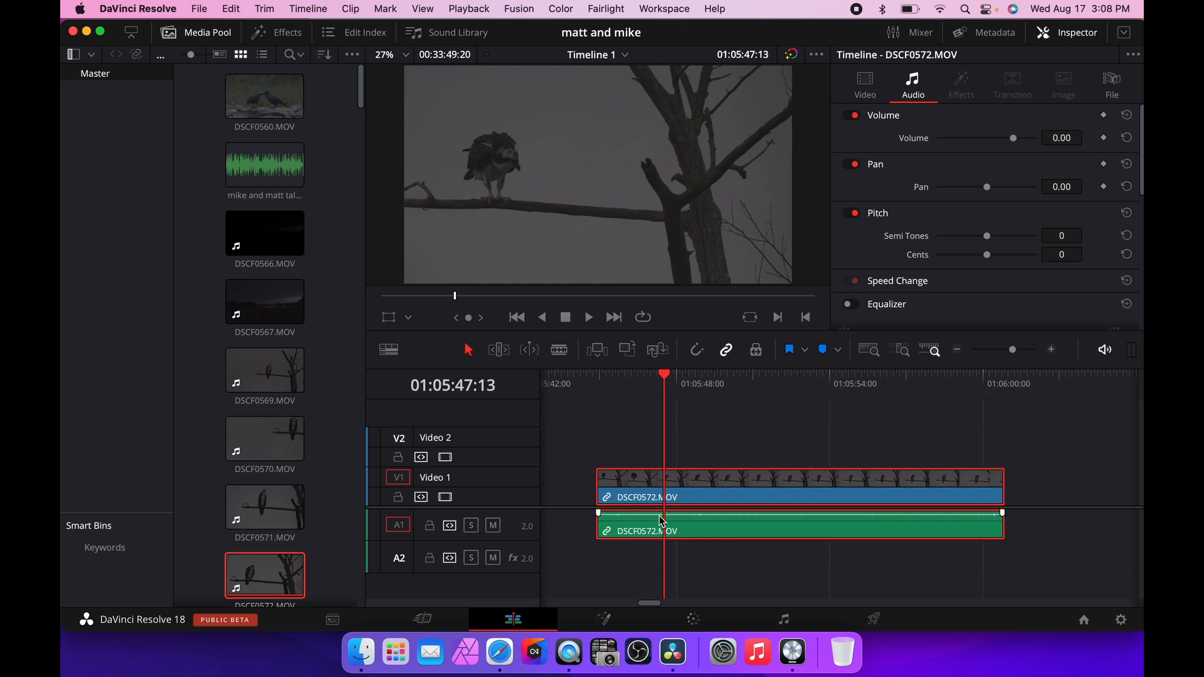
click(500, 352)
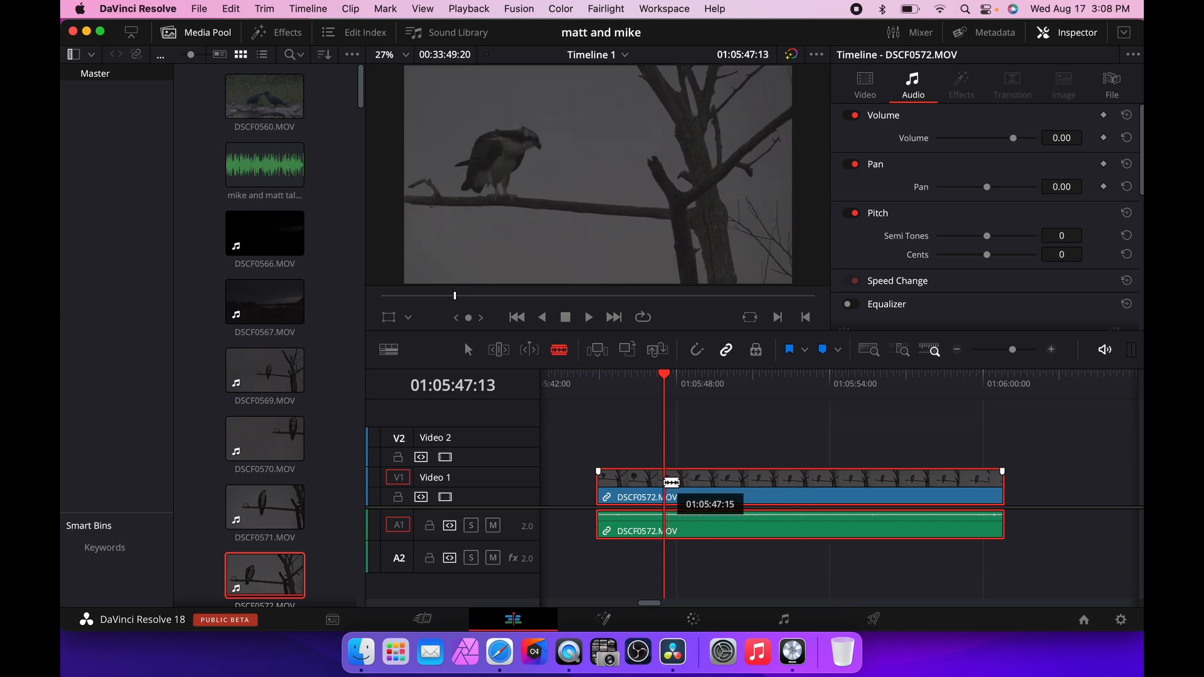
click(697, 349)
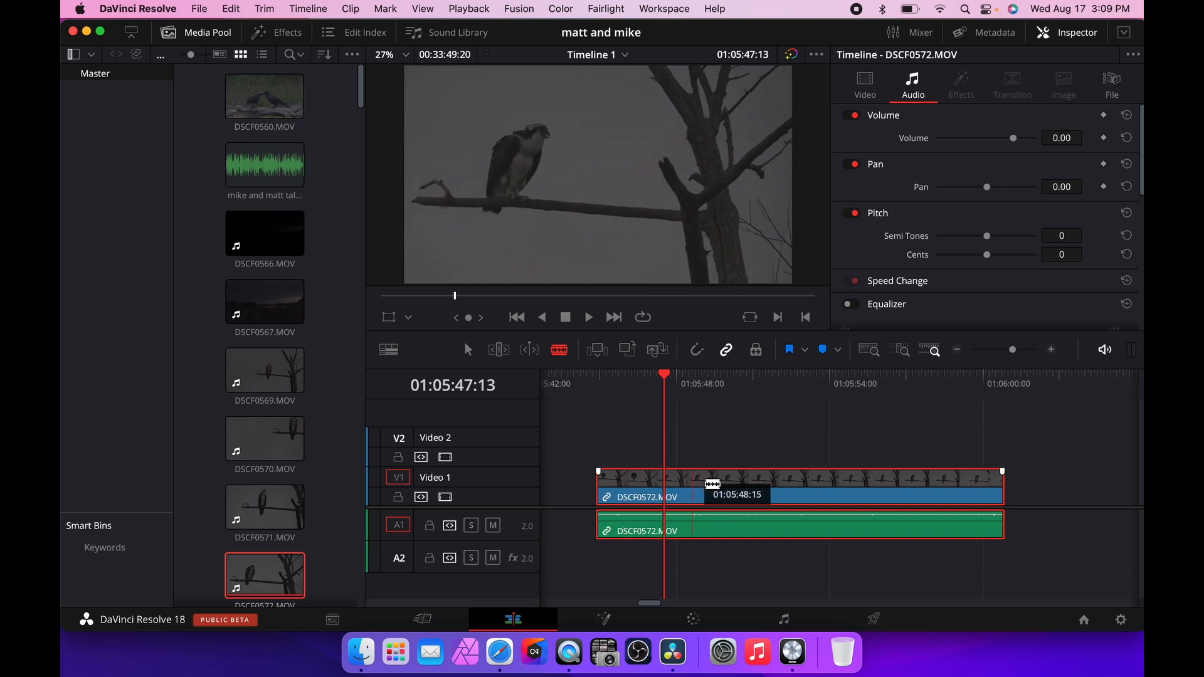
click(469, 350)
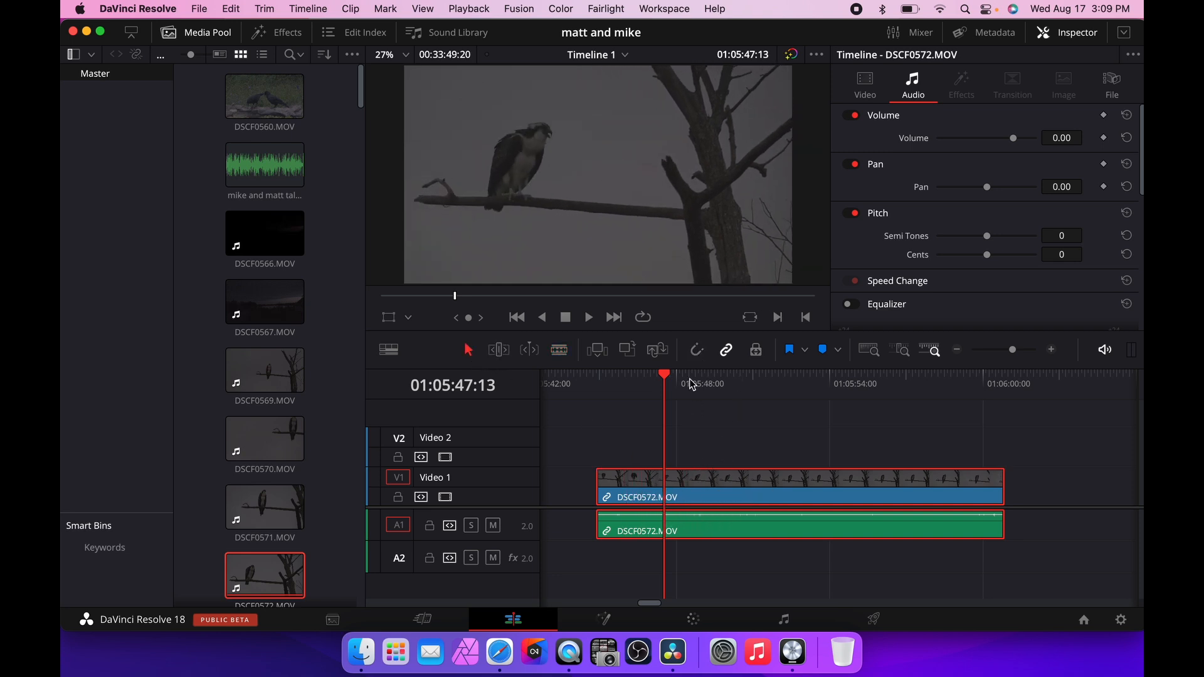
Play DSCF0572.MOV from its start and split it at the playhead around 01:05:48:12.
drag(667, 380, 596, 390)
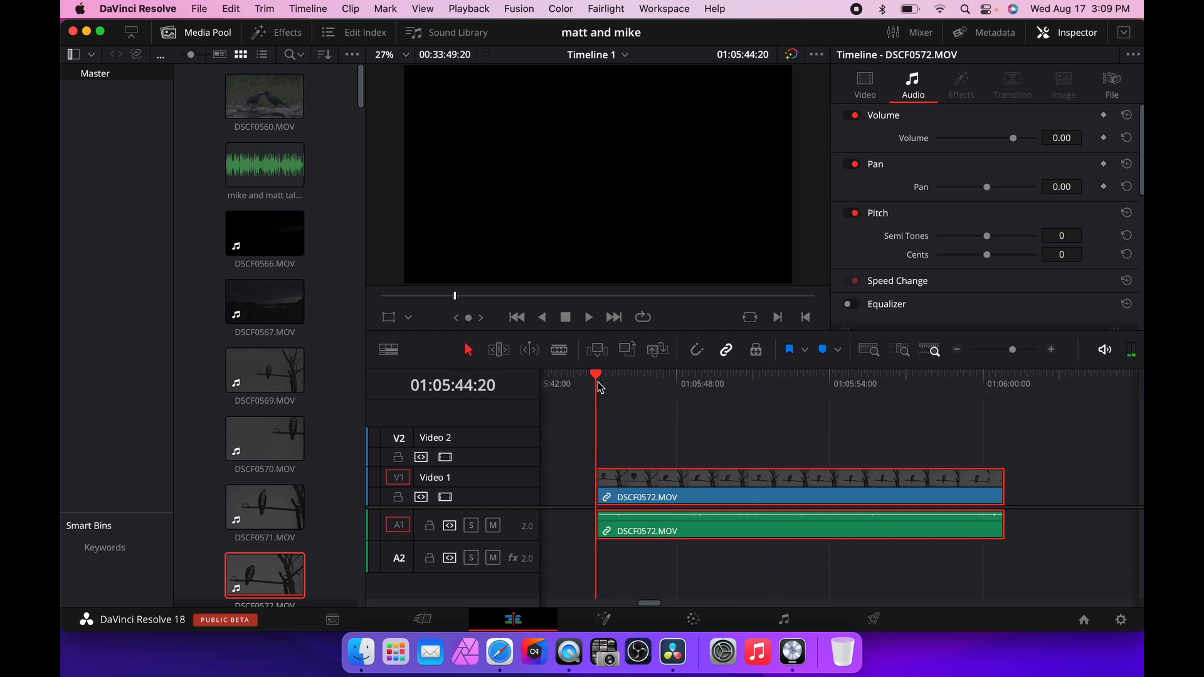
key(space)
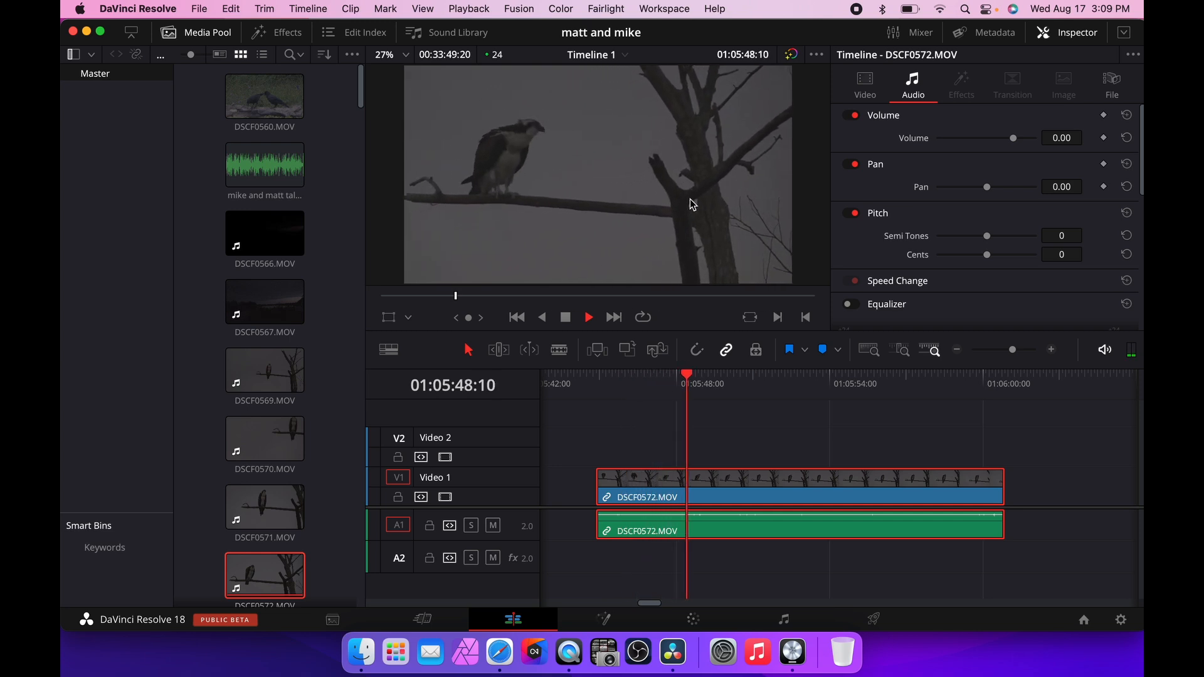
key(space)
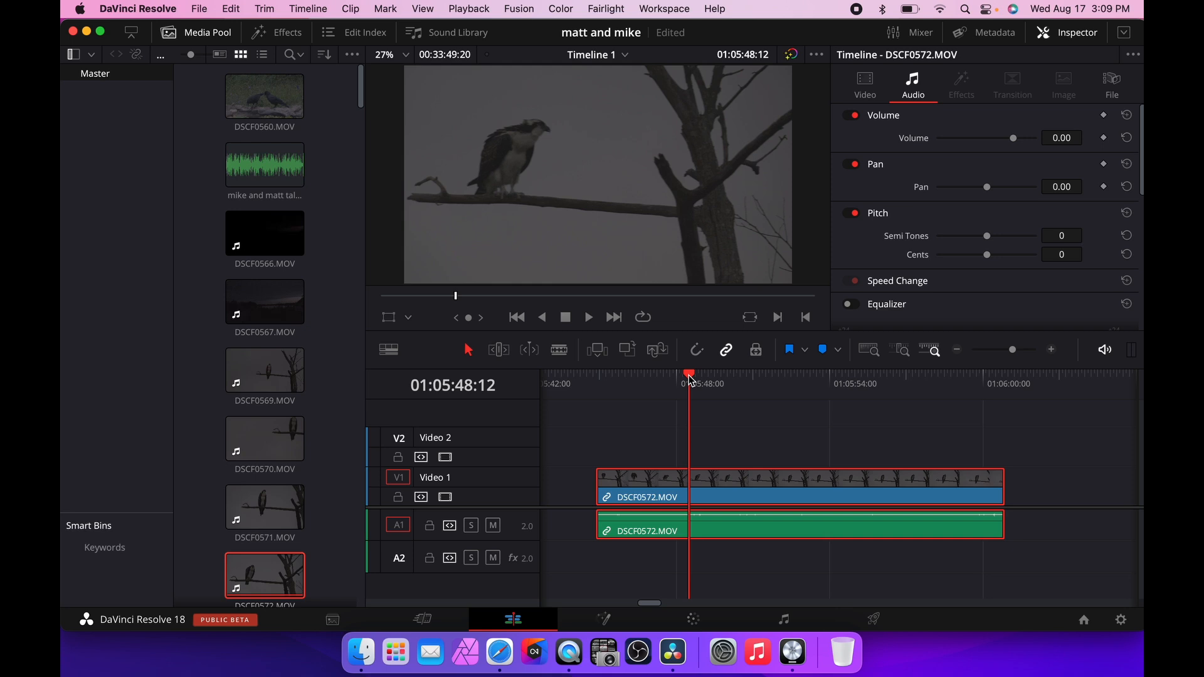
key(super+b)
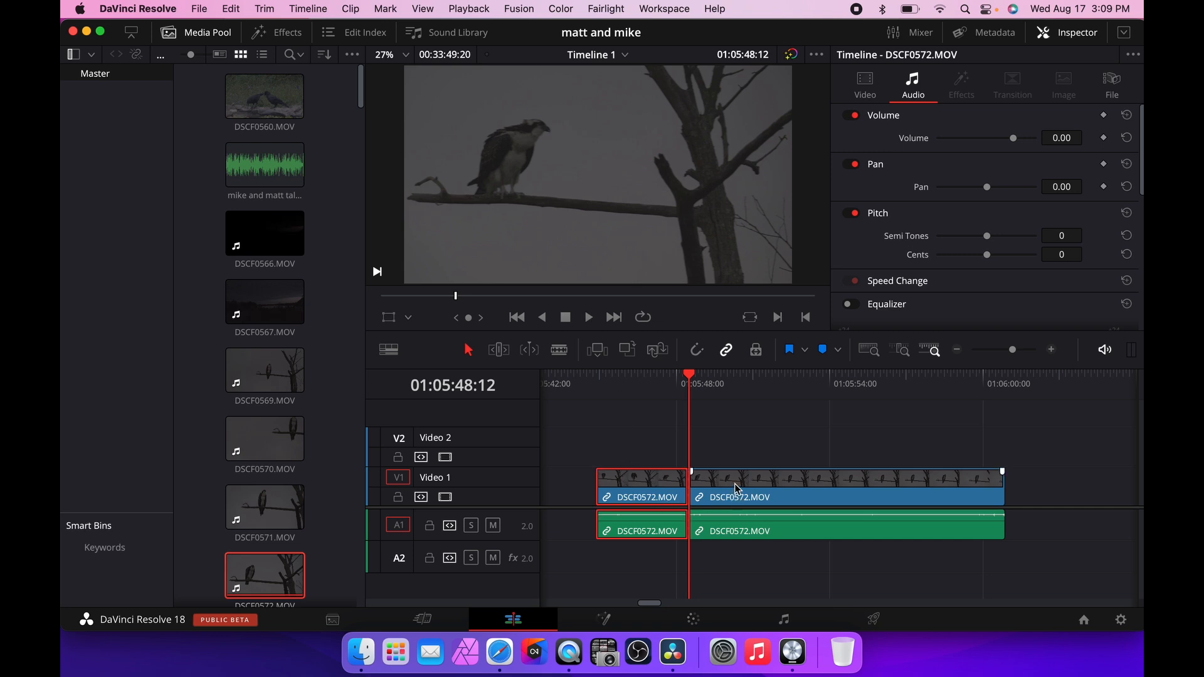
Delete the first piece of the split clip, leaving a gap, then undo the deletion.
mouse_move(737, 489)
mouse_down()
mouse_move(772, 492)
mouse_move(755, 493)
mouse_up()
drag(669, 494, 649, 496)
mouse_move(779, 492)
mouse_down()
mouse_move(762, 492)
mouse_move(788, 488)
mouse_move(777, 489)
mouse_up()
drag(613, 491, 638, 489)
key(BackSpace)
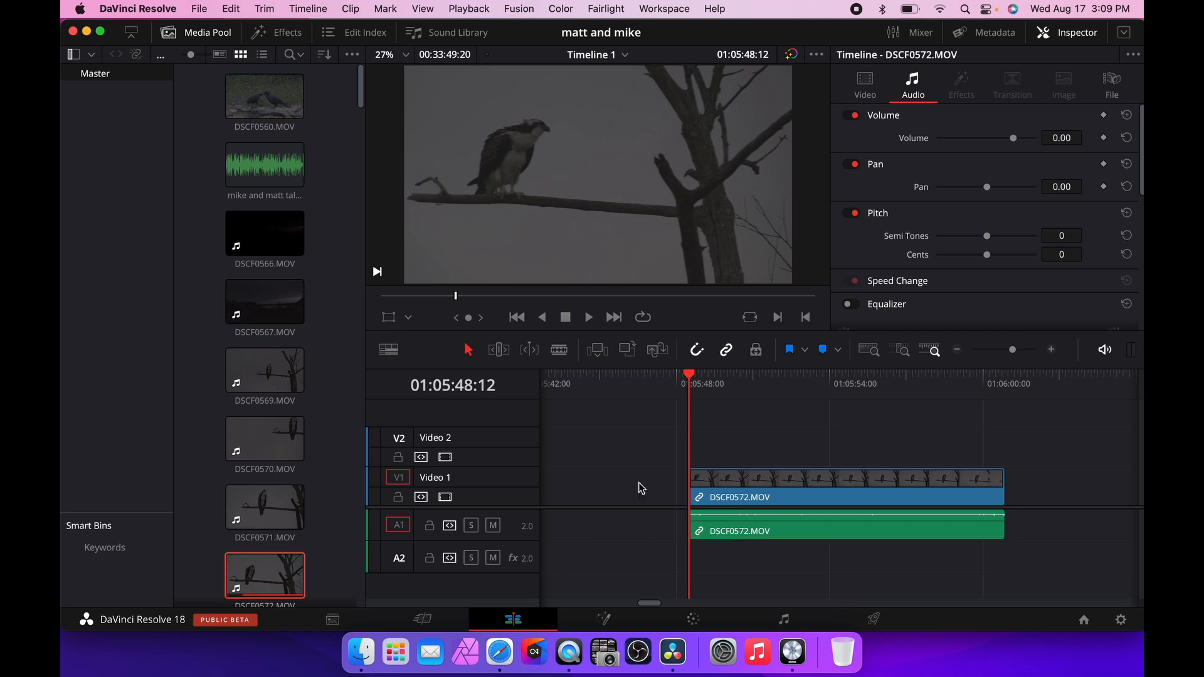
key(super+z)
Ripple delete the first piece of the split clip, then undo the ripple delete.
click(643, 488)
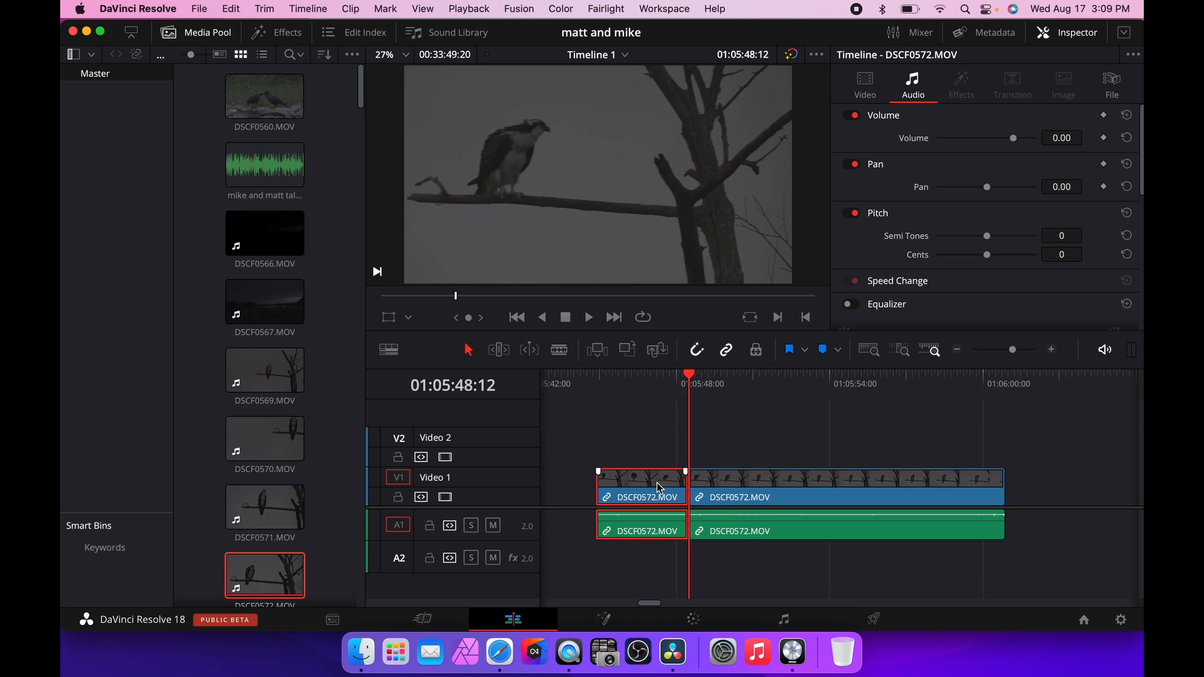
key(shift+BackSpace)
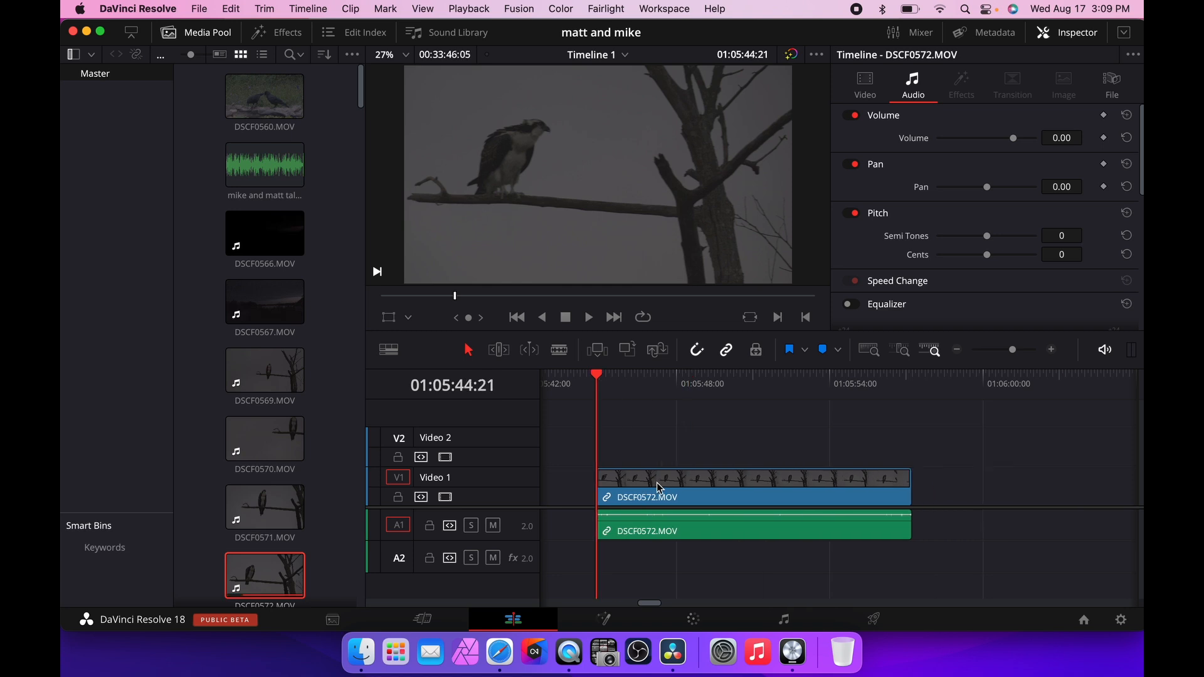
key(super+z)
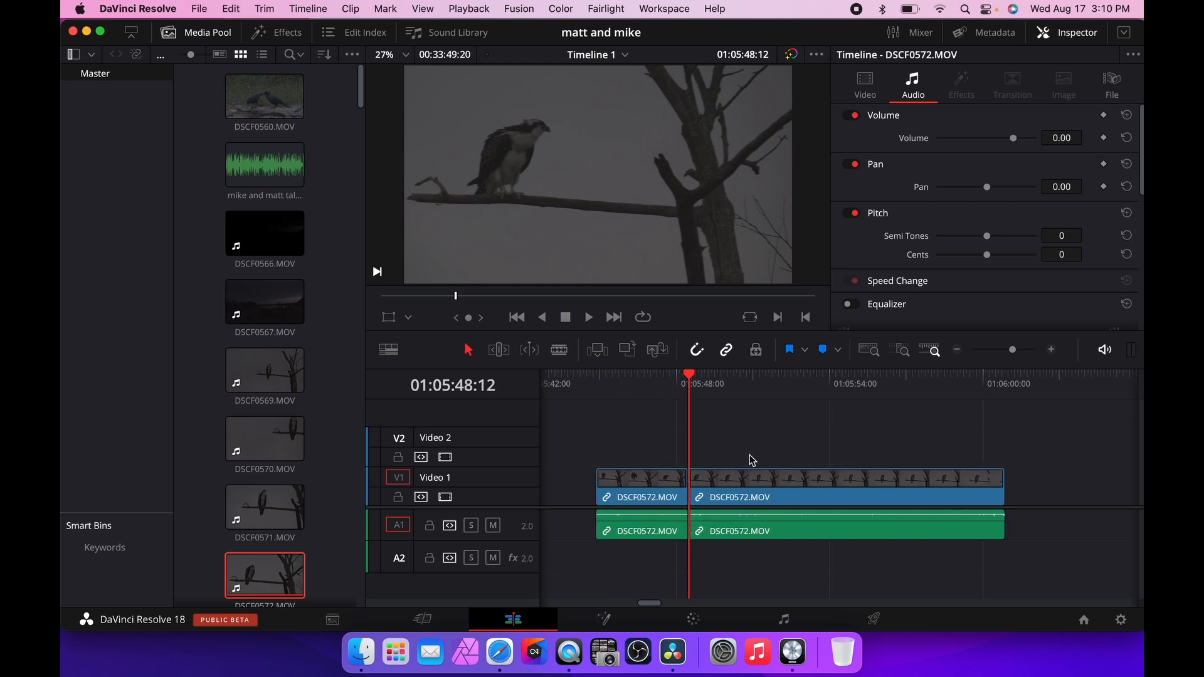
Select all clips on the timeline and delete them.
scroll(752, 460, right, 2)
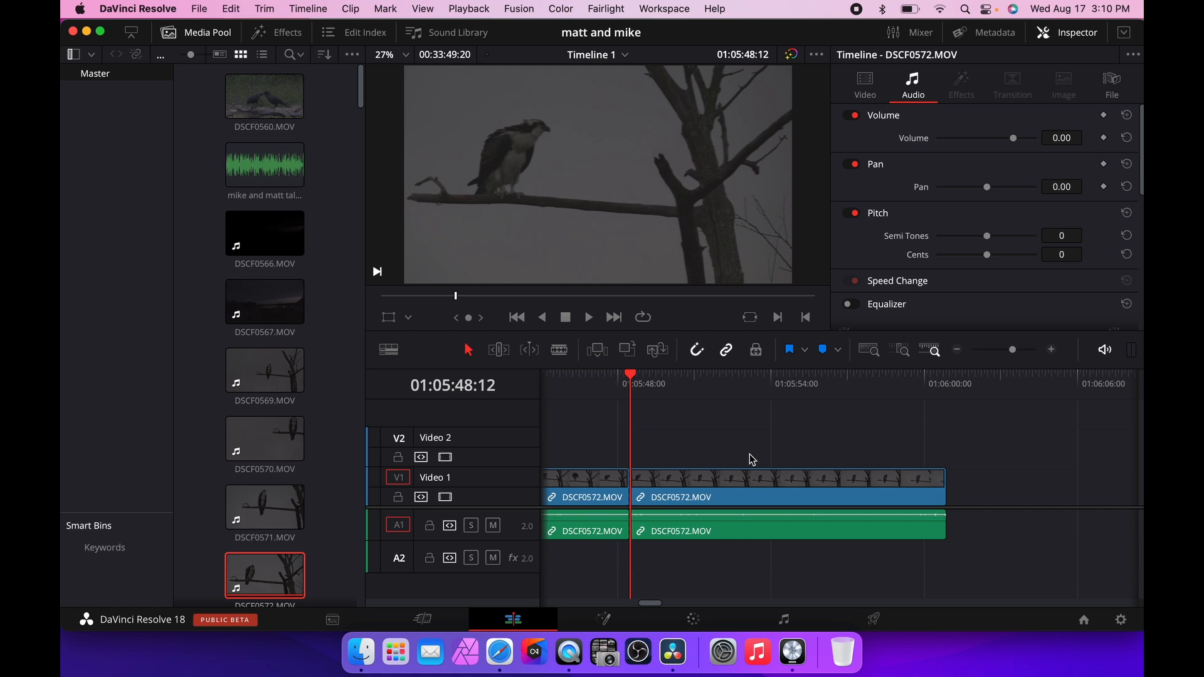
scroll(675, 451, left, 4)
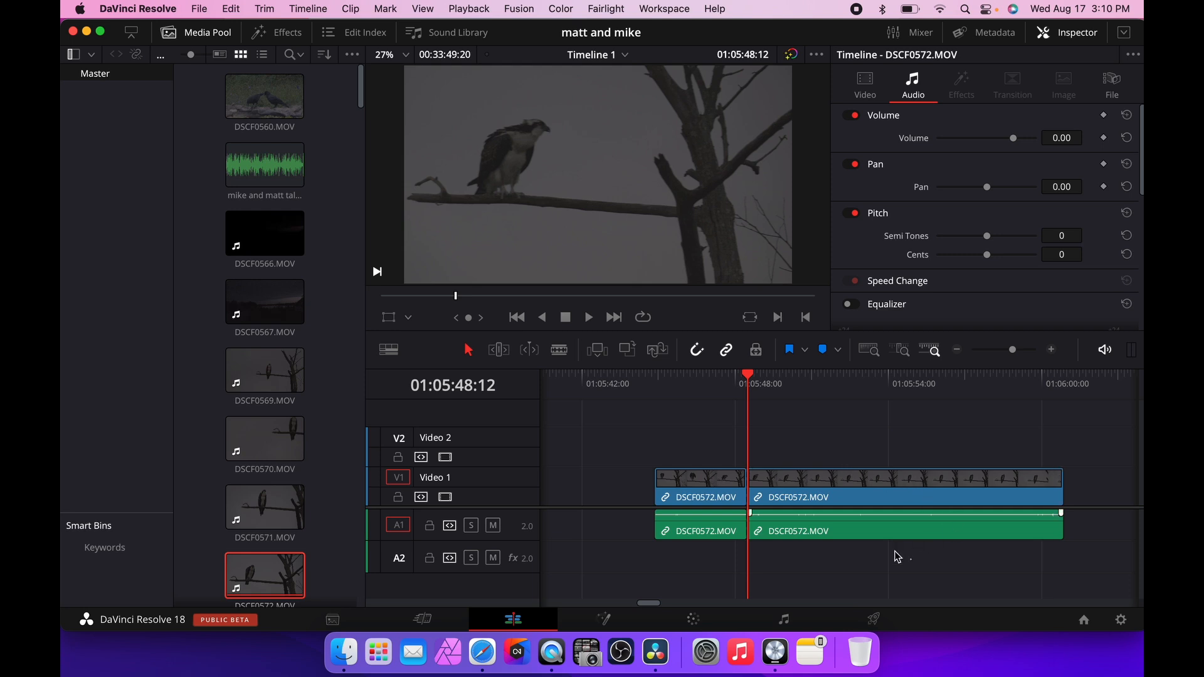
drag(898, 557, 697, 453)
key(BackSpace)
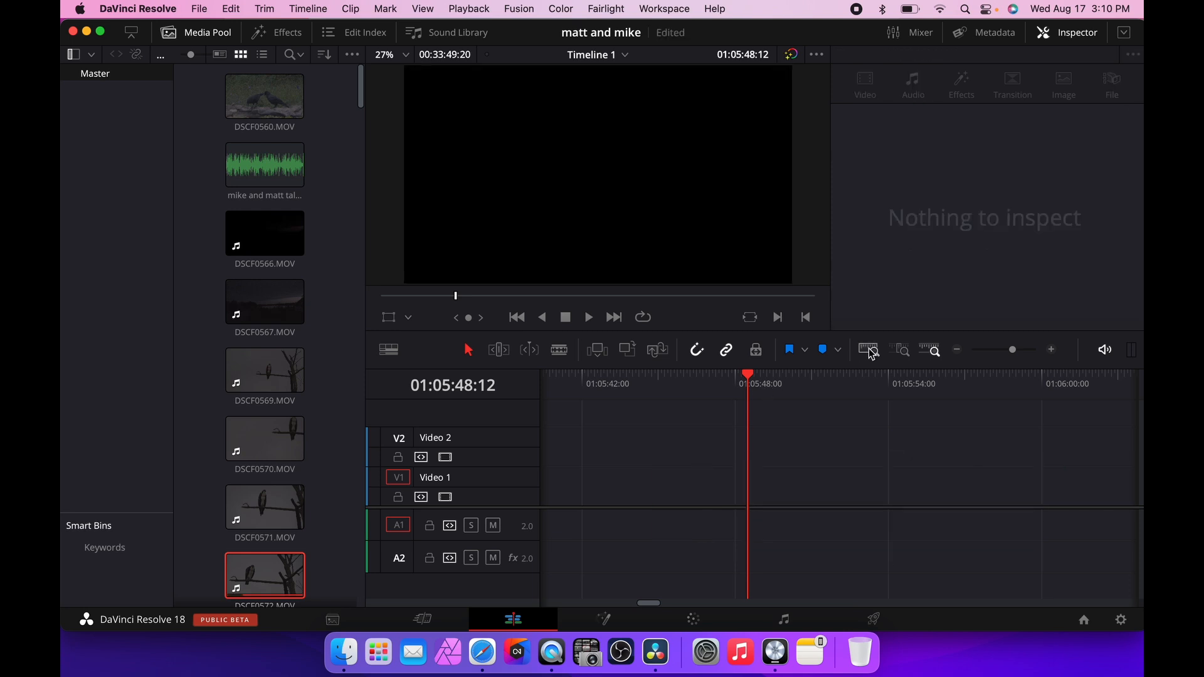
Add DSCF0809.MOV from the media pool onto Video 1 of the timeline.
click(870, 350)
scroll(331, 169, down, 3)
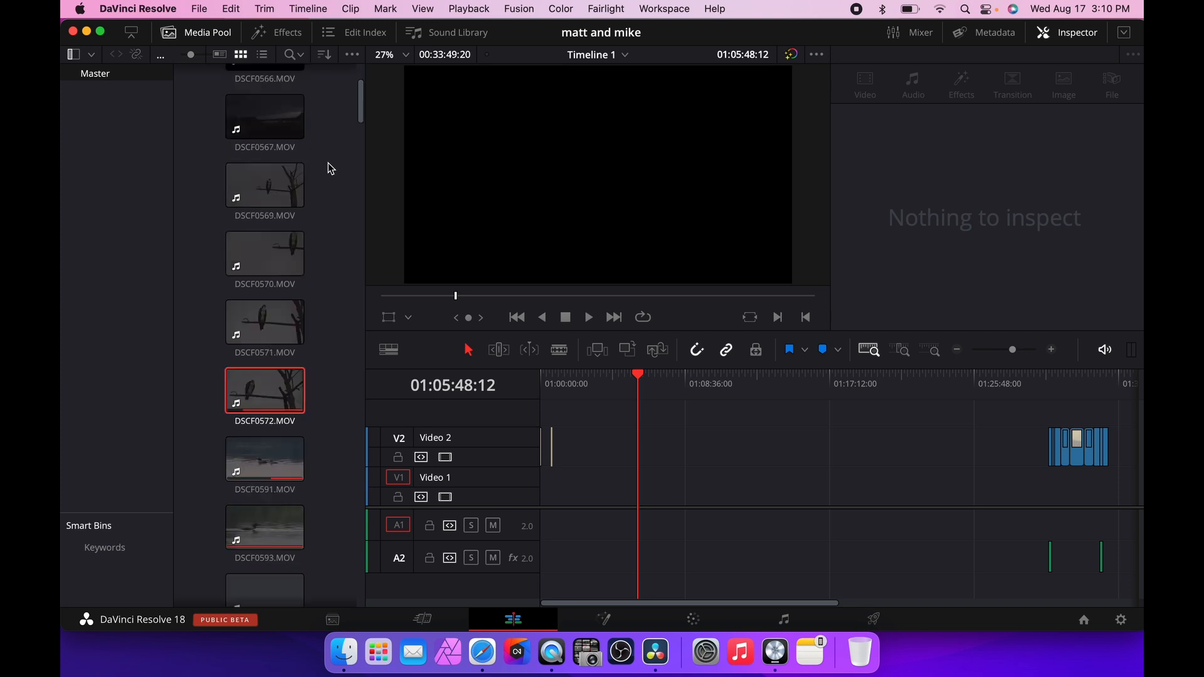
scroll(330, 168, down, 15)
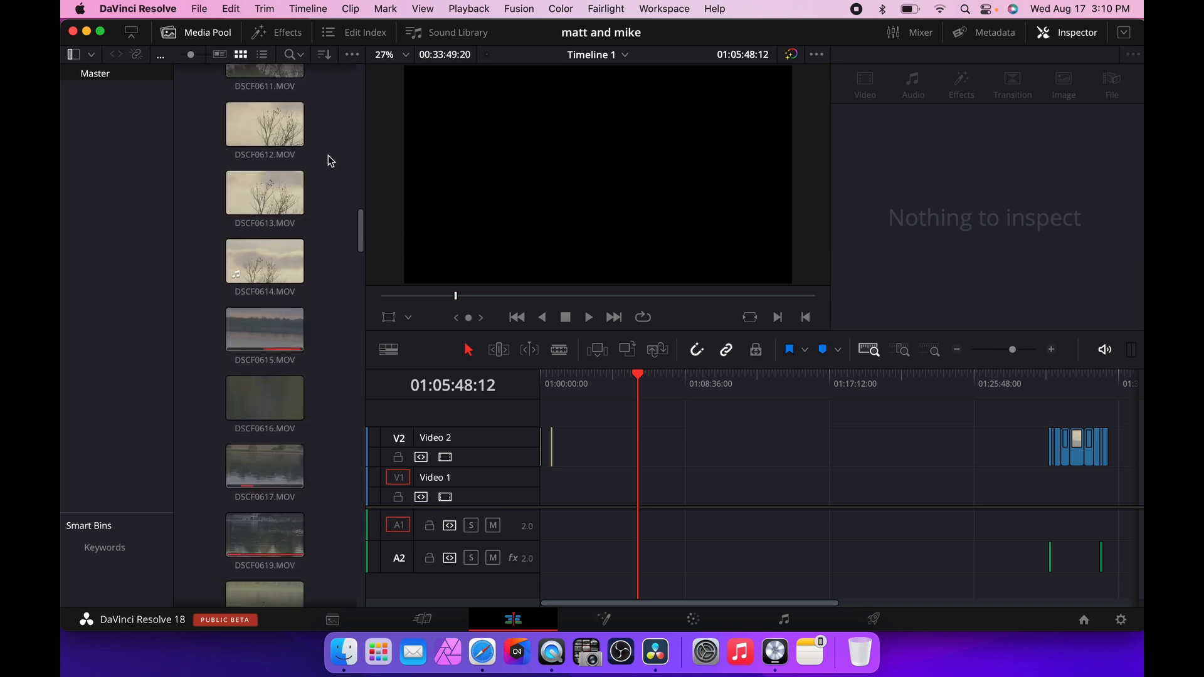
scroll(330, 162, down, 10)
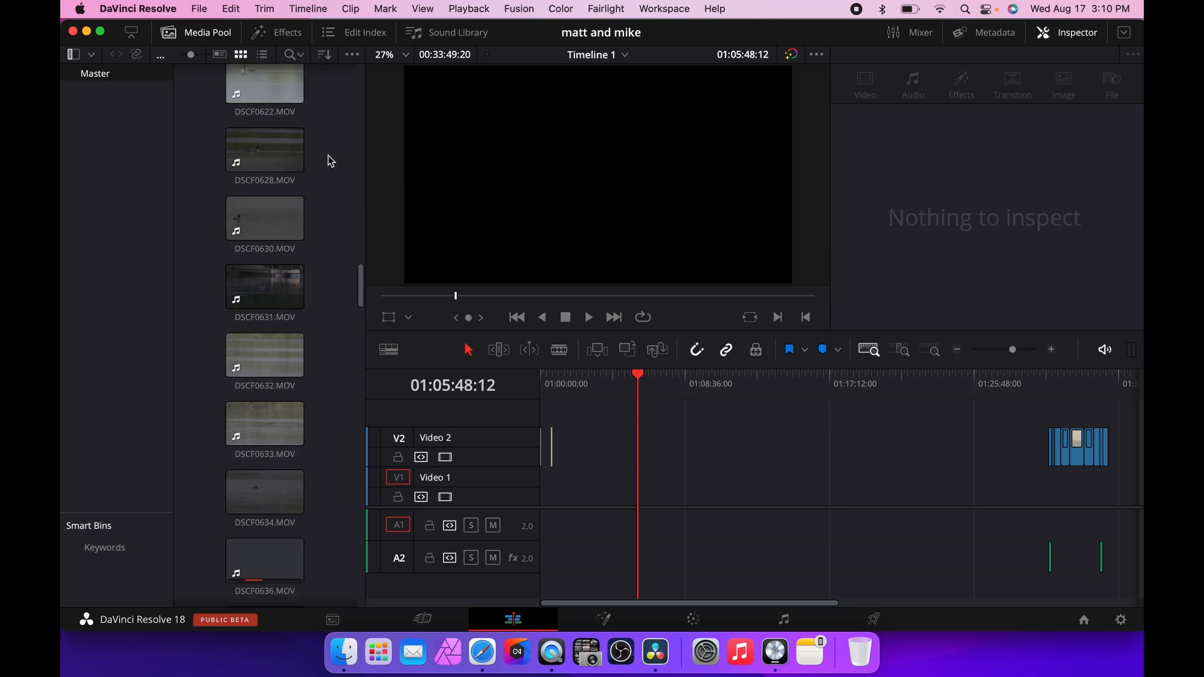
scroll(331, 162, down, 20)
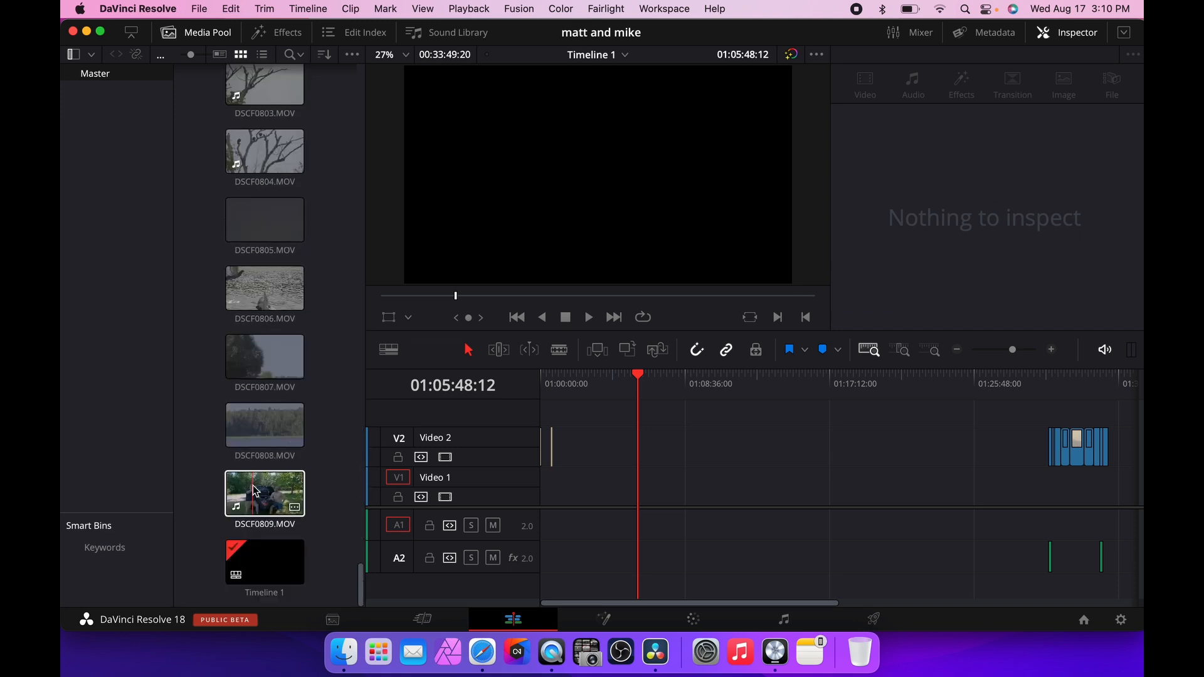
drag(254, 492, 571, 486)
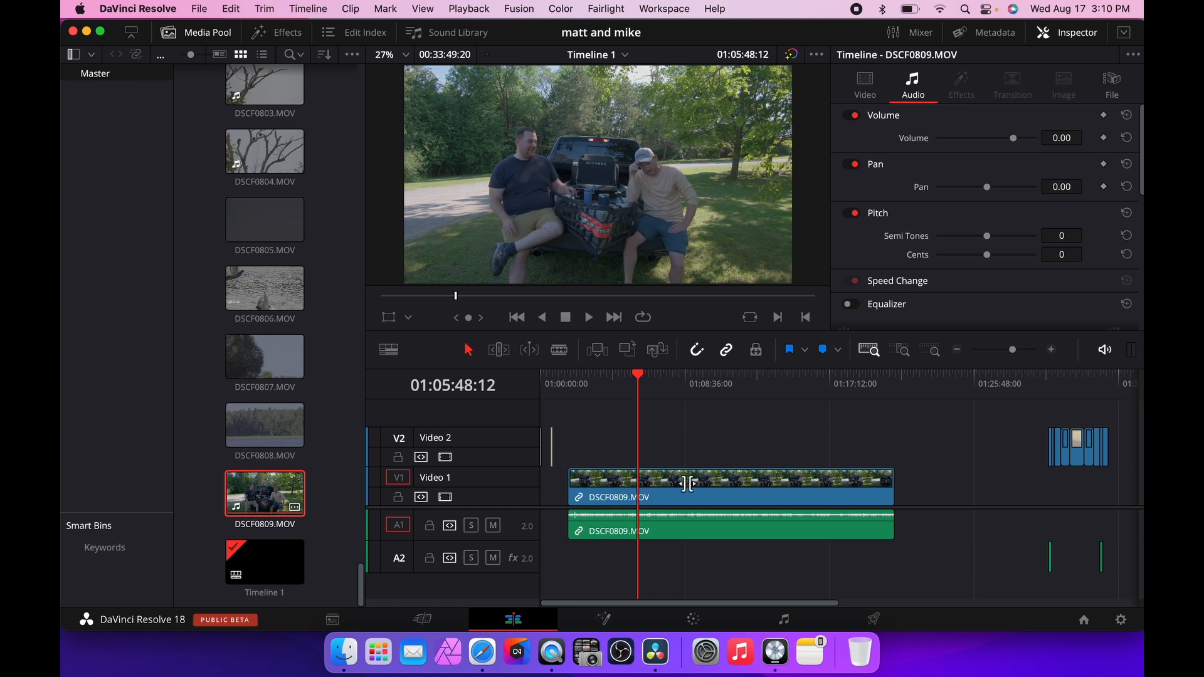
Move DSCF0809.MOV to the very start of the timeline and save the project.
drag(751, 480, 722, 478)
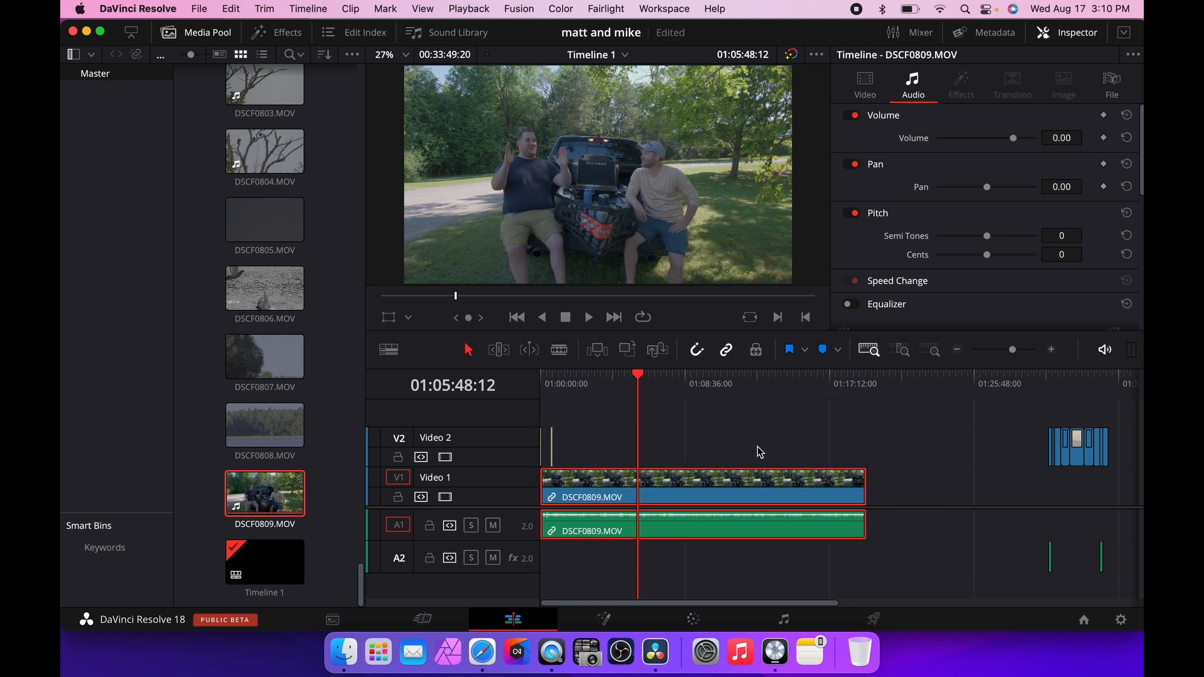
key(super+s)
Add the mike and matt talking.WAV audio clip to track A2 beneath the video.
scroll(310, 408, up, 15)
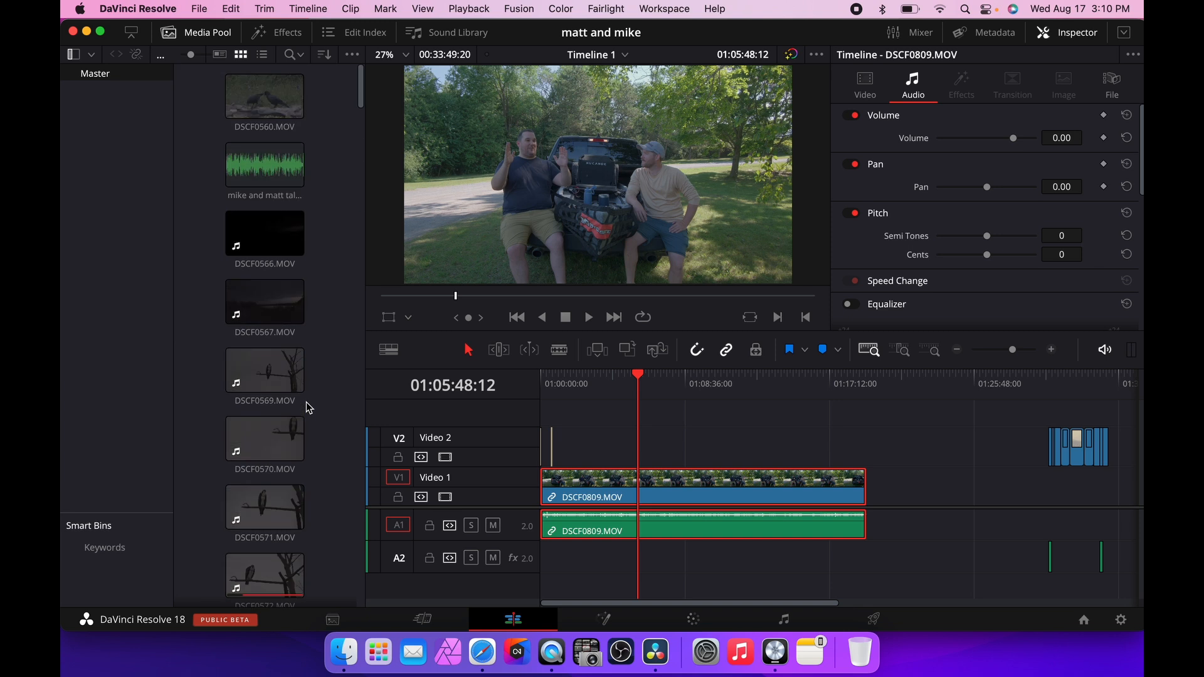
drag(266, 166, 558, 568)
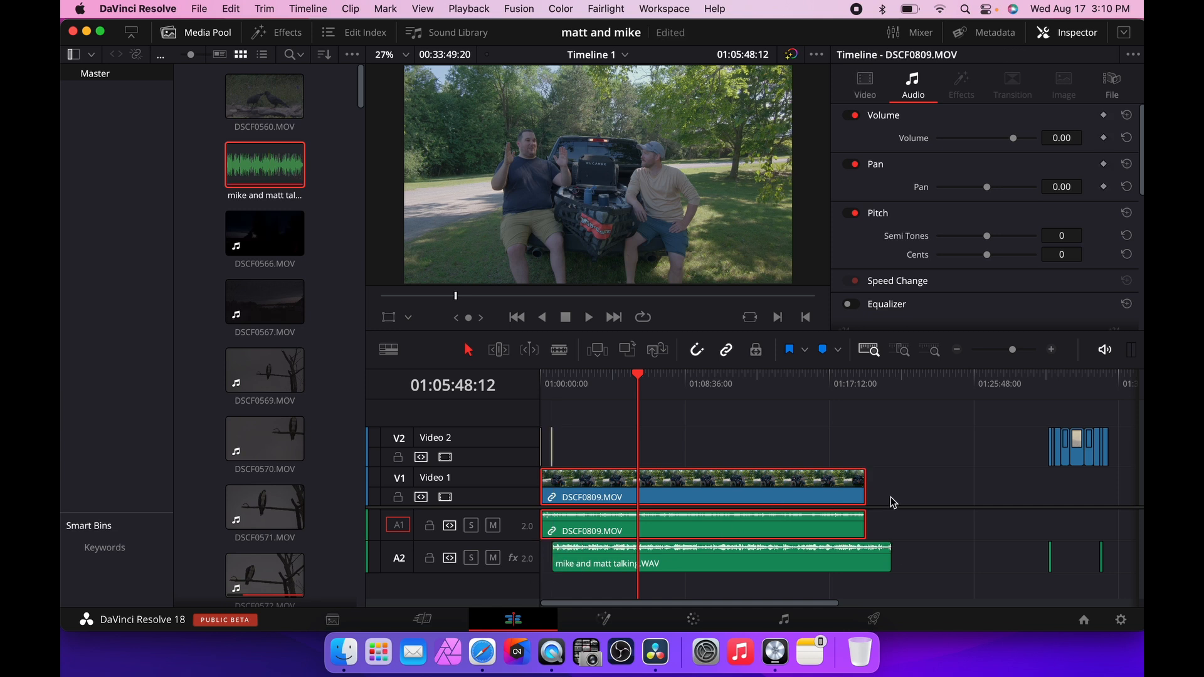
click(1051, 350)
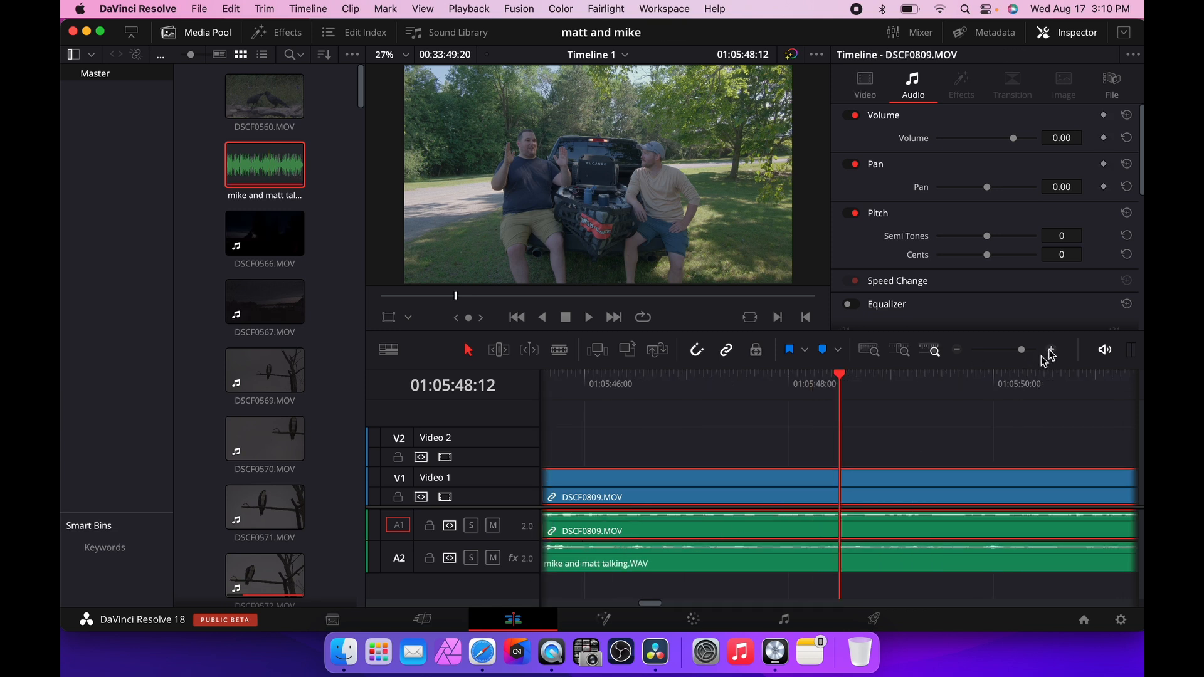
click(959, 350)
click(960, 350)
click(960, 351)
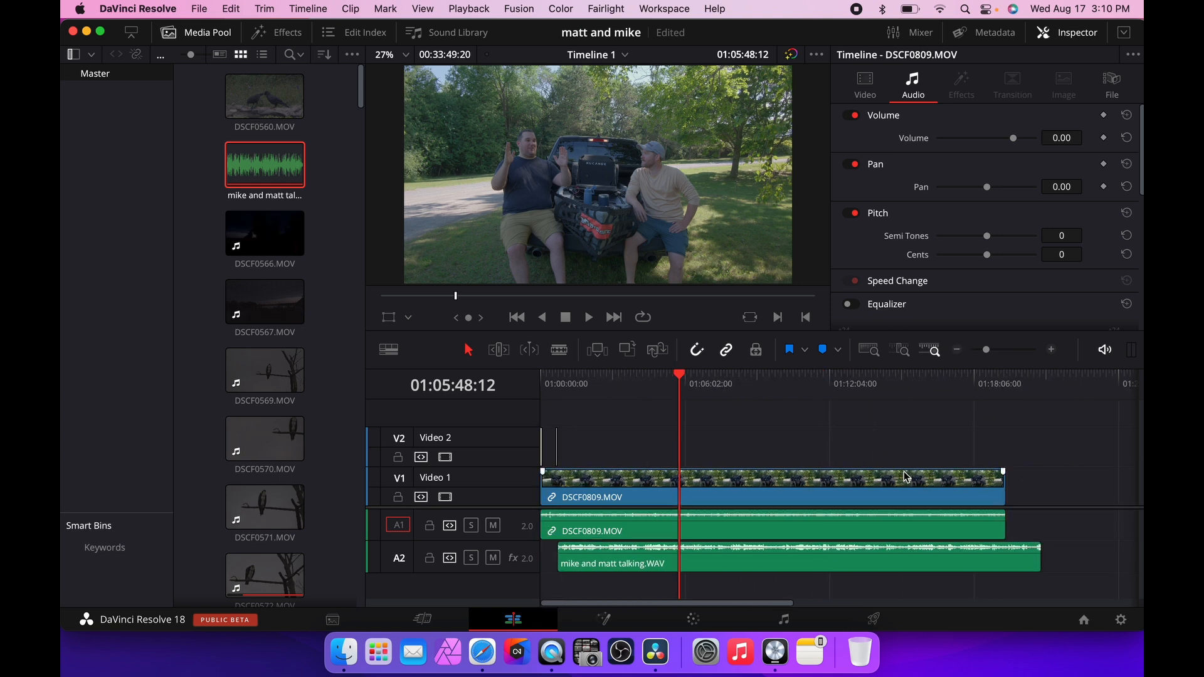
Move the mike and matt talking.WAV clip left so it starts at the beginning of the timeline.
drag(908, 475, 781, 518)
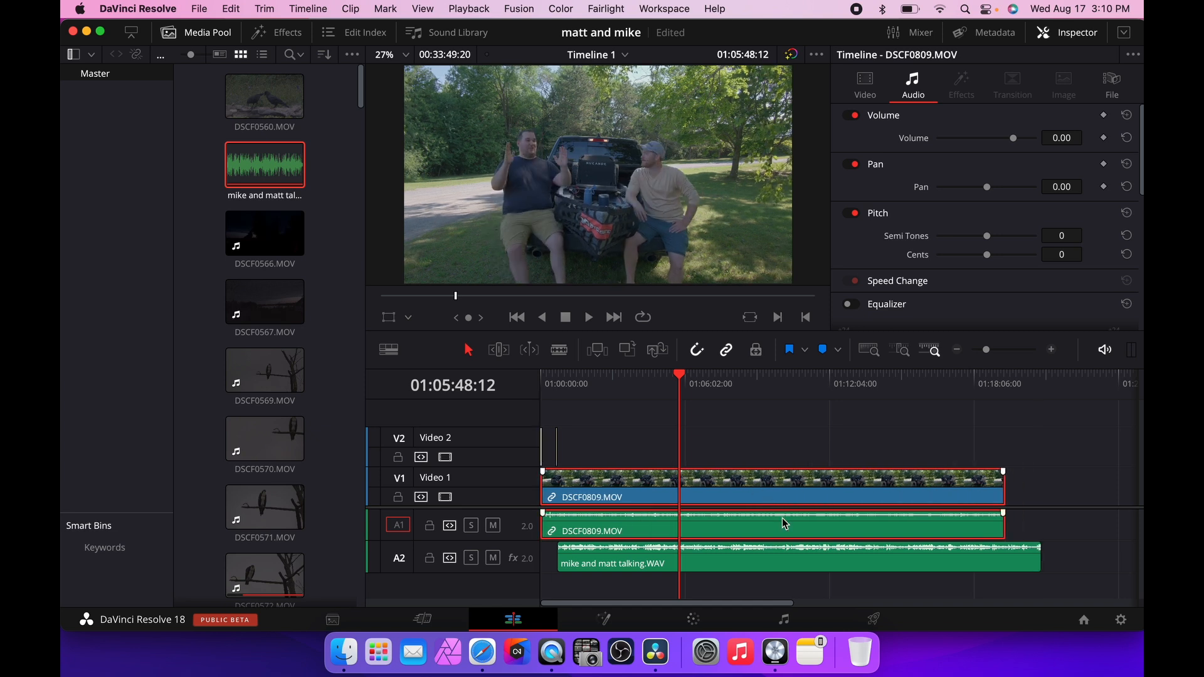
click(820, 564)
drag(819, 563, 778, 565)
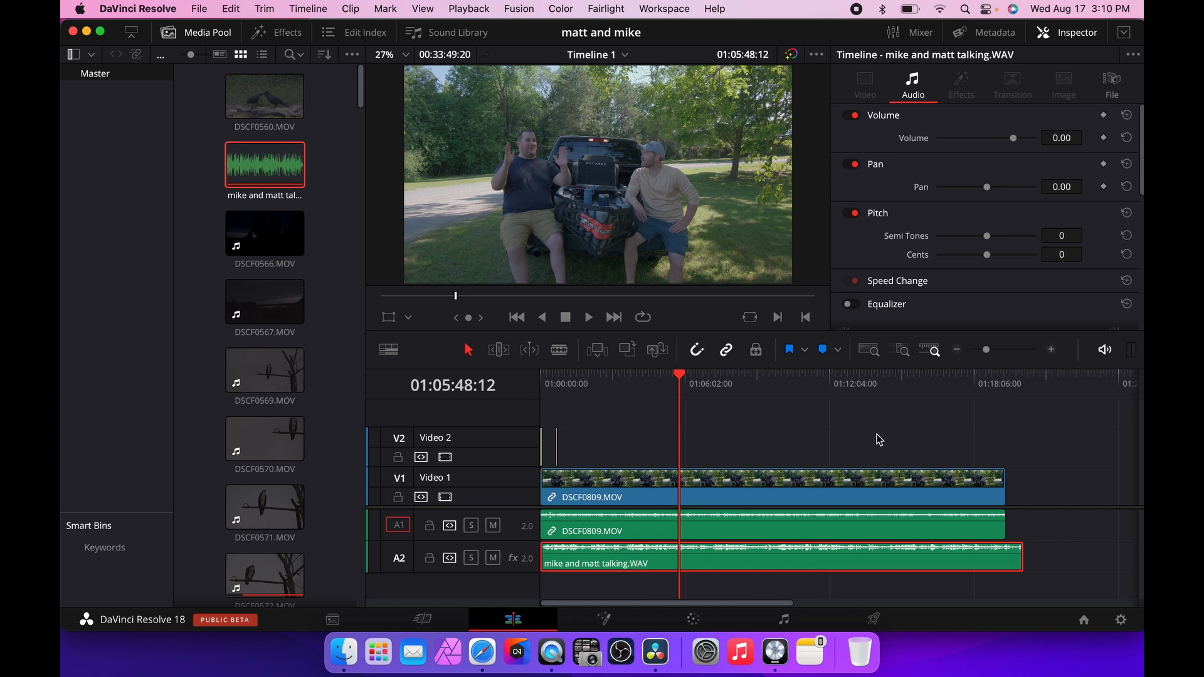
Select both the video and the external audio clips and auto-align them based on waveform.
drag(874, 431, 876, 557)
click(353, 9)
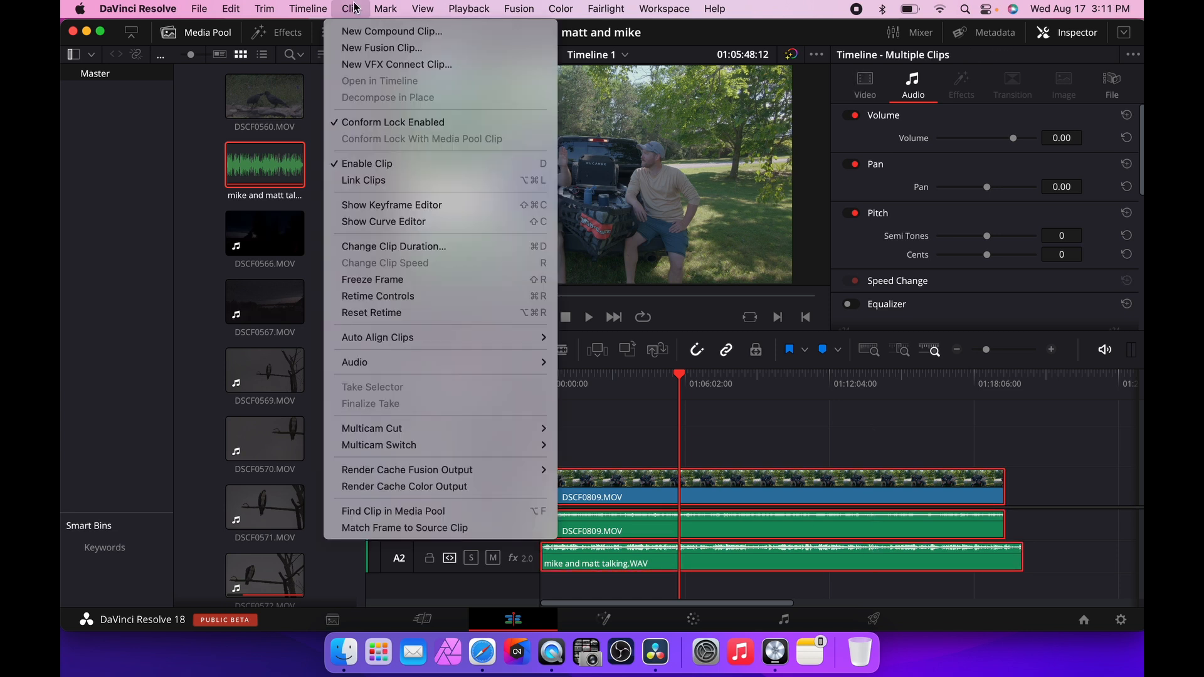
mouse_move(511, 336)
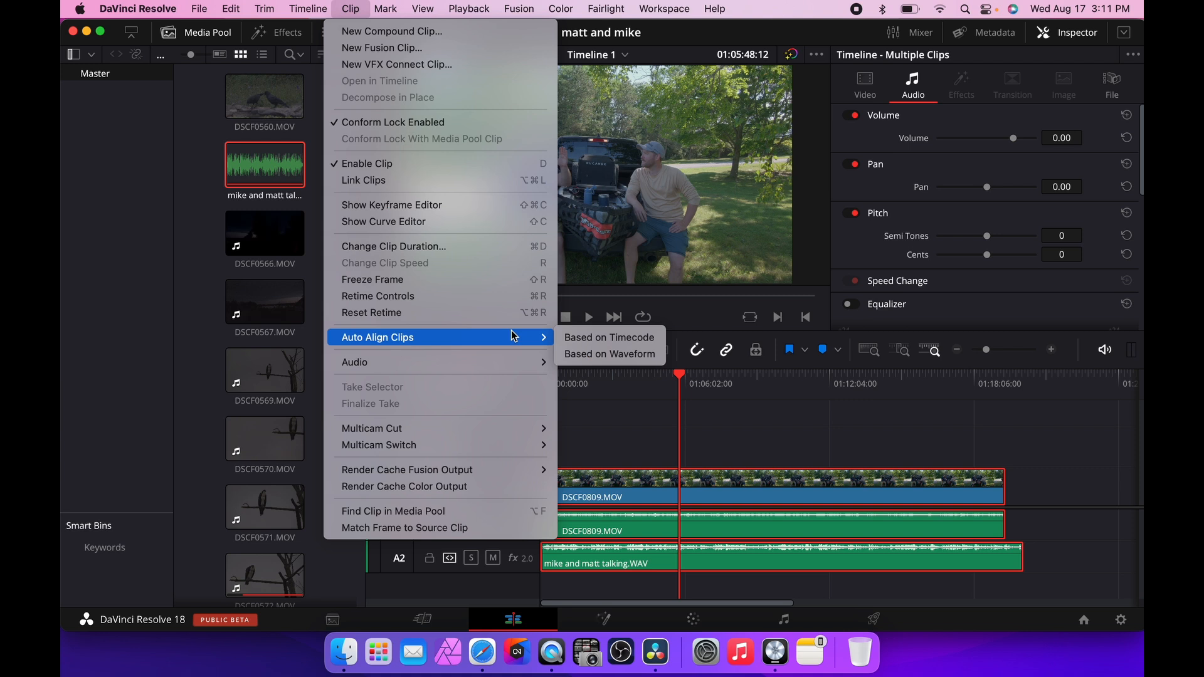
click(607, 354)
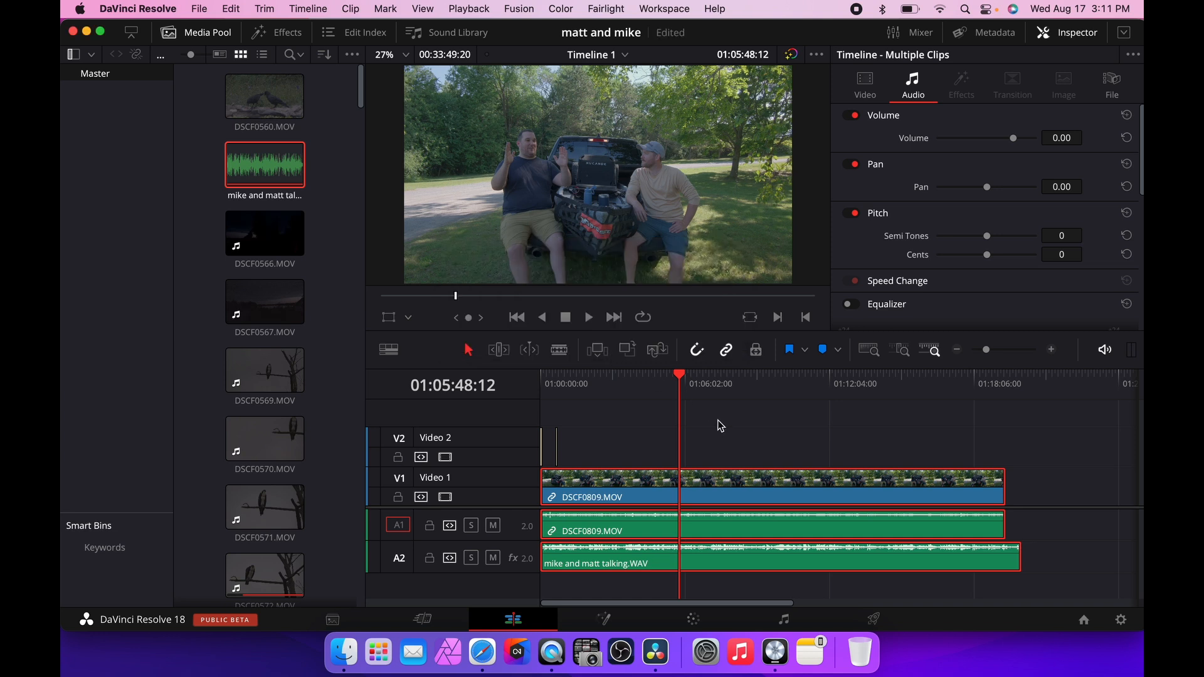
Turn off linked selection and delete the camera's DSCF0809.MOV audio clip from track A1.
click(755, 433)
click(728, 352)
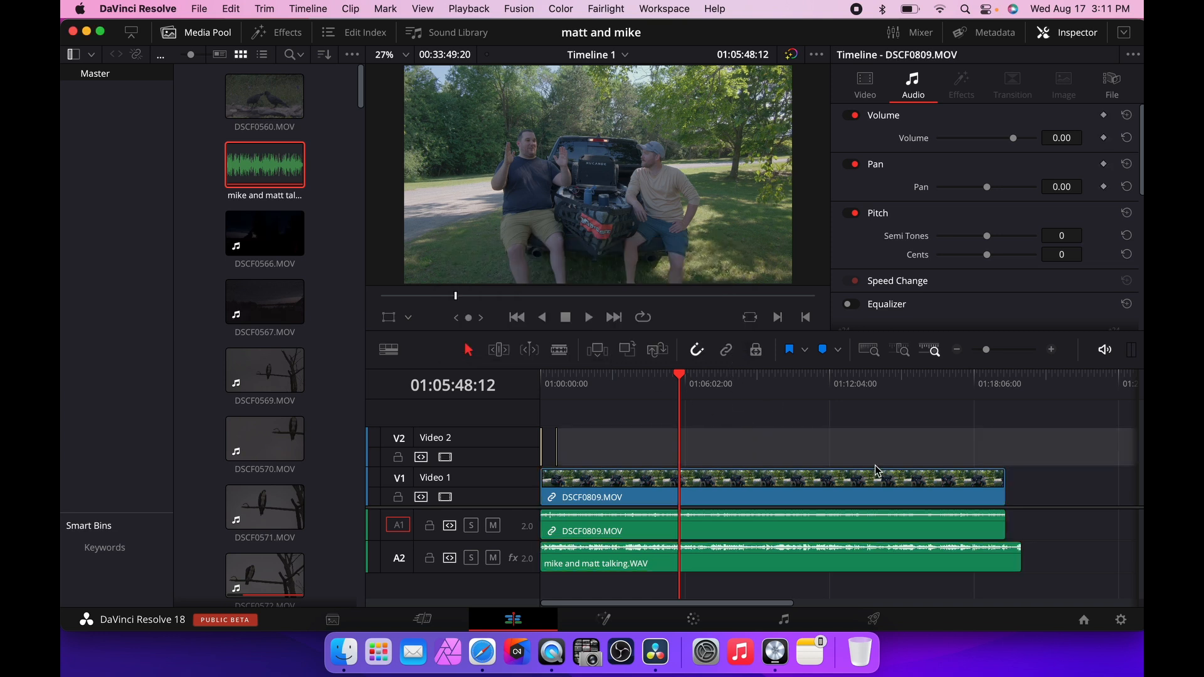
click(1057, 493)
click(778, 532)
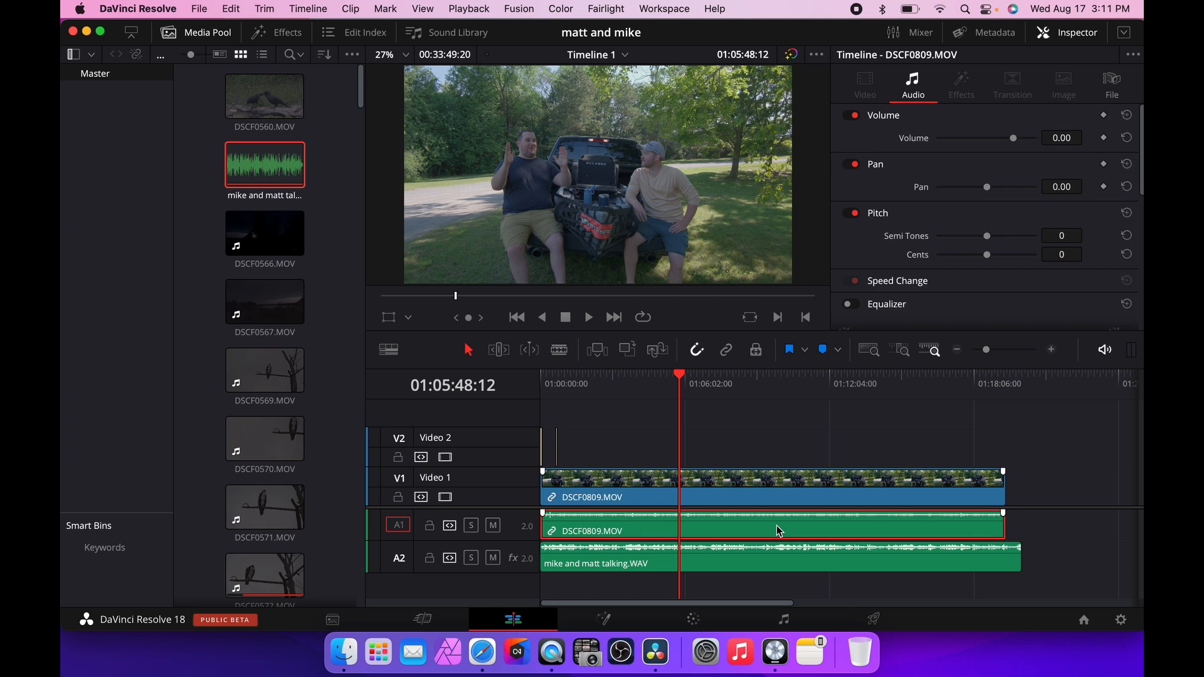
key(Delete)
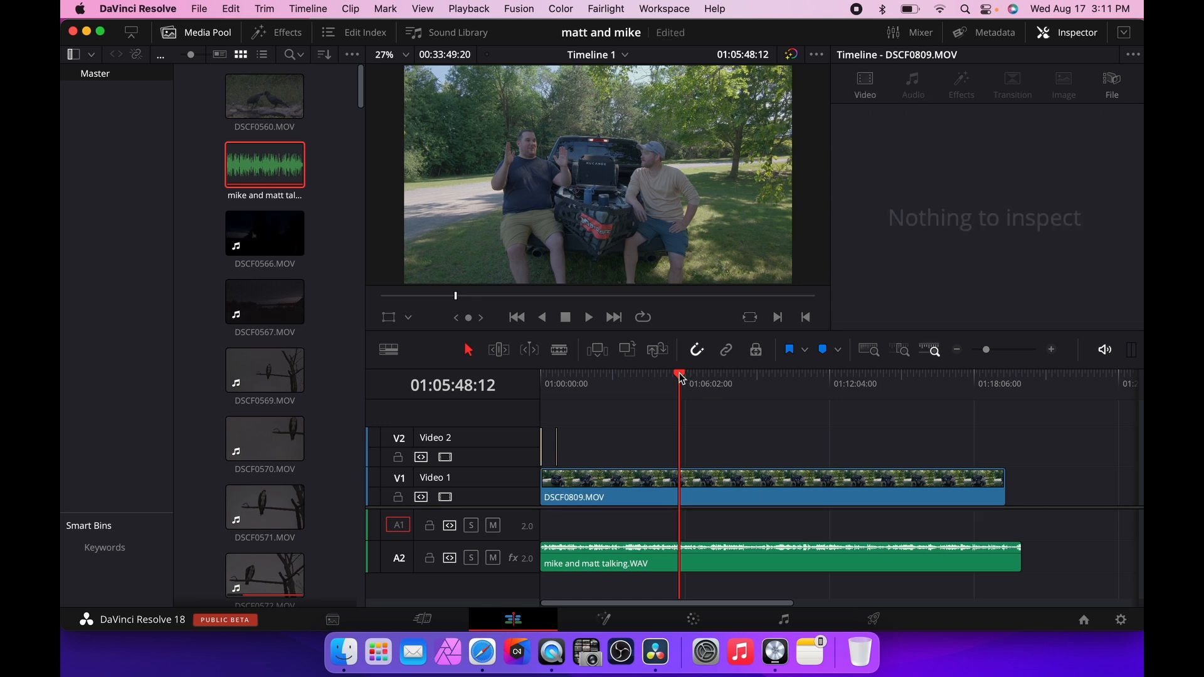
Play the timeline from the beginning to check the audio sync, then return the playhead to the start.
drag(680, 375, 494, 372)
key(space)
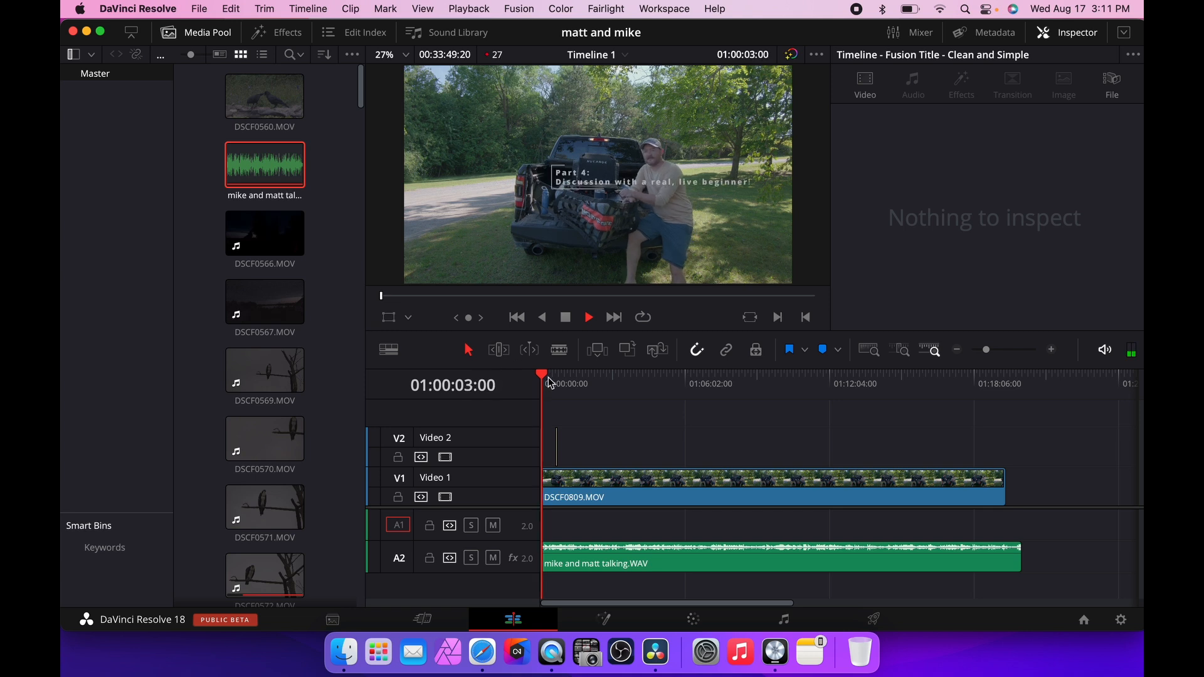
key(space)
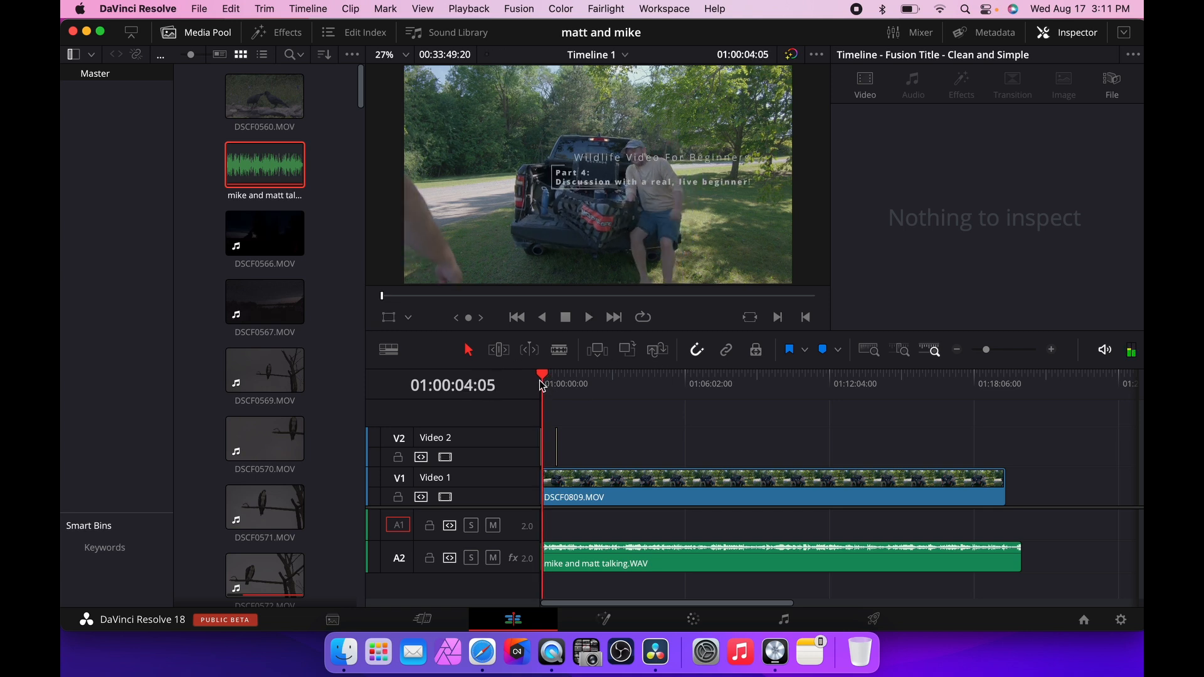
drag(542, 378, 540, 380)
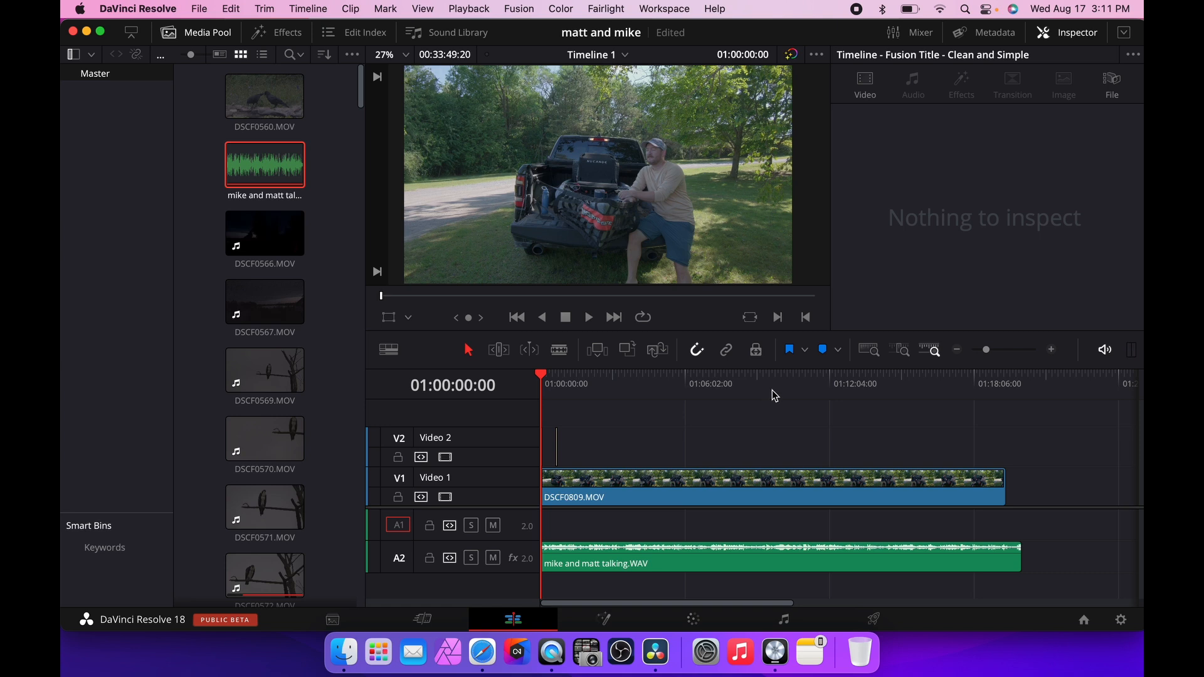
Zoom into the timeline, open the effects library and browse the Titles and Fusion Titles lists.
click(1051, 351)
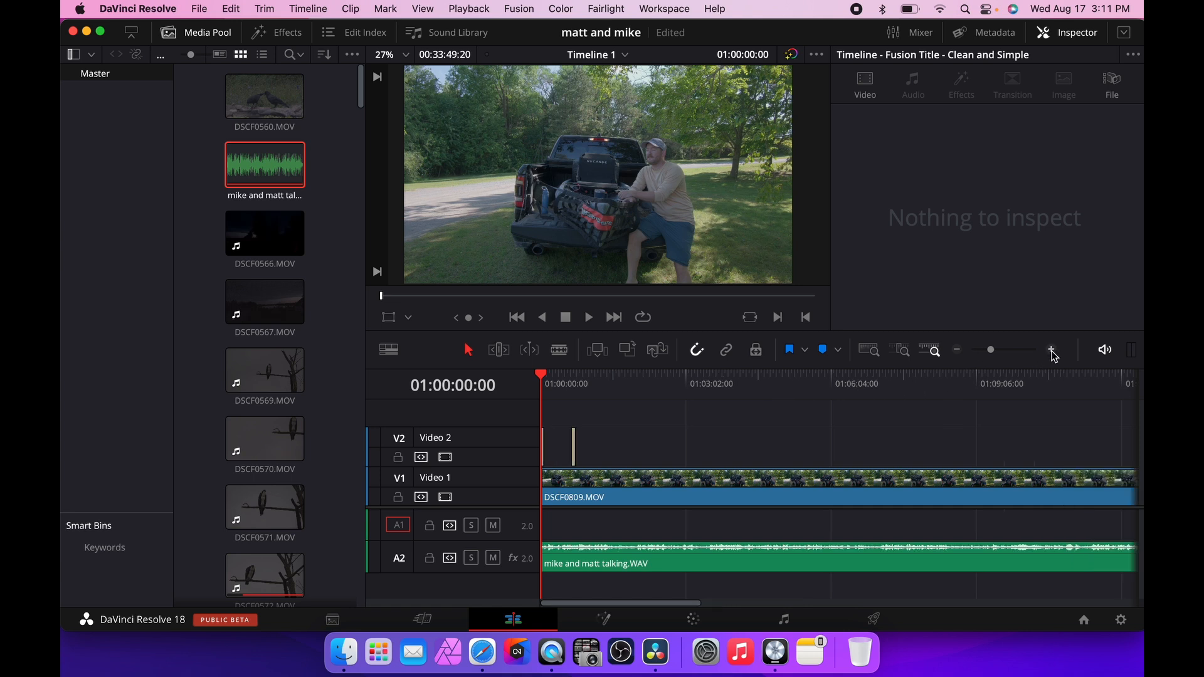
click(1051, 350)
click(279, 35)
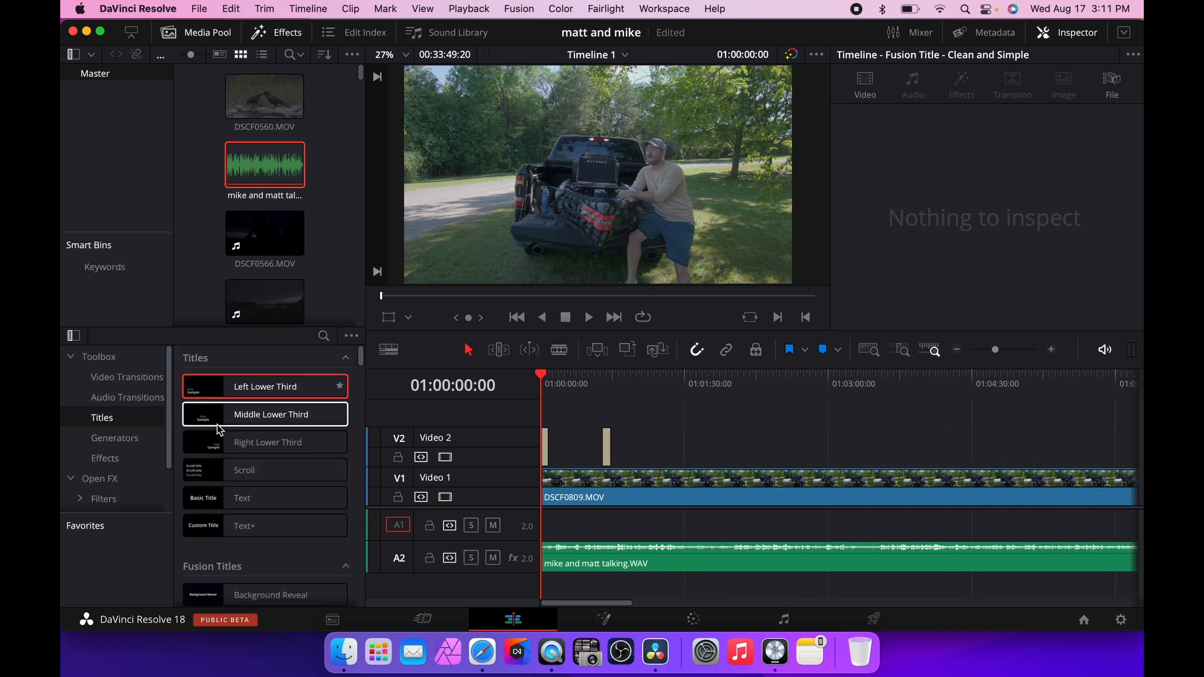
click(292, 37)
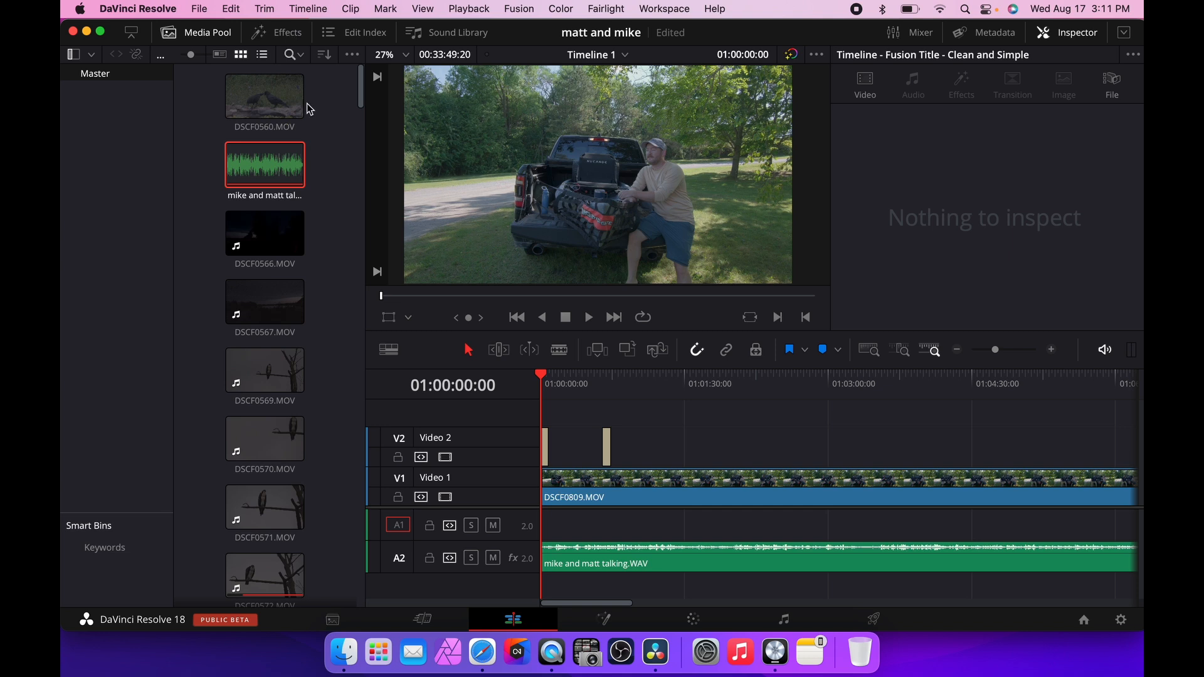
click(289, 34)
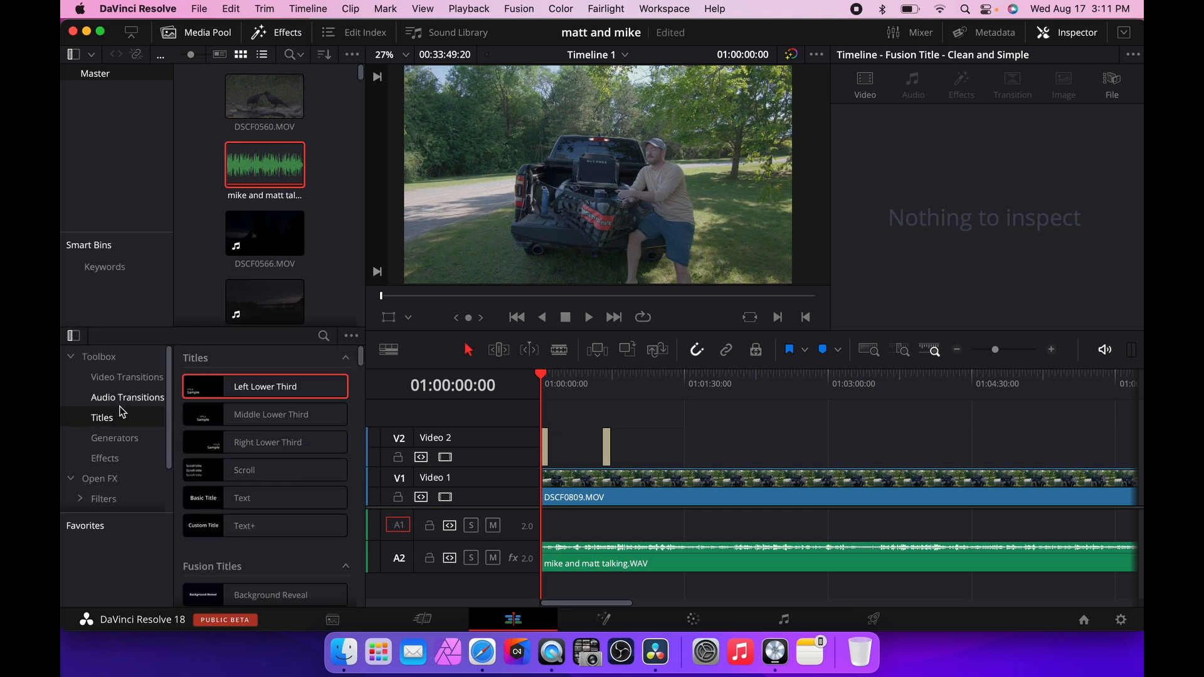
scroll(246, 442, down, 5)
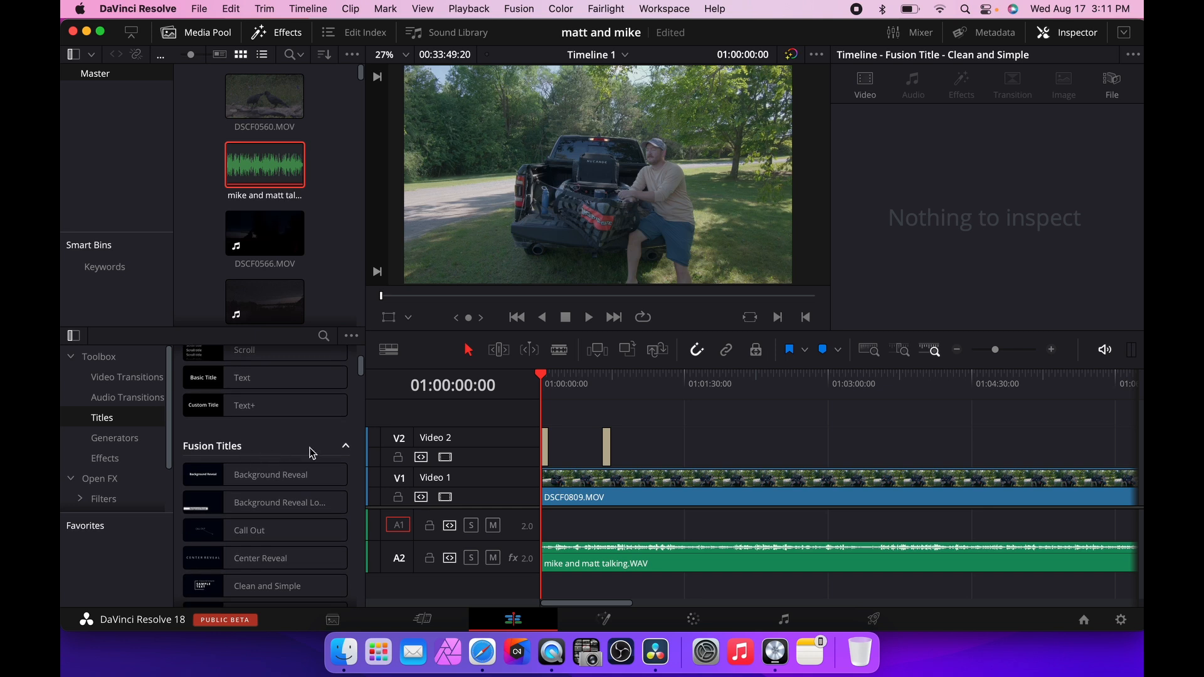
scroll(281, 478, down, 5)
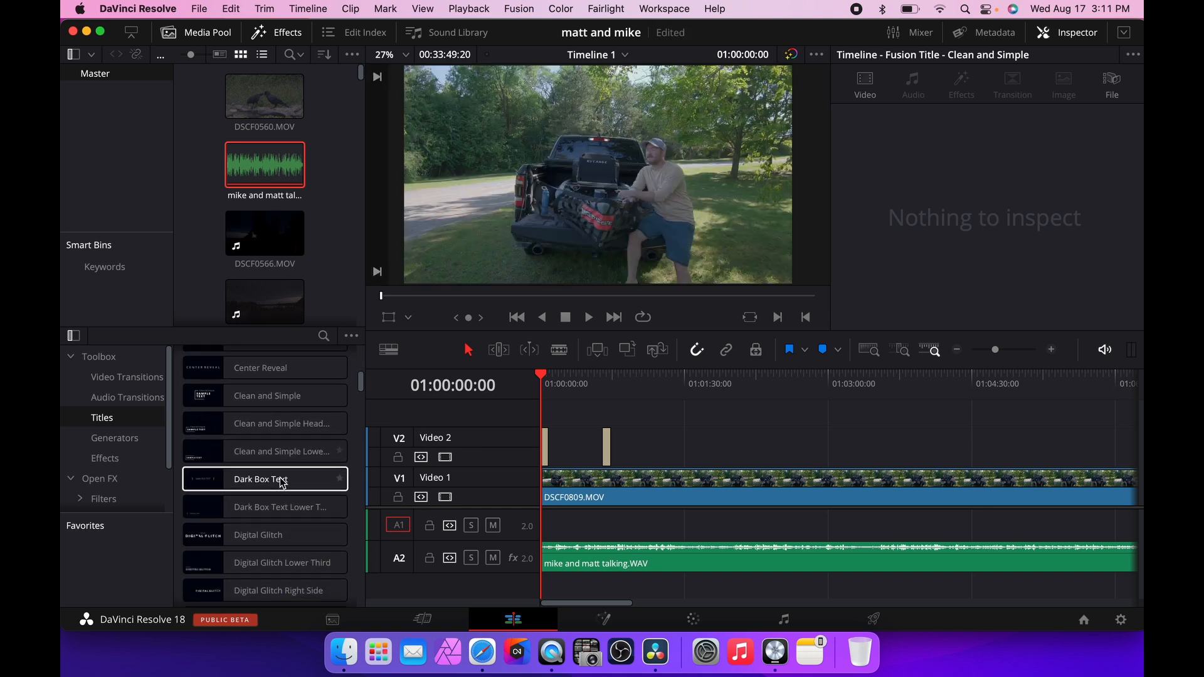
scroll(282, 481, down, 4)
scroll(285, 478, down, 3)
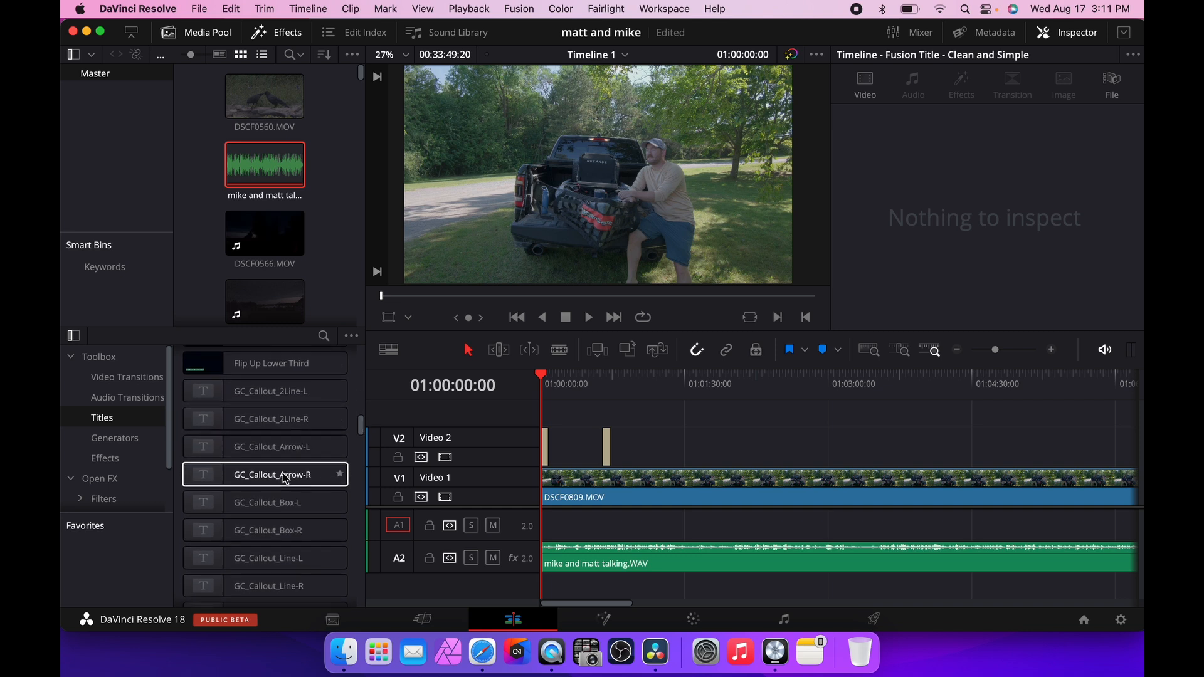
scroll(288, 465, down, 10)
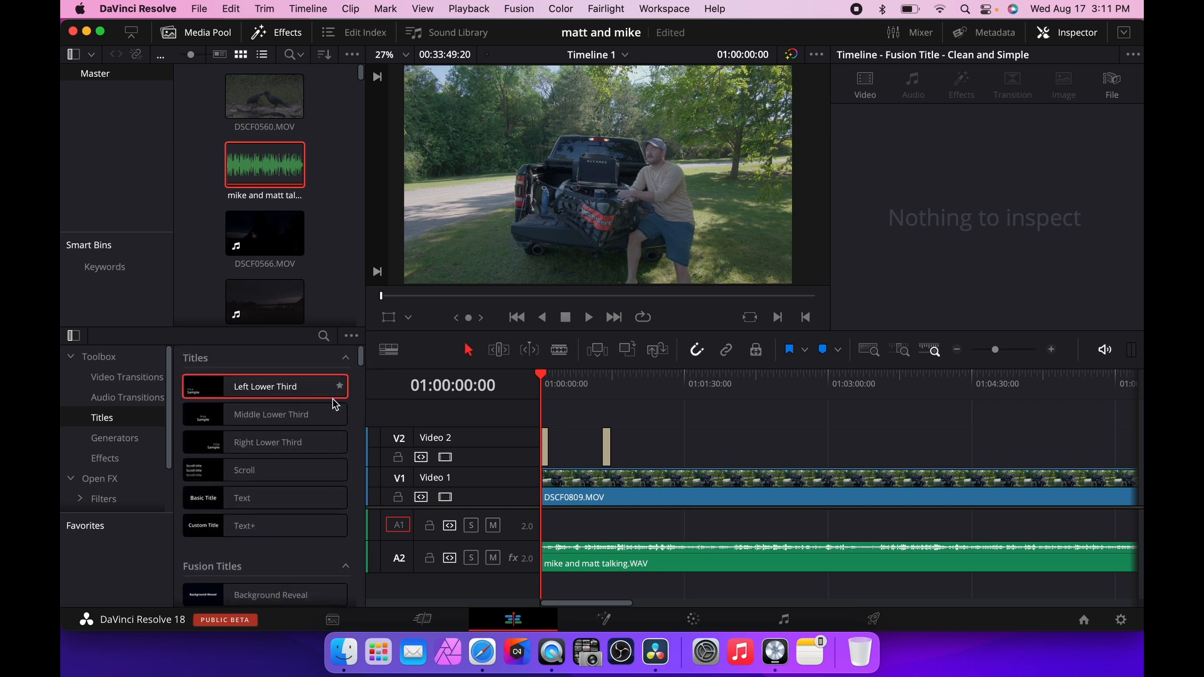
scroll(296, 438, down, 3)
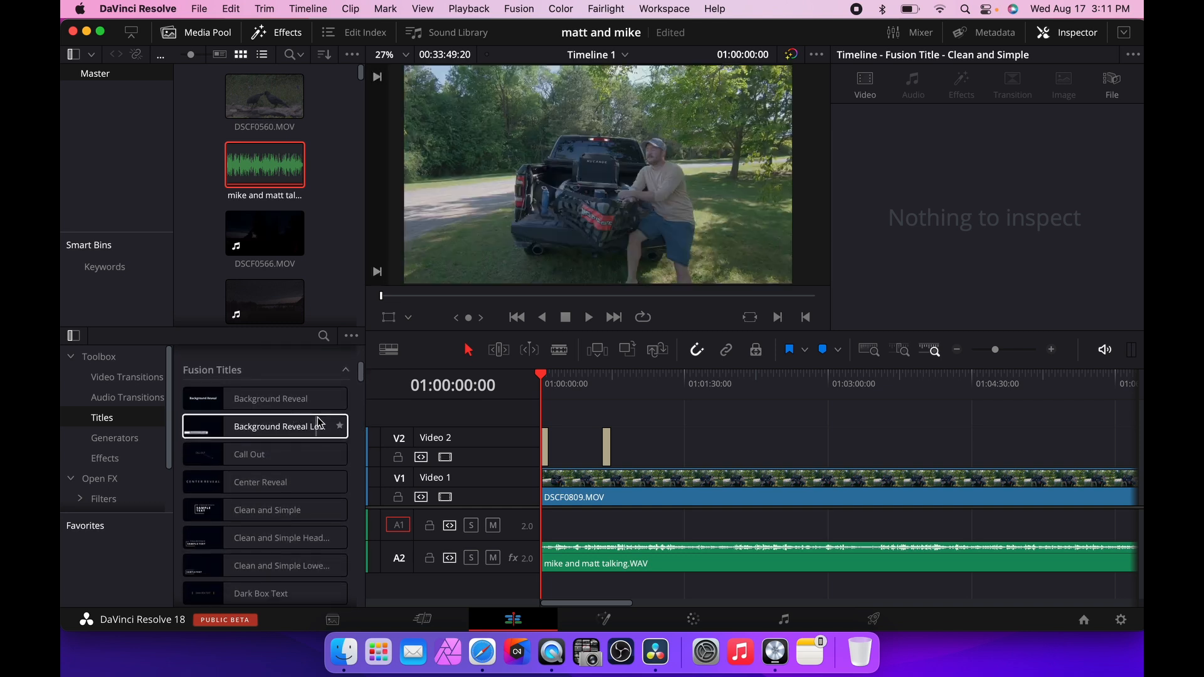
Add the Background Reveal Fusion title to Video 2 at about 1:01:30.
drag(361, 374, 361, 394)
click(274, 426)
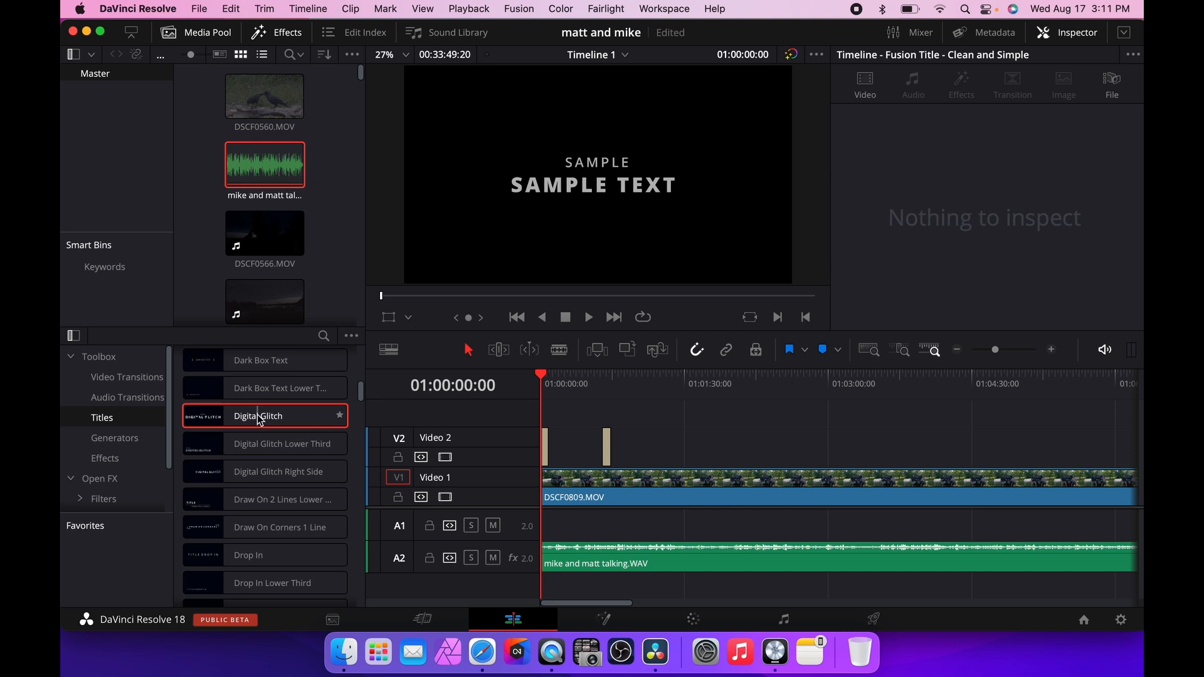
scroll(264, 505, up, 5)
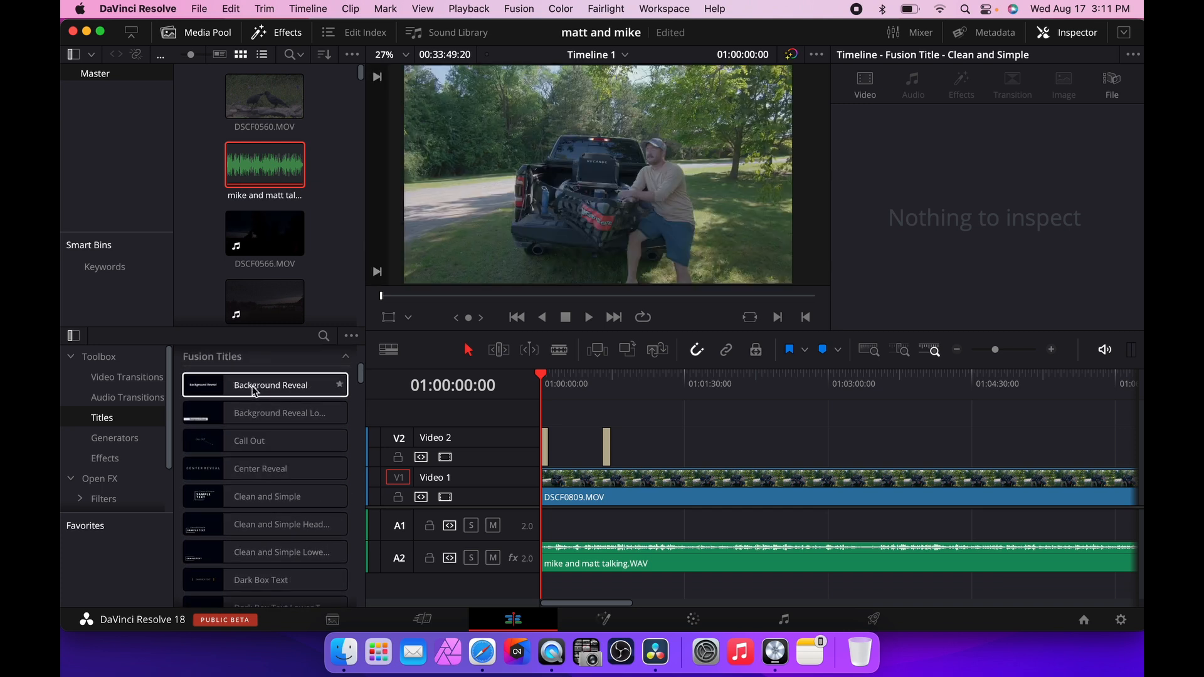
drag(270, 385, 697, 450)
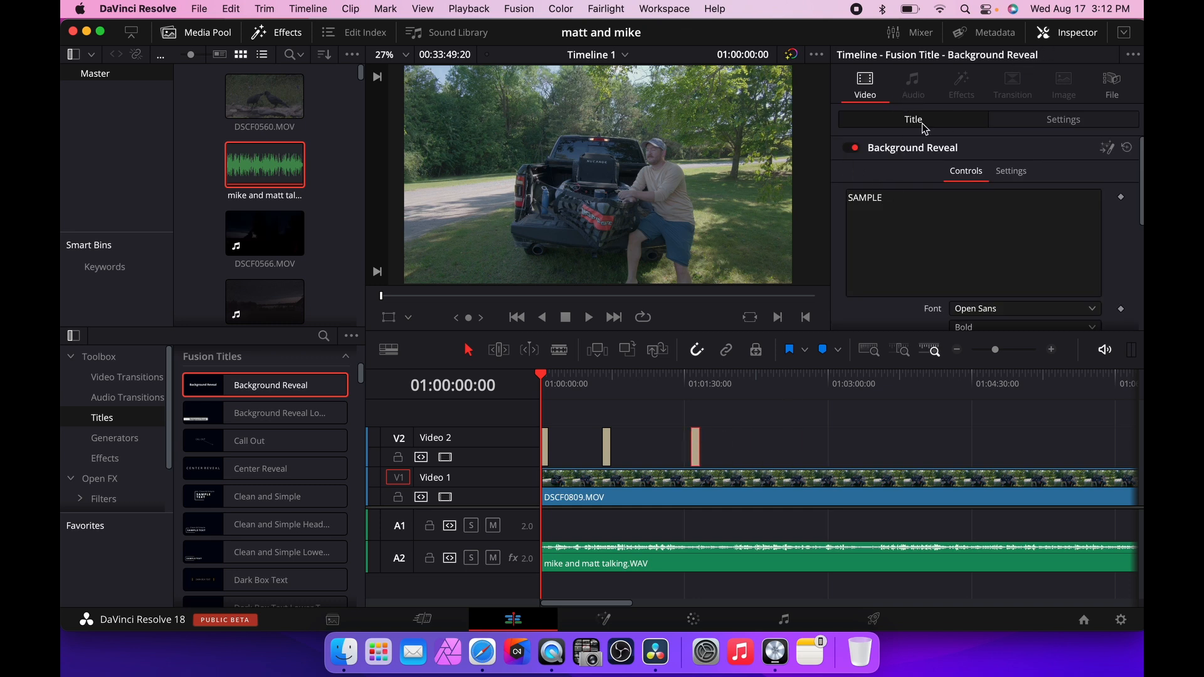
Set the Background Reveal title's text to TEXT TEST.
click(905, 202)
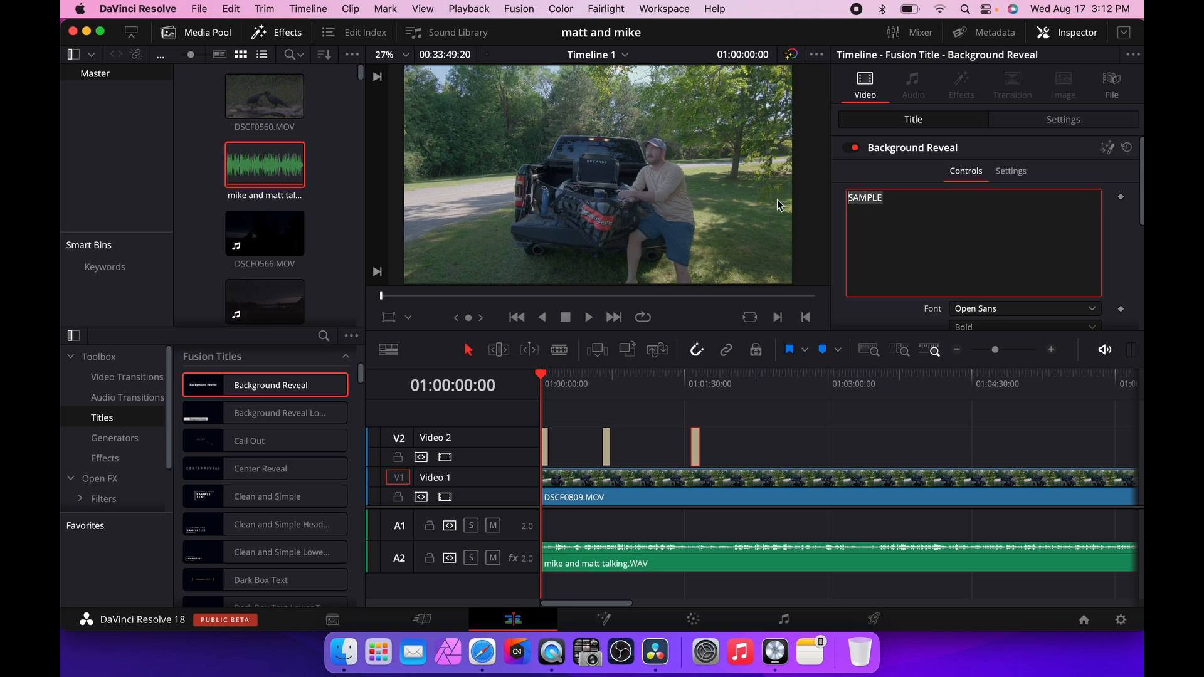
text(TEXT TEST)
key(Return)
Preview the Background Reveal title from the playhead, then delete it from Video 2.
click(588, 374)
drag(702, 375, 692, 375)
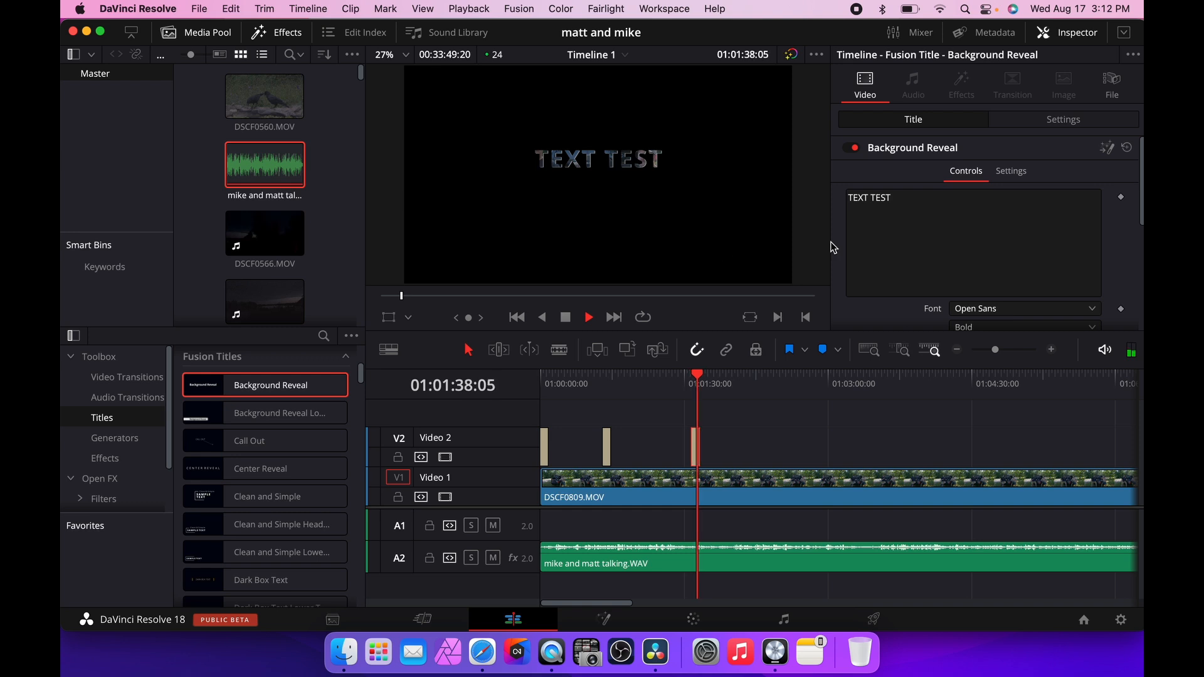
key(space)
scroll(1070, 220, down, 5)
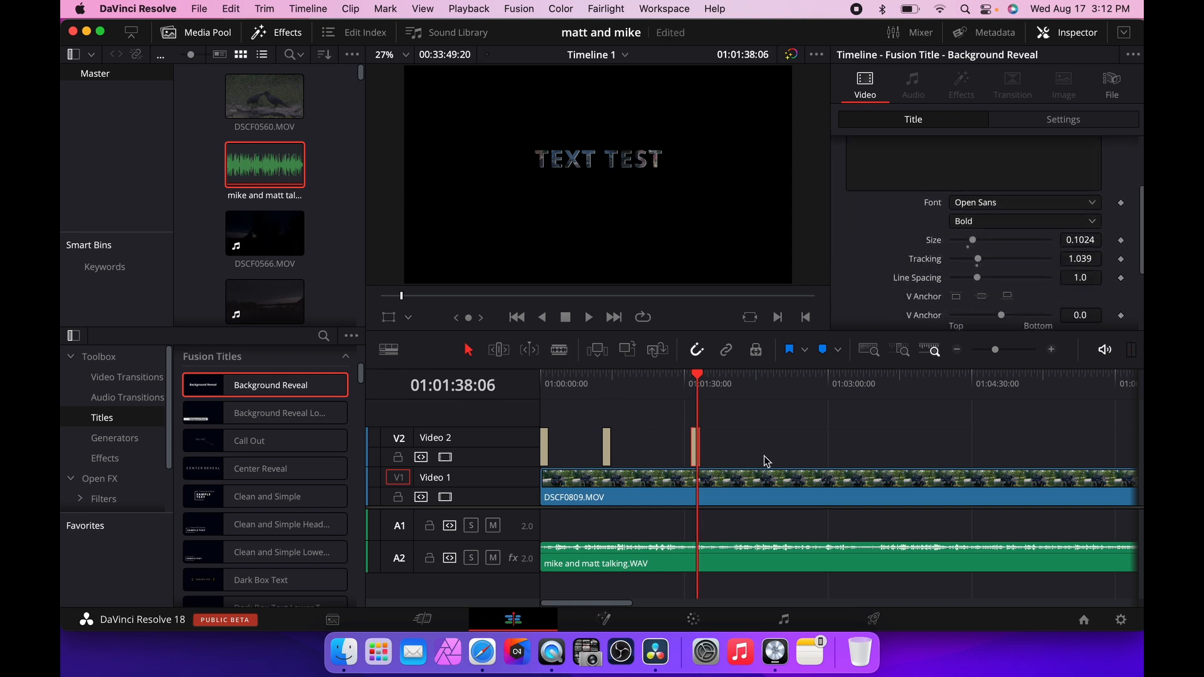
key(Delete)
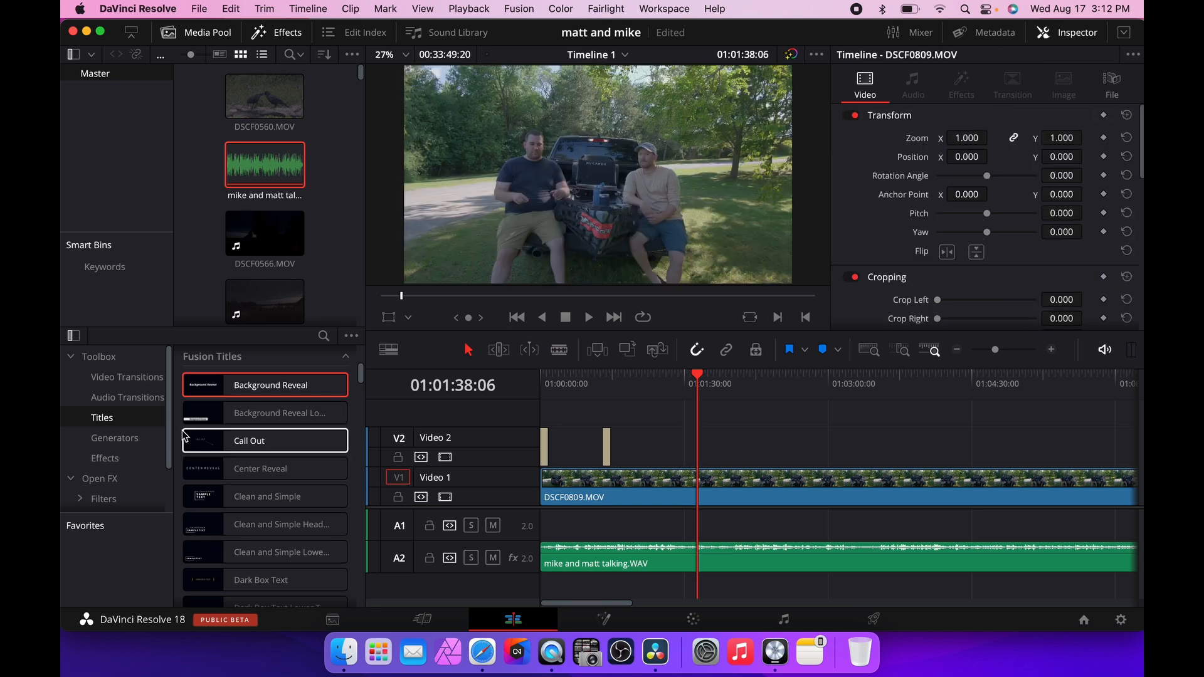
Add the Left Lower Third title to Video 2 at the playhead around 1:01:38.
scroll(200, 446, up, 5)
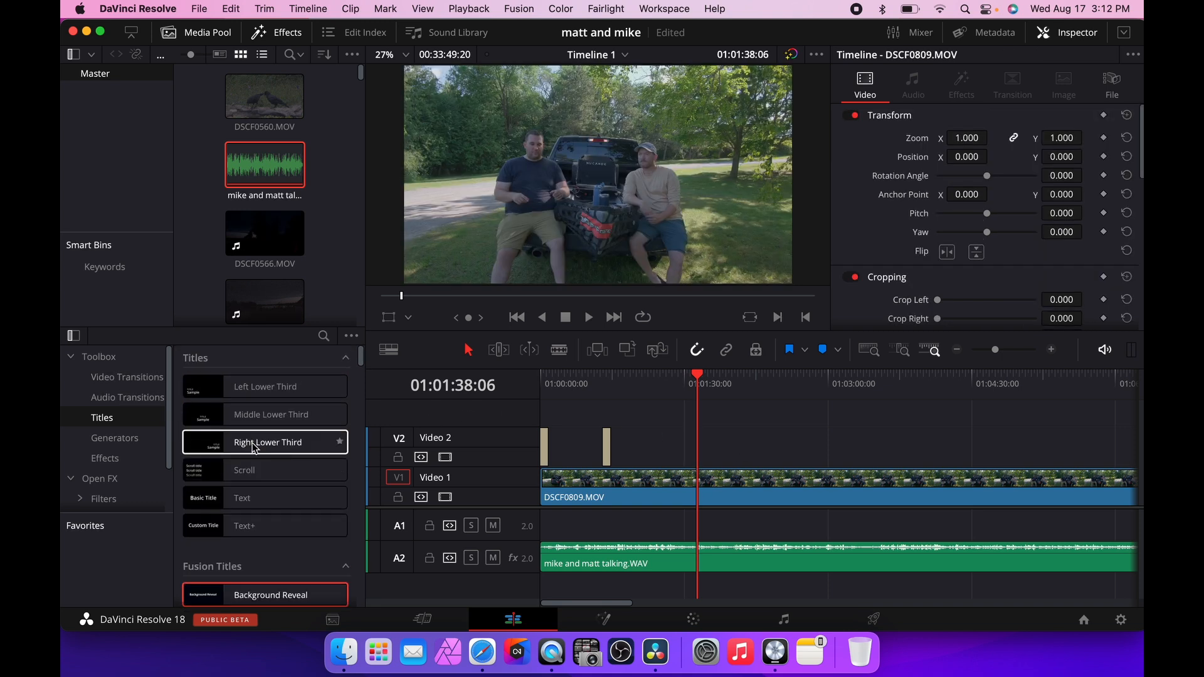
click(270, 390)
drag(270, 394, 717, 452)
Clear the Sample line from the lower third's rich text.
scroll(973, 204, down, 10)
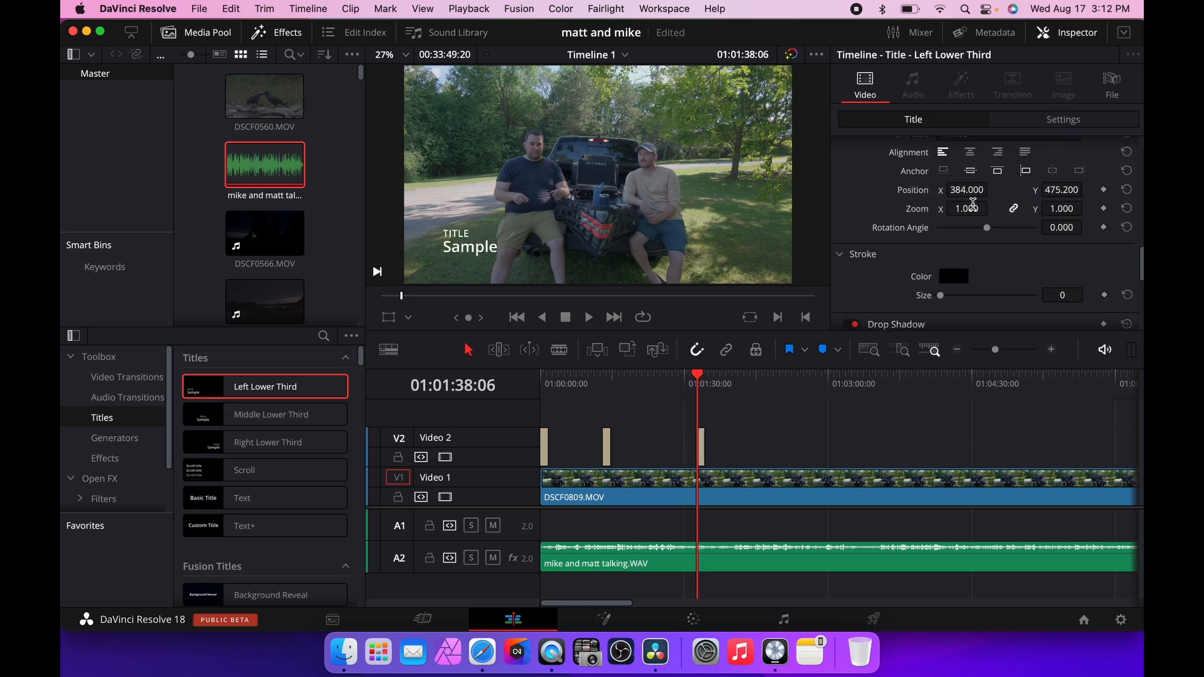
scroll(972, 206, up, 5)
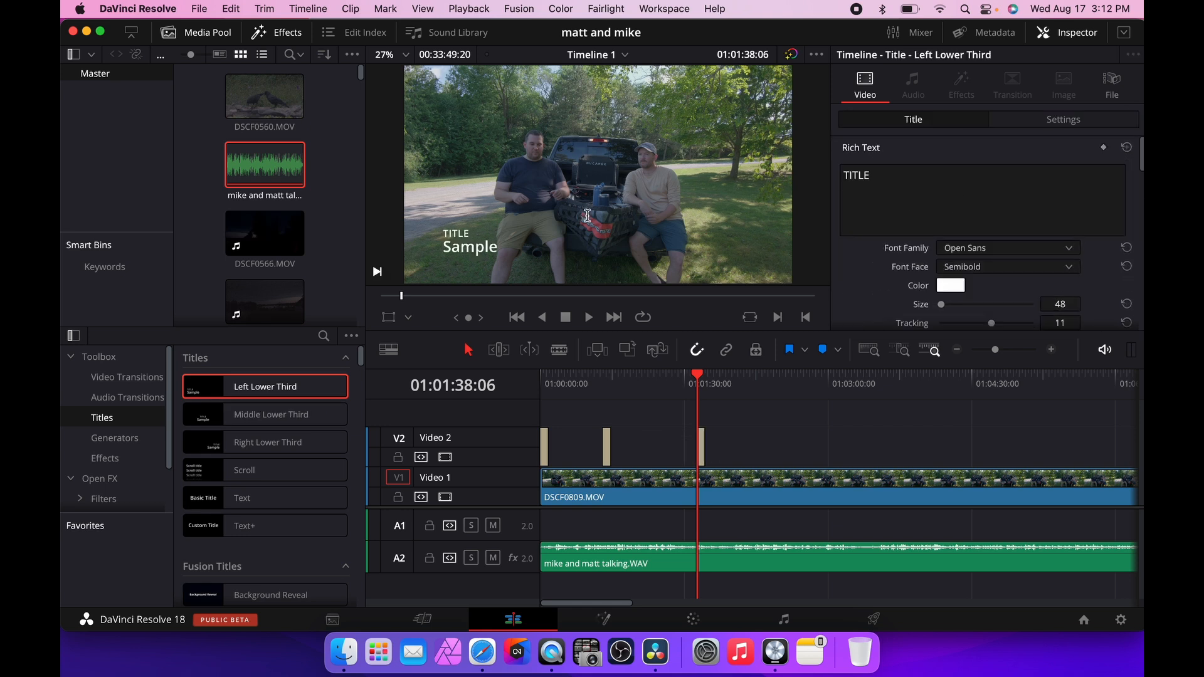
scroll(833, 202, down, 5)
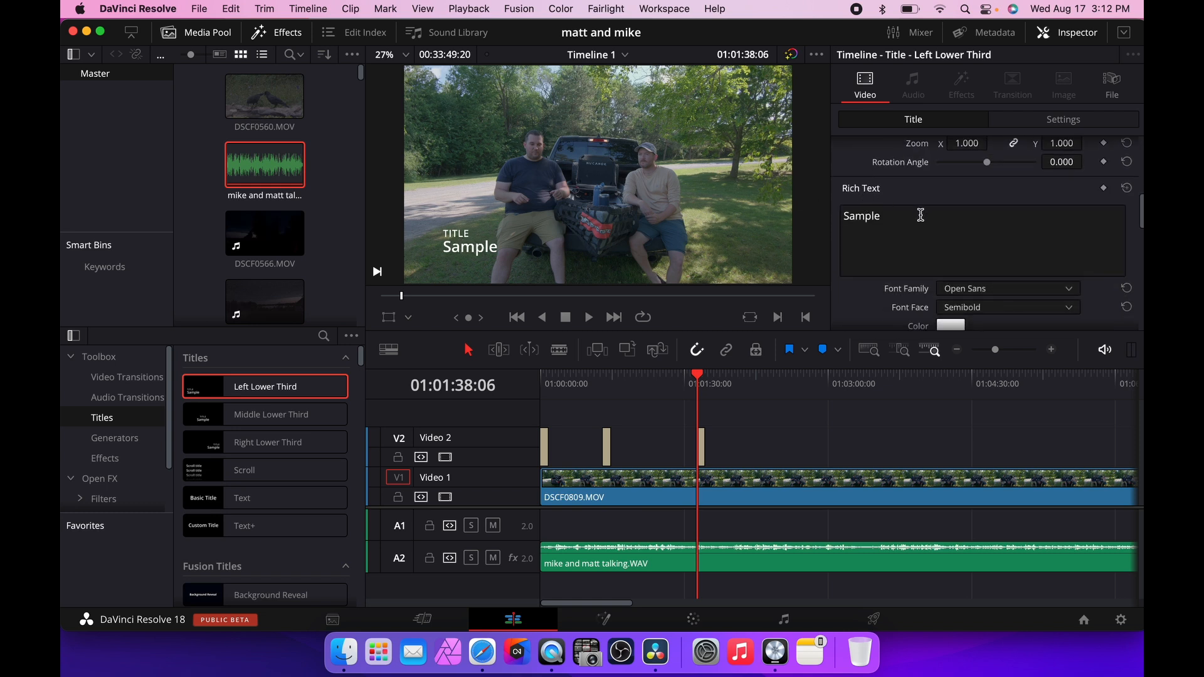
double_click(920, 215)
key(BackSpace)
Replace the TITLE text with three lines: TEXT TEST, test again, test one more time.
scroll(893, 226, up, 5)
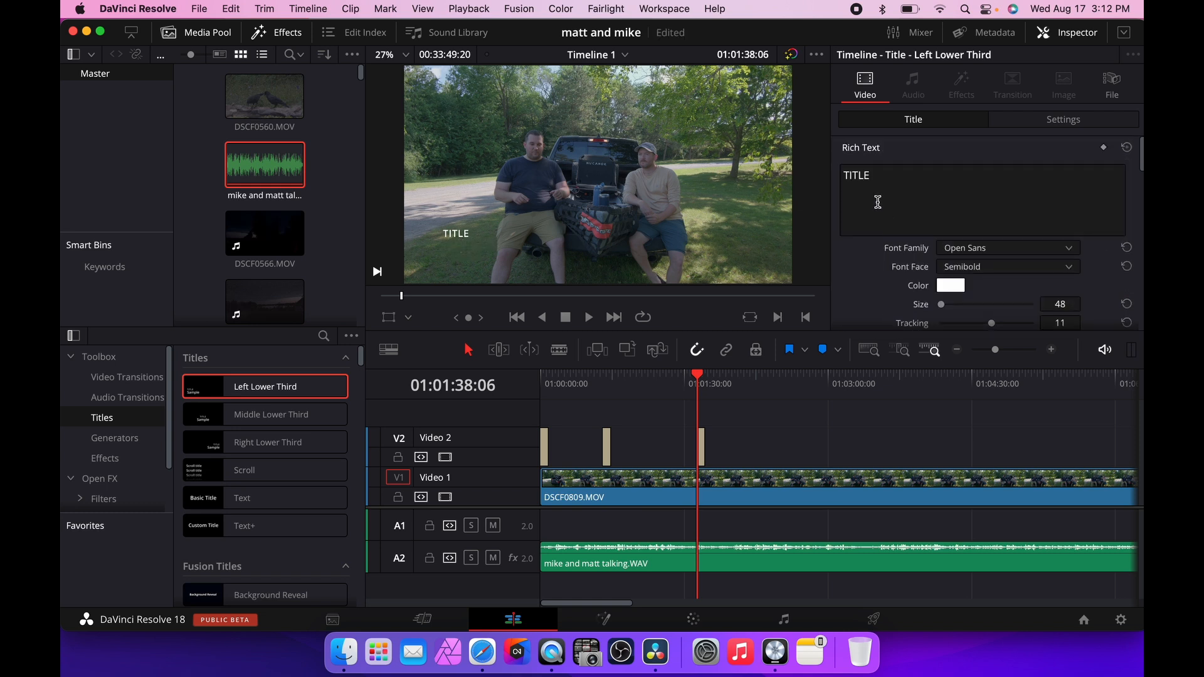
drag(883, 180, 821, 175)
text(TEX)
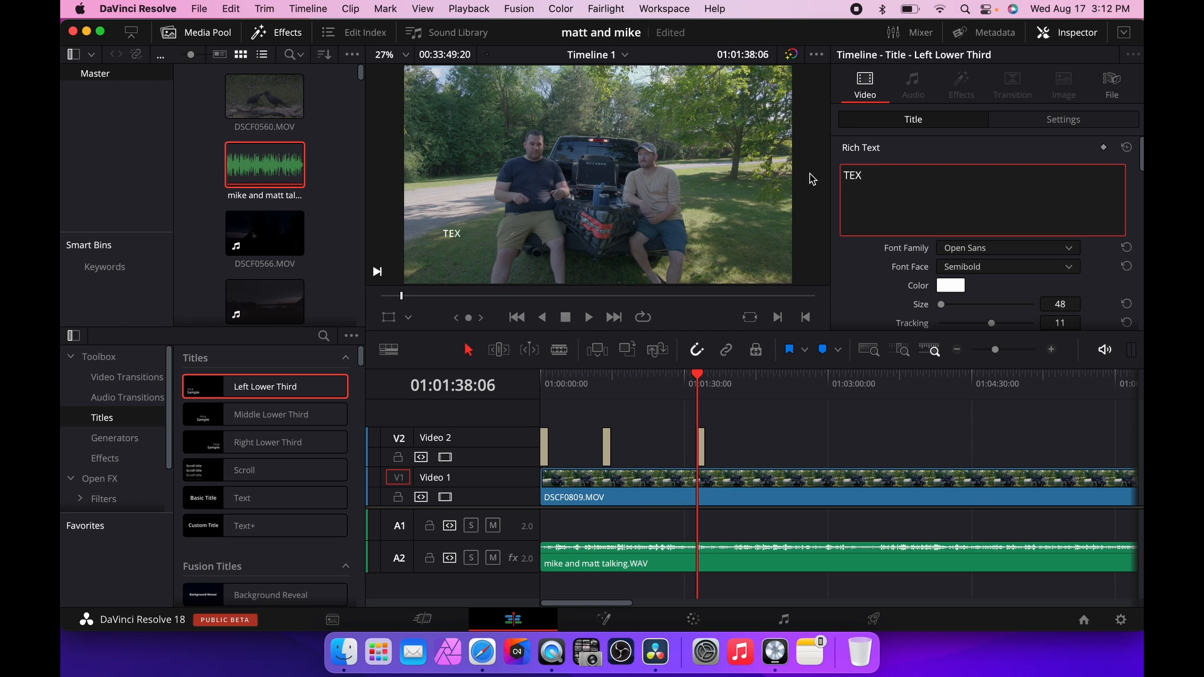
text(T TEST )
text(test again)
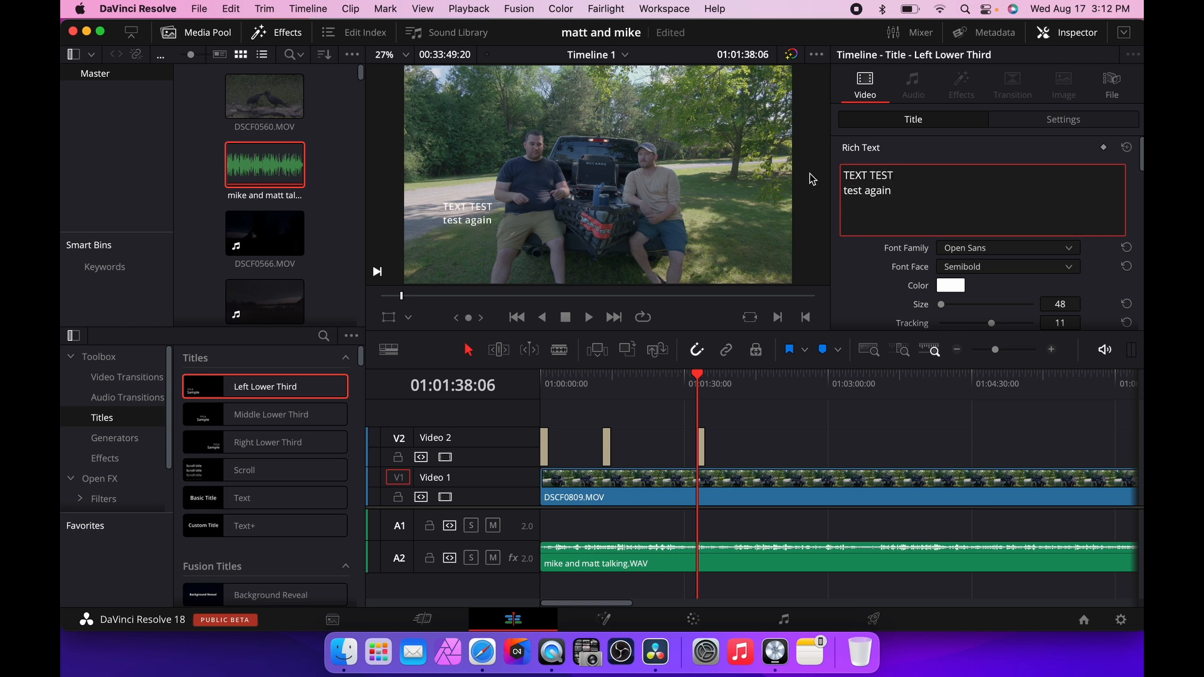
text( test one more time)
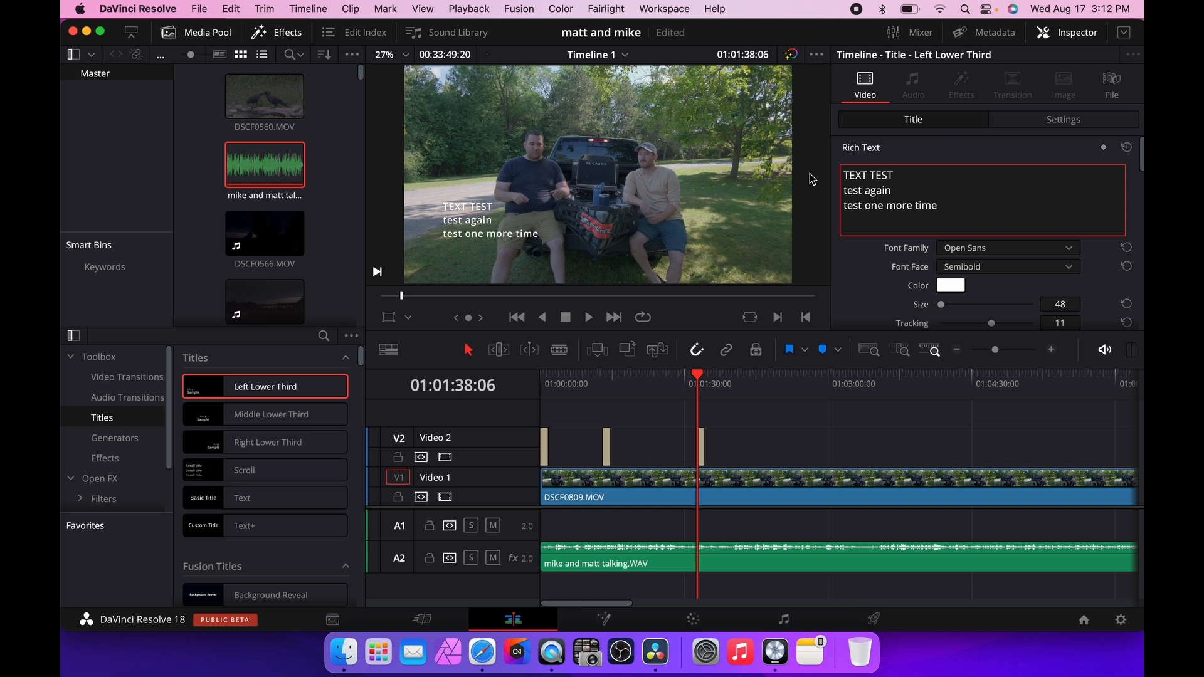
Set the lower third's text colour to a coral red.
click(955, 286)
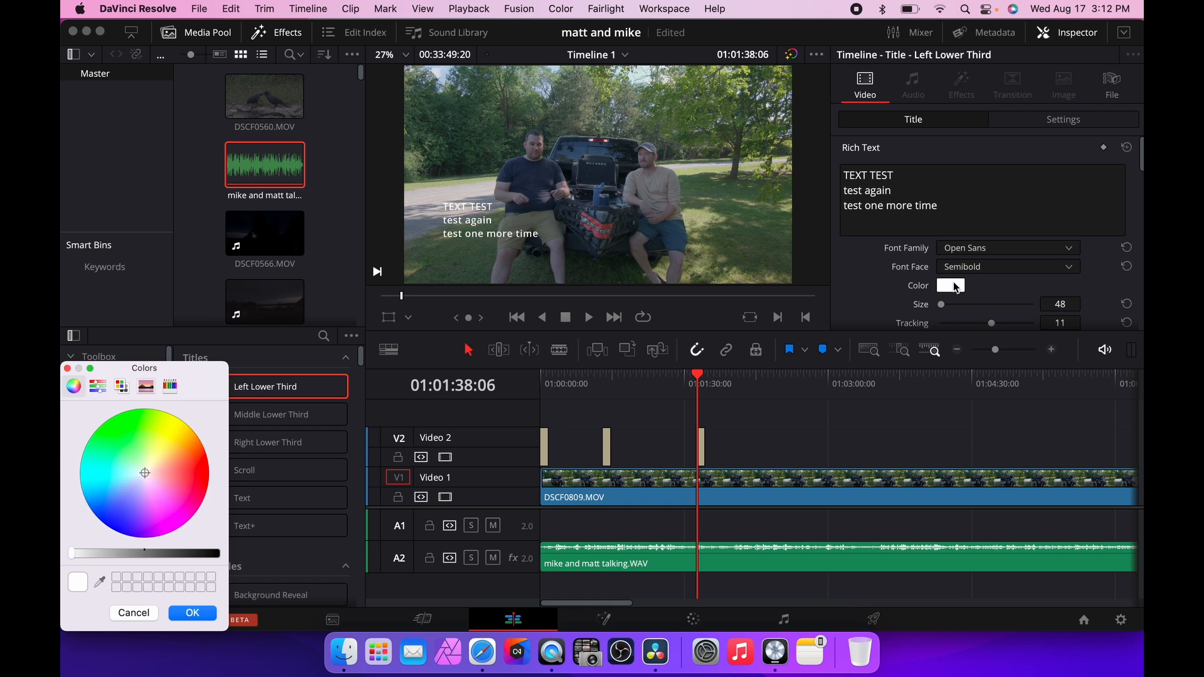
drag(146, 476, 182, 472)
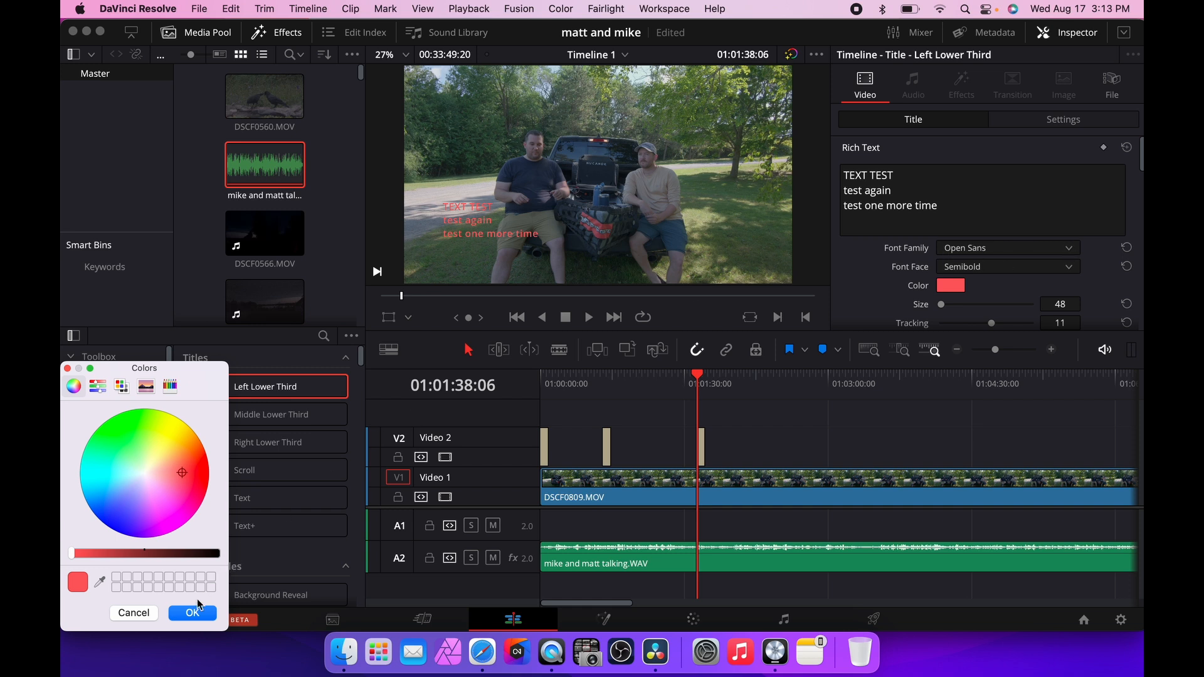
click(193, 612)
Change the title font family to Impact with the Regular face.
click(1069, 251)
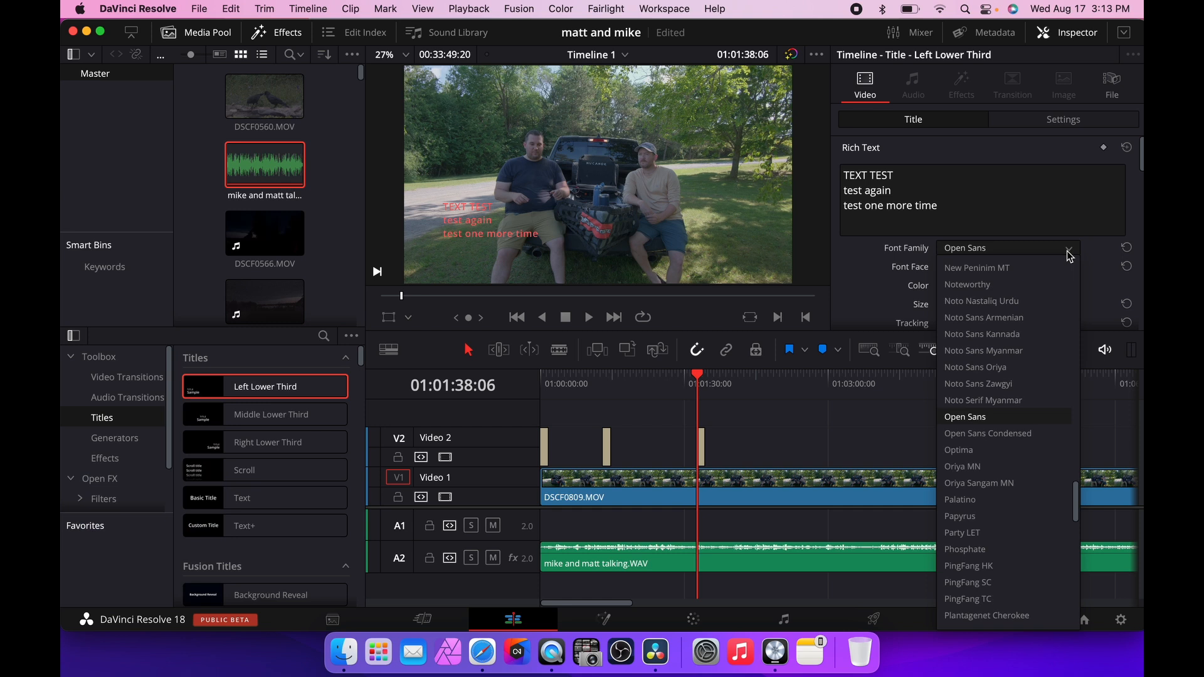
key(i)
key(Return)
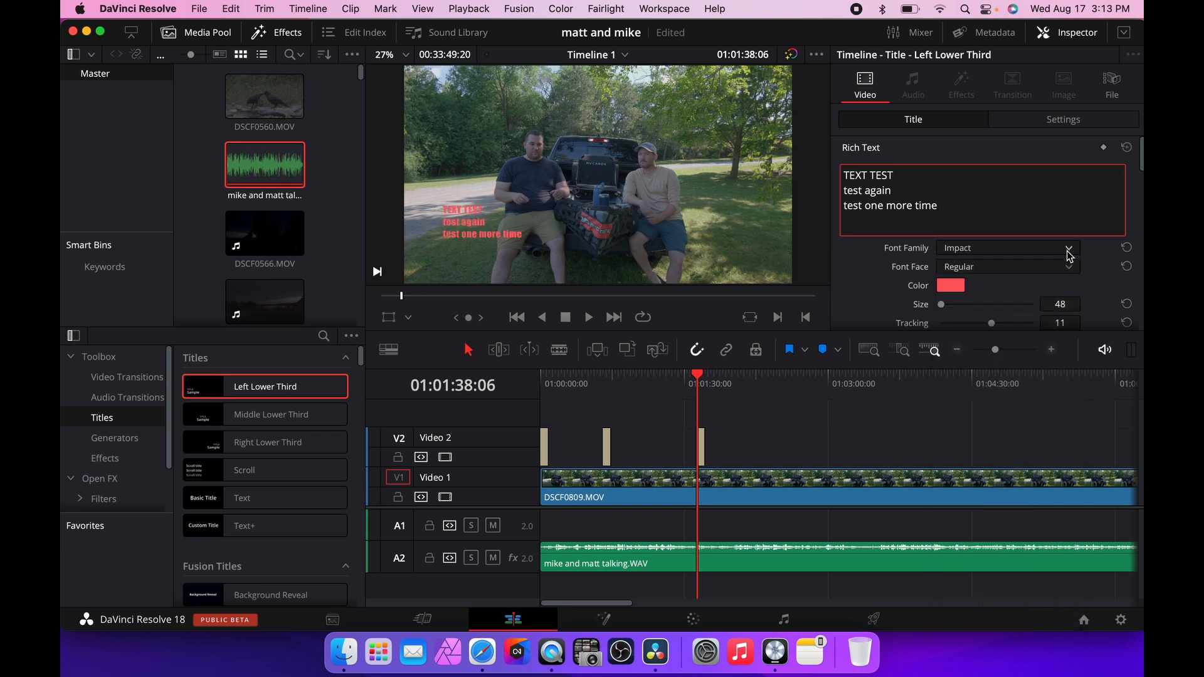
click(1070, 269)
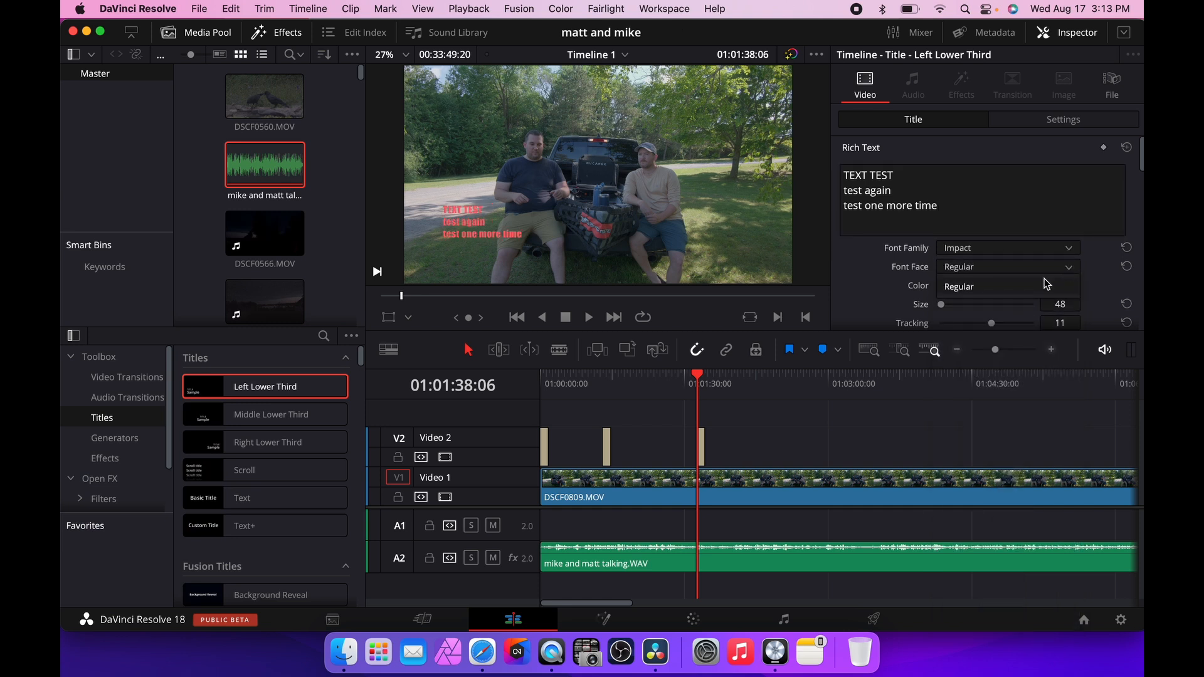
click(1056, 289)
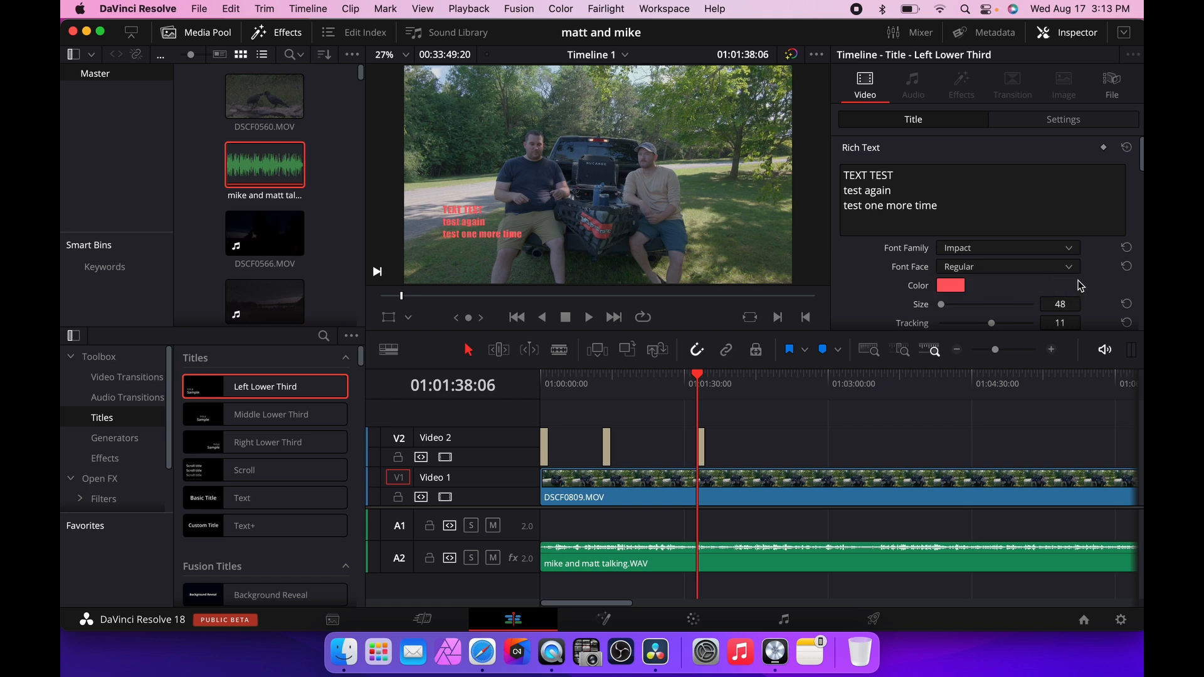
Increase the title text size to 201.
scroll(1078, 286, down, 1)
drag(951, 293, 947, 295)
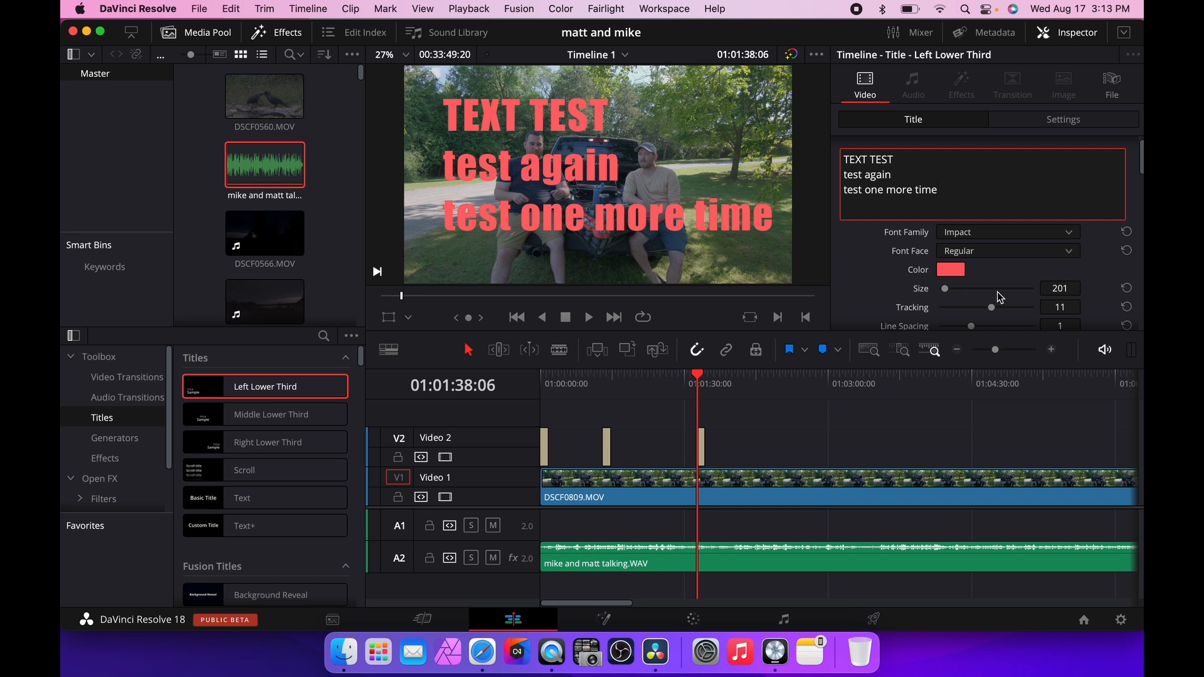
Move the title to position X 333, Y 210.
scroll(1022, 284, down, 9)
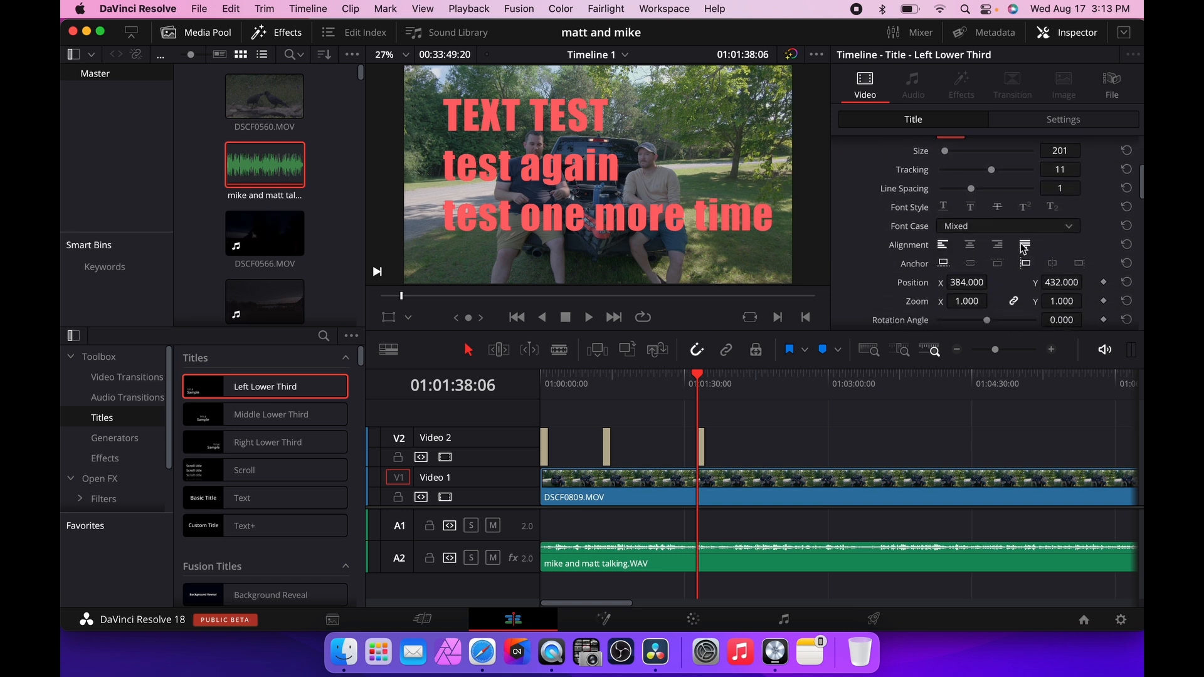
scroll(1035, 263, down, 2)
mouse_move(1065, 250)
mouse_down()
mouse_move(1088, 250)
mouse_move(1068, 249)
mouse_up()
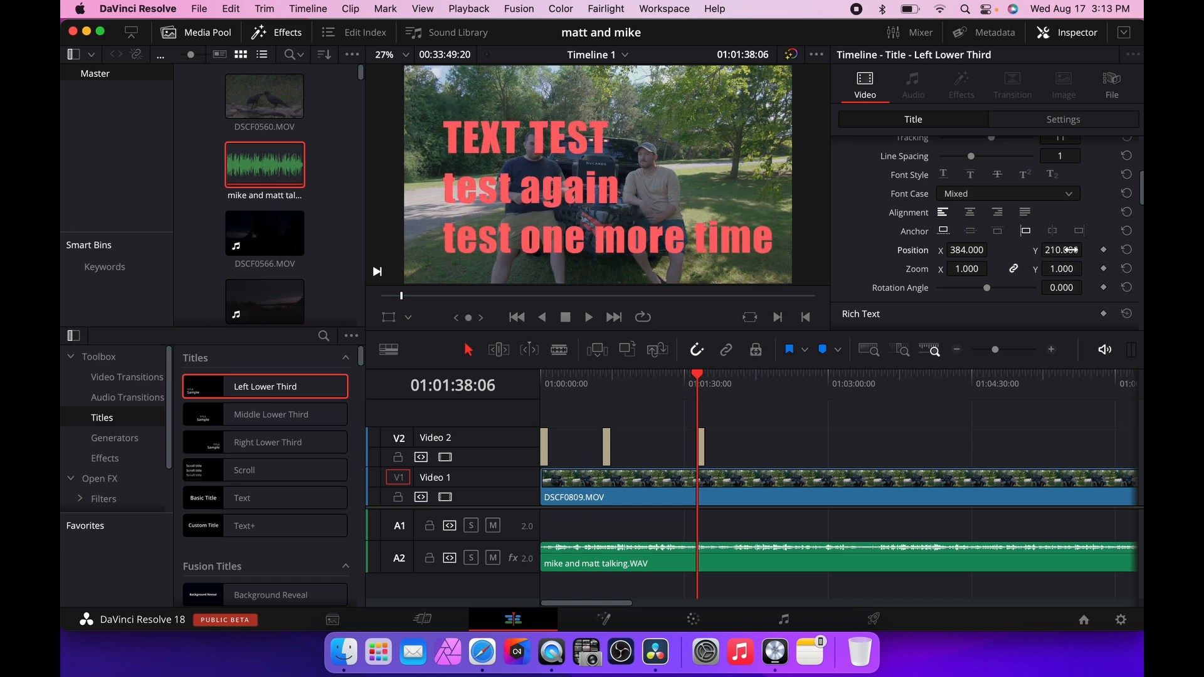
drag(992, 249, 966, 254)
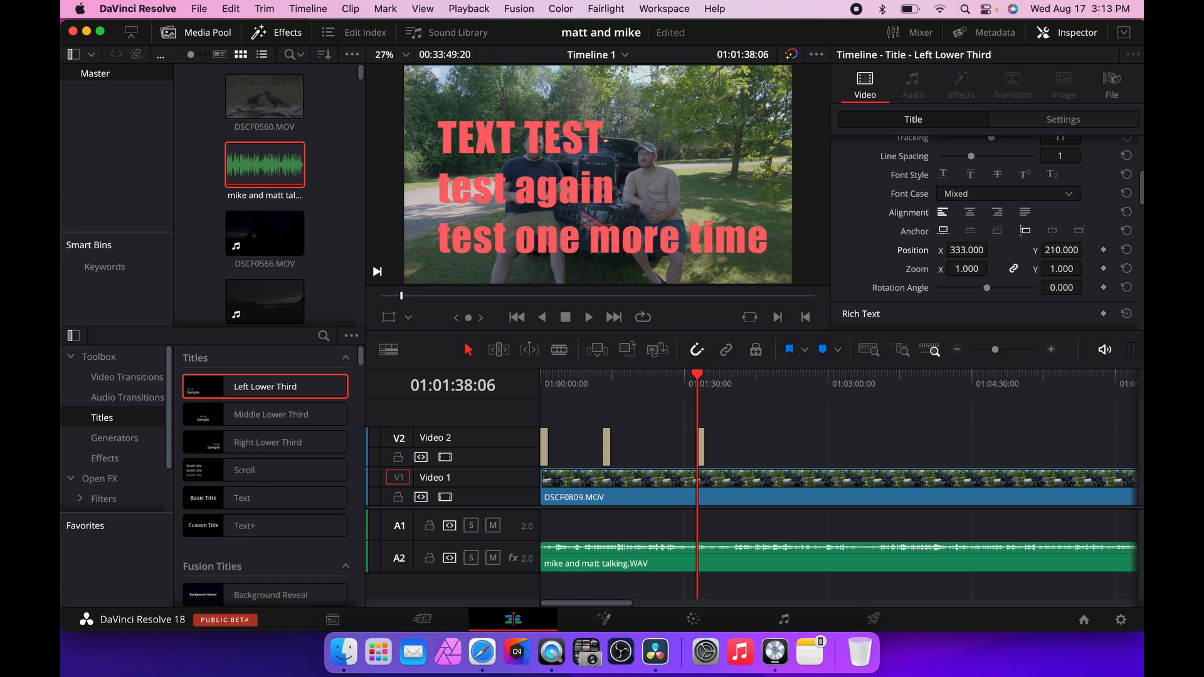
Rotate the title to a rotation angle of 10.
drag(1062, 287, 1098, 287)
scroll(1074, 285, down, 1)
scroll(1074, 285, down, 4)
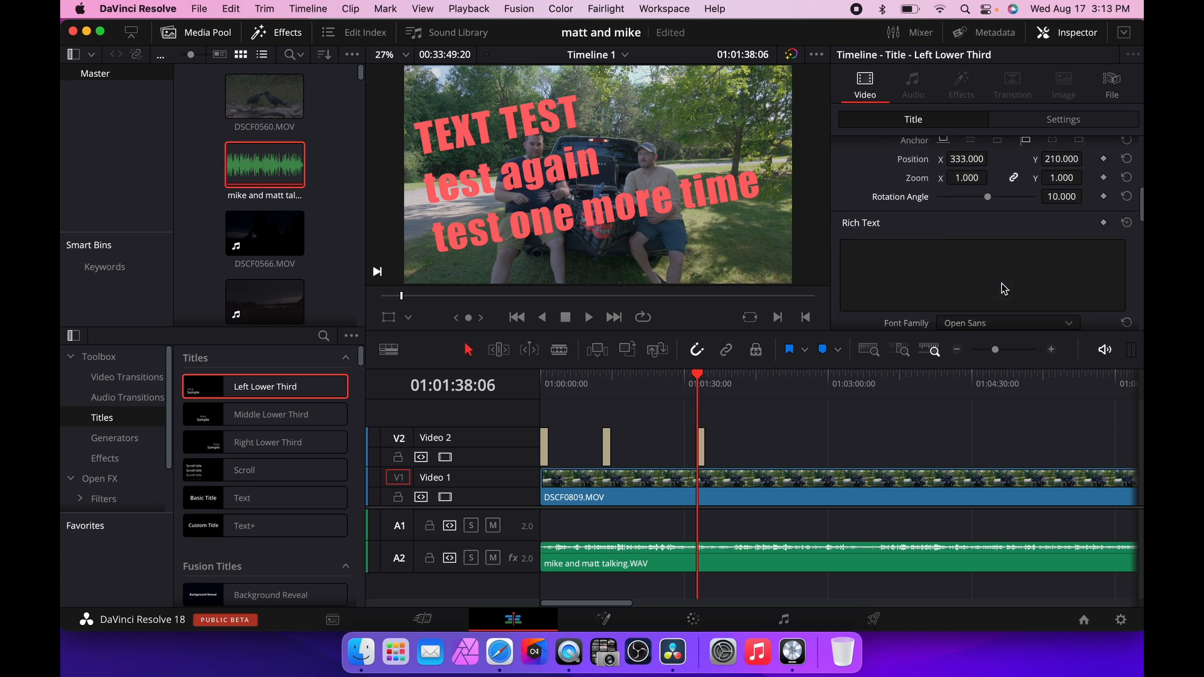
Play back the styled lower third around its position and preview it in full screen.
click(681, 381)
key(space)
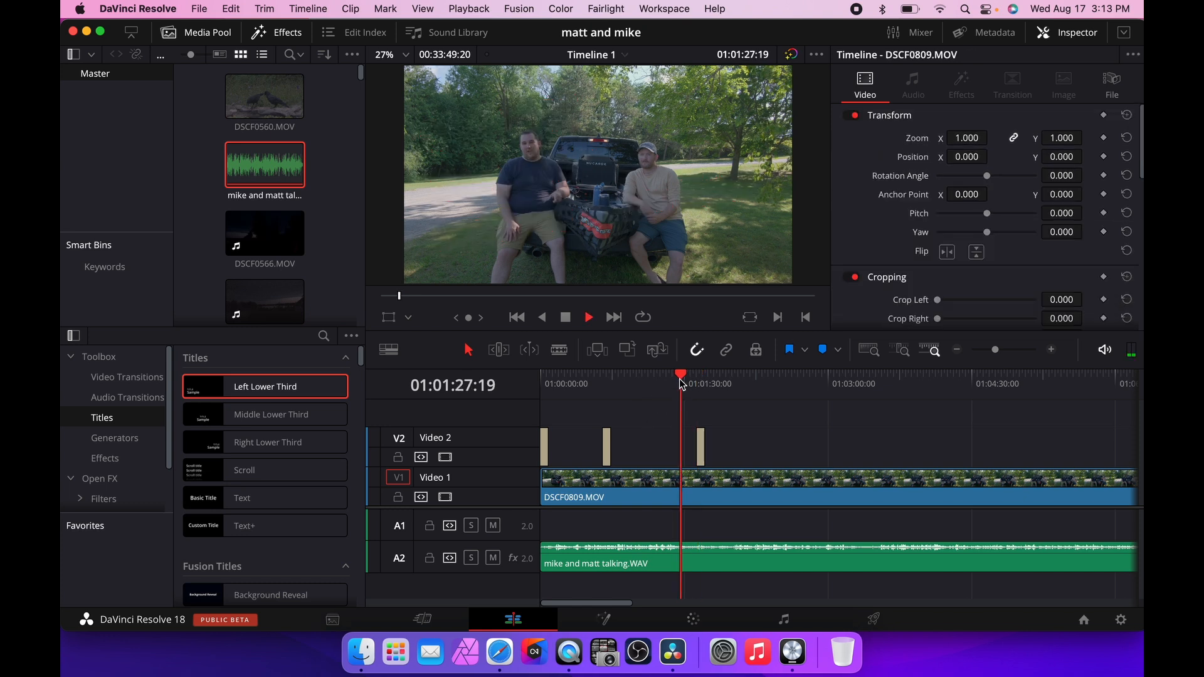
key(f)
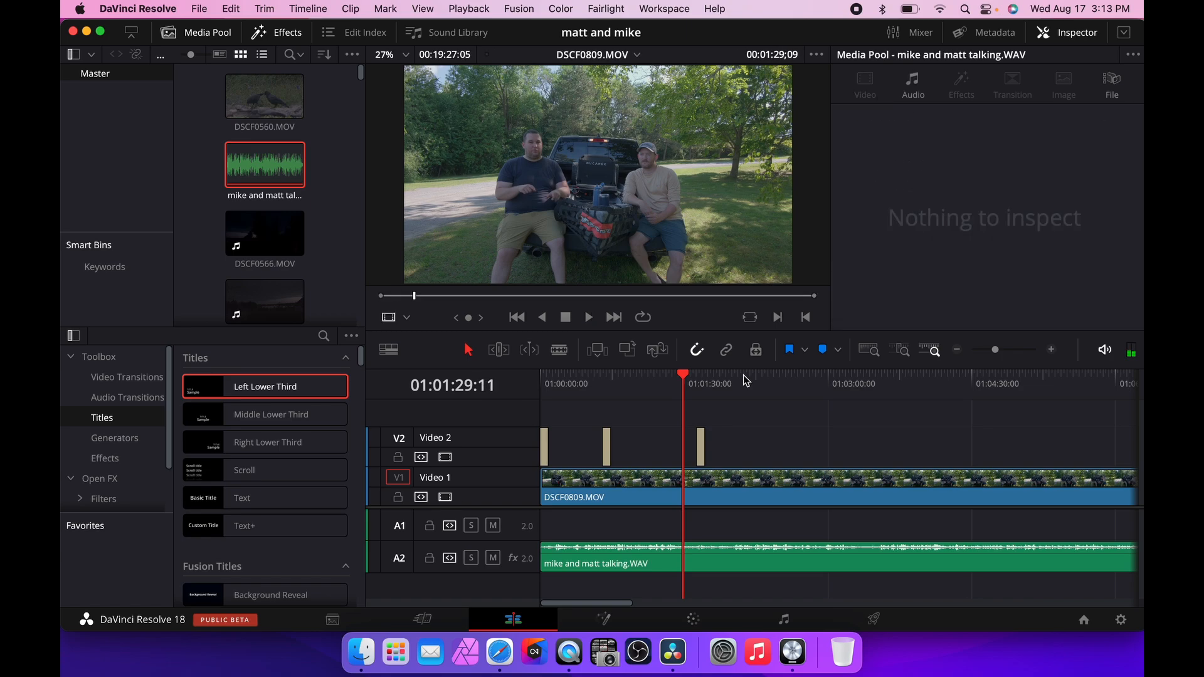
key(super+f)
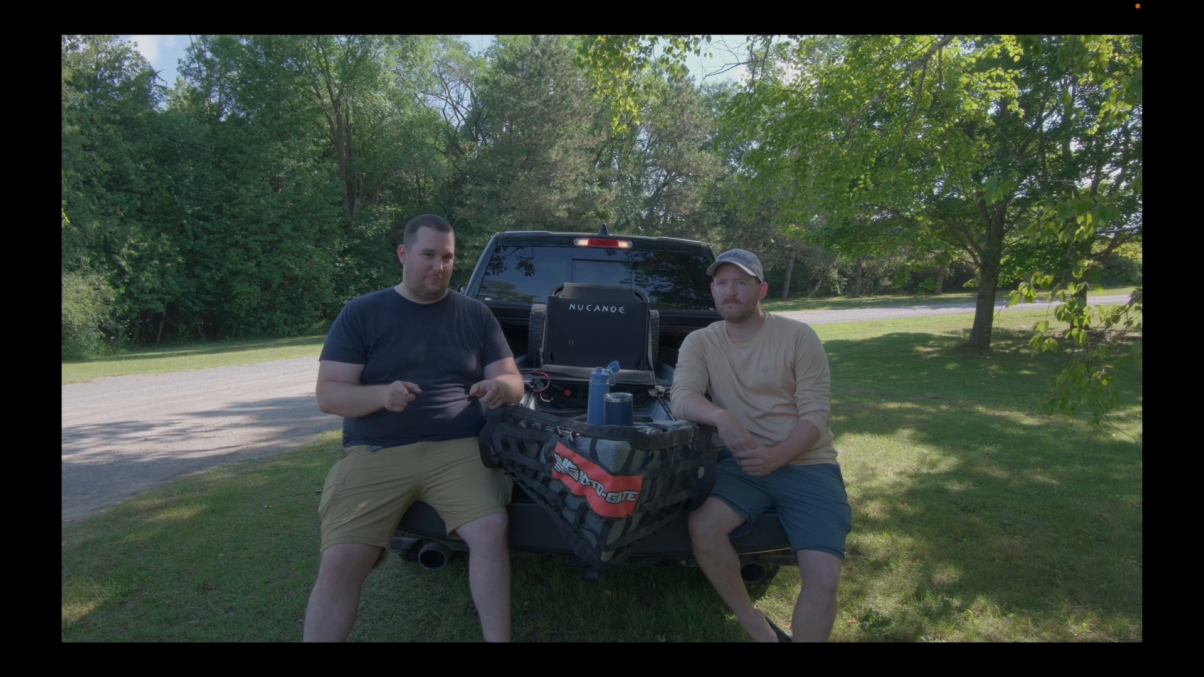
key(Escape)
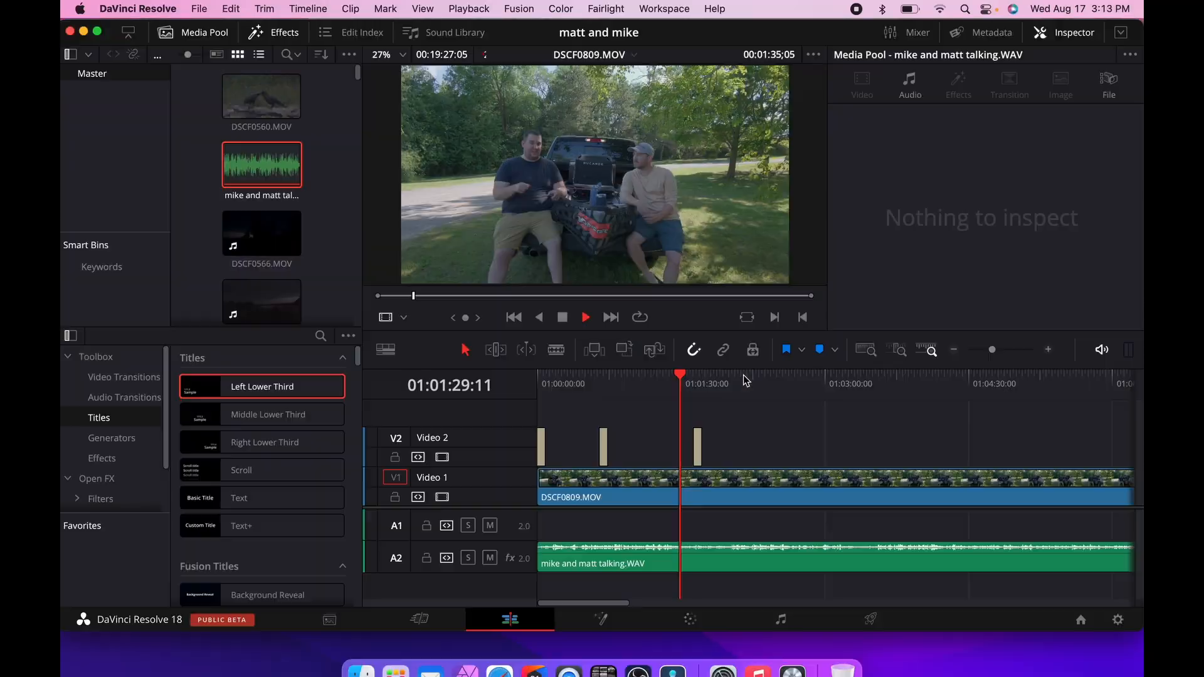
click(695, 380)
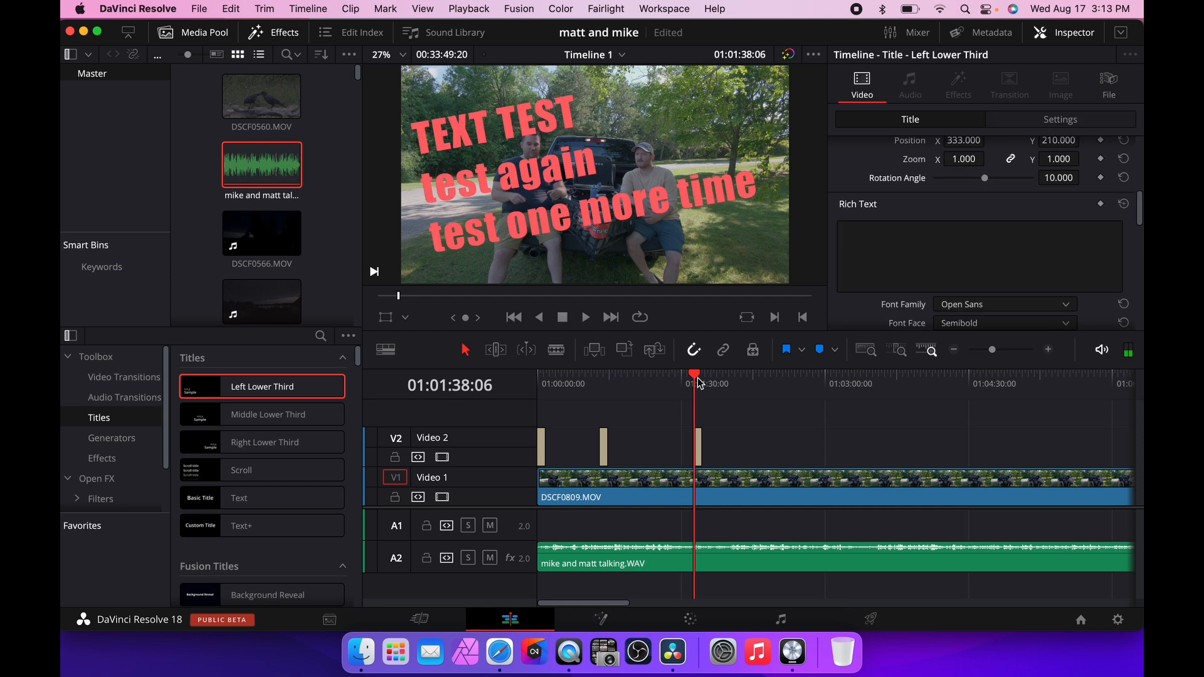
click(1049, 350)
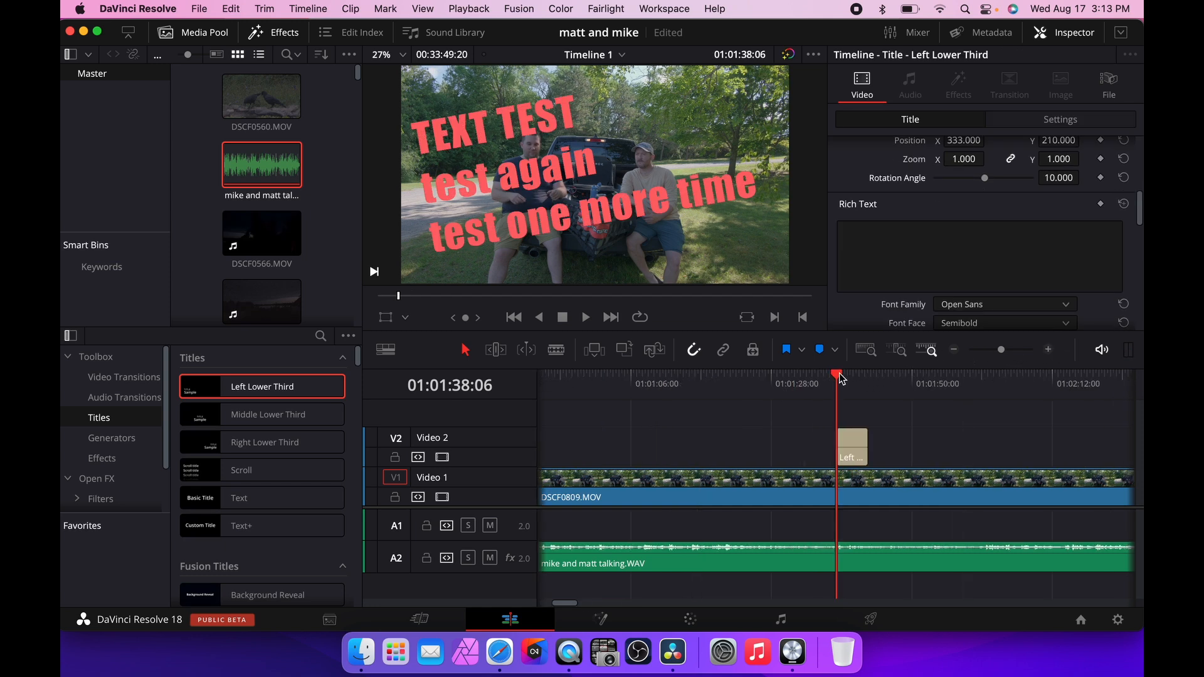
drag(841, 378, 824, 378)
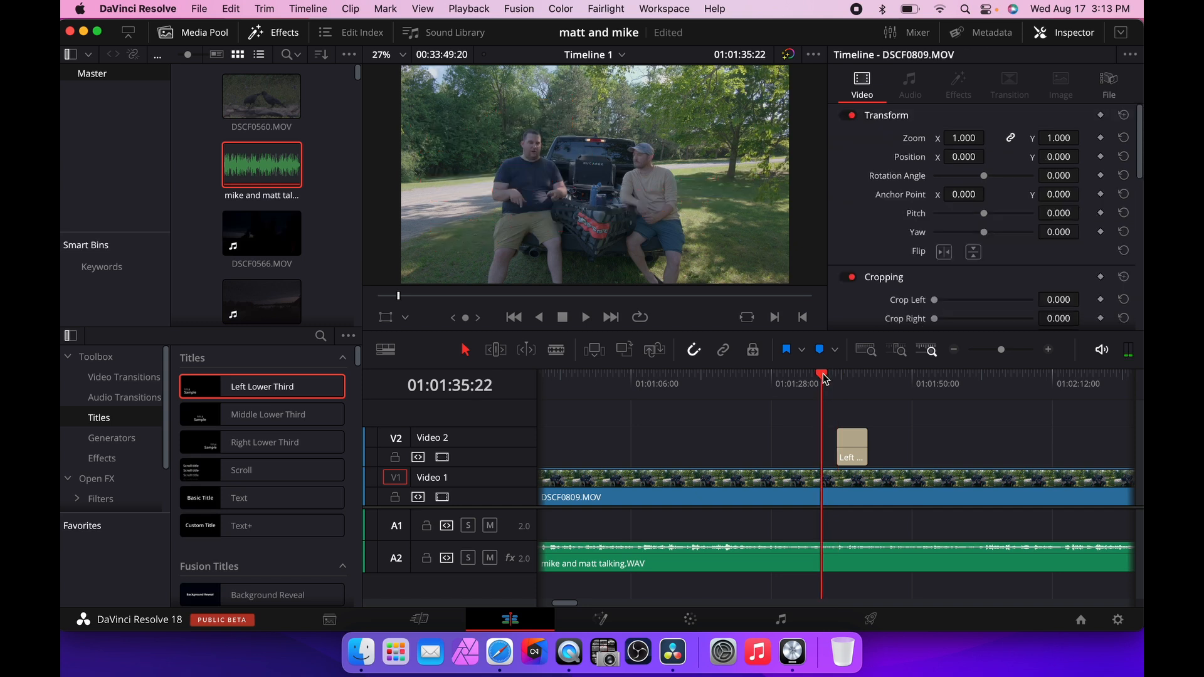
key(space)
key(super+f)
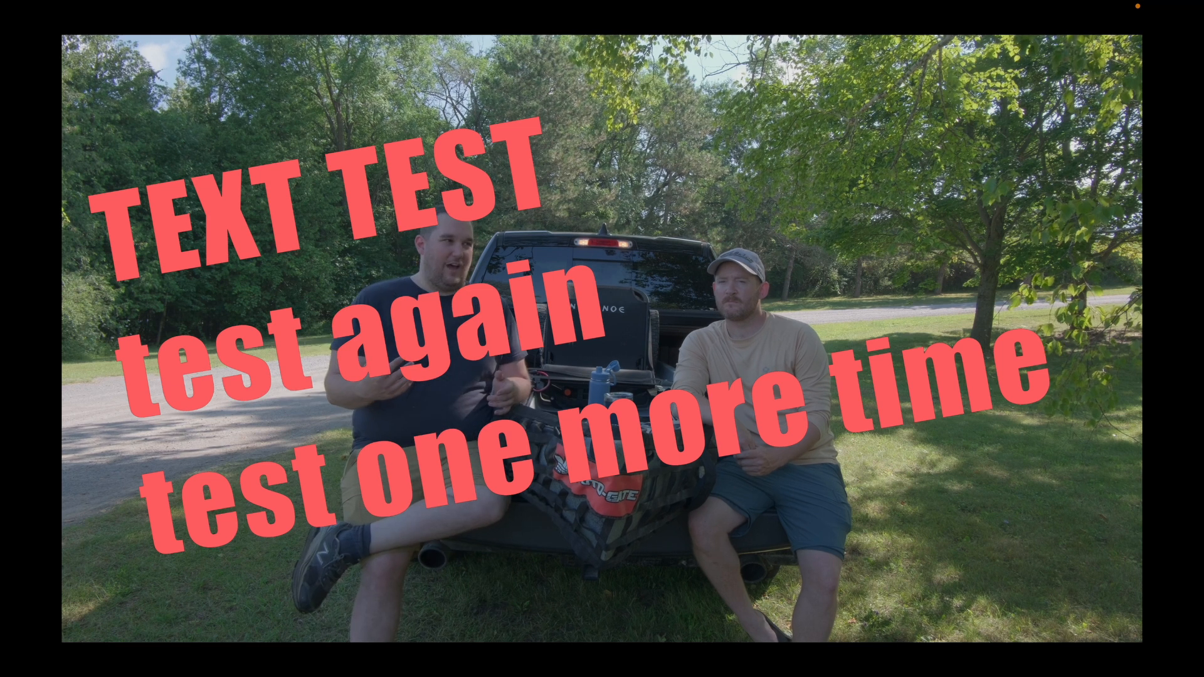
key(Escape)
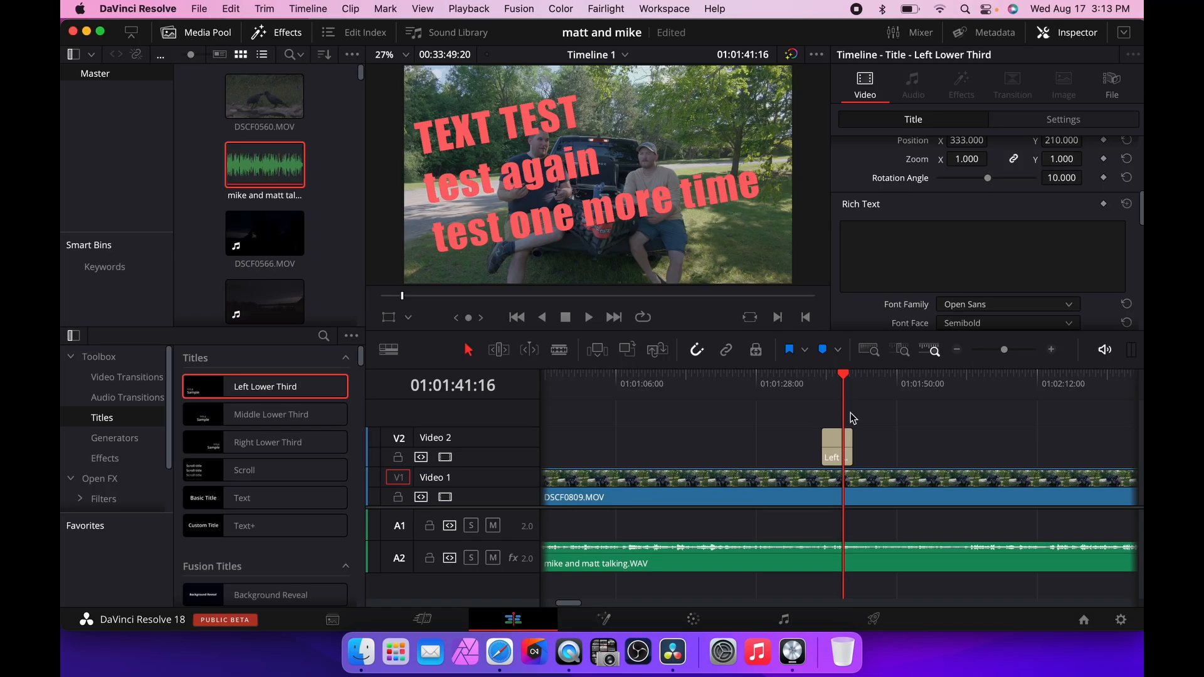
Delete the Left Lower Third title from Video 2.
click(840, 448)
key(Delete)
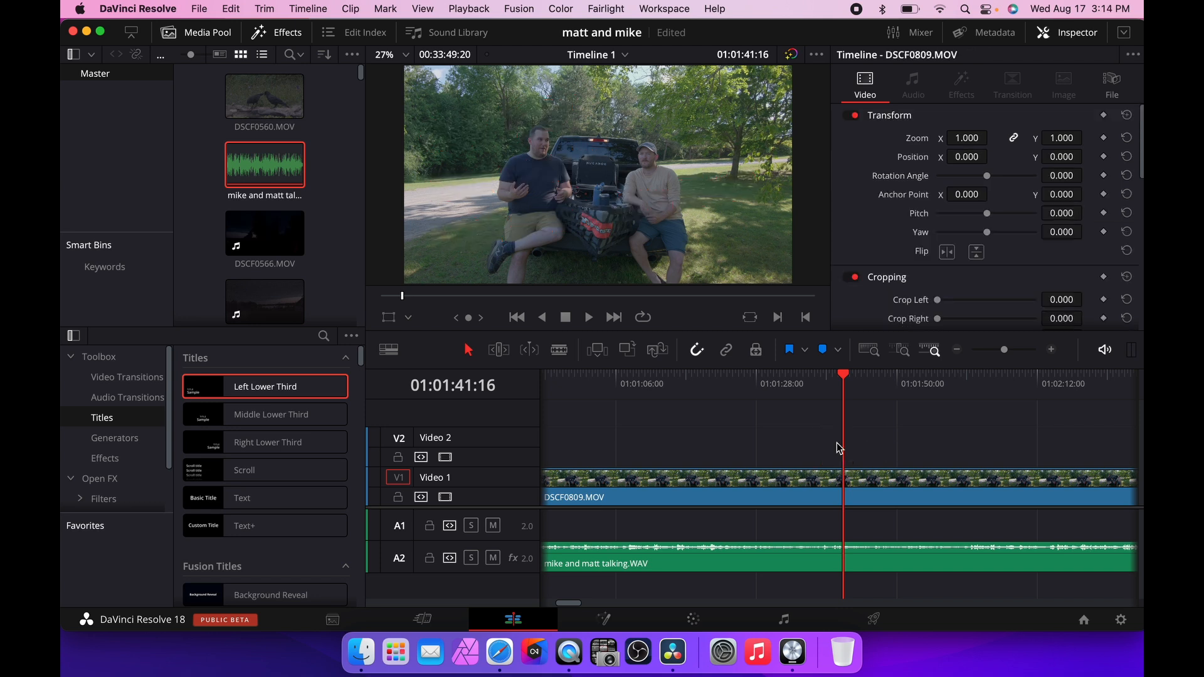
Browse the Fusion Titles list and switch between the Fusion and Edit pages.
scroll(302, 411, down, 2)
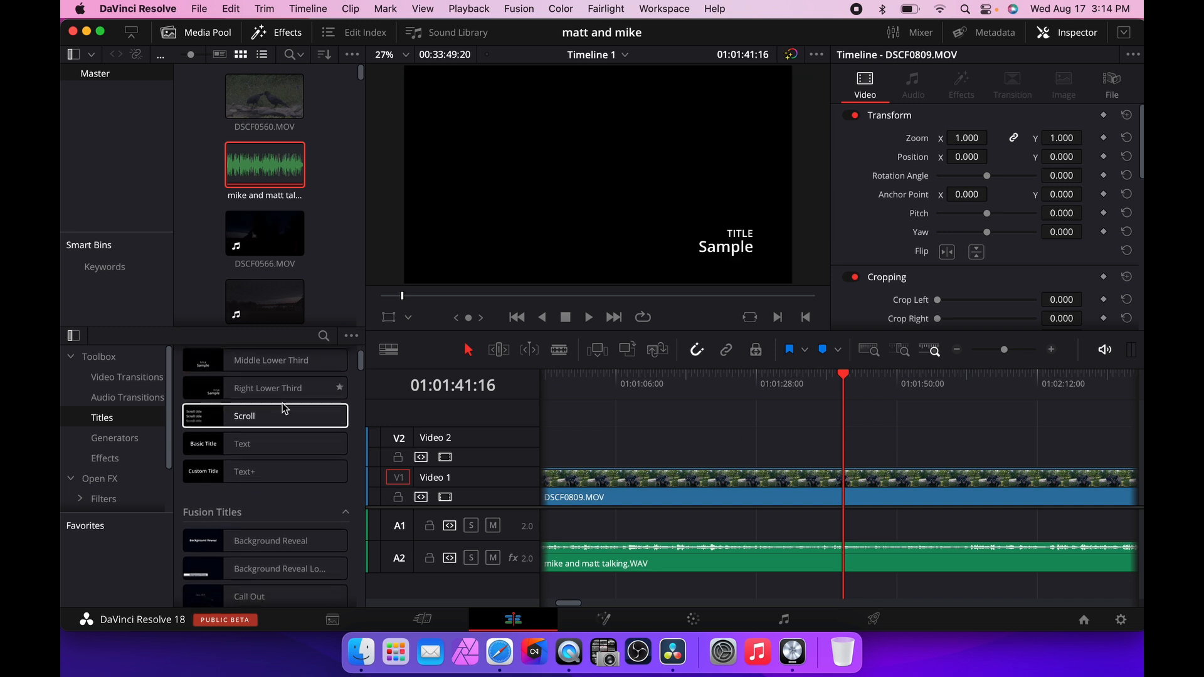
scroll(286, 409, down, 2)
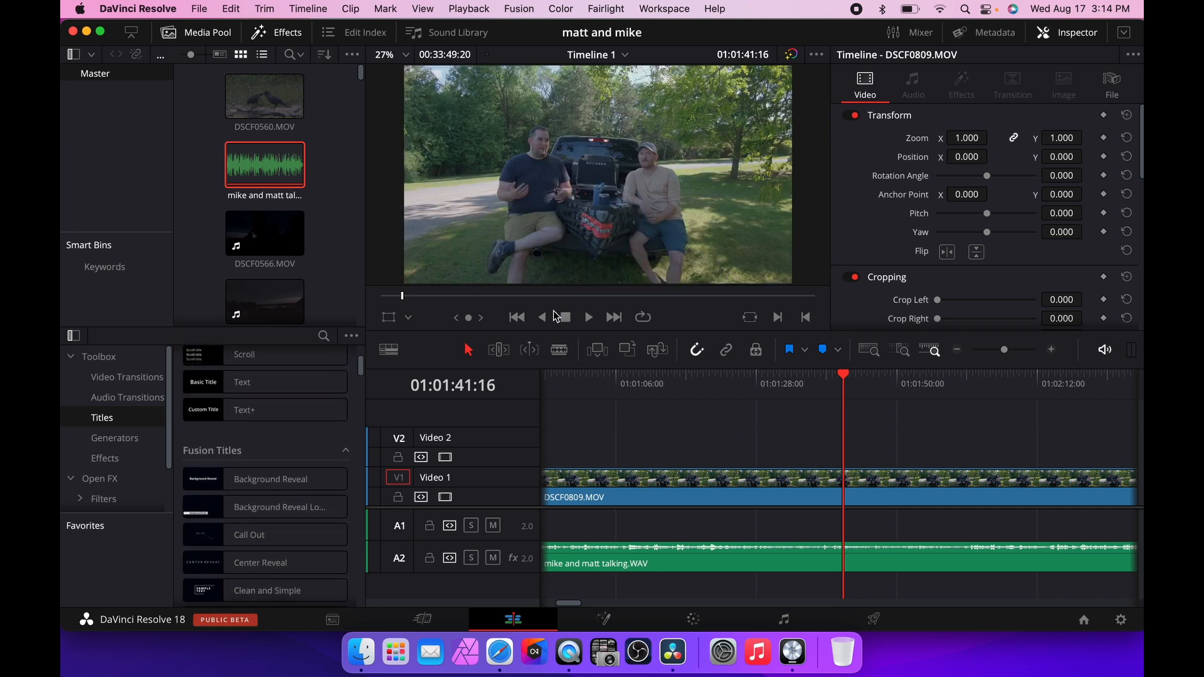
scroll(281, 429, down, 8)
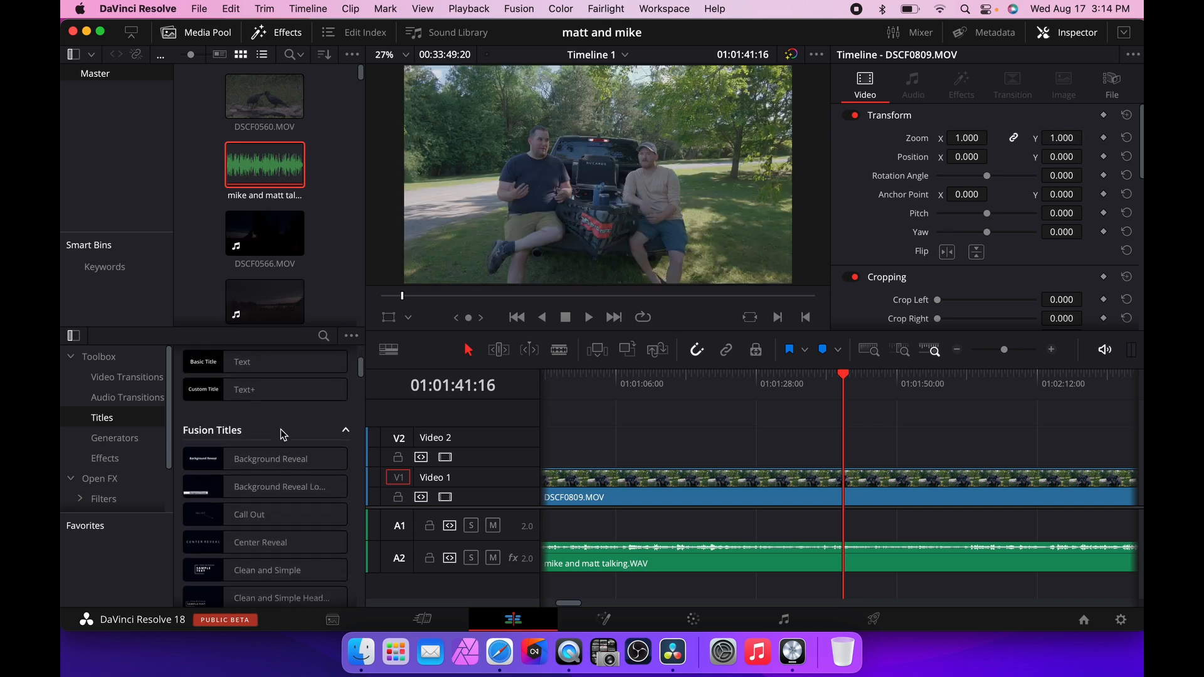
scroll(280, 430, down, 2)
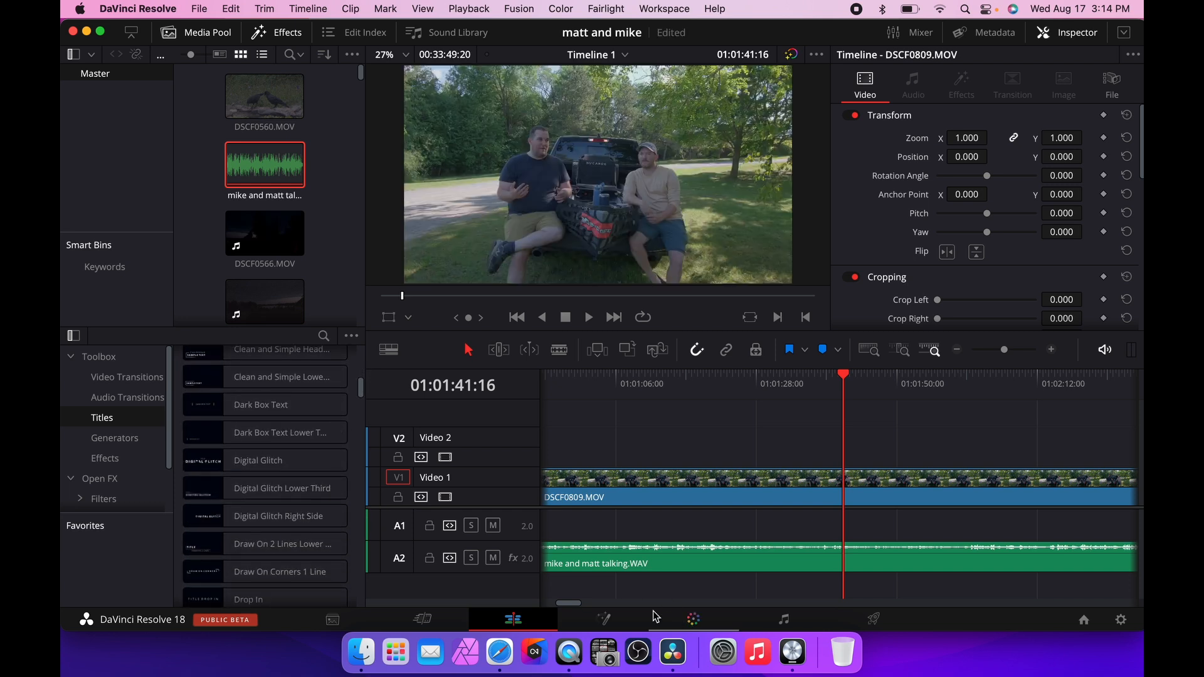
click(604, 619)
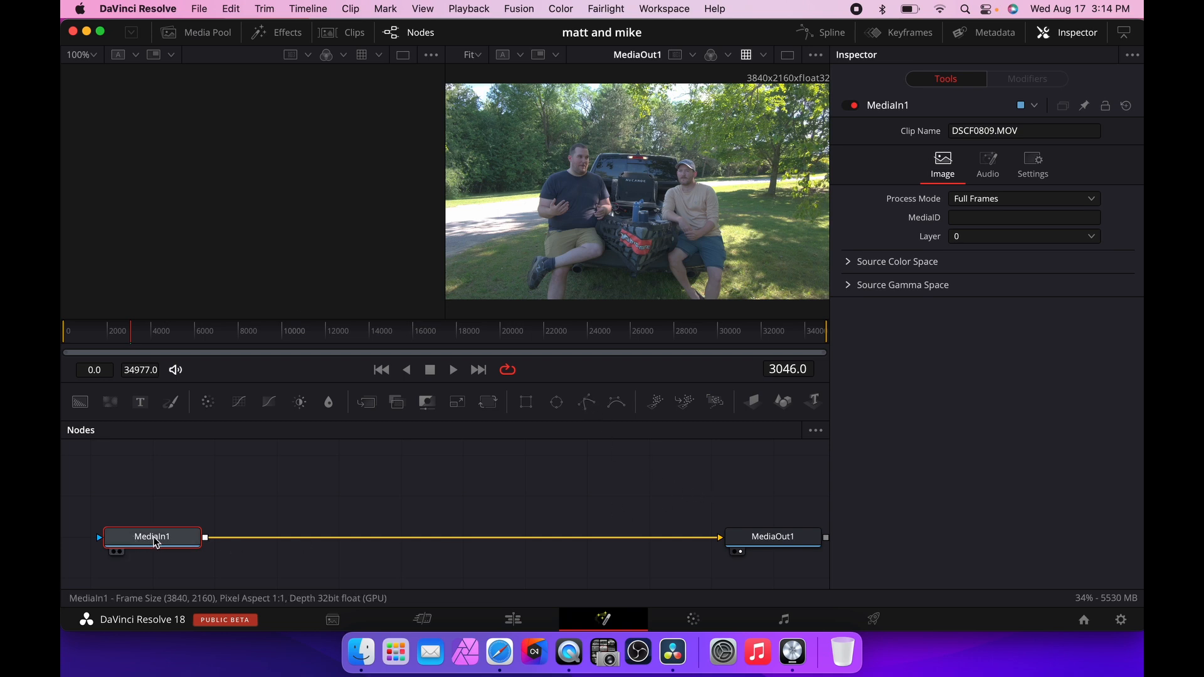
click(514, 619)
scroll(703, 431, left, 5)
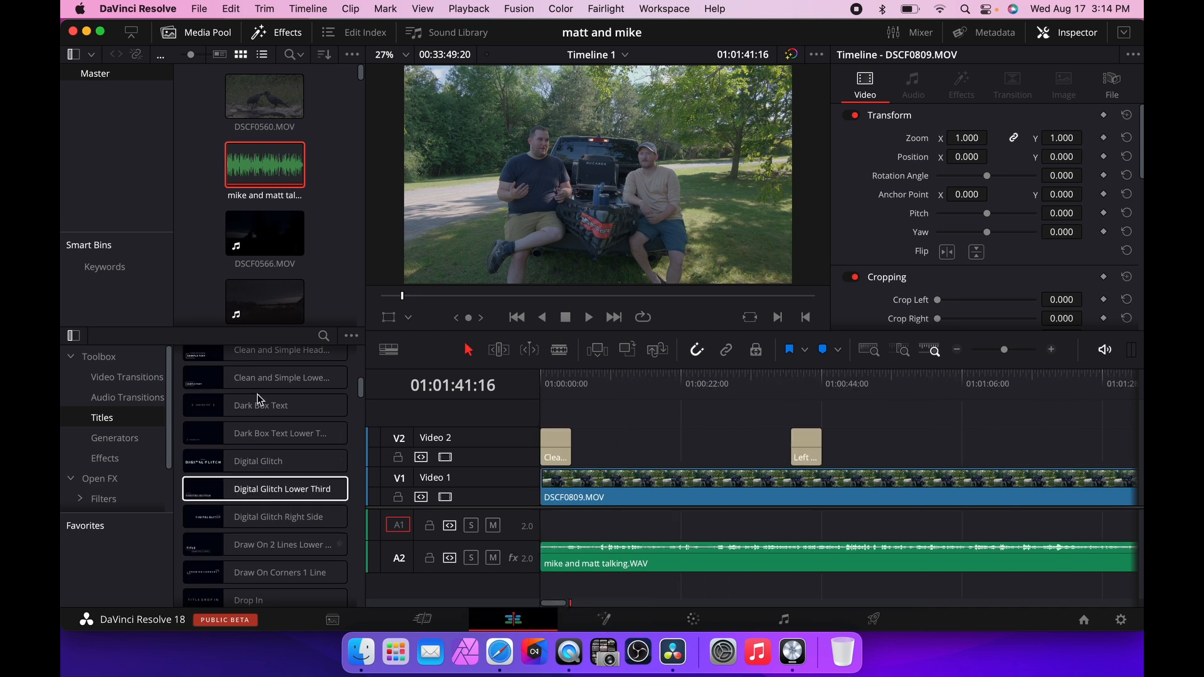
click(593, 619)
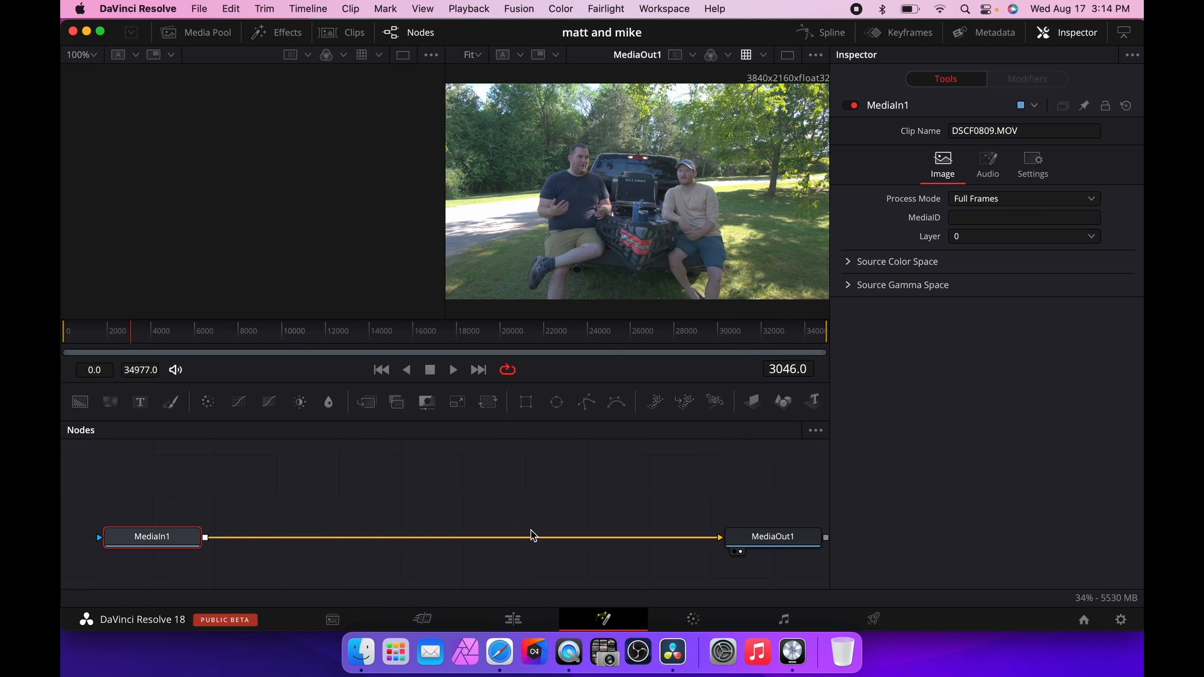
click(513, 619)
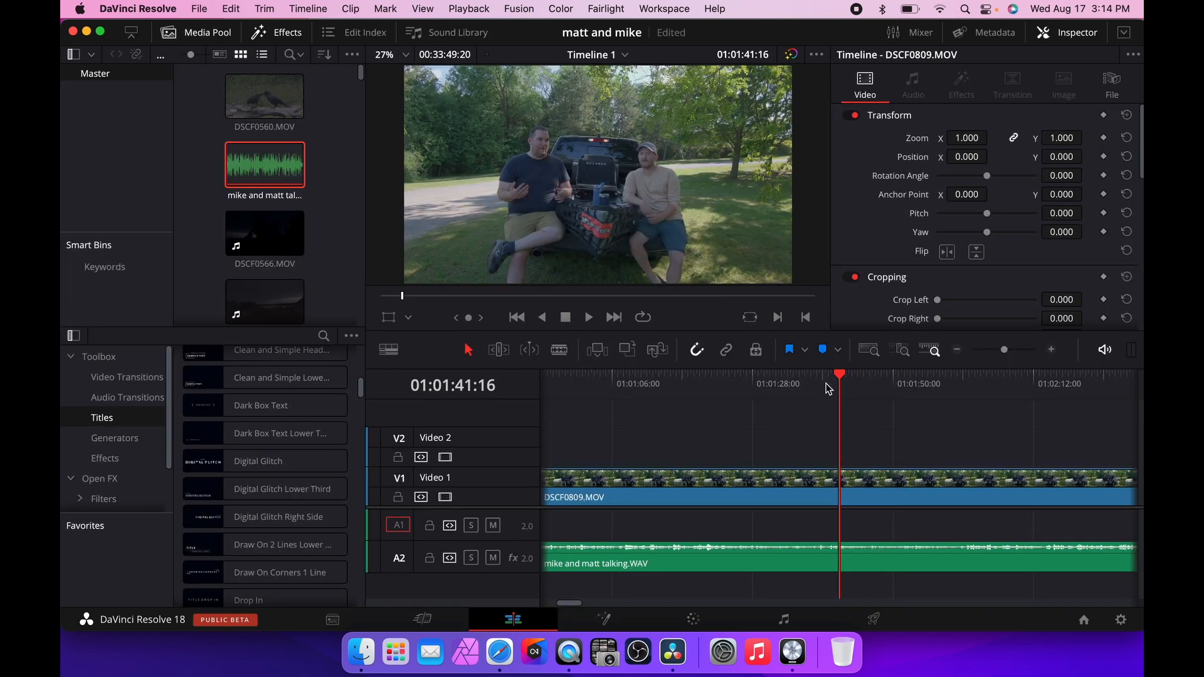
Return the playhead to the timeline start and play the edit from the beginning.
scroll(768, 414, left, 10)
click(542, 379)
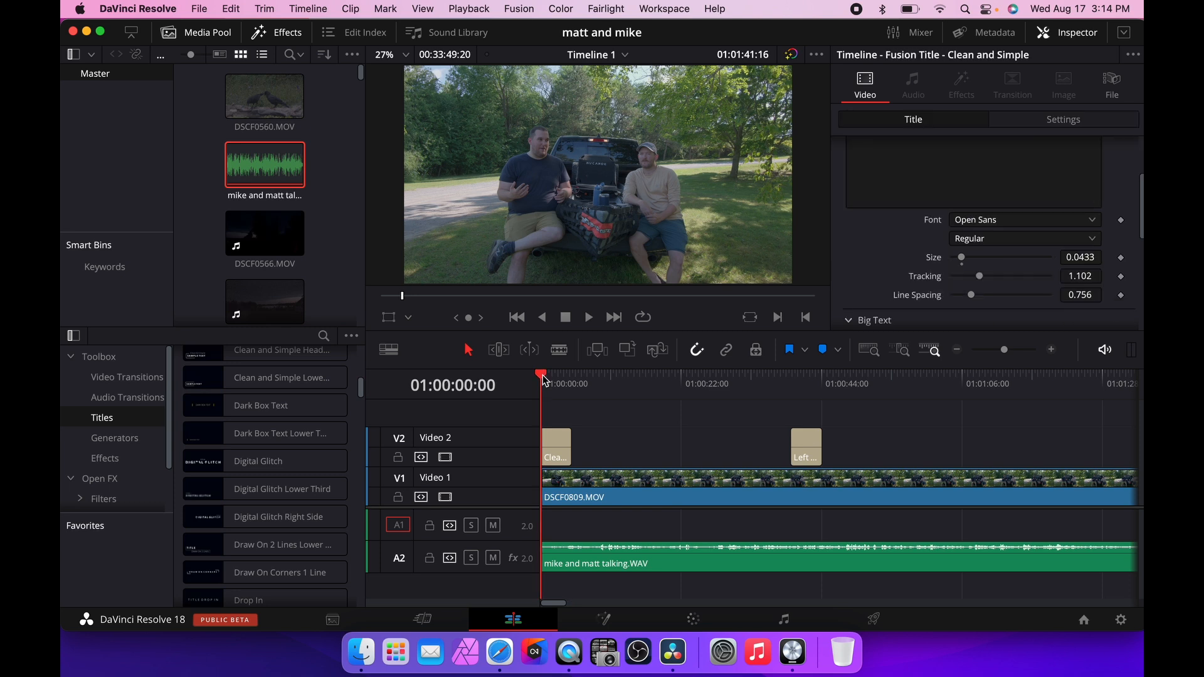
key(space)
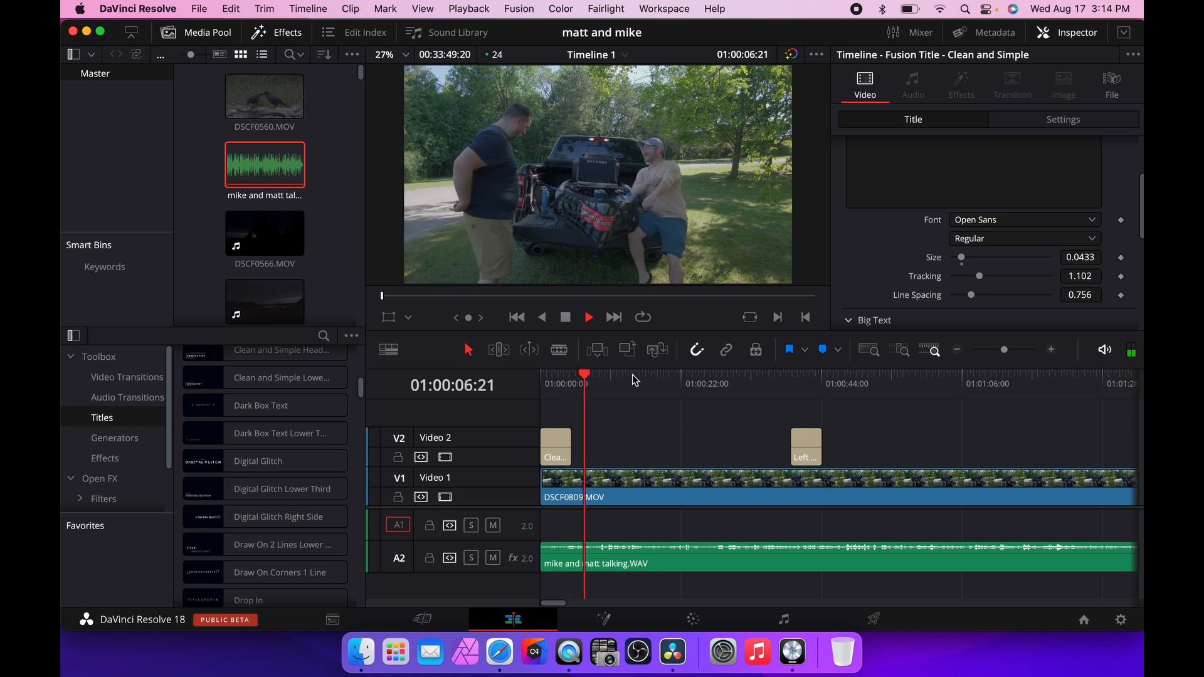
key(space)
Enlarge the height of the Audio 2 track in the timeline.
click(621, 485)
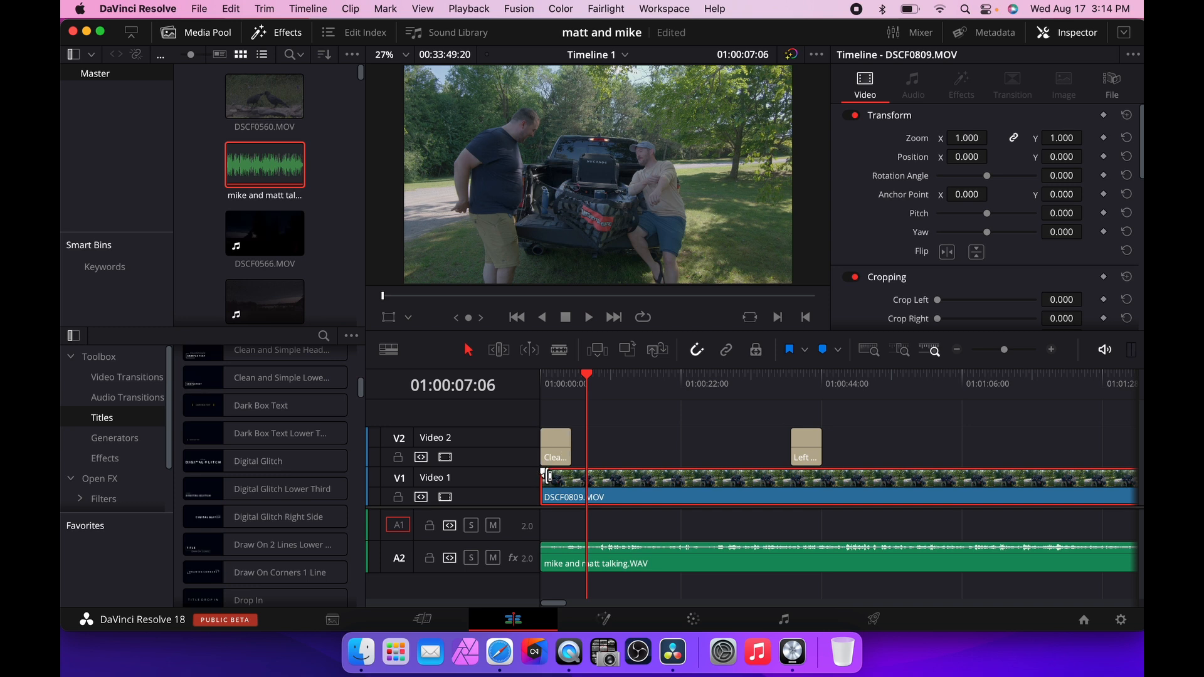
drag(543, 473, 576, 471)
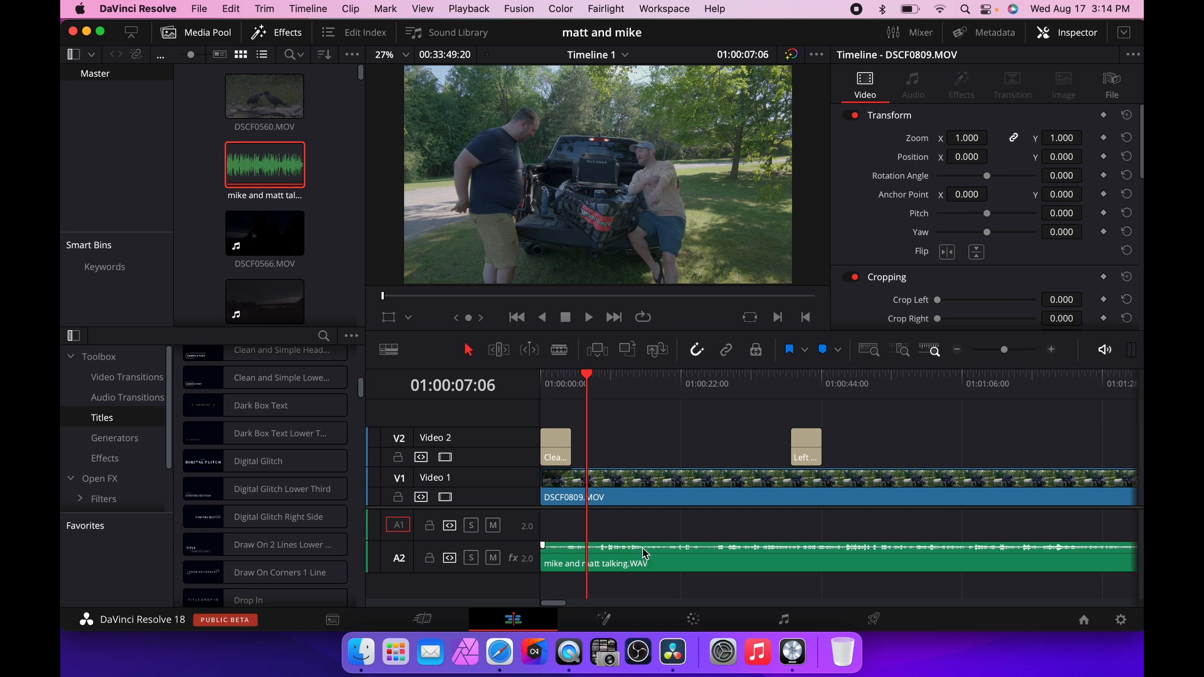
drag(645, 549, 645, 547)
drag(557, 544, 519, 541)
drag(486, 571, 484, 582)
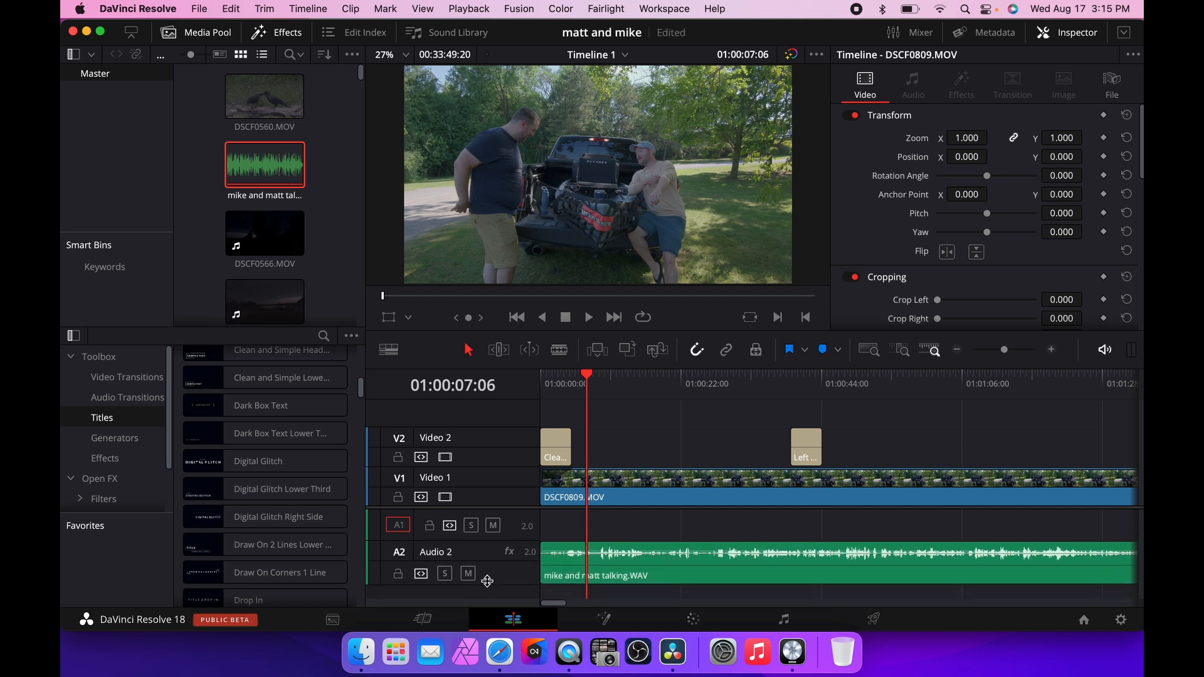
scroll(744, 506, right, 10)
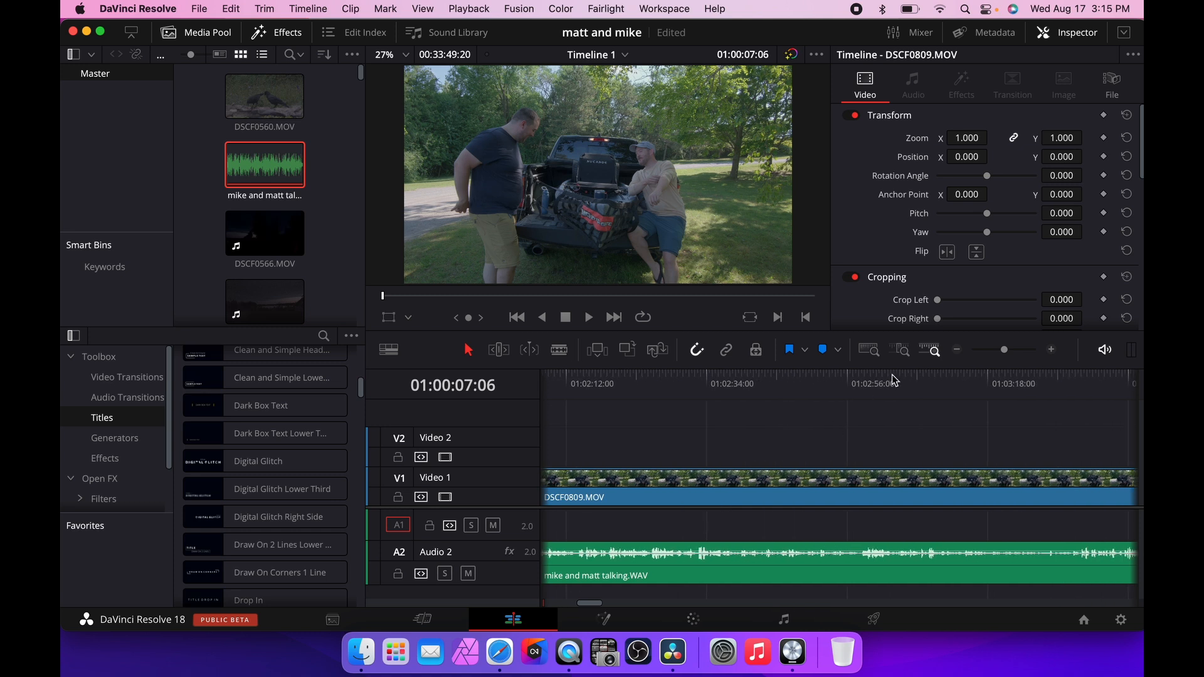
Zoom out and select the stray clips at the end of the timeline to examine them.
click(958, 348)
click(958, 349)
click(958, 349)
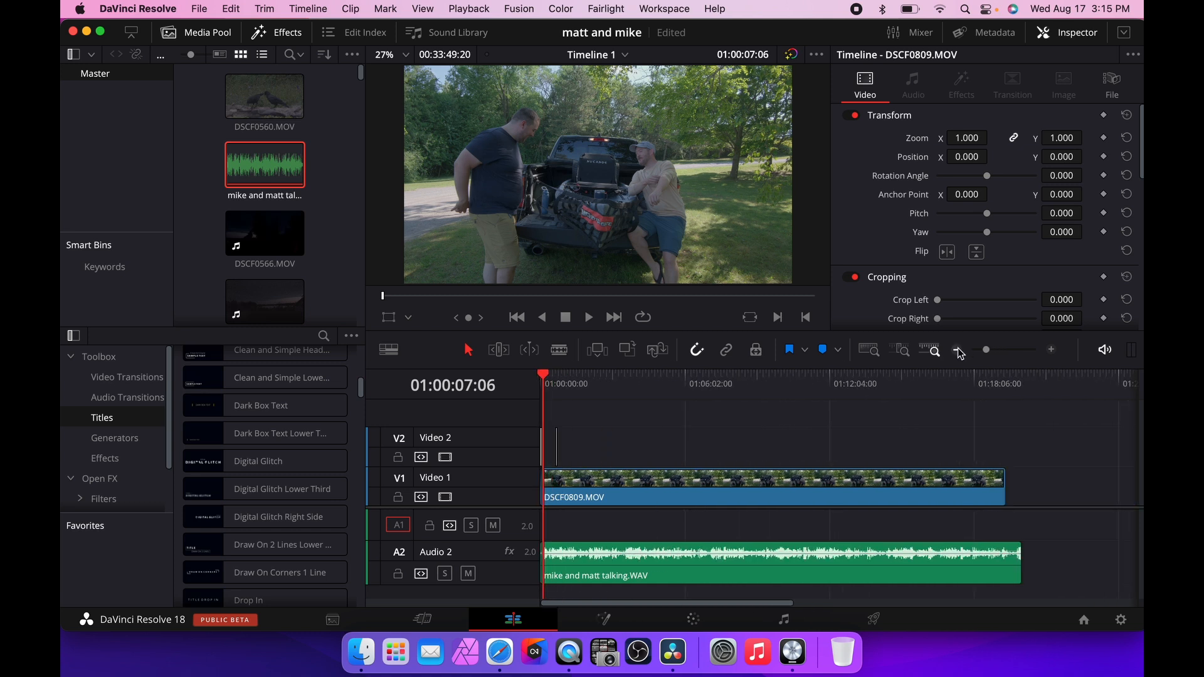
drag(959, 568, 827, 438)
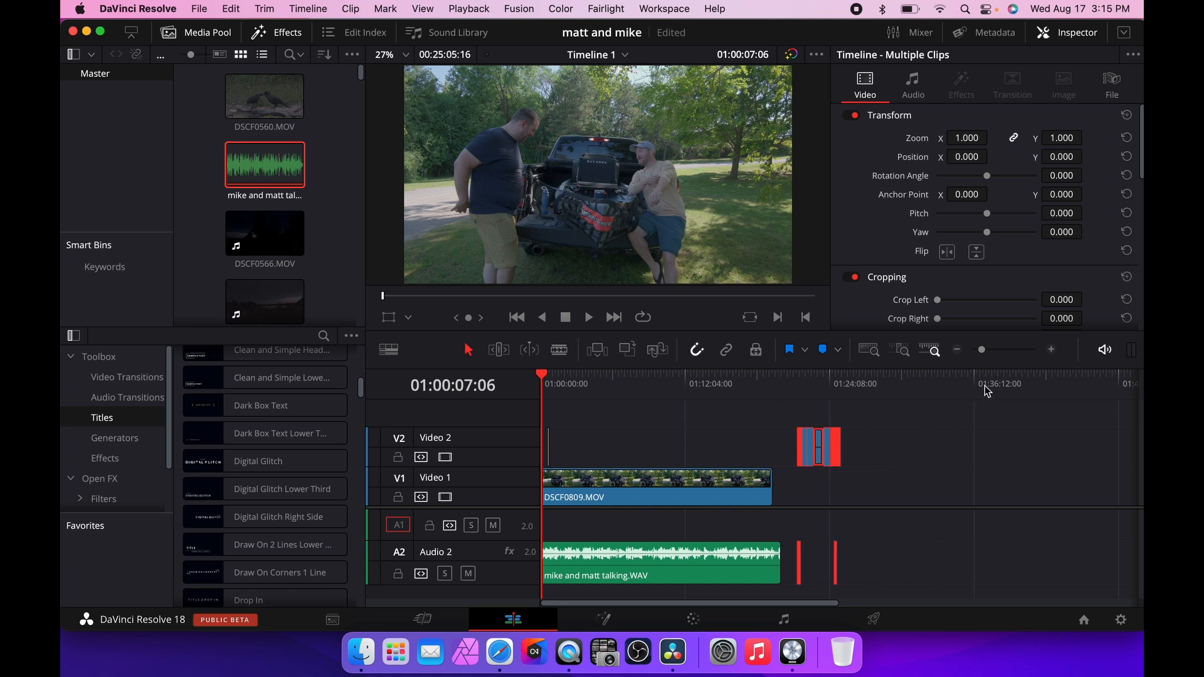
click(802, 383)
click(901, 349)
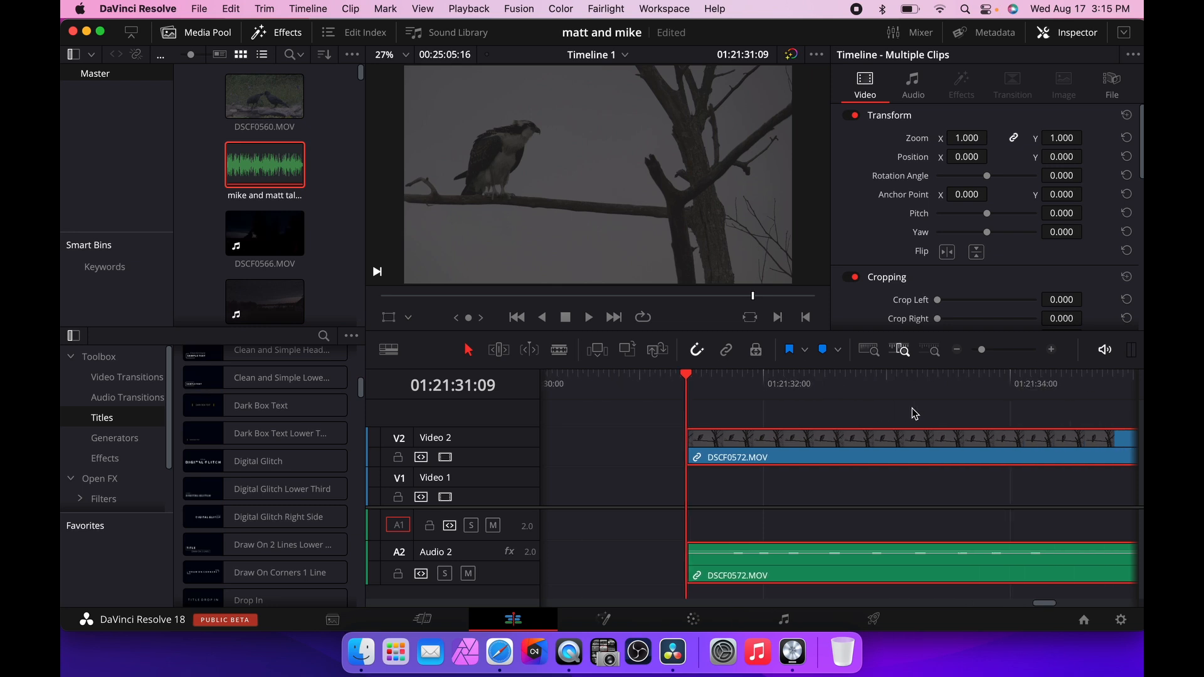
key(shift+z)
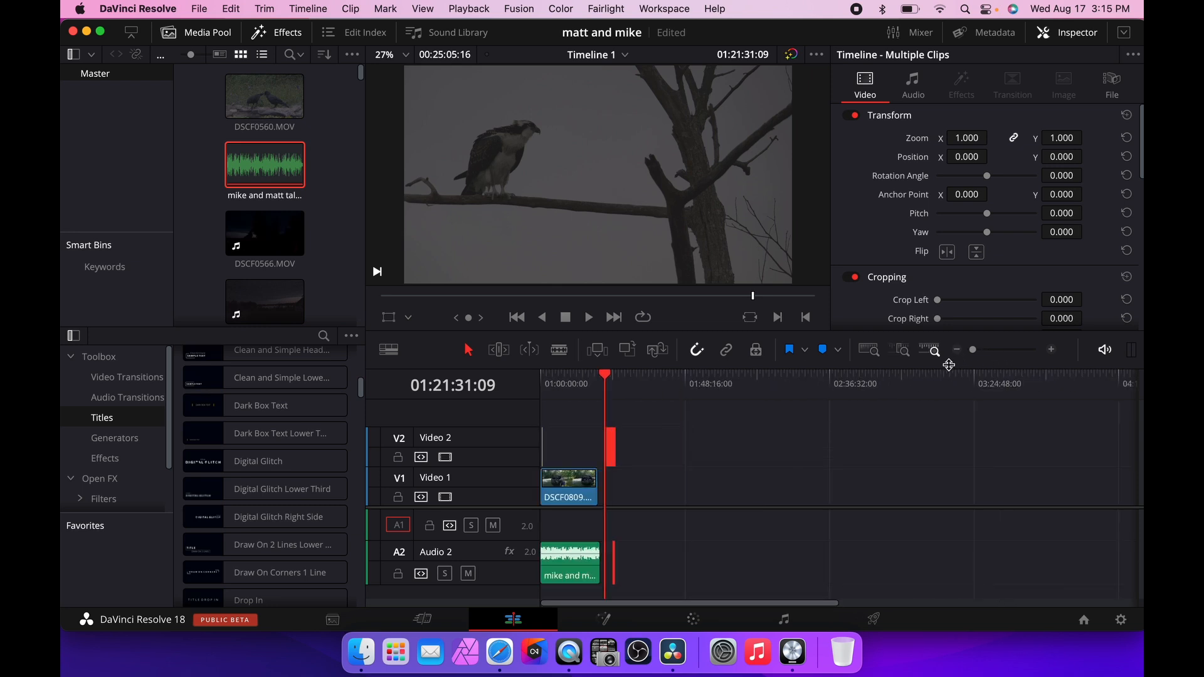
Add a new stereo audio track to the timeline.
click(1060, 351)
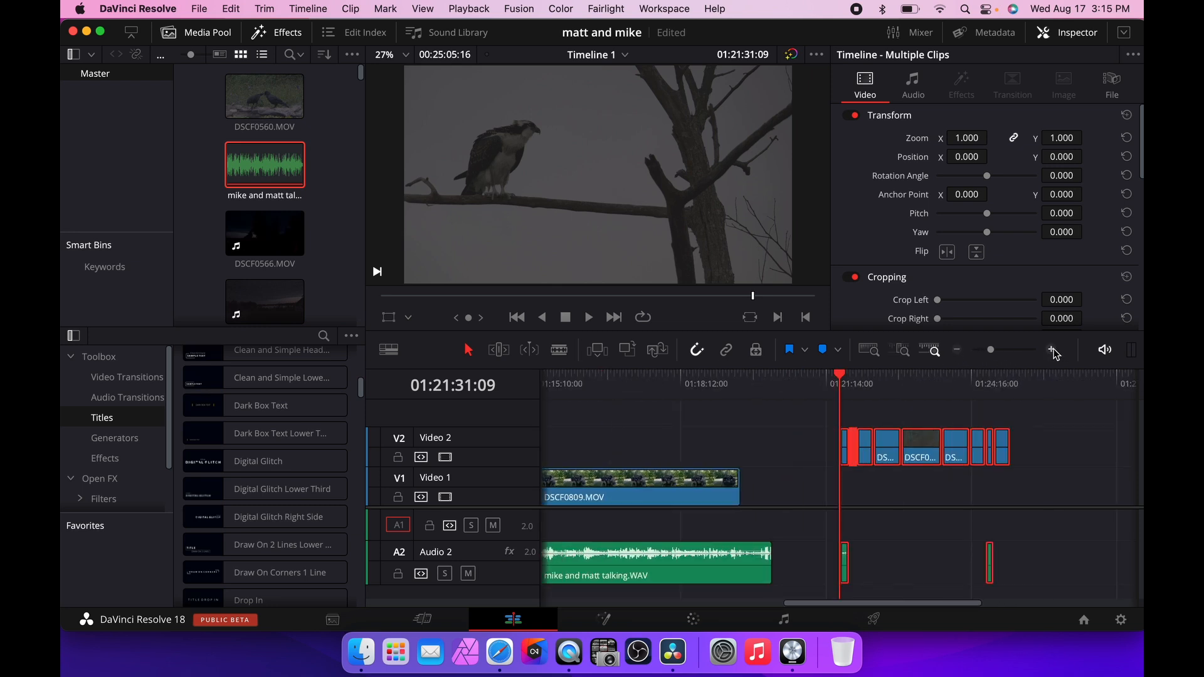
scroll(752, 426, left, 3)
click(751, 428)
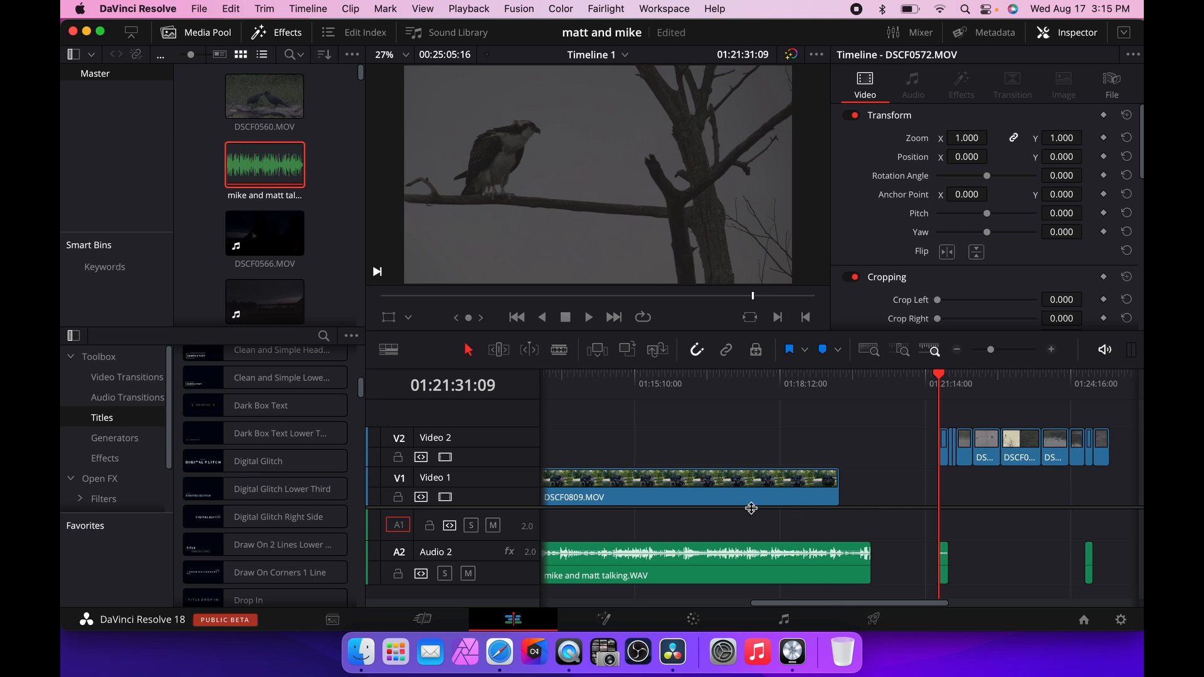
scroll(752, 508, left, 4)
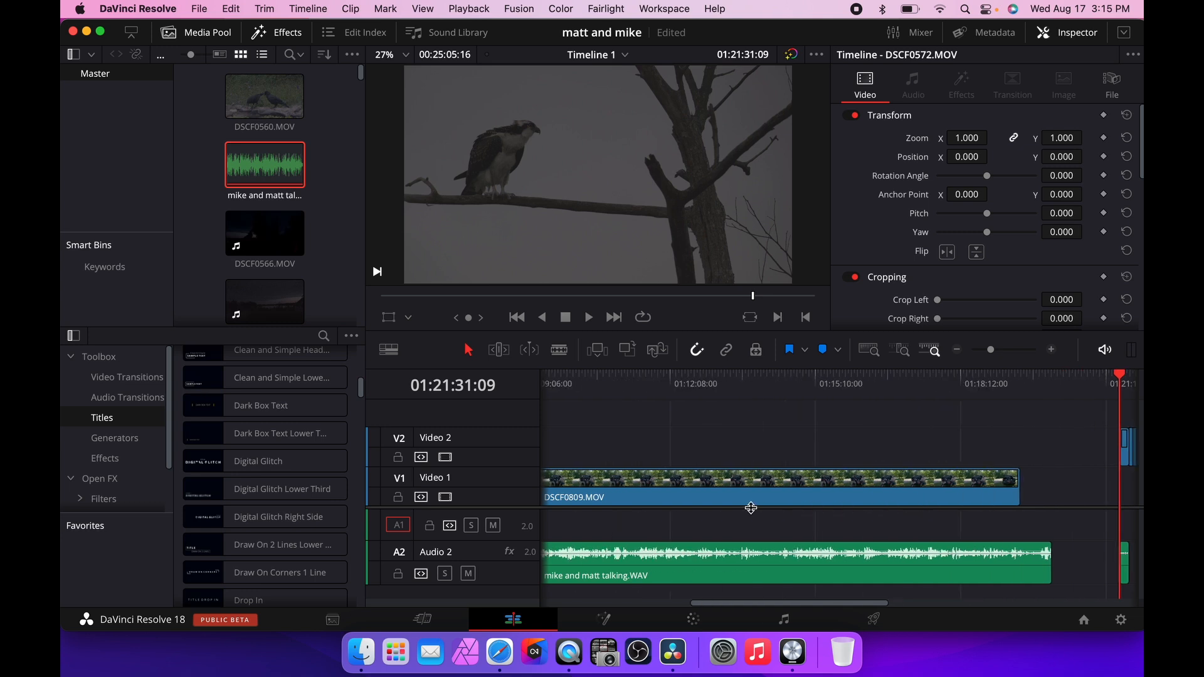
right_click(479, 560)
mouse_move(547, 396)
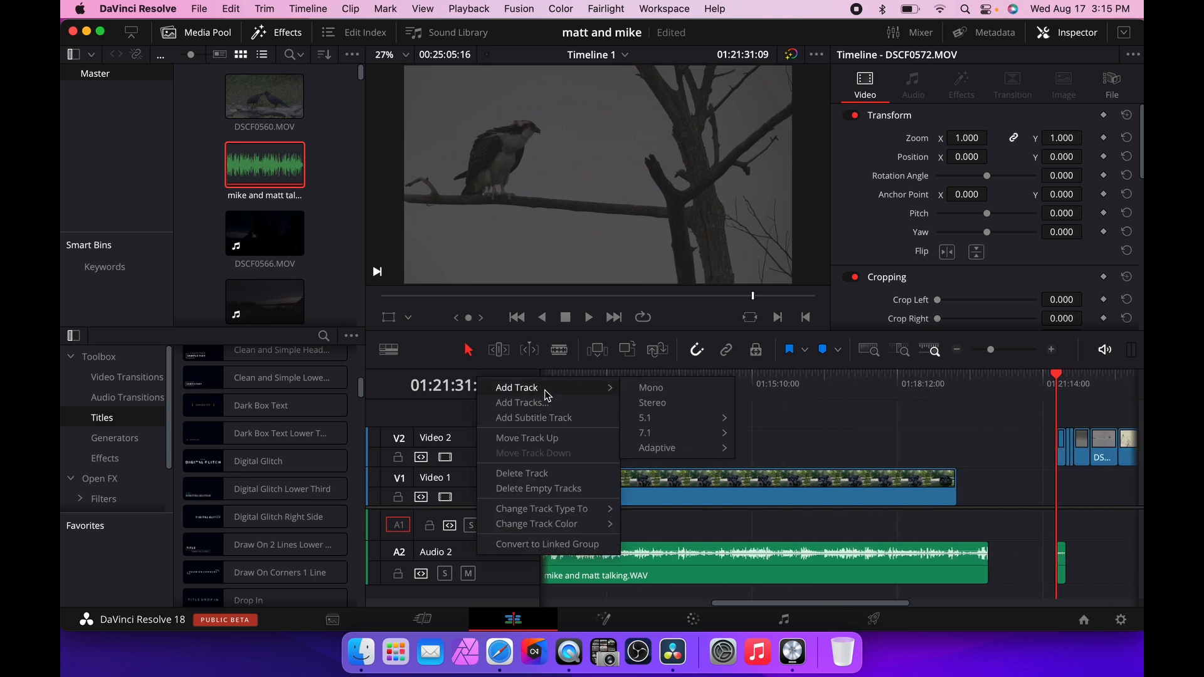
click(666, 404)
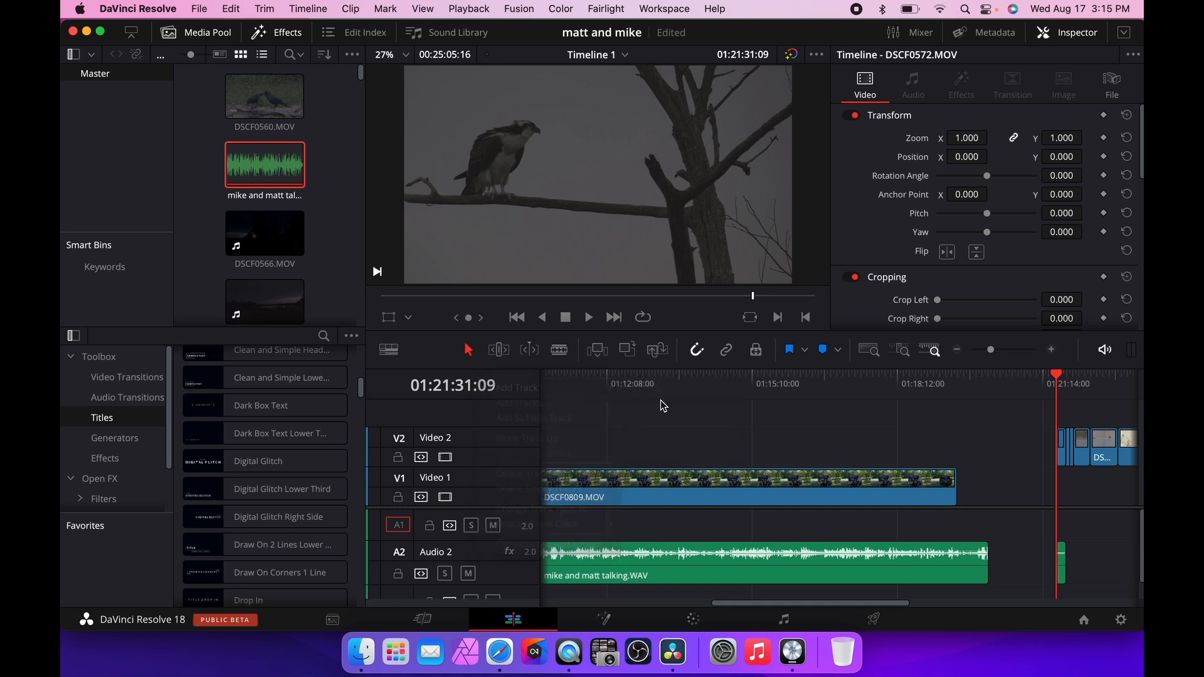
Move the new empty audio track up above the track holding the talking audio.
scroll(502, 552, down, 1)
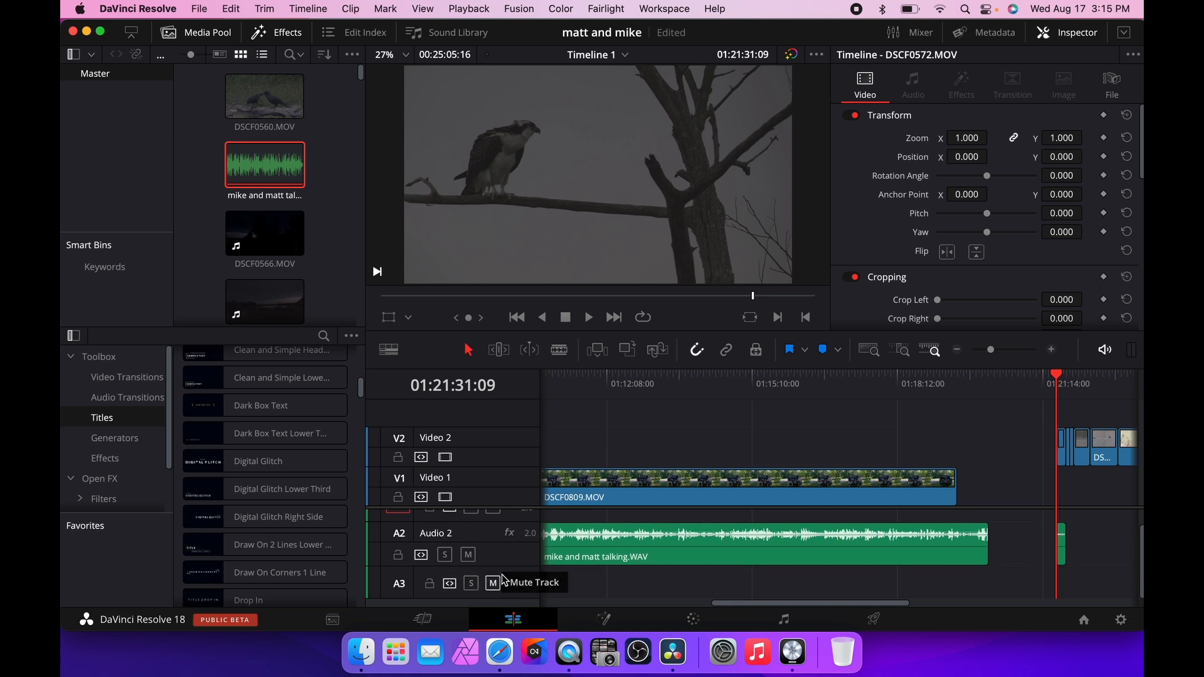
click(513, 583)
right_click(513, 584)
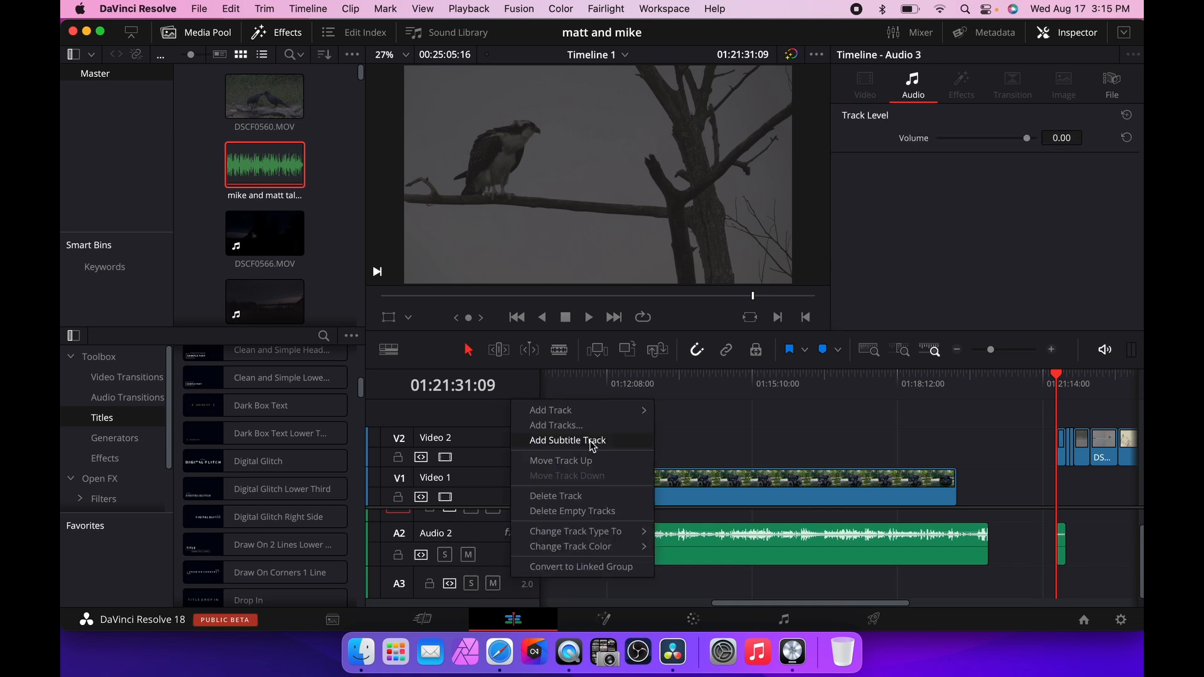
click(589, 462)
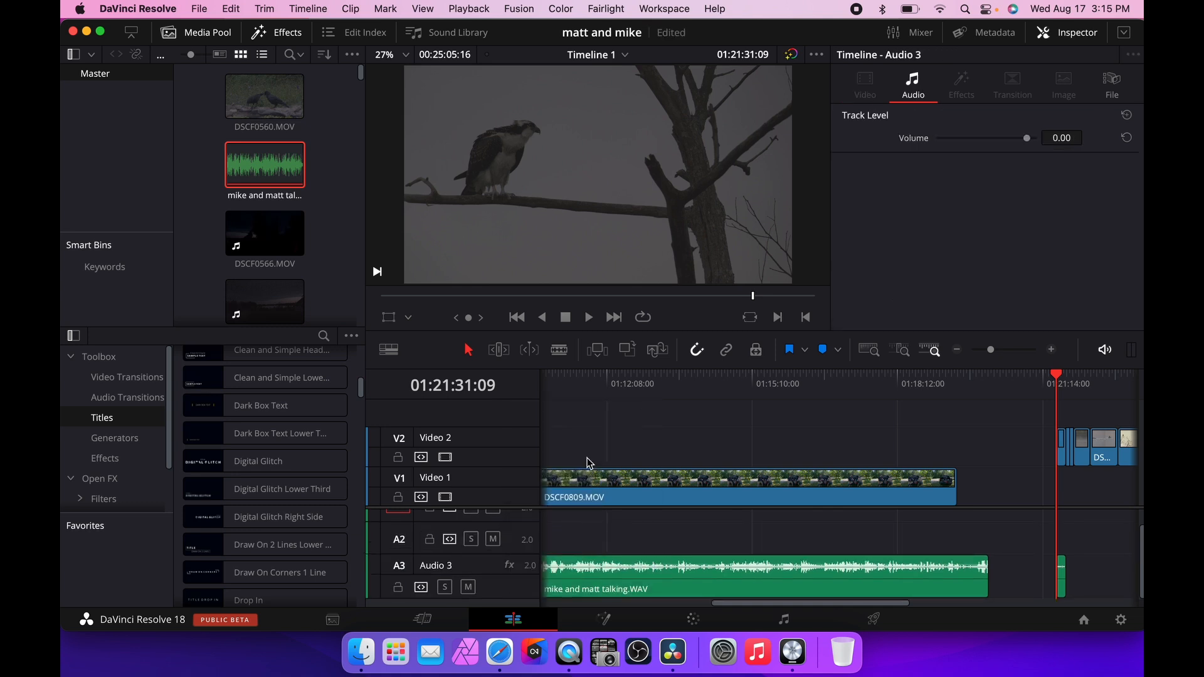
Move the Video 2 track down below Video 1.
right_click(496, 441)
click(546, 518)
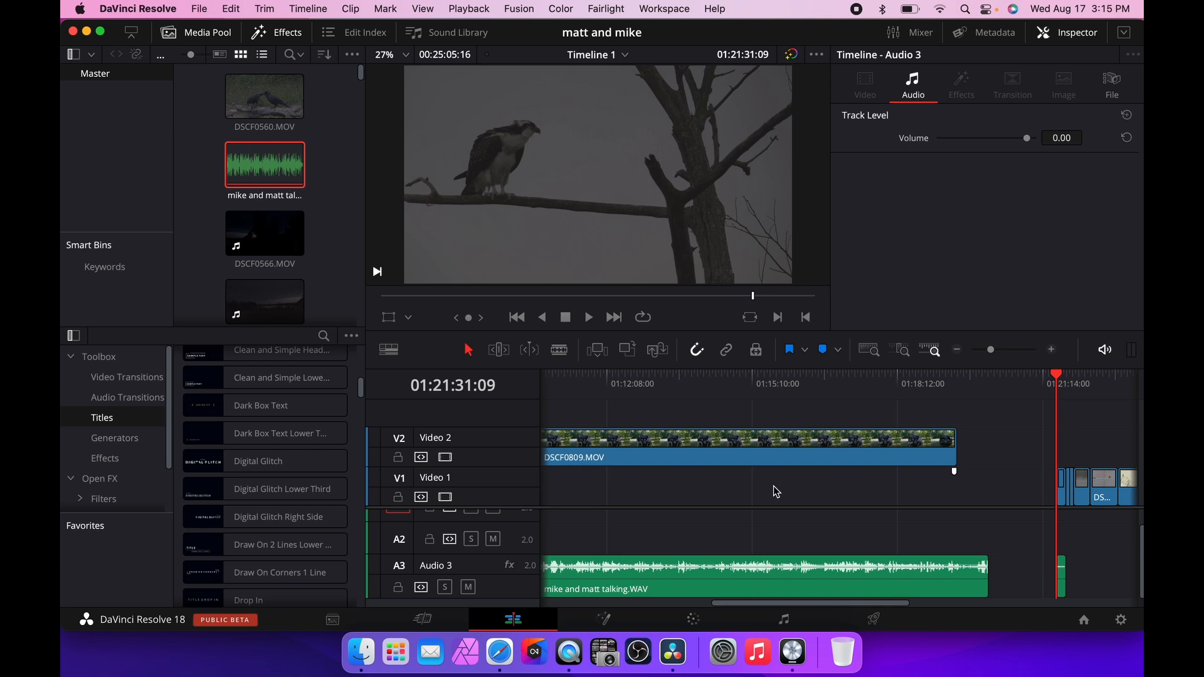
scroll(776, 493, right, 5)
scroll(814, 494, left, 1)
scroll(876, 495, left, 4)
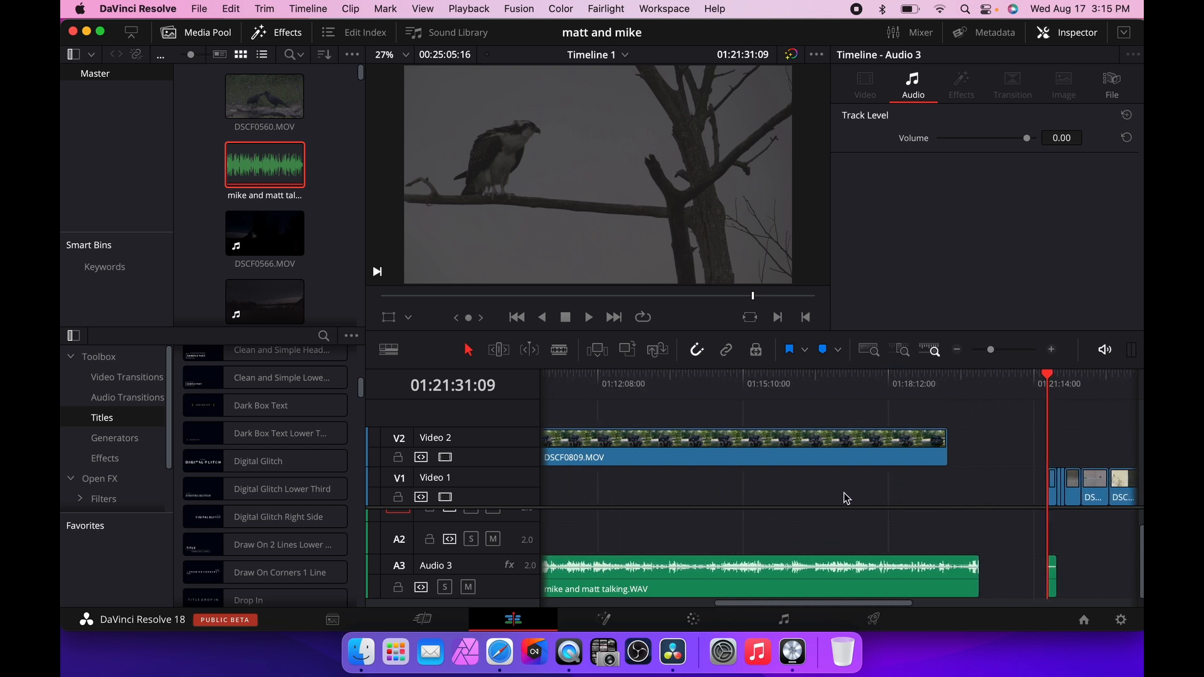
Move the upper video track down again to restore the original track order.
right_click(491, 446)
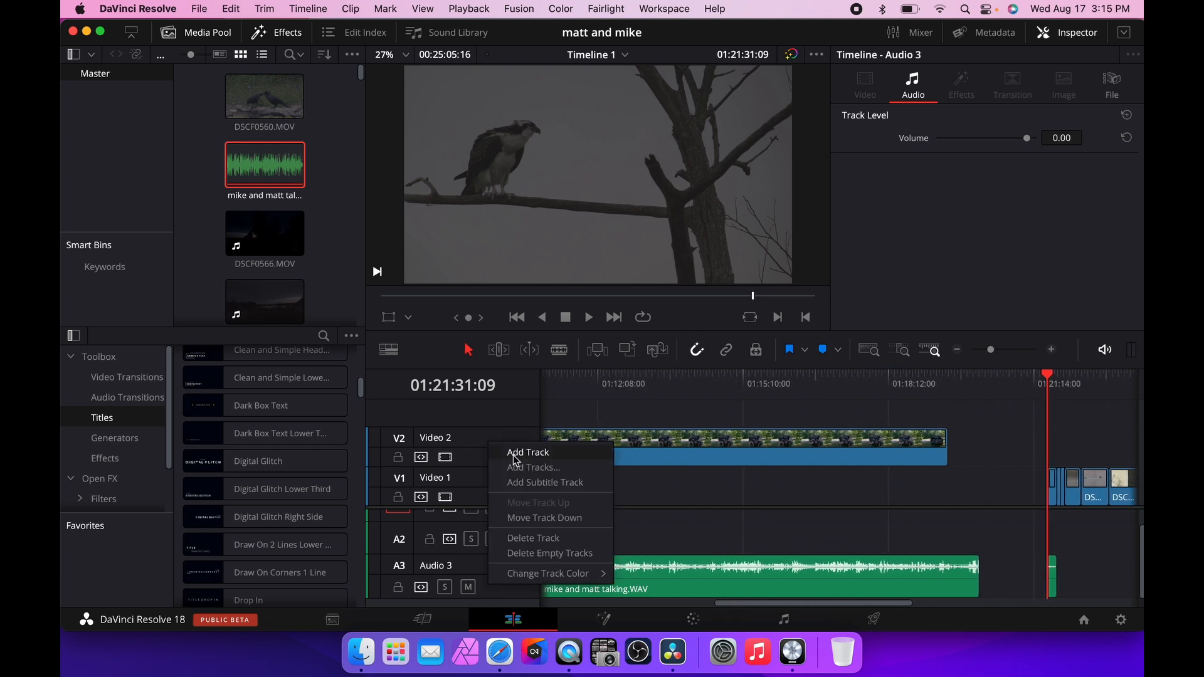
click(532, 520)
scroll(1045, 501, right, 5)
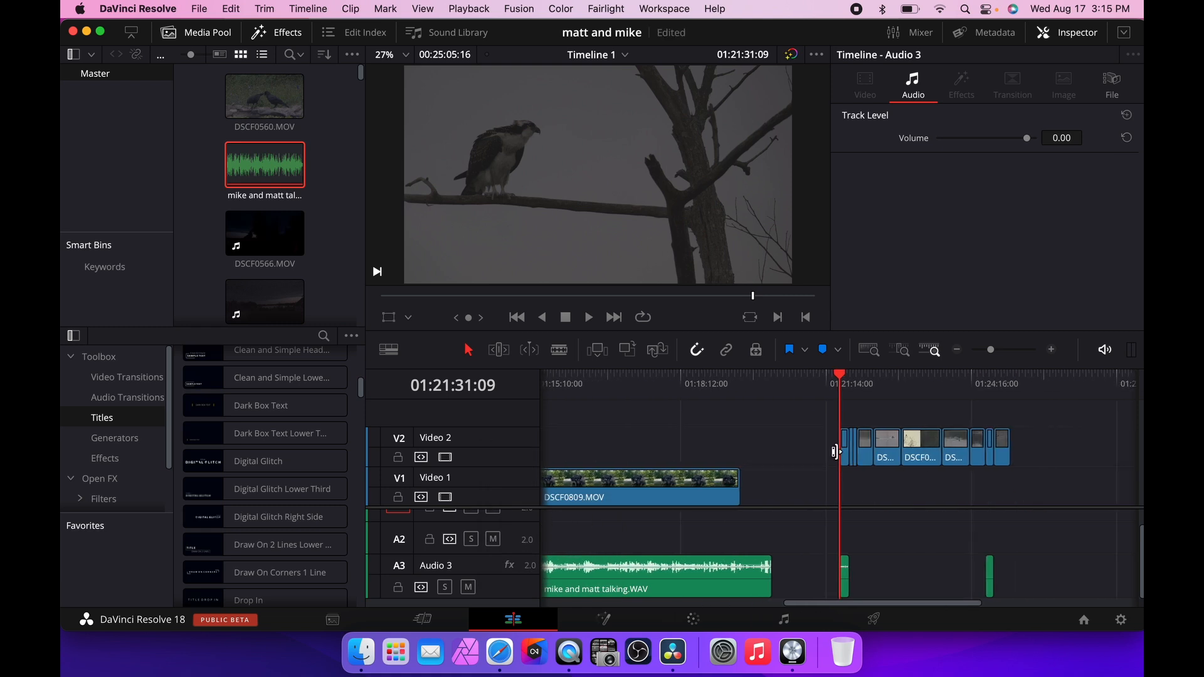
scroll(603, 455, left, 10)
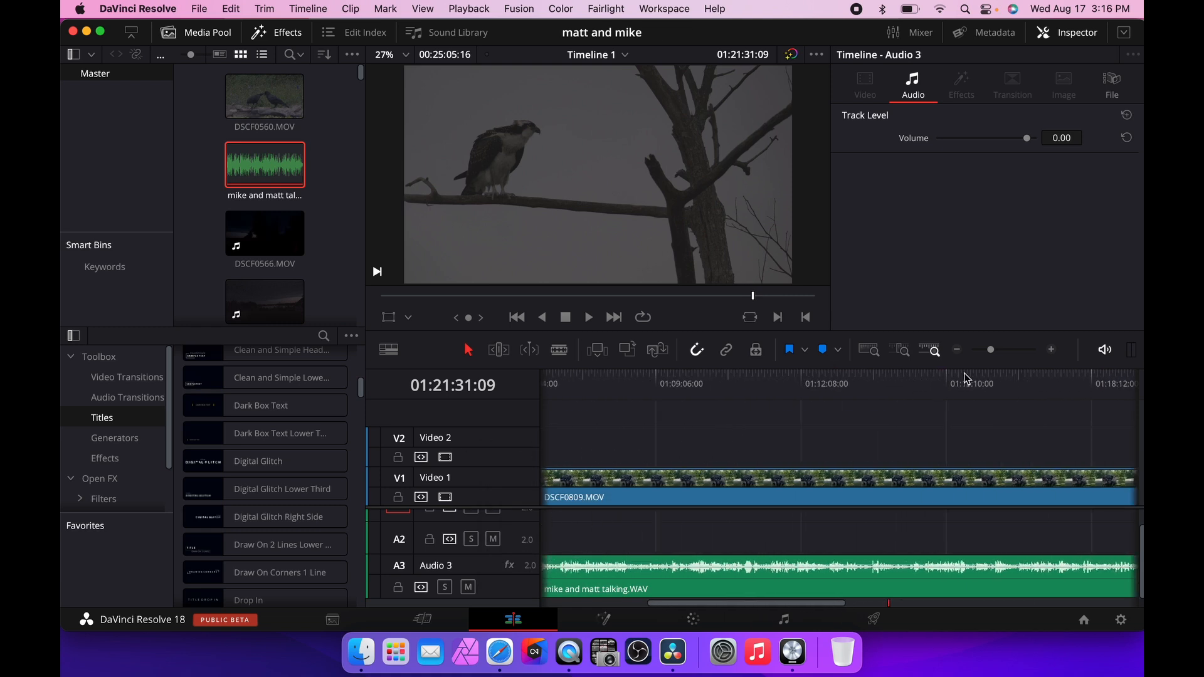
Move a Video 2 clip back over the talking clip at about 01:05:20.
click(957, 353)
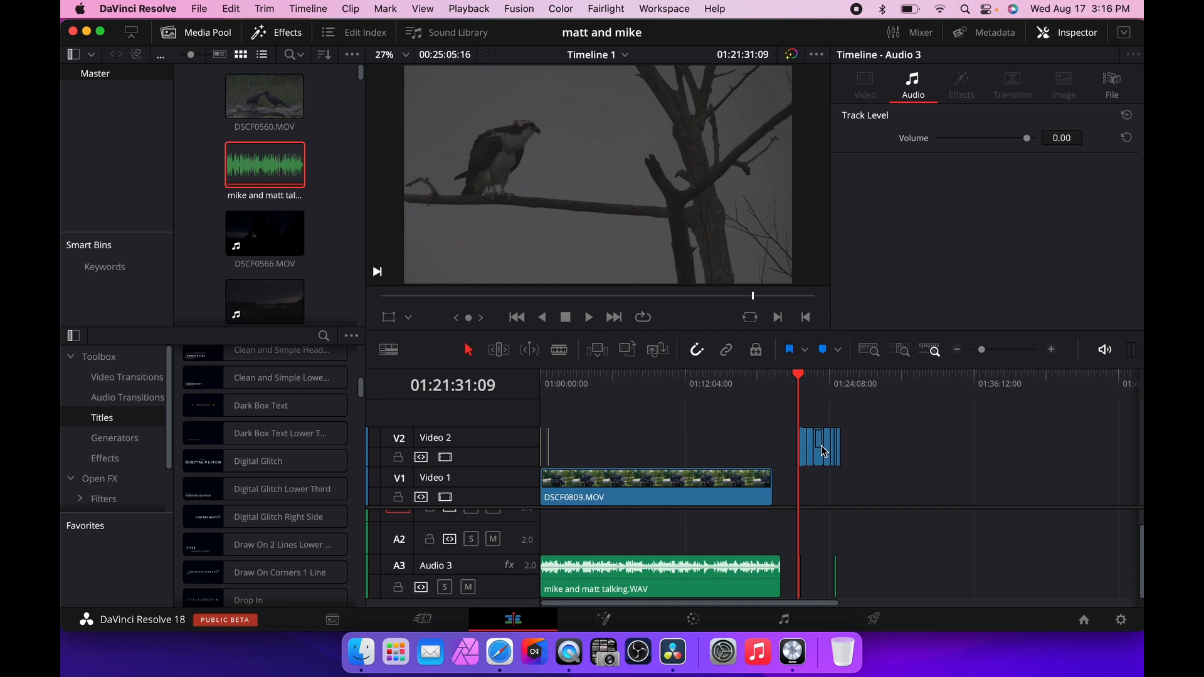
drag(823, 452, 613, 450)
click(603, 379)
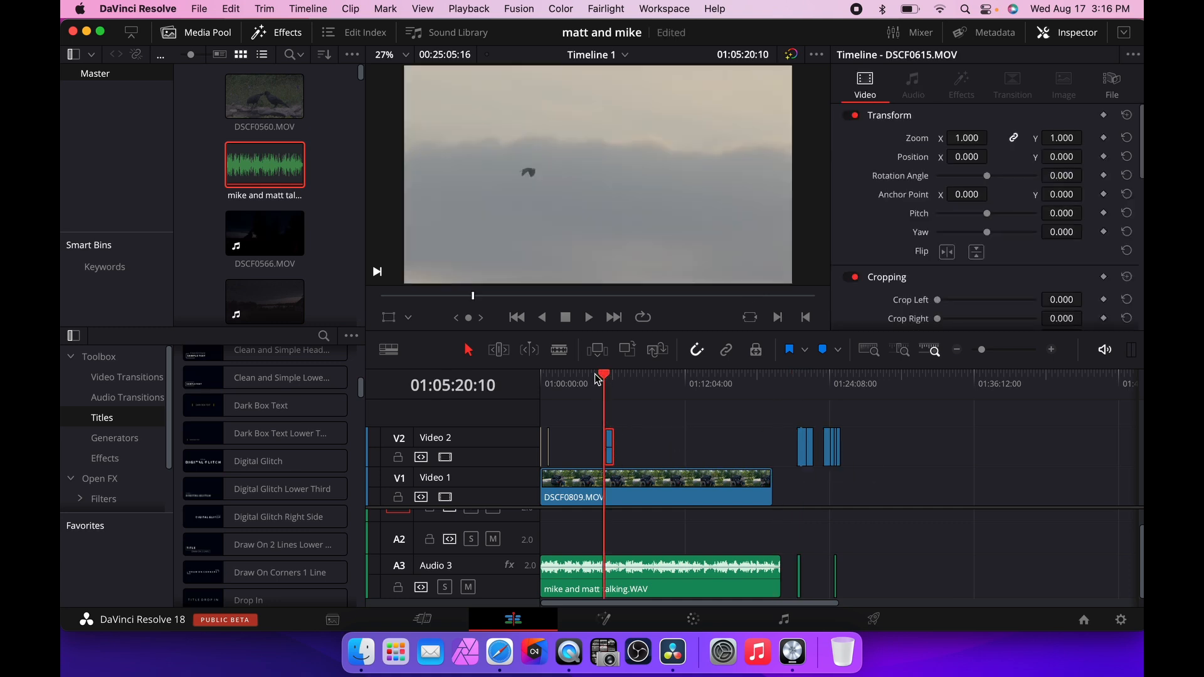
Zoom in and play the section around the overlaid Video 2 clip.
click(1052, 352)
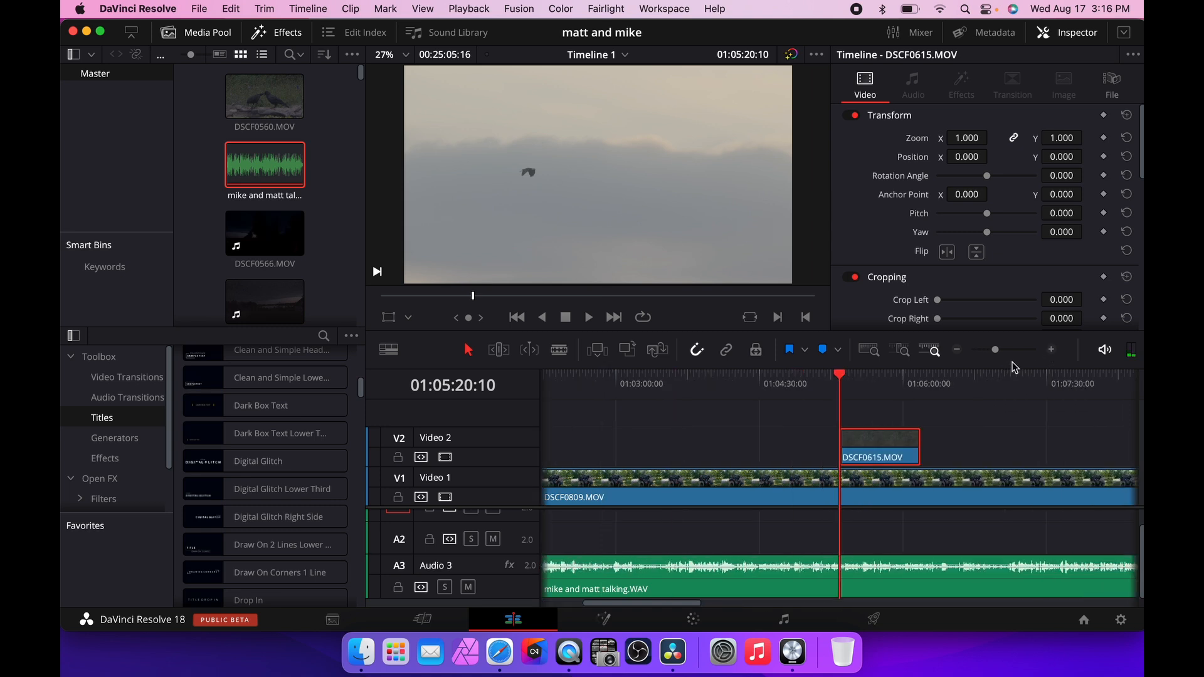
mouse_move(843, 378)
mouse_down()
mouse_move(791, 377)
mouse_move(843, 375)
mouse_move(824, 372)
mouse_up()
key(space)
key(space)
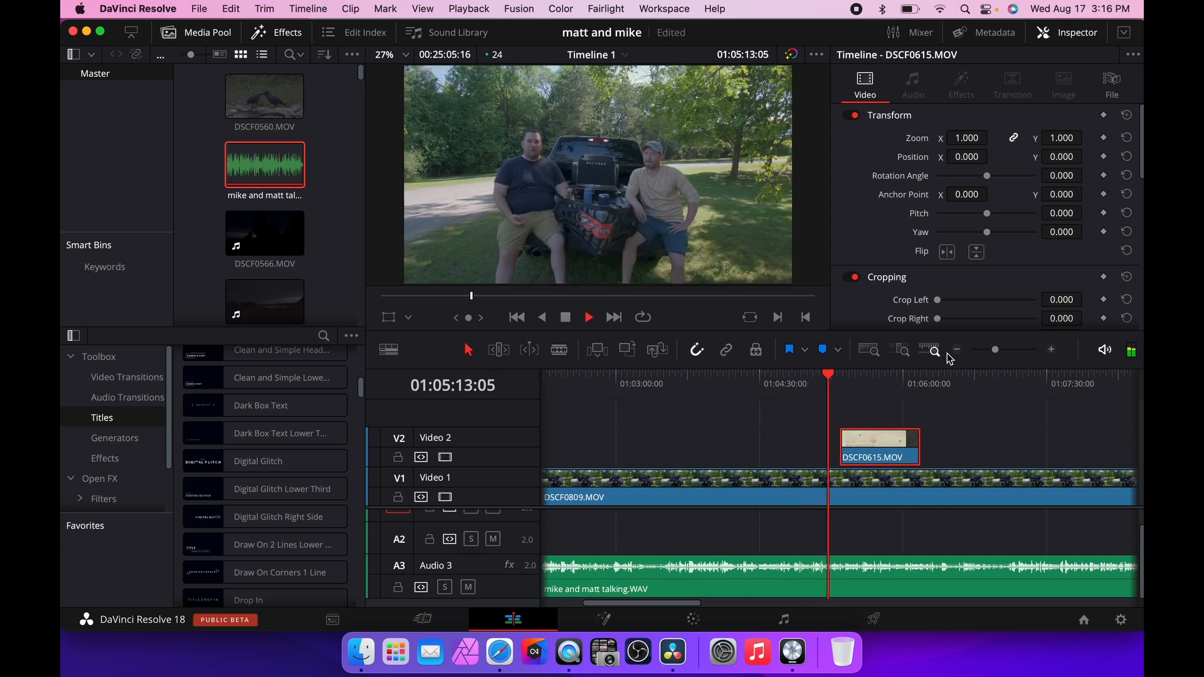
click(1051, 350)
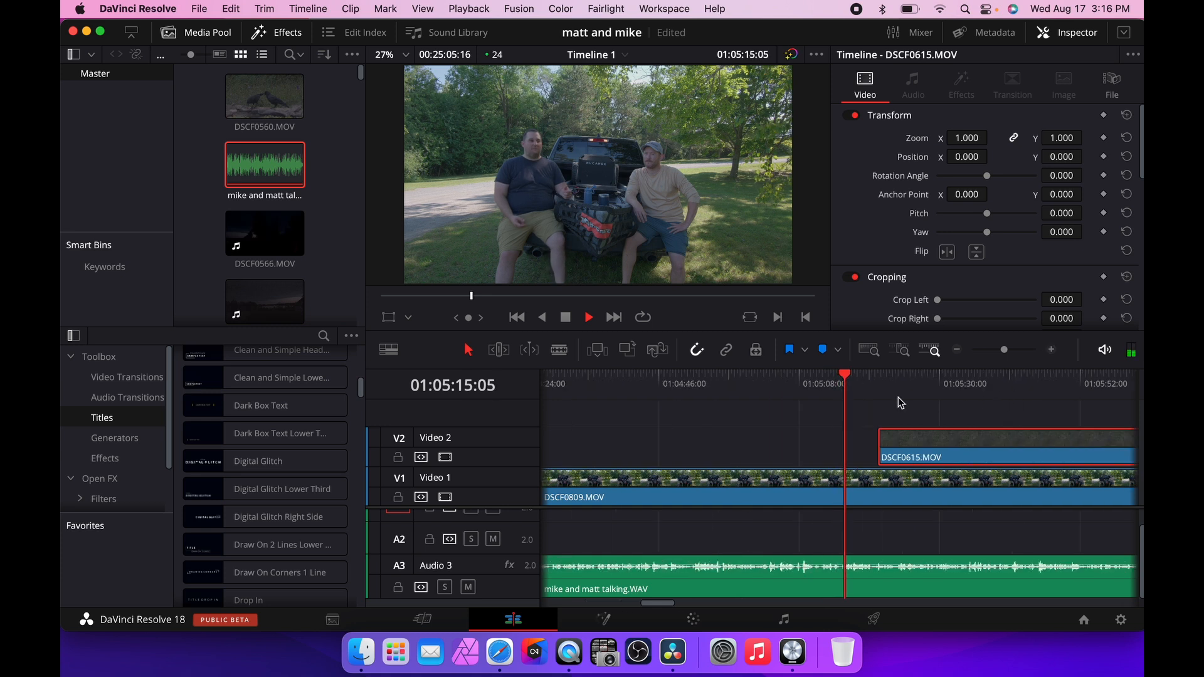
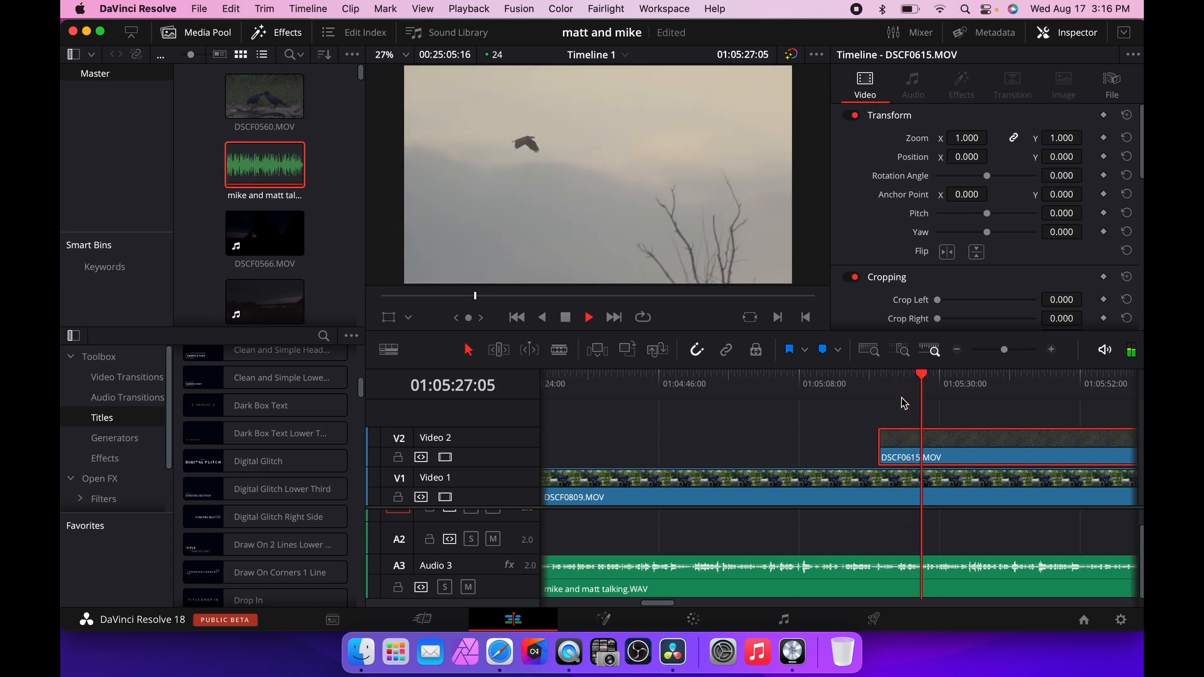
Scale the Video 2 clip to zoom 0.450 and position it at X 1086, Y -599 as a picture-in-picture, then preview it.
key(space)
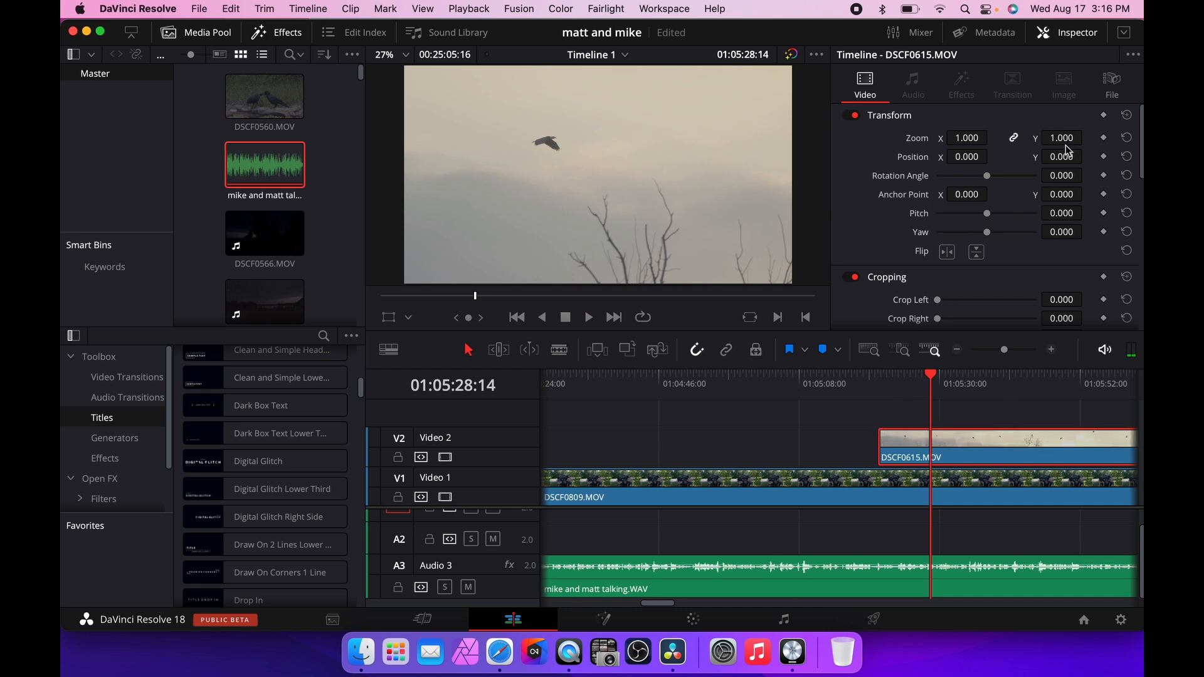
drag(1062, 138, 1027, 138)
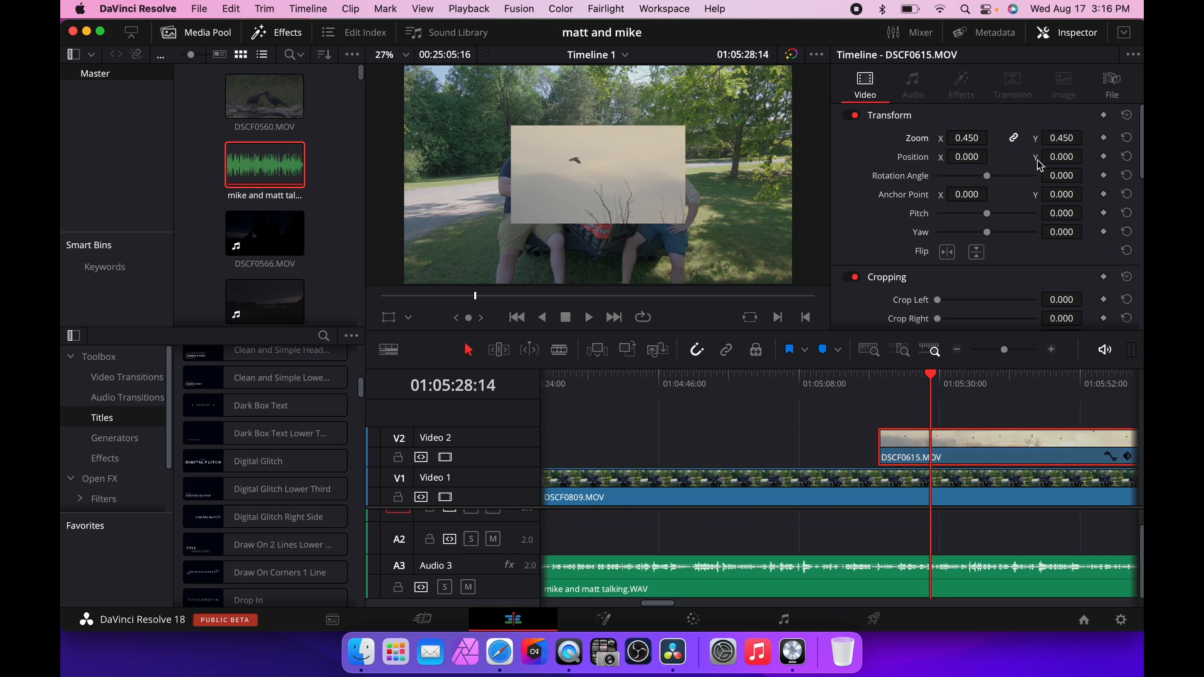
mouse_move(1062, 157)
mouse_down()
mouse_move(1032, 157)
mouse_move(1054, 157)
mouse_up()
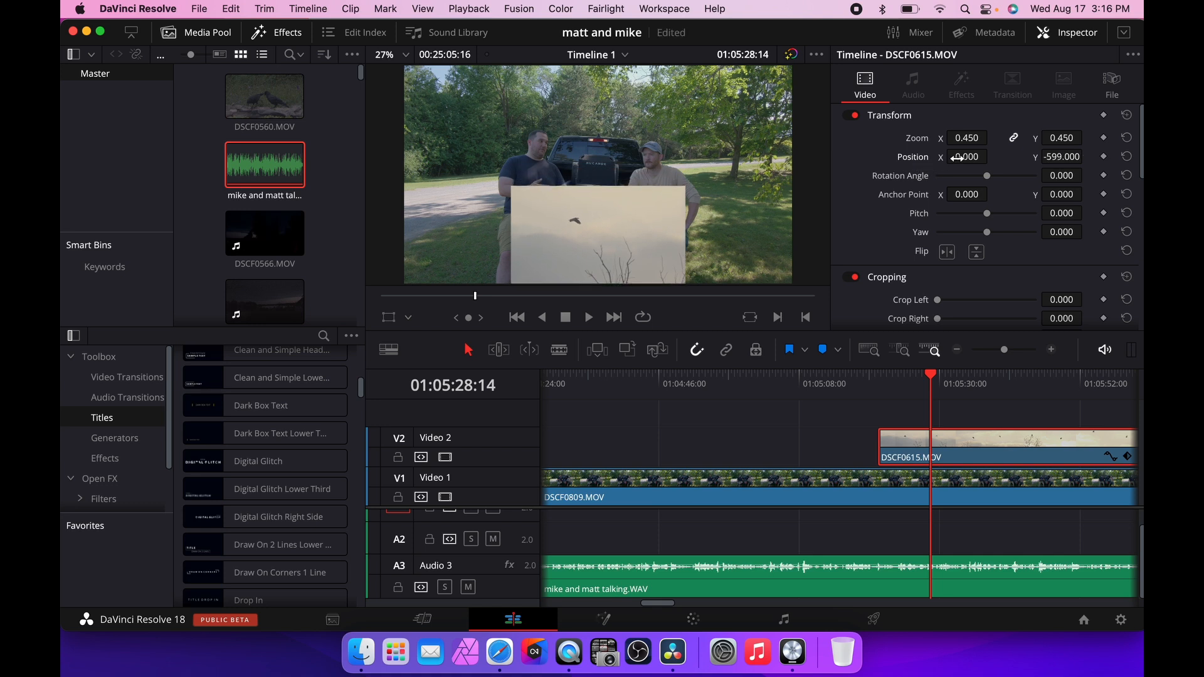
mouse_move(956, 158)
mouse_down()
mouse_move(1010, 156)
mouse_move(960, 163)
mouse_up()
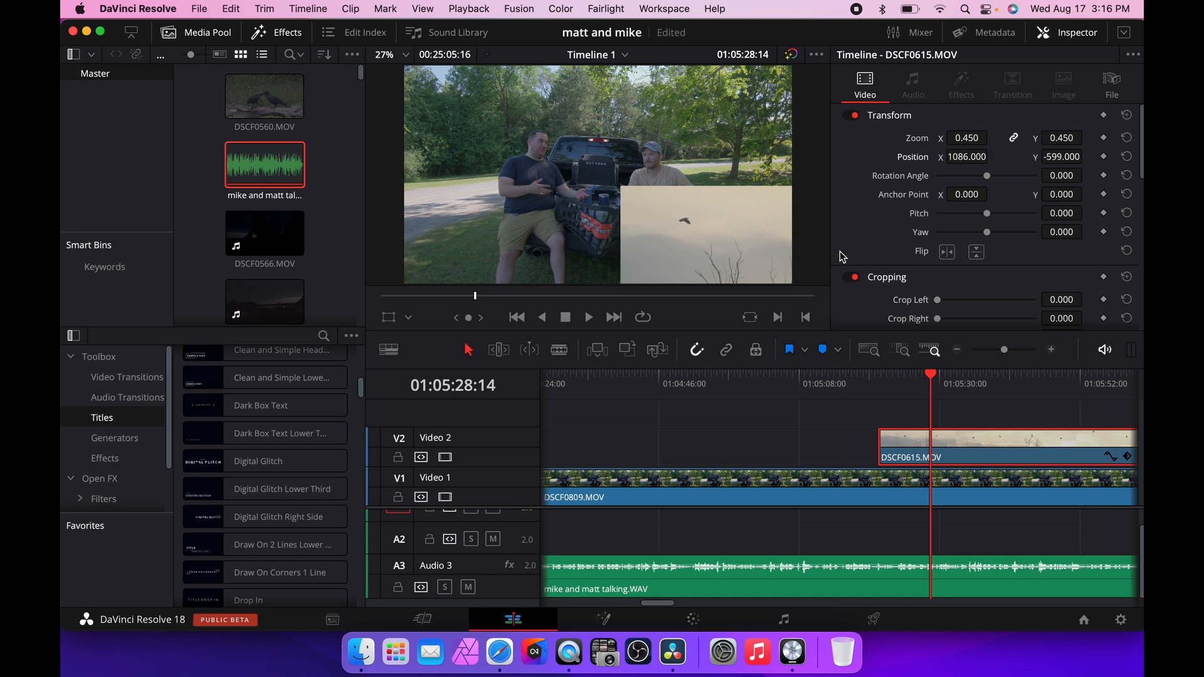
key(space)
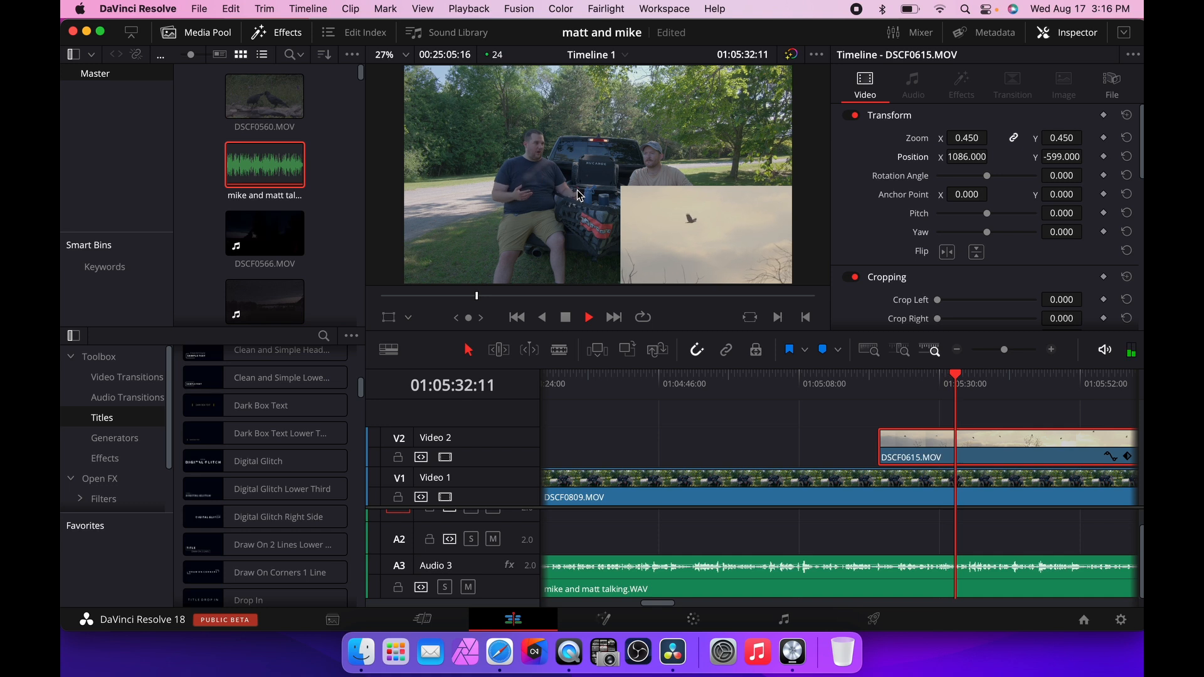
key(space)
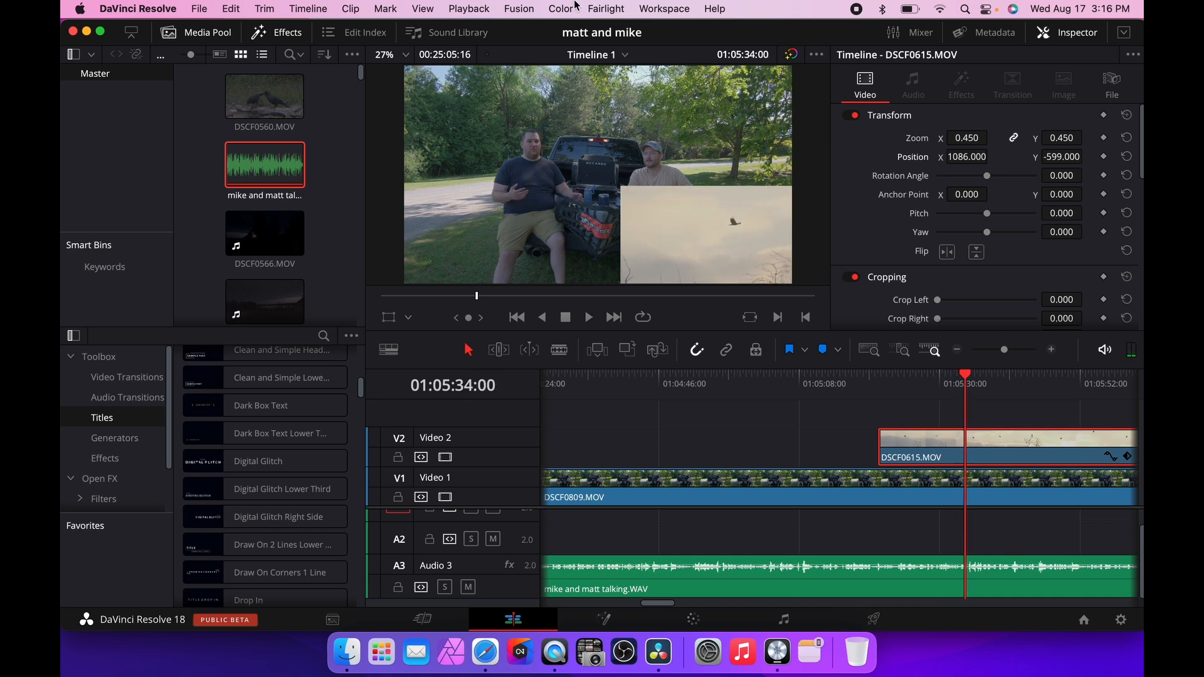
click(485, 9)
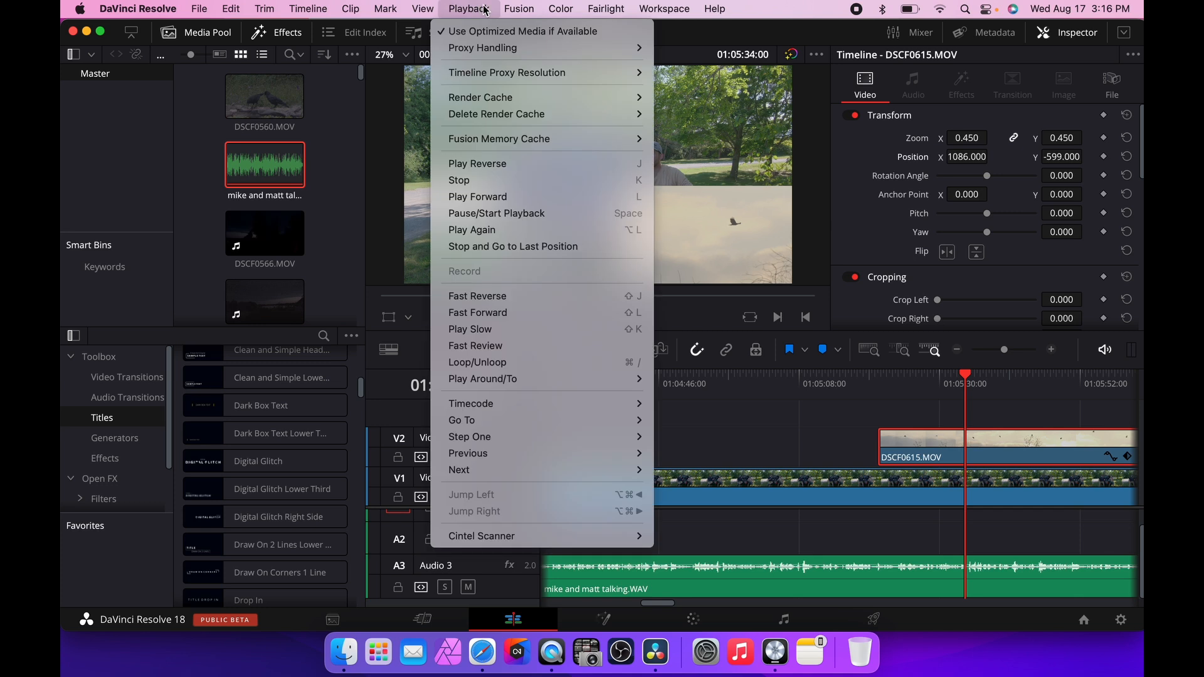
mouse_move(556, 48)
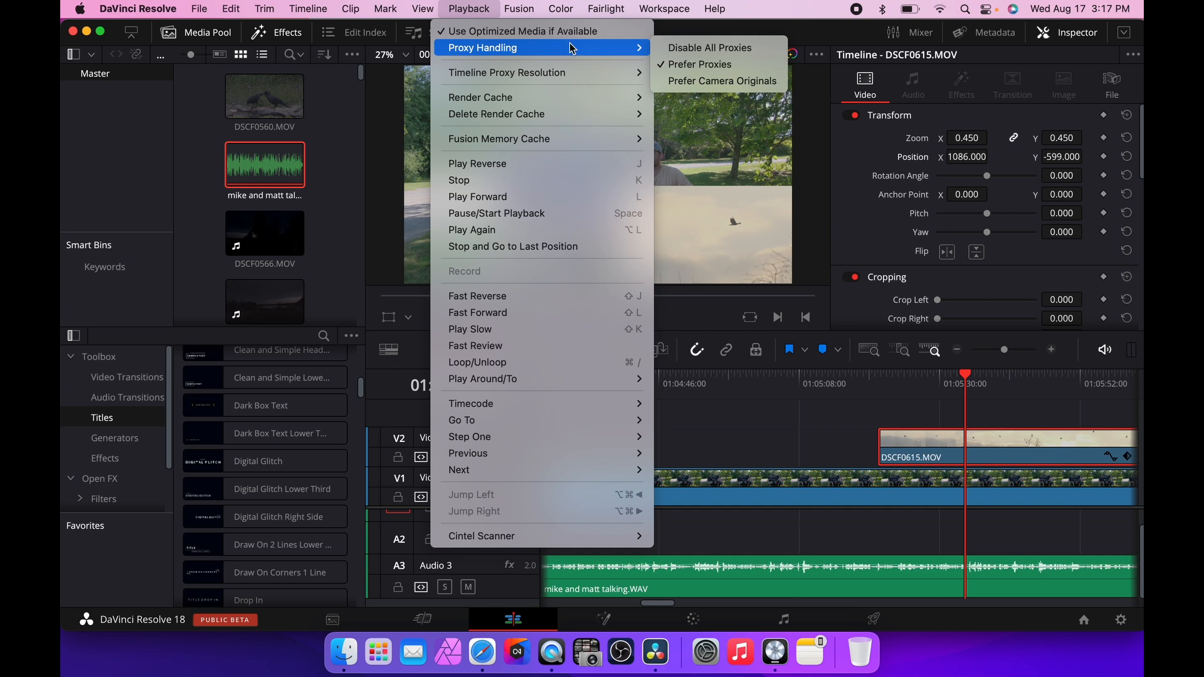
click(690, 66)
mouse_move(601, 52)
click(819, 36)
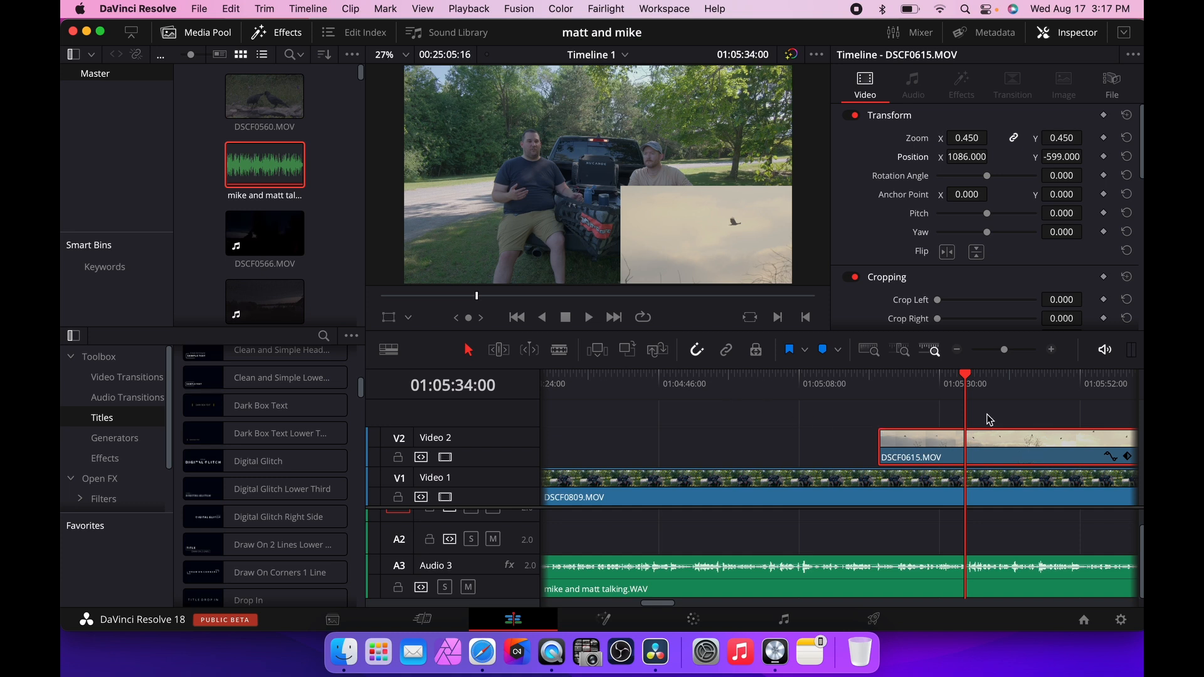
Reset the Video 2 clip's zoom and position to their defaults.
click(1127, 139)
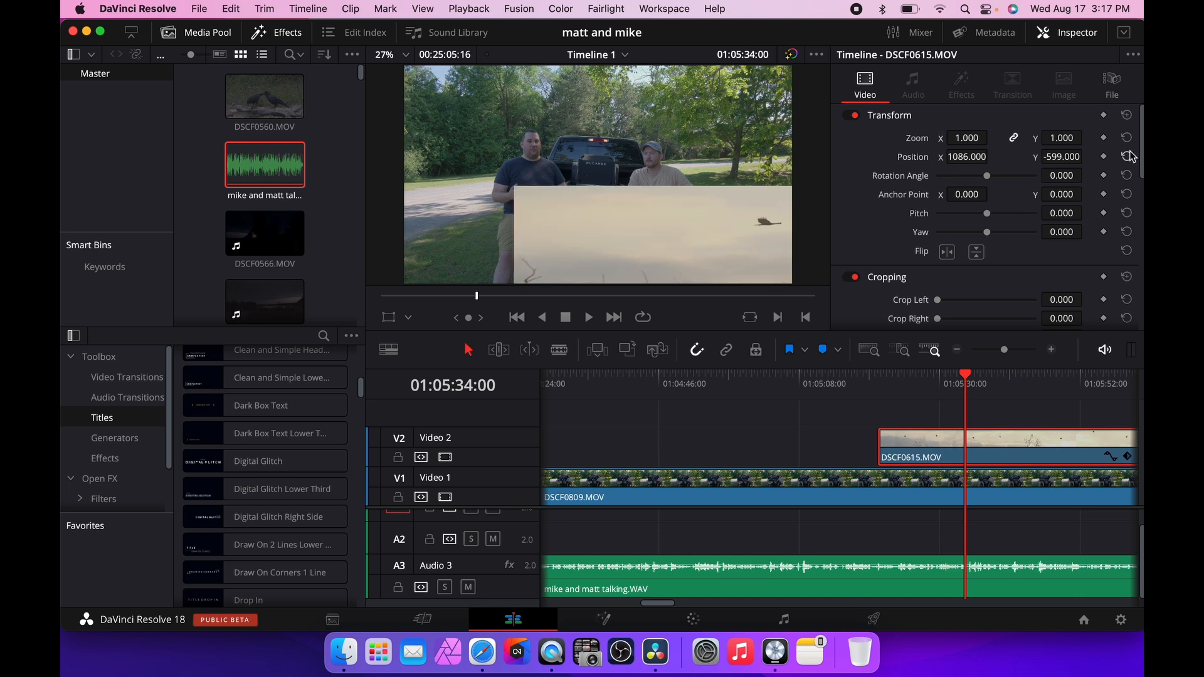
click(1127, 156)
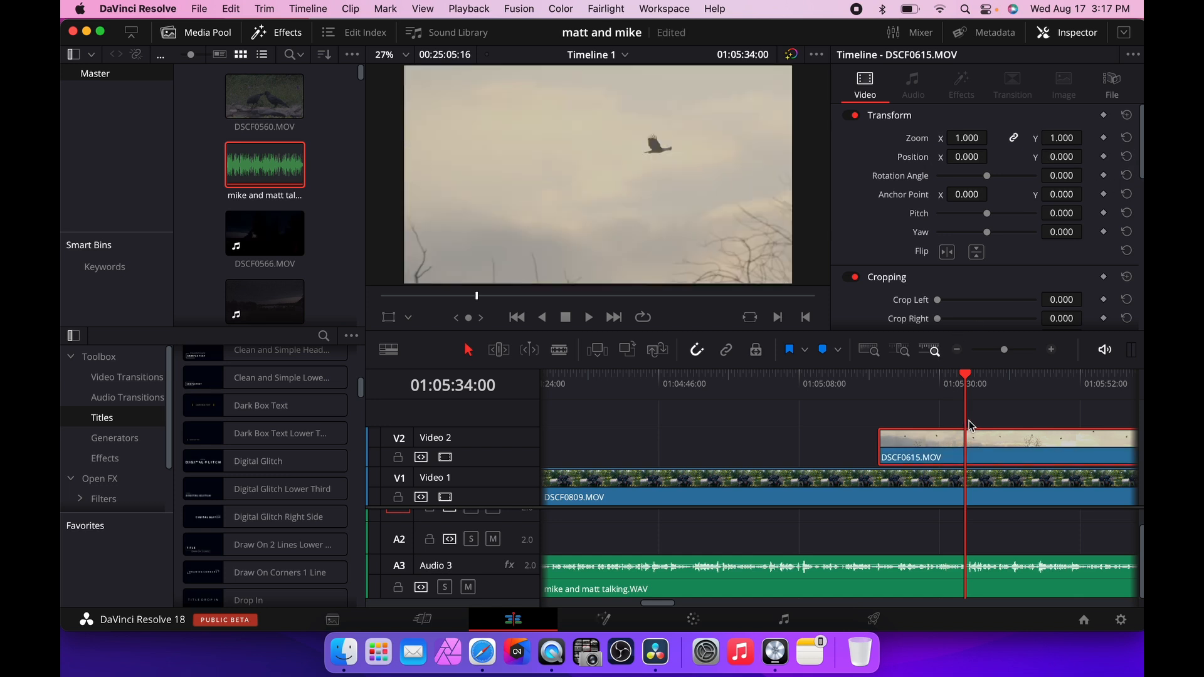
Move the DSCF0604.MOV clip on Video 2 so it sits directly after DSCF0615.MOV.
scroll(970, 427, right, 3)
click(958, 351)
click(958, 351)
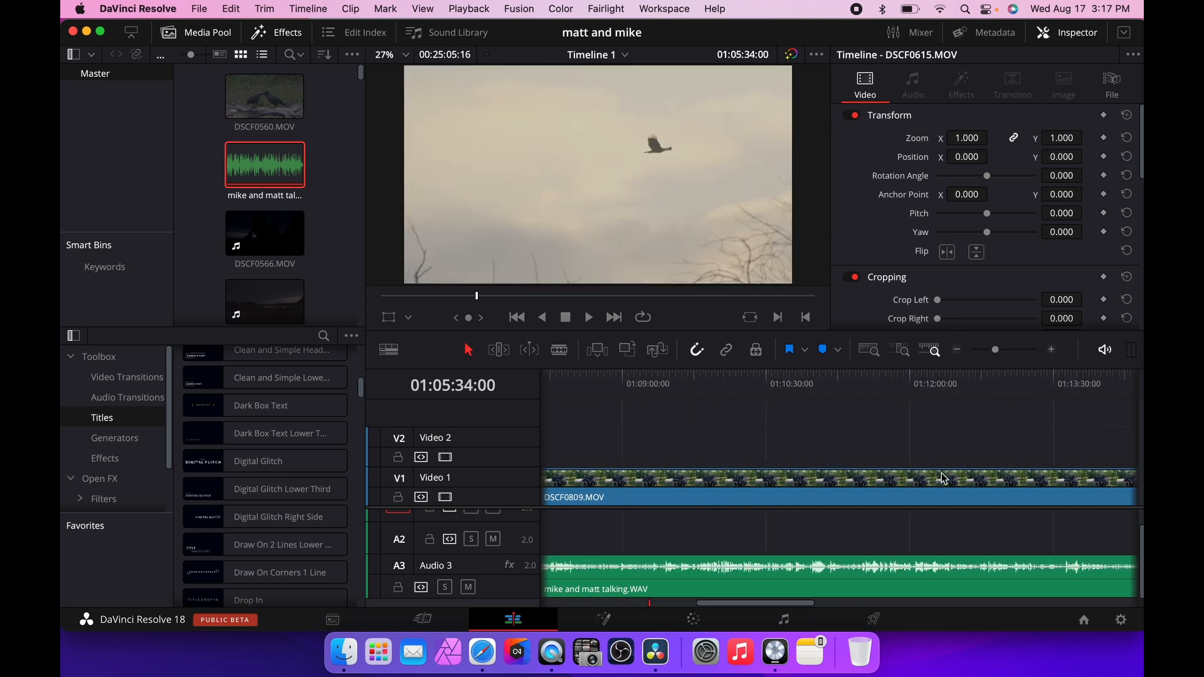
click(958, 350)
click(958, 350)
click(958, 352)
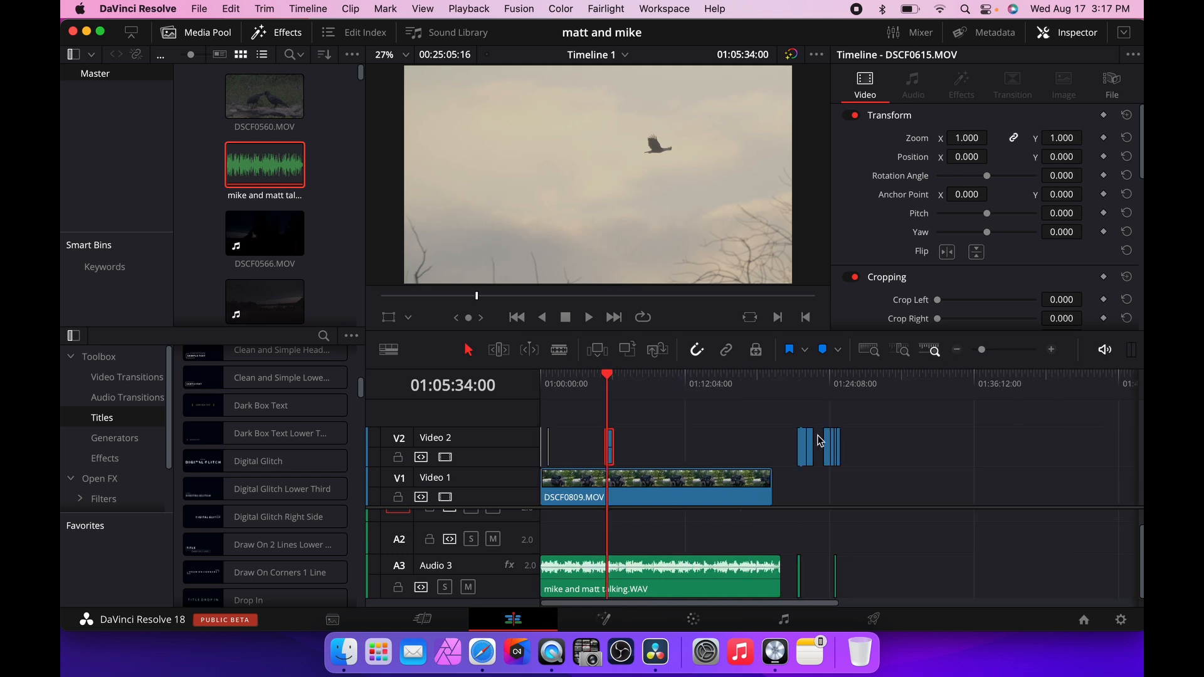
drag(811, 444, 618, 445)
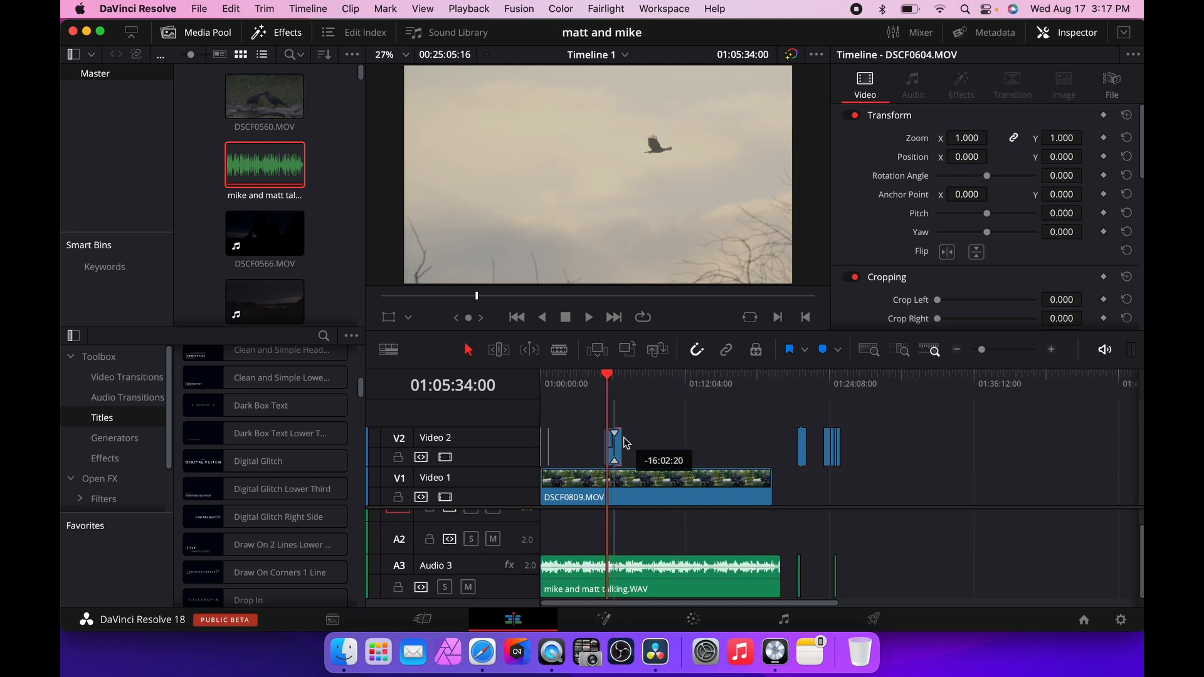
click(1053, 353)
click(1053, 352)
click(1053, 353)
click(1053, 353)
scroll(953, 411, right, 4)
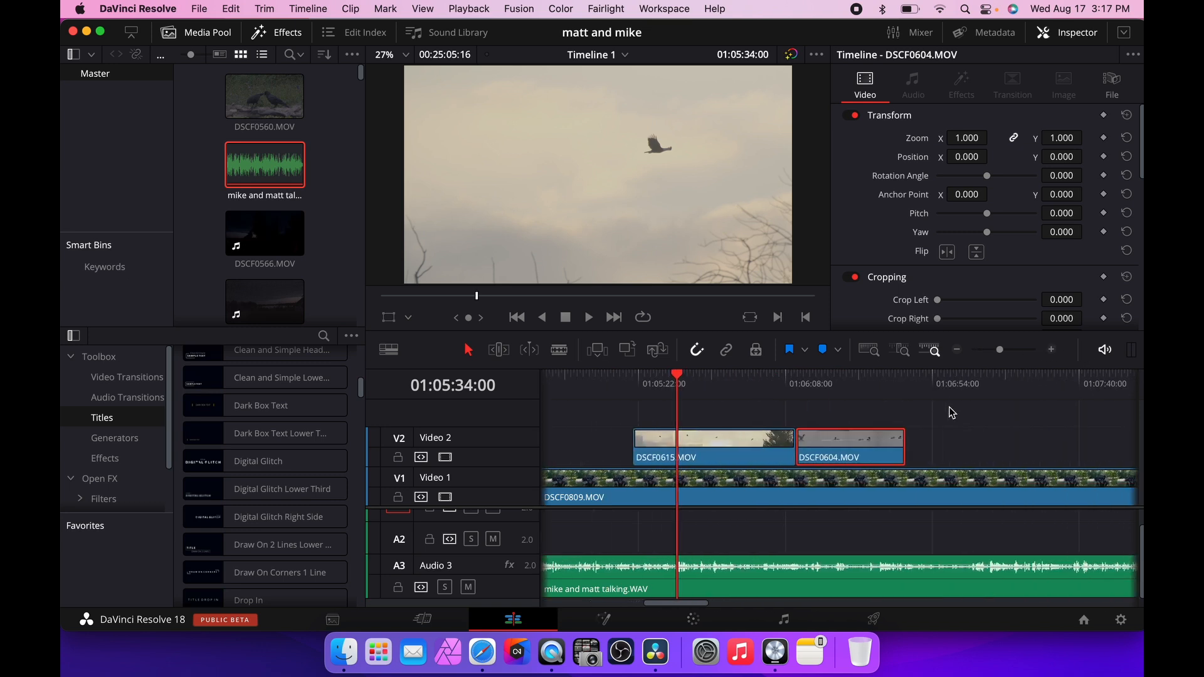
Add a Cross Dissolve transition between DSCF0615.MOV and DSCF0604.MOV on Video 2.
click(146, 377)
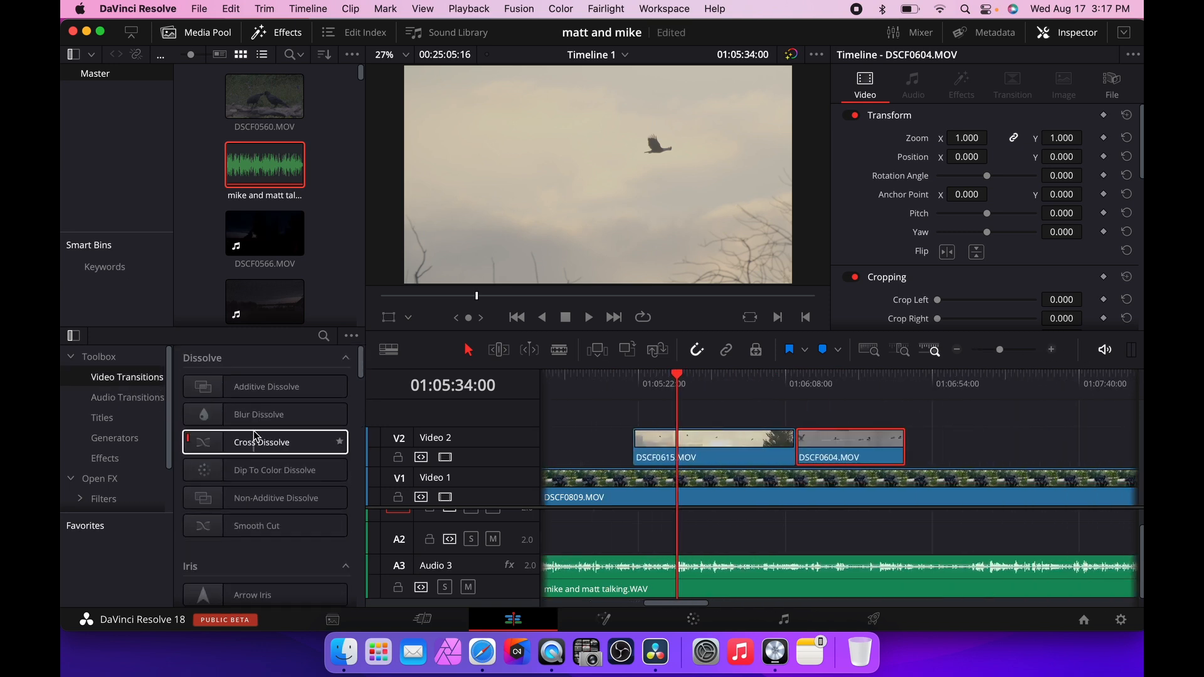
drag(254, 437, 872, 459)
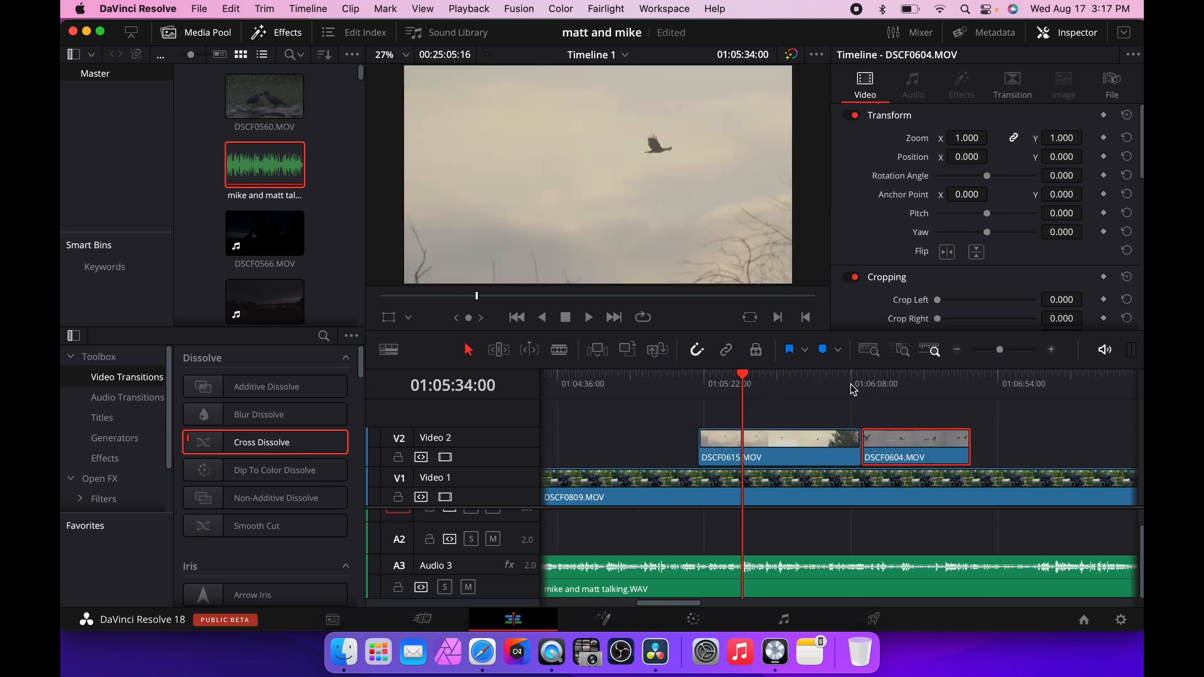
click(853, 387)
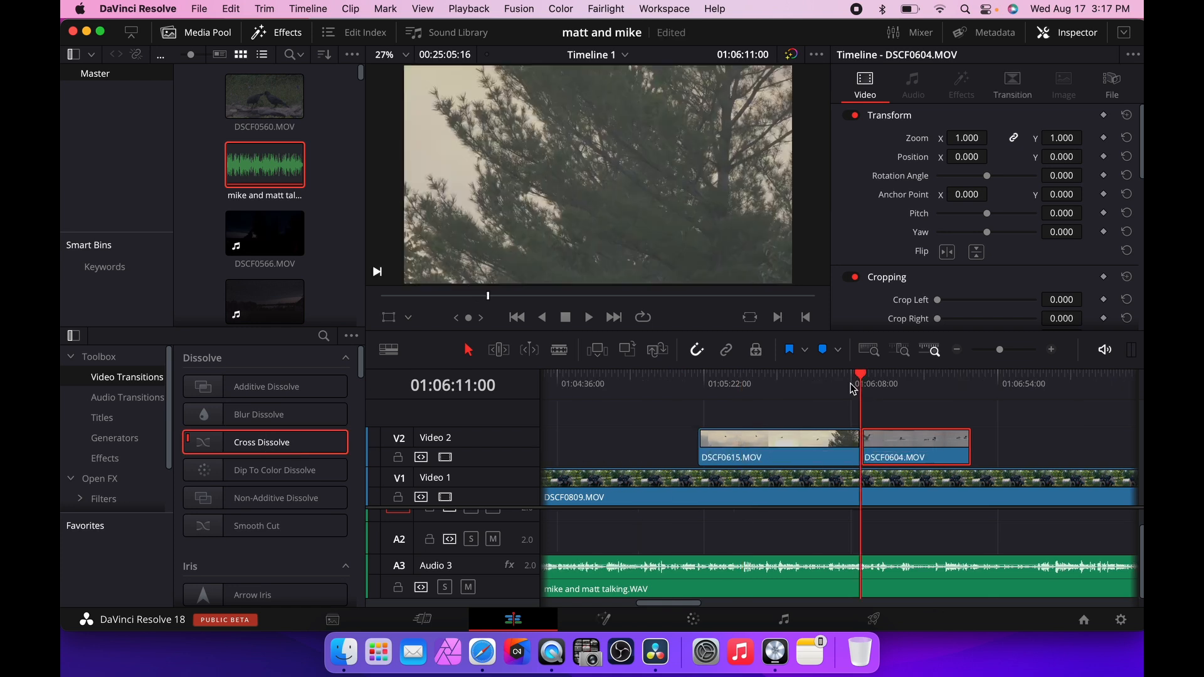
Zoom in and play back the cross dissolve between the two Video 2 clips.
click(1051, 349)
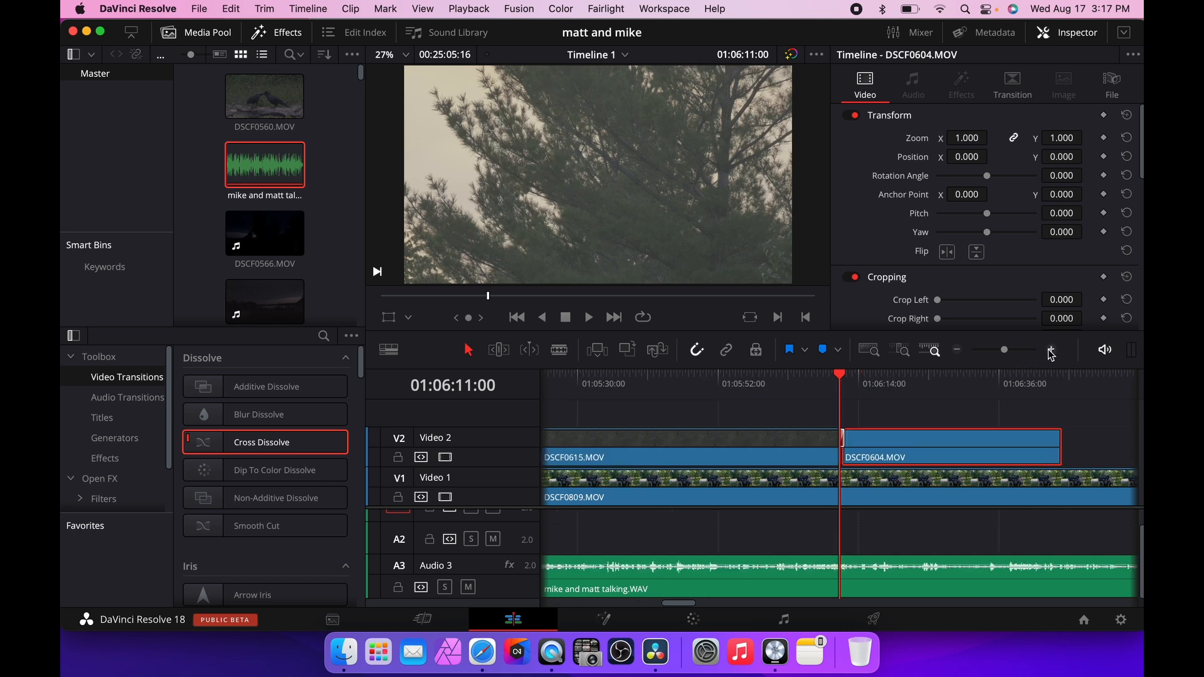
click(821, 381)
key(space)
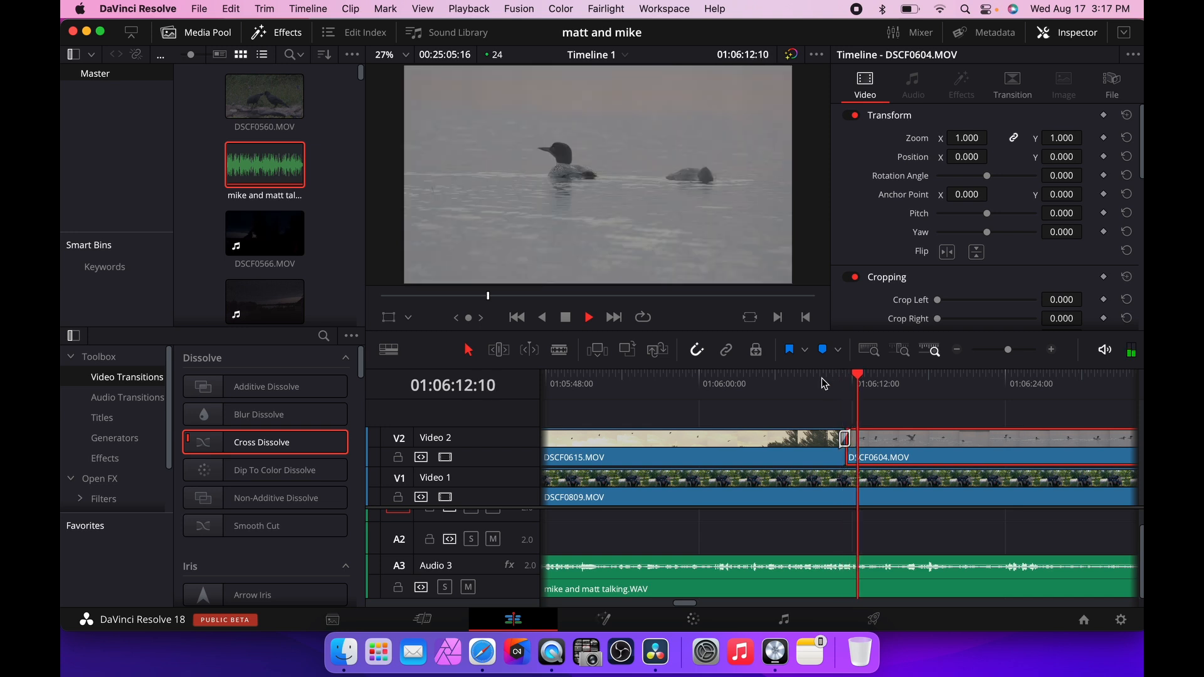
click(820, 380)
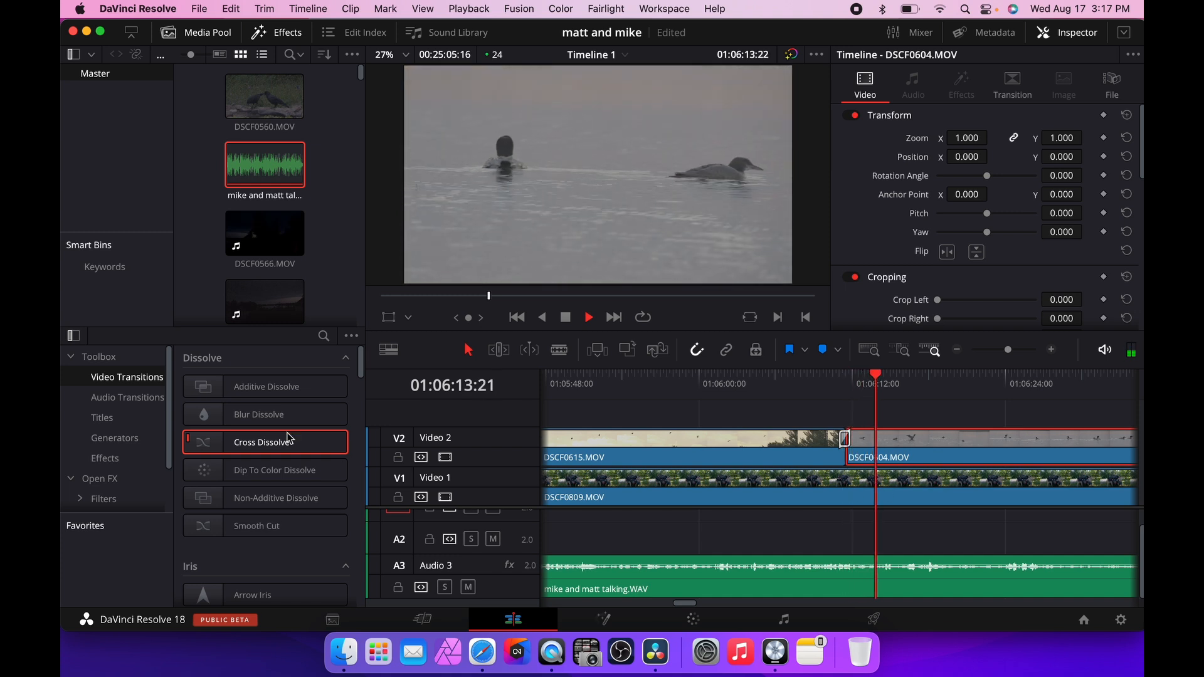
key(space)
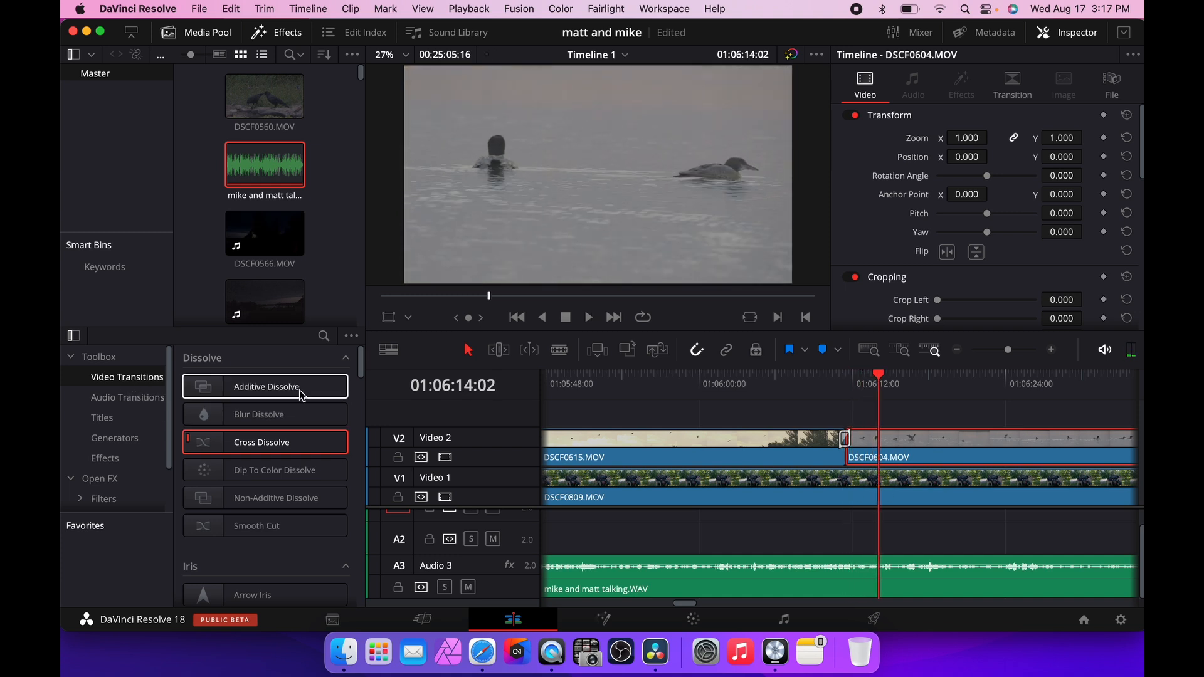
Import the _S1A2514.jpg image from the Desktop into the media pool.
click(958, 351)
click(958, 351)
scroll(697, 412, left, 5)
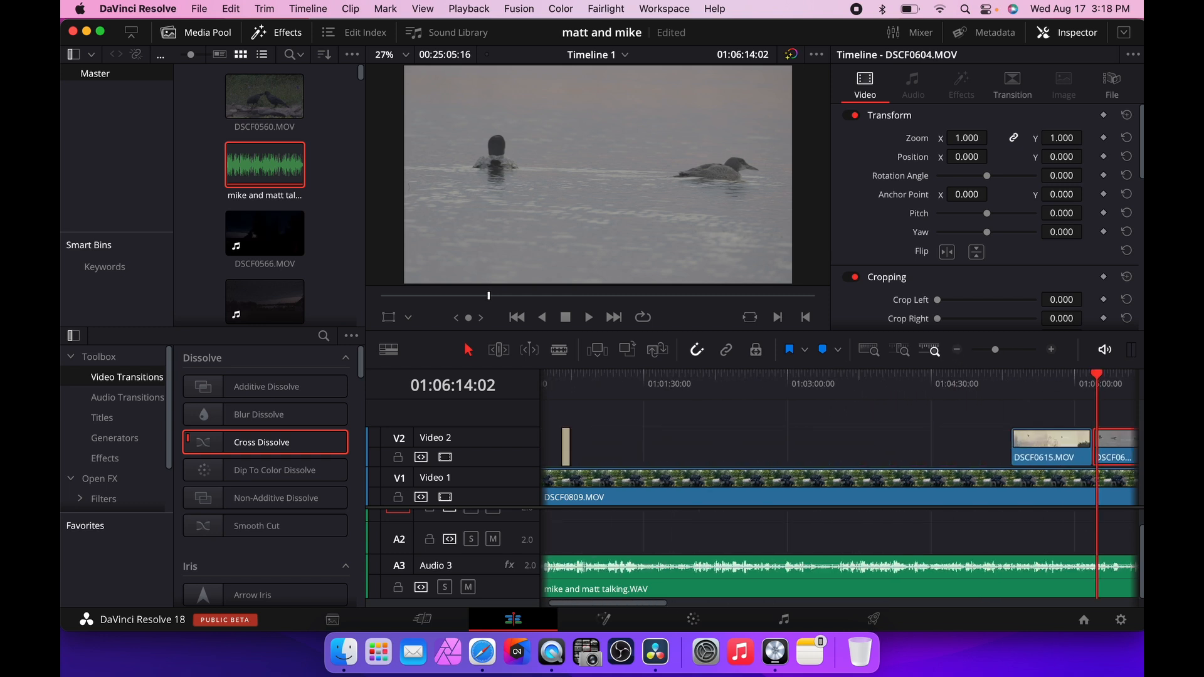
click(198, 7)
mouse_move(290, 191)
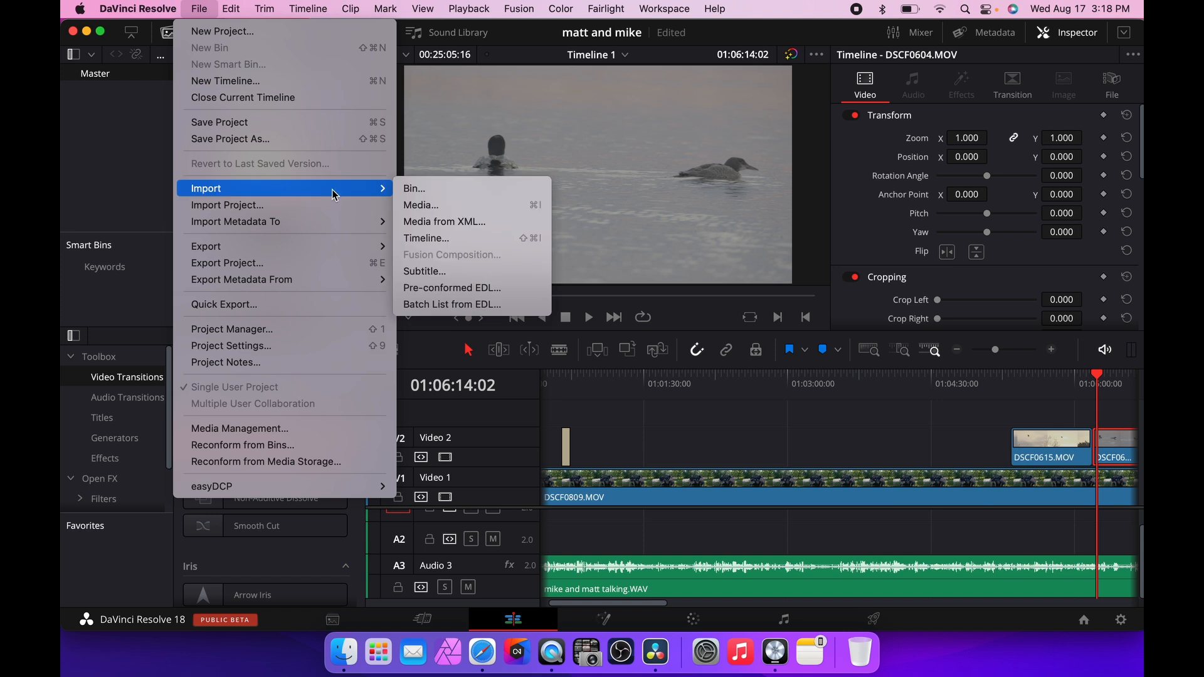
click(426, 206)
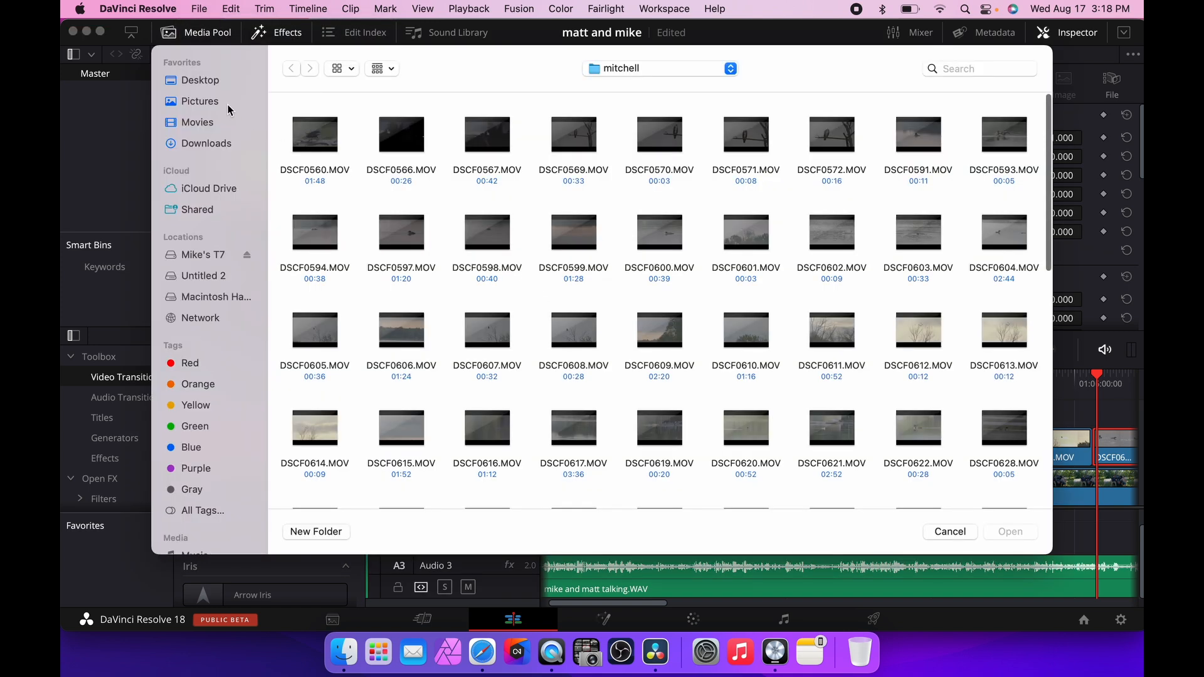
click(213, 81)
click(411, 138)
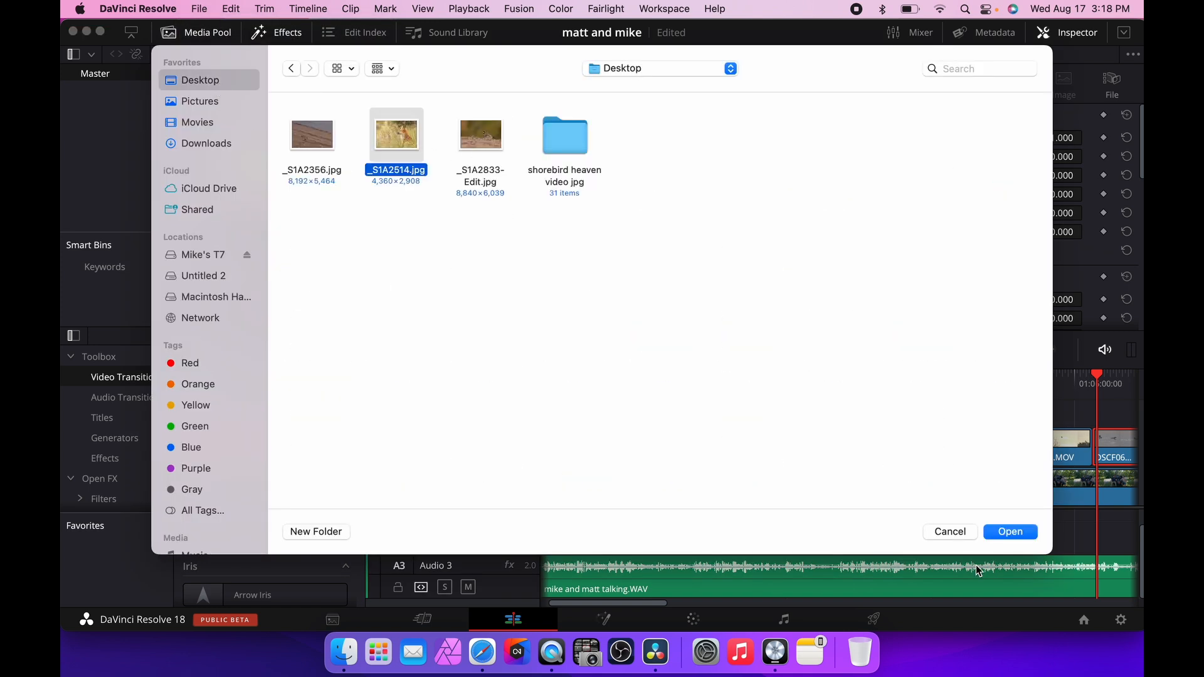
click(1010, 532)
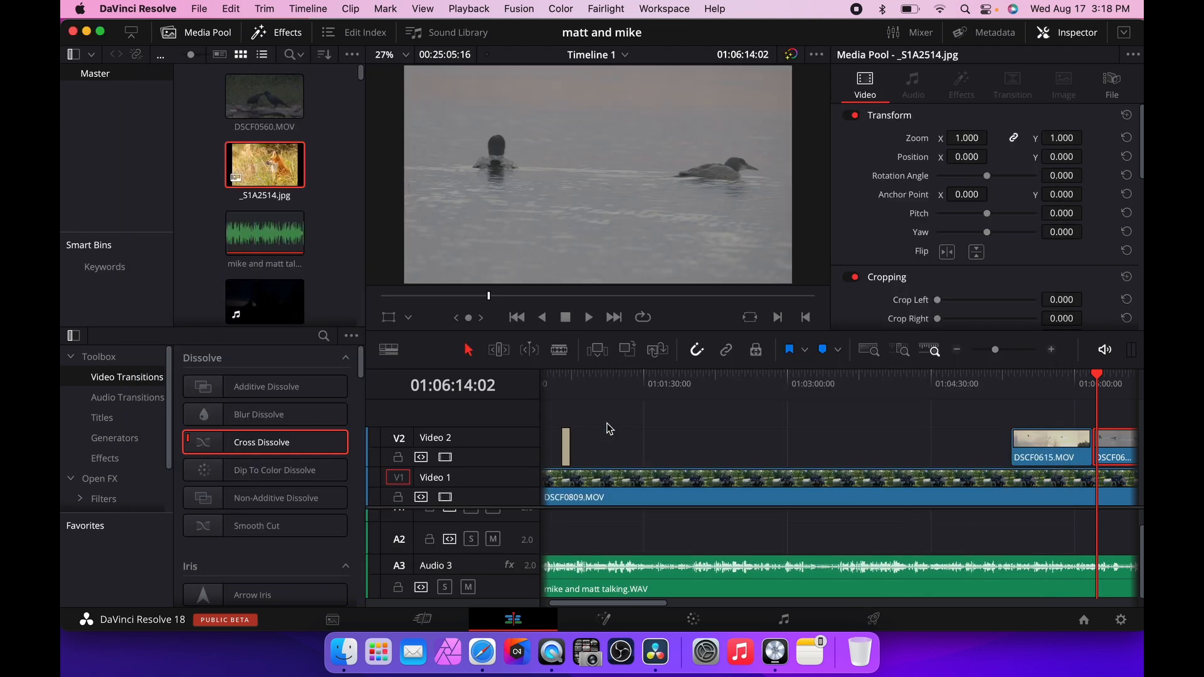
Place the _S1A2514.jpg image on Video 2 at about 01:02:13.
scroll(657, 454, left, 1)
drag(264, 168, 720, 442)
Add a new video track above Video 2.
right_click(475, 444)
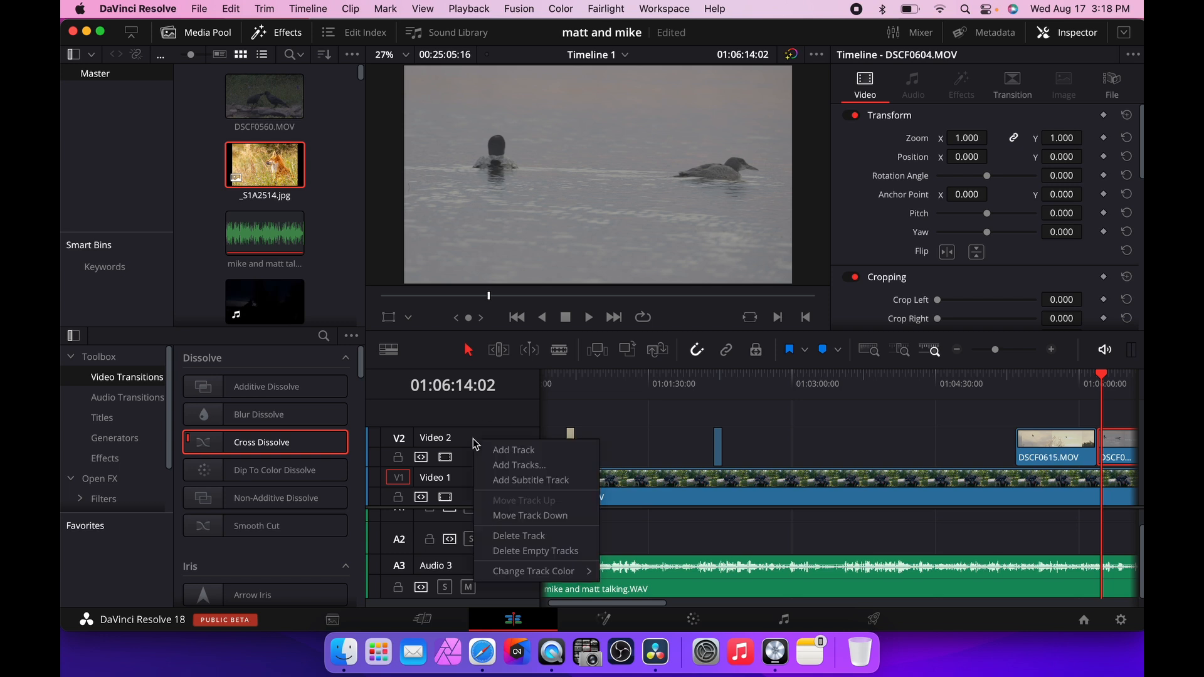
click(527, 450)
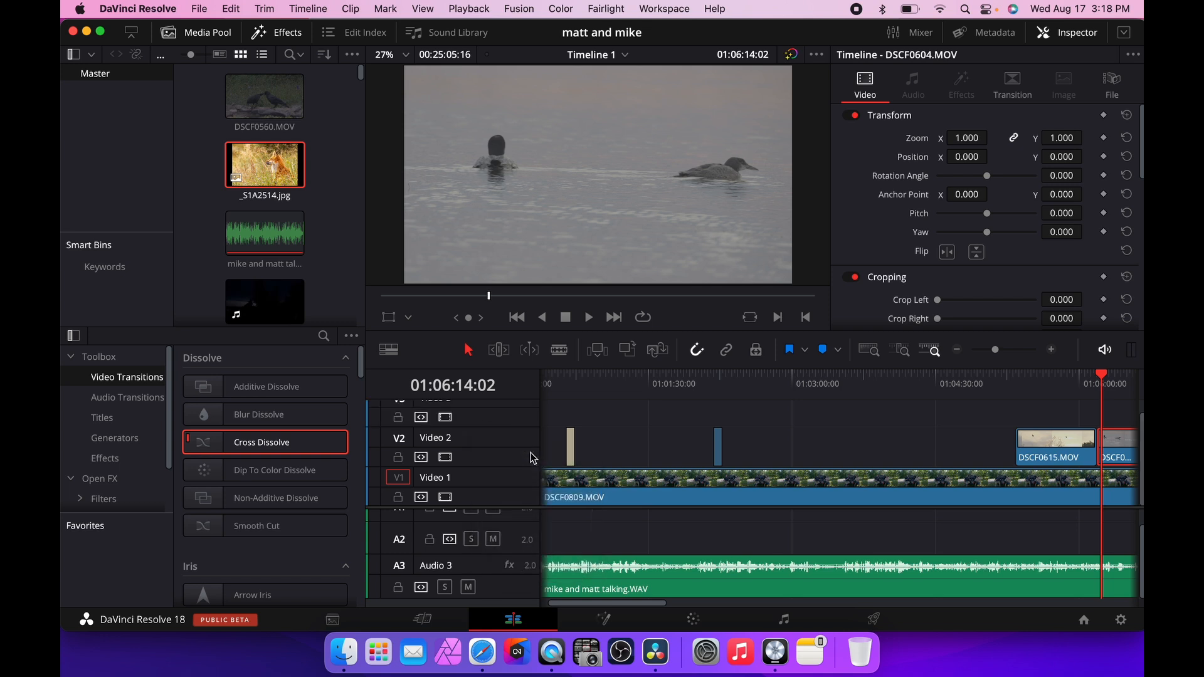
scroll(721, 484, up, 2)
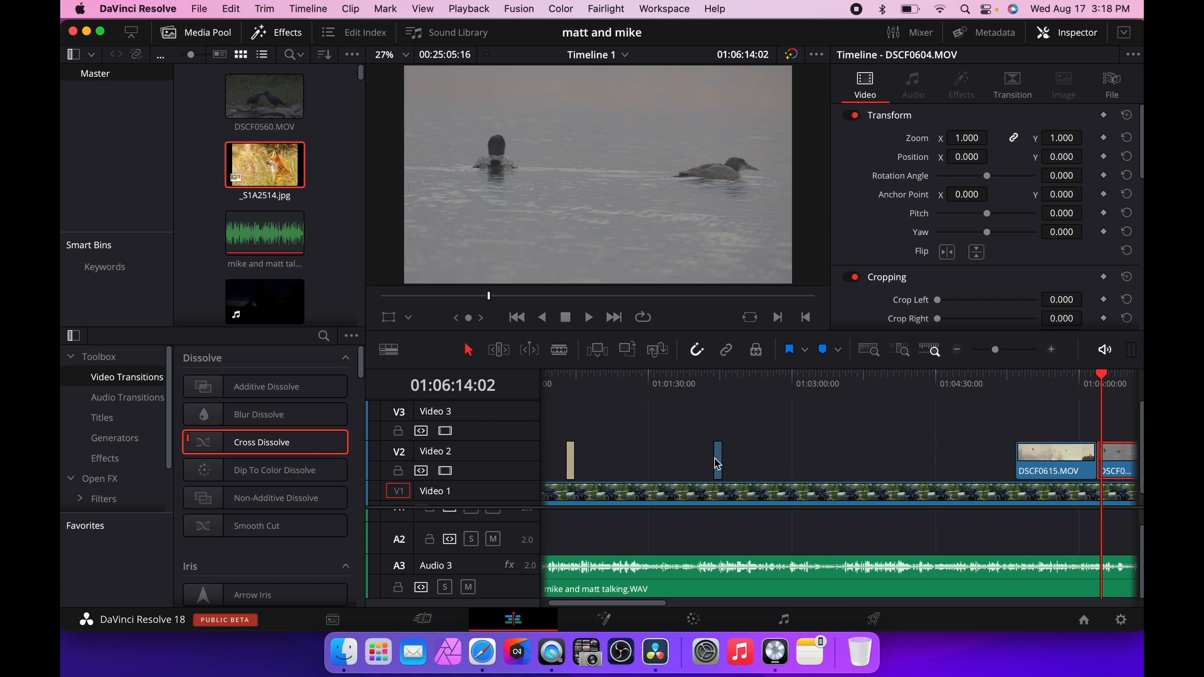
Move the fox image up onto Video 3 and play it from the playhead.
drag(719, 463, 748, 457)
click(713, 379)
key(space)
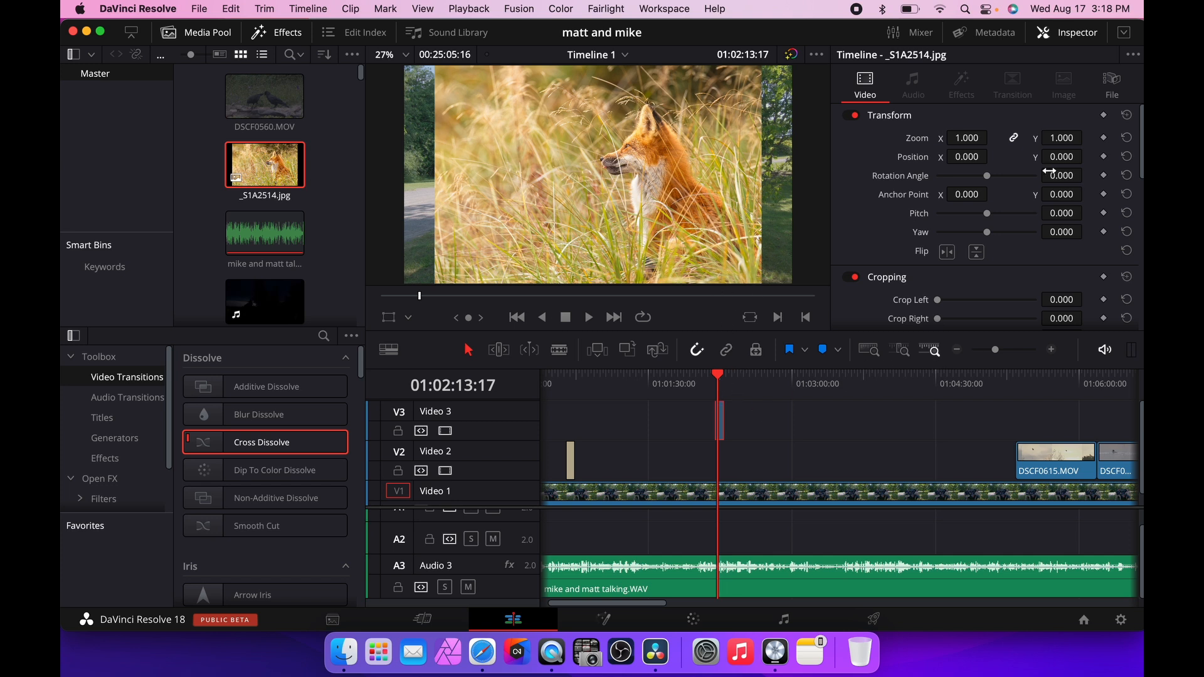
Try scaling the fox image's zoom to 1.290, then reset the zoom.
drag(1065, 139, 1087, 137)
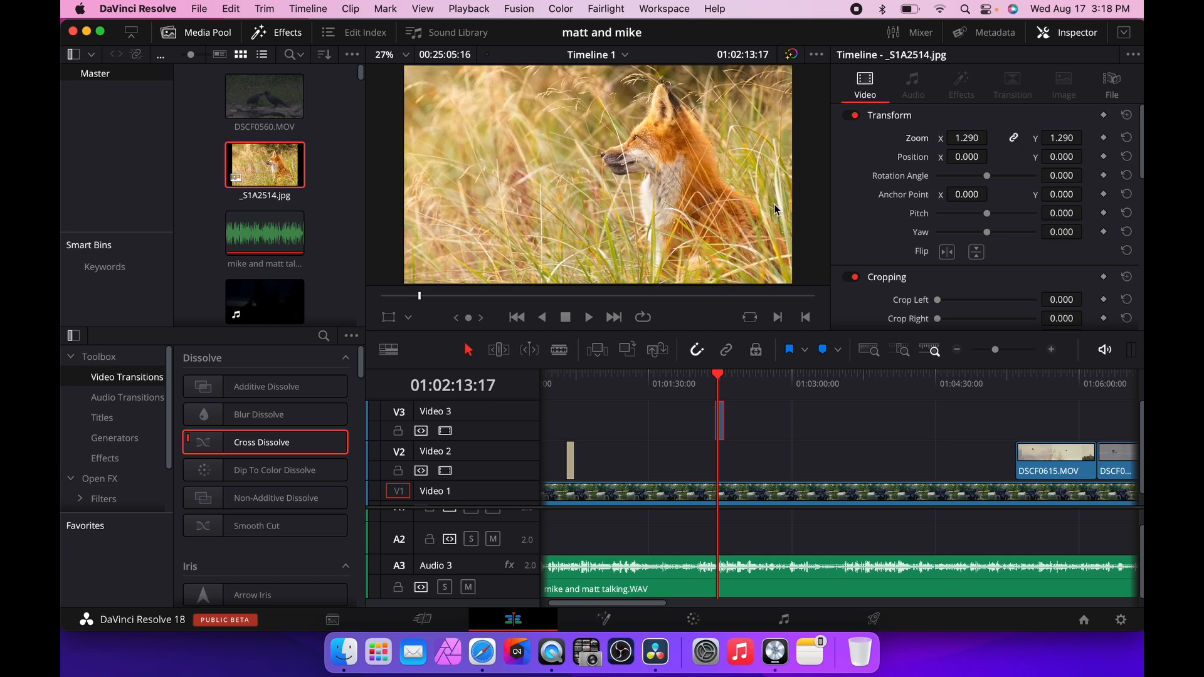
click(1127, 138)
click(130, 442)
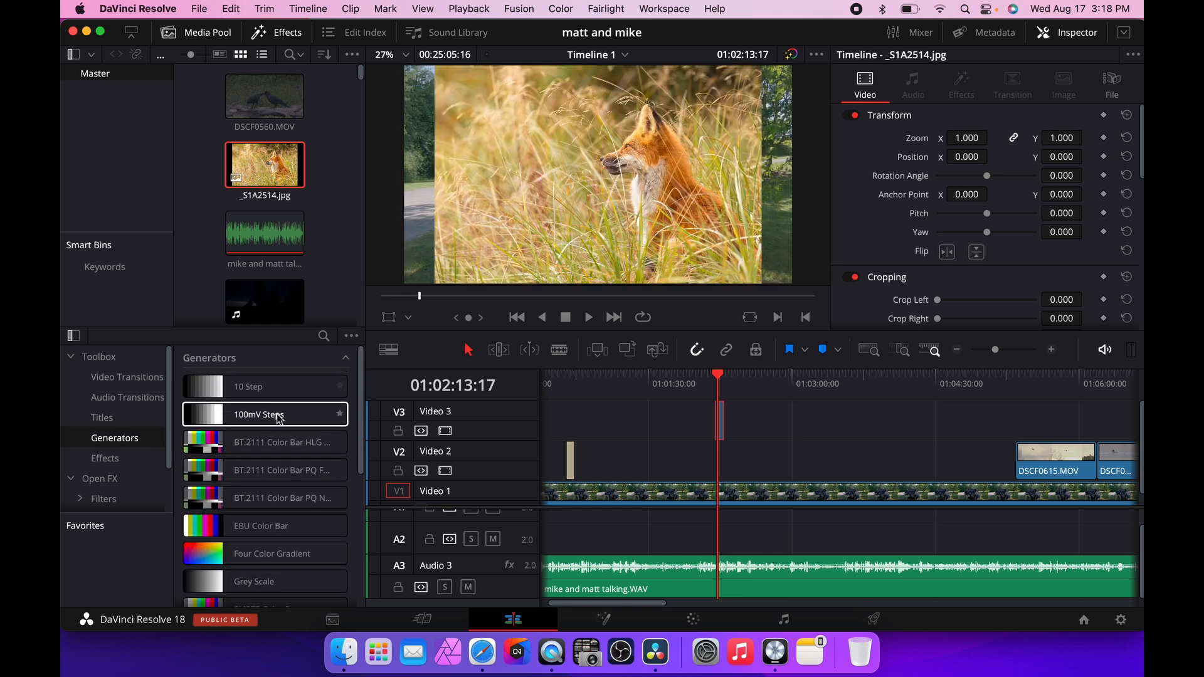
drag(263, 394, 759, 473)
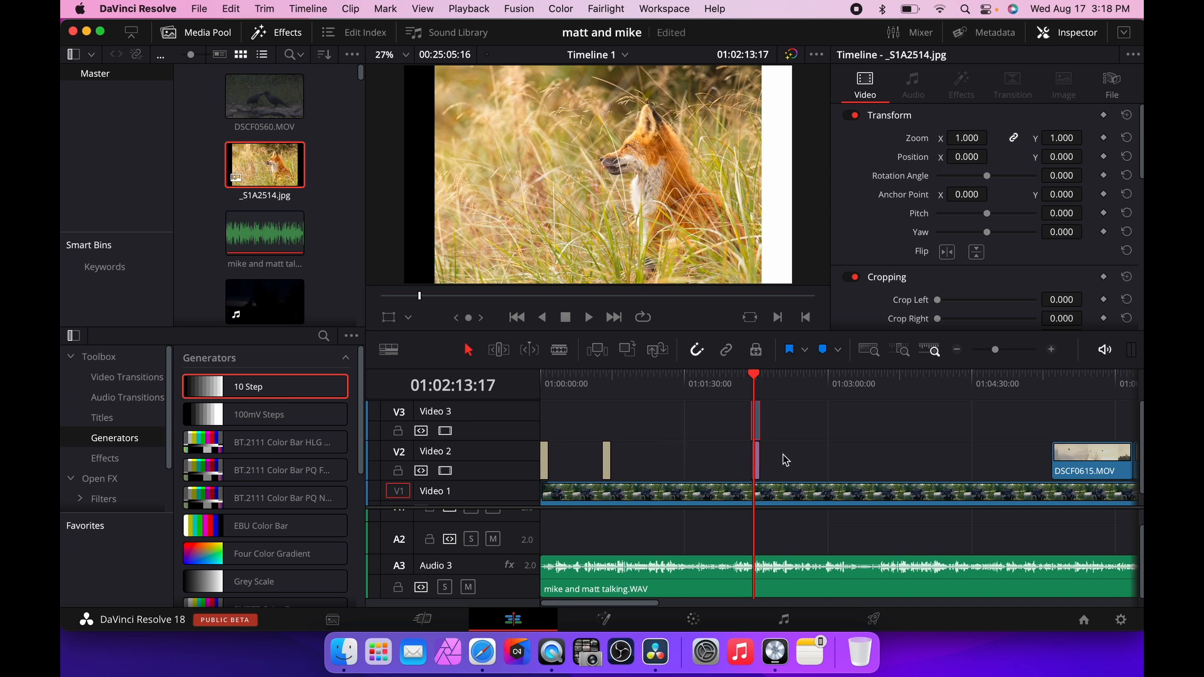
click(756, 457)
key(BackSpace)
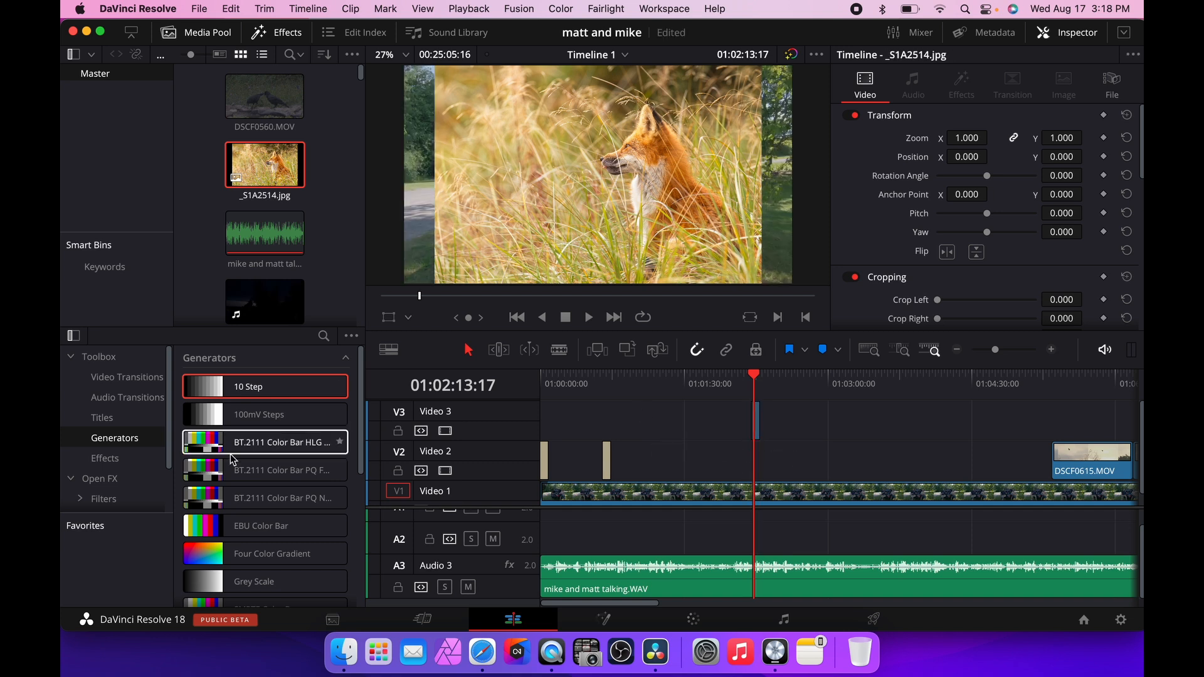
Add a Solid Color generator onto Video 2 beneath the fox image.
scroll(237, 458, down, 3)
drag(263, 552, 759, 453)
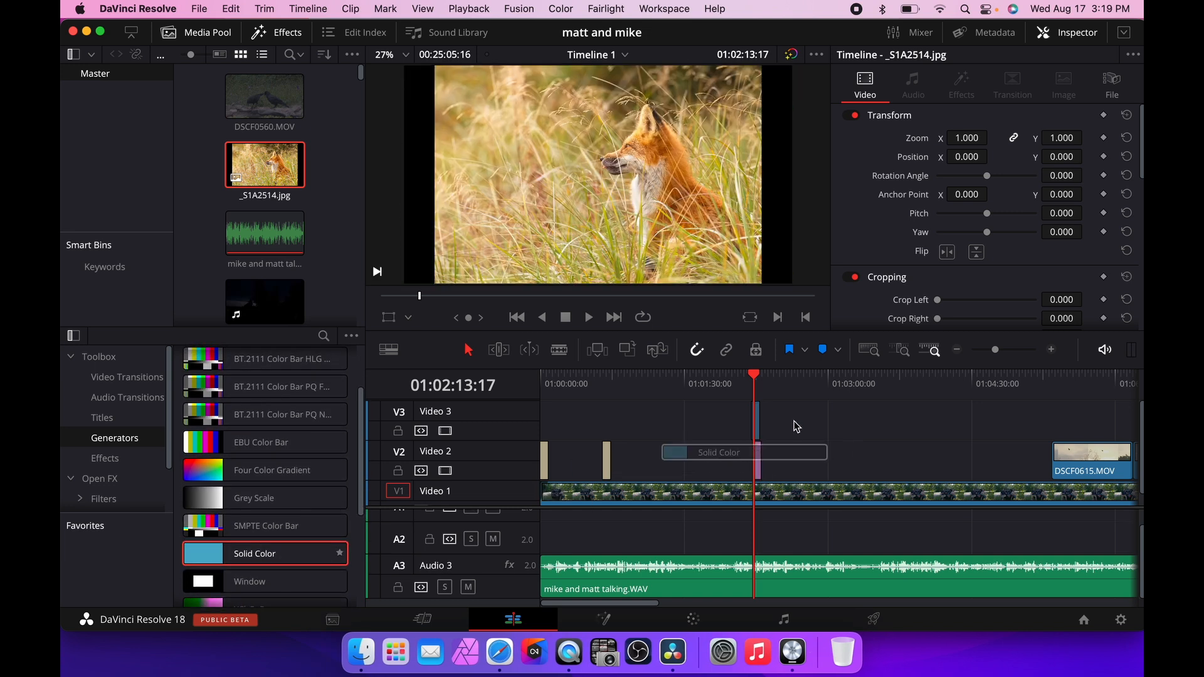
Trim the Solid Color clip to match the fox image's length and preview the overlap.
click(1052, 350)
click(1052, 350)
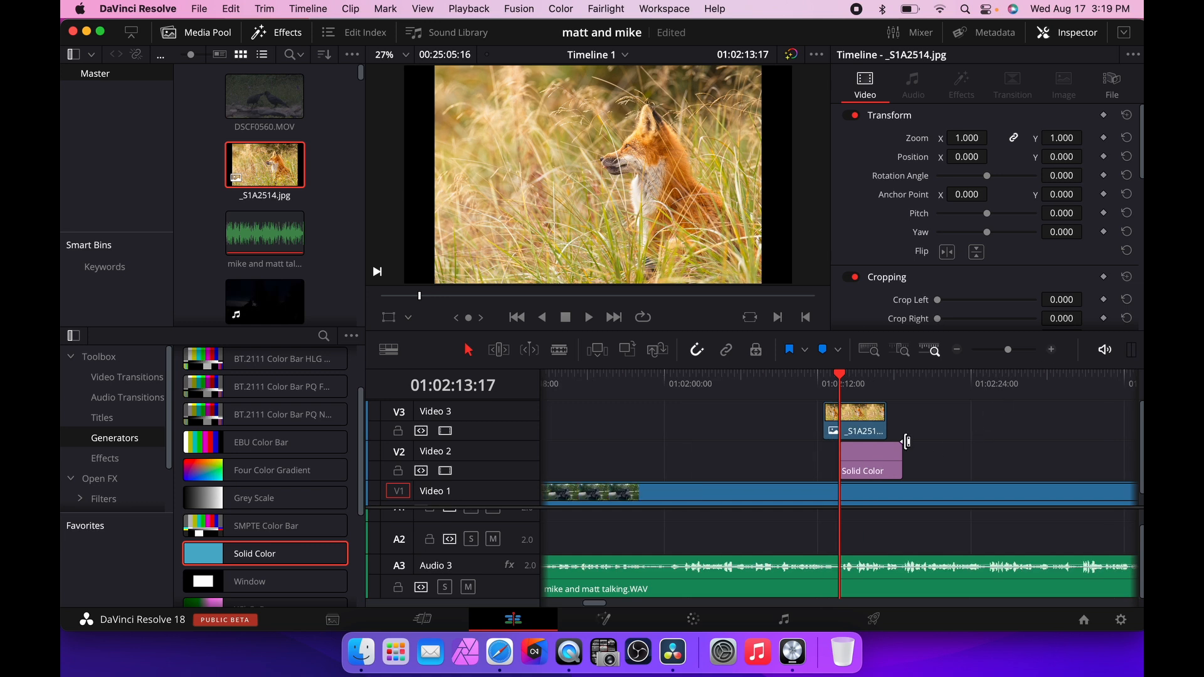
drag(873, 458, 849, 462)
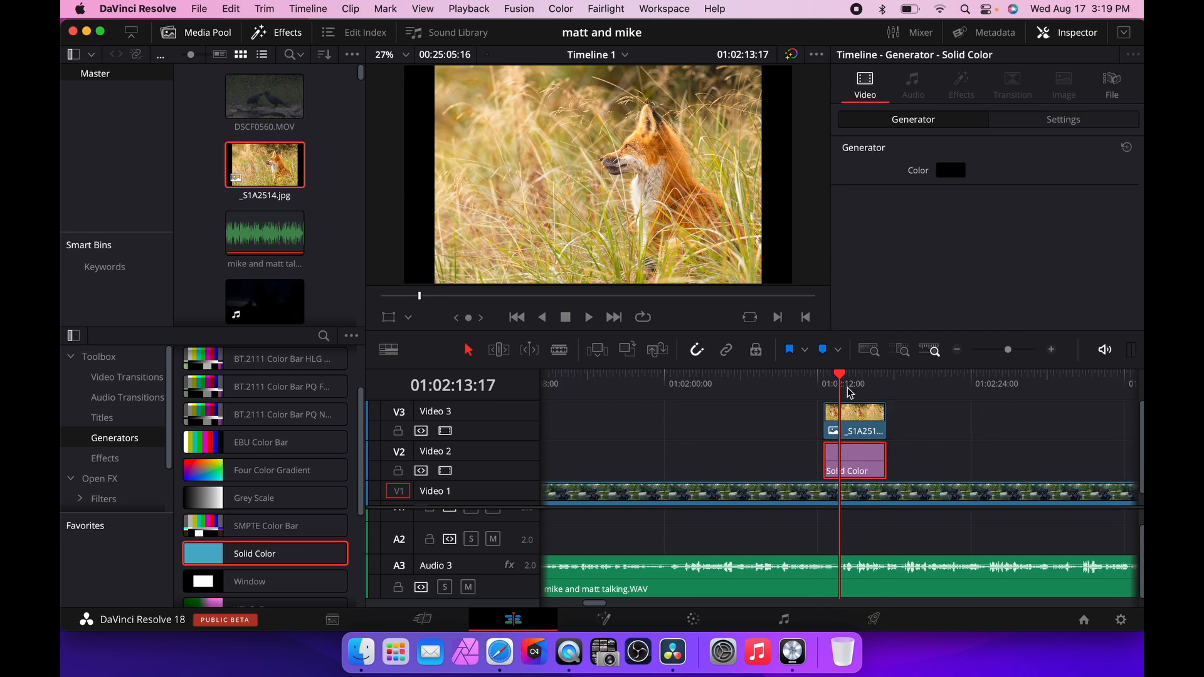
drag(841, 380, 823, 381)
mouse_move(852, 455)
mouse_down()
mouse_move(840, 453)
mouse_move(854, 454)
mouse_up()
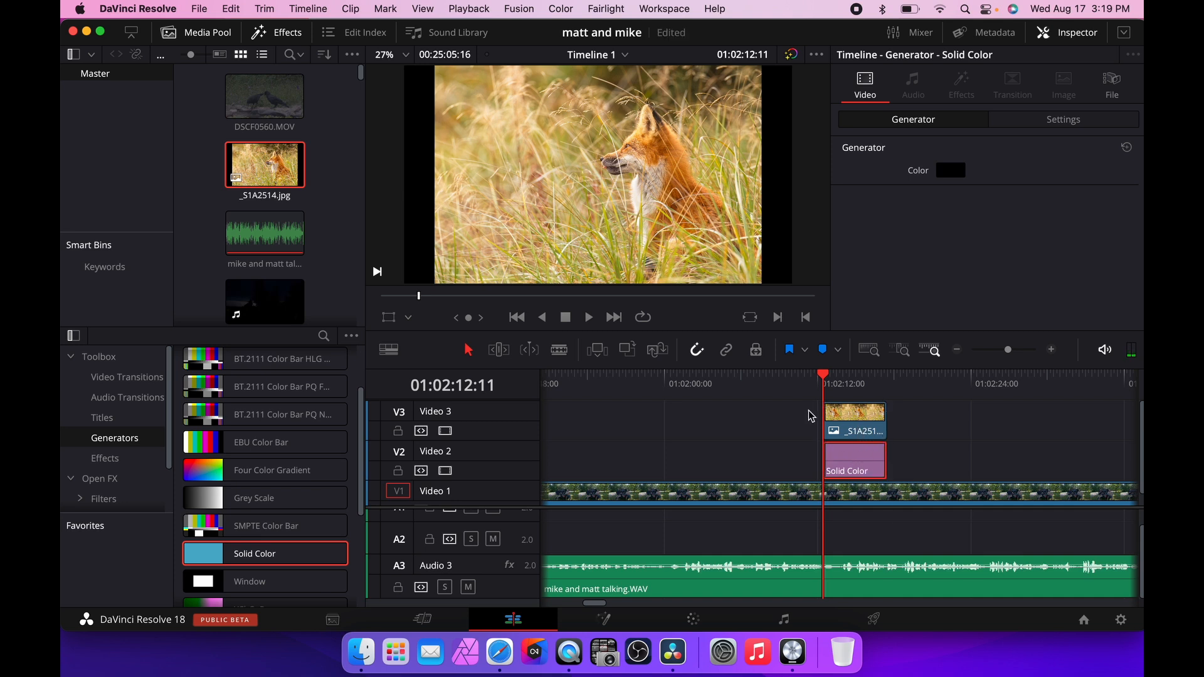
click(806, 386)
key(space)
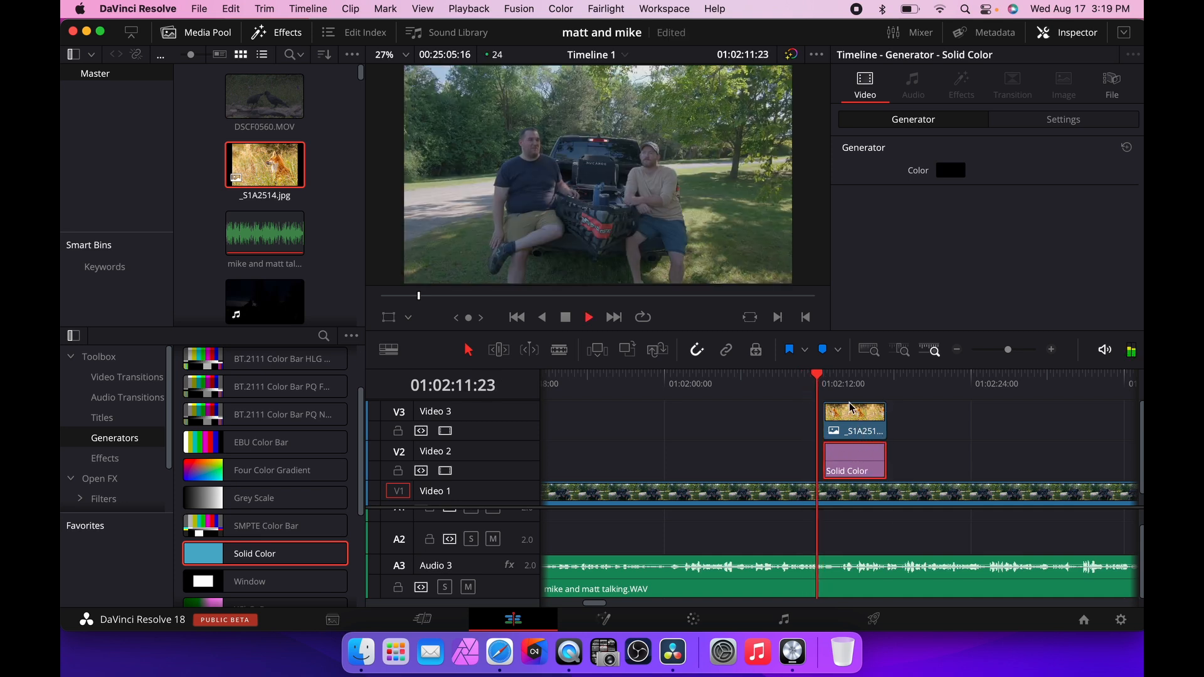
key(space)
Set the Solid Color generator's color to white.
right_click(870, 466)
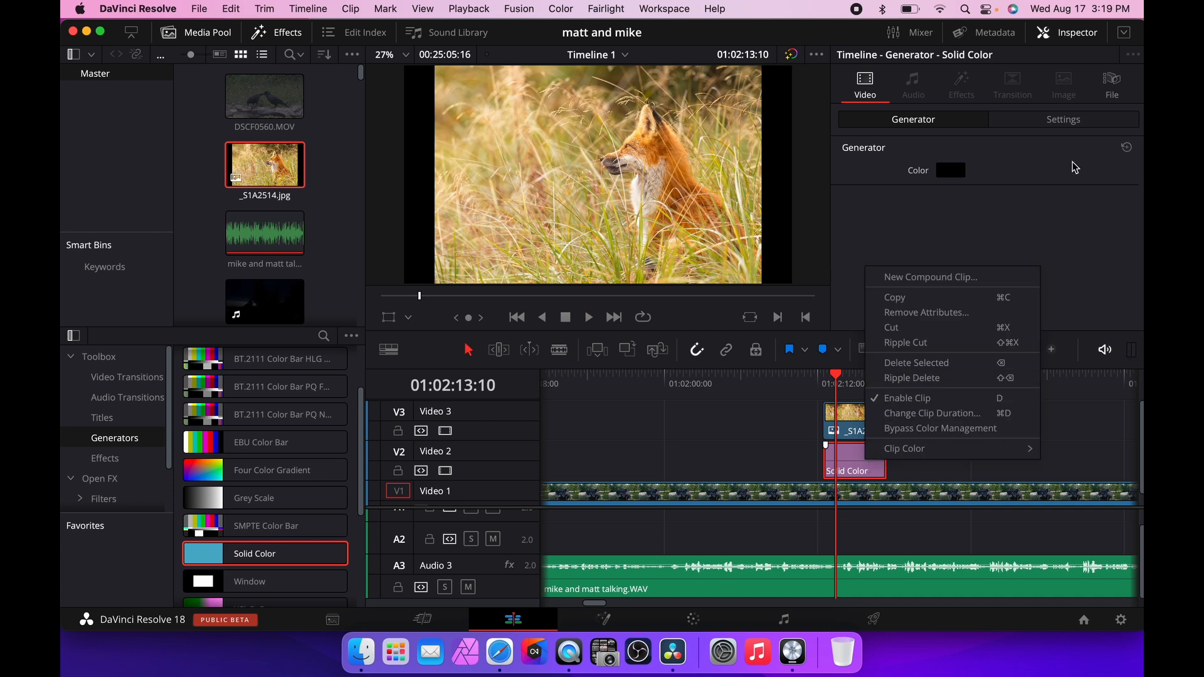
click(1039, 193)
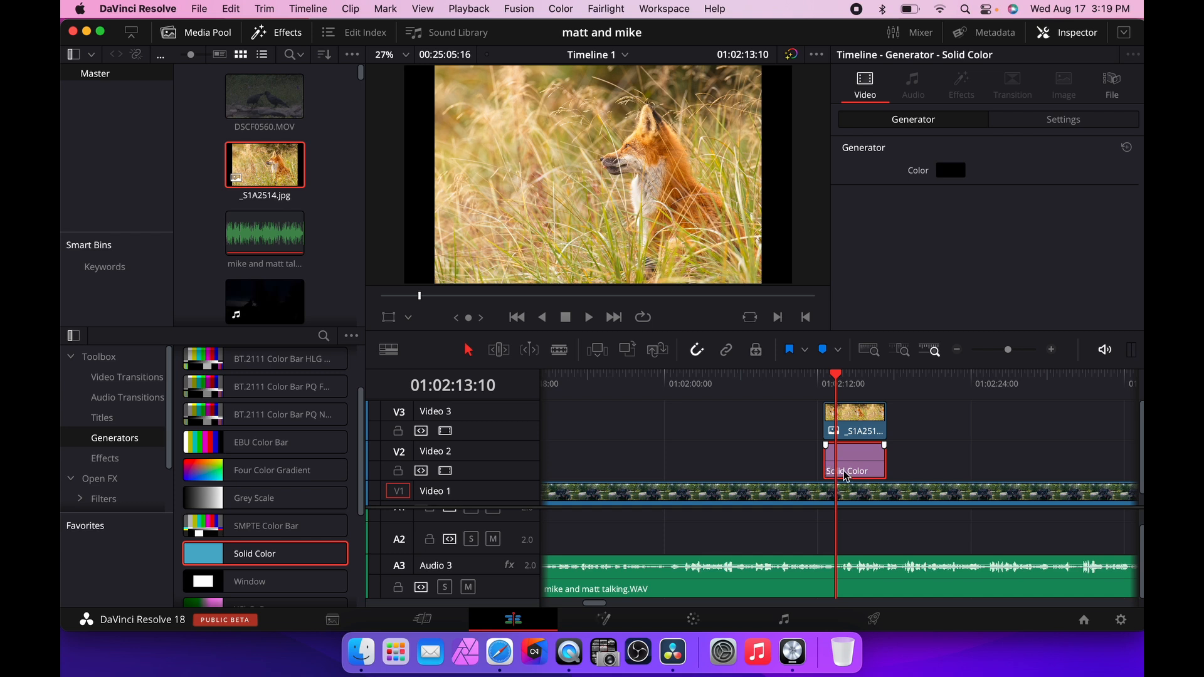
scroll(850, 474, right, 5)
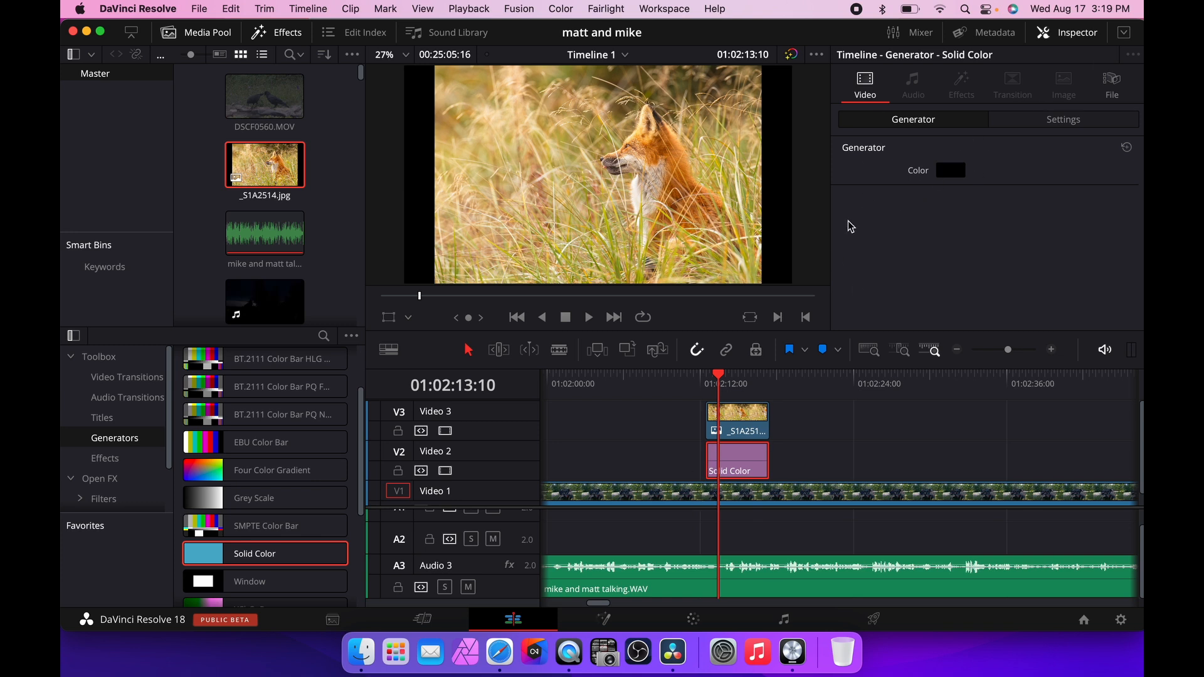
click(948, 172)
drag(216, 554, 71, 553)
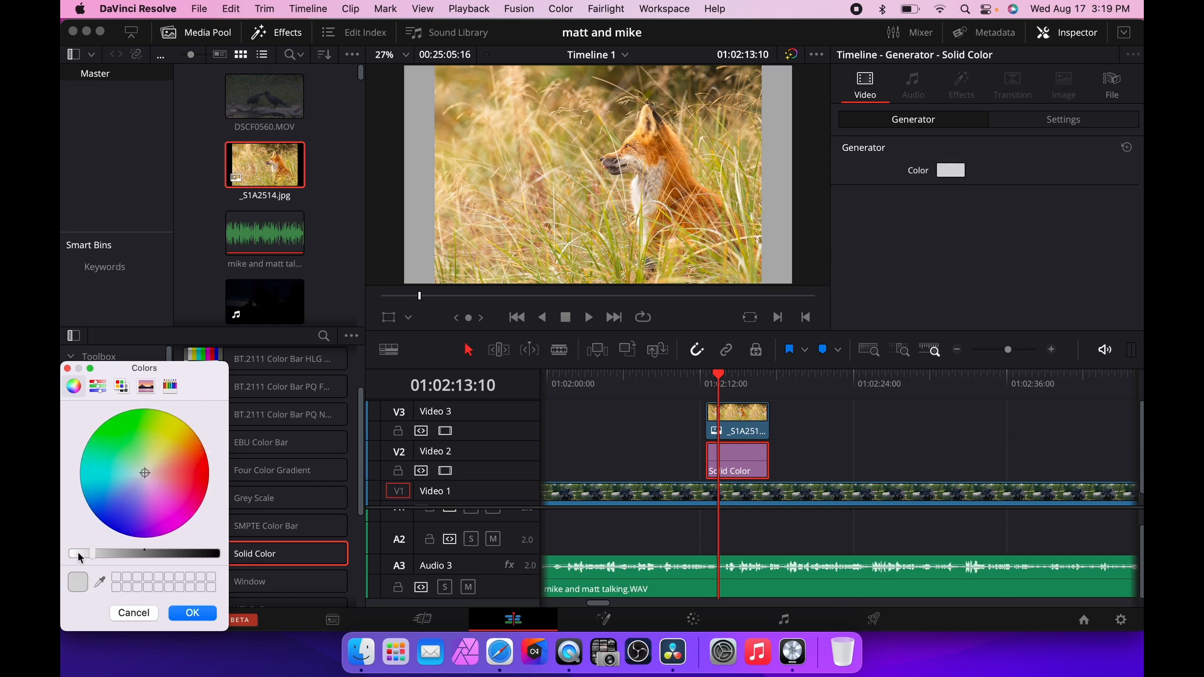
click(181, 614)
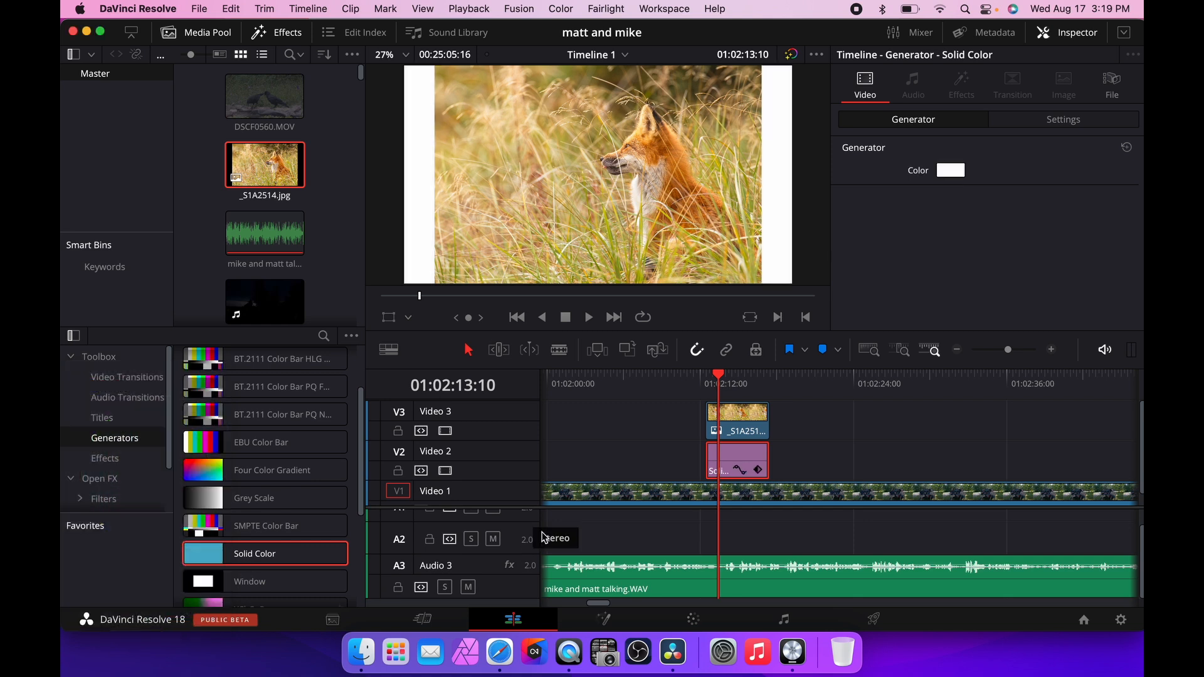
Scale the fox image's zoom down to 0.870 so a white border surrounds it.
click(740, 424)
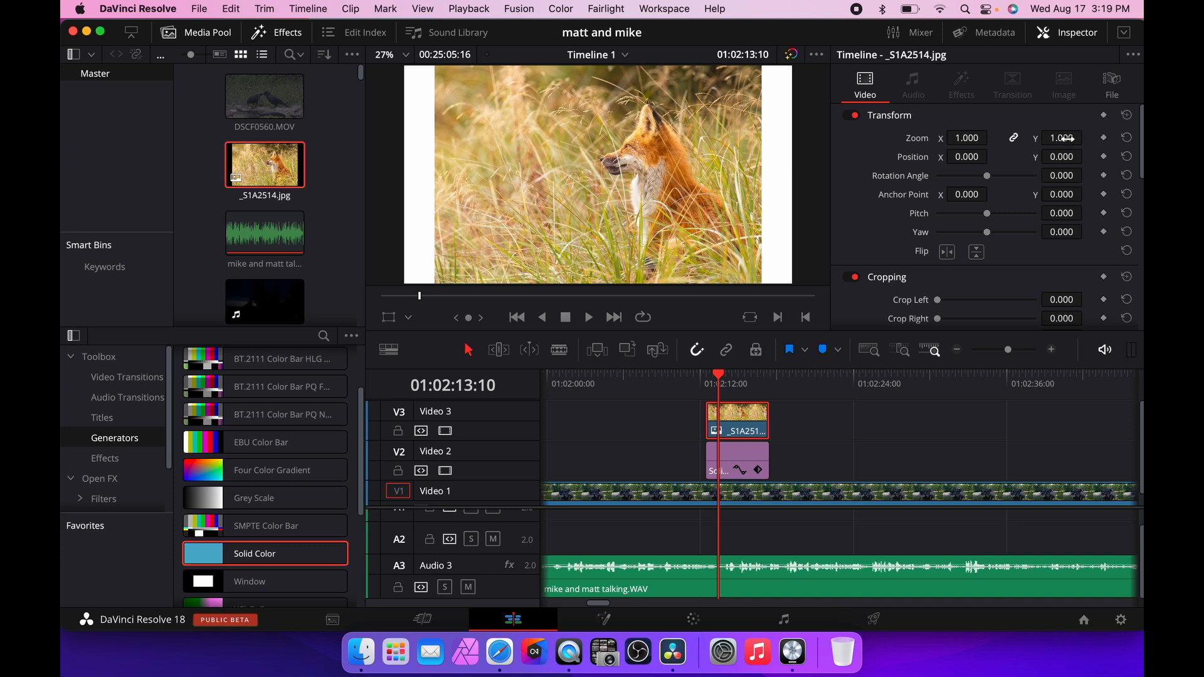
mouse_move(1064, 138)
mouse_down()
mouse_move(1087, 137)
mouse_move(1062, 138)
mouse_up()
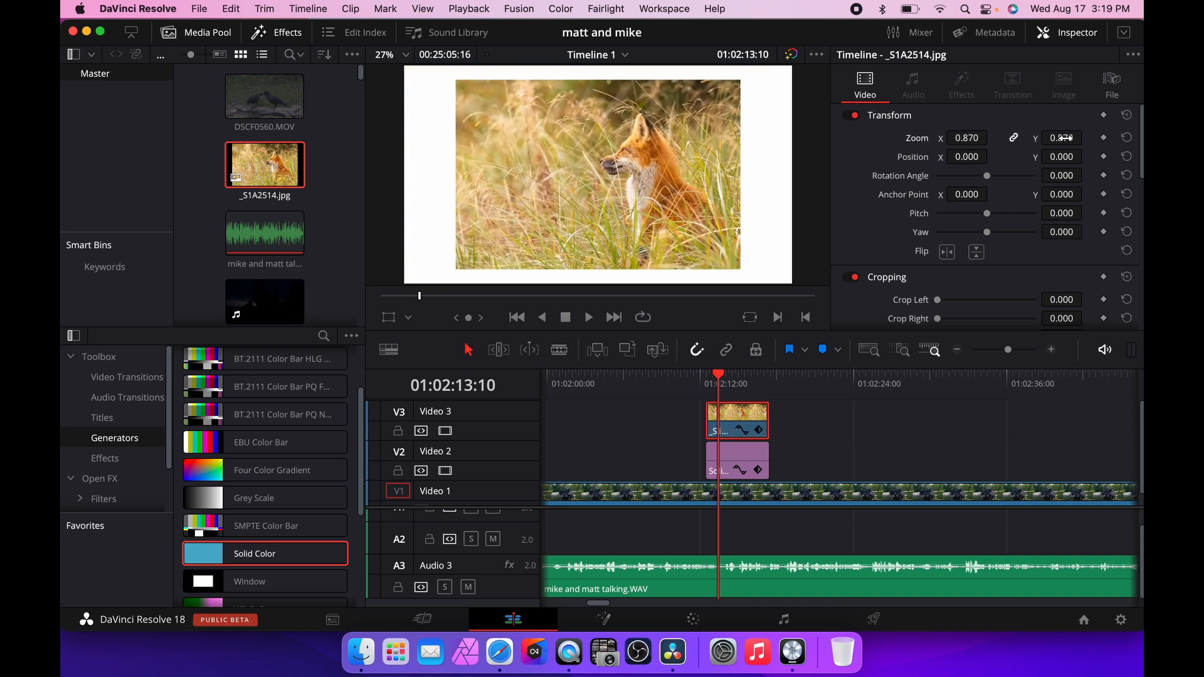
click(690, 376)
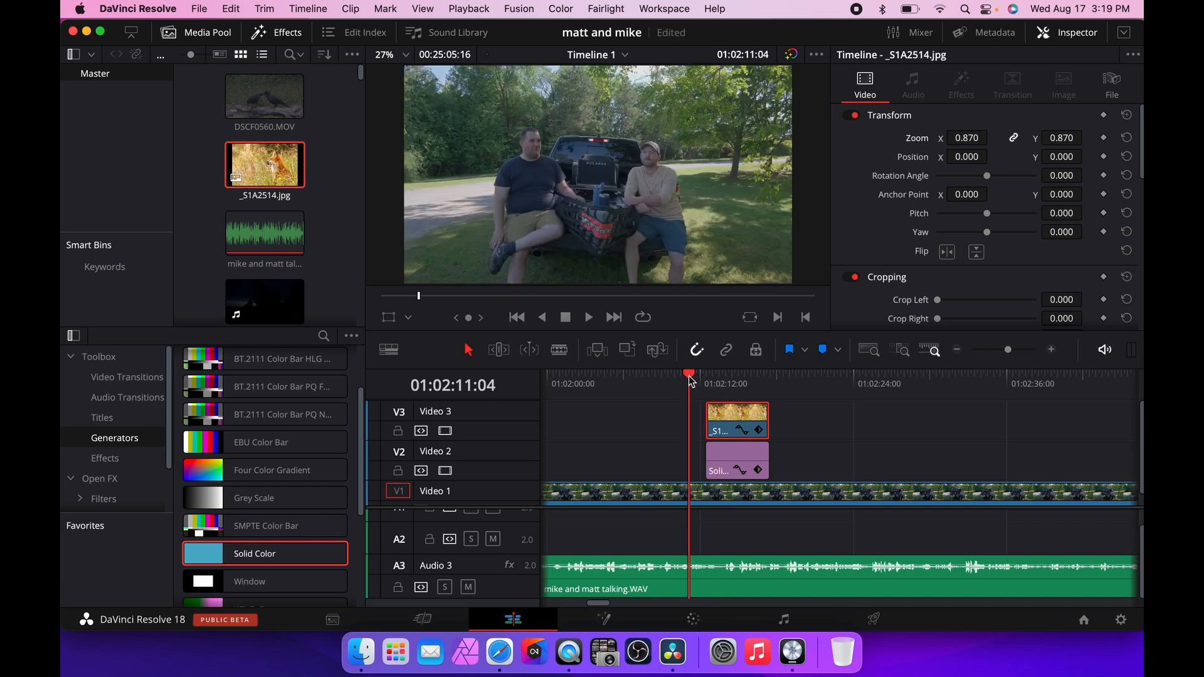
Play back the framed fox image in full-screen preview.
key(space)
key(super+f)
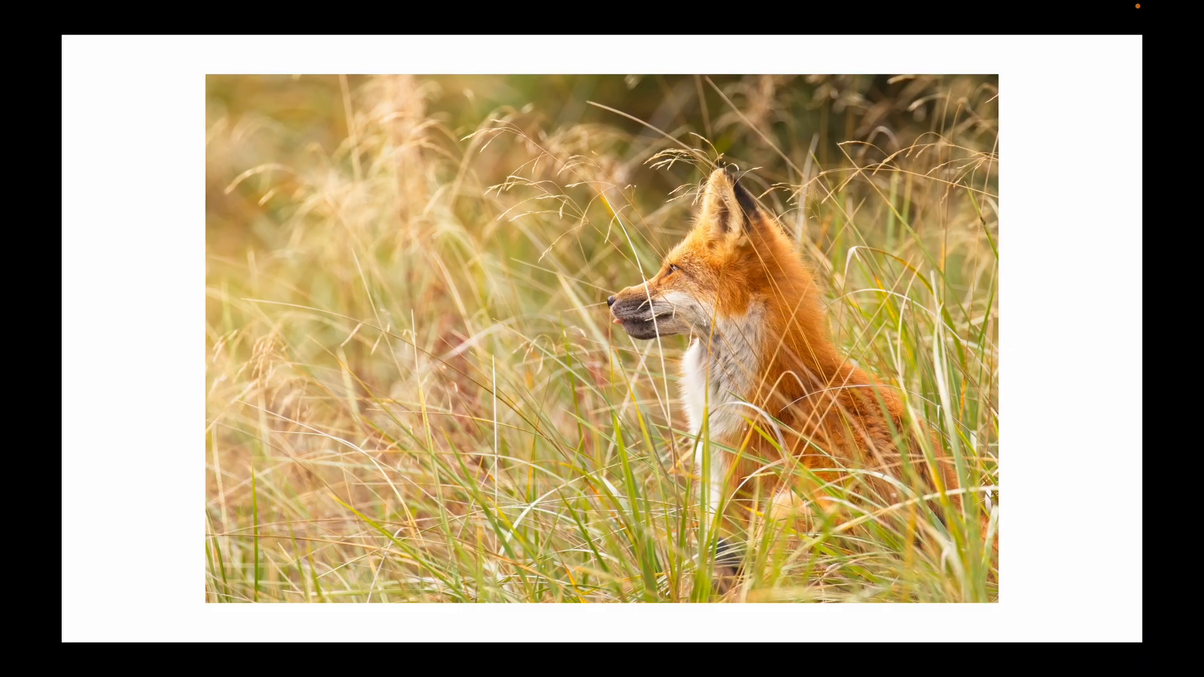
key(super+f)
key(space)
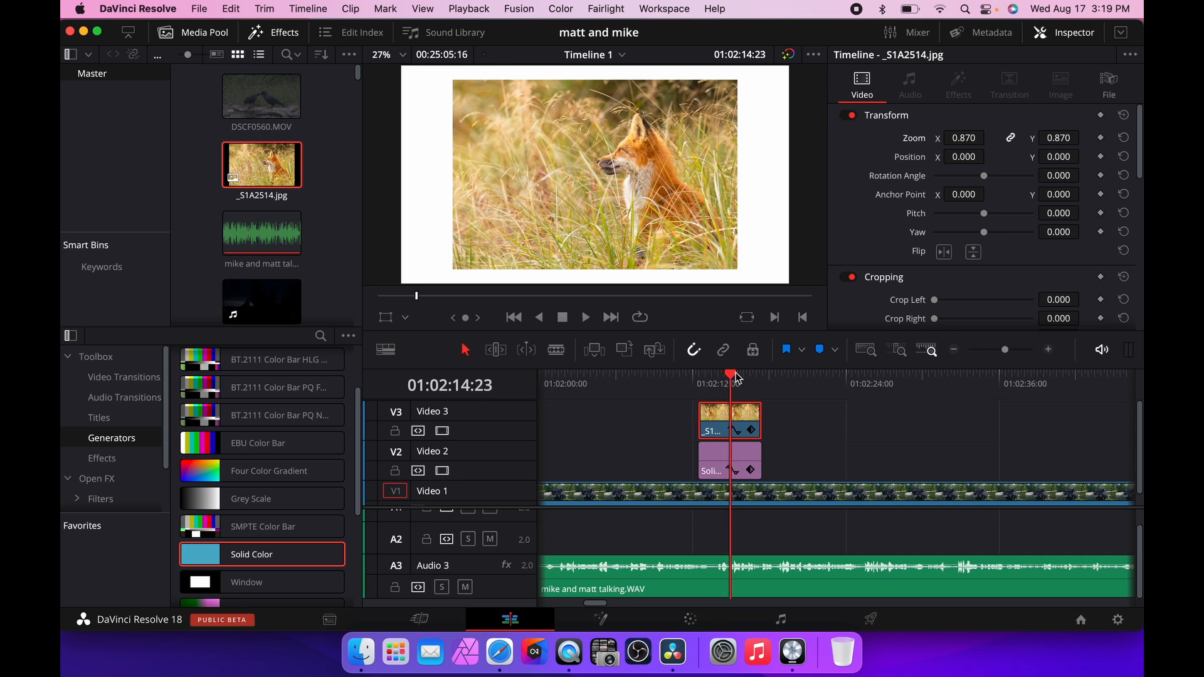
click(699, 376)
drag(698, 377, 667, 381)
key(space)
key(super+f)
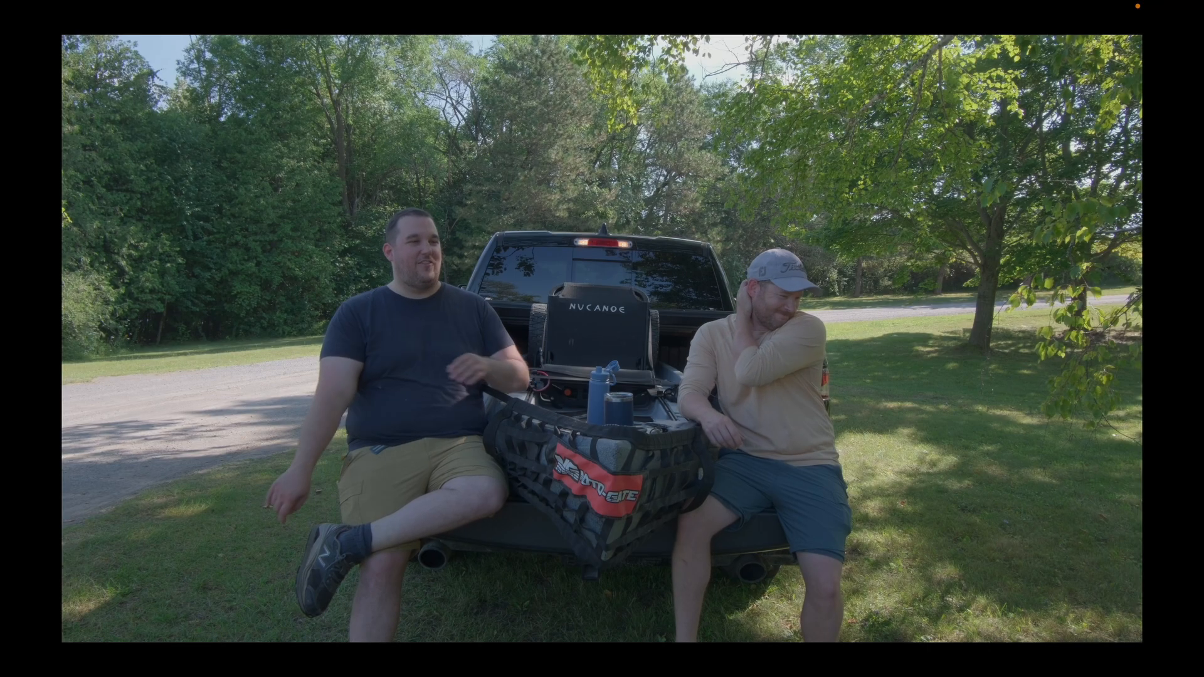
key(Escape)
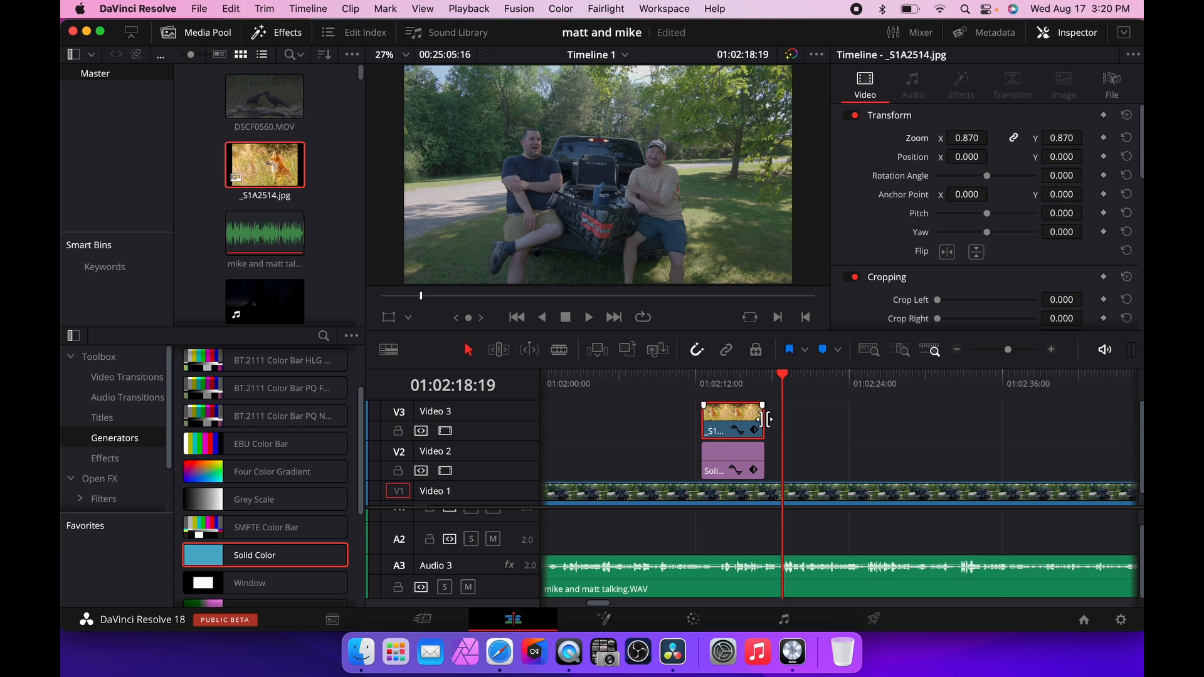
Extend both the fox image and the Solid Color clip together so they end at the playhead.
drag(767, 419, 771, 419)
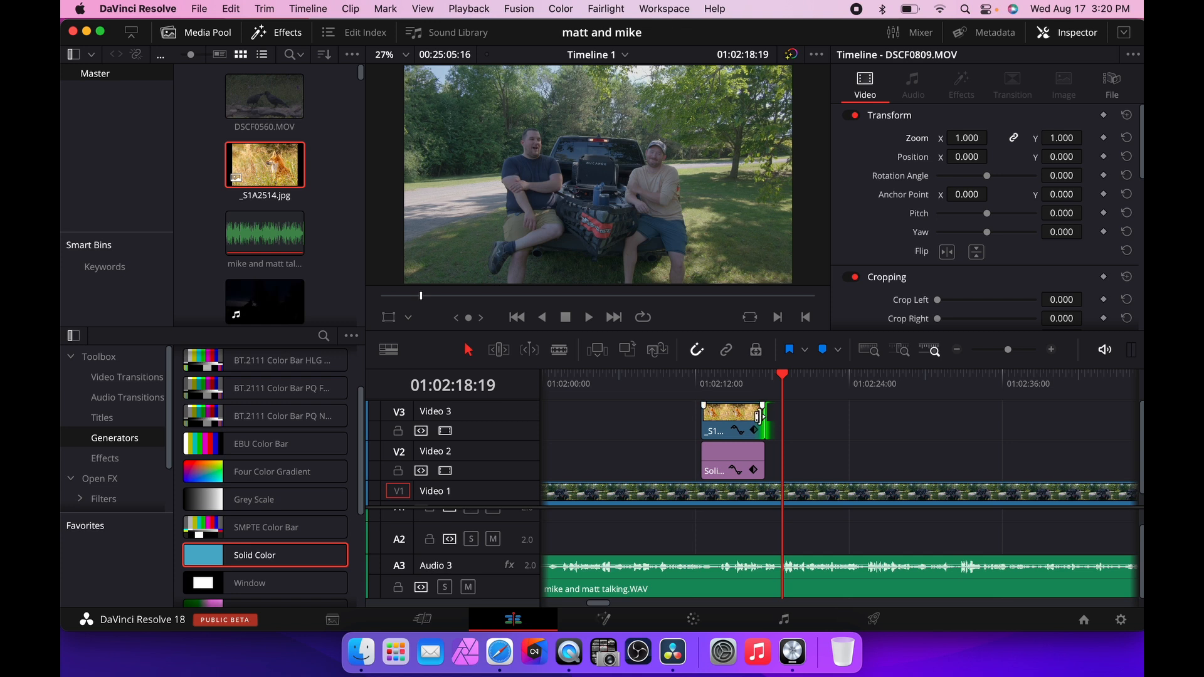
drag(759, 417, 748, 417)
click(748, 419)
super+click(742, 460)
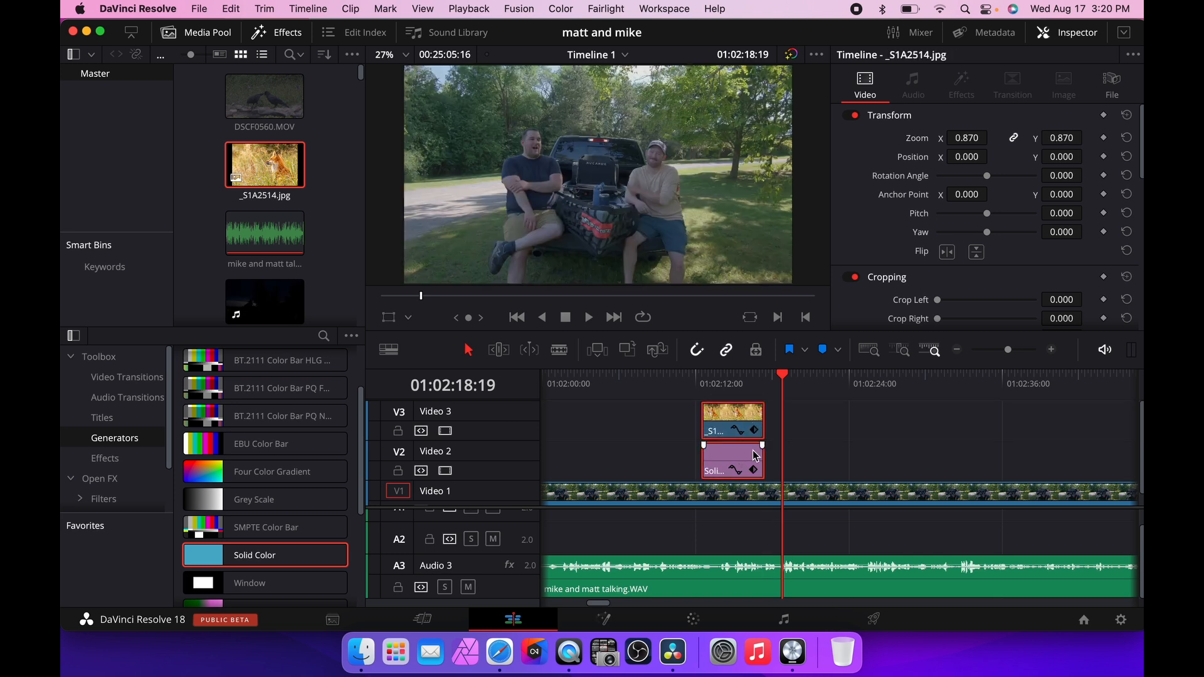
mouse_move(764, 419)
mouse_down()
mouse_move(841, 421)
mouse_move(753, 421)
mouse_move(778, 422)
mouse_up()
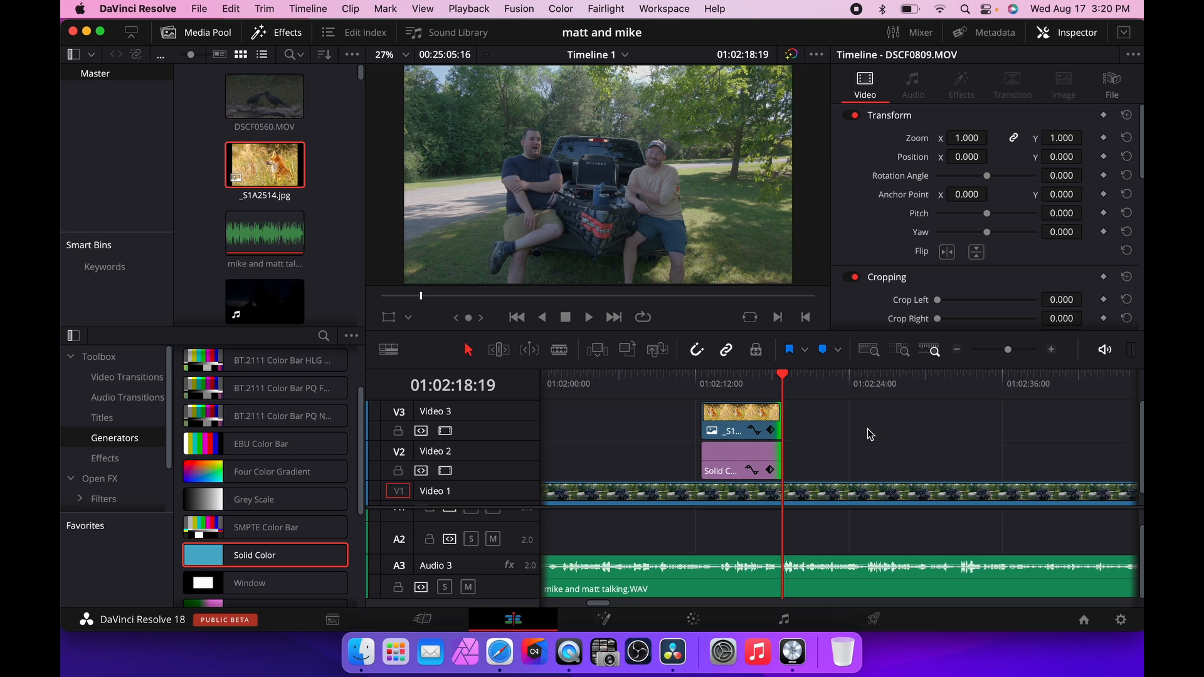
Locate the osprey clip DSCF0572.MOV further along Video 2 and play it.
scroll(859, 437, right, 5)
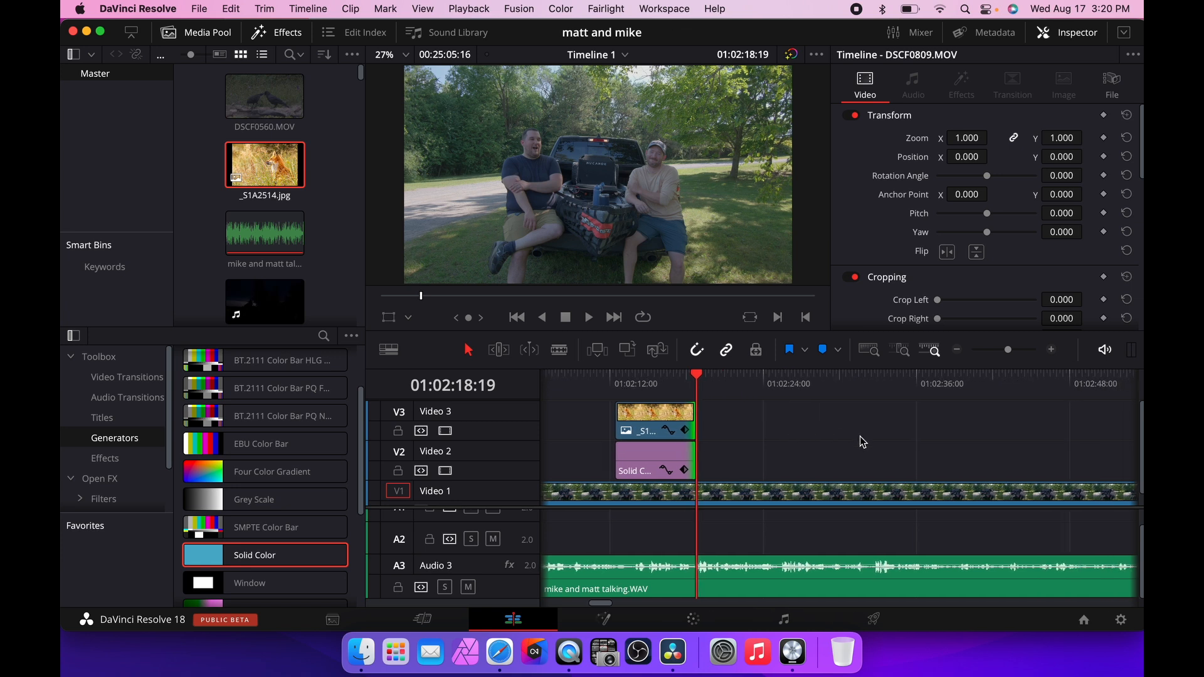
click(957, 349)
scroll(940, 417, right, 10)
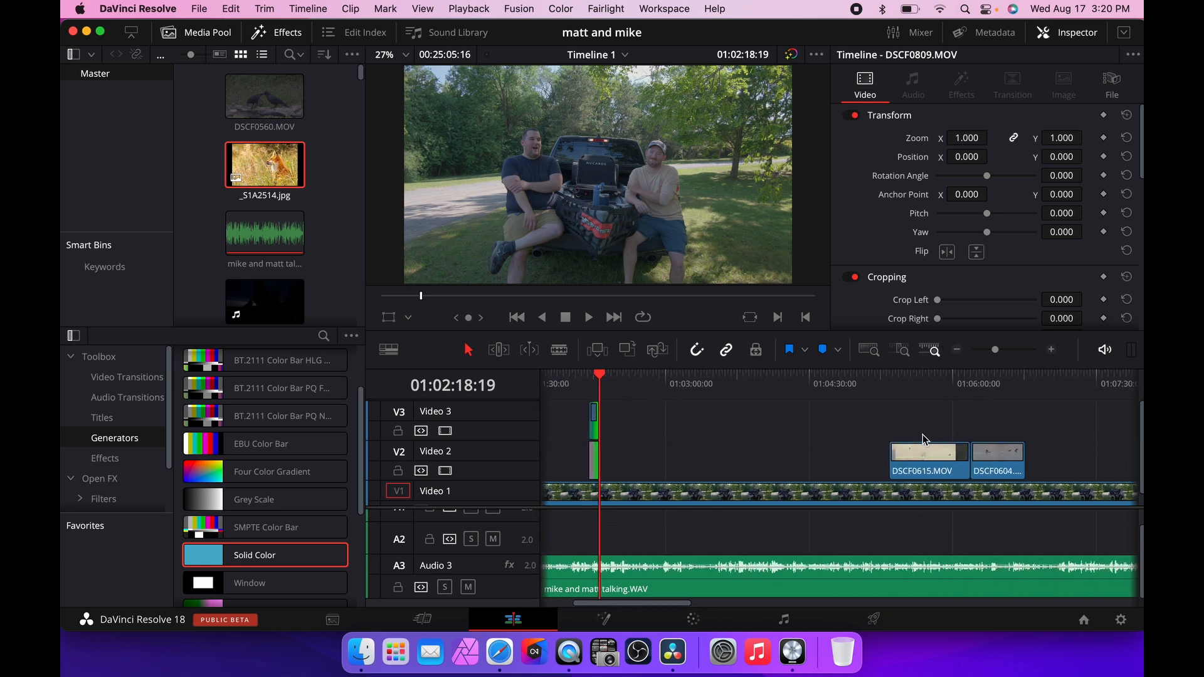
click(831, 467)
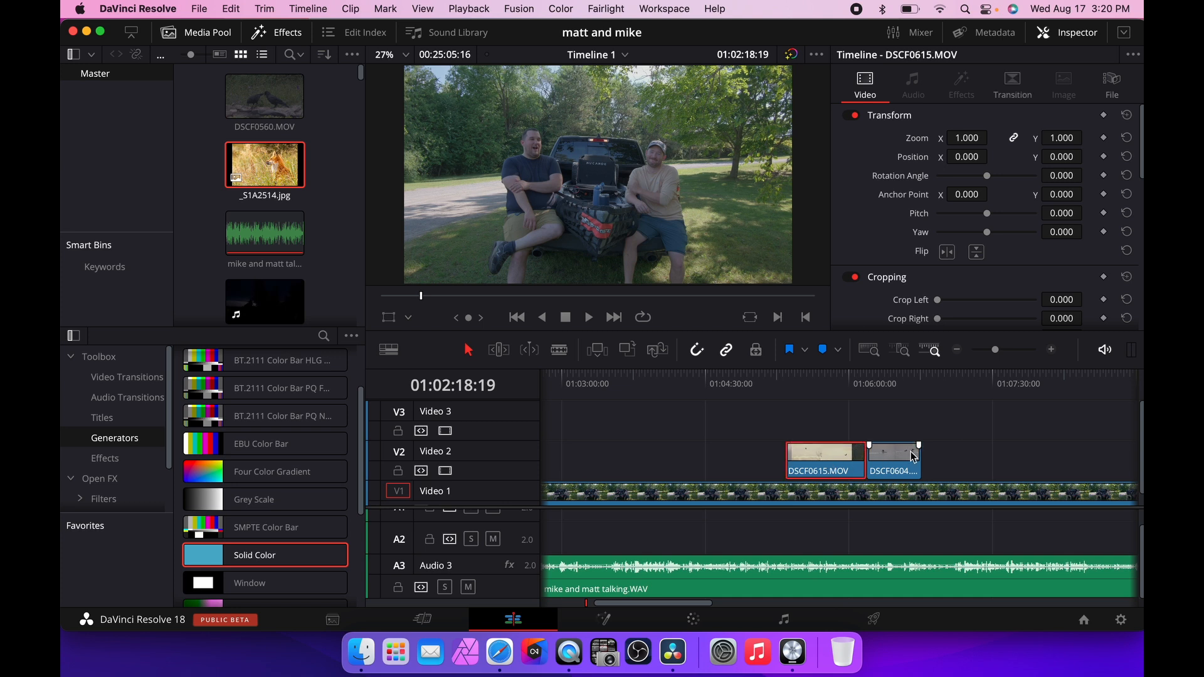
scroll(913, 455, right, 20)
scroll(911, 452, right, 20)
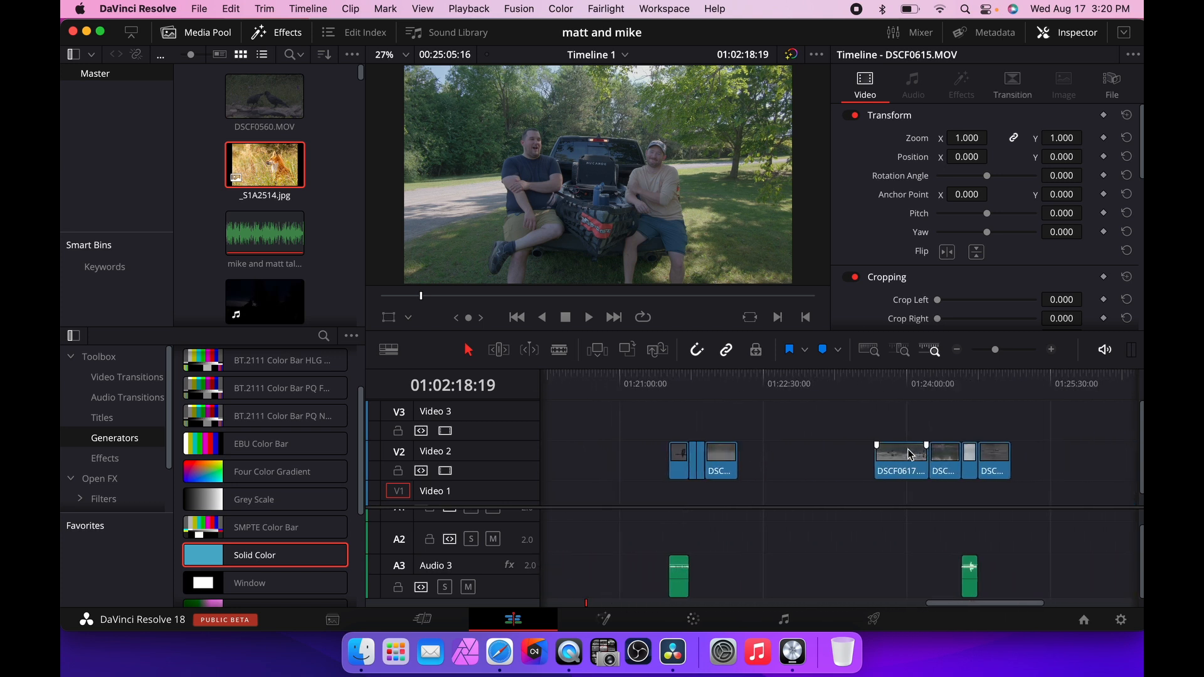
click(670, 378)
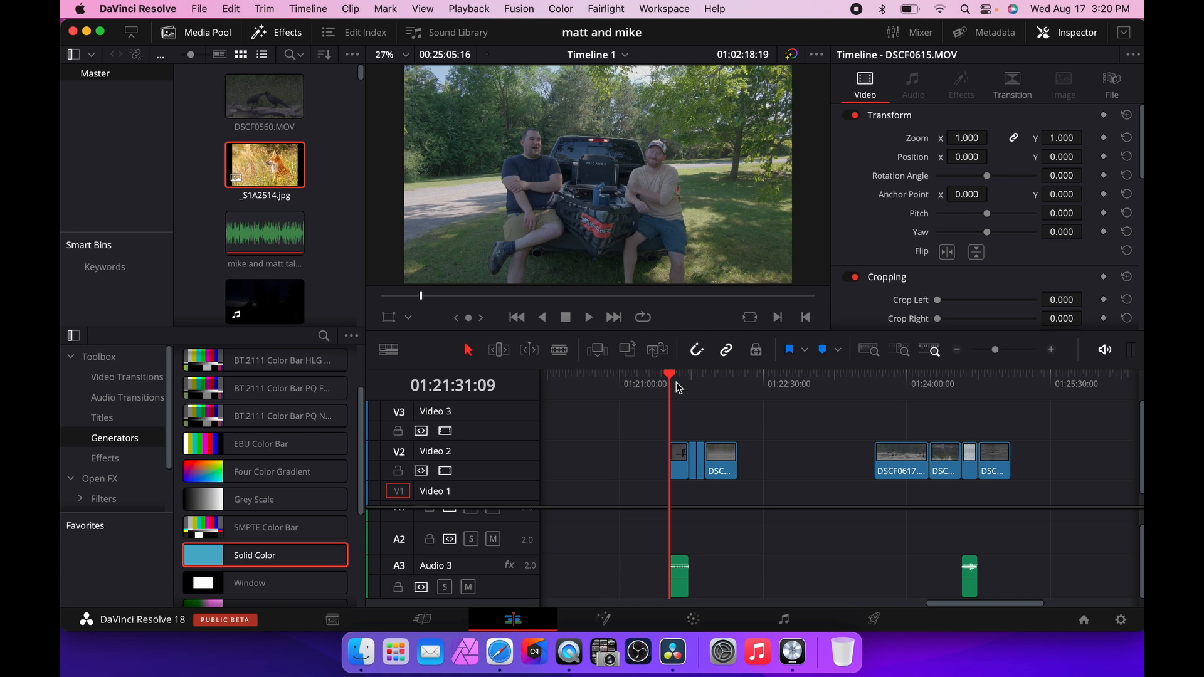
click(680, 460)
key(space)
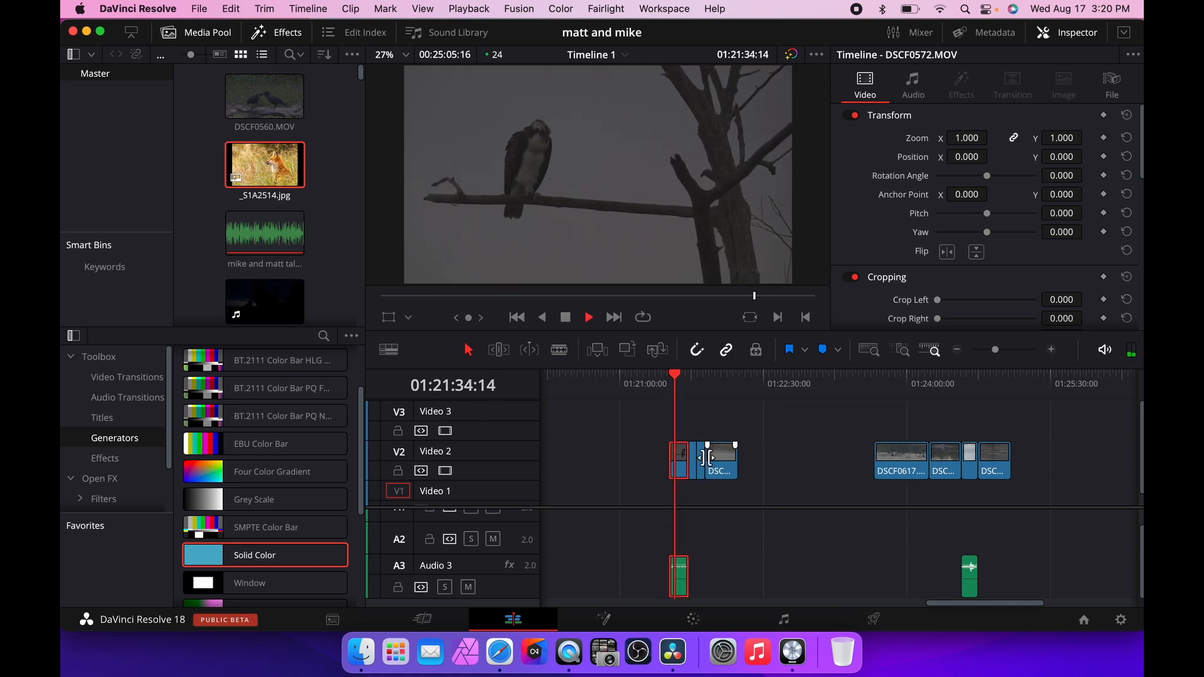
key(space)
Stabilize the osprey clip using Perspective mode with Camera Lock enabled.
scroll(997, 264, down, 10)
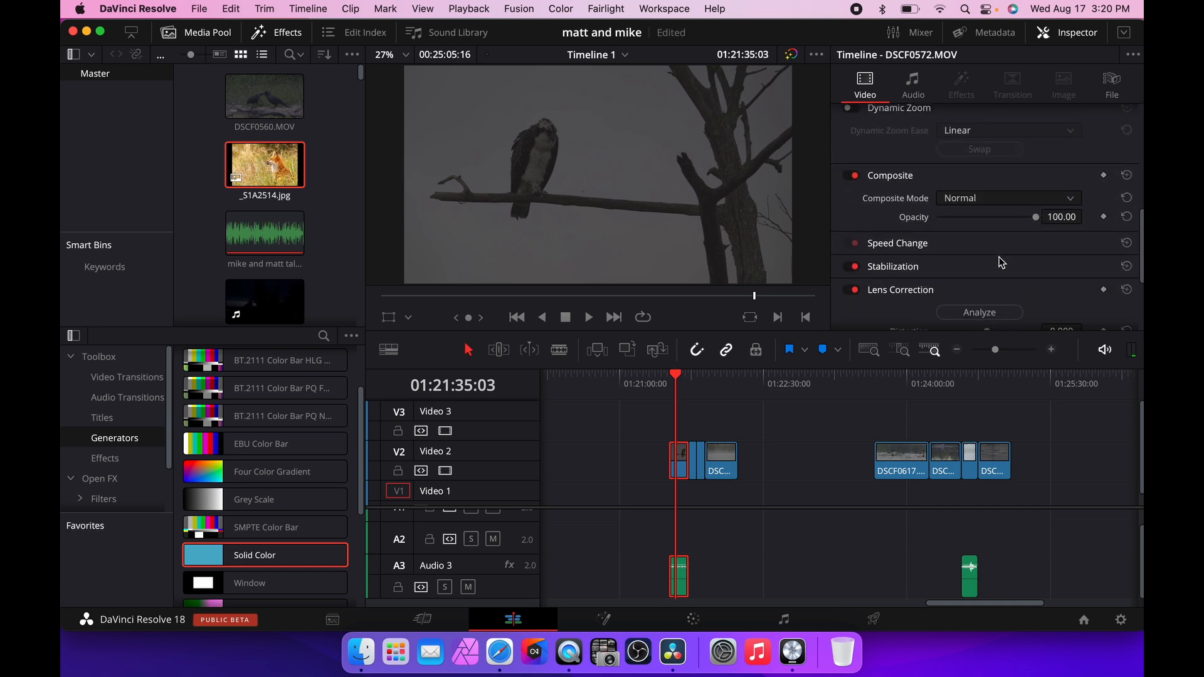
scroll(991, 257, up, 2)
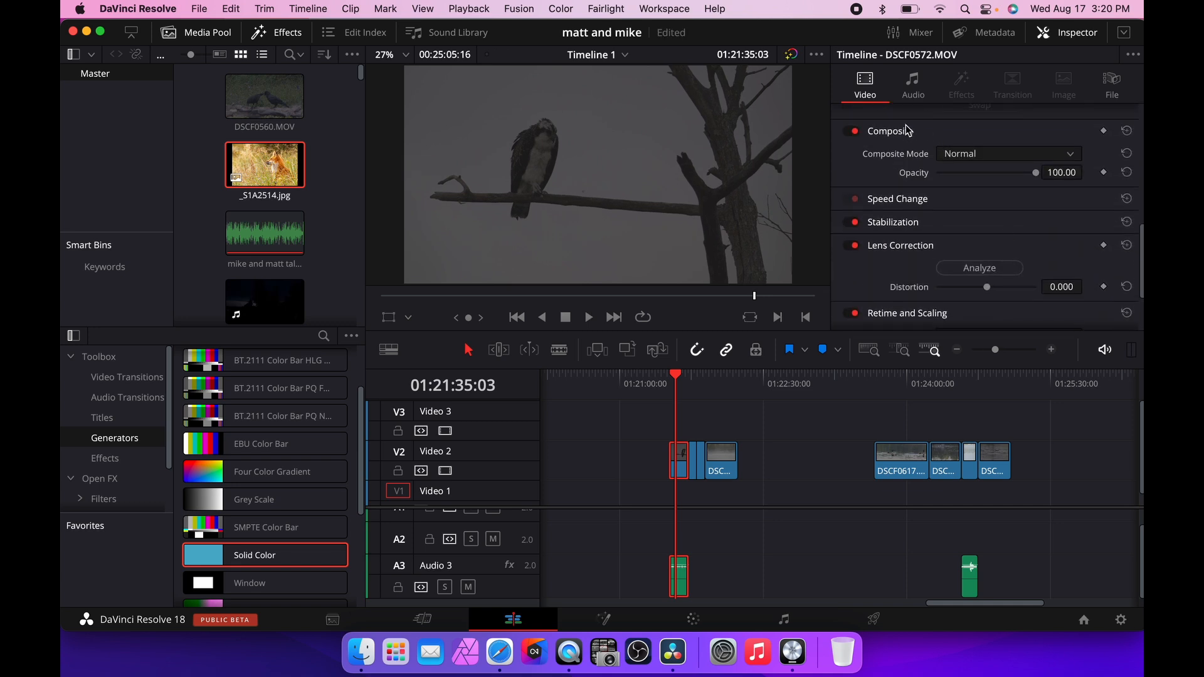
click(890, 222)
scroll(1011, 227, down, 5)
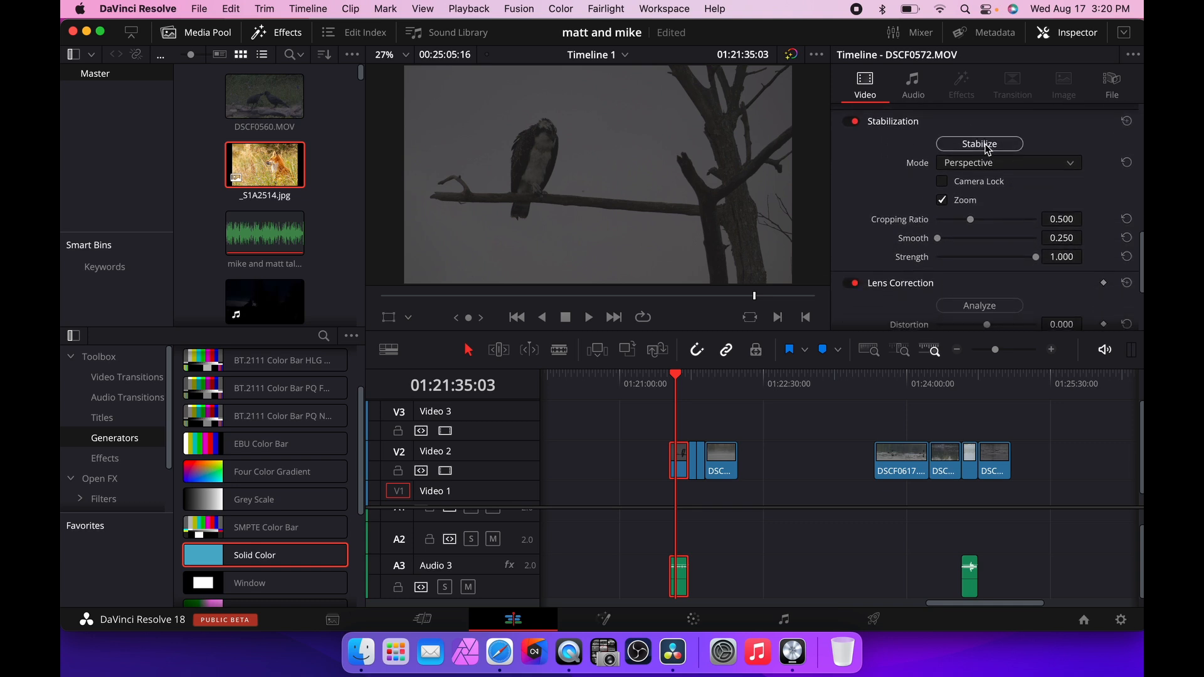
click(1035, 165)
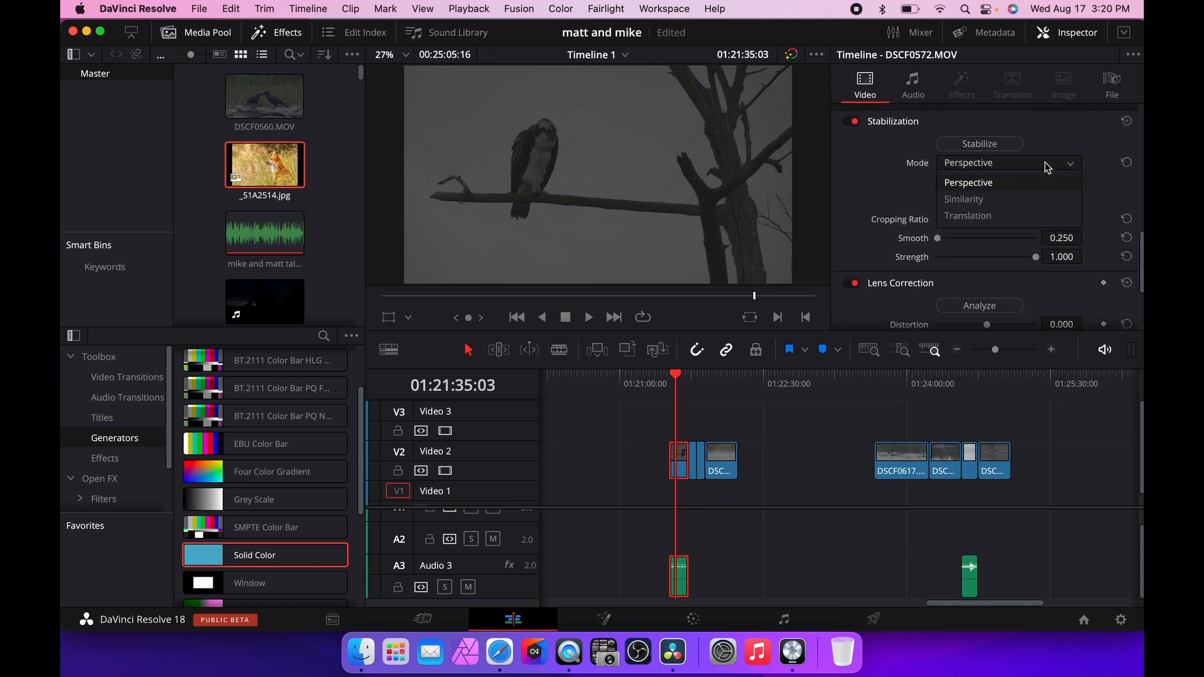
click(861, 186)
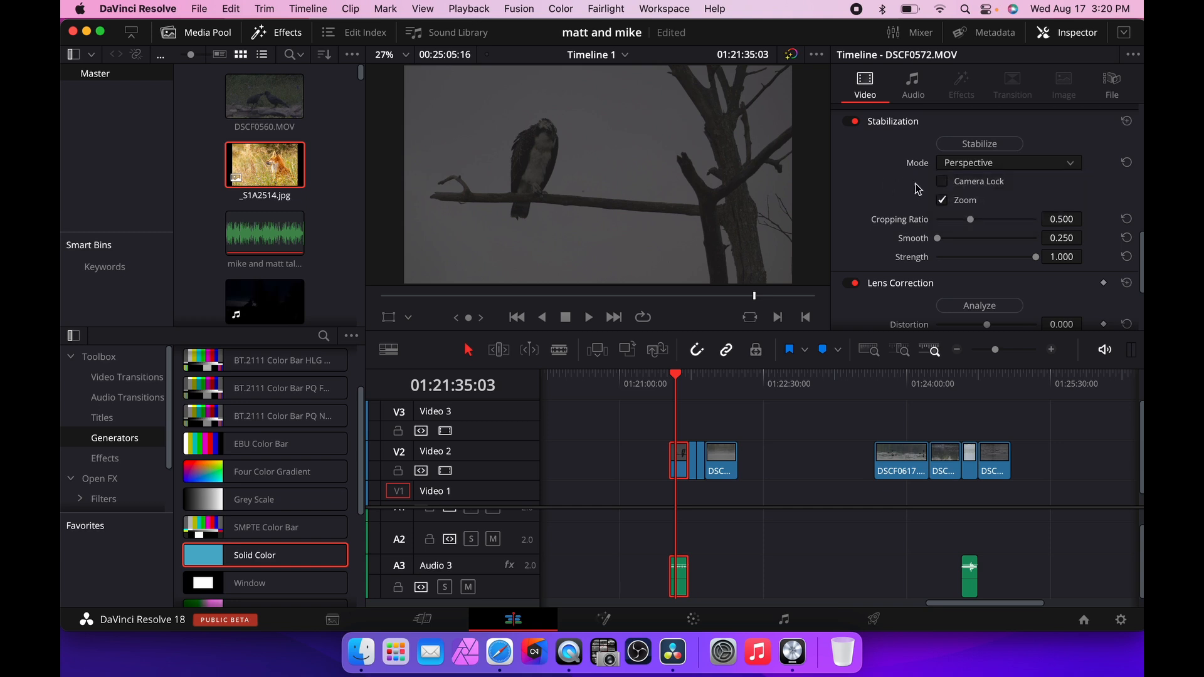
click(944, 184)
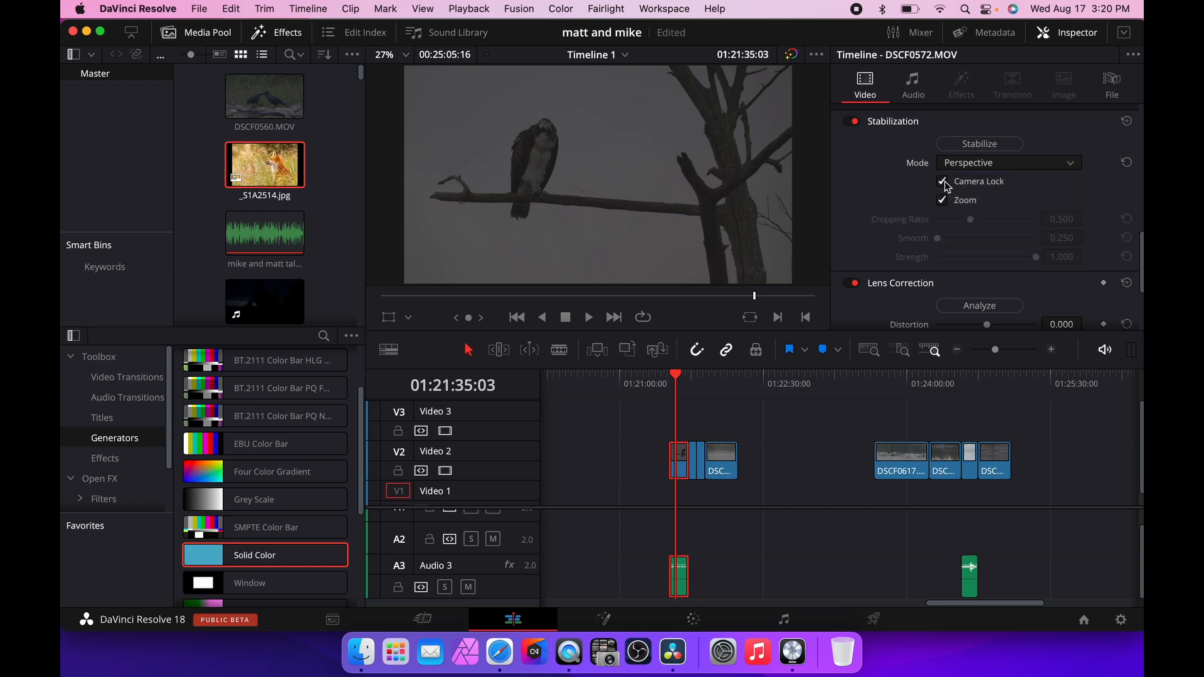
click(671, 380)
click(983, 145)
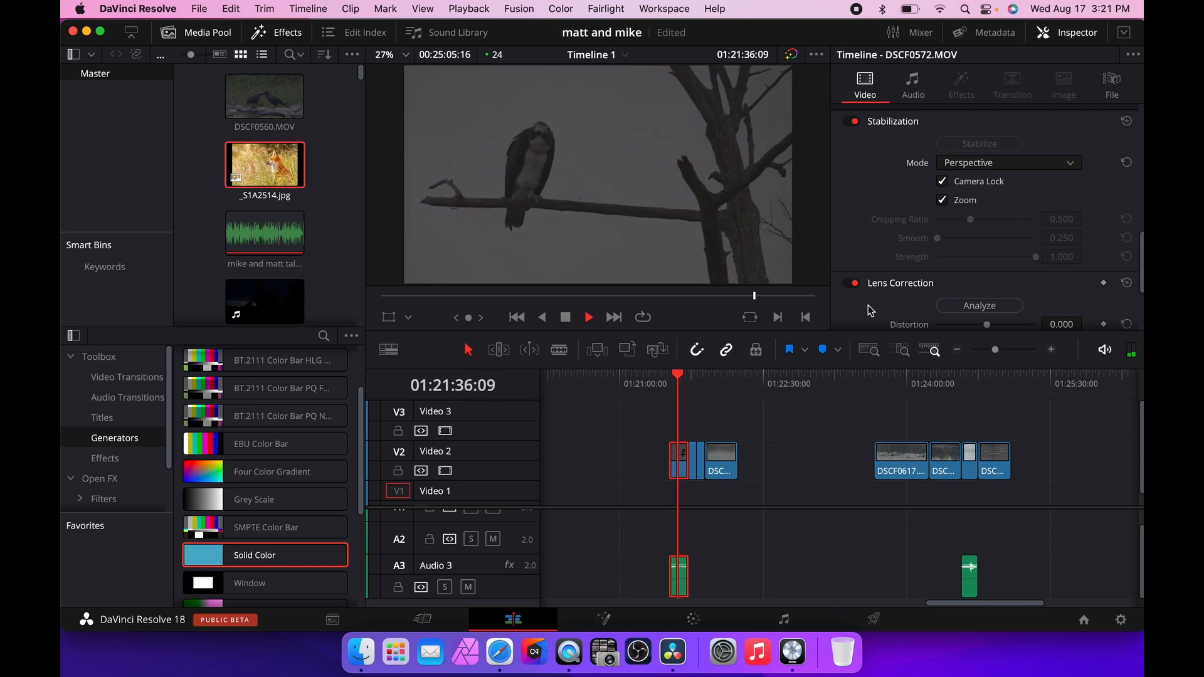
Play the stabilized clip and toggle stabilization off and on to compare the result.
key(space)
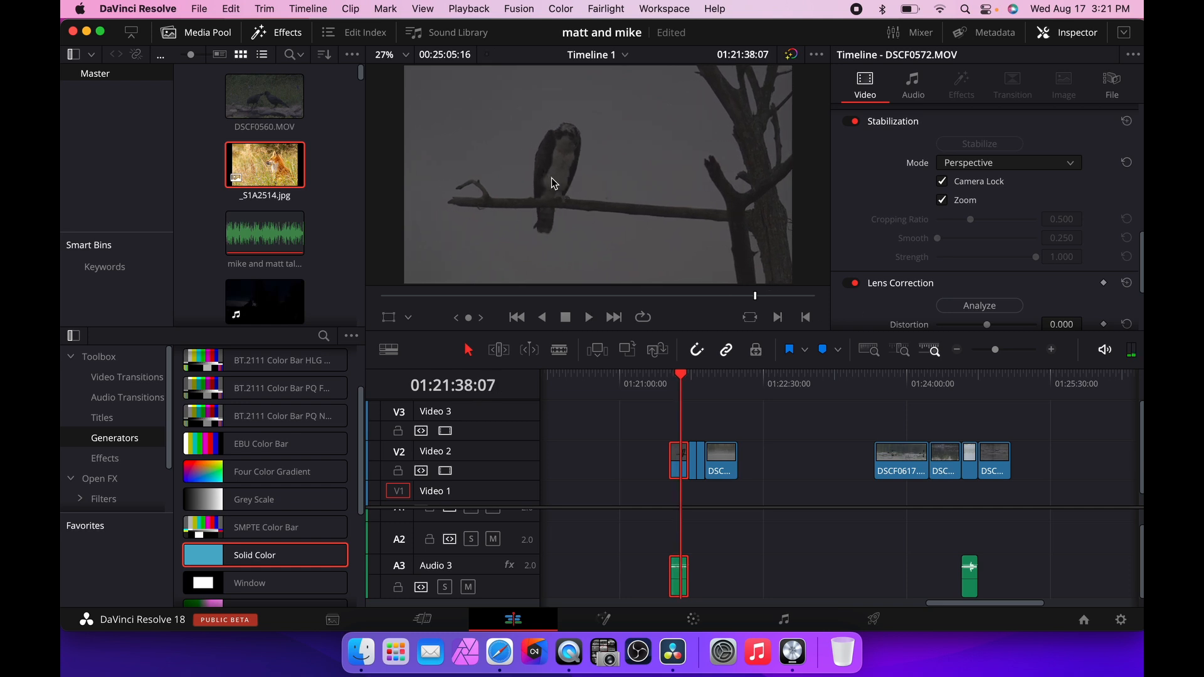
click(851, 122)
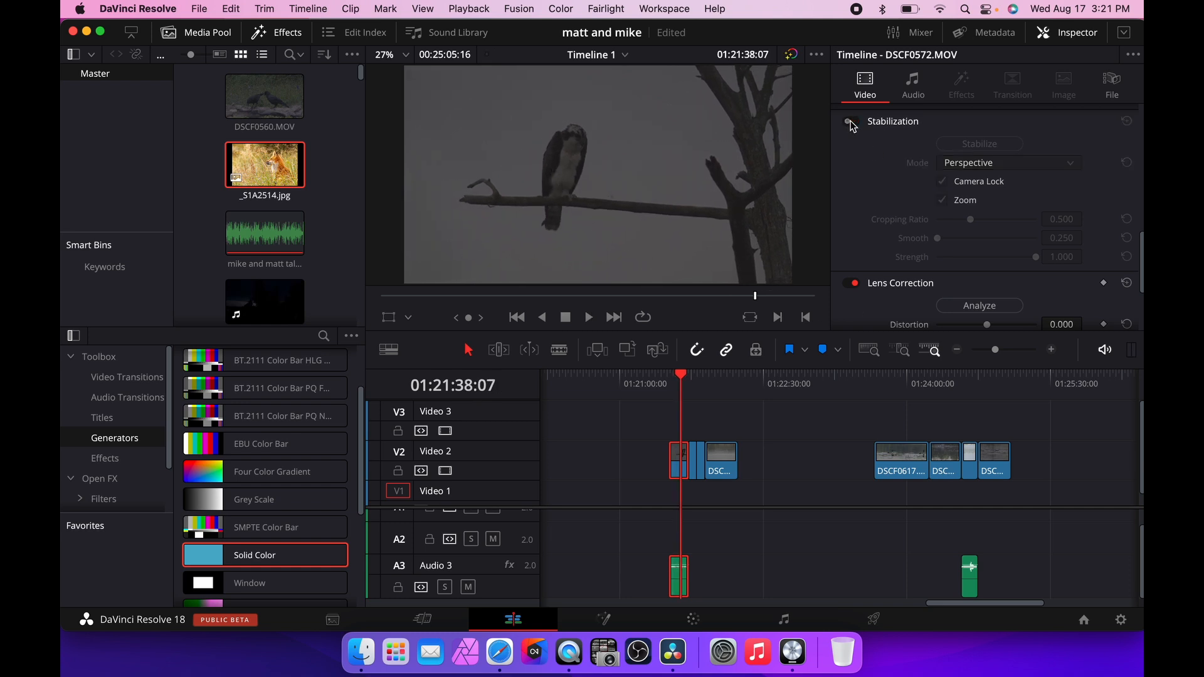
click(852, 122)
click(851, 123)
click(851, 122)
click(851, 122)
click(851, 122)
click(851, 122)
click(851, 122)
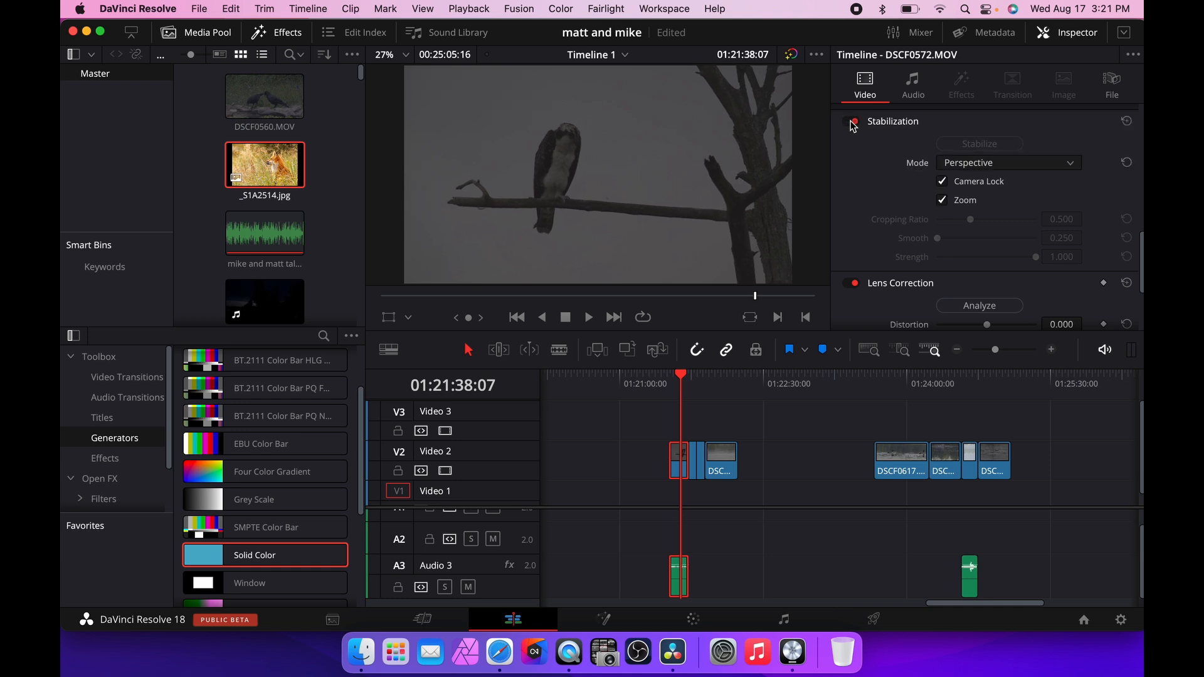
Turn off Zoom in the osprey clip's stabilization settings, keeping Perspective mode with Camera Lock.
click(1122, 163)
click(942, 201)
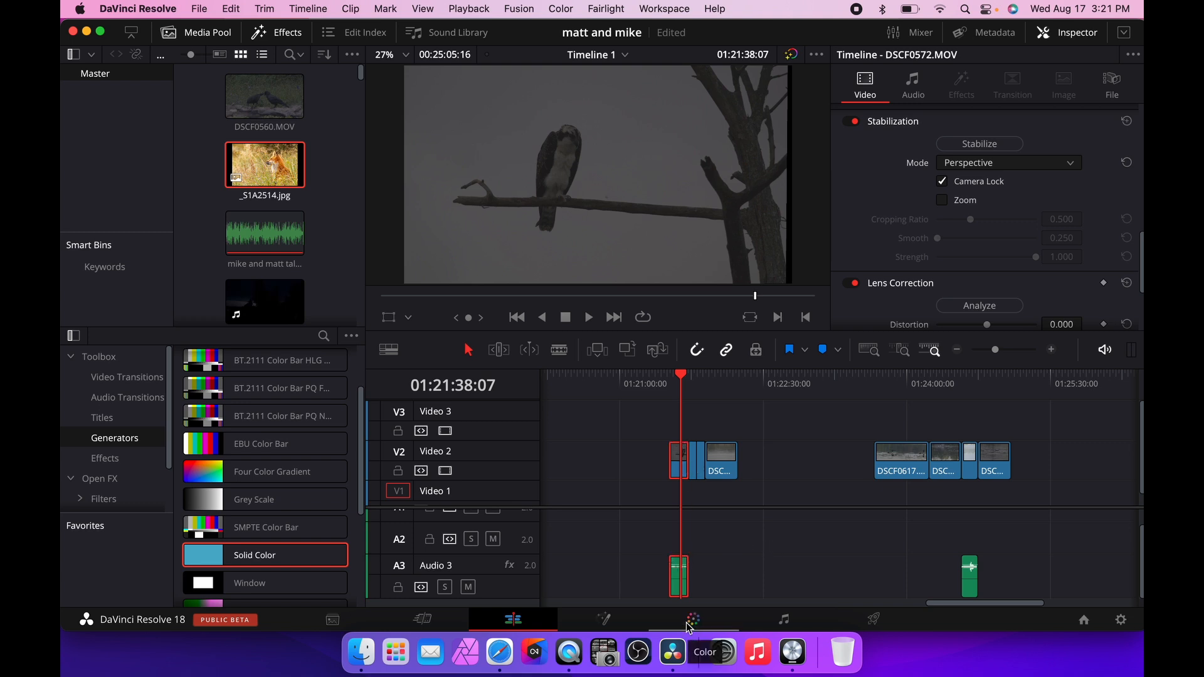
Move the loon clip DSCF0617.MOV slightly earlier on Video 2 and park the playhead at its start.
scroll(683, 608, right, 5)
scroll(718, 590, left, 2)
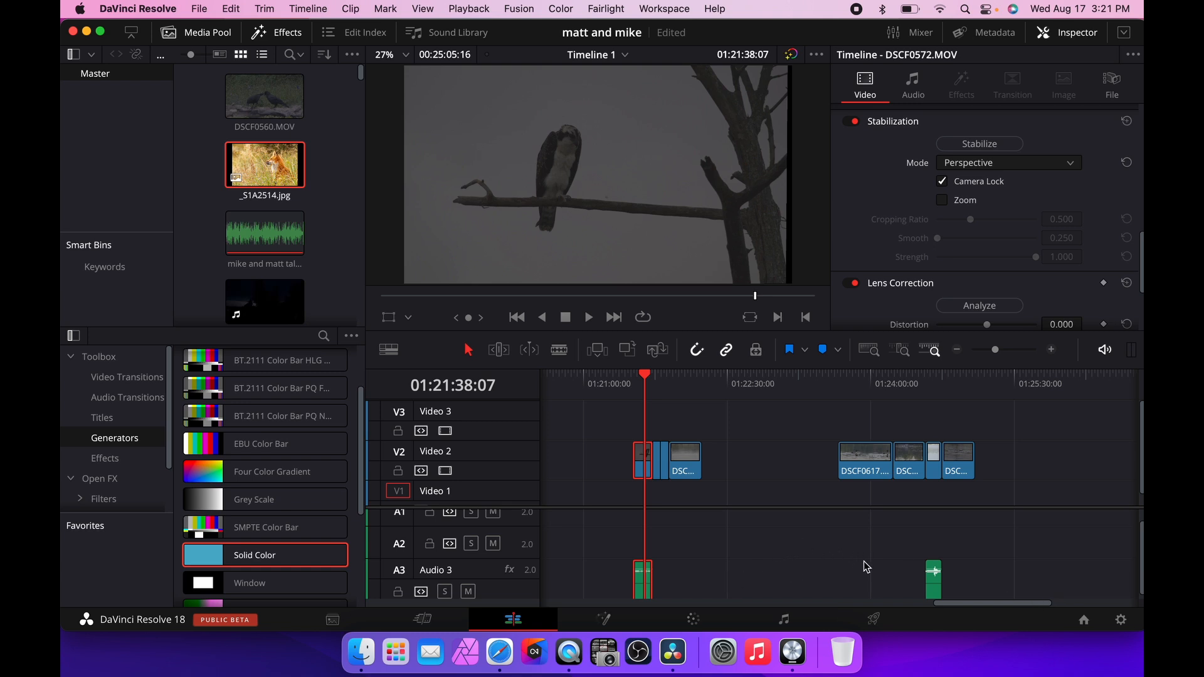
scroll(866, 566, left, 15)
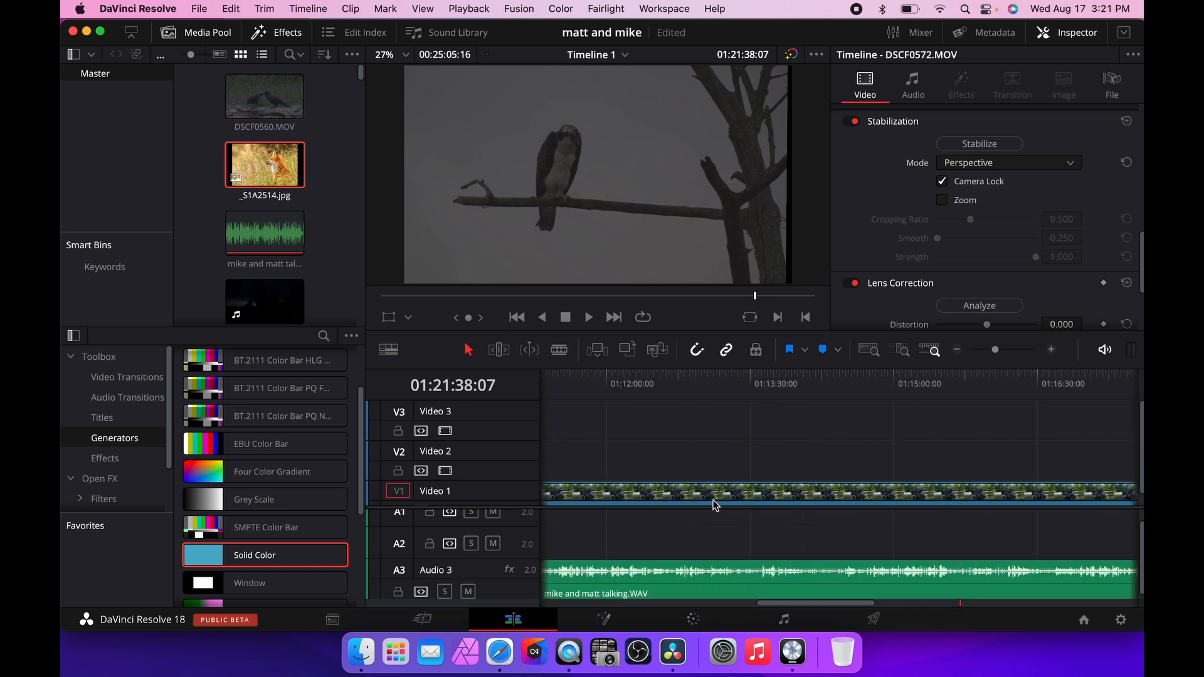
click(701, 387)
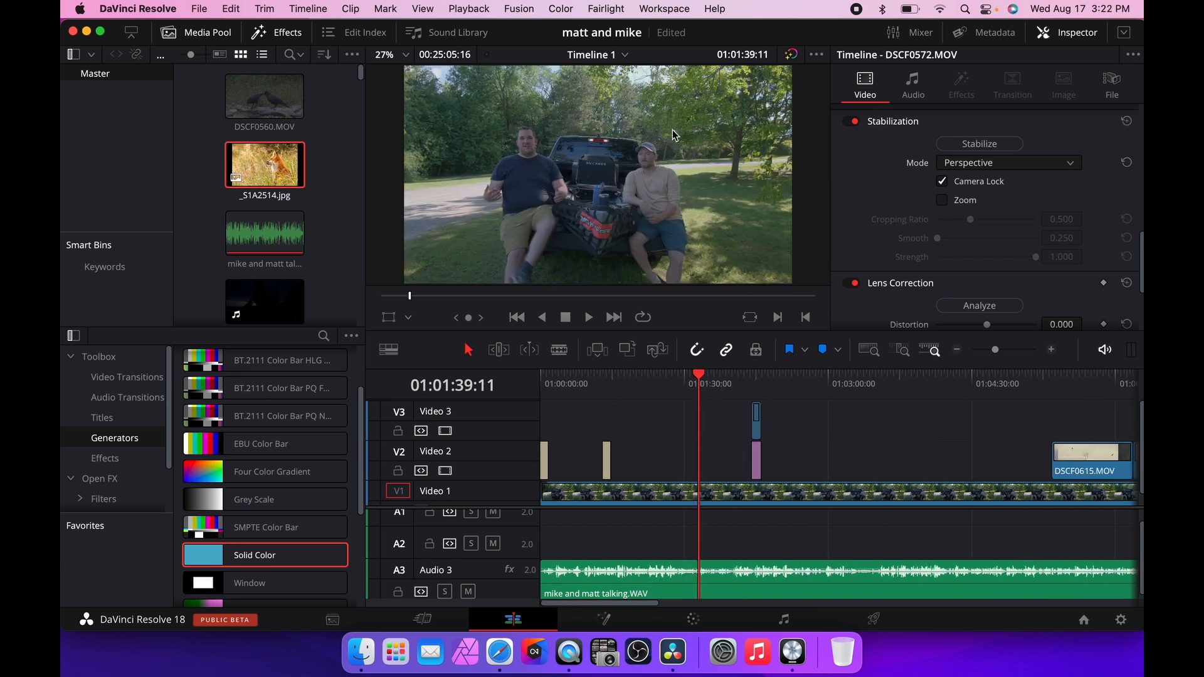
scroll(895, 446, right, 2)
scroll(895, 447, right, 15)
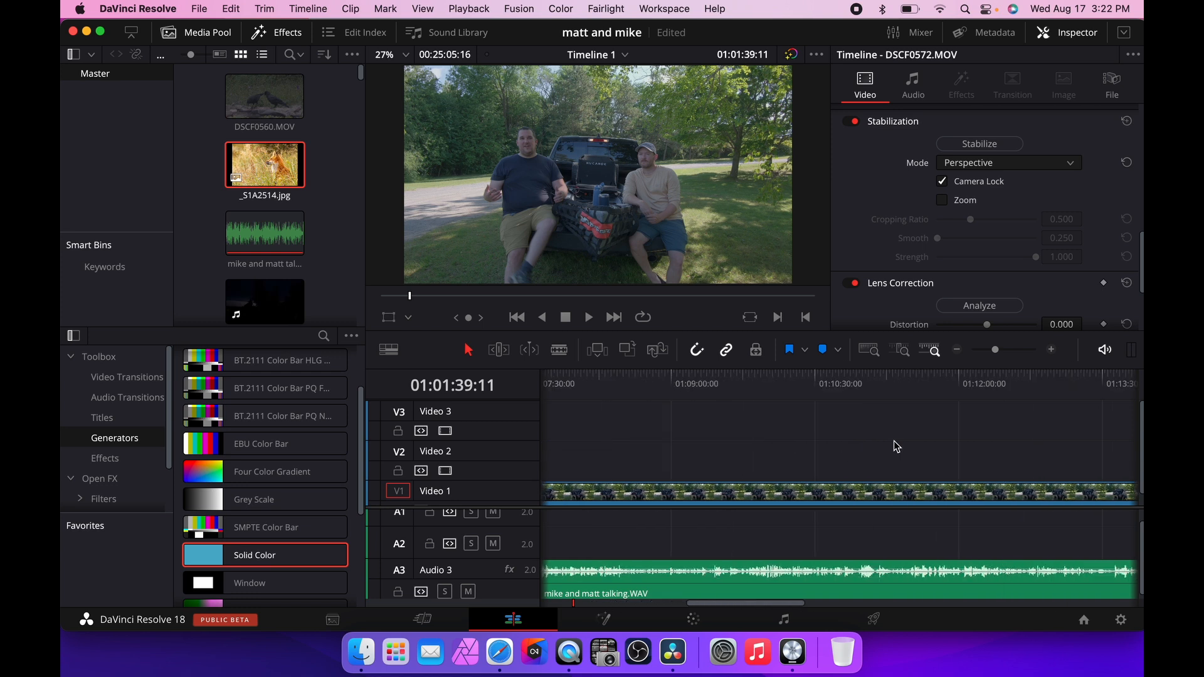
click(768, 377)
click(731, 377)
click(746, 378)
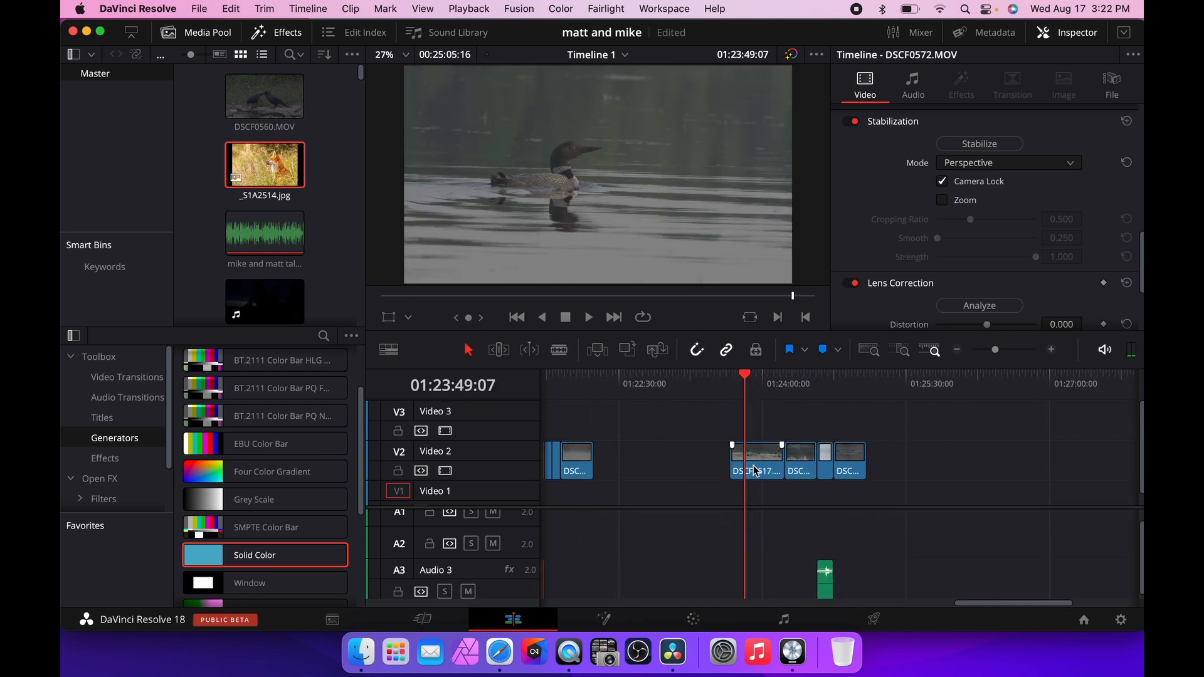
click(764, 464)
drag(764, 460, 723, 465)
drag(747, 377, 690, 377)
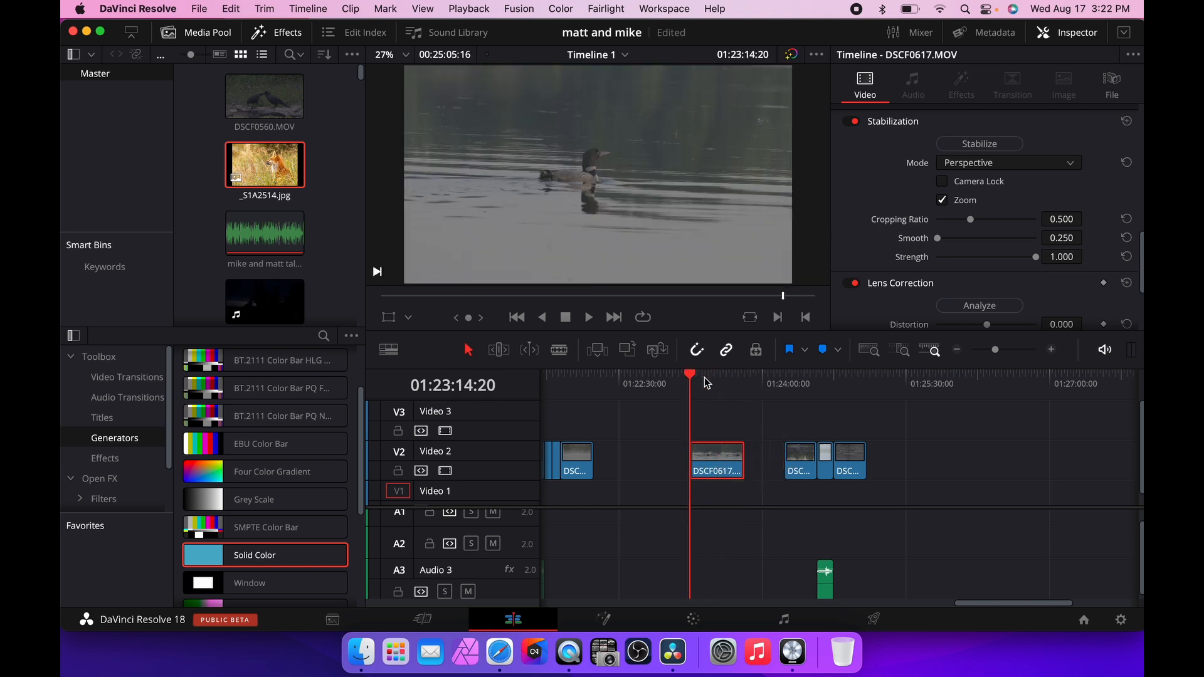
Open Project Settings and switch the color science to DaVinci YRGB under Color Management.
click(1121, 621)
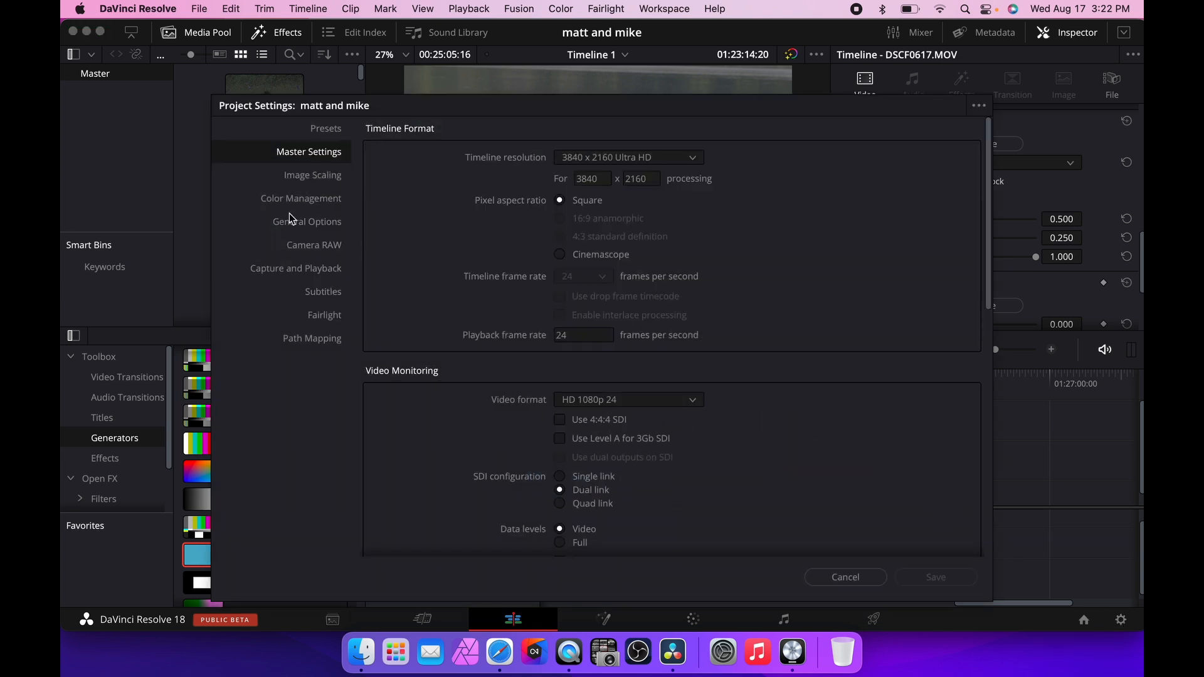
click(313, 207)
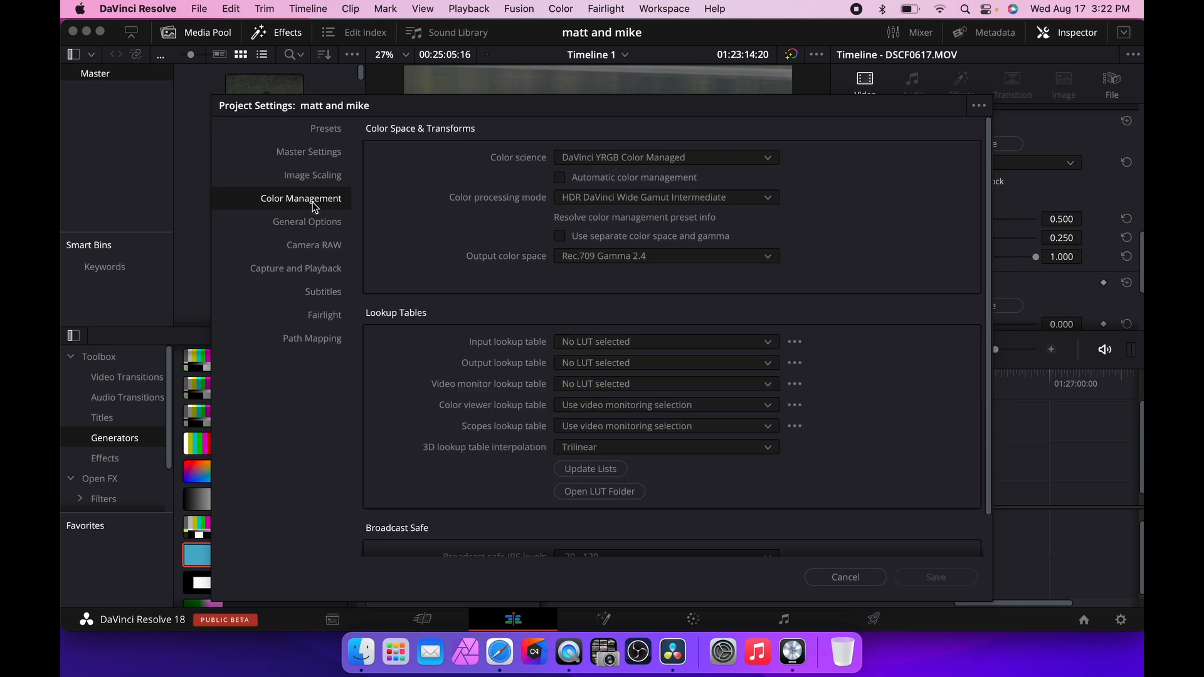
click(609, 159)
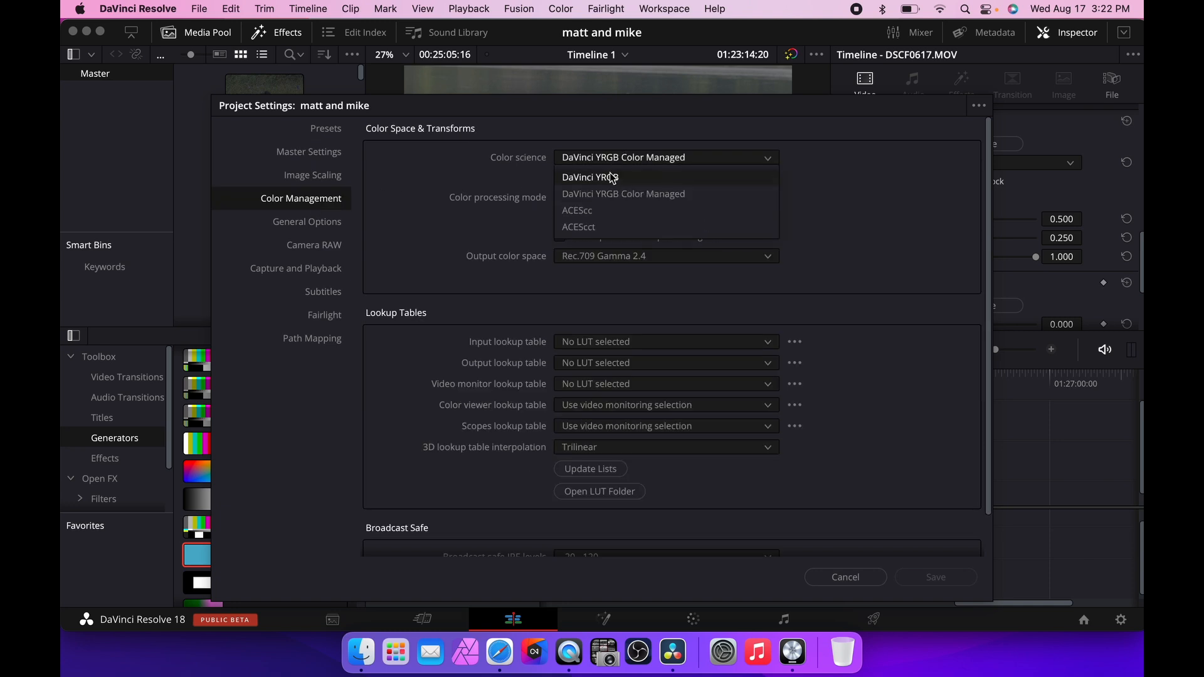
click(611, 178)
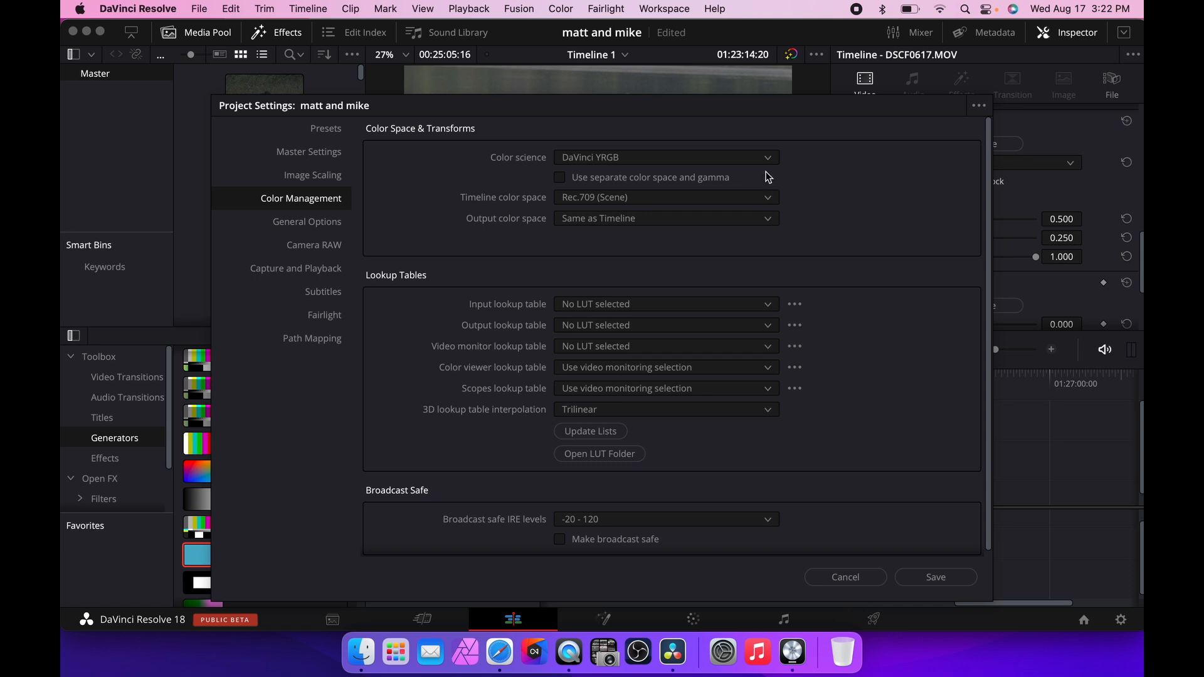
Set the color science to DaVinci YRGB Color Managed and turn off automatic color management.
click(746, 158)
click(665, 195)
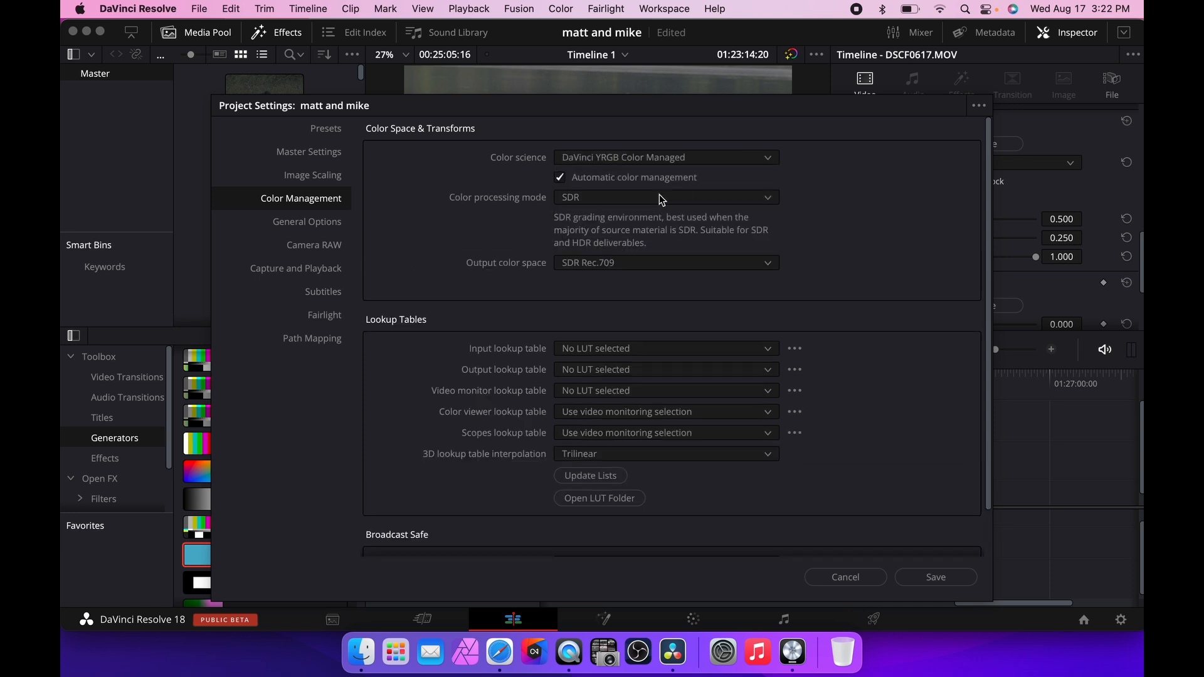
click(560, 178)
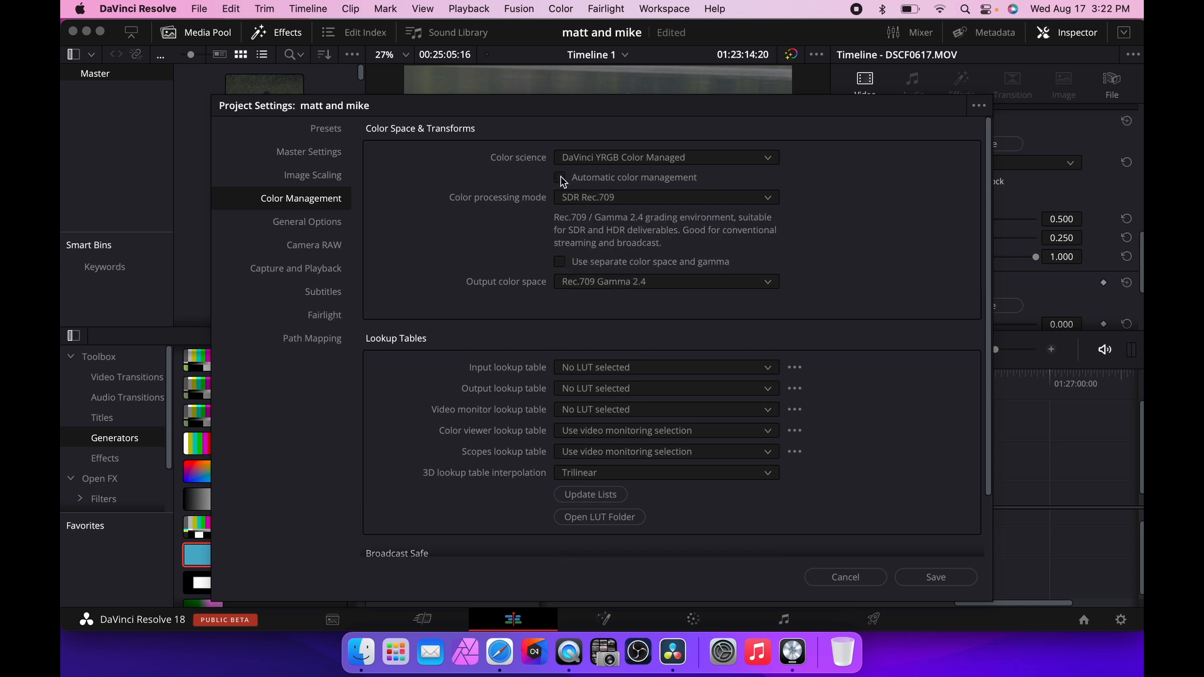
Set the color processing mode to HDR DaVinci Wide Gamut Intermediate and save the project settings.
click(605, 197)
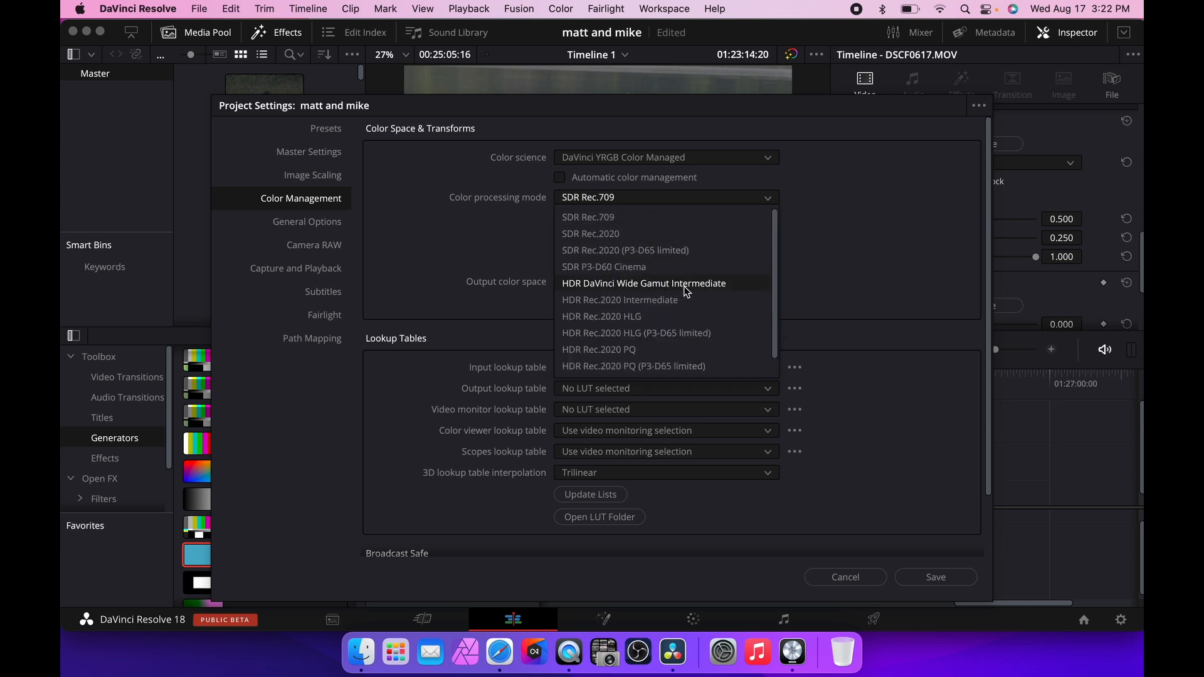
click(687, 290)
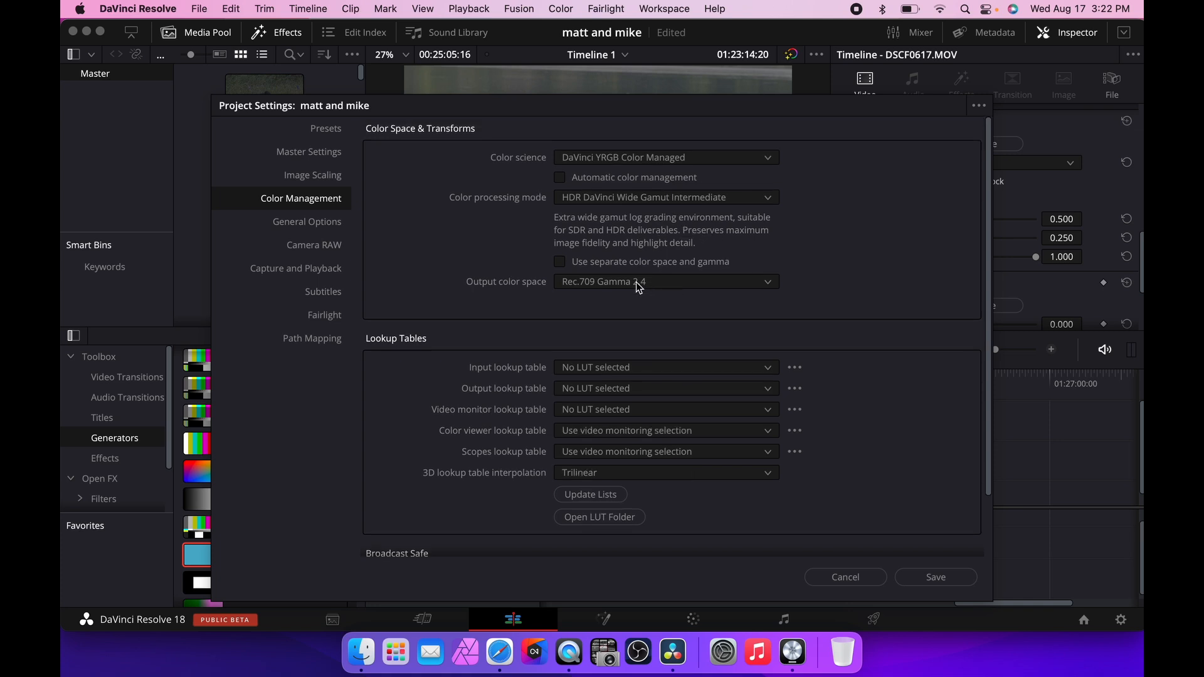
click(951, 578)
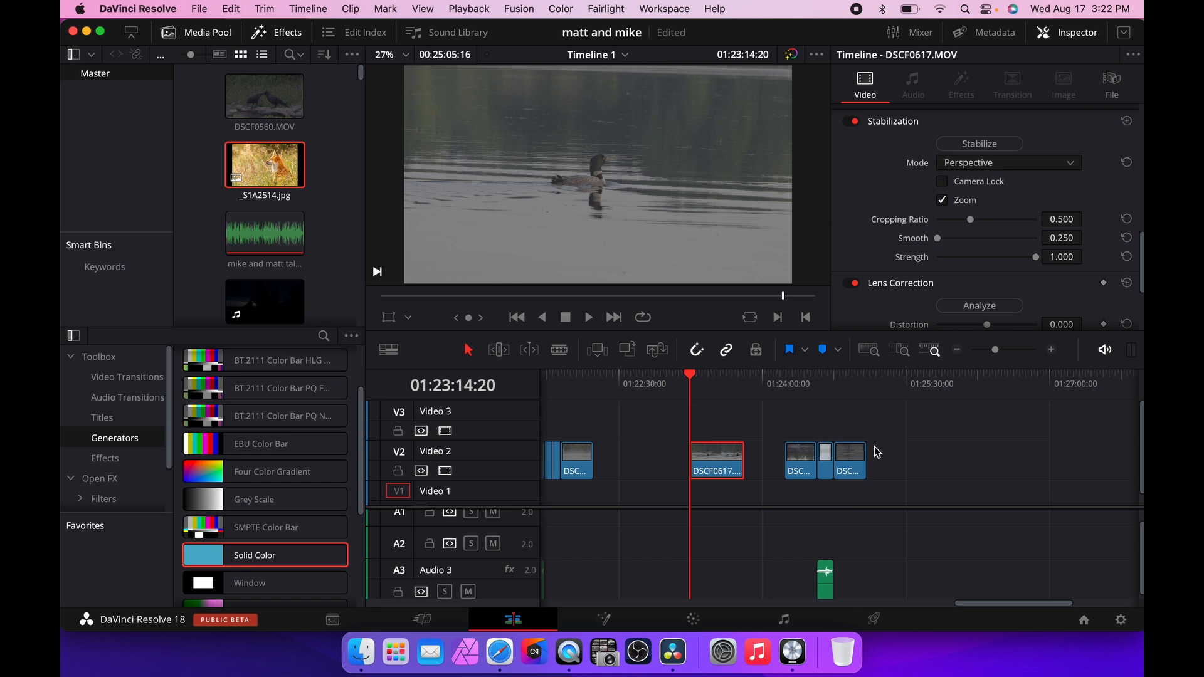
On the Color page, set the loon clip's input color space to FujiFilm F-Log and preview it full screen.
click(695, 621)
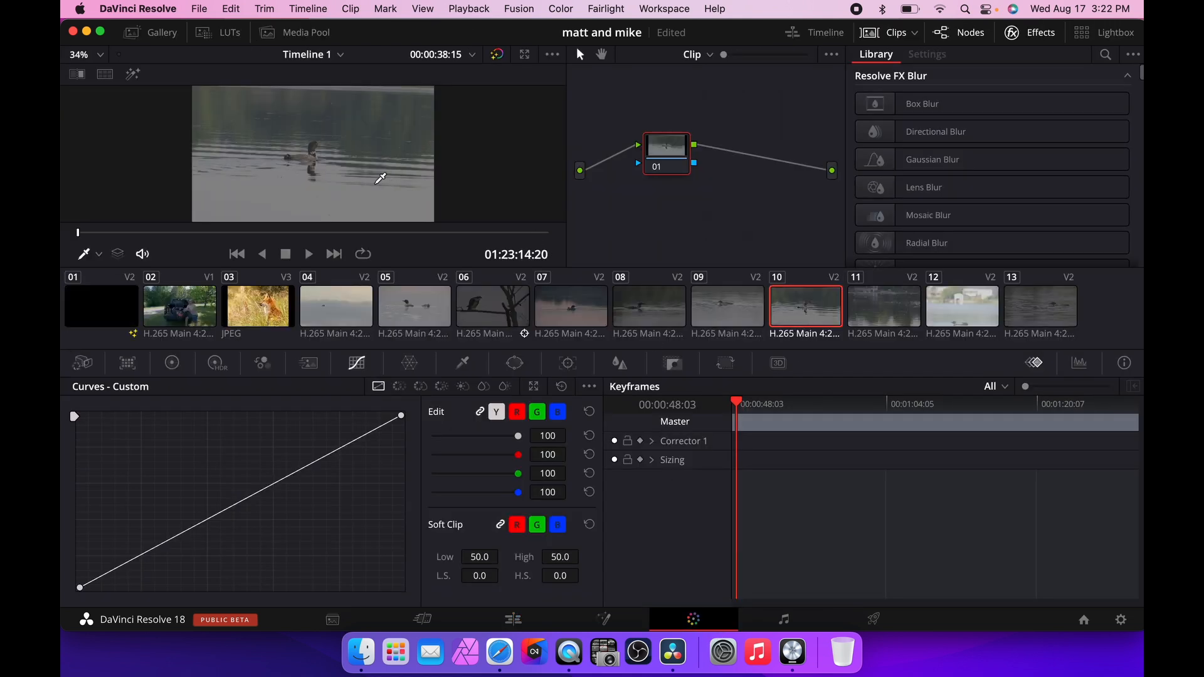
right_click(806, 314)
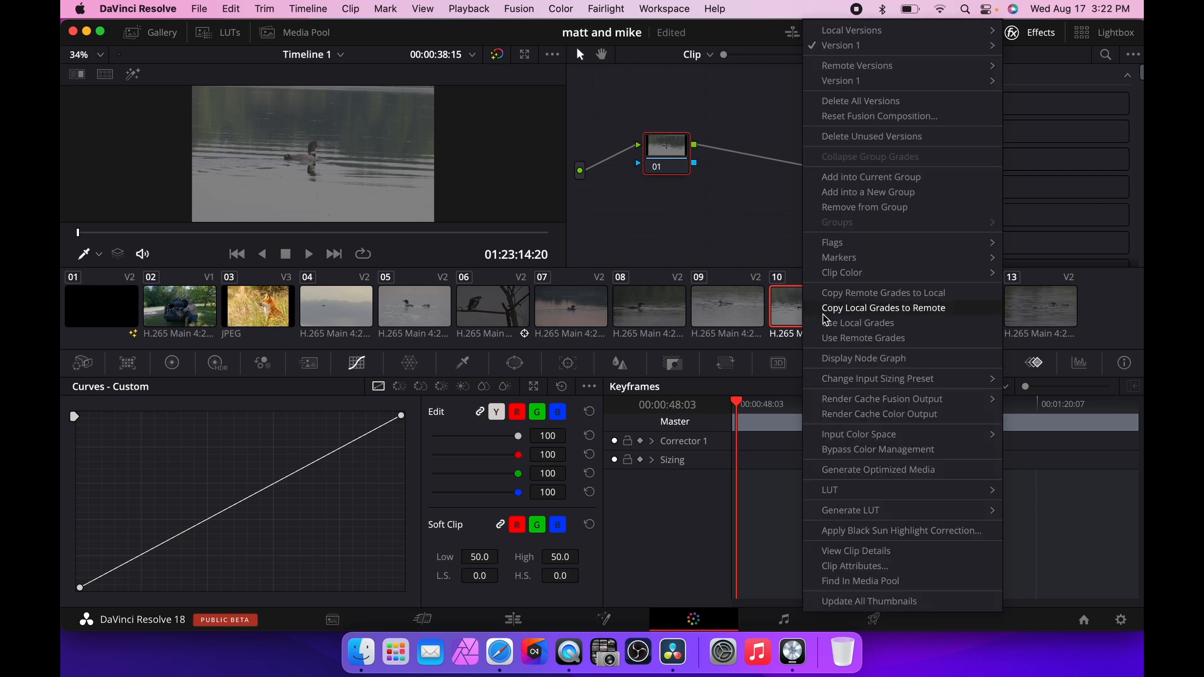
mouse_move(878, 440)
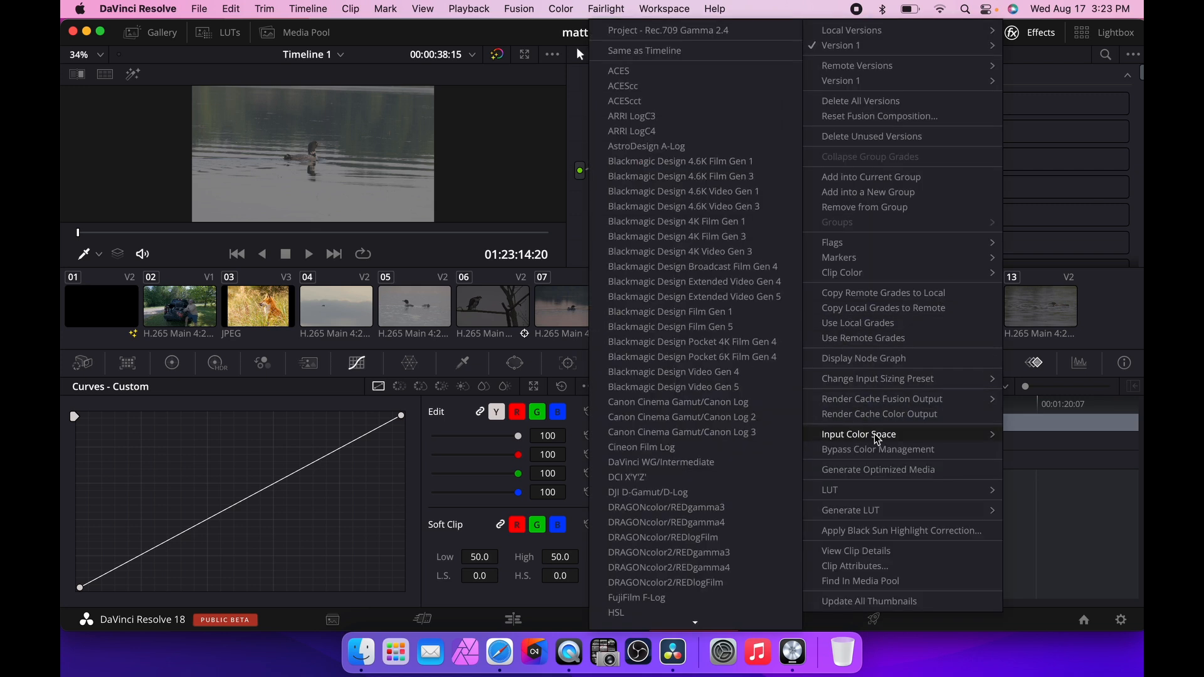
scroll(707, 445, down, 5)
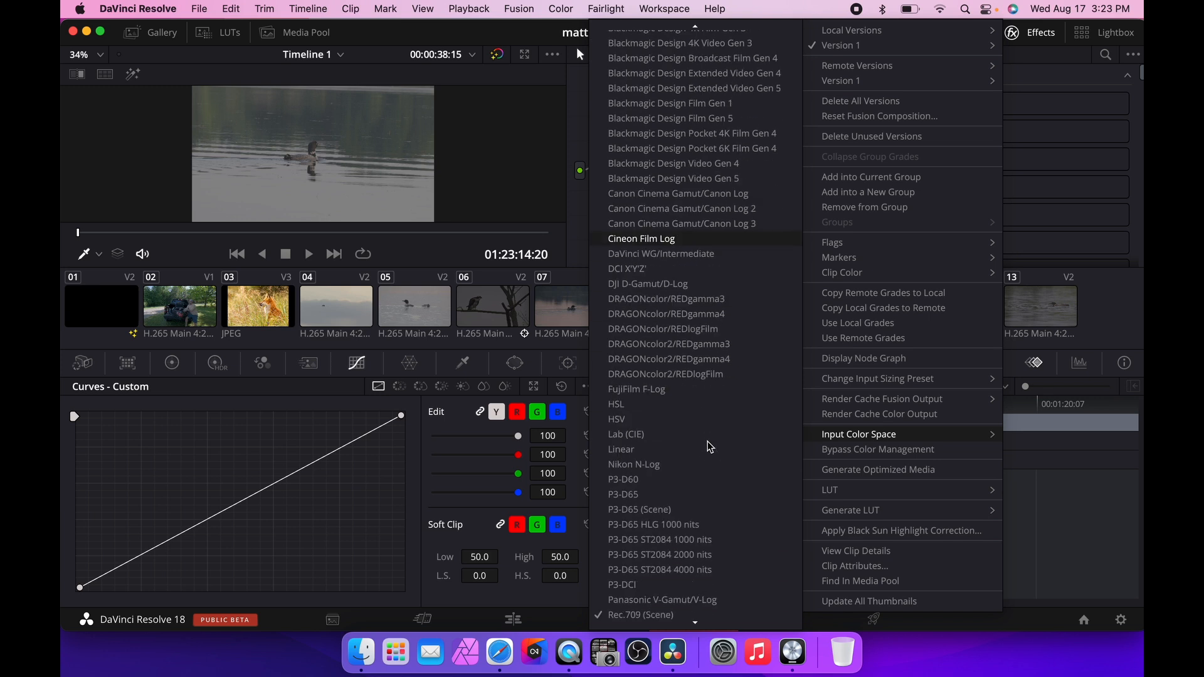
click(663, 361)
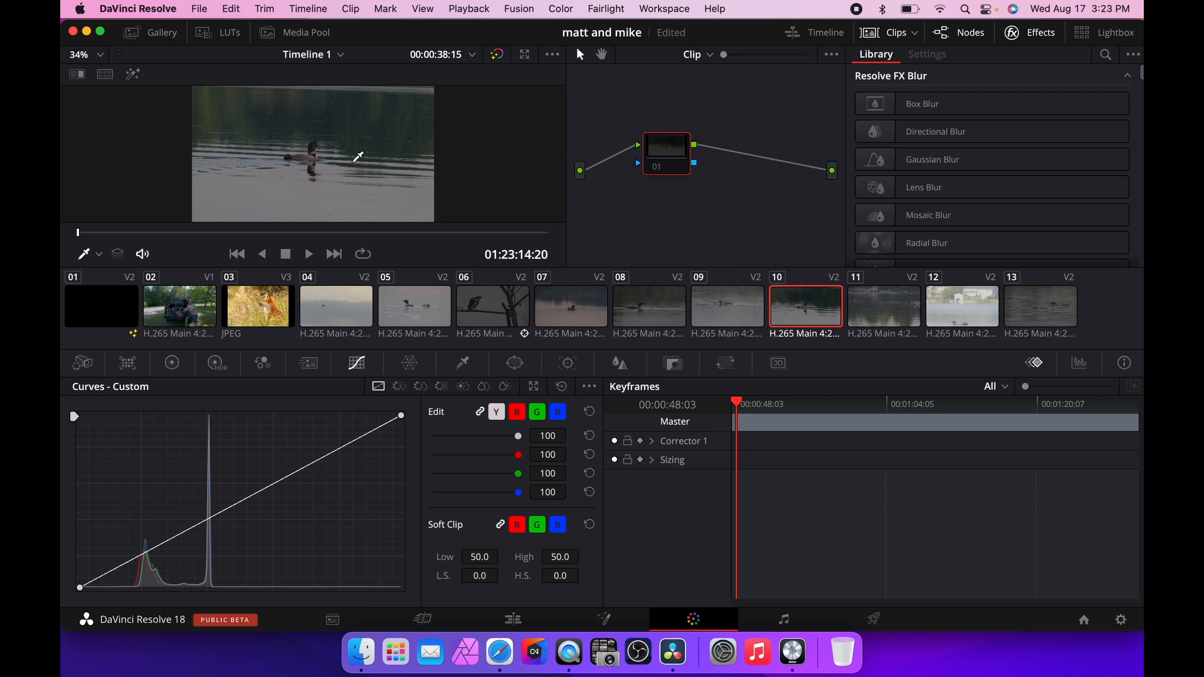
key(super+f)
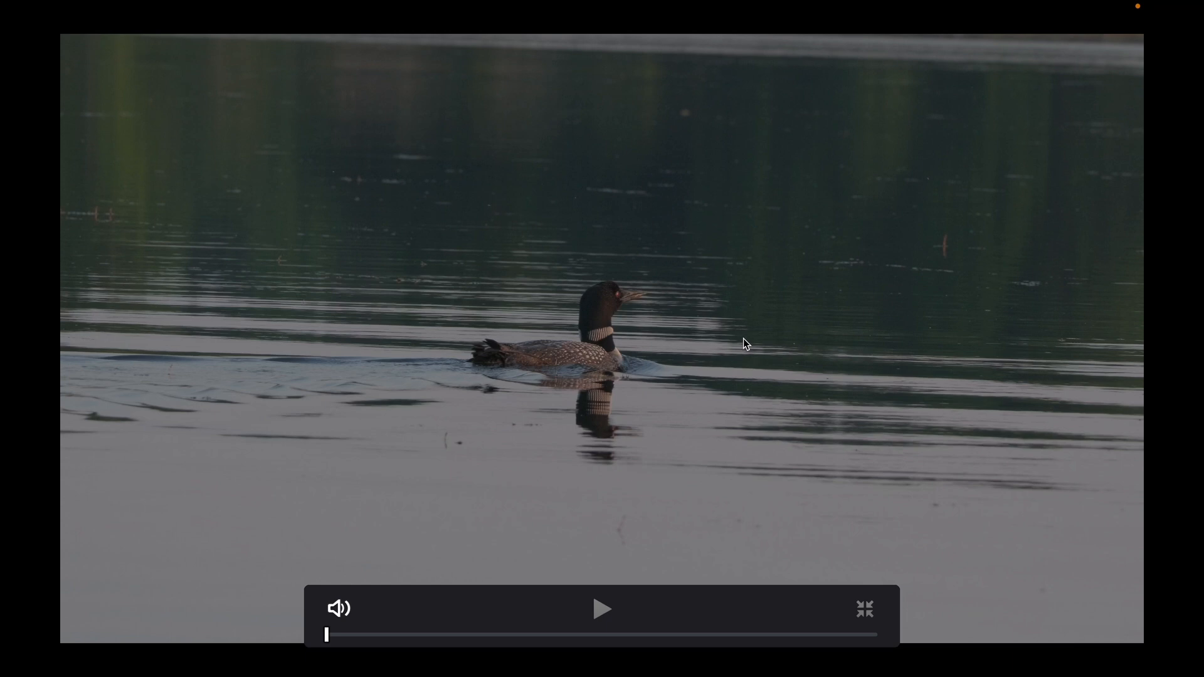
key(Escape)
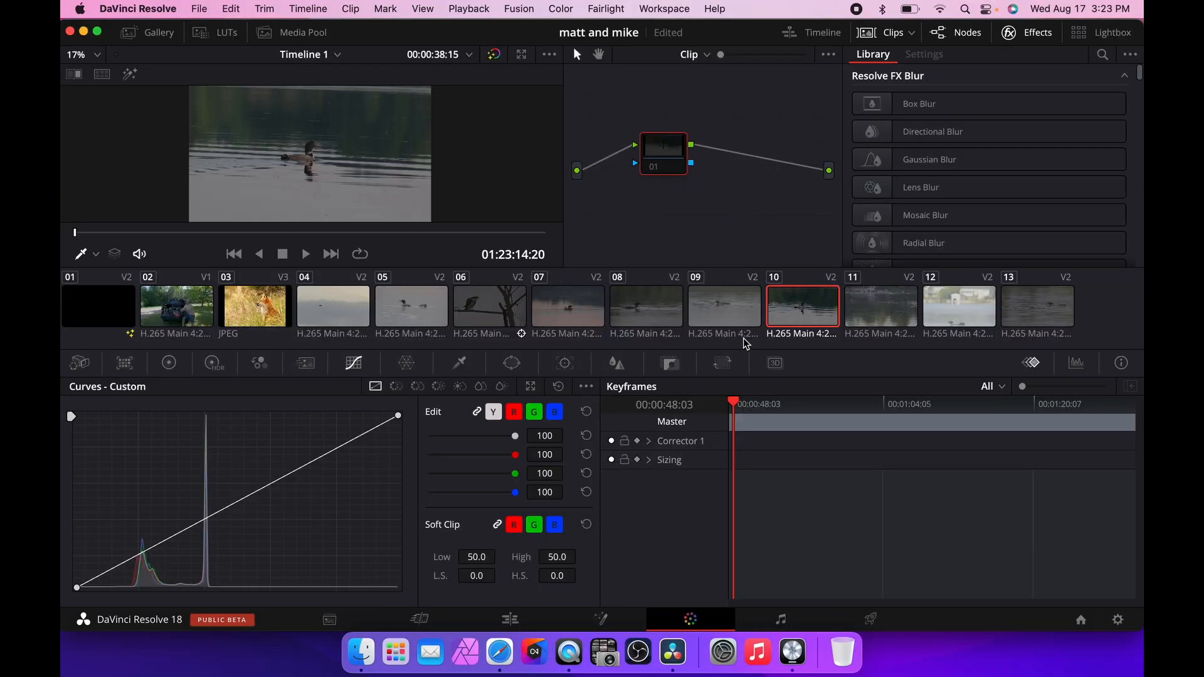
Select all clips in the clip strip and set their input color space to FujiFilm F-Log.
click(335, 309)
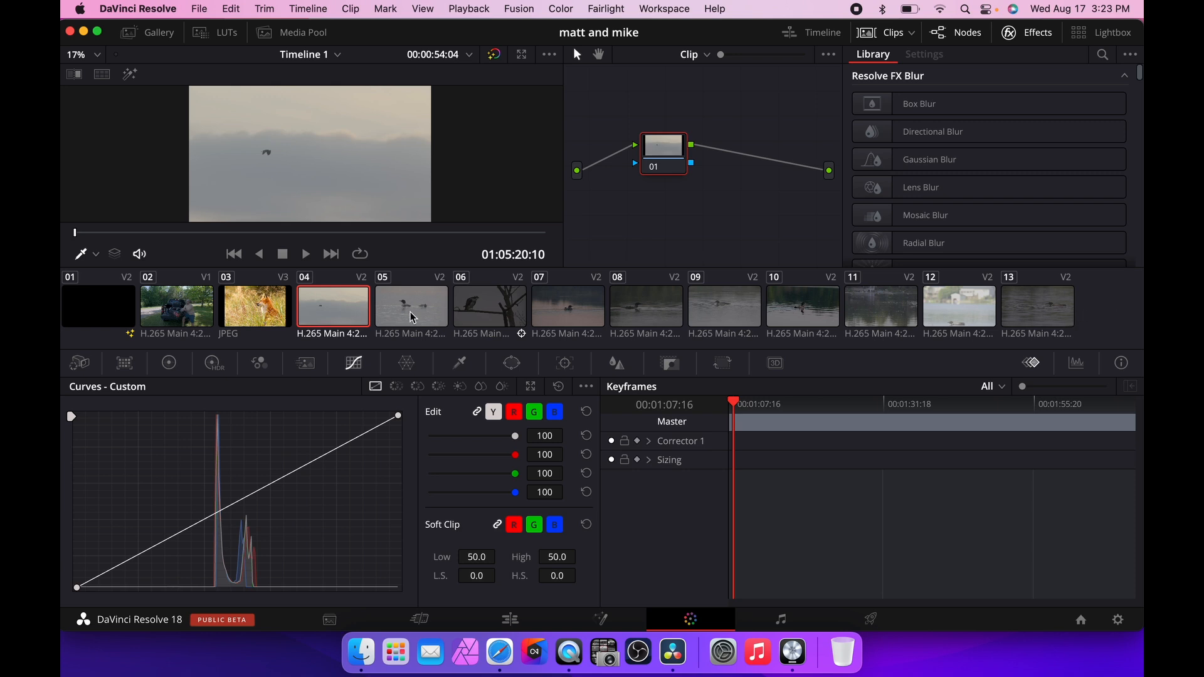
shift+click(1046, 315)
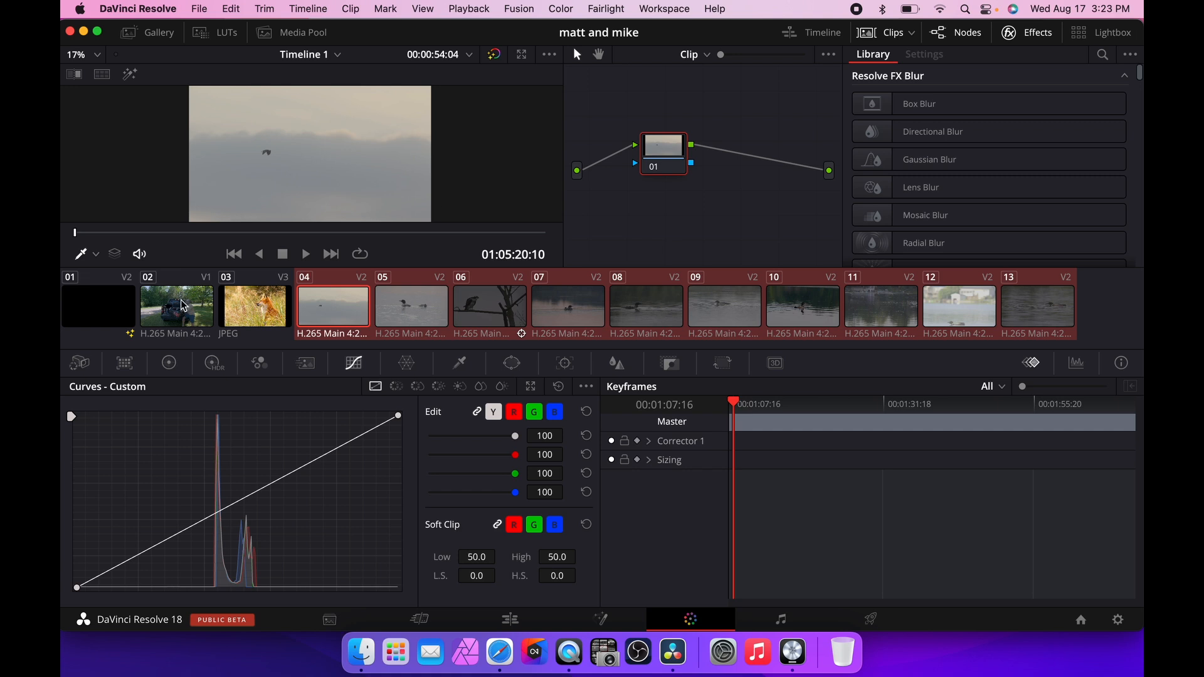
click(221, 316)
click(878, 305)
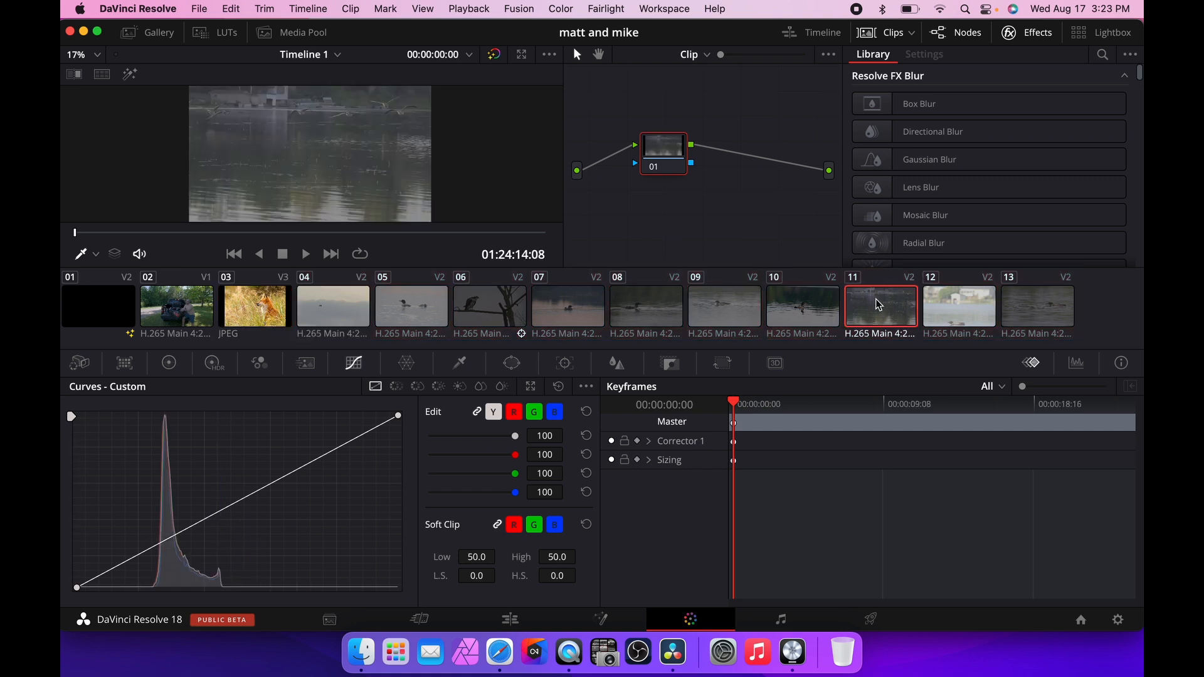
key(super+a)
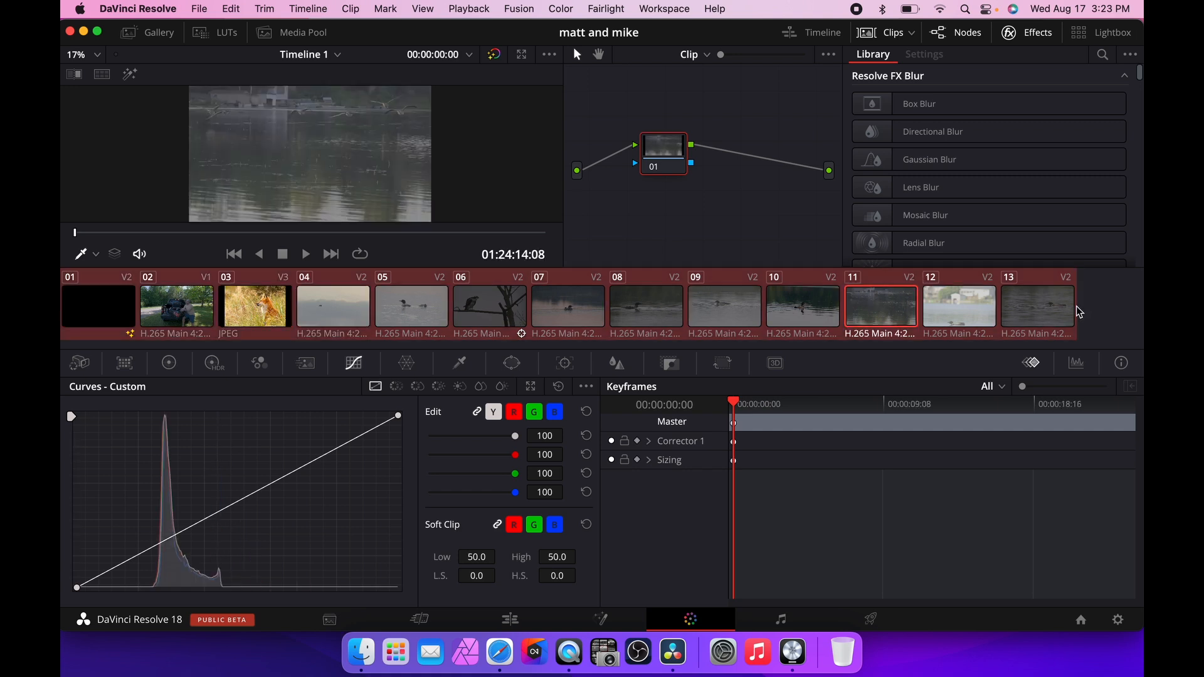
right_click(260, 307)
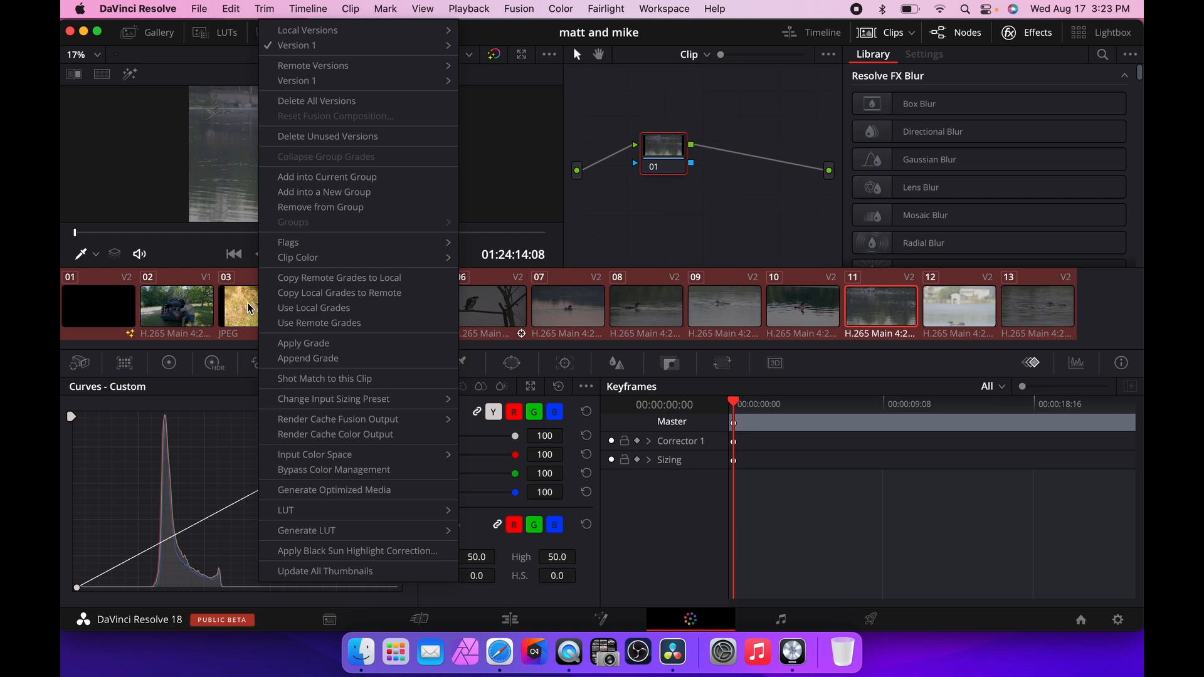
mouse_move(398, 456)
click(1112, 304)
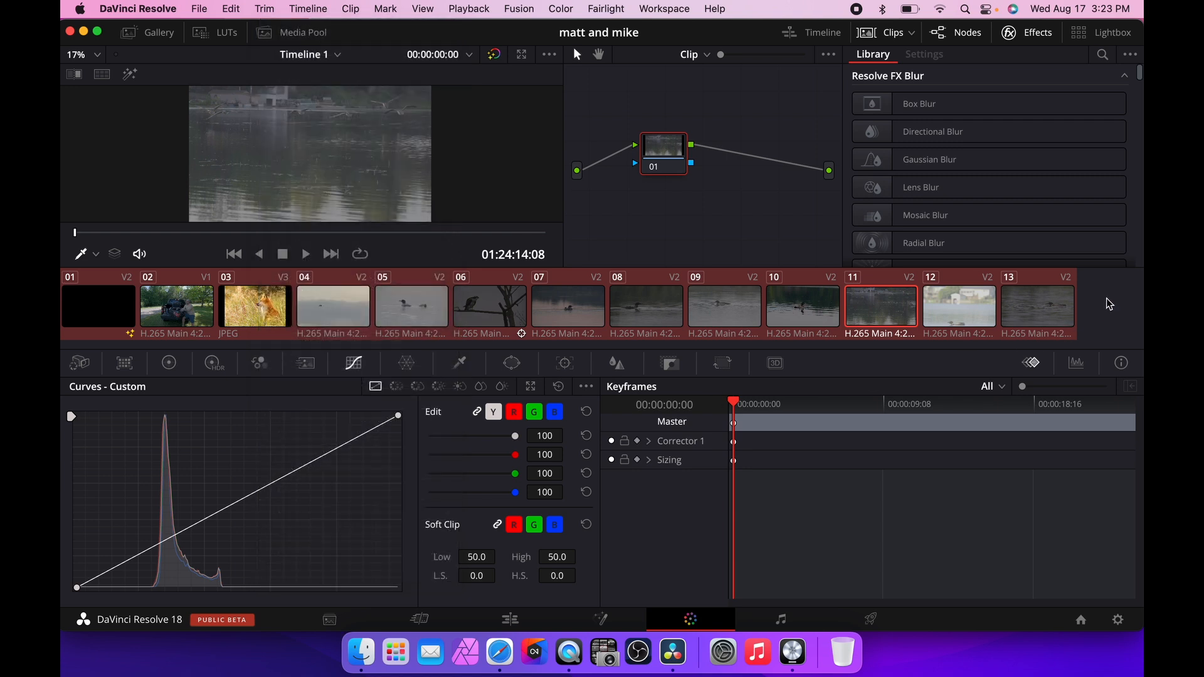
right_click(731, 307)
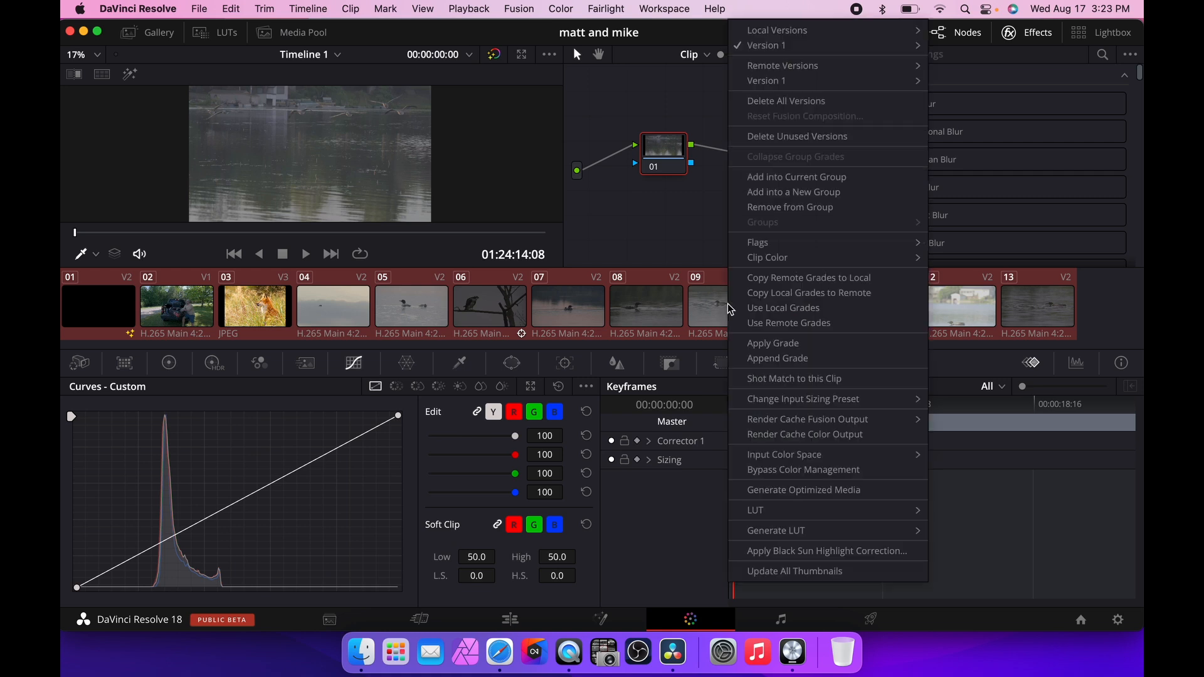
mouse_move(819, 457)
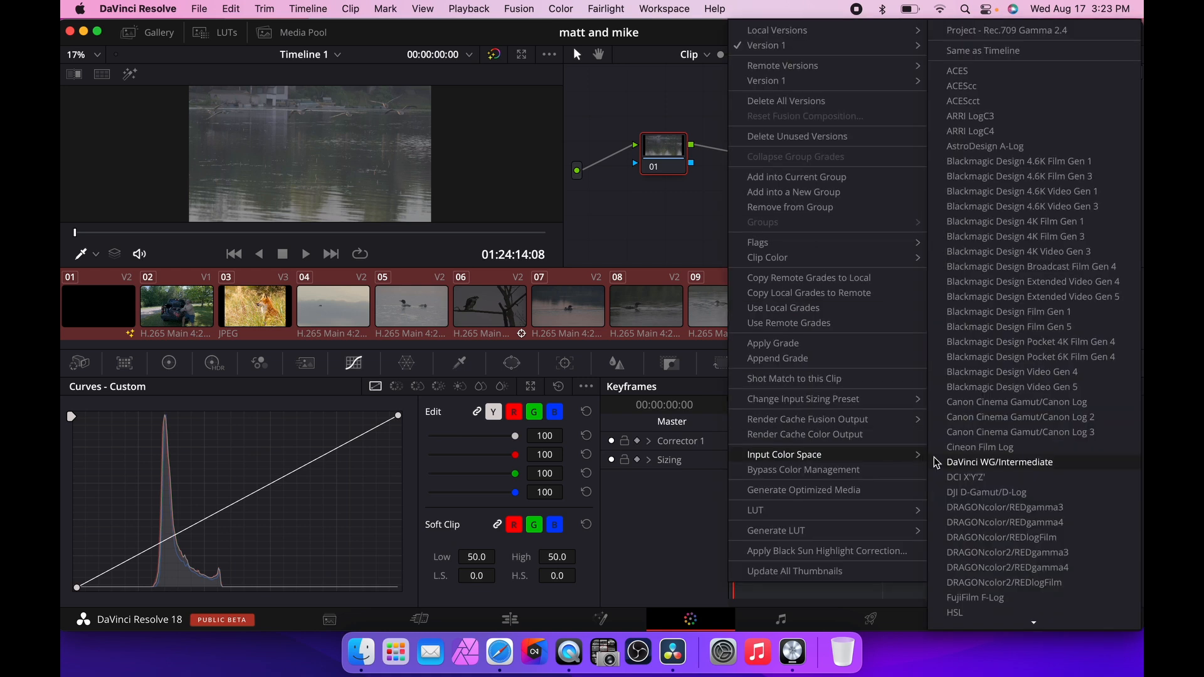
click(982, 598)
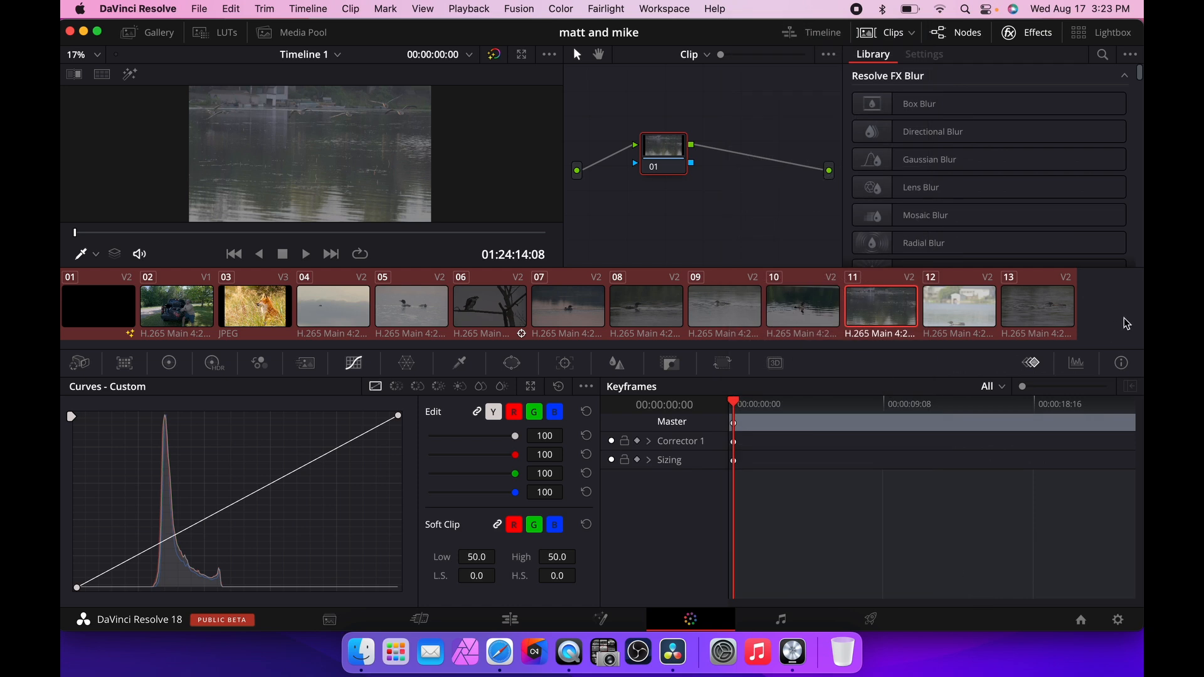
Select clip 09 and apply the Color Space Transform effect, found by searching the effects library for "col", to its node.
click(734, 307)
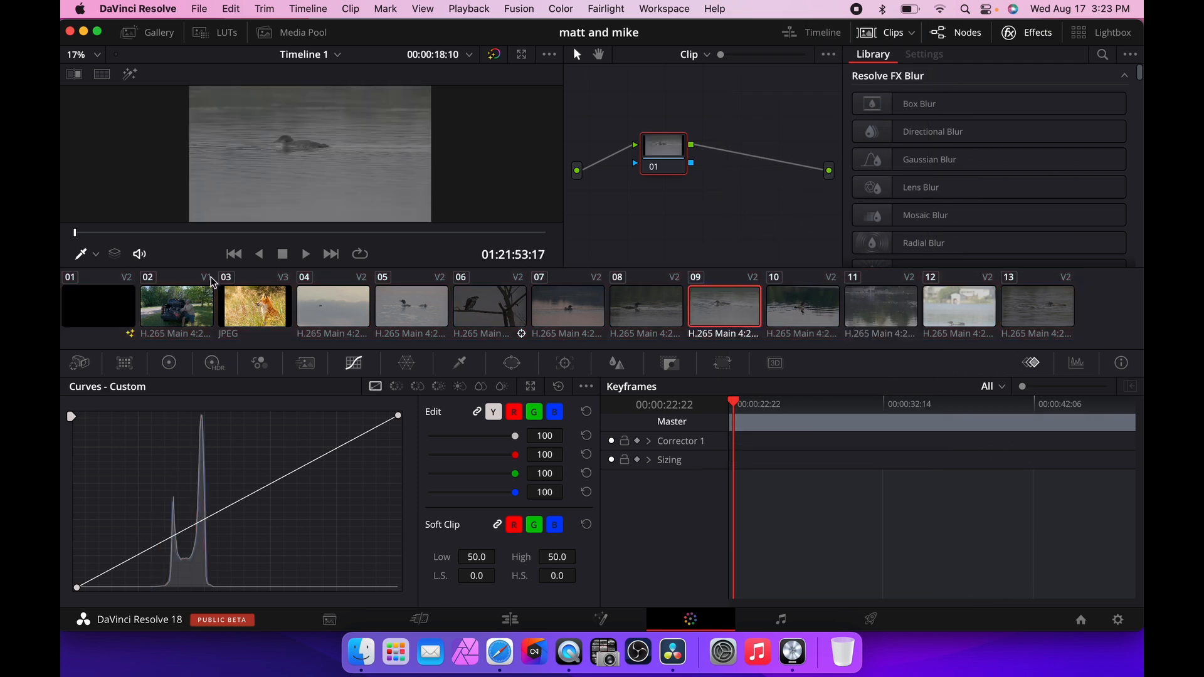
click(1022, 34)
click(1017, 34)
click(969, 35)
click(963, 32)
click(1015, 33)
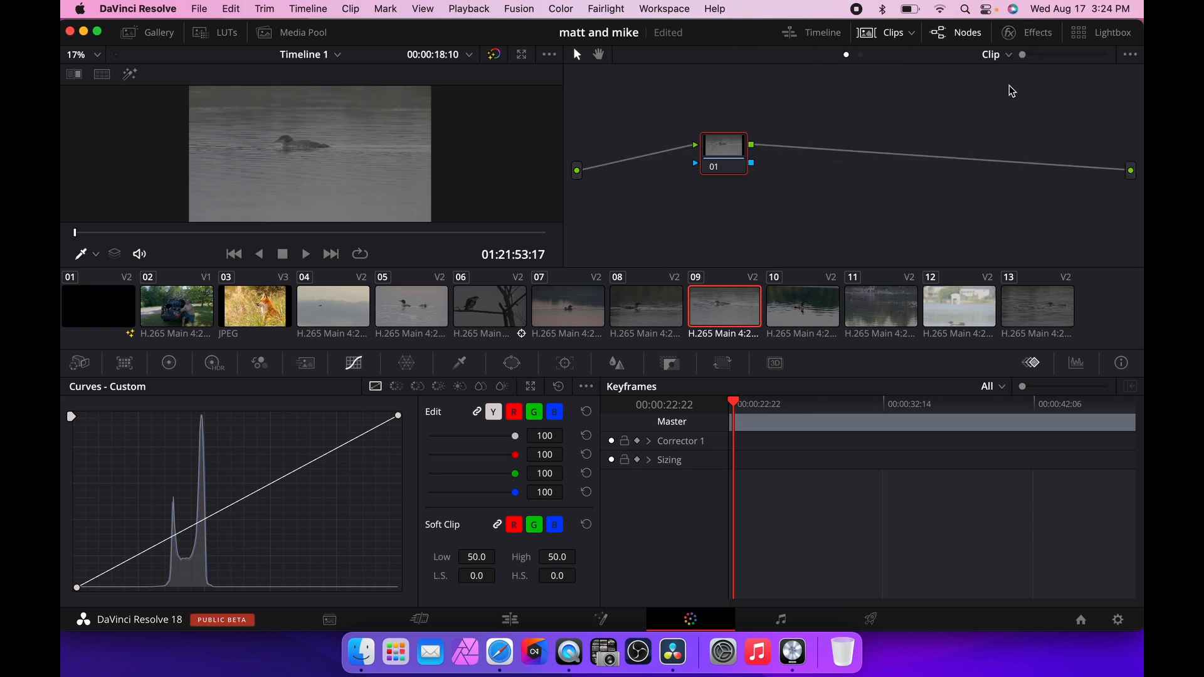
click(1019, 34)
click(1103, 55)
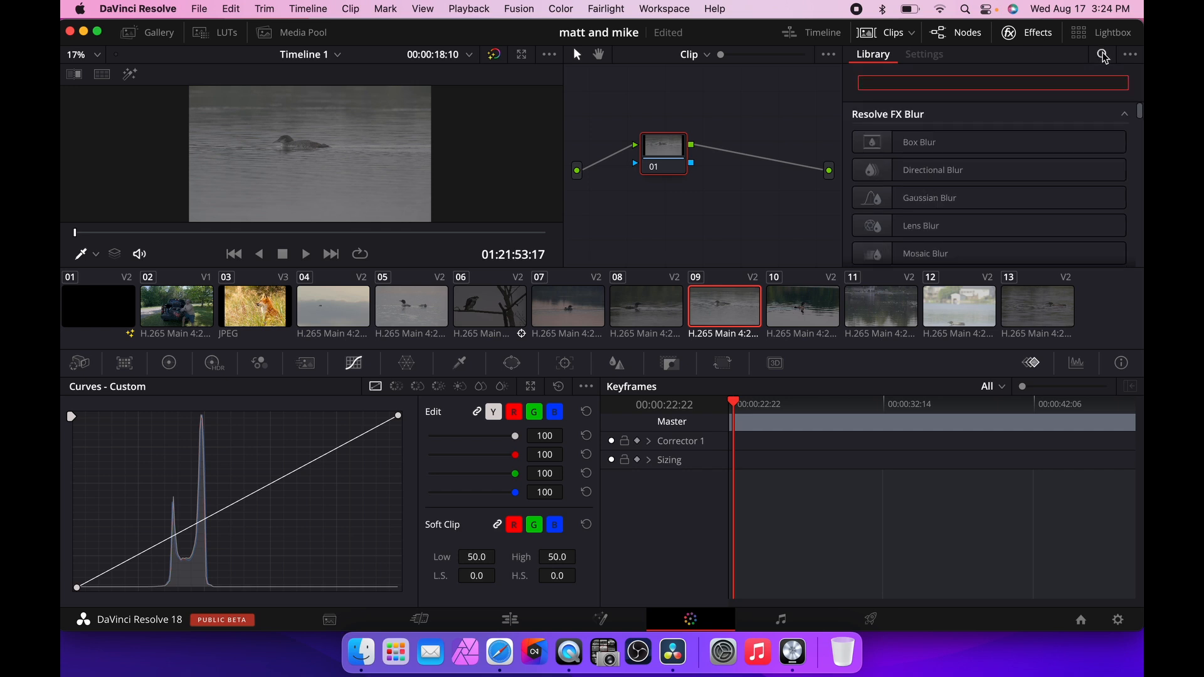
text(col)
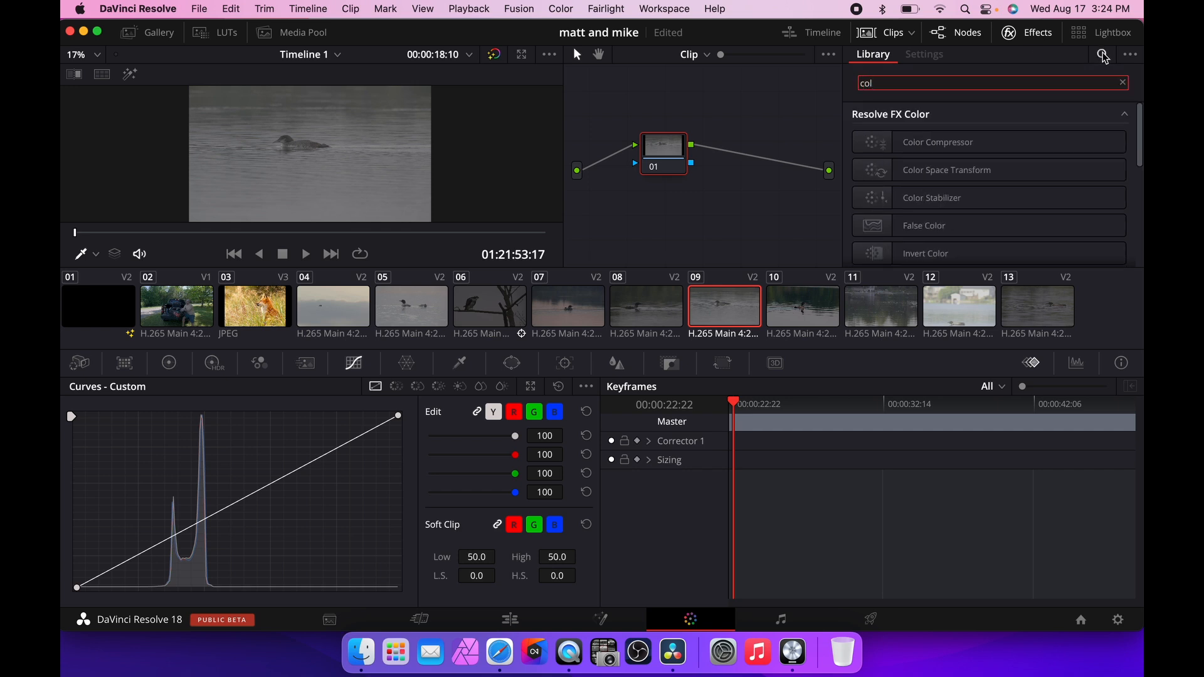
drag(974, 171, 665, 161)
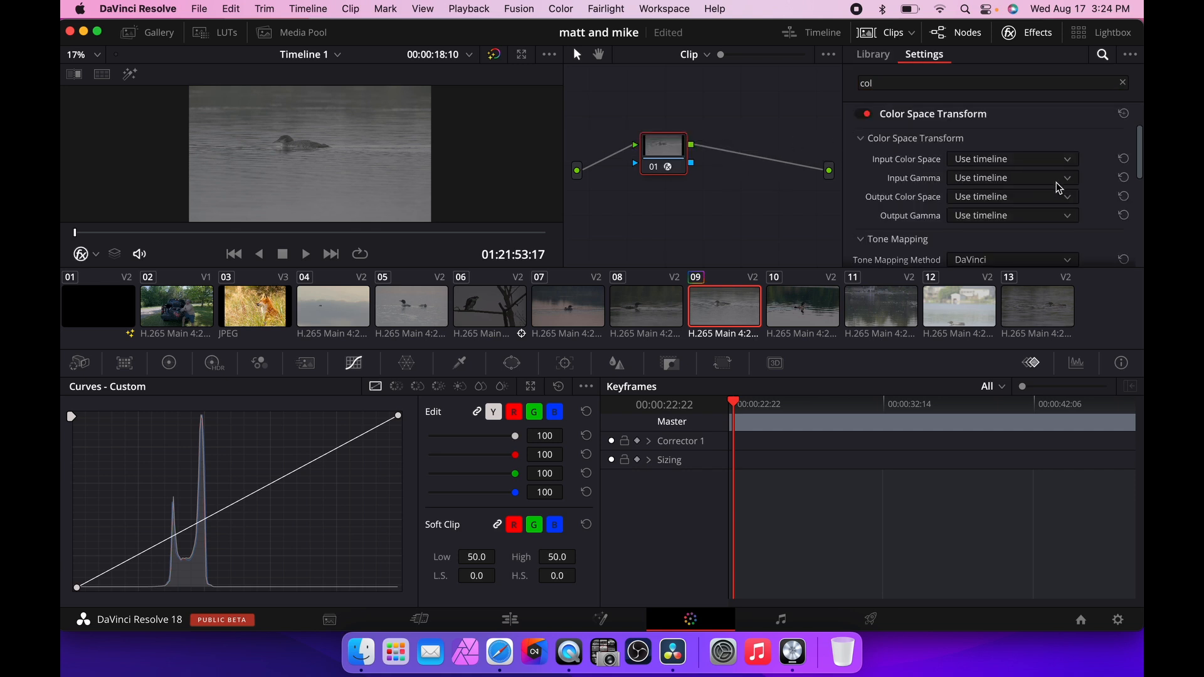
Set the Color Space Transform input color space to DaVinci Wide Gamut and input gamma to FujiFilm F-Log.
scroll(1060, 187, down, 1)
click(1058, 150)
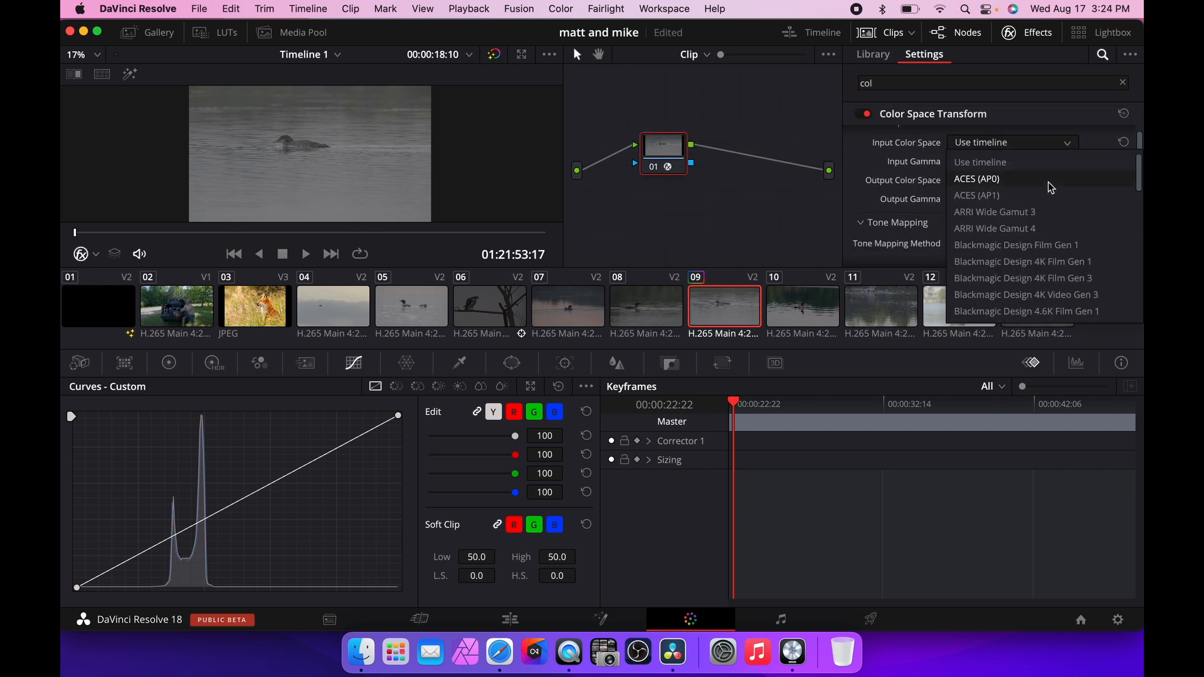
scroll(1054, 192, down, 5)
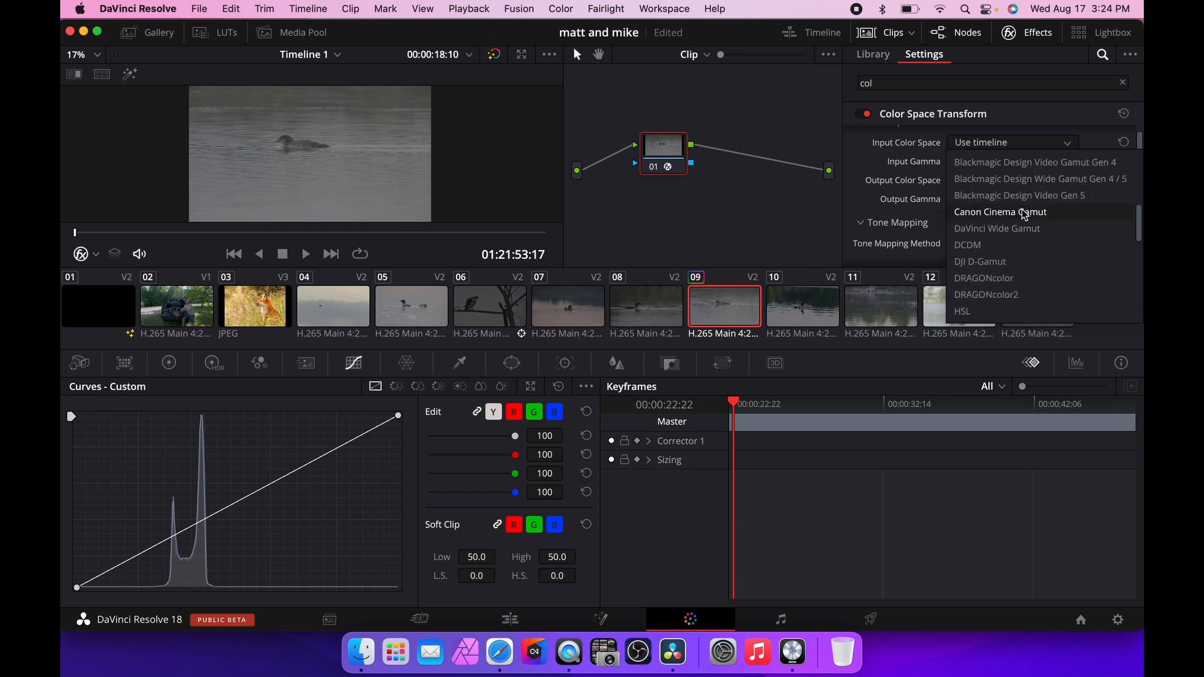
click(1028, 230)
click(1005, 167)
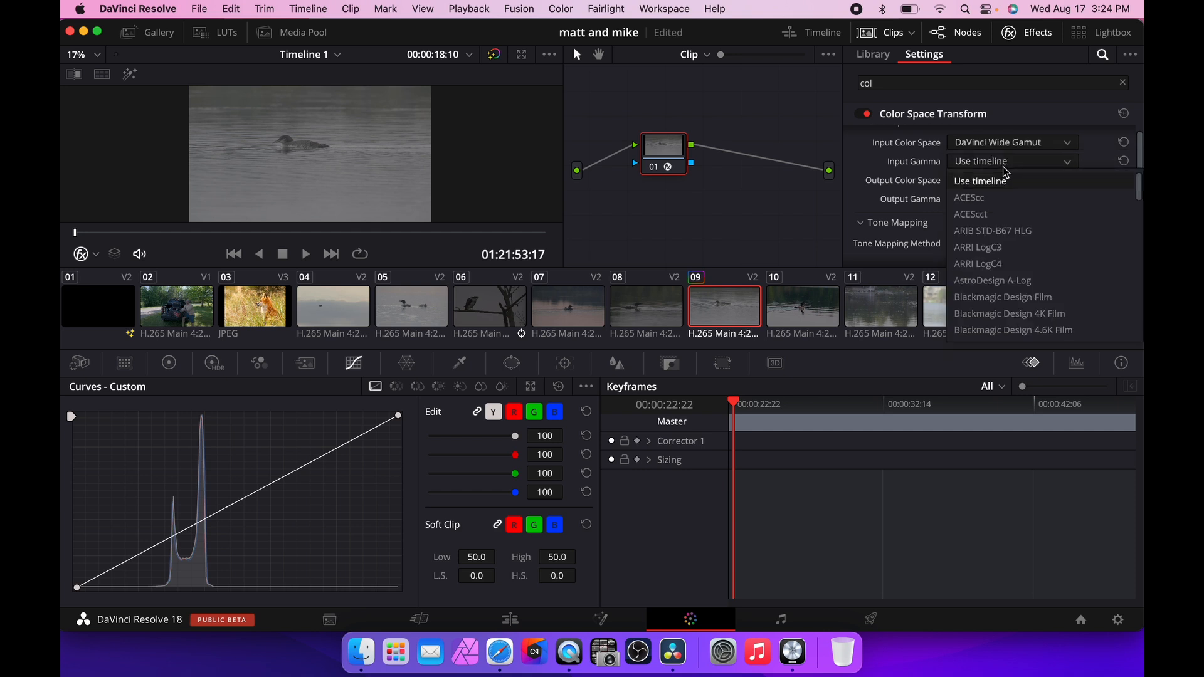
scroll(1040, 232, down, 5)
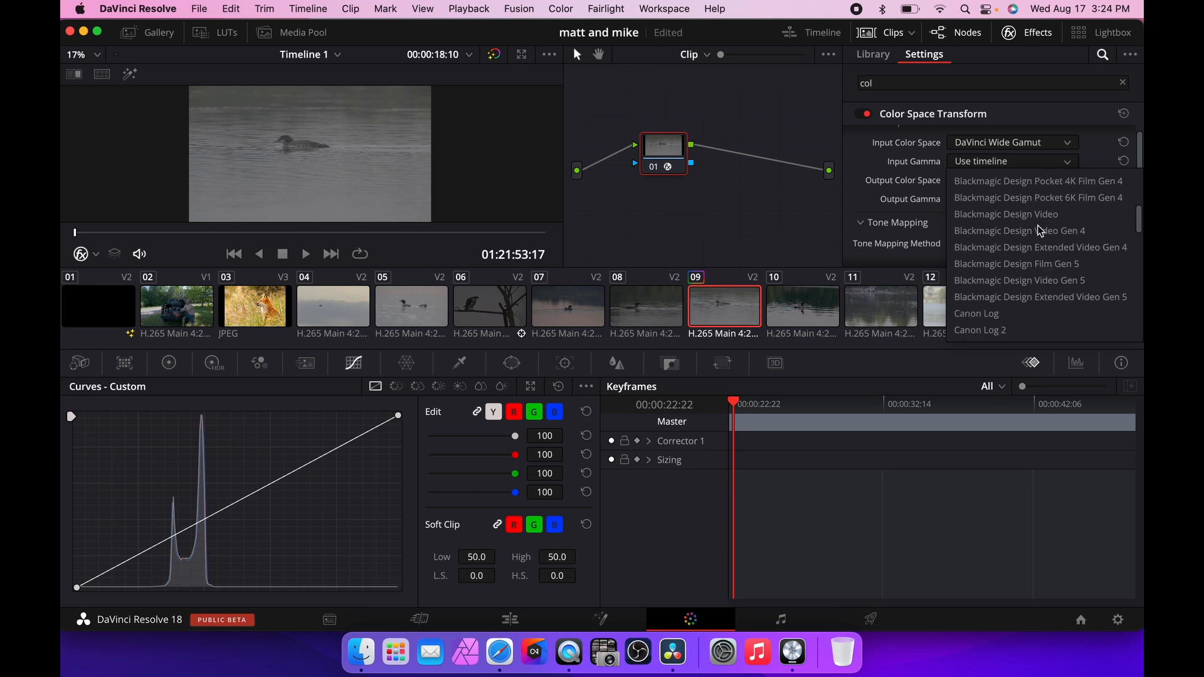
scroll(1040, 231, down, 4)
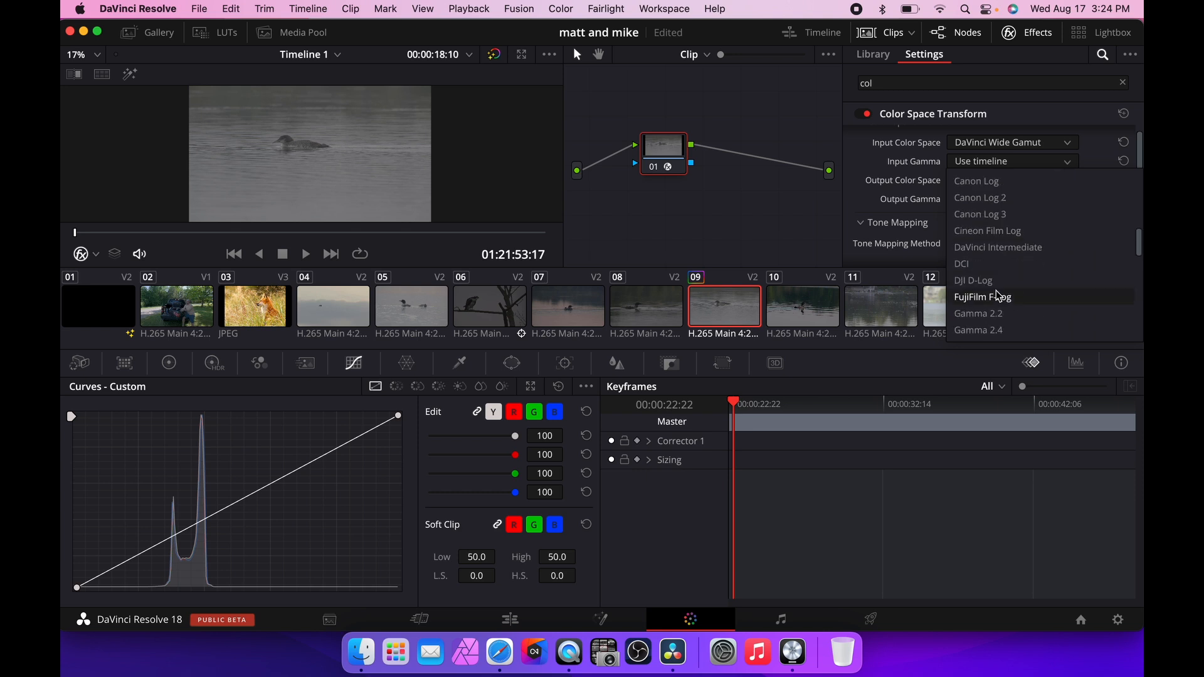
click(999, 296)
Set the Color Space Transform output color space and output gamma both to Rec.709.
click(1000, 181)
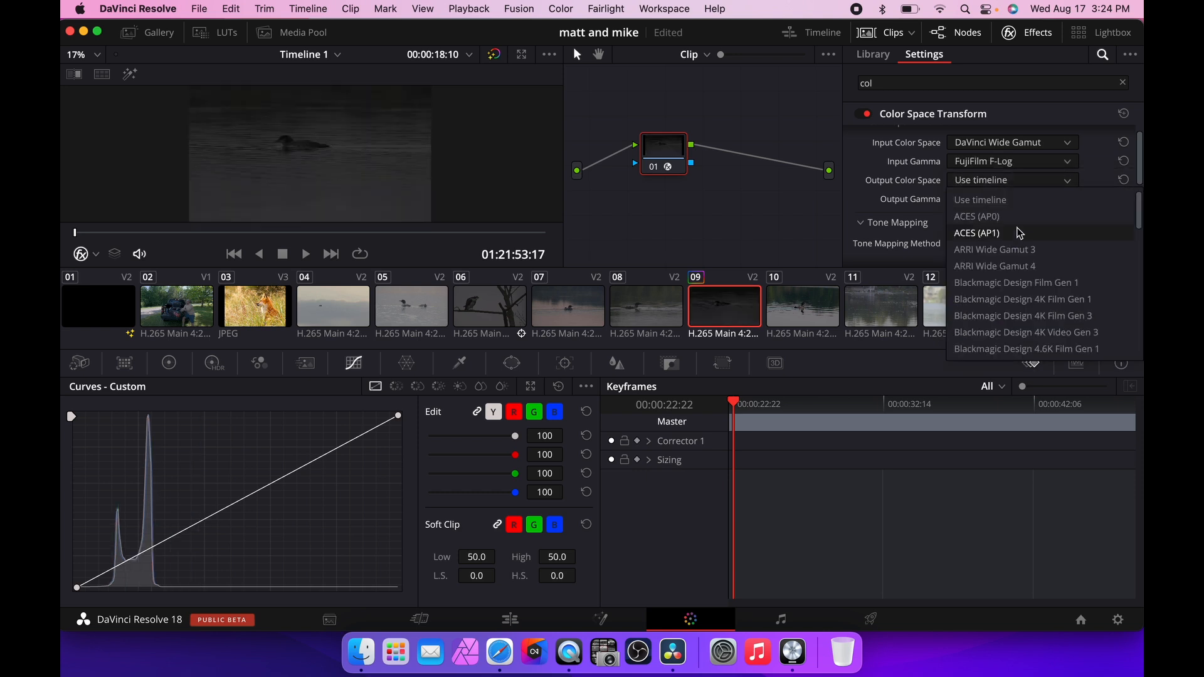
scroll(1020, 233, down, 10)
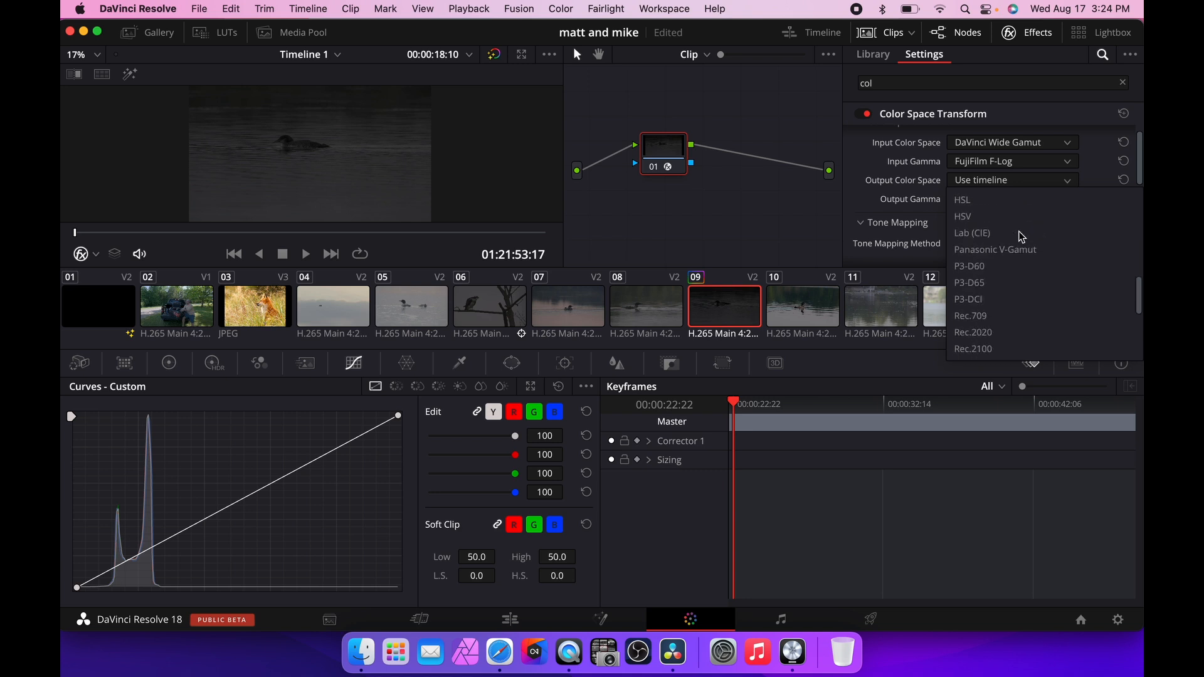
scroll(1023, 236, down, 5)
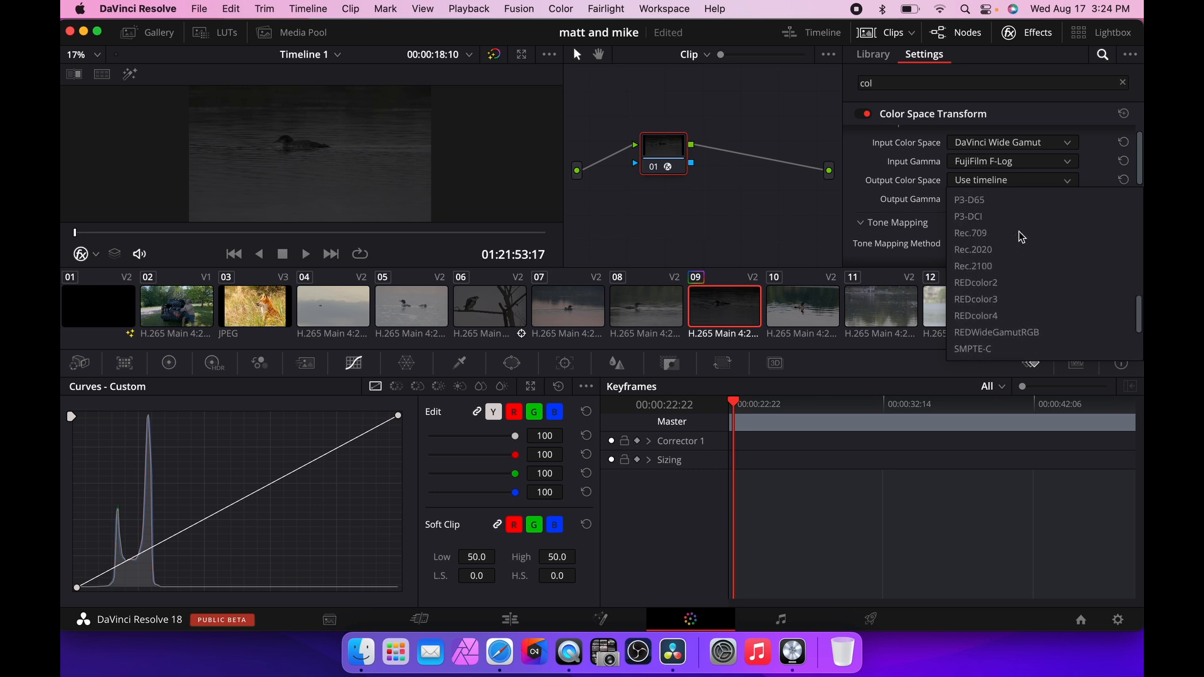
click(971, 233)
click(1004, 198)
scroll(1025, 290, down, 2)
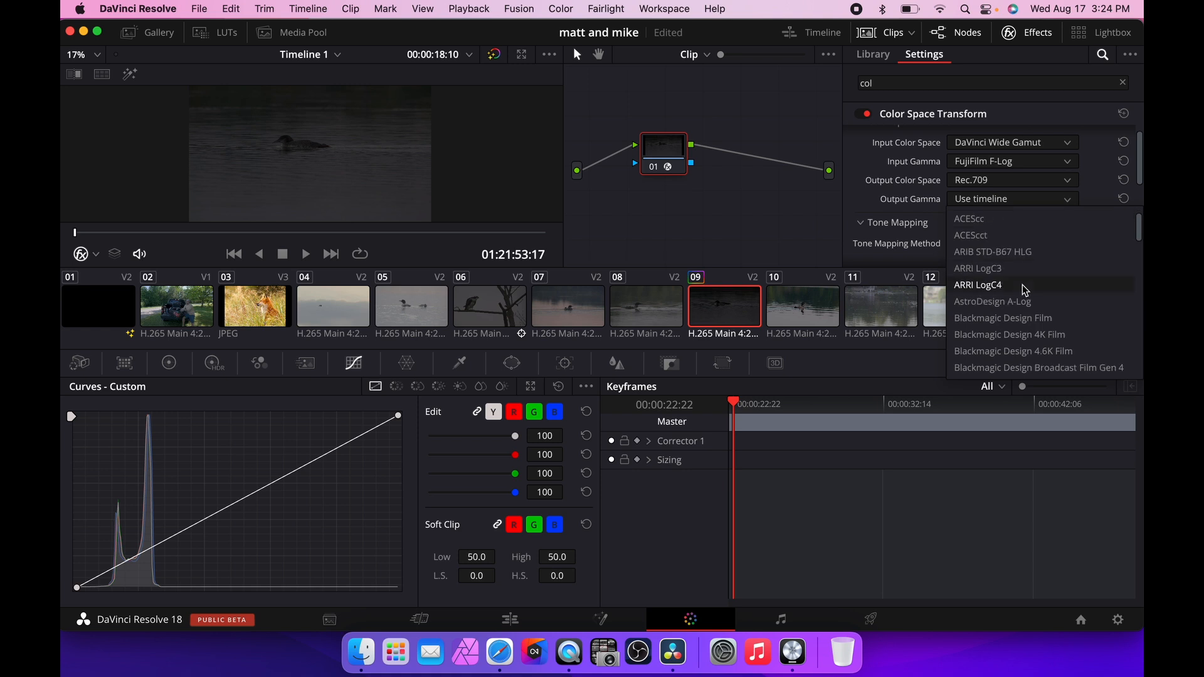
scroll(1025, 290, down, 10)
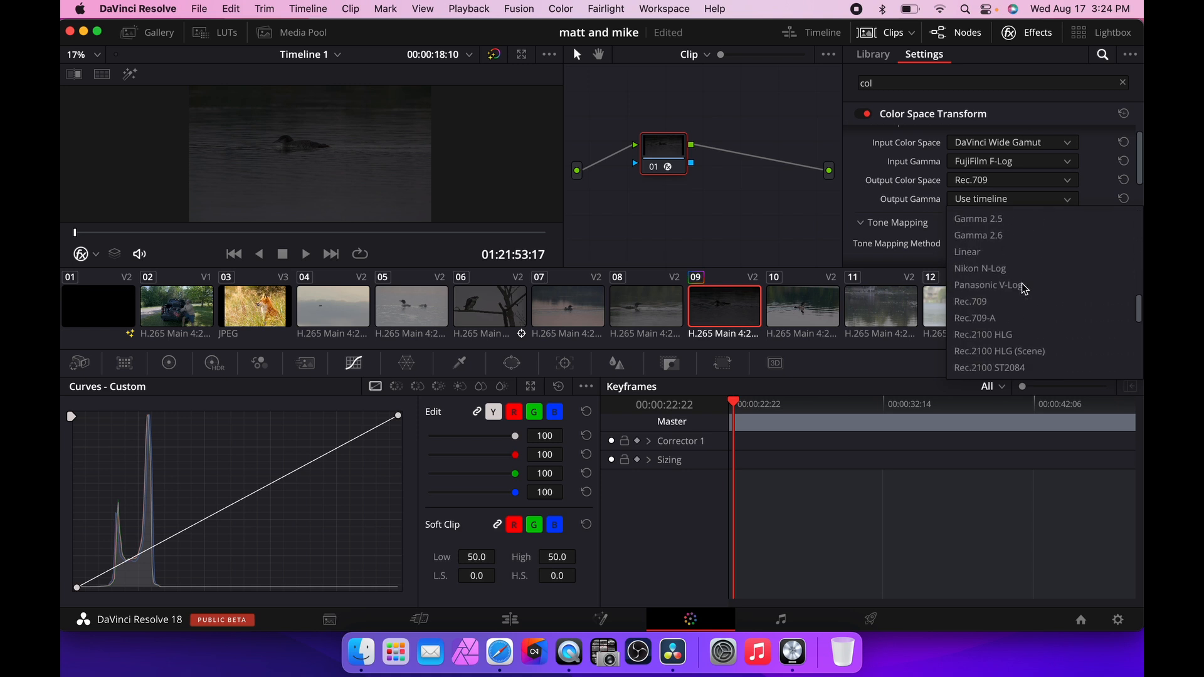
click(978, 300)
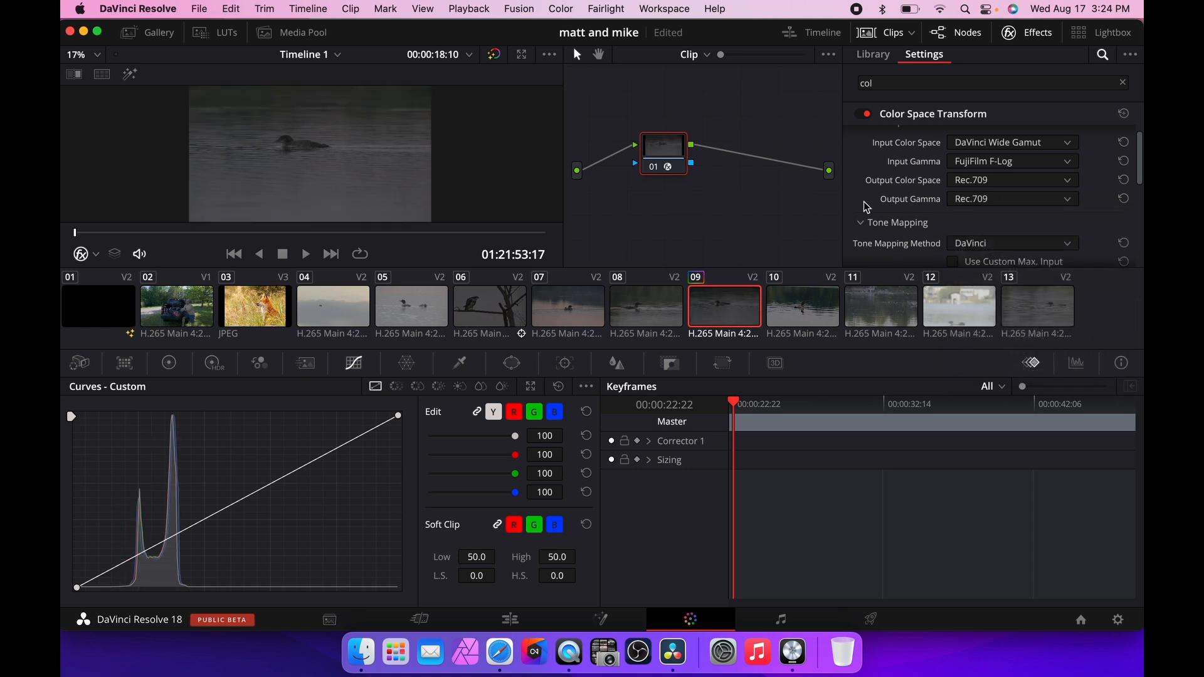
Disable the Color Space Transform effect and compare clip 09 against clip 08.
click(866, 114)
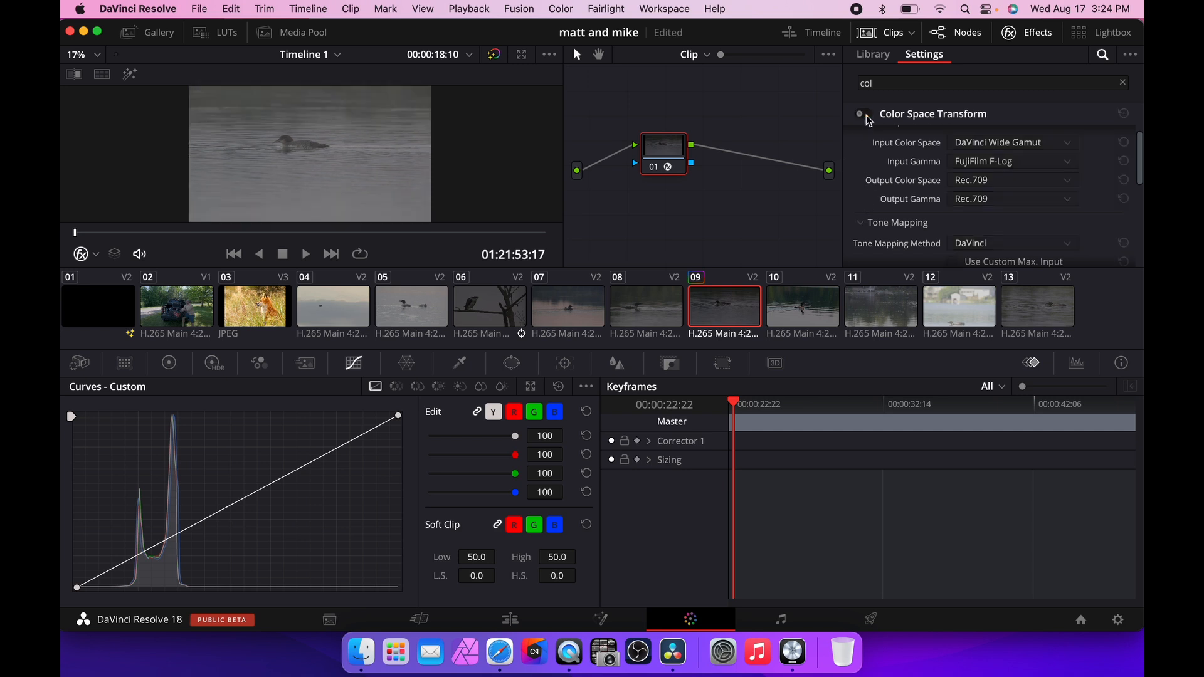
click(639, 316)
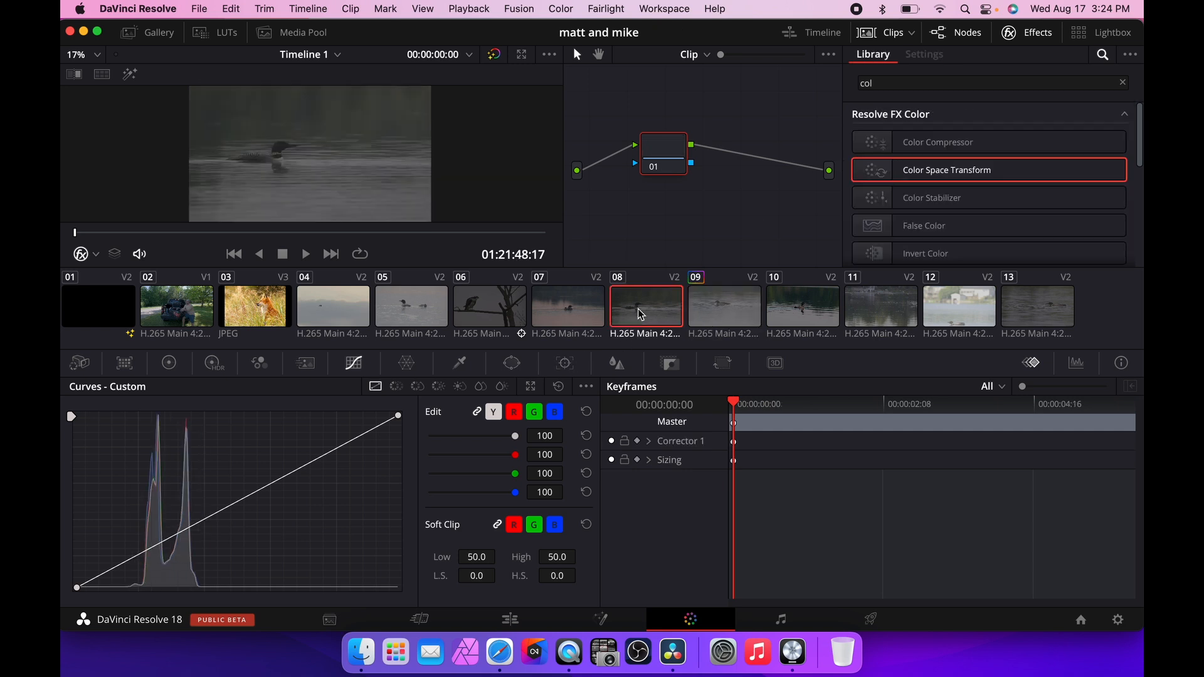
click(718, 315)
Browse the input color space options in the clip context menus of clips 09 and 08.
right_click(720, 315)
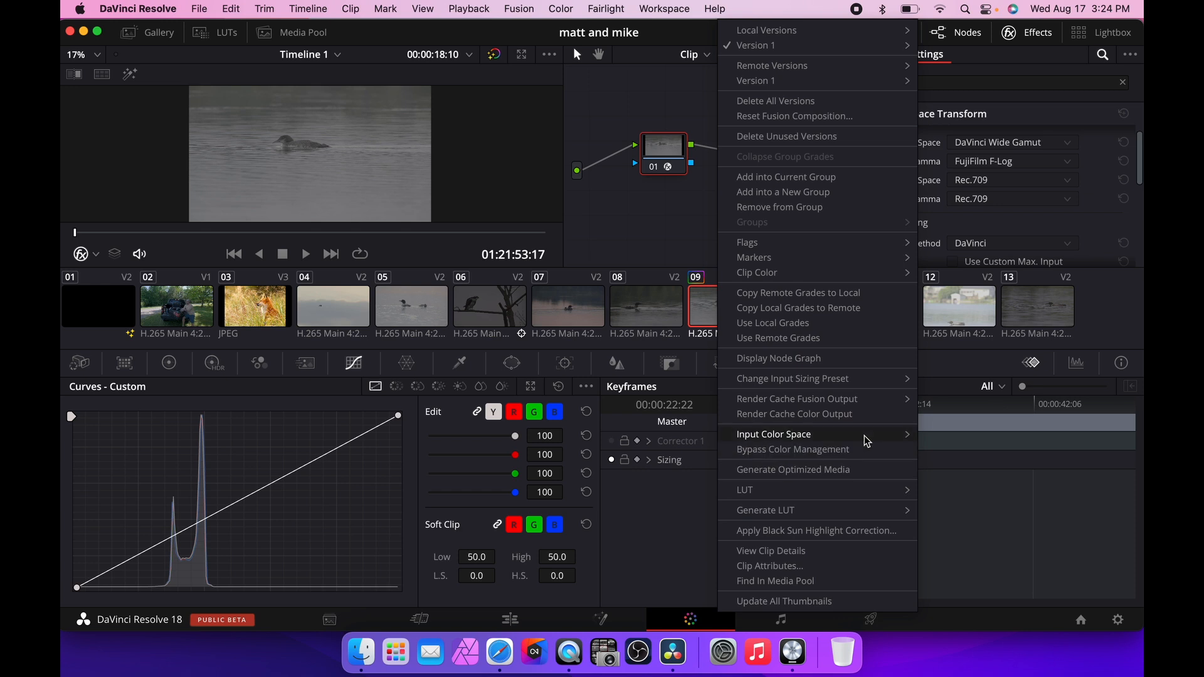
mouse_move(873, 439)
click(972, 599)
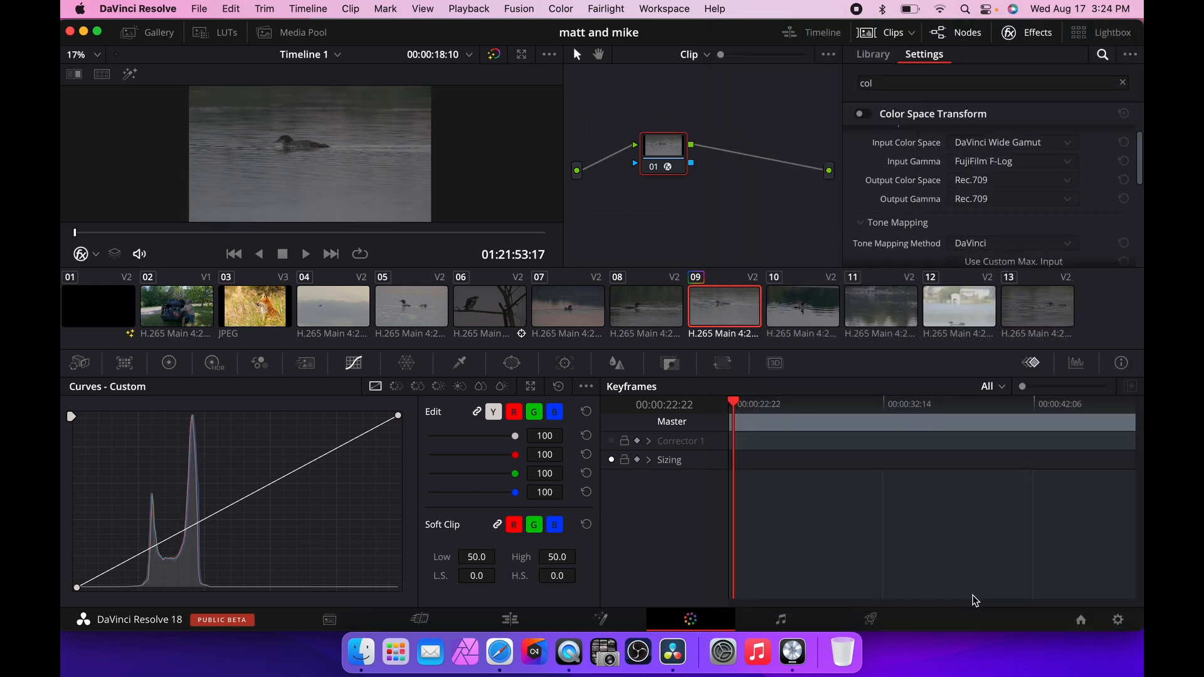
right_click(652, 312)
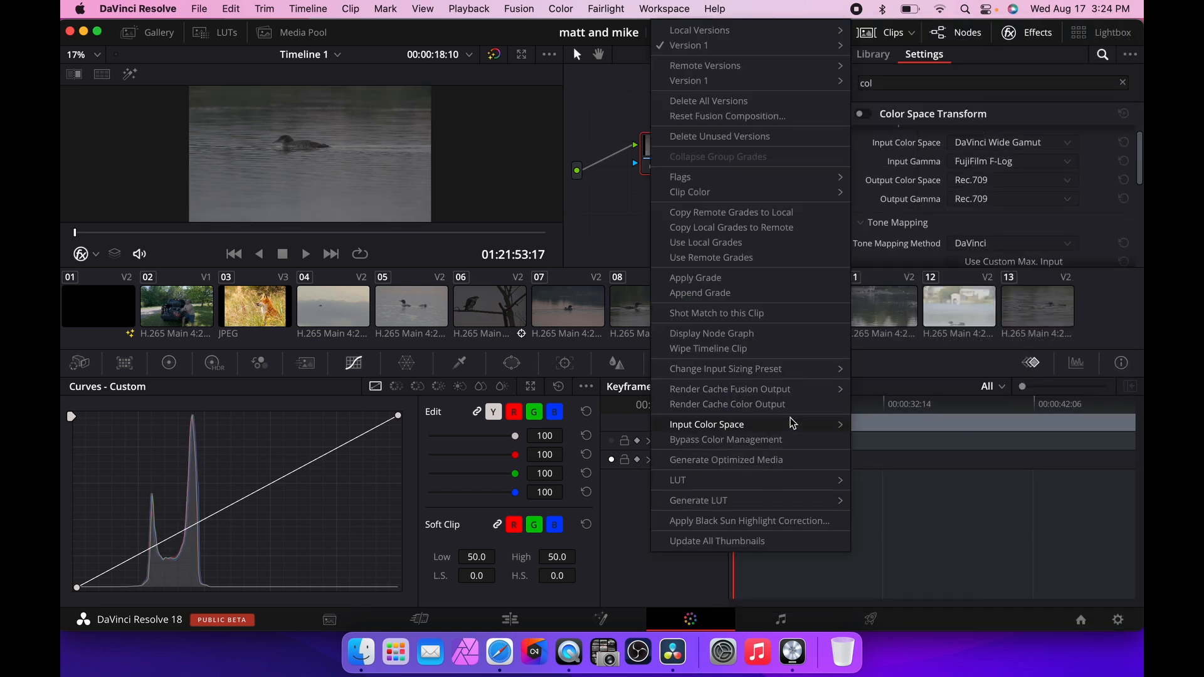
mouse_move(805, 424)
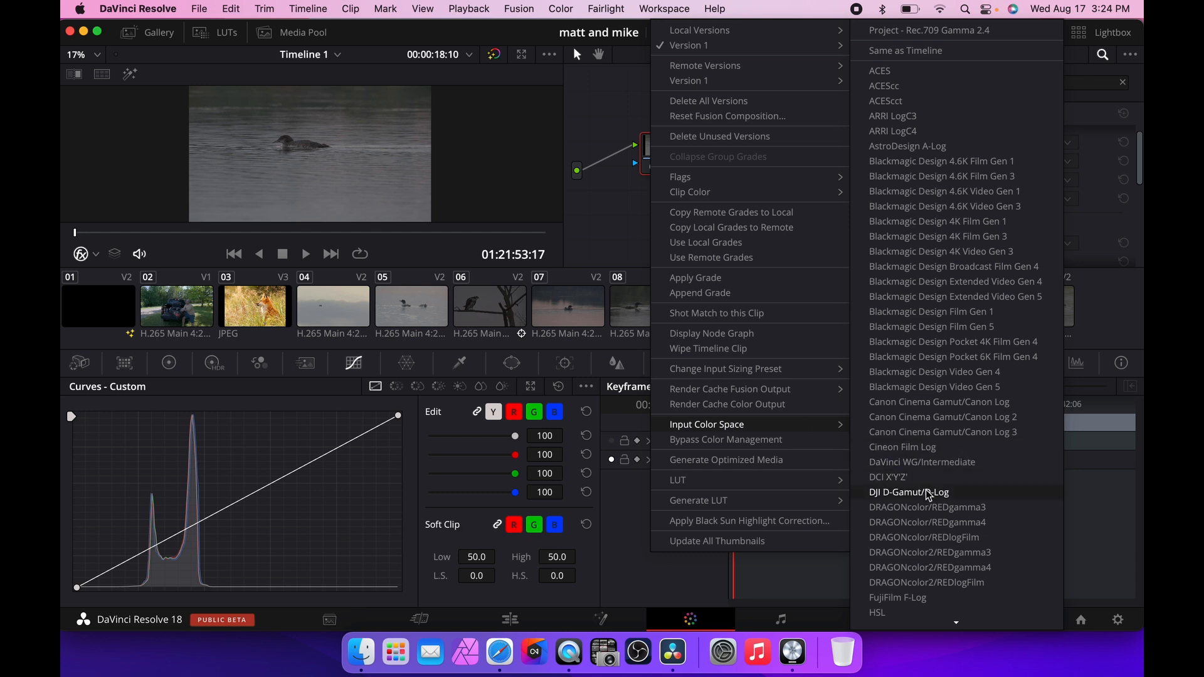
scroll(927, 506, down, 5)
click(923, 449)
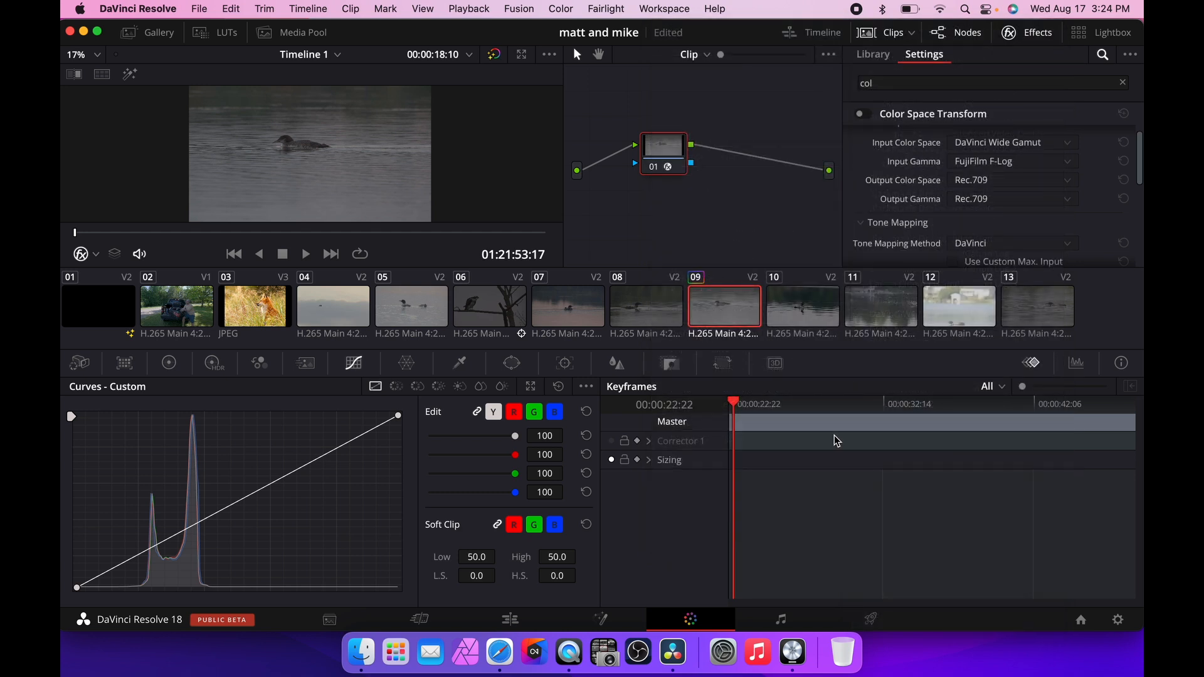
Open the project settings to review the color management options, then cancel.
click(1119, 620)
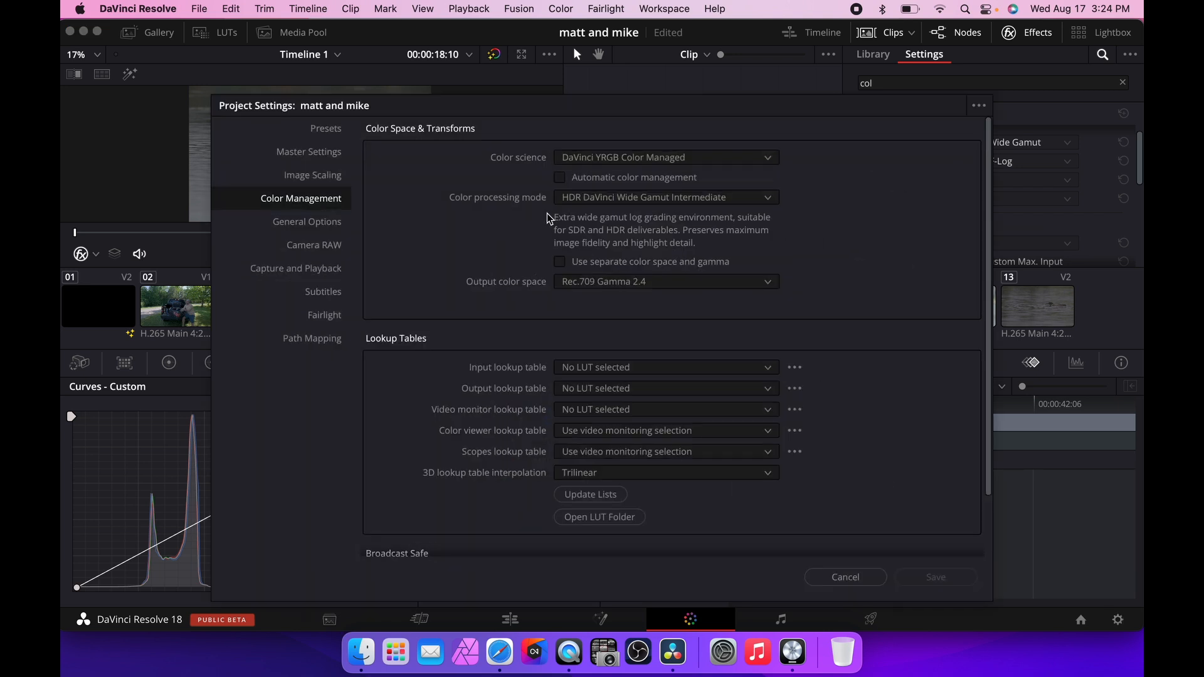
click(602, 160)
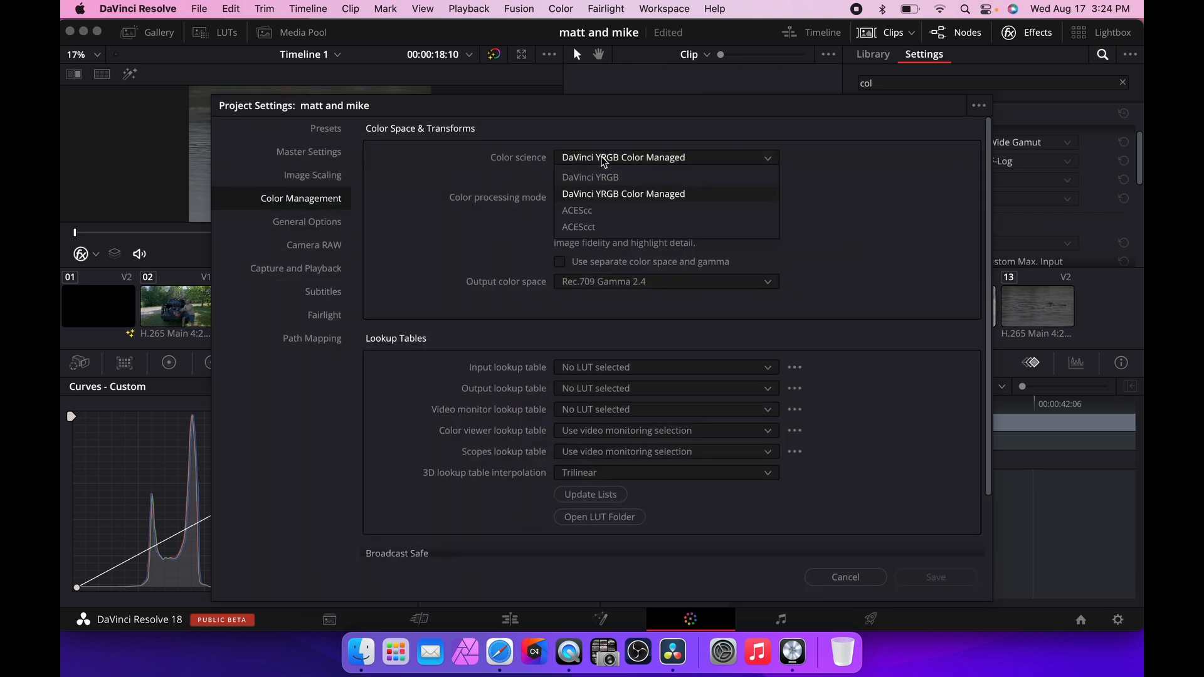
click(677, 193)
click(721, 202)
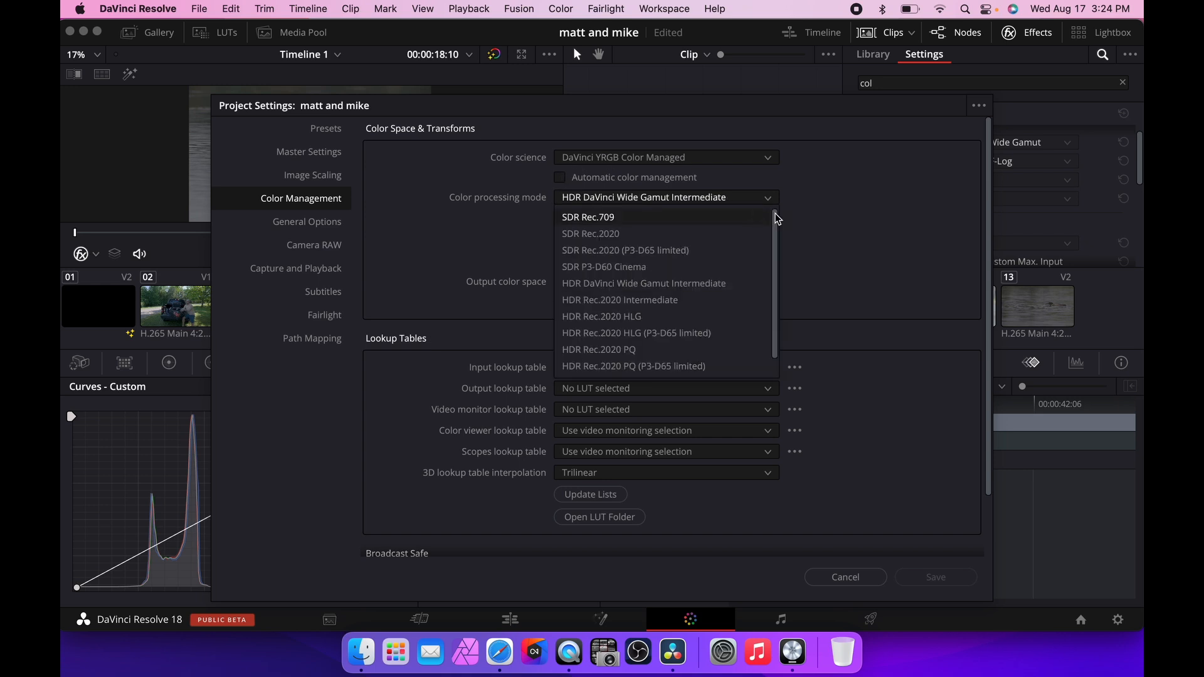
click(715, 282)
click(848, 578)
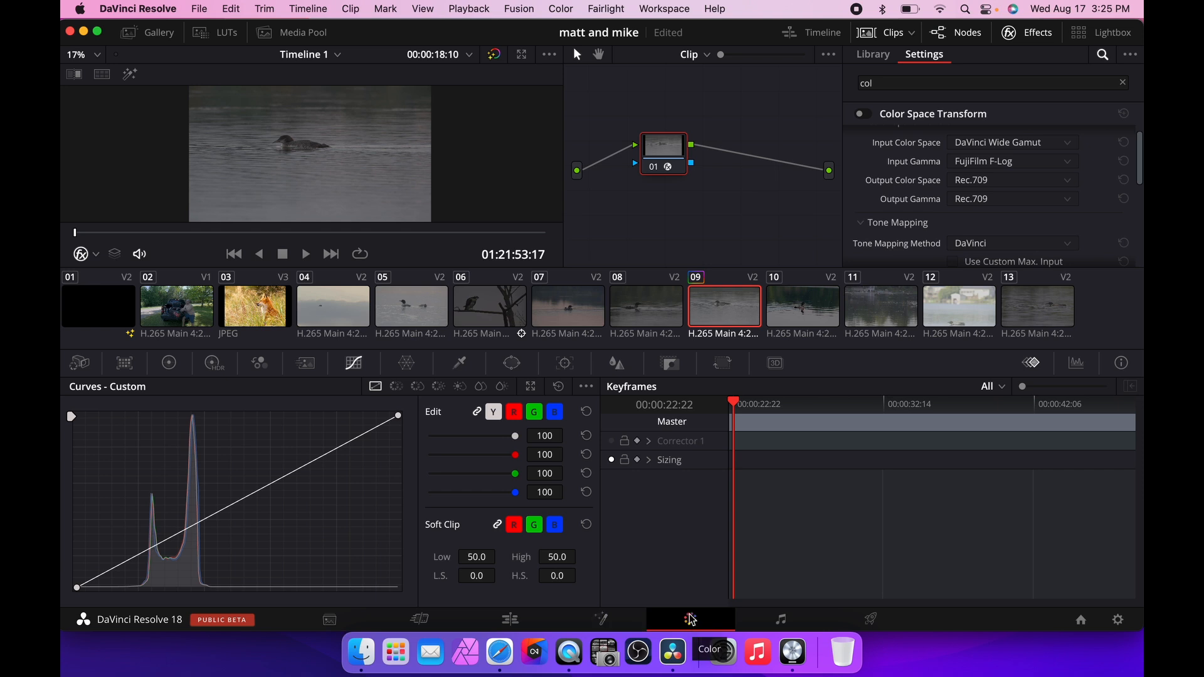
Scroll through the input color space list in another clip's context menu, then close the menu.
right_click(404, 317)
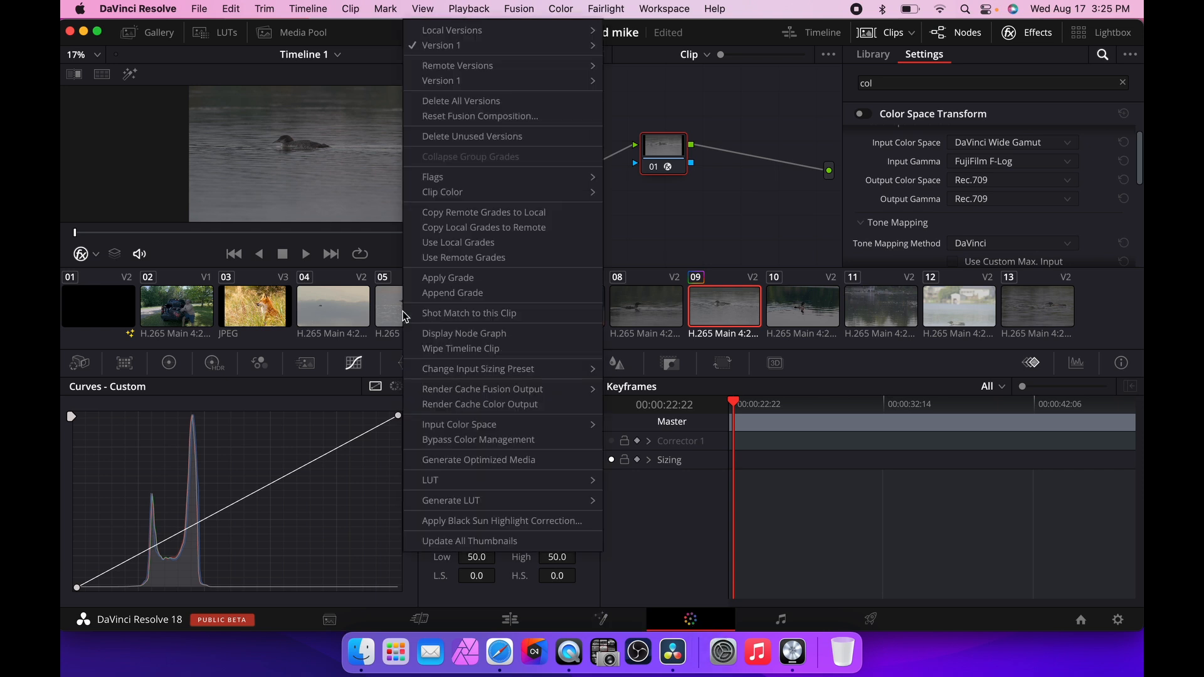
mouse_move(552, 427)
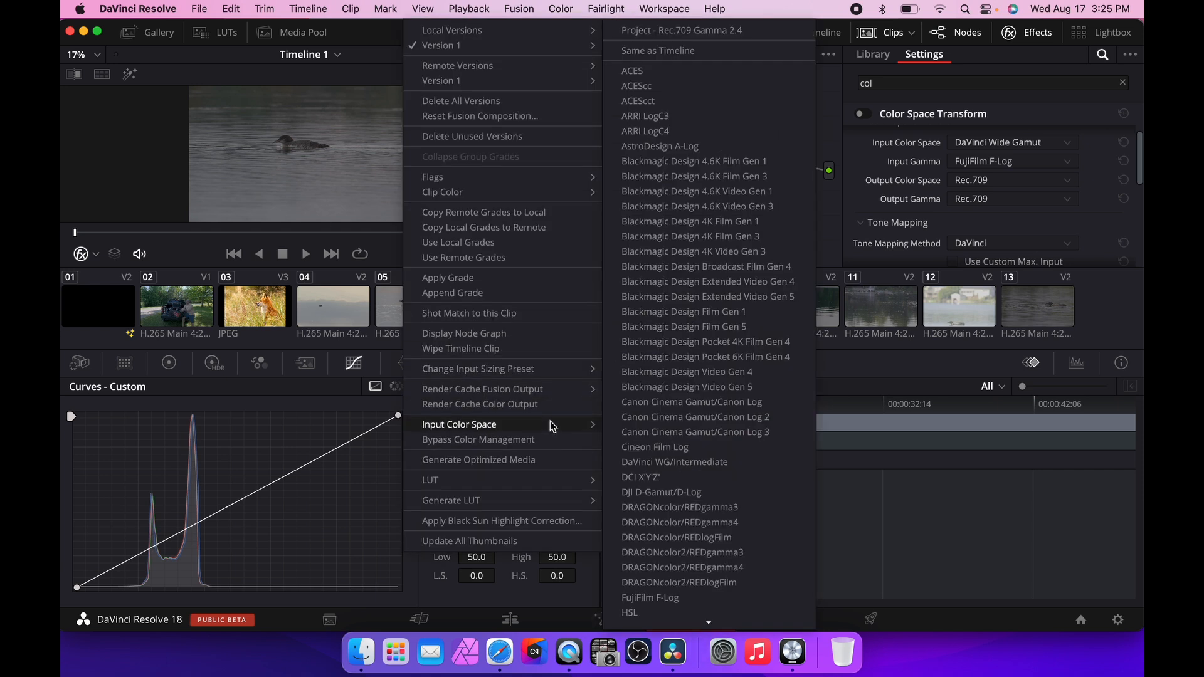
scroll(628, 449, down, 15)
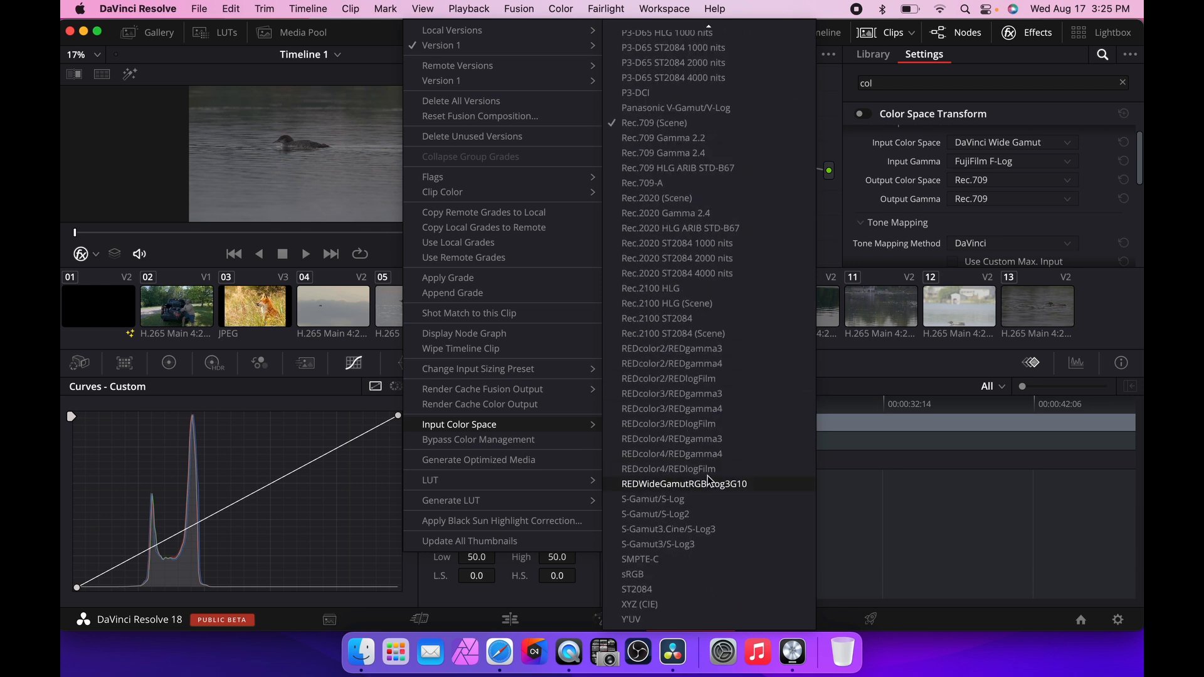
scroll(709, 480, up, 10)
scroll(711, 480, down, 2)
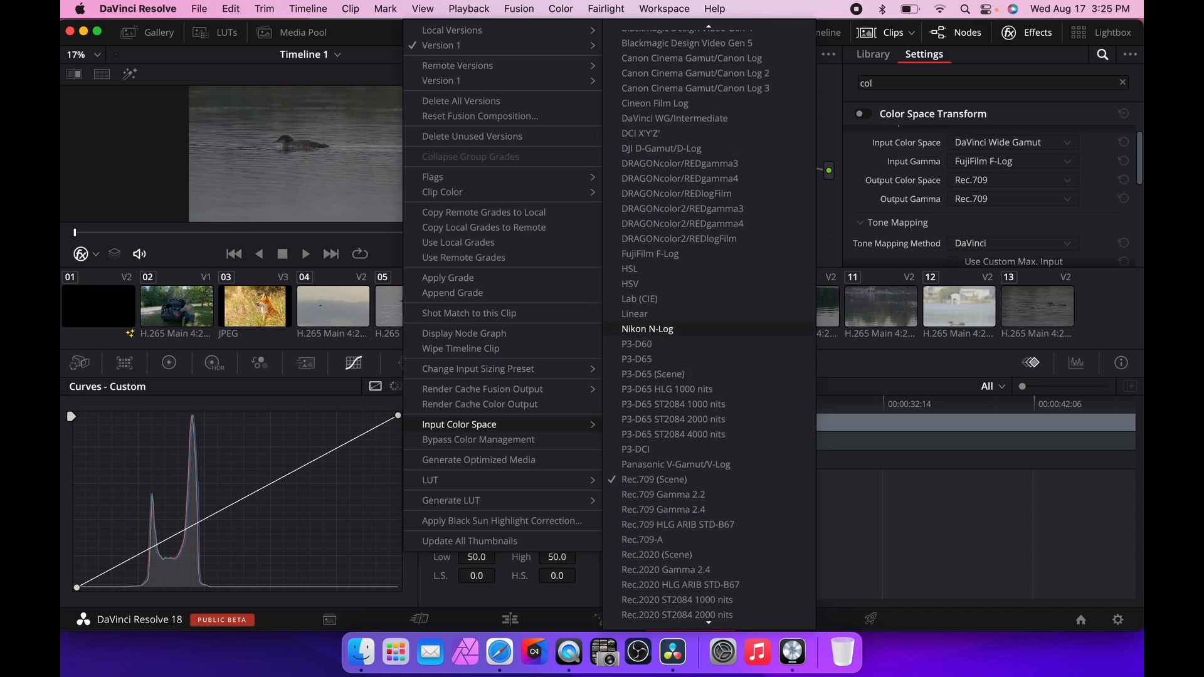
scroll(660, 364, up, 8)
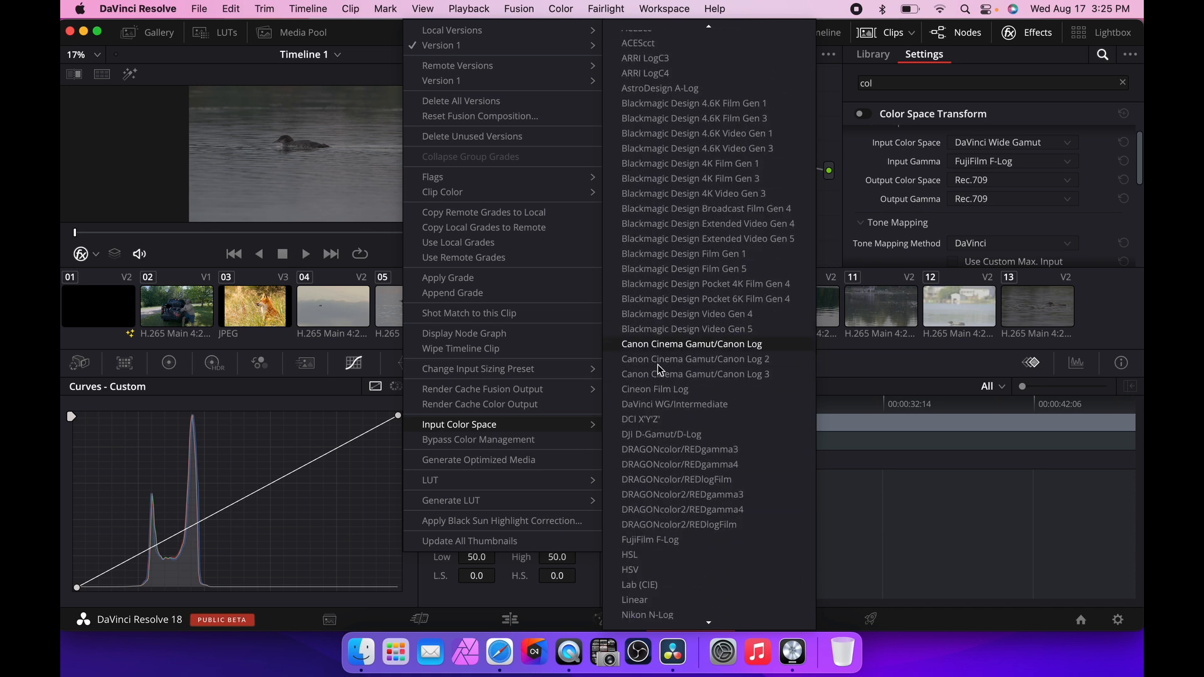
scroll(660, 370, down, 15)
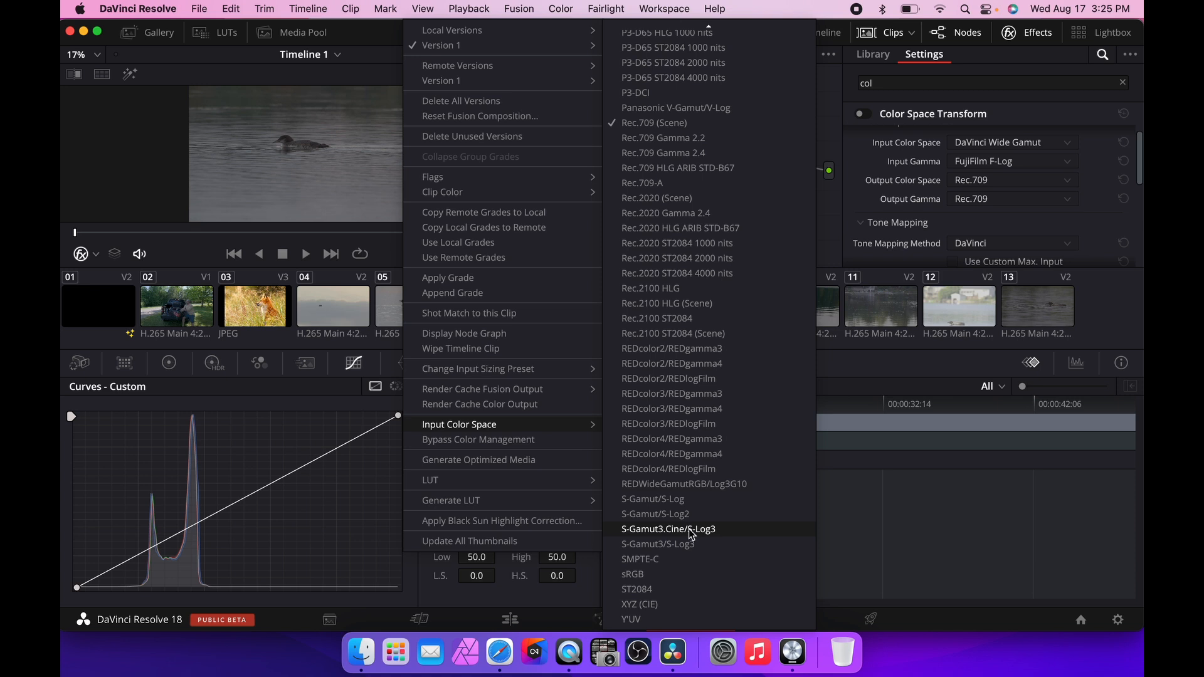
scroll(691, 534, up, 15)
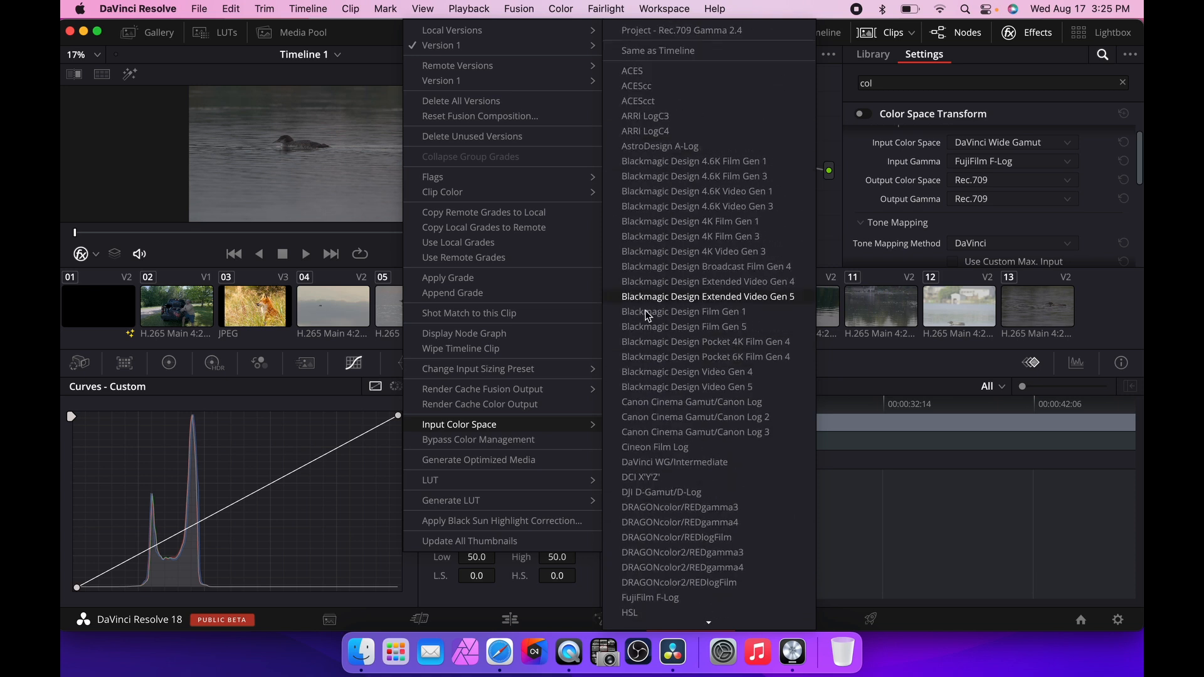
click(1122, 303)
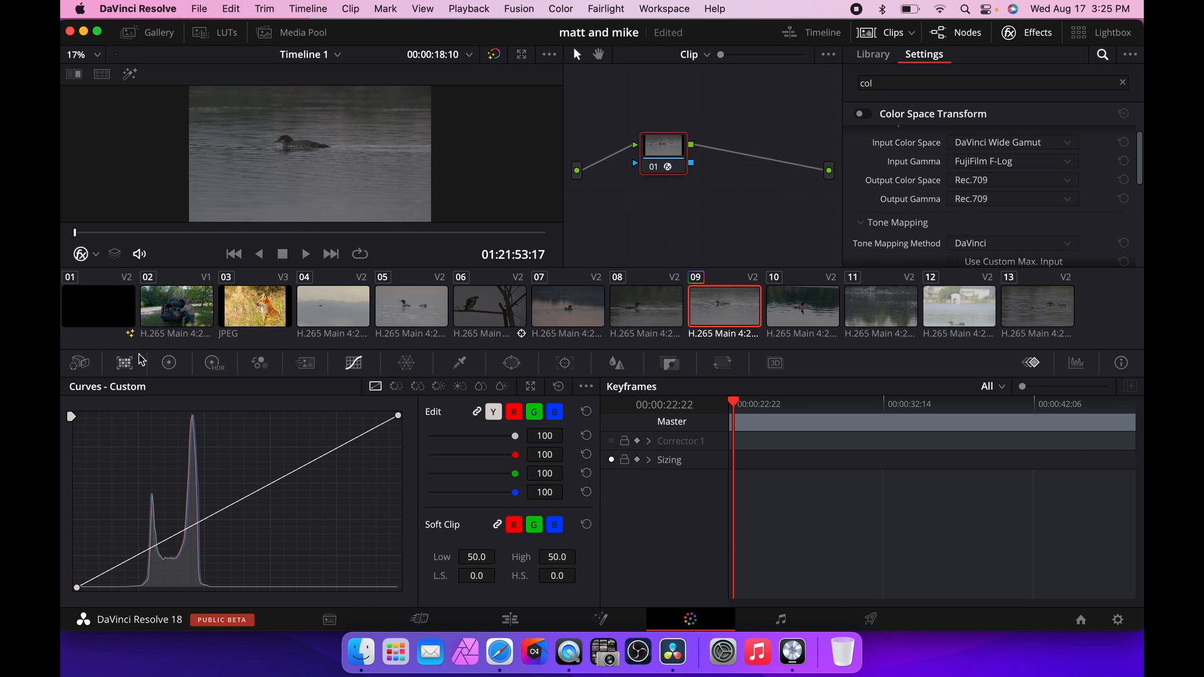
Switch between the color wheels and curves, and hide the clip thumbnails and timeline strip to enlarge the viewer.
click(169, 366)
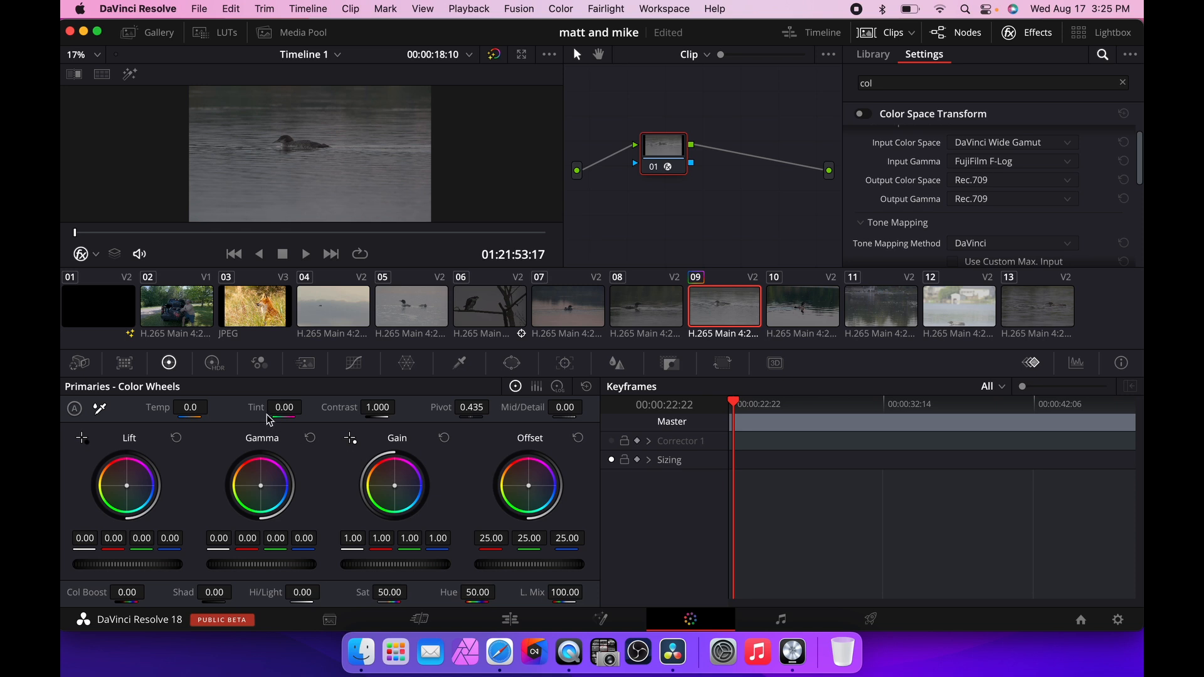
click(355, 365)
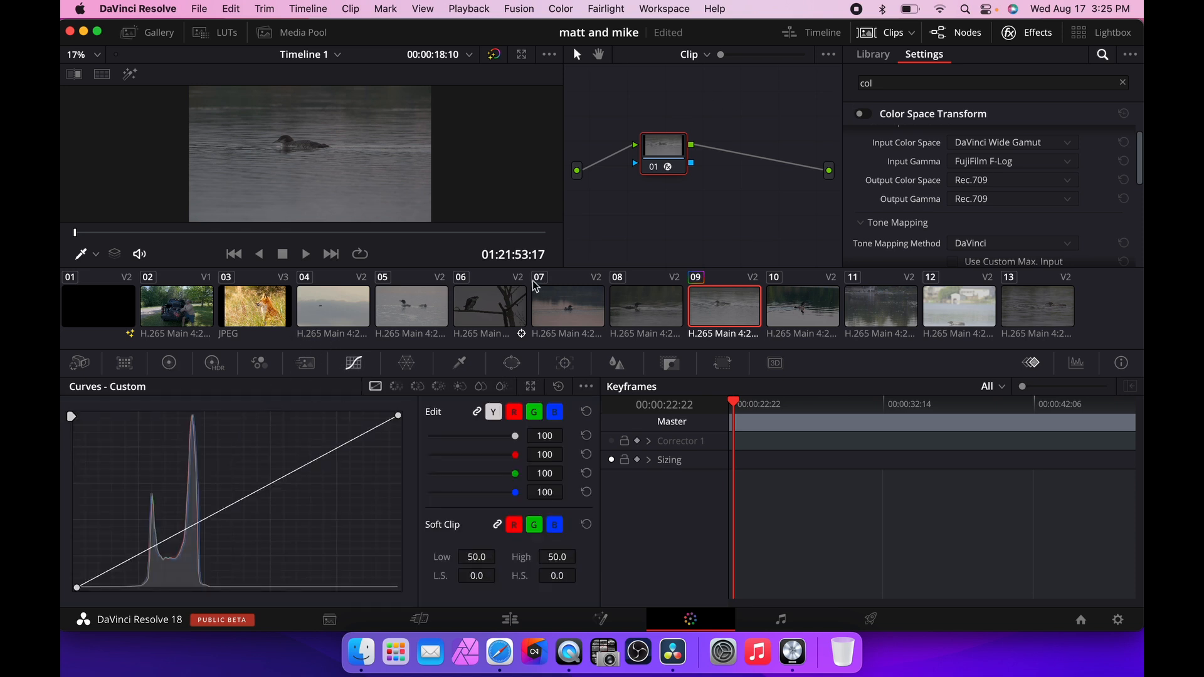
click(895, 32)
click(813, 35)
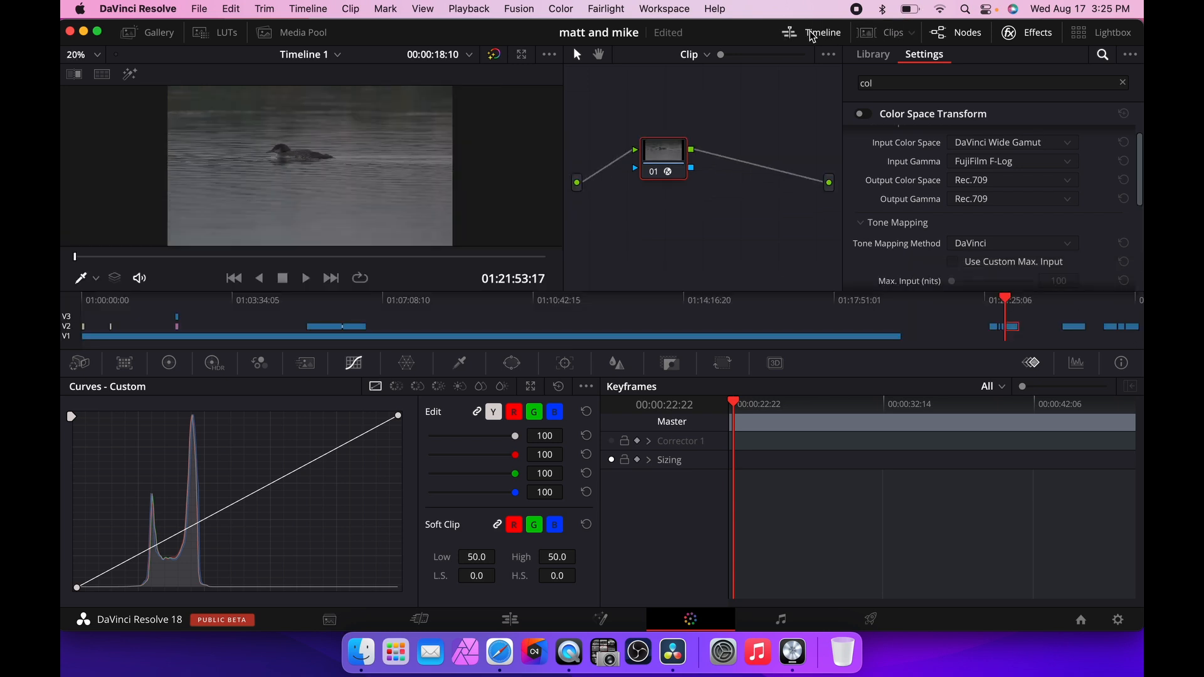
click(815, 34)
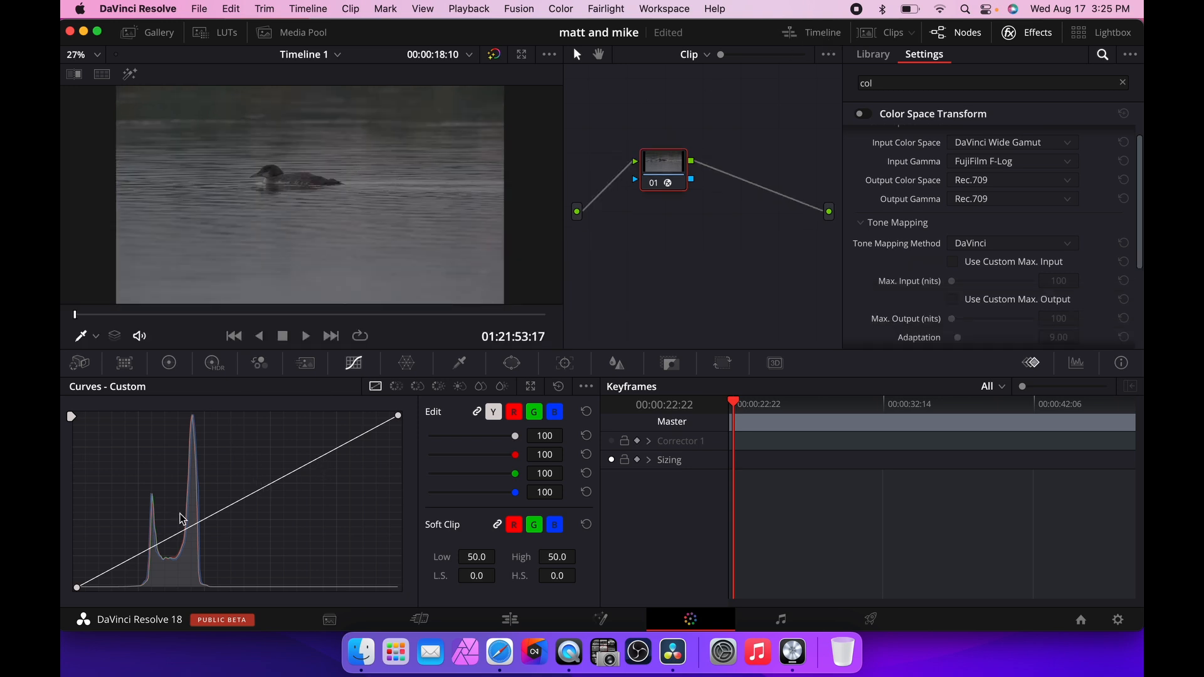
Add two points to the custom curve and shape a gentle S-curve to add contrast to clip 09.
click(171, 543)
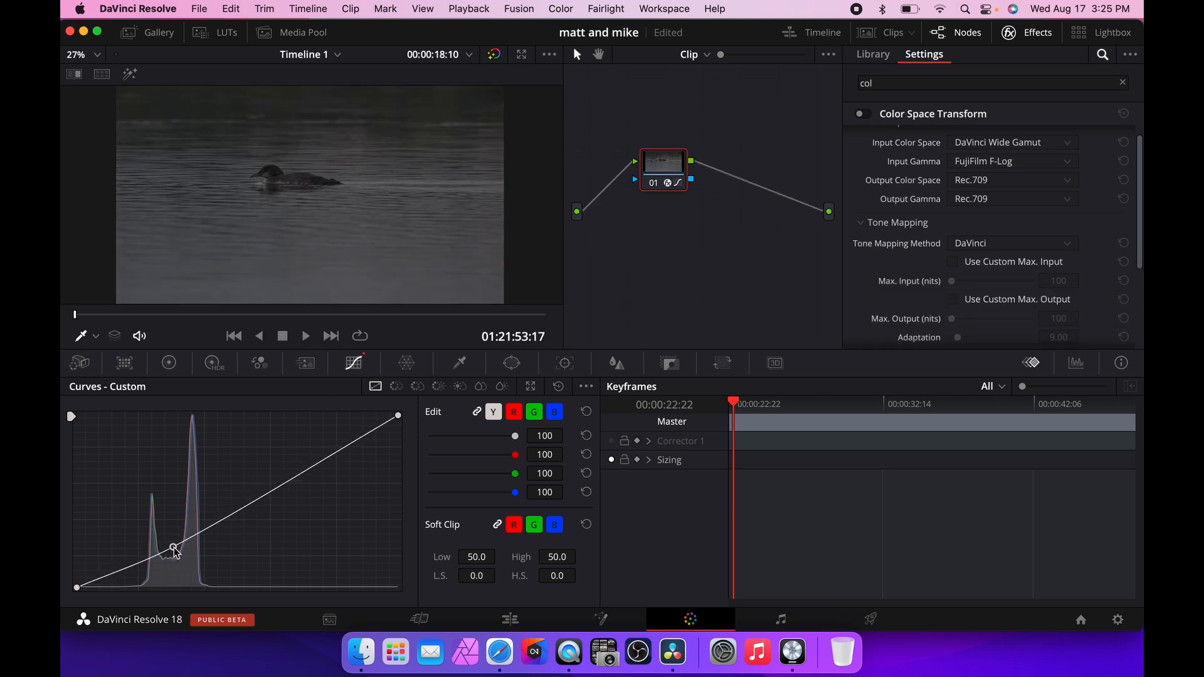
mouse_move(171, 545)
mouse_down()
mouse_move(166, 532)
mouse_move(187, 540)
mouse_up()
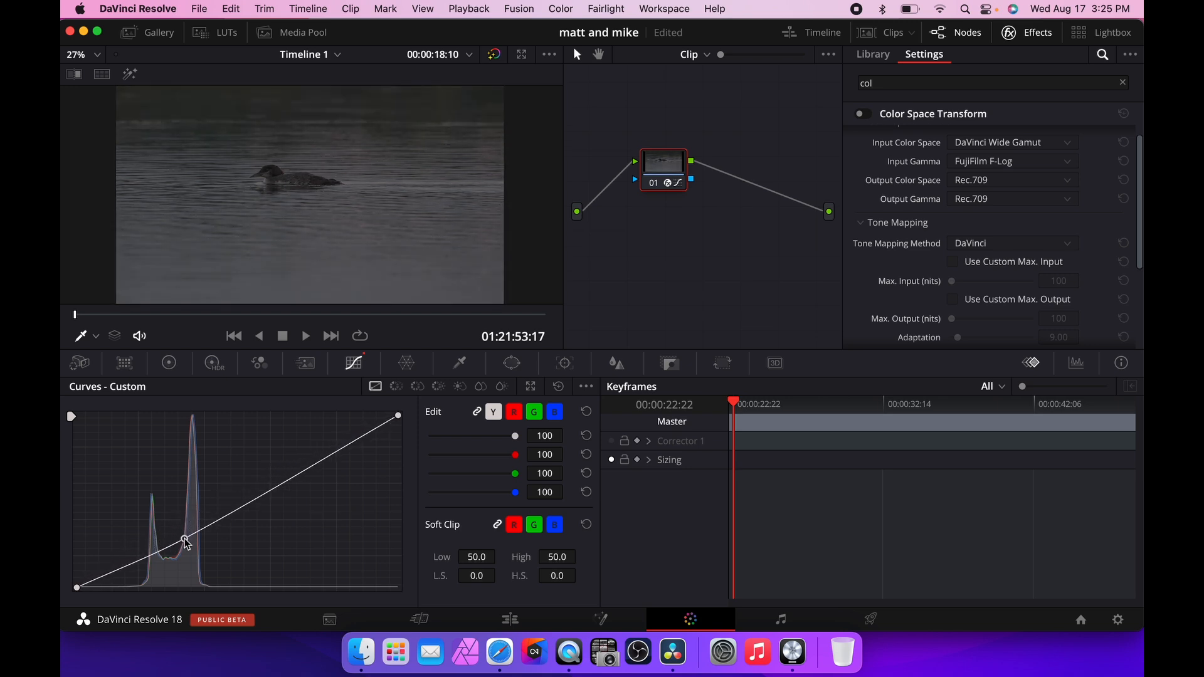
drag(308, 468, 301, 461)
drag(187, 543, 159, 555)
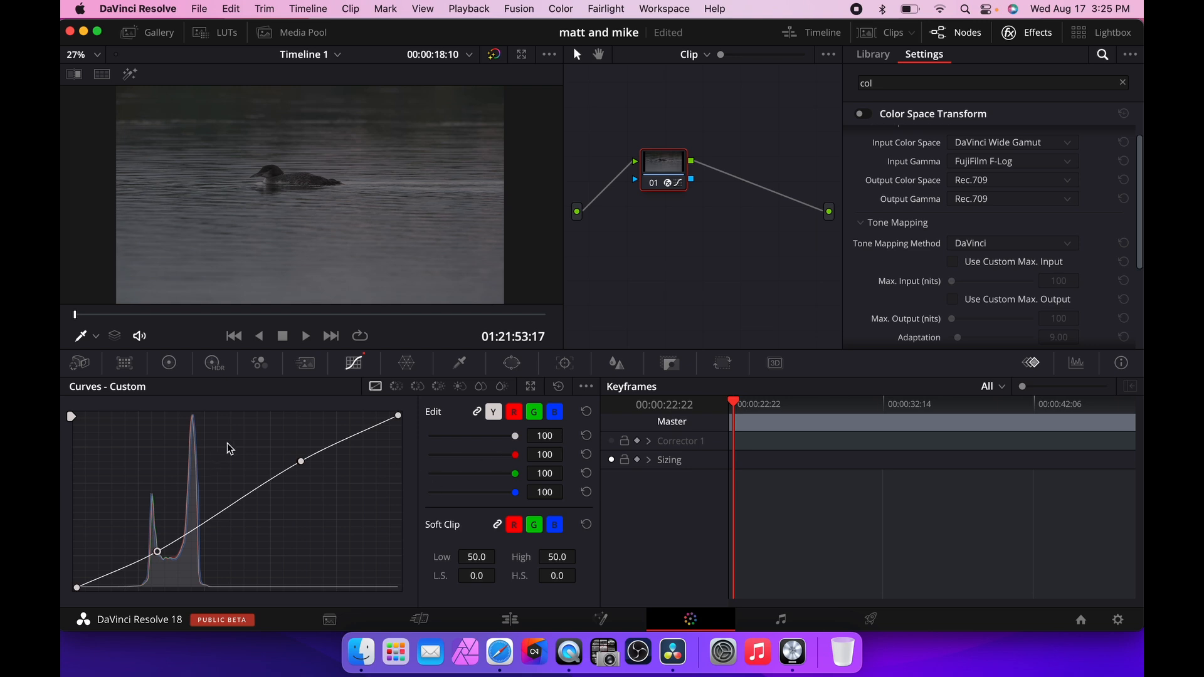
Set the primary wheels to offset 32.40, gain 1.14, gamma -0.02, lift 0.01 and contrast 1.050.
click(170, 364)
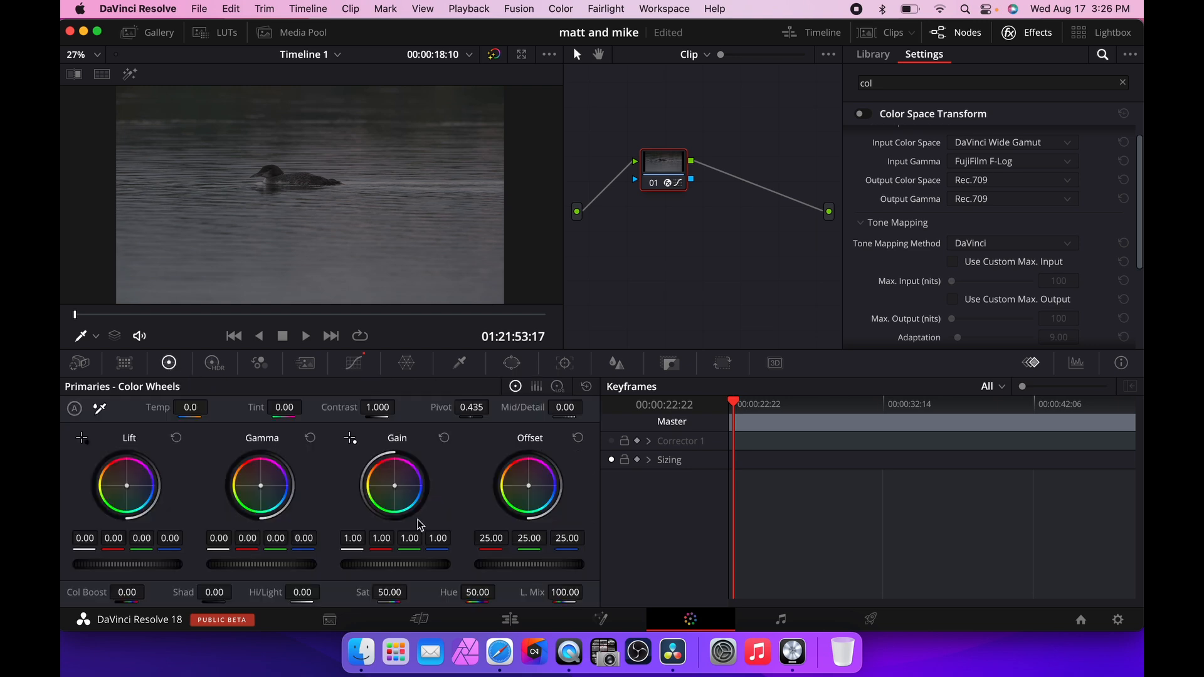
mouse_move(518, 564)
mouse_down()
mouse_move(591, 565)
mouse_move(530, 568)
mouse_up()
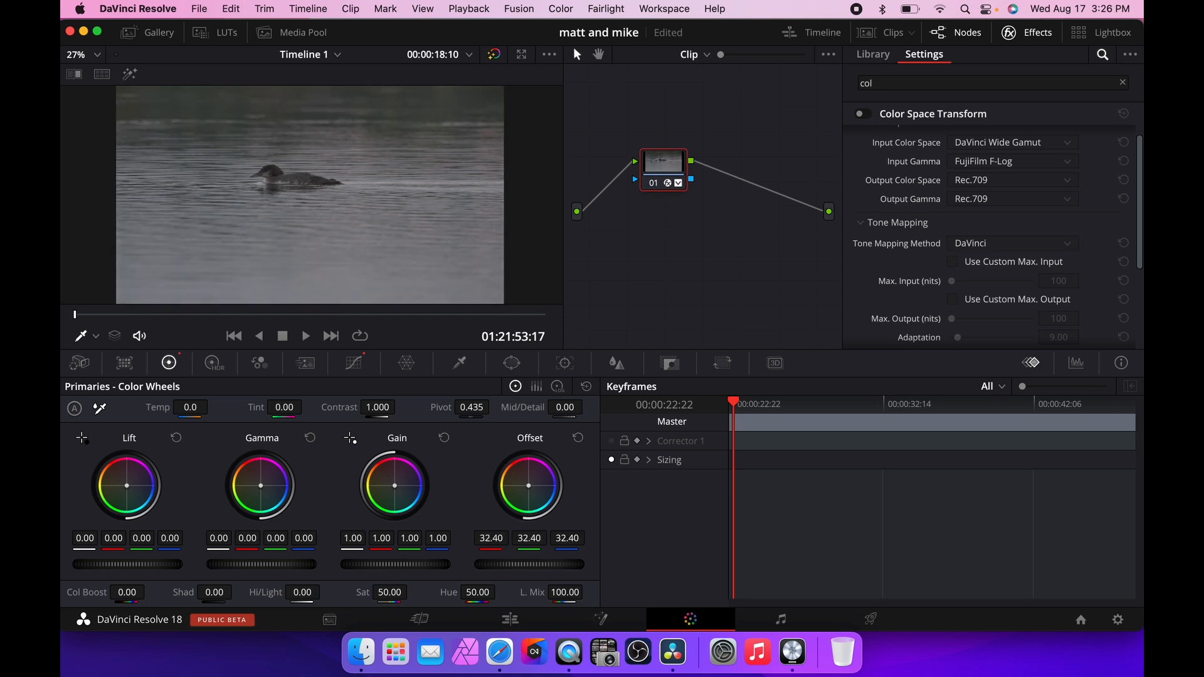
mouse_move(351, 565)
mouse_down()
mouse_move(389, 564)
mouse_move(332, 563)
mouse_up()
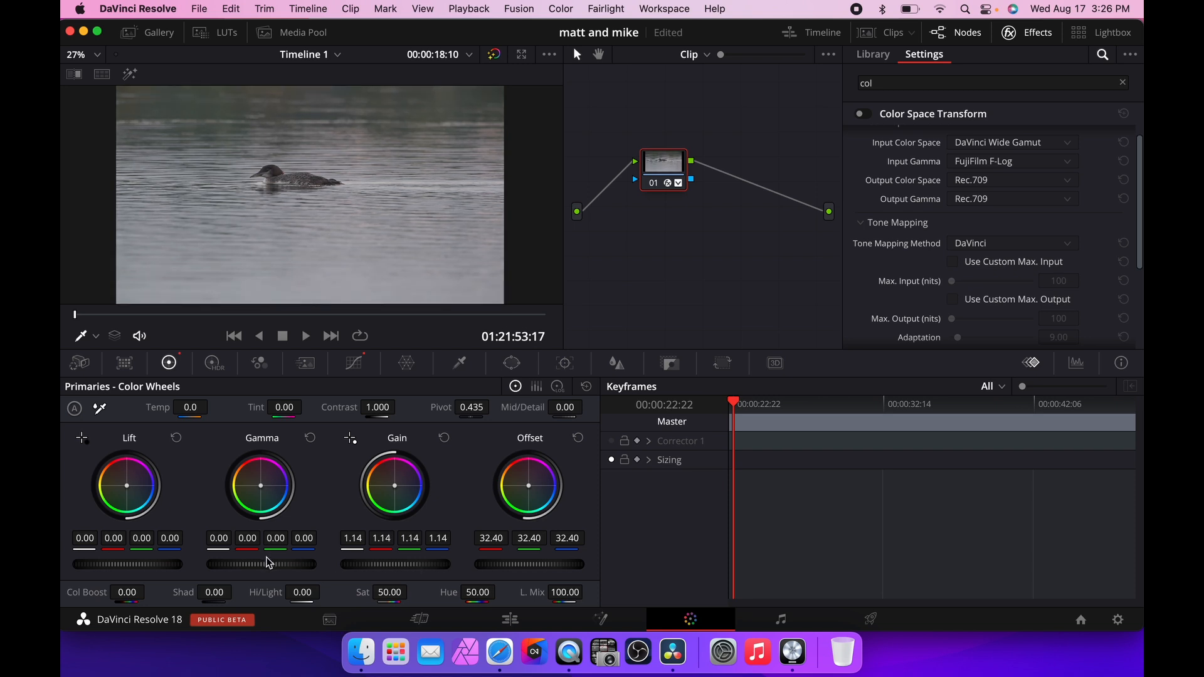
mouse_move(243, 565)
mouse_down()
mouse_move(221, 564)
mouse_move(241, 565)
mouse_up()
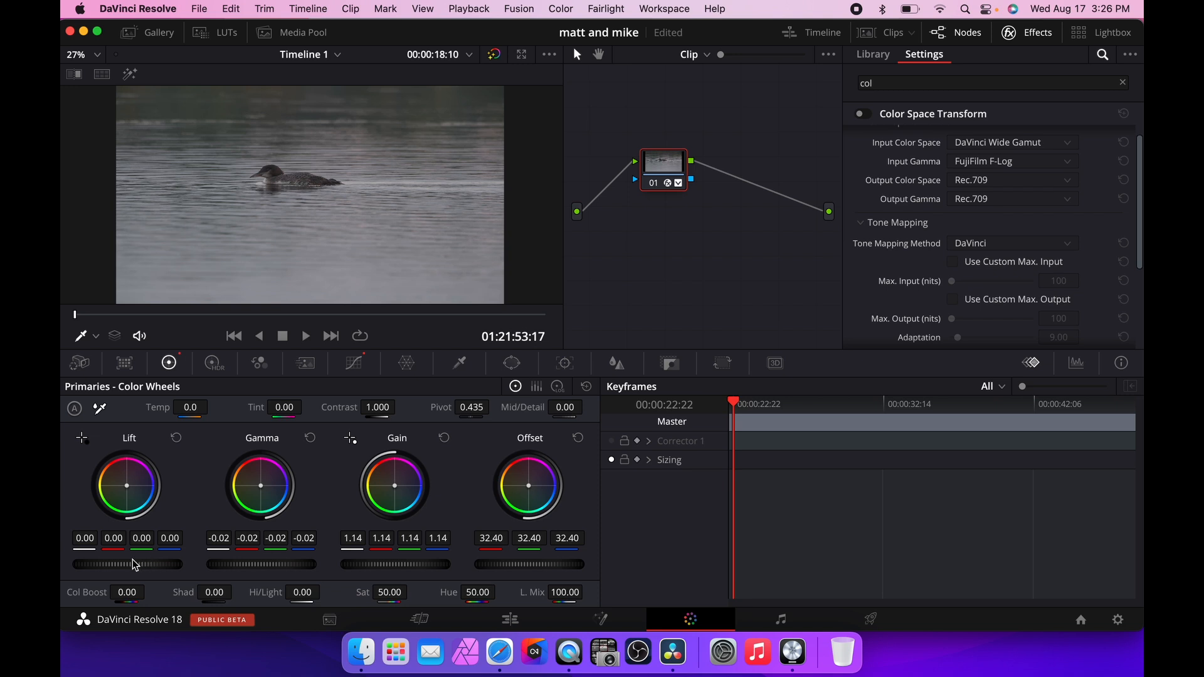
mouse_move(128, 565)
mouse_down()
mouse_move(144, 564)
mouse_move(119, 564)
mouse_up()
drag(400, 407, 380, 407)
Show the clip thumbnails again and select clip 02.
click(893, 35)
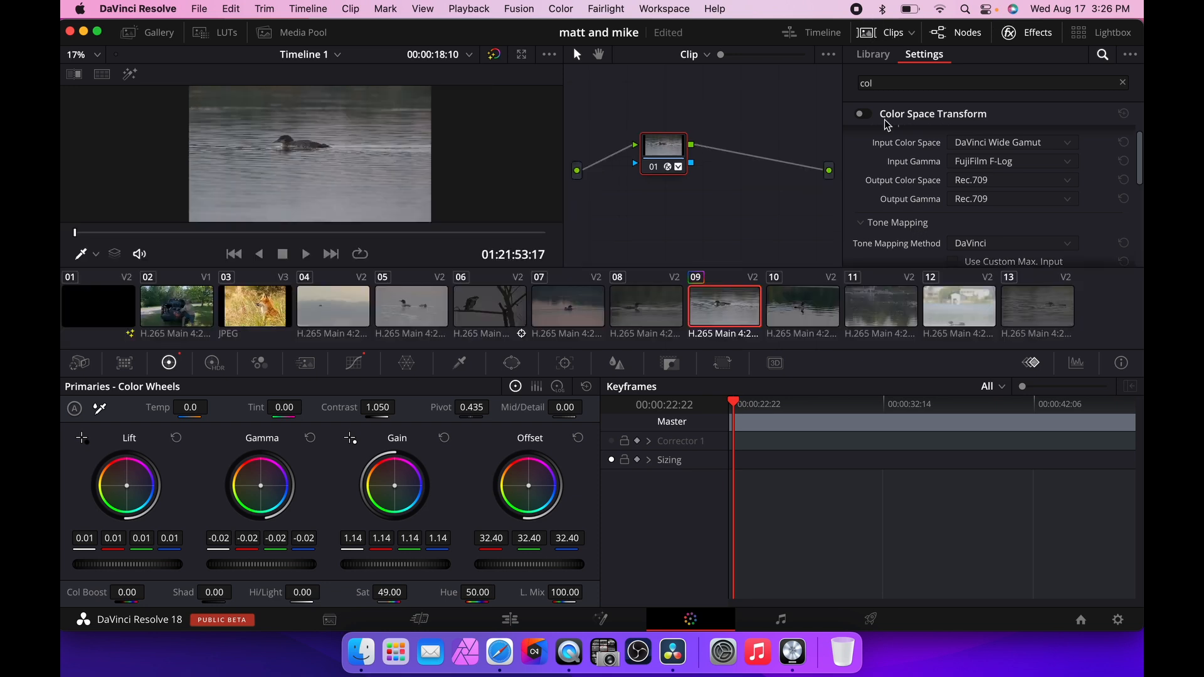
click(202, 310)
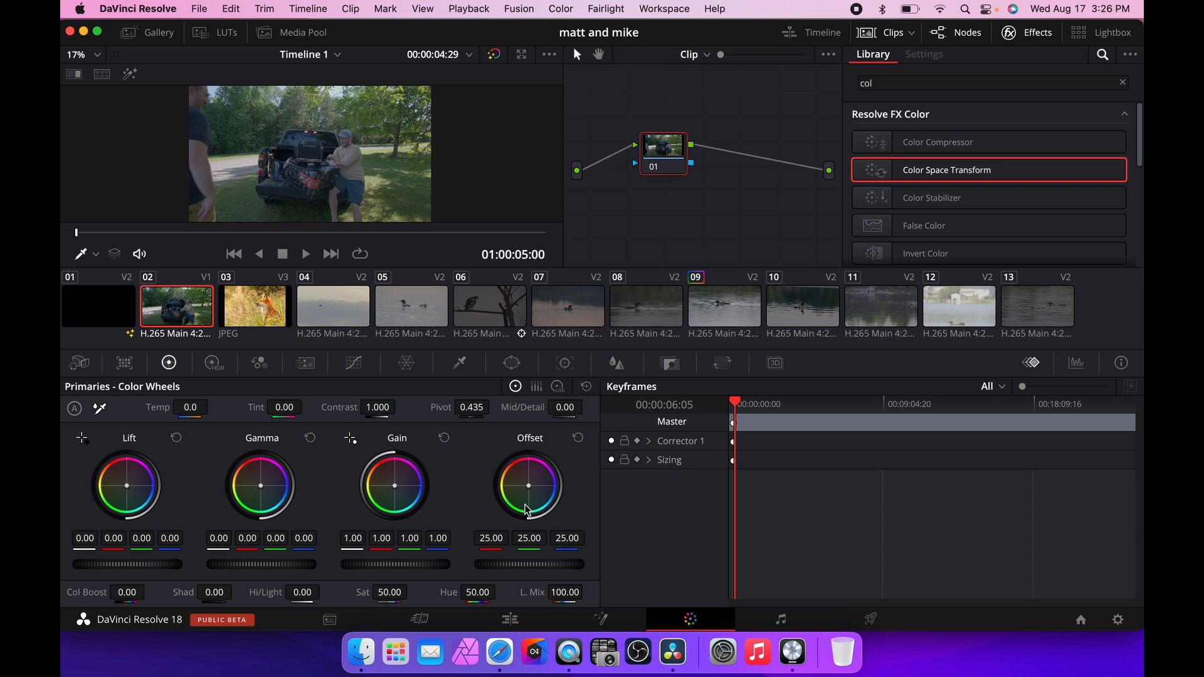
drag(532, 484, 532, 480)
drag(532, 480, 531, 487)
drag(529, 486, 529, 487)
drag(528, 486, 532, 487)
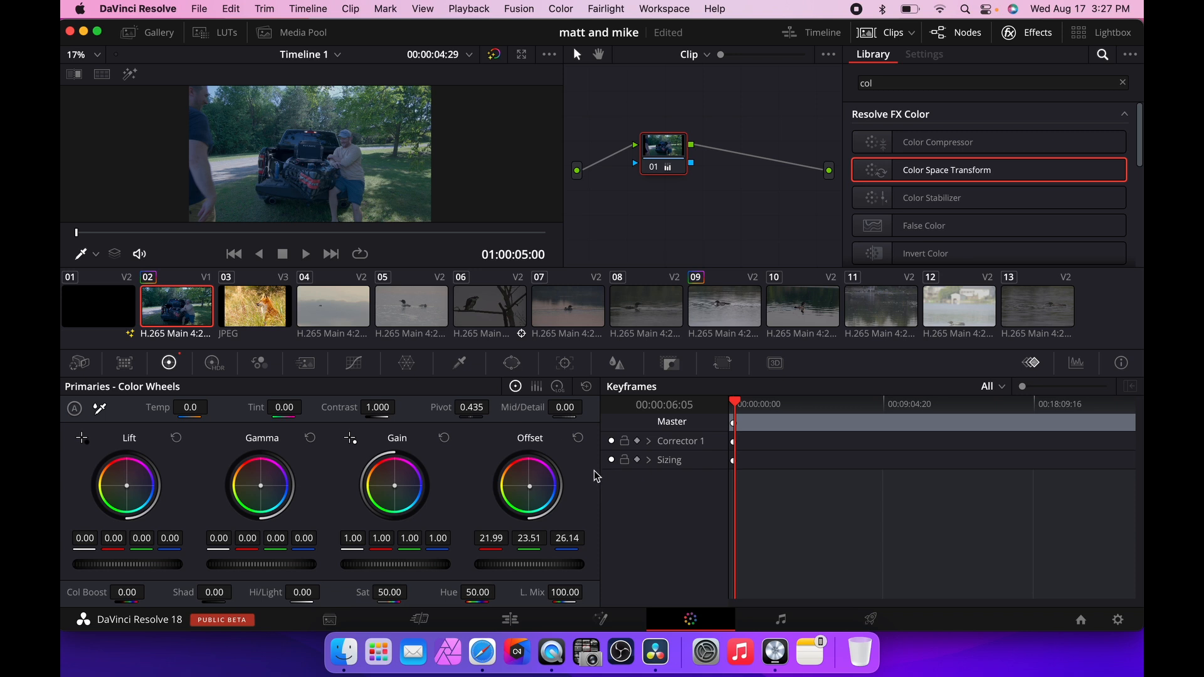
click(578, 438)
Step through clips 07, 08 and 10 and play clip 10 in the full-screen preview.
click(562, 321)
click(667, 309)
click(818, 306)
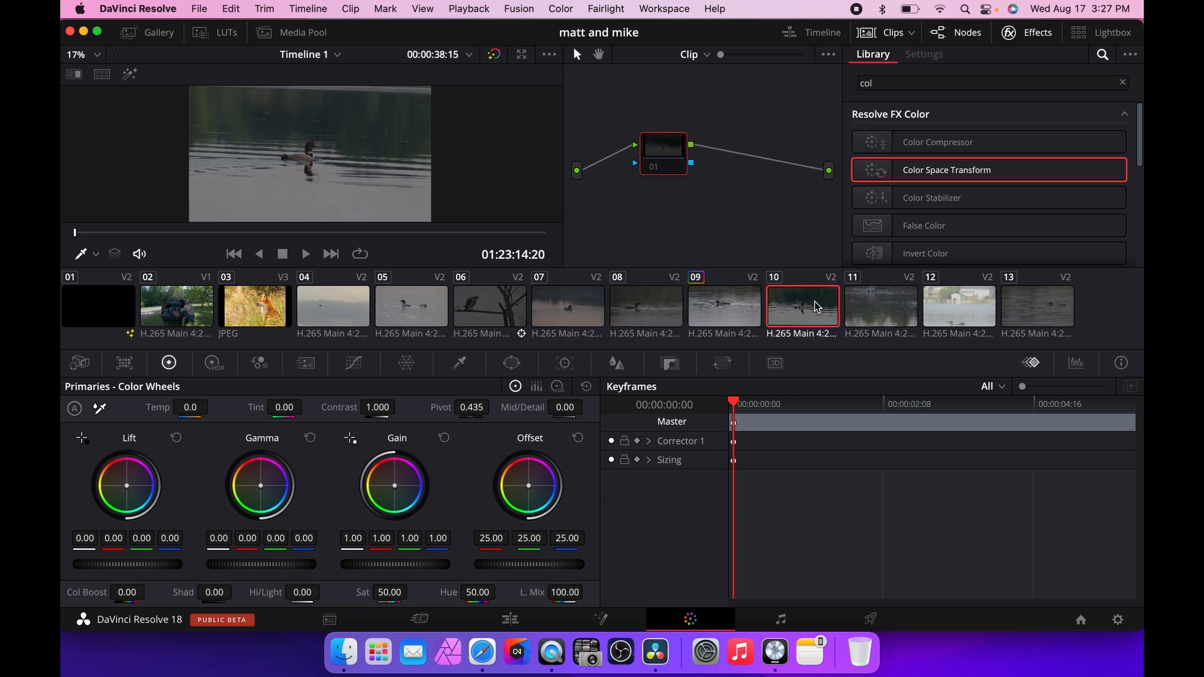
key(super+f)
key(space)
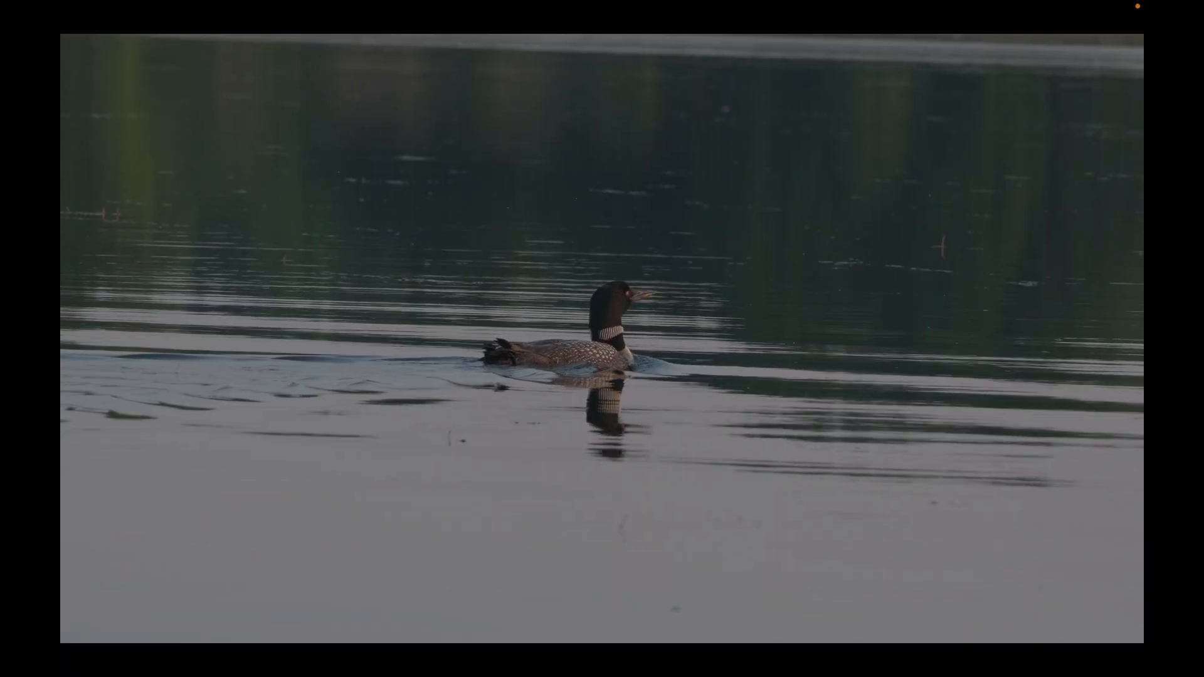
mouse_move(830, 307)
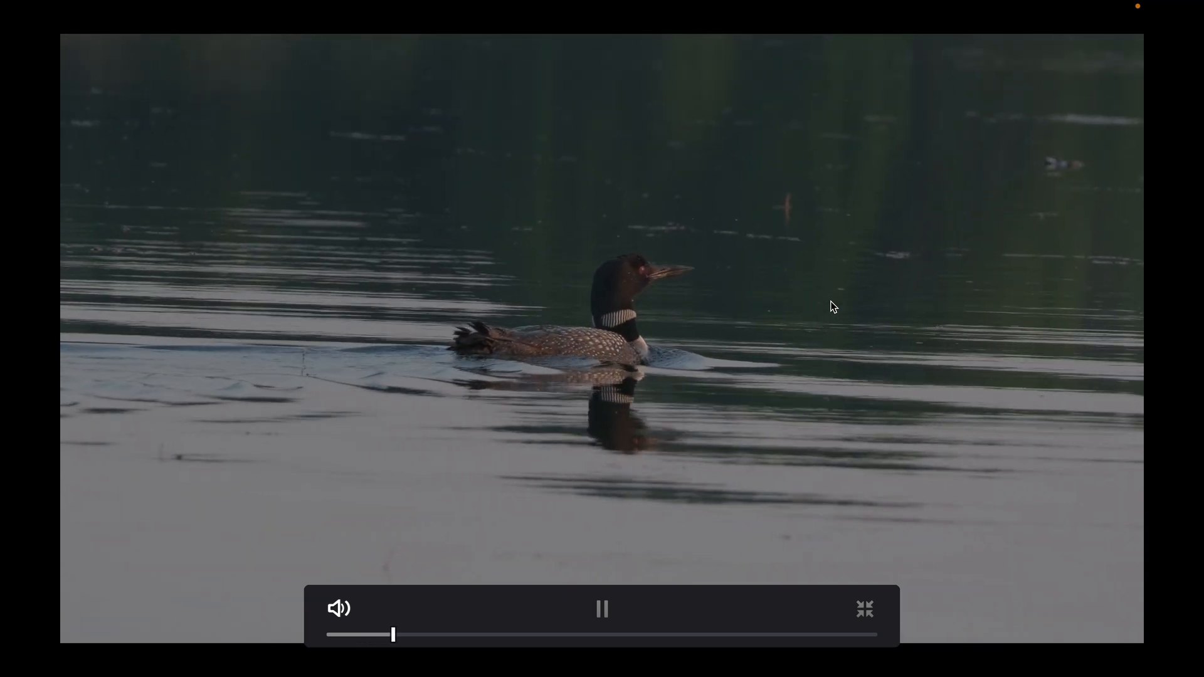
key(super+f)
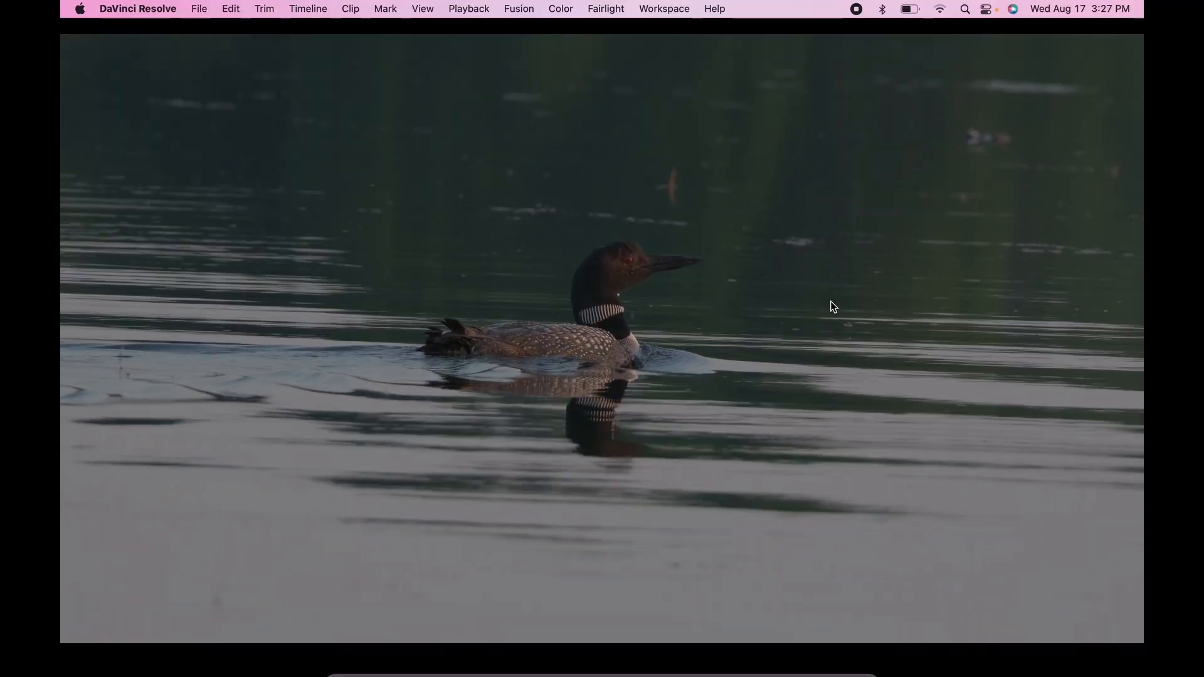
Turn on Bypass Color Management for clip 10 and play it full screen to compare.
right_click(827, 307)
click(889, 449)
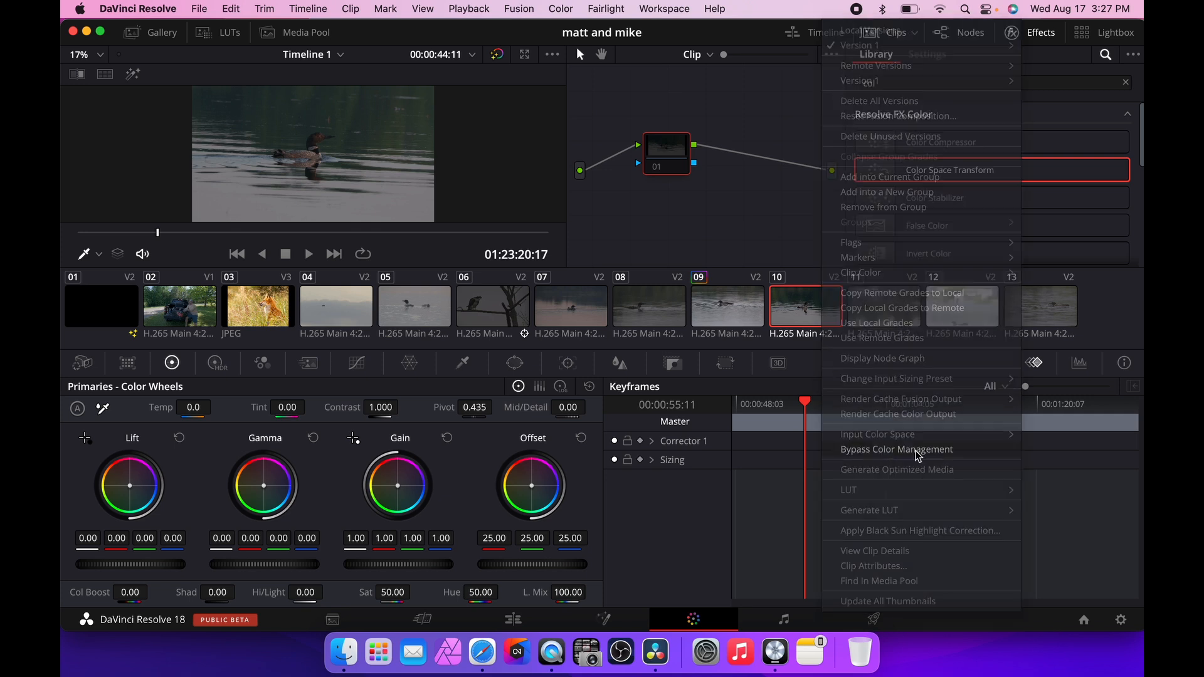
key(super+f)
key(space)
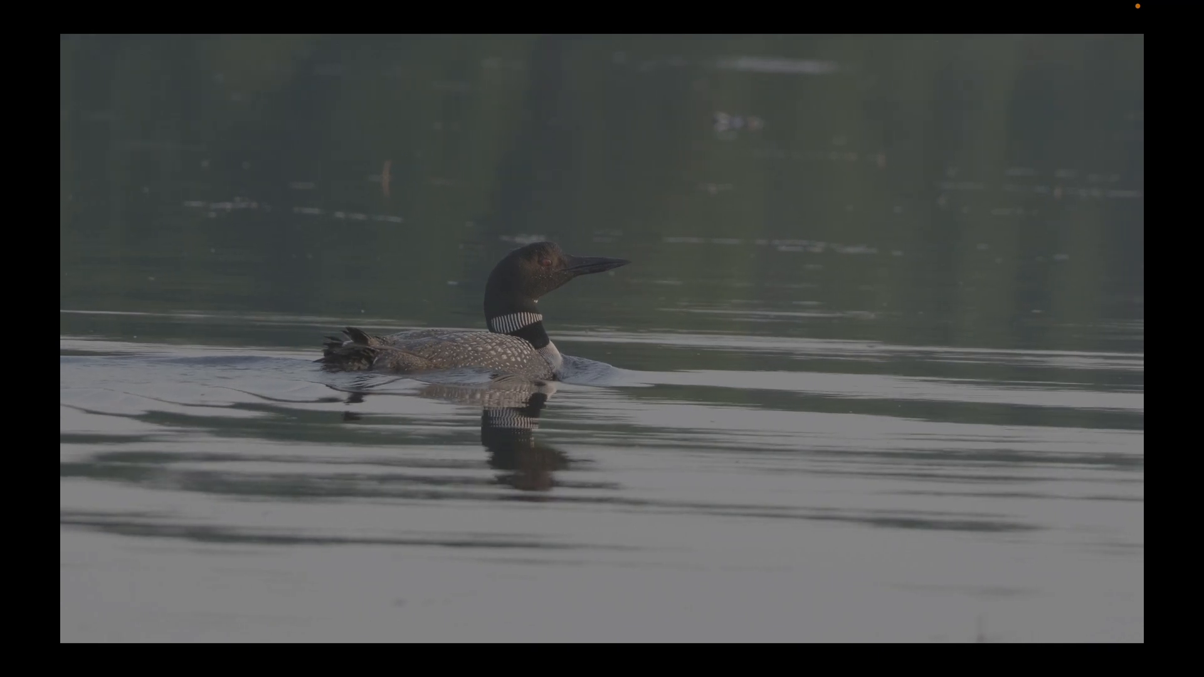
key(Escape)
Set clip 10's input color space to FujiFilm F-Log.
right_click(807, 311)
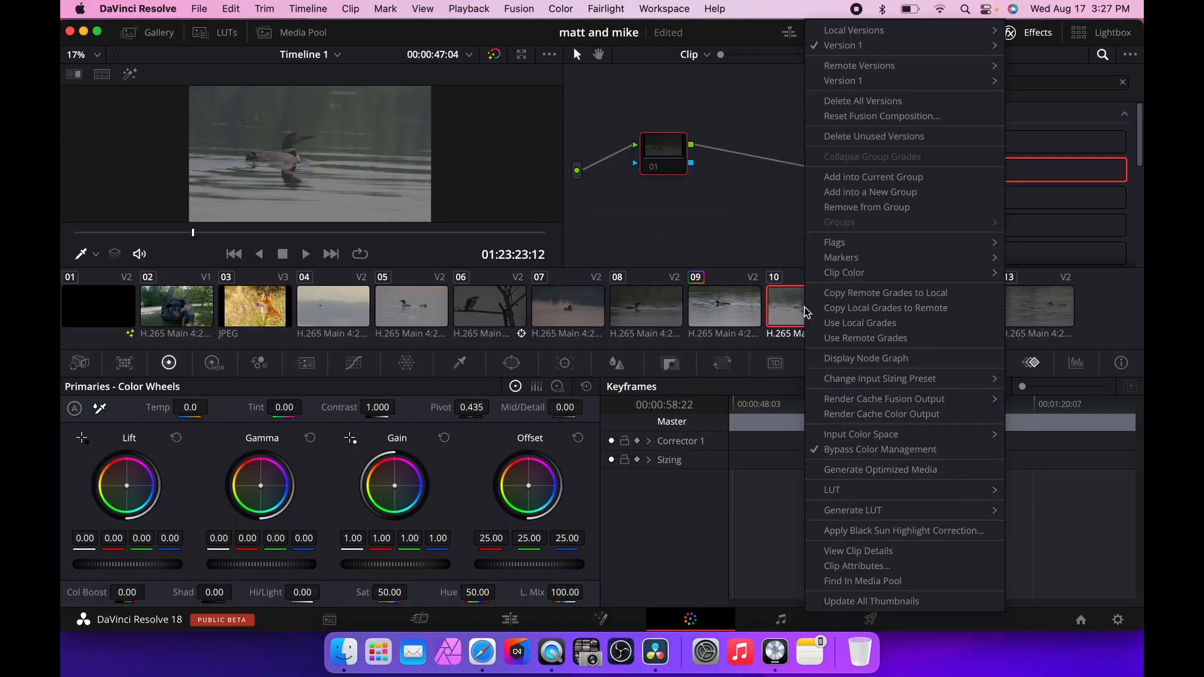
mouse_move(859, 437)
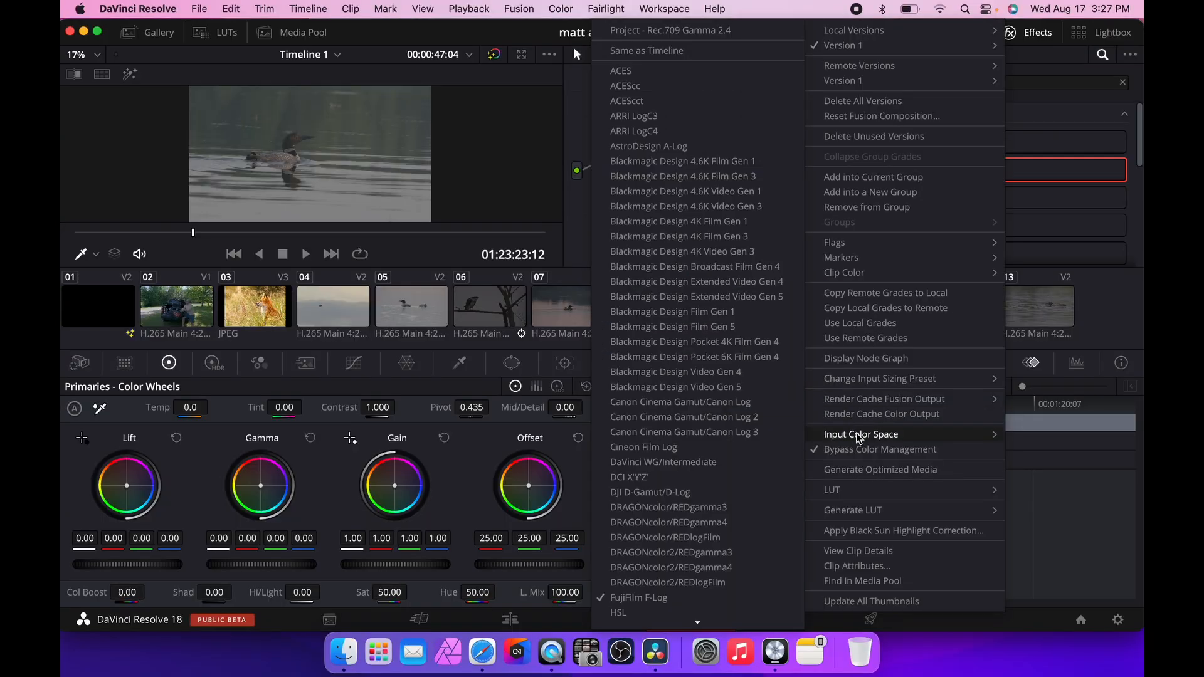
scroll(694, 439, down, 5)
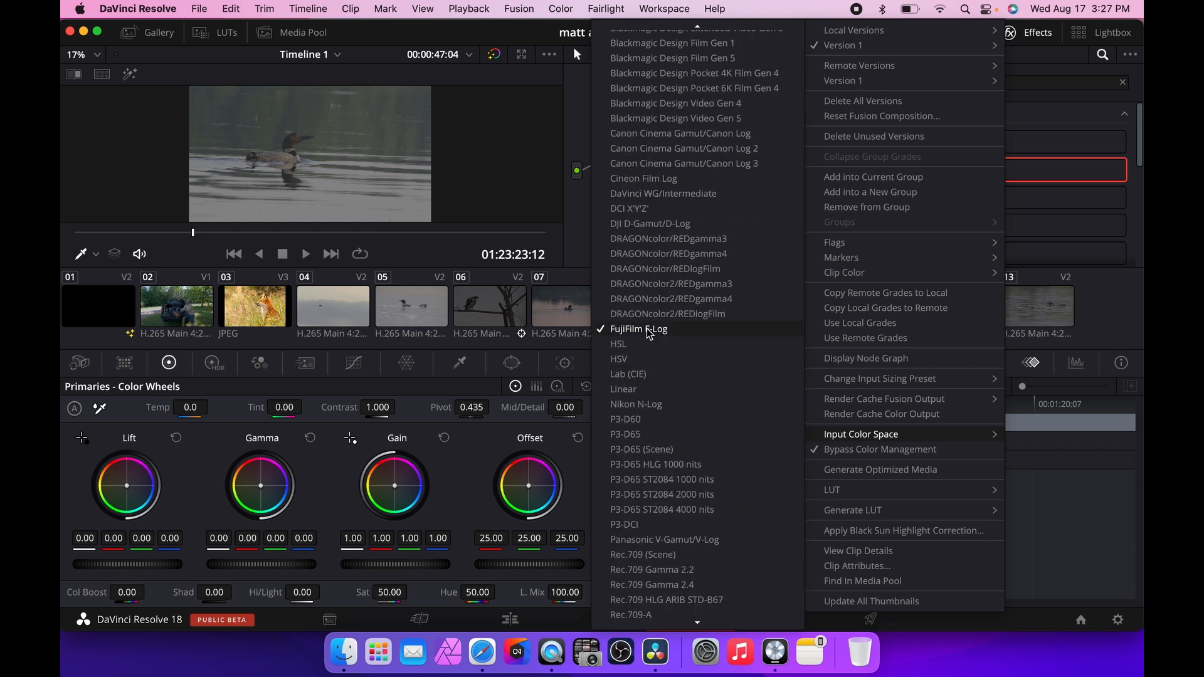
click(650, 332)
Turn off Bypass Color Management for clip 10 and review it full screen.
right_click(808, 302)
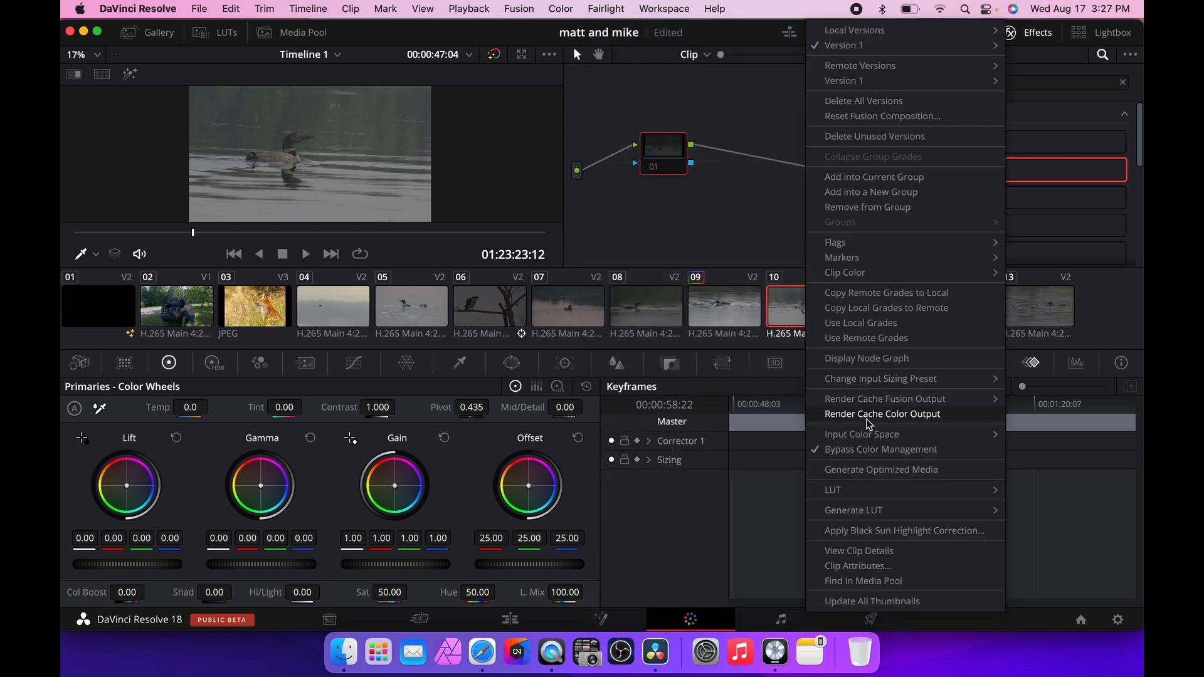
click(868, 449)
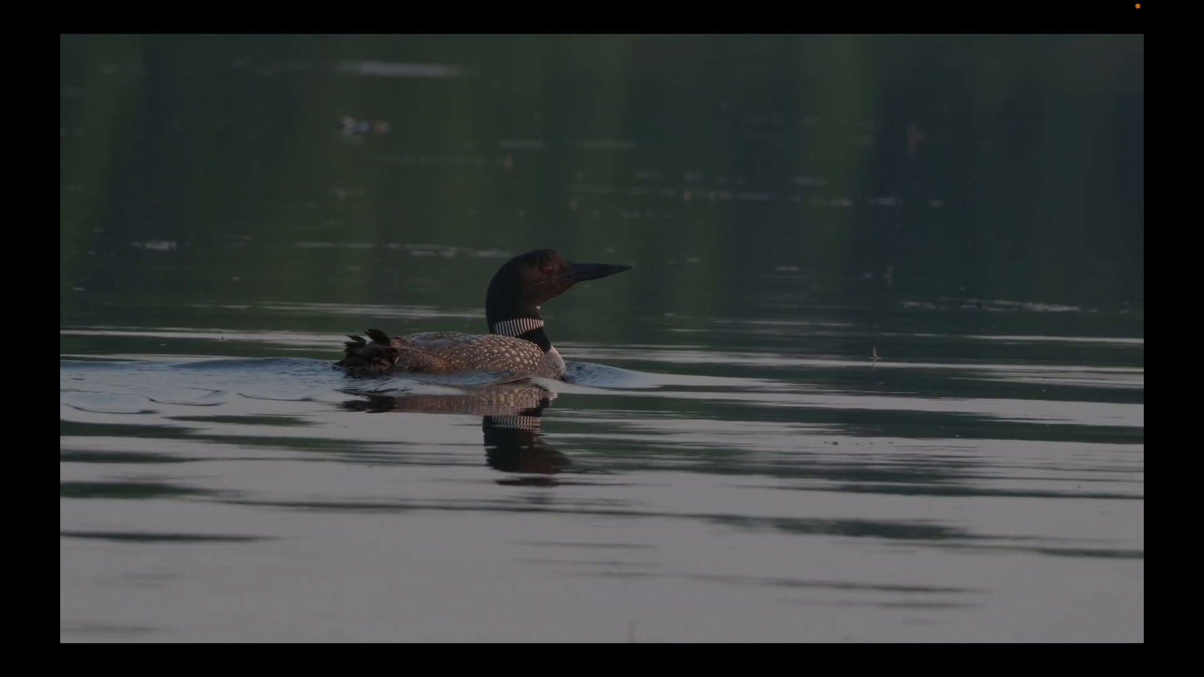
mouse_move(488, 232)
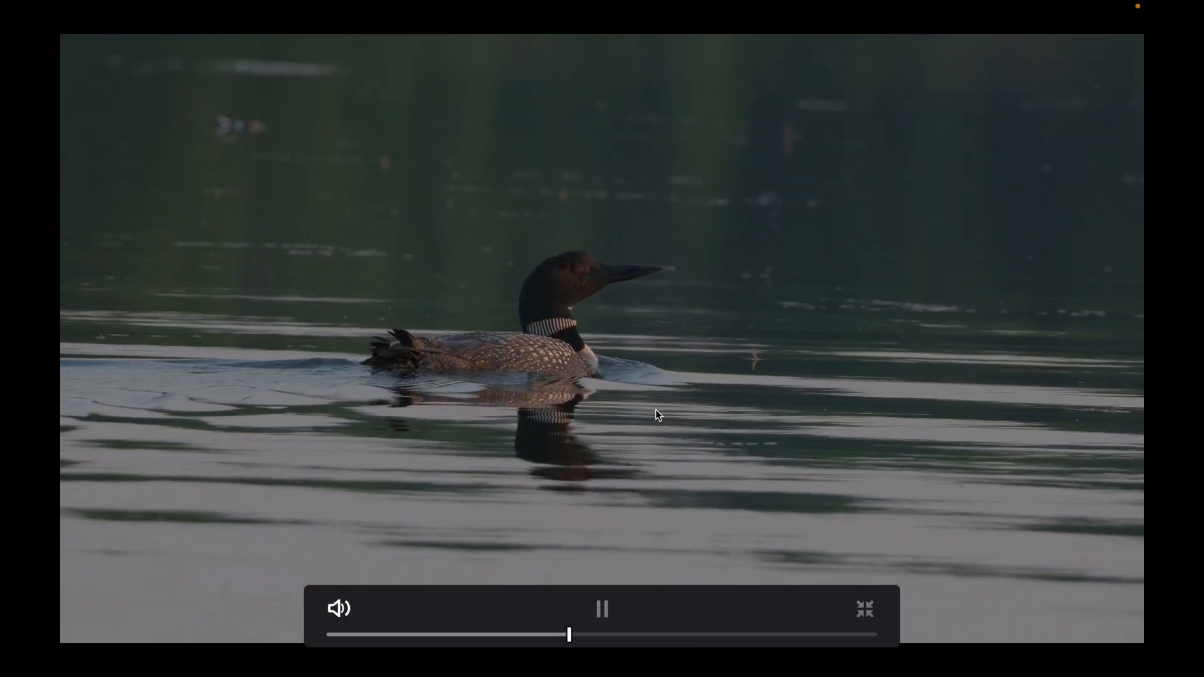
click(627, 465)
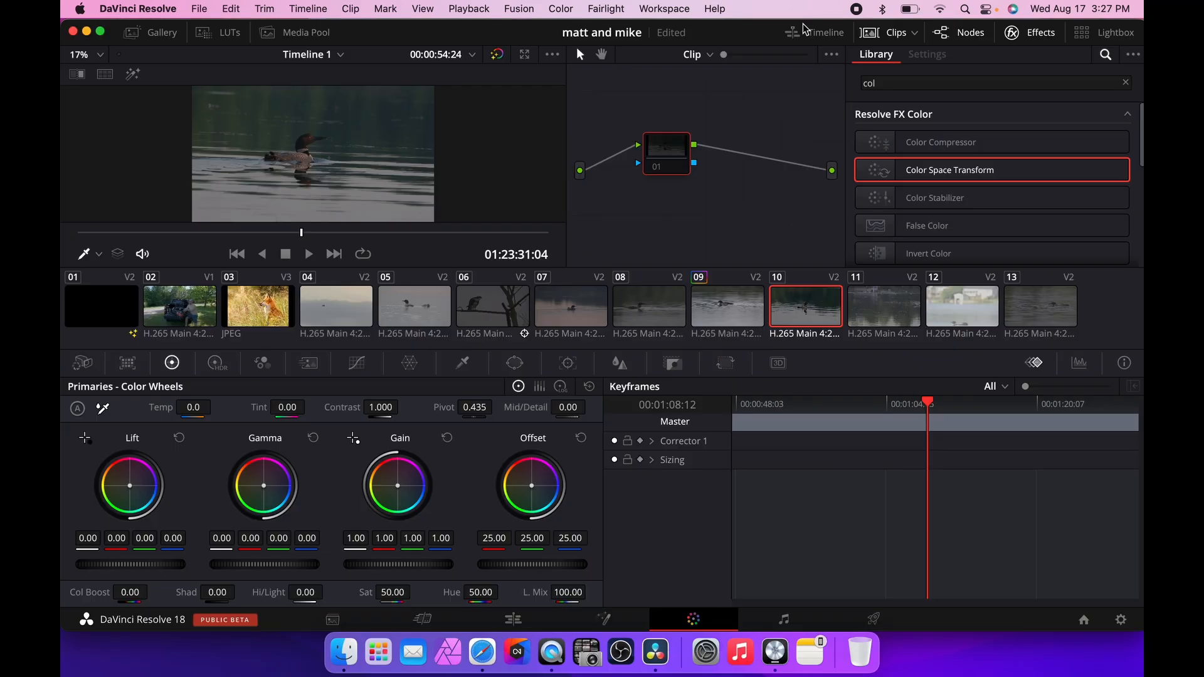
Switch to the Edit page and adjust the clip's transform in the inspector to 1.080 zoom and 1.200 rotation angle.
click(512, 621)
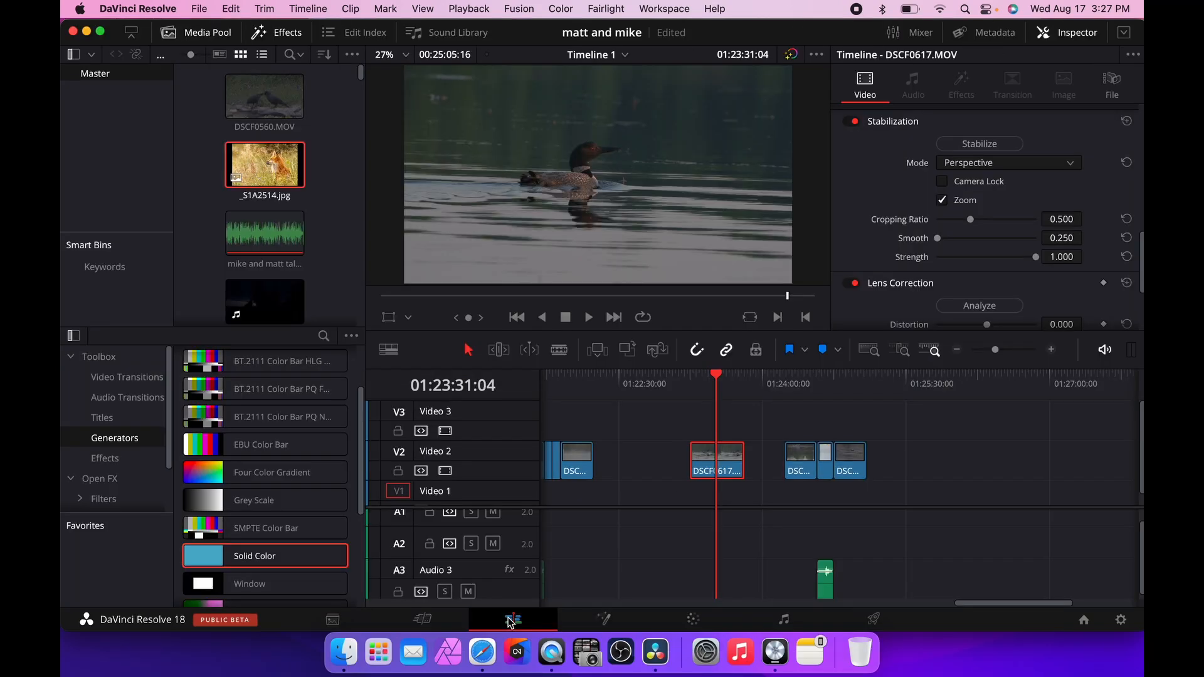
scroll(1060, 176, down, 5)
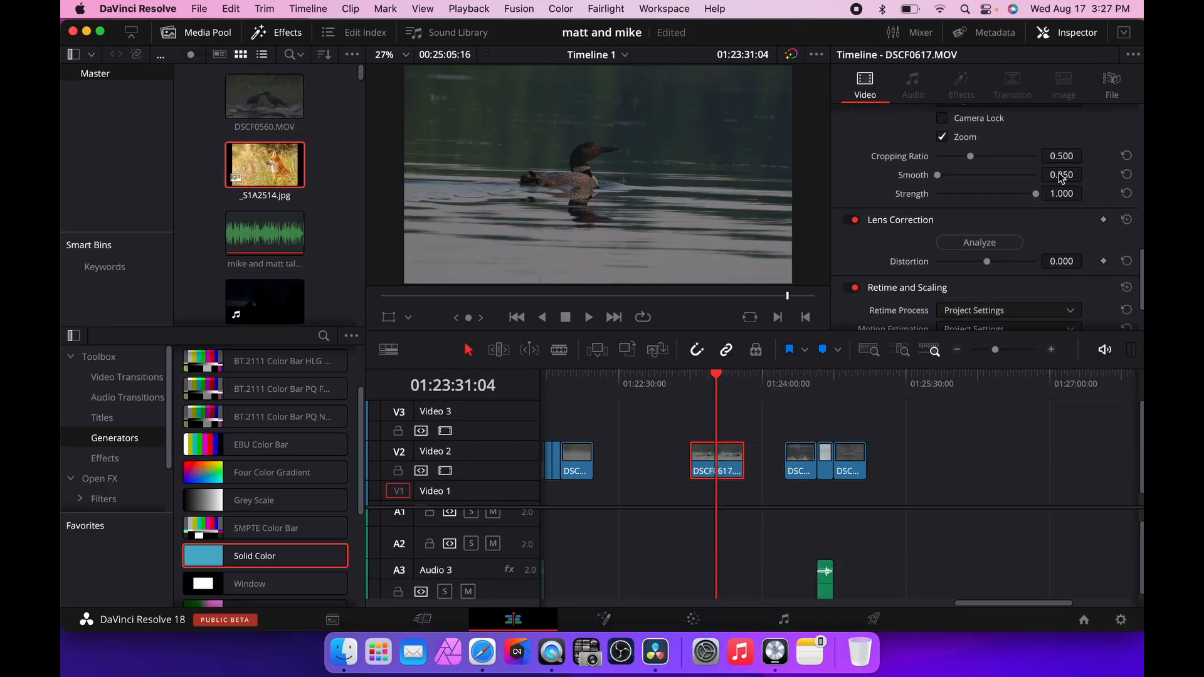
scroll(1061, 176, up, 15)
scroll(1061, 178, down, 1)
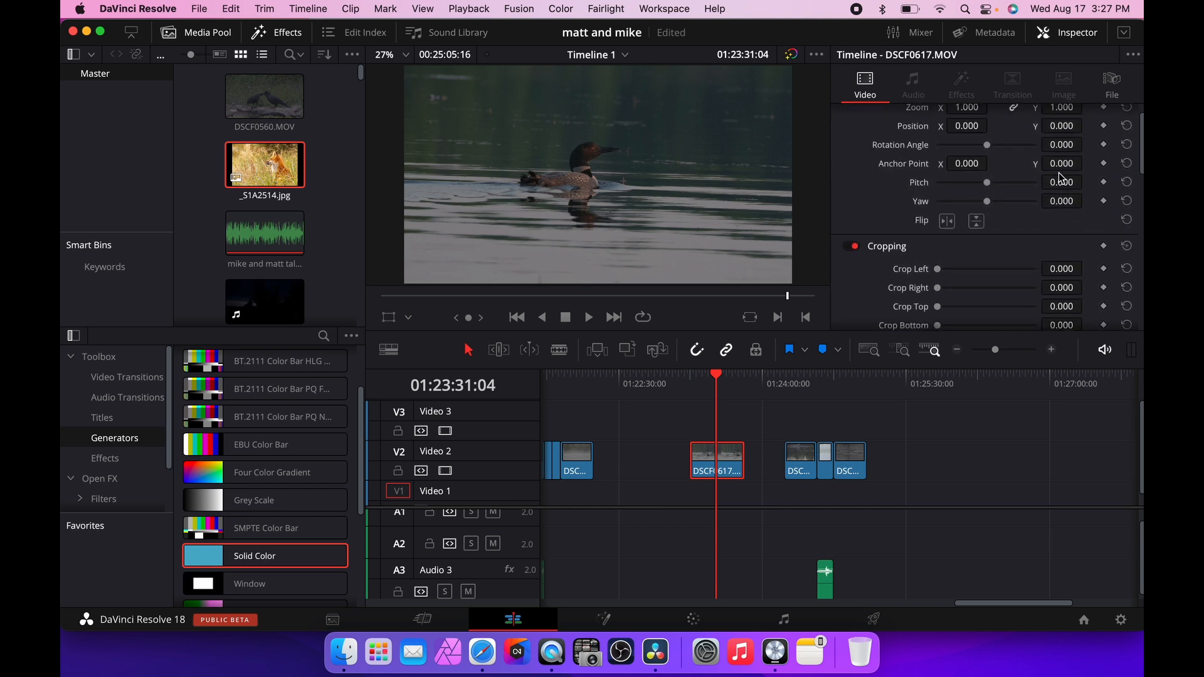
scroll(1062, 179, up, 1)
drag(1068, 168, 1087, 133)
Play the clip in the full-screen preview and return to the Edit page.
key(super+f)
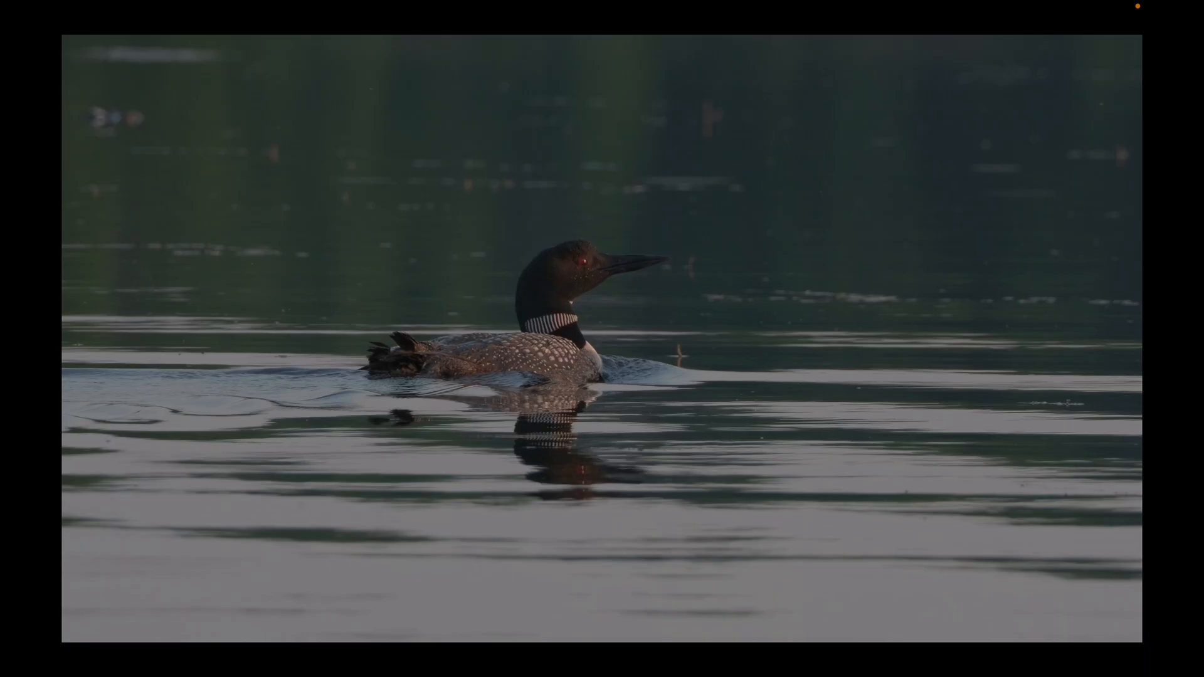
key(space)
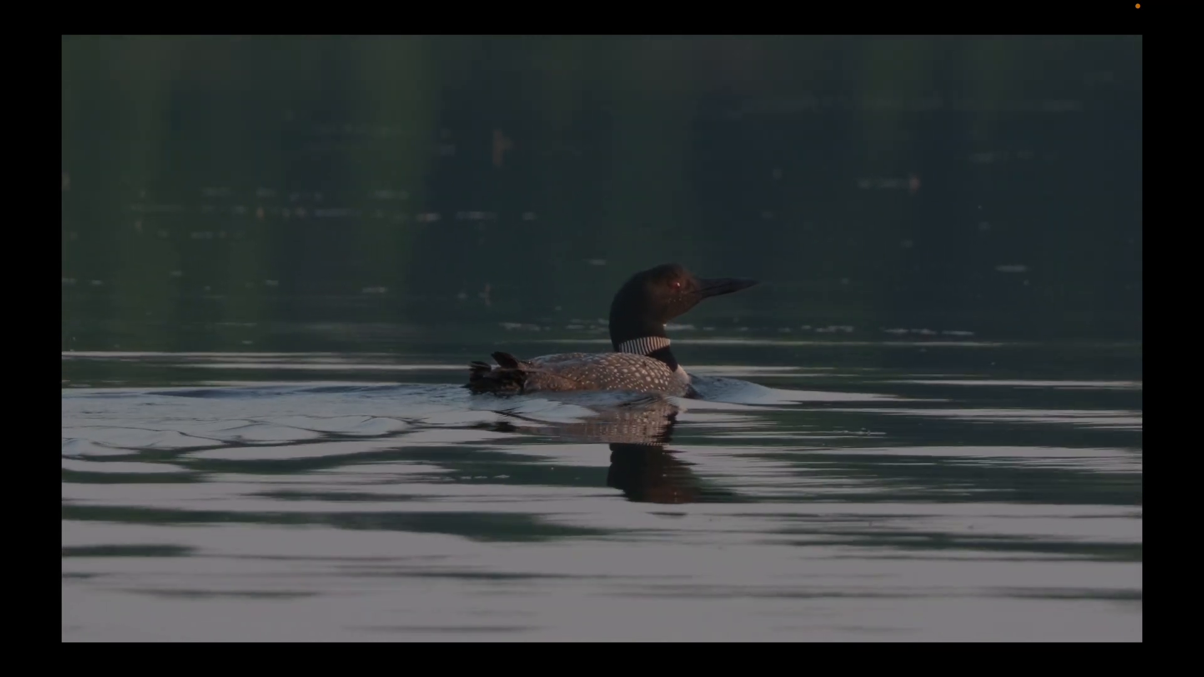
mouse_move(559, 380)
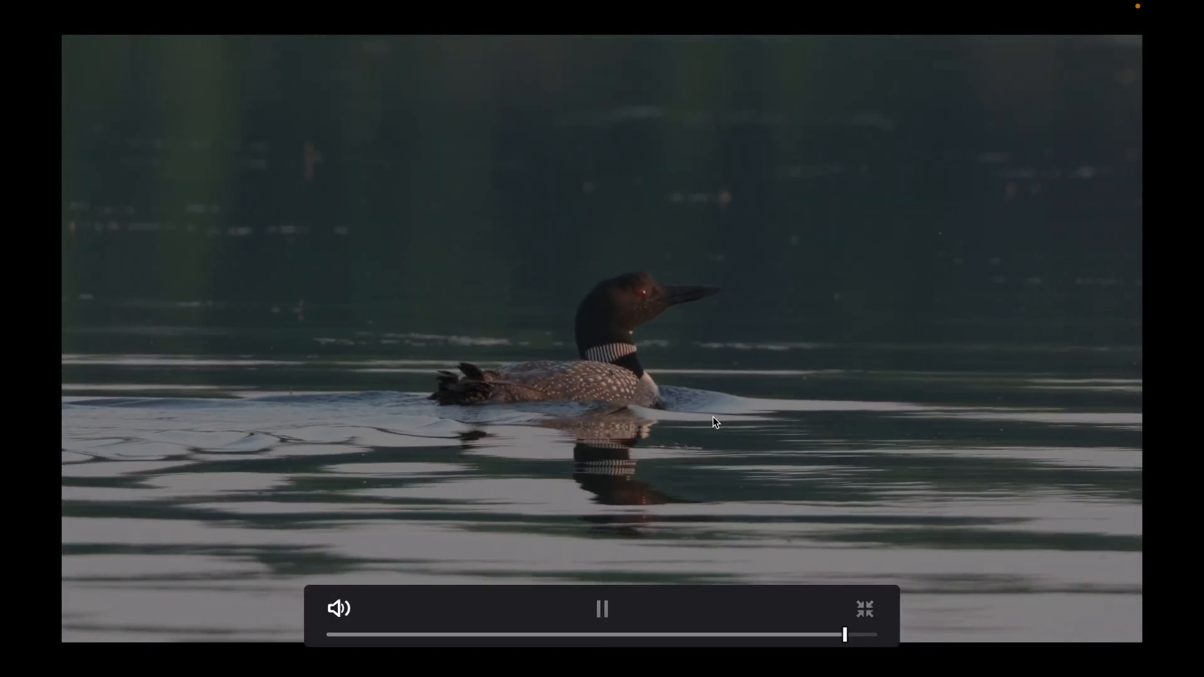
key(space)
key(super+f)
key(space)
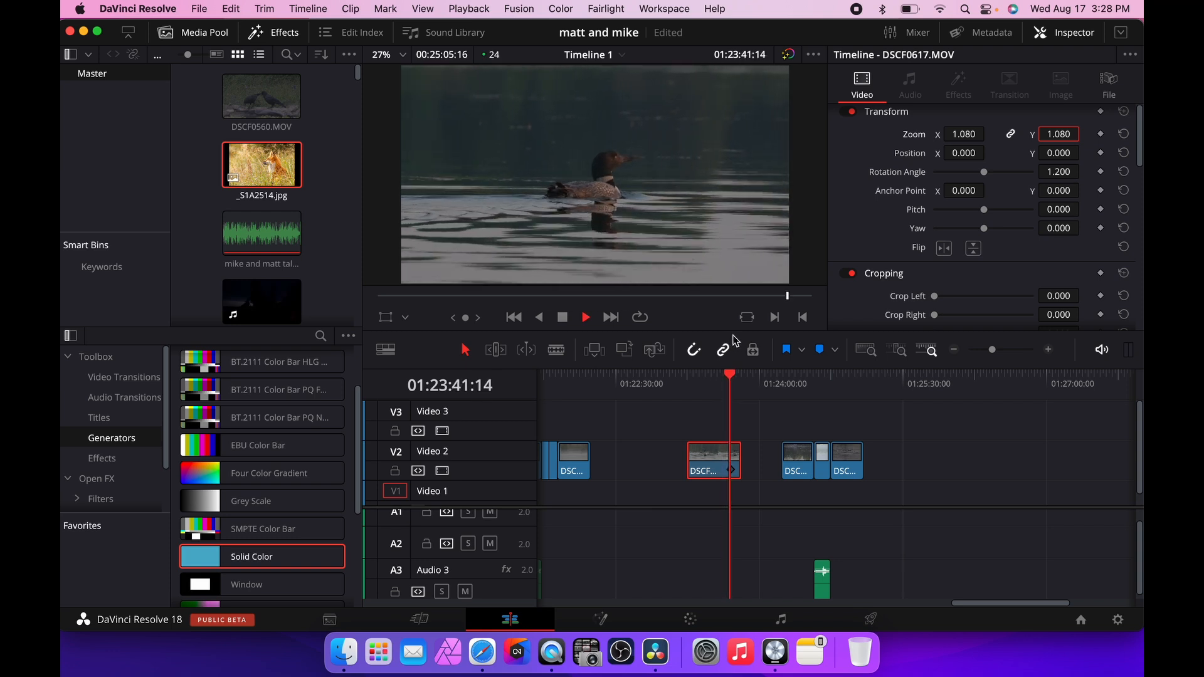
key(space)
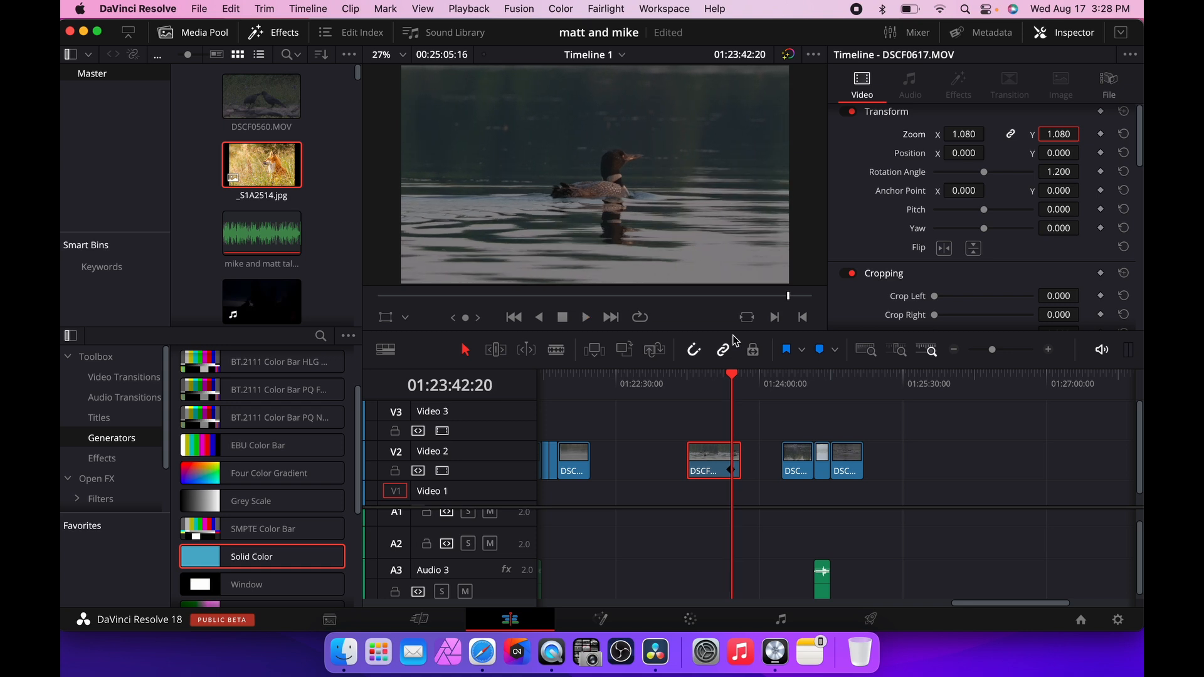
Open the Blur palette for clip 10 on the Color page, trying and undoing small radius and scaling adjustments.
click(692, 621)
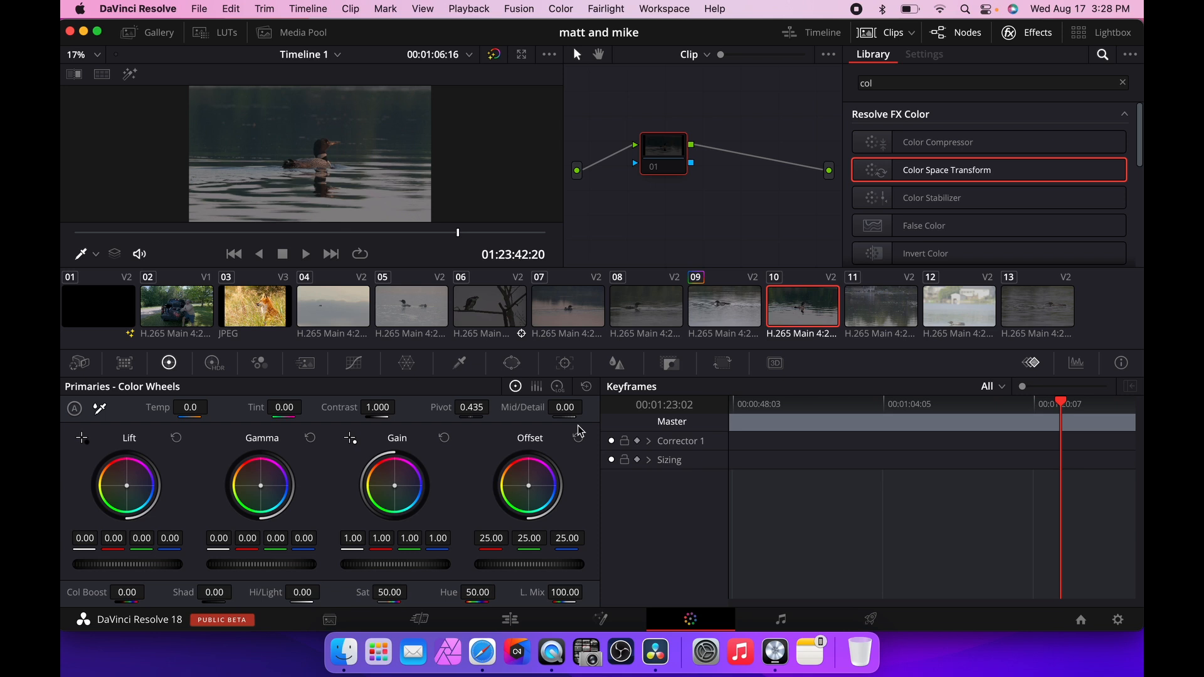
click(617, 364)
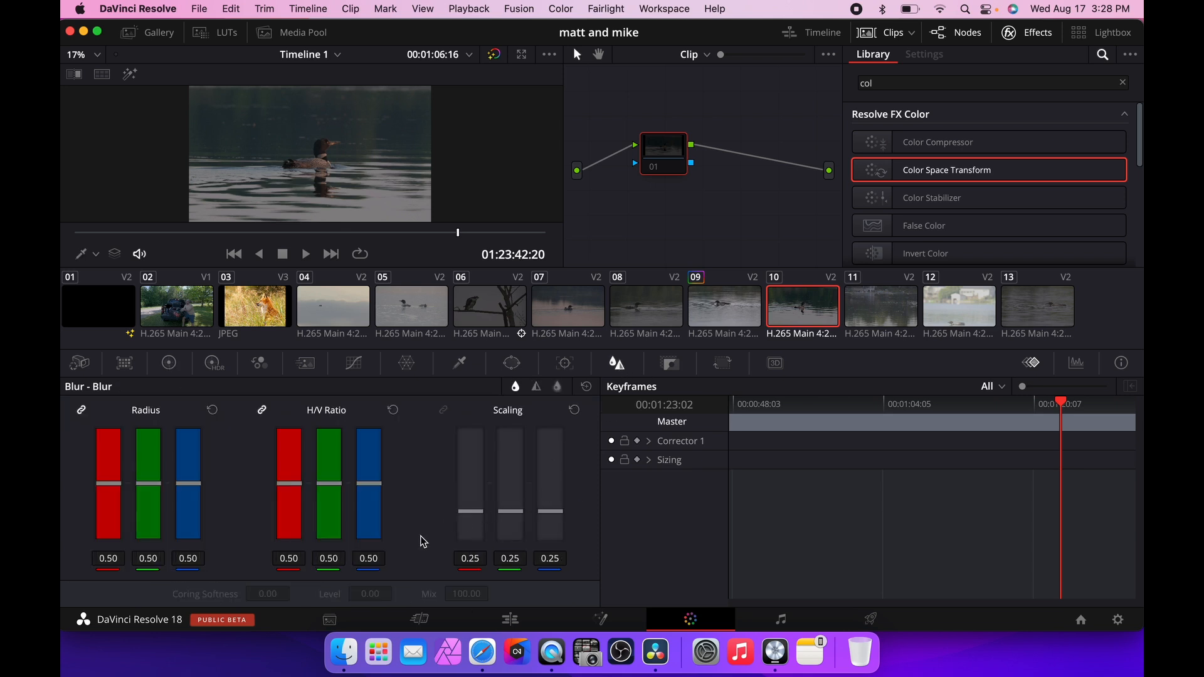
mouse_move(187, 559)
mouse_down()
mouse_move(235, 559)
mouse_move(166, 559)
mouse_move(190, 559)
mouse_up()
key(super+z)
mouse_move(550, 559)
mouse_down()
mouse_move(590, 559)
mouse_move(533, 560)
mouse_up()
key(super+z)
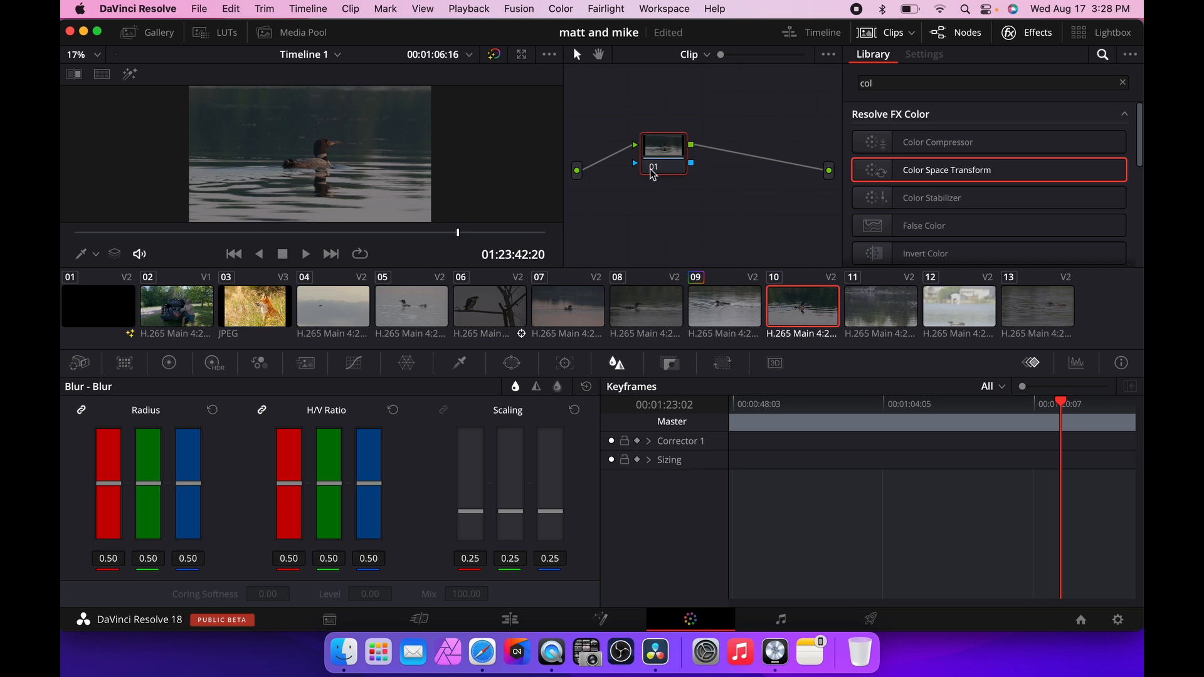
Select node 01 and lower the blur radius to 0.31.
drag(651, 169, 652, 167)
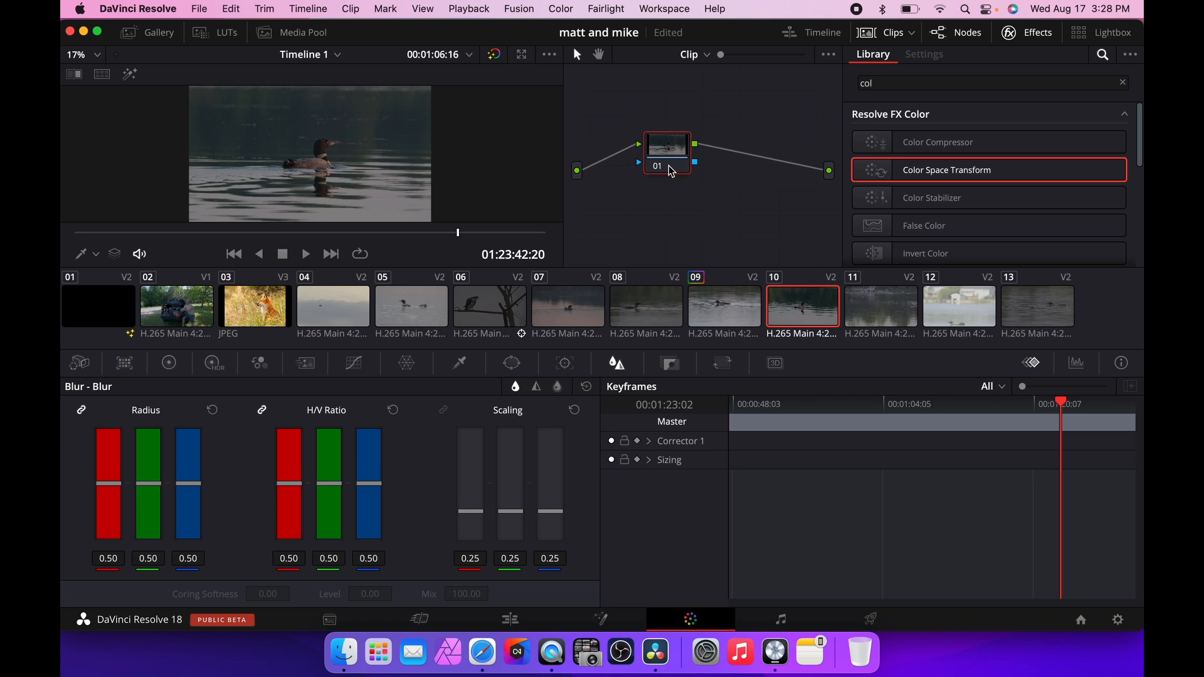
click(654, 167)
click(653, 167)
click(652, 168)
click(653, 169)
mouse_move(188, 558)
mouse_down()
mouse_move(230, 558)
mouse_move(175, 559)
mouse_move(192, 558)
mouse_up()
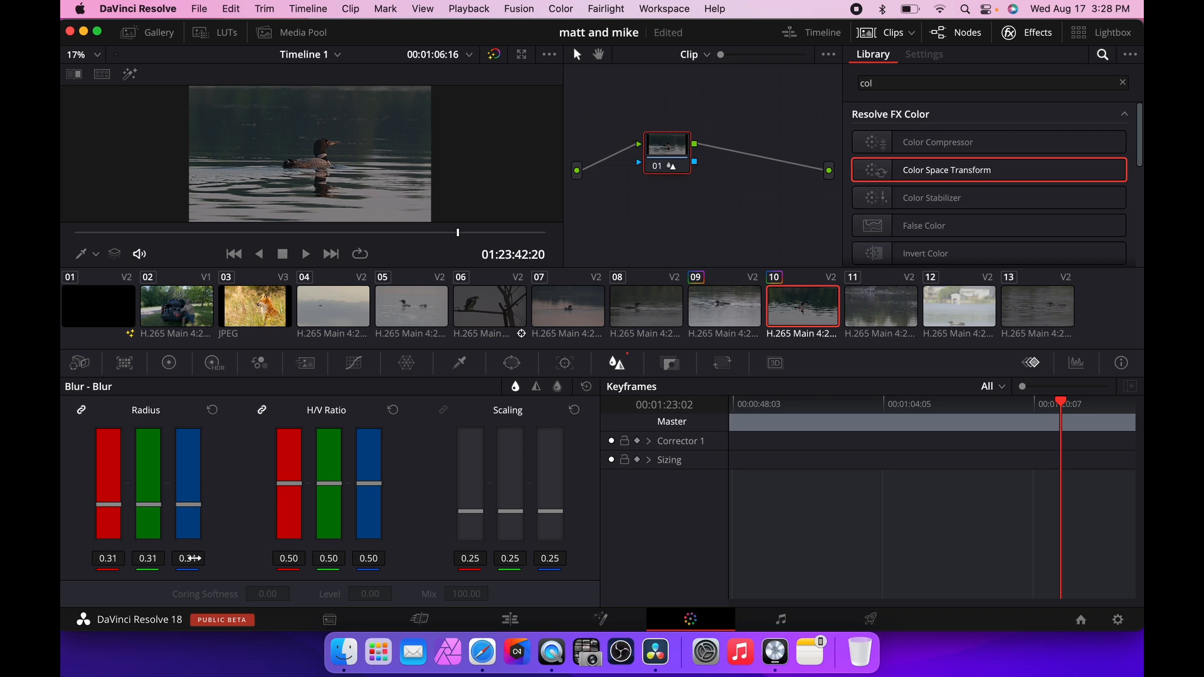
Preview the blurred clip full screen and set the blur radius to 0.45.
key(super+f)
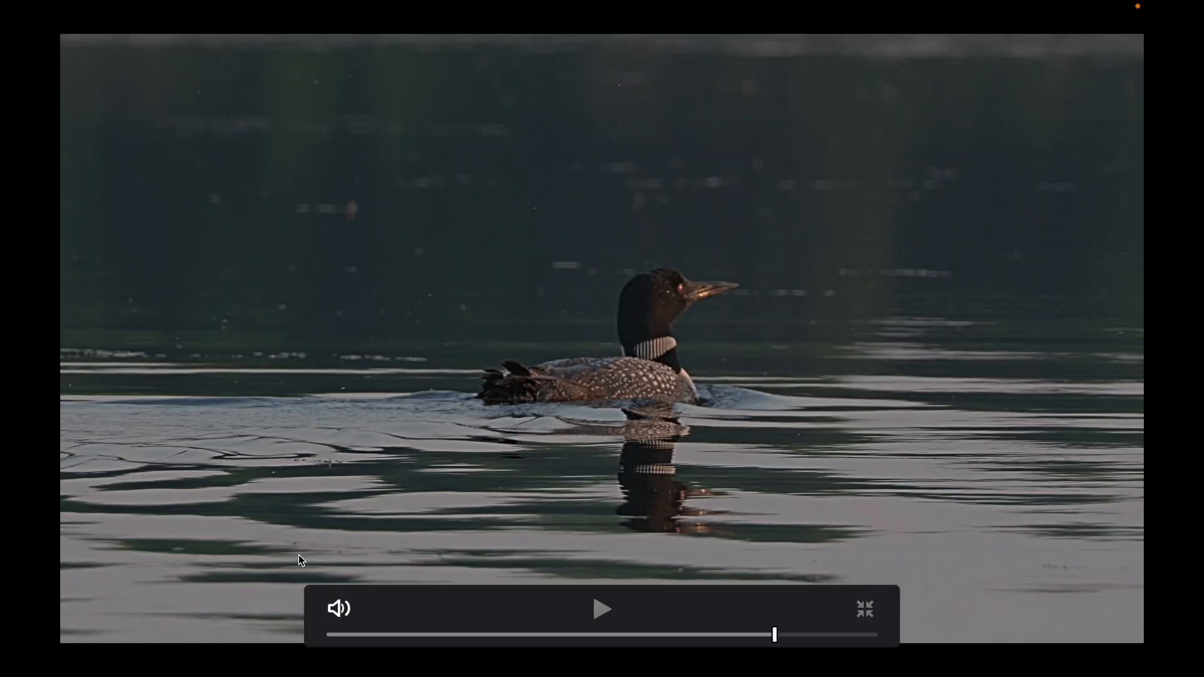
key(super+f)
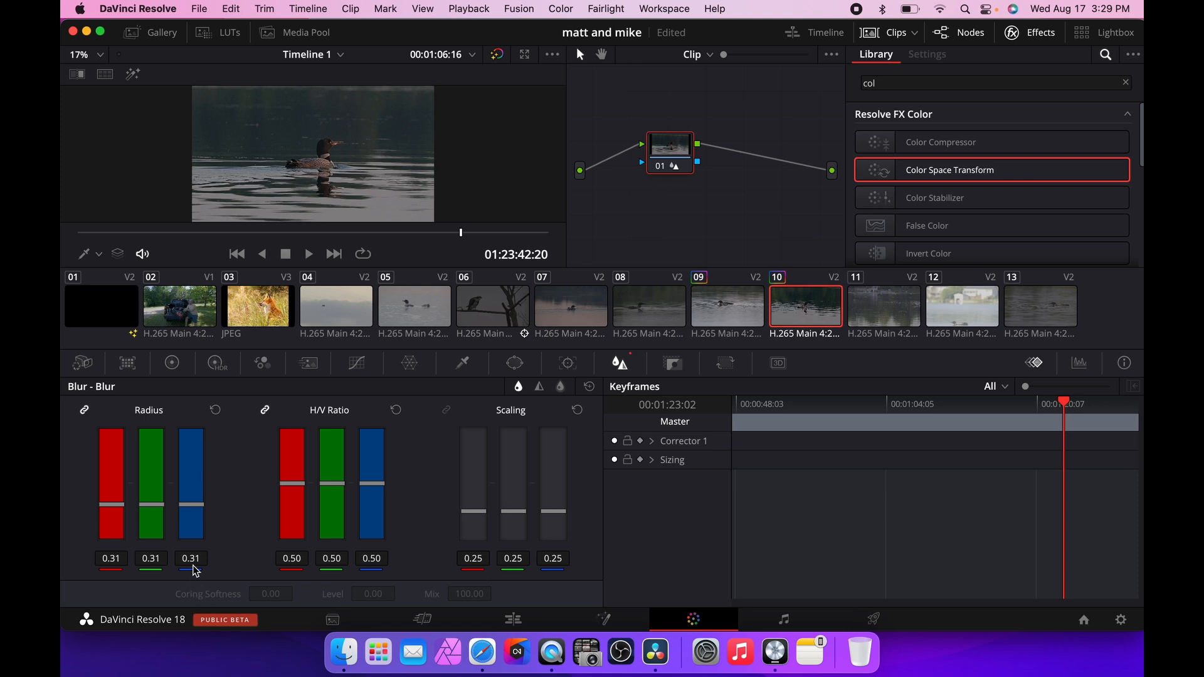
drag(191, 559, 185, 560)
click(215, 410)
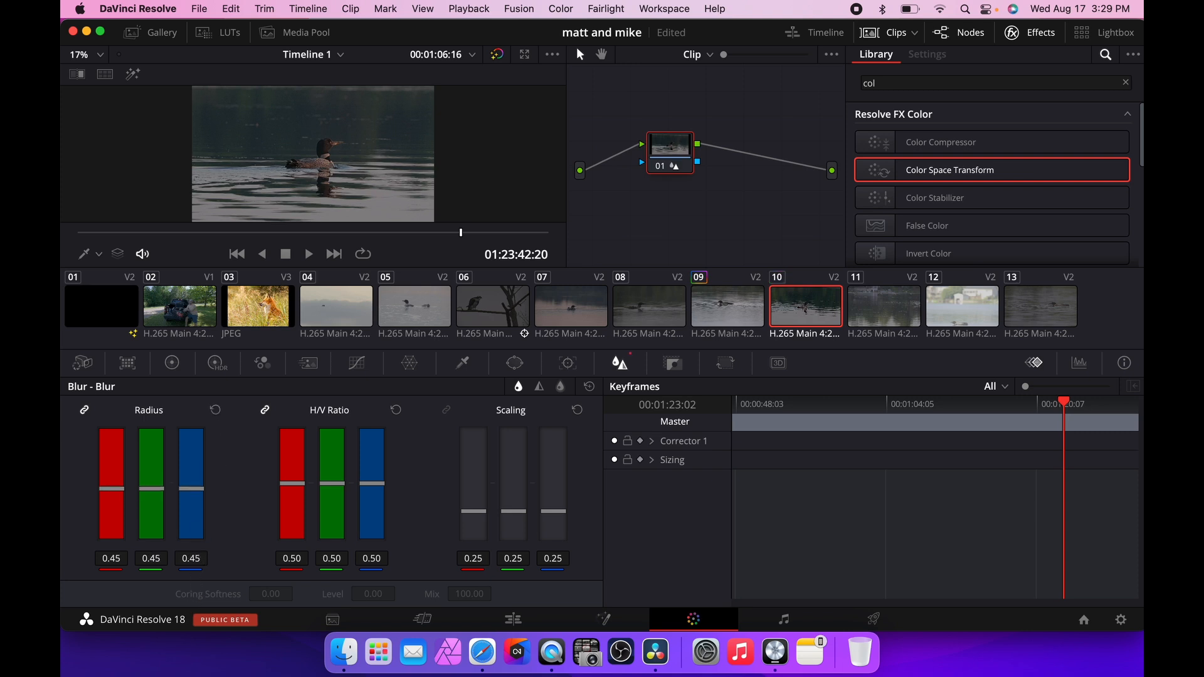
Play and scrub the clip in the full-screen preview to judge the blur.
key(super+f)
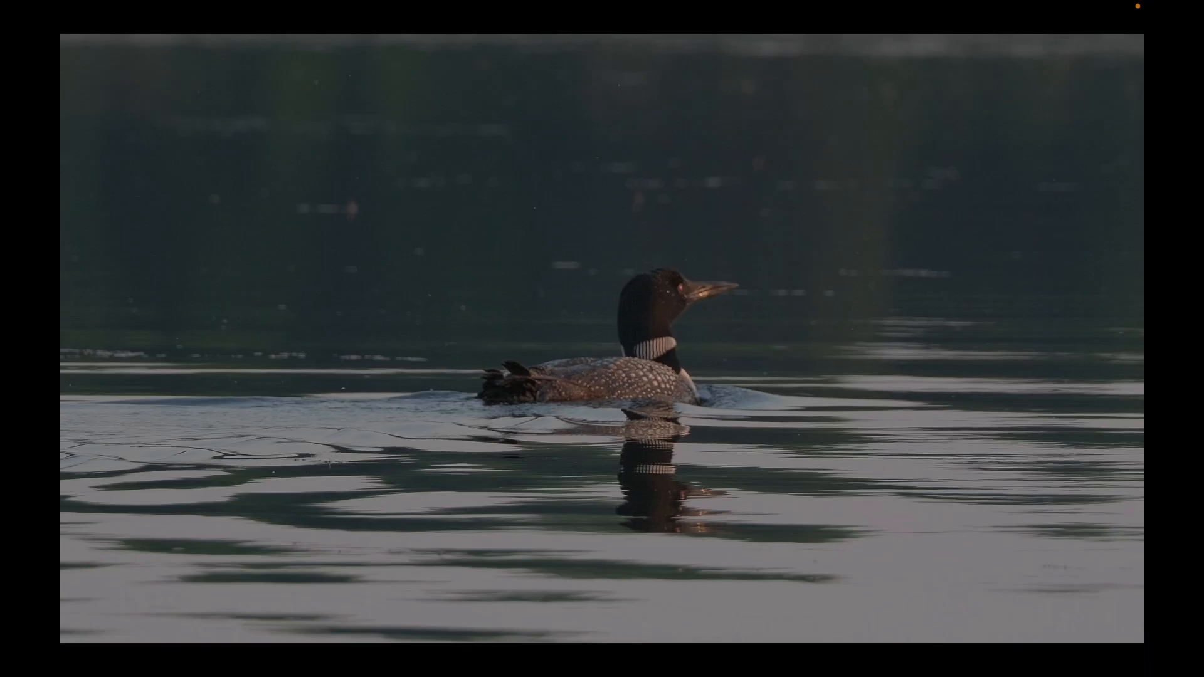
mouse_move(221, 565)
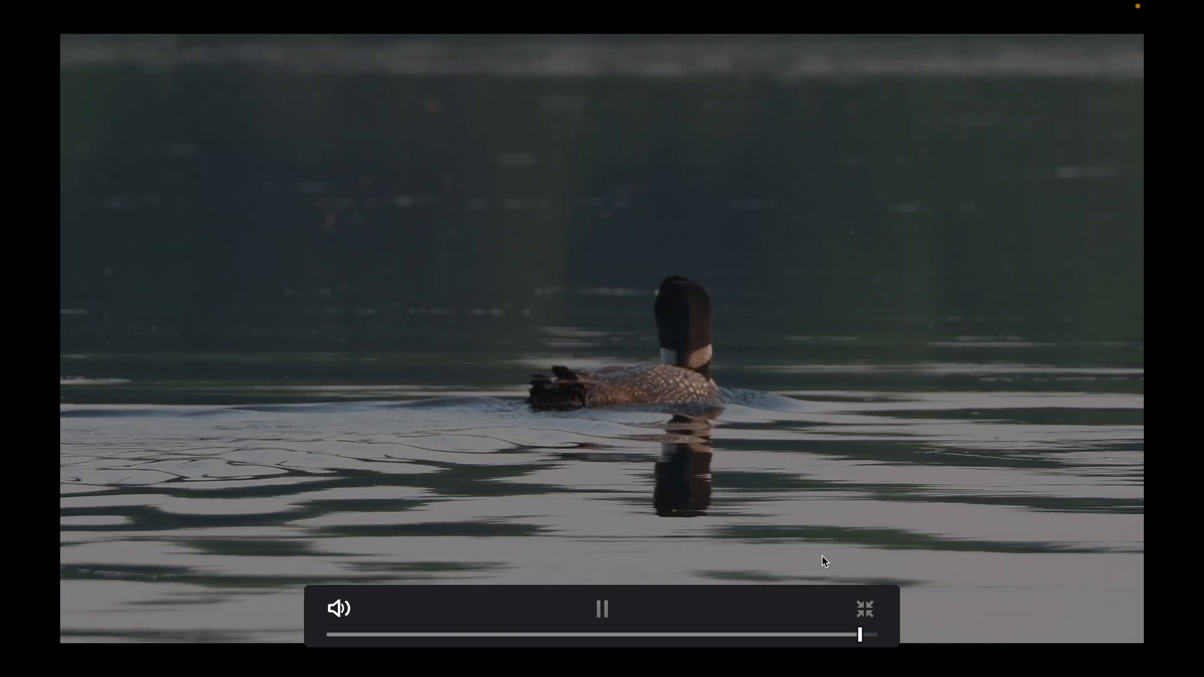
click(865, 634)
drag(834, 635, 604, 623)
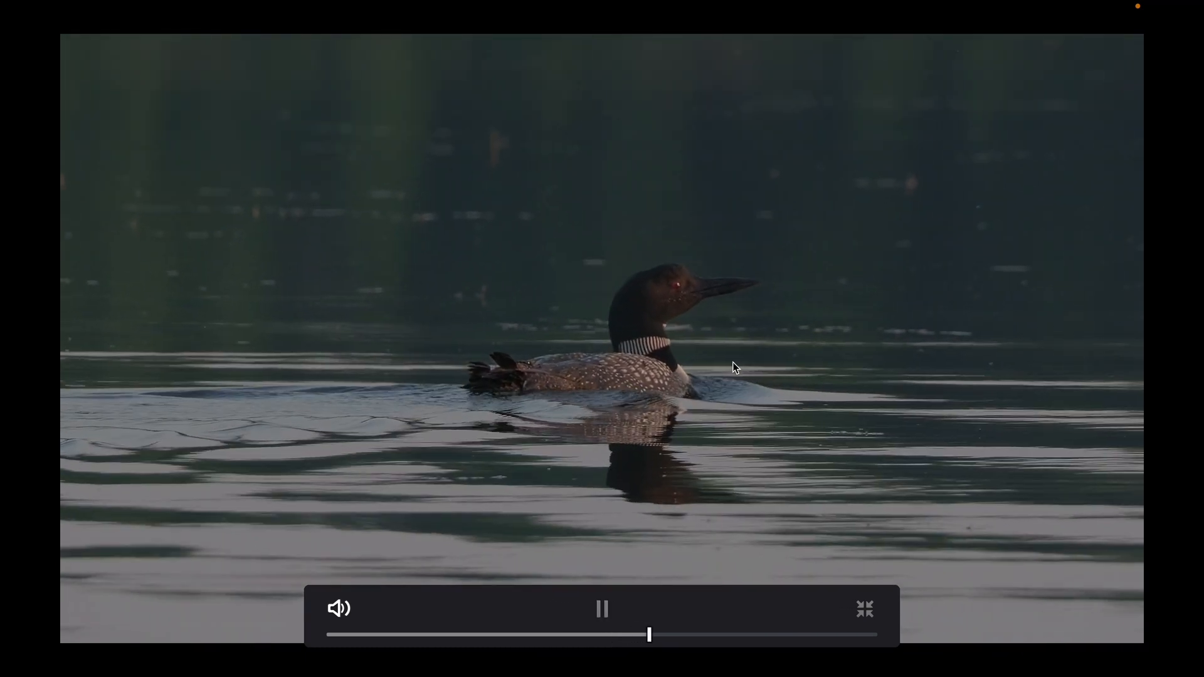
key(Escape)
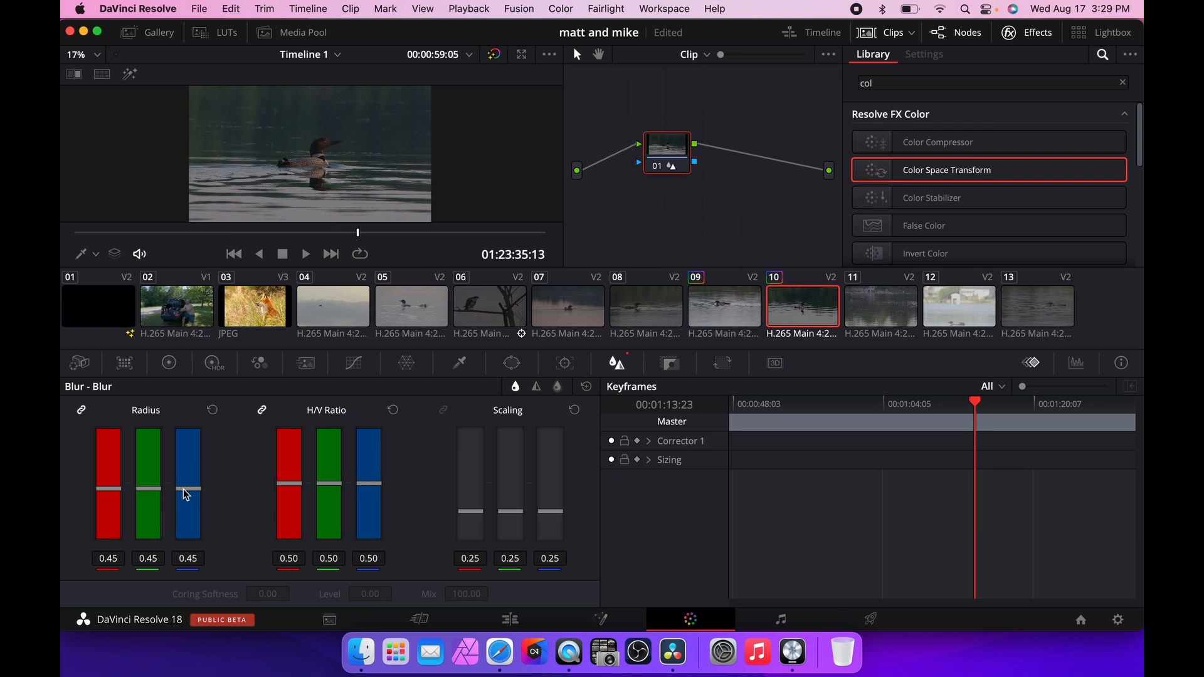
Raise the blur radius to 0.55 and play the clip in the full-screen preview.
drag(187, 494, 189, 484)
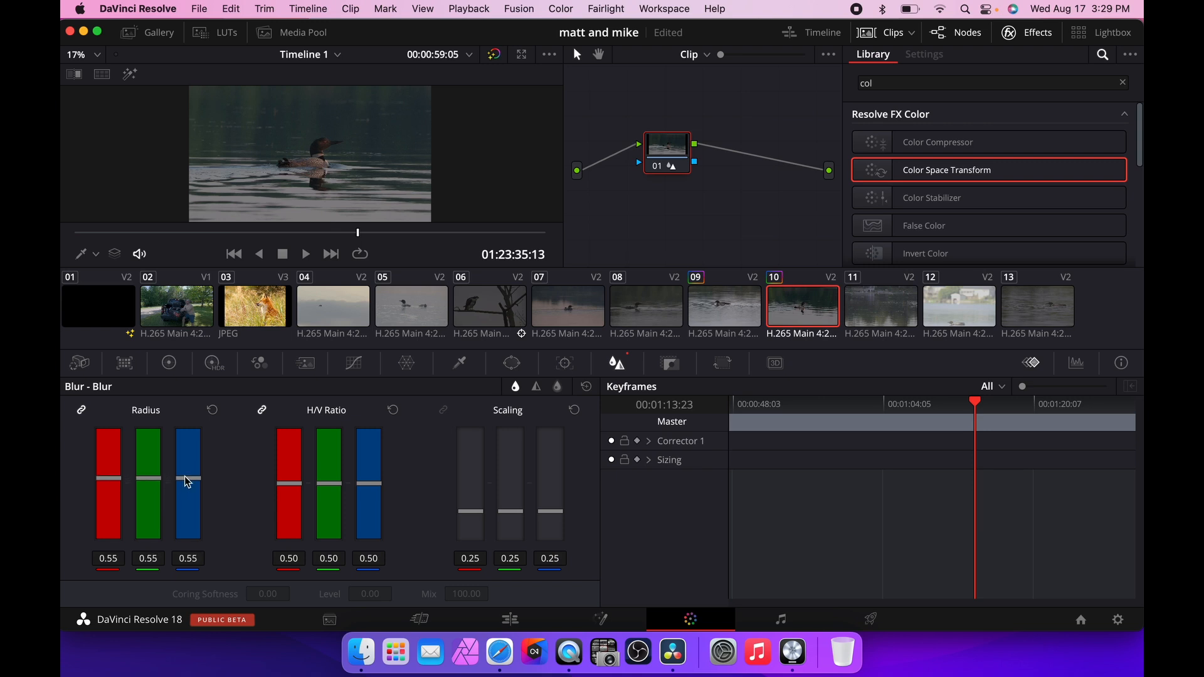
key(super+f)
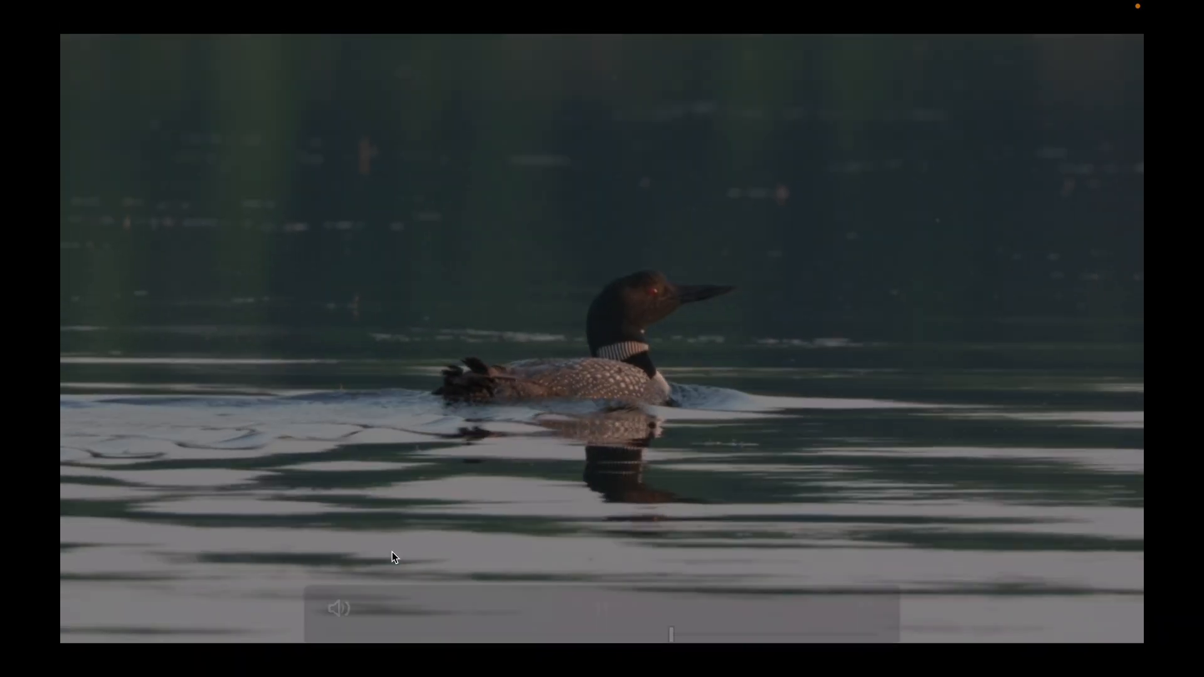
key(space)
key(super+f)
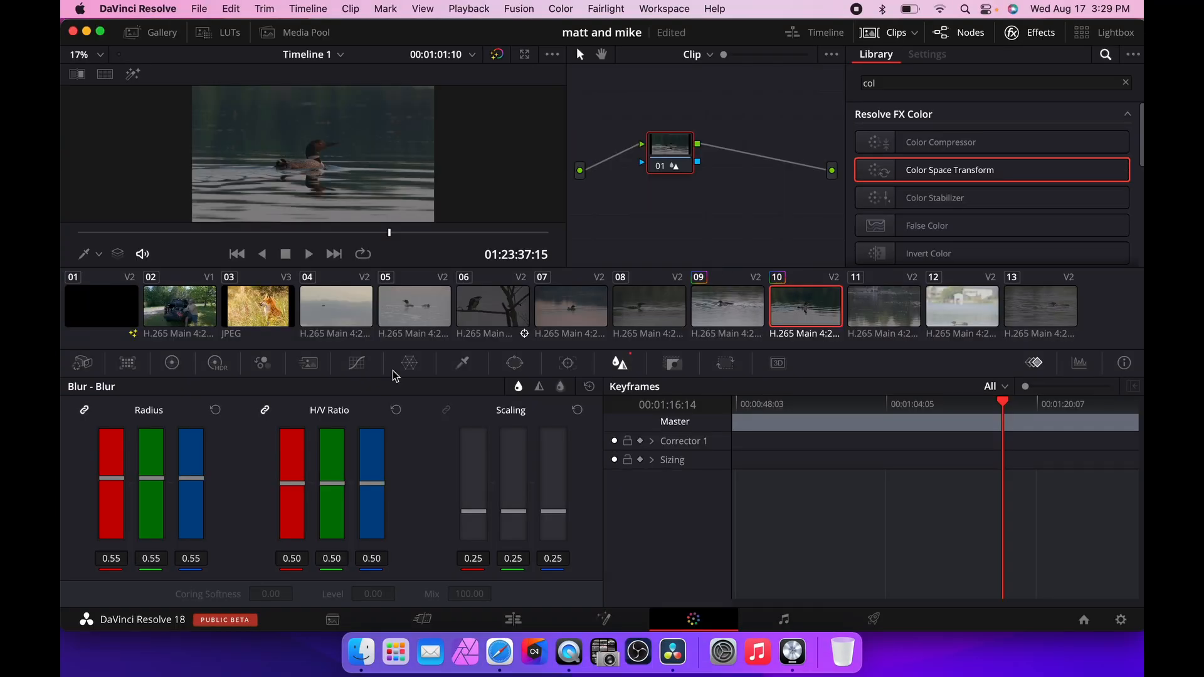
Switch the palette to Sharpen mode and set the radius to 0.47.
drag(198, 481, 196, 485)
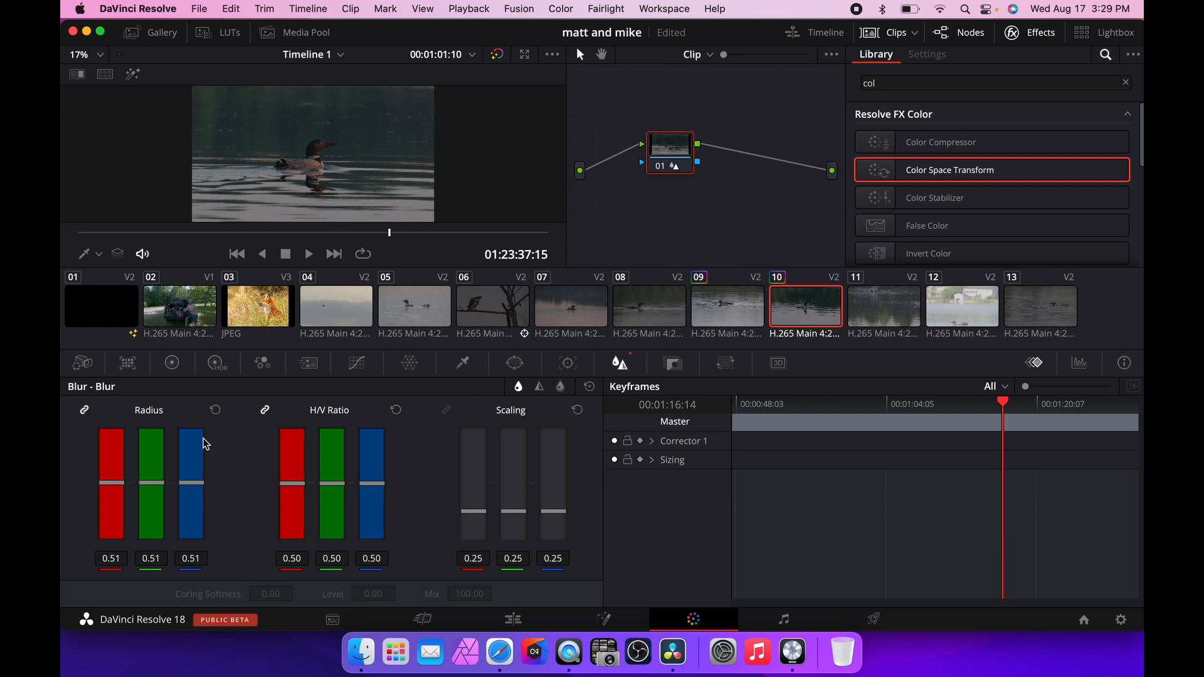
click(538, 386)
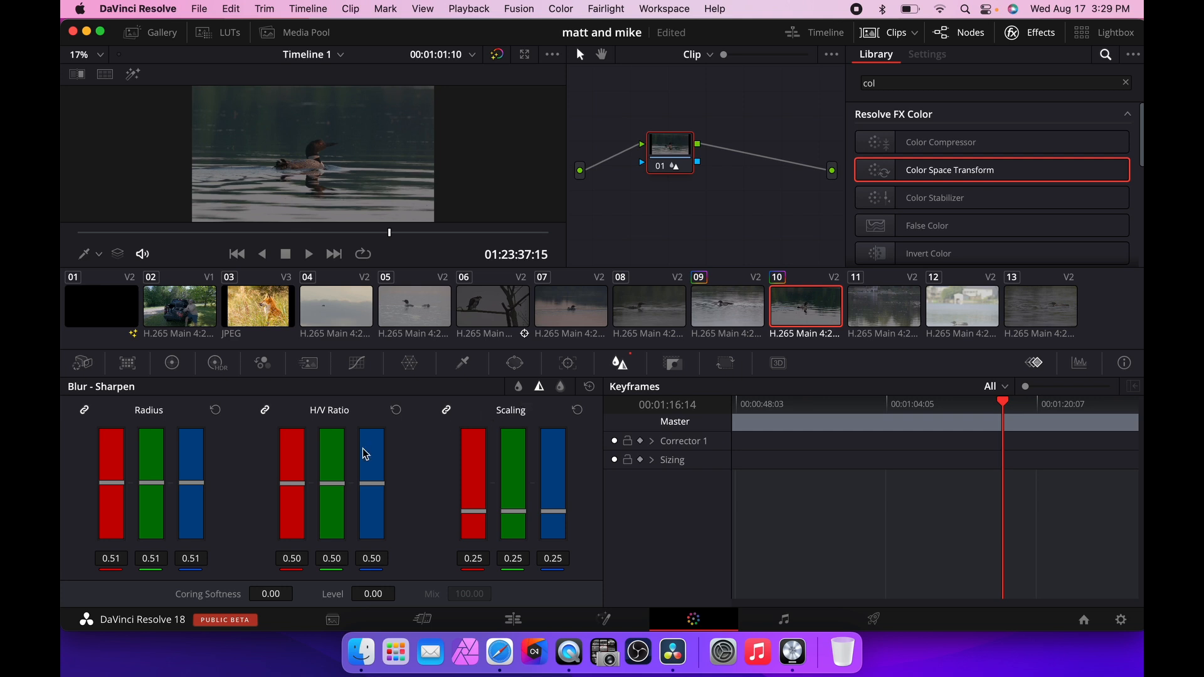
drag(192, 488, 191, 493)
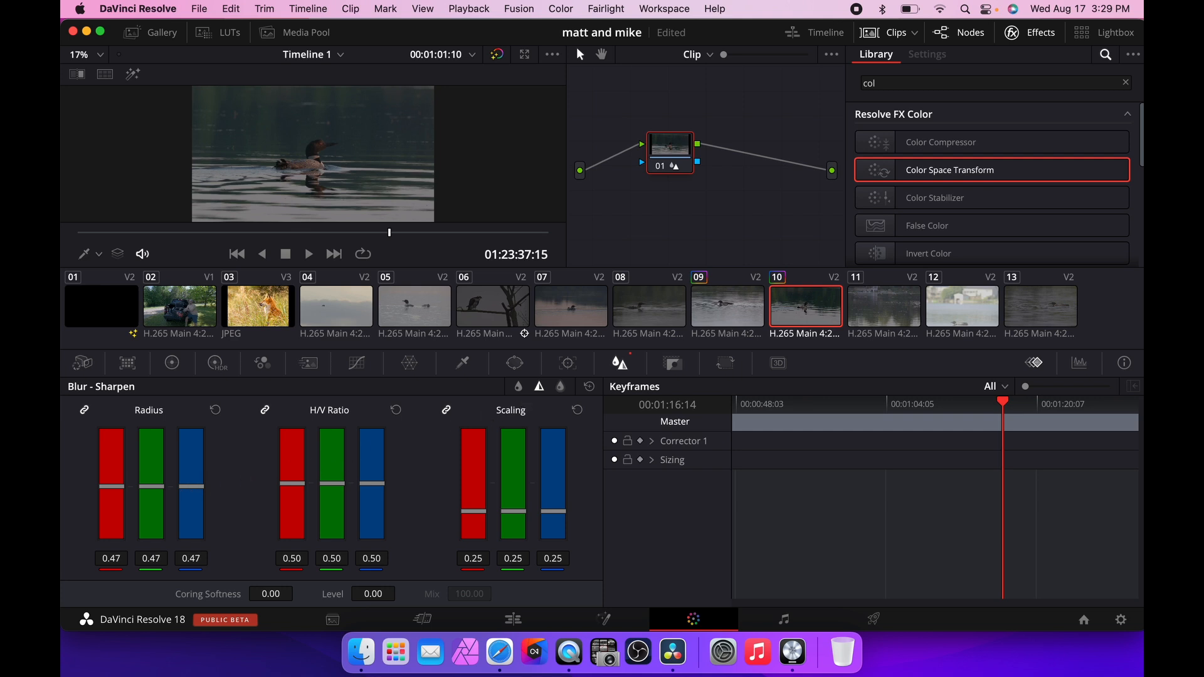
Play the sharpened clip in the full-screen preview to review it.
key(super+f)
key(space)
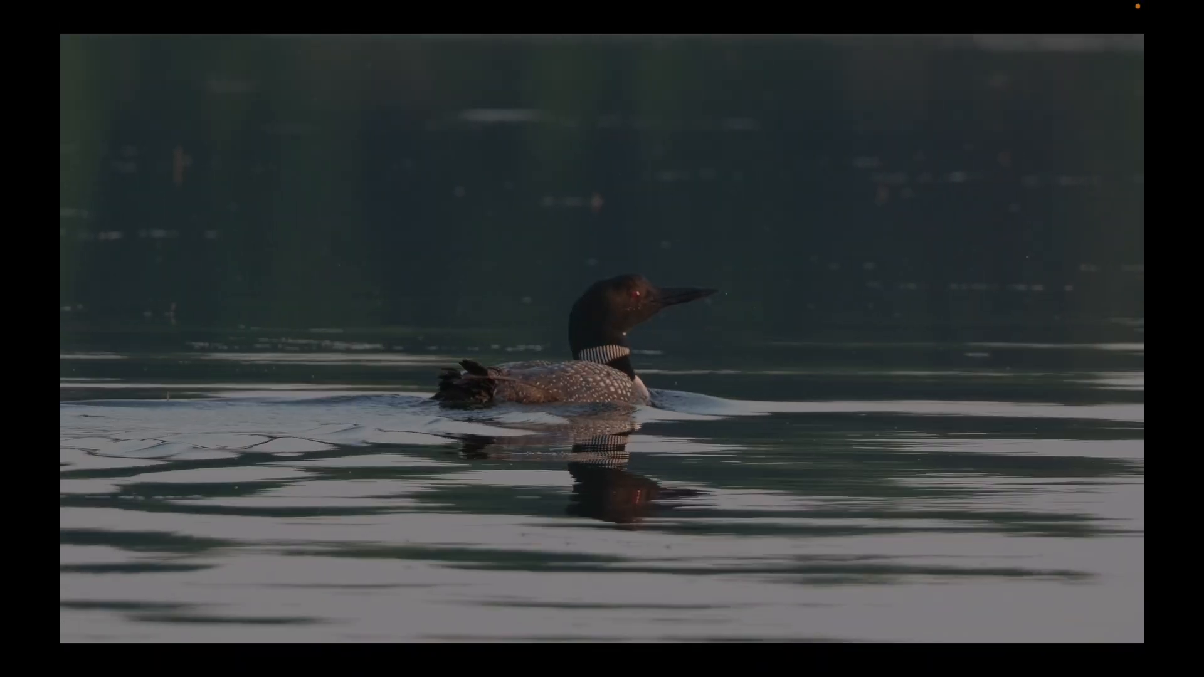
key(super+f)
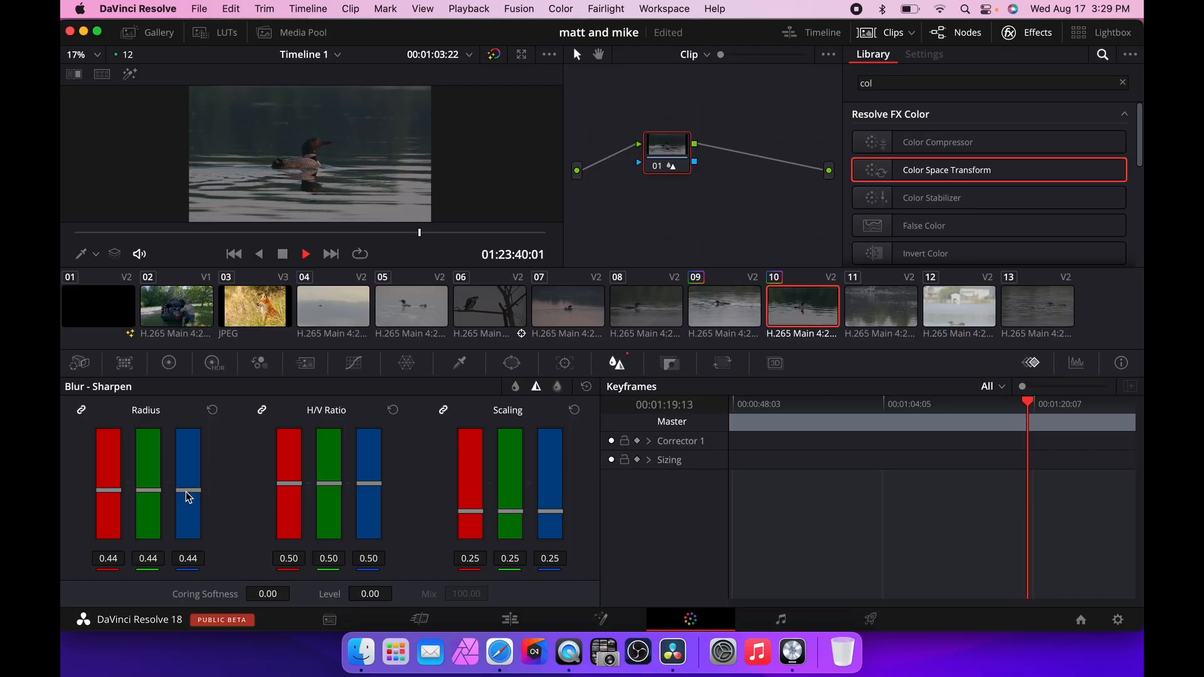
key(super+f)
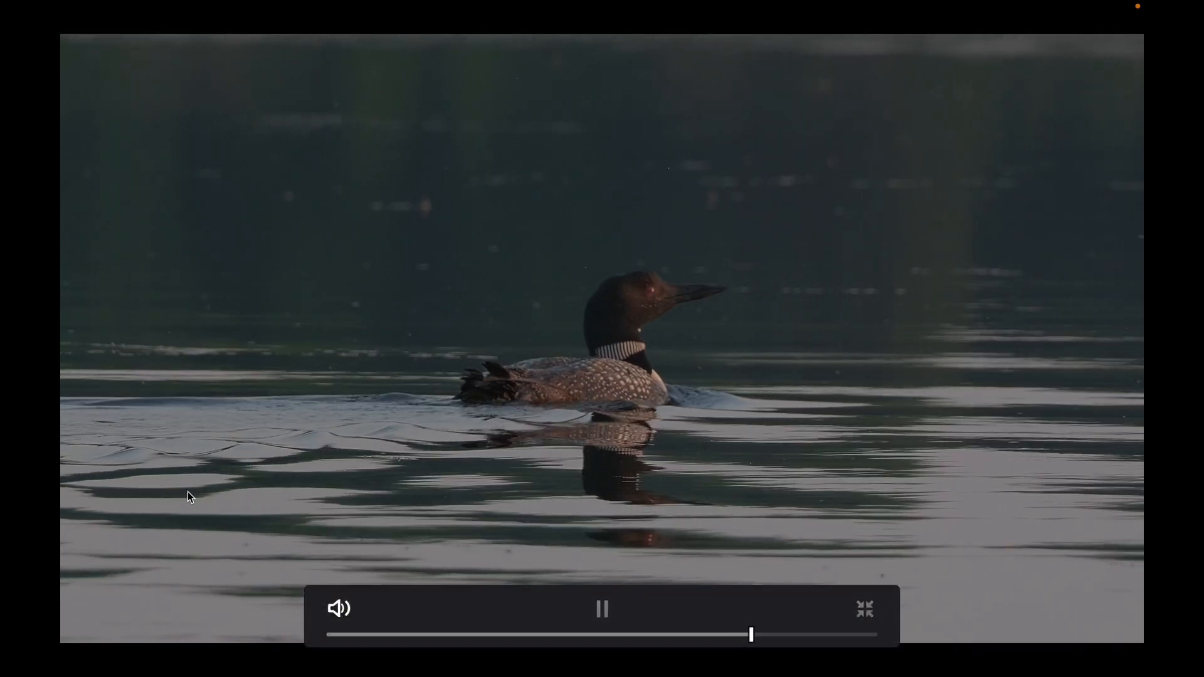
key(space)
key(super+f)
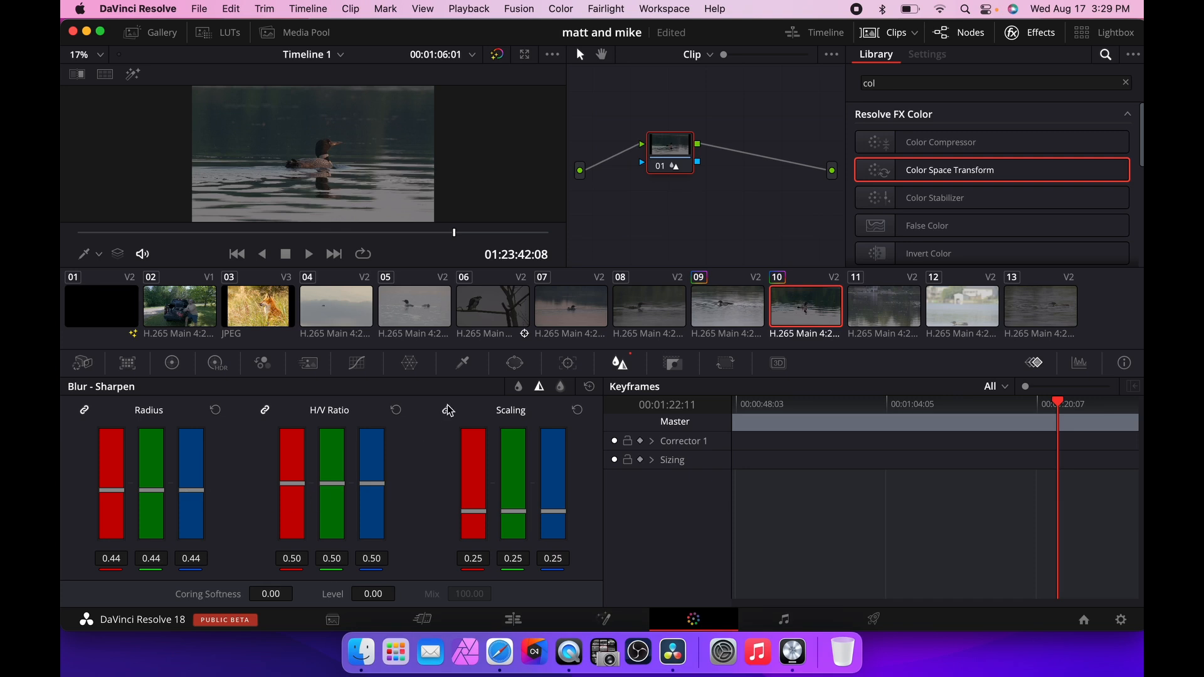
Toggle between Blur and Sharpen modes and reset the radius to its default.
click(518, 387)
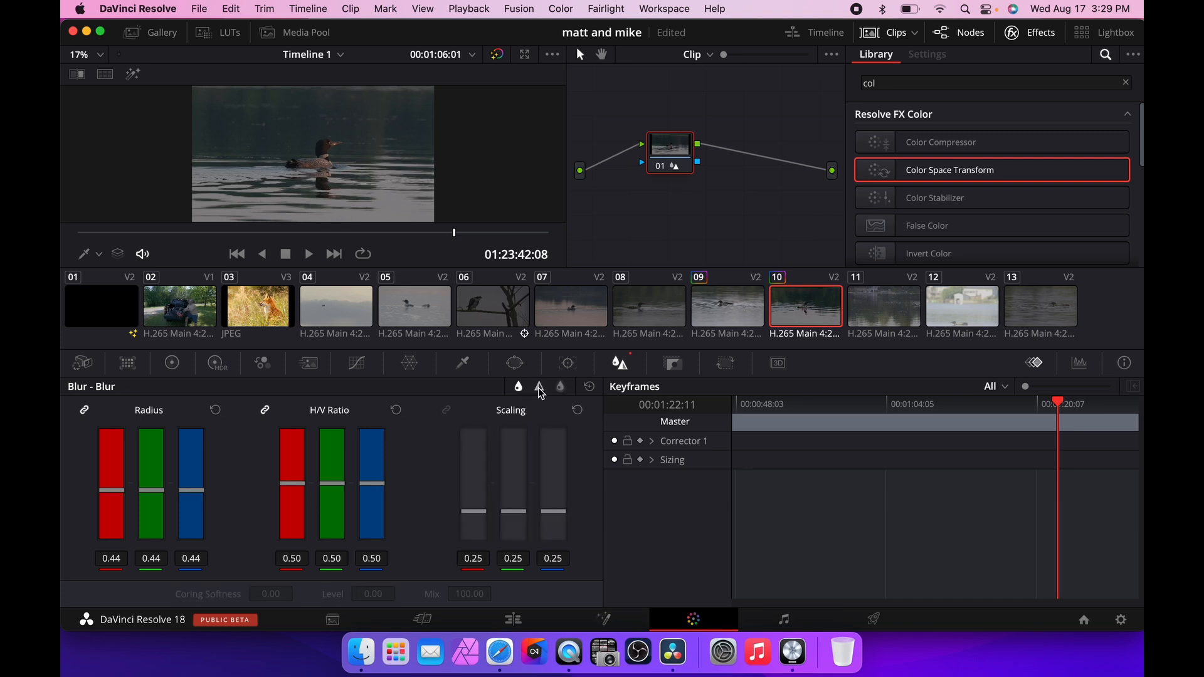
click(540, 388)
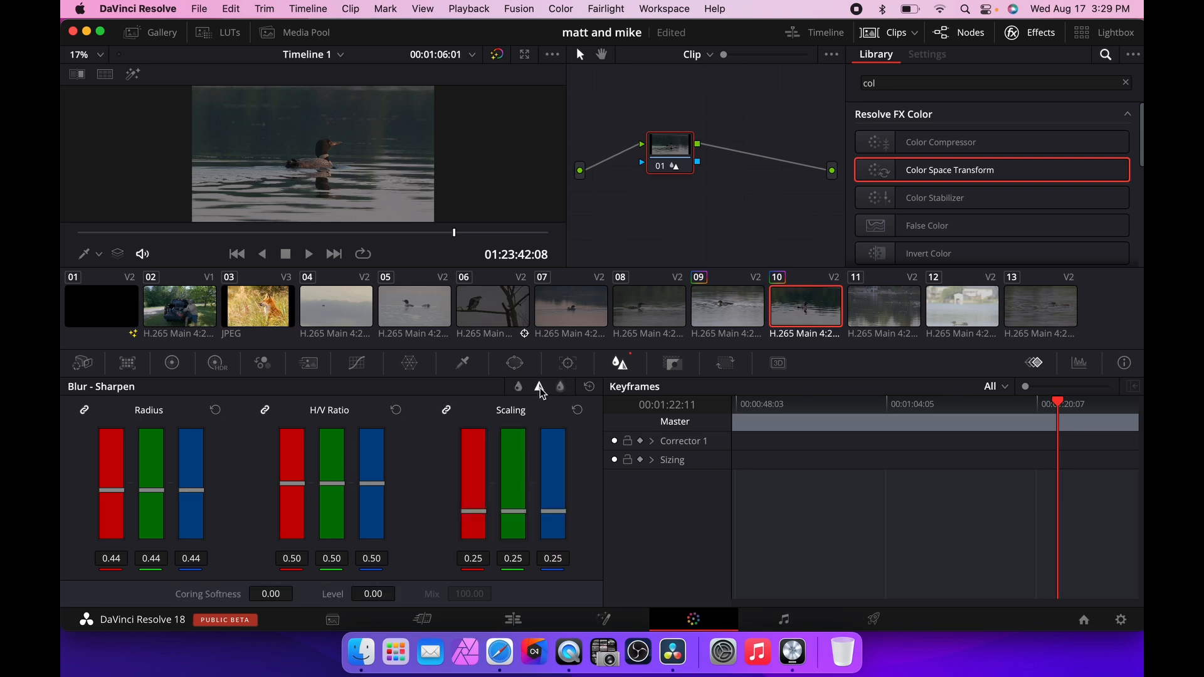
click(215, 410)
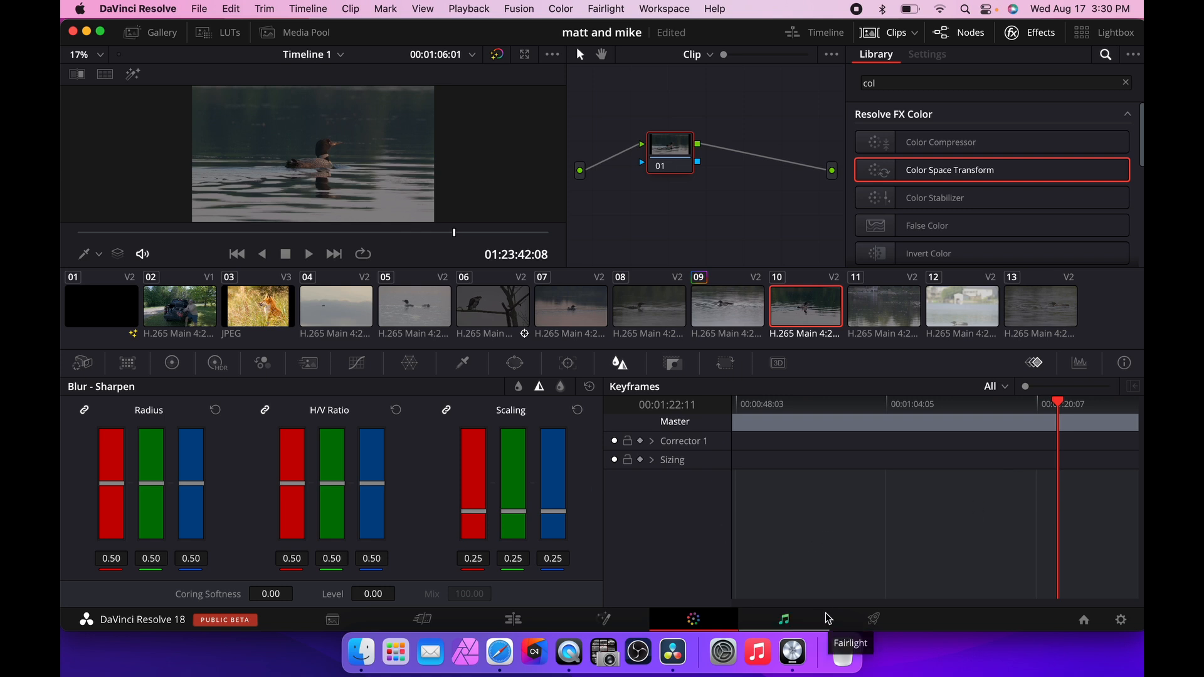
Open the Deliver page, choose the YouTube 1080p render preset and view its resolution options.
click(517, 620)
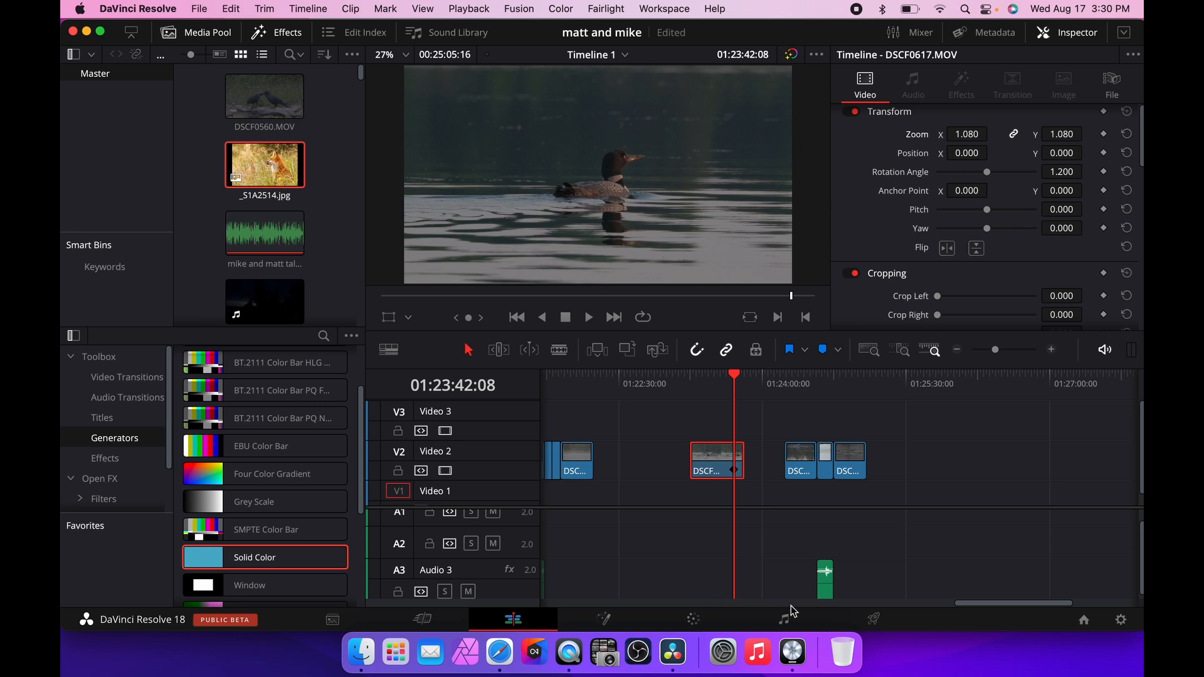
click(874, 621)
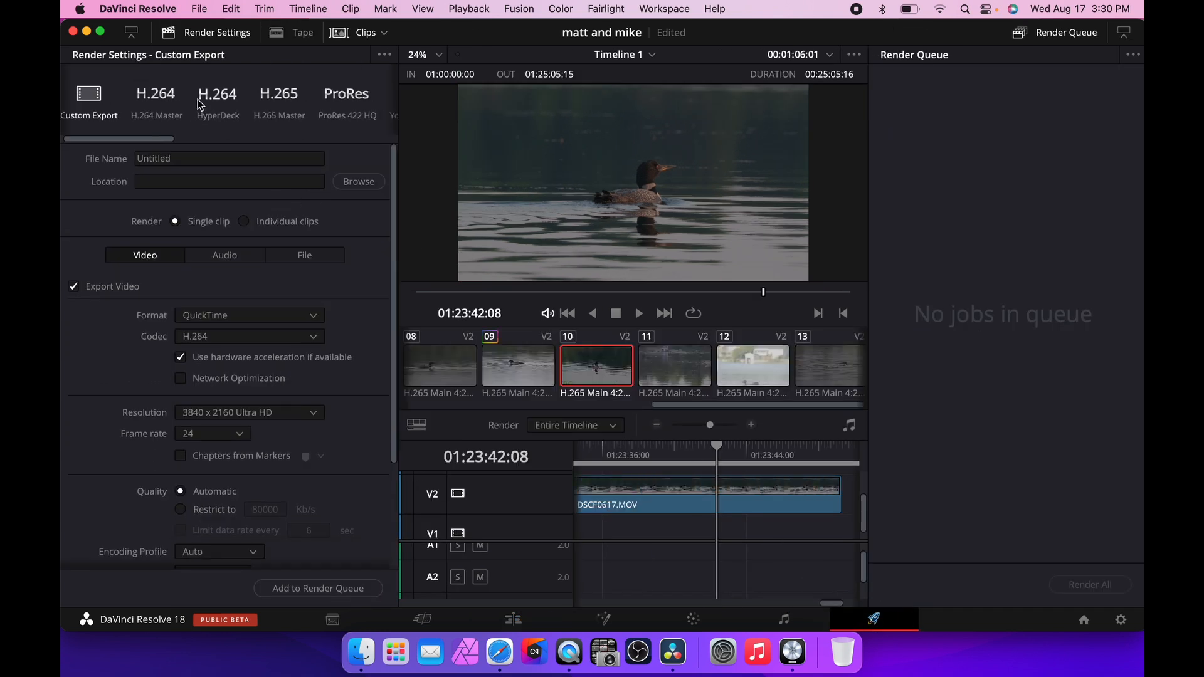
scroll(199, 104, right, 3)
scroll(200, 104, right, 3)
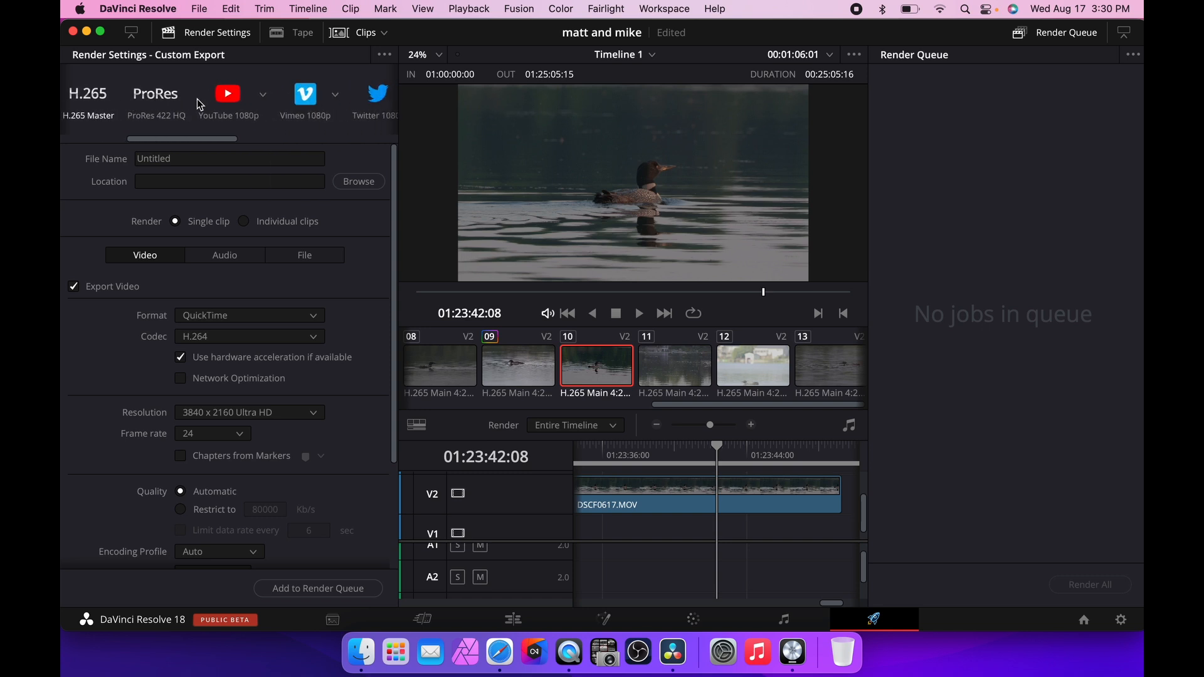
scroll(290, 101, right, 3)
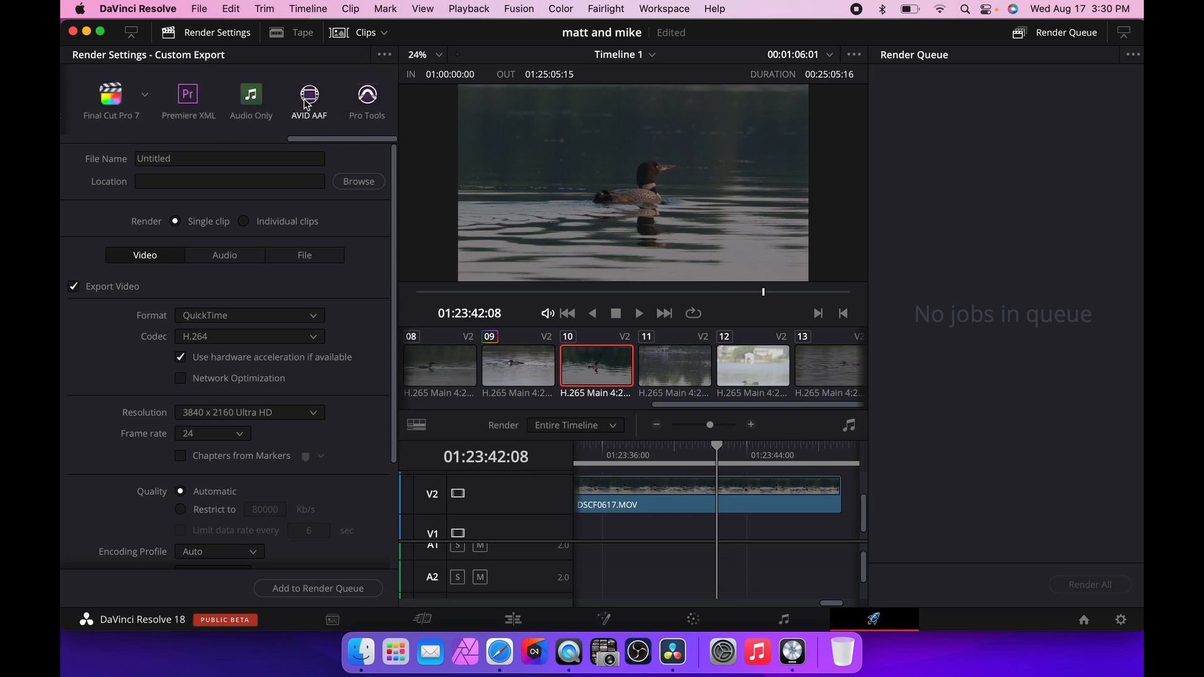
scroll(302, 103, right, 3)
scroll(308, 103, left, 10)
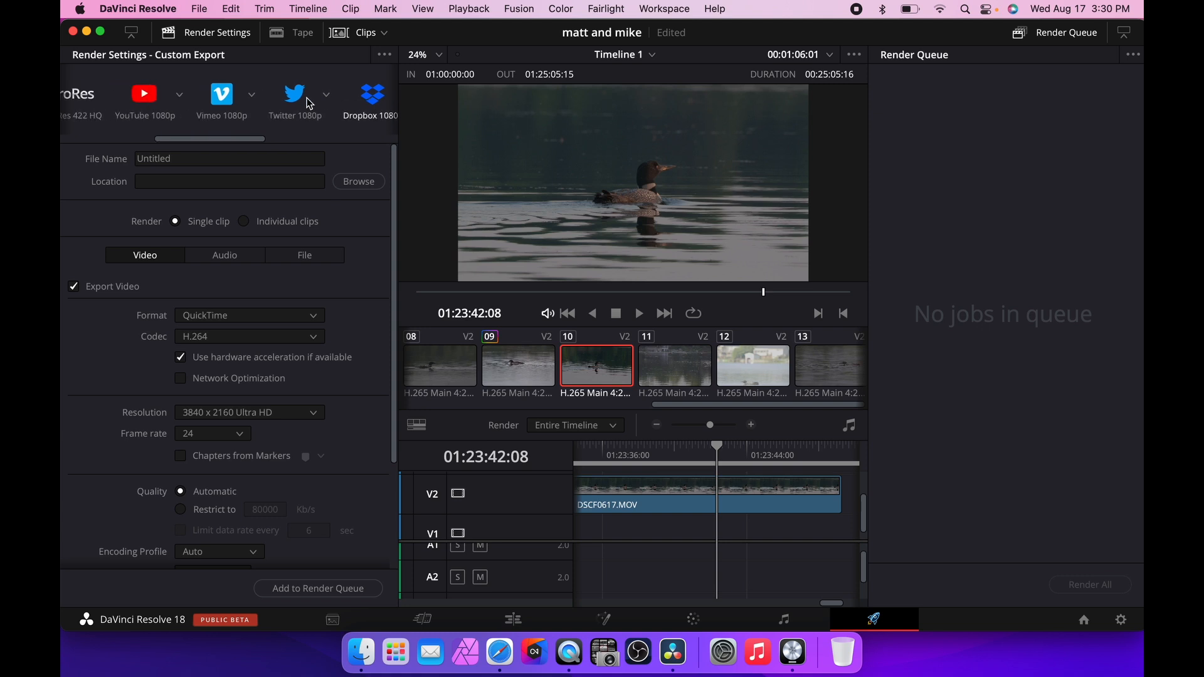
scroll(308, 102, left, 2)
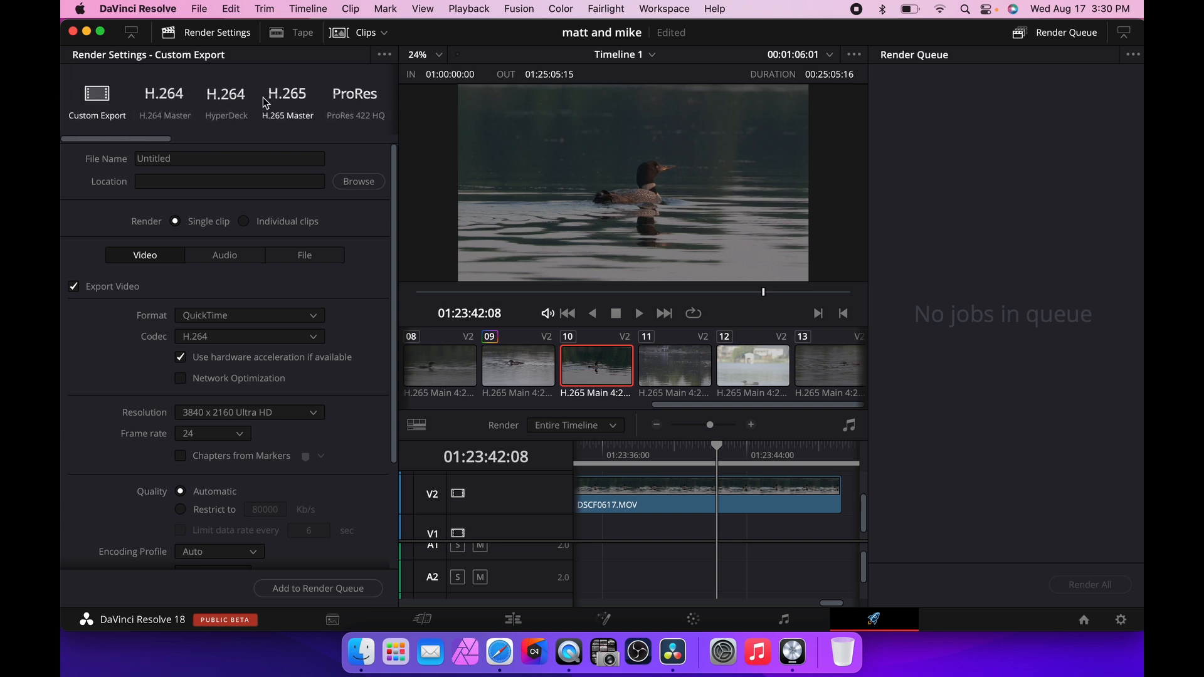
scroll(264, 102, right, 3)
scroll(264, 103, right, 2)
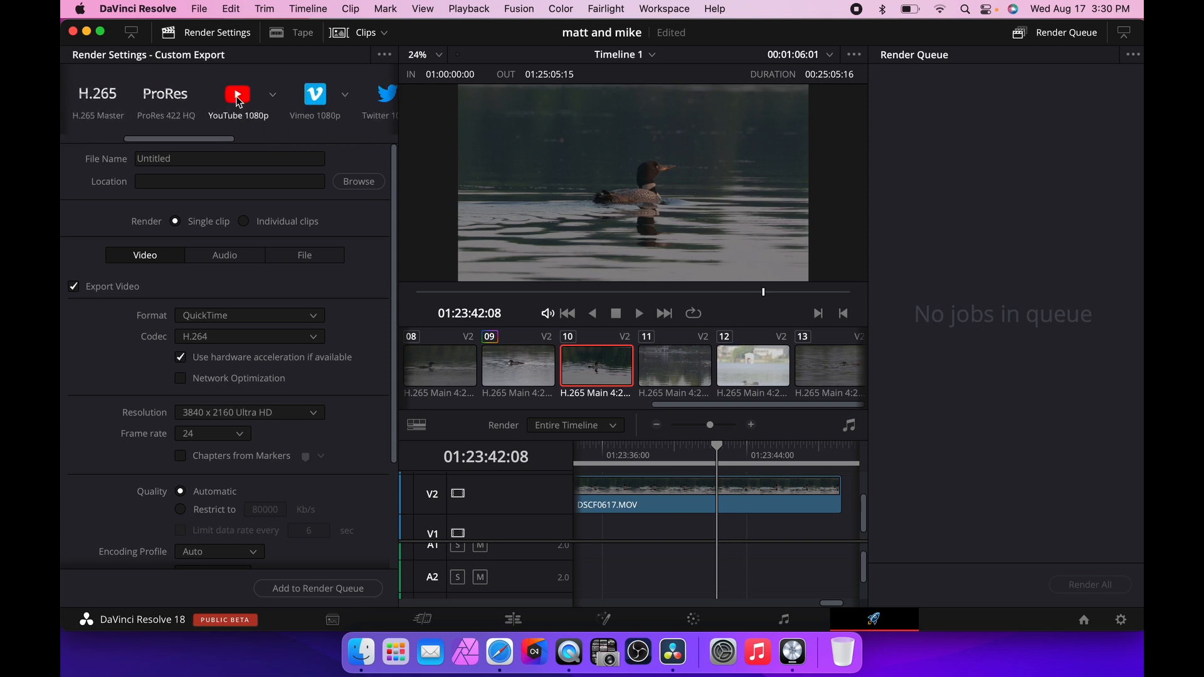
click(237, 99)
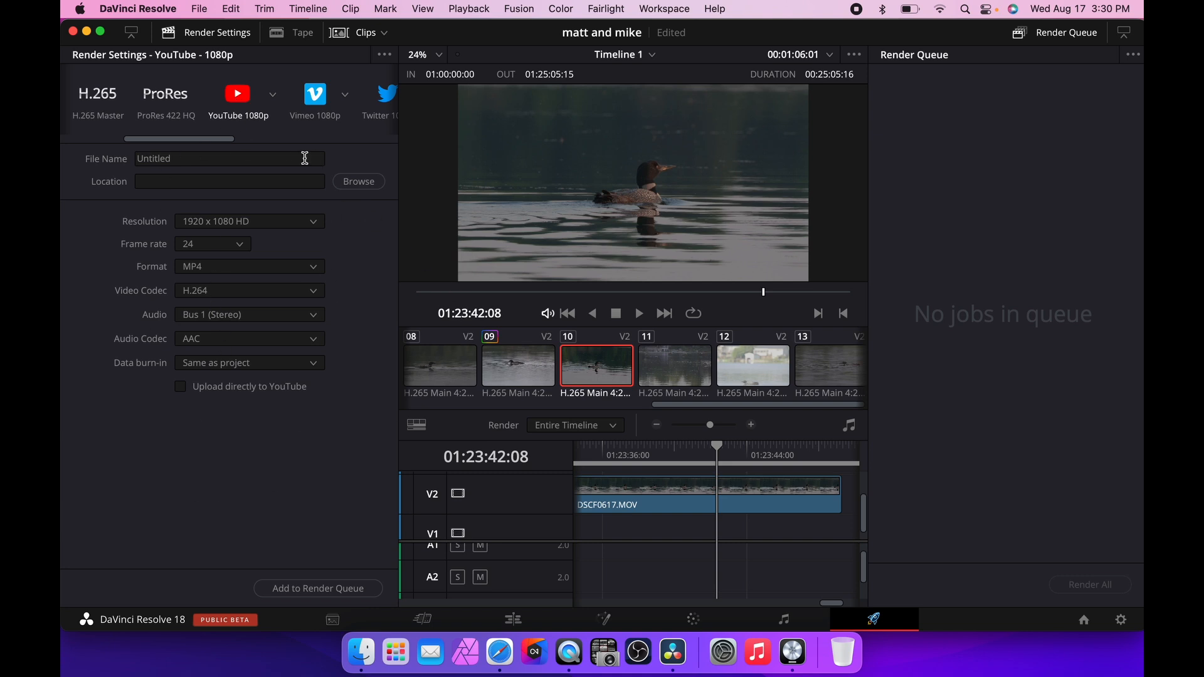
click(273, 95)
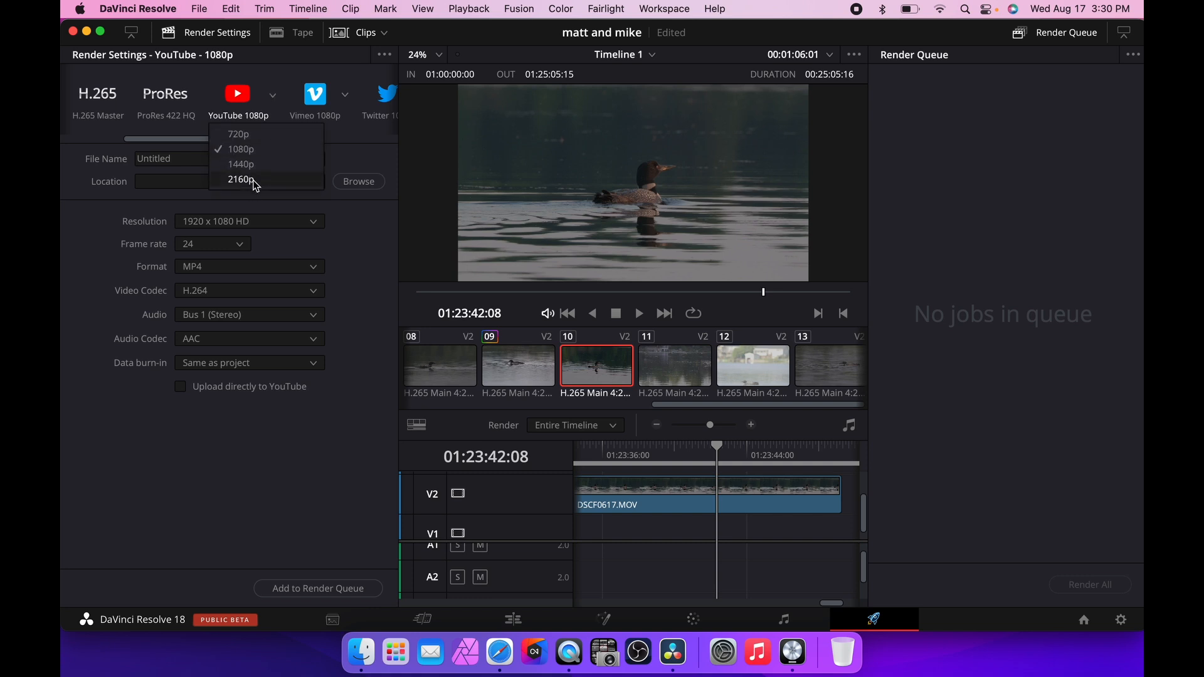
click(353, 161)
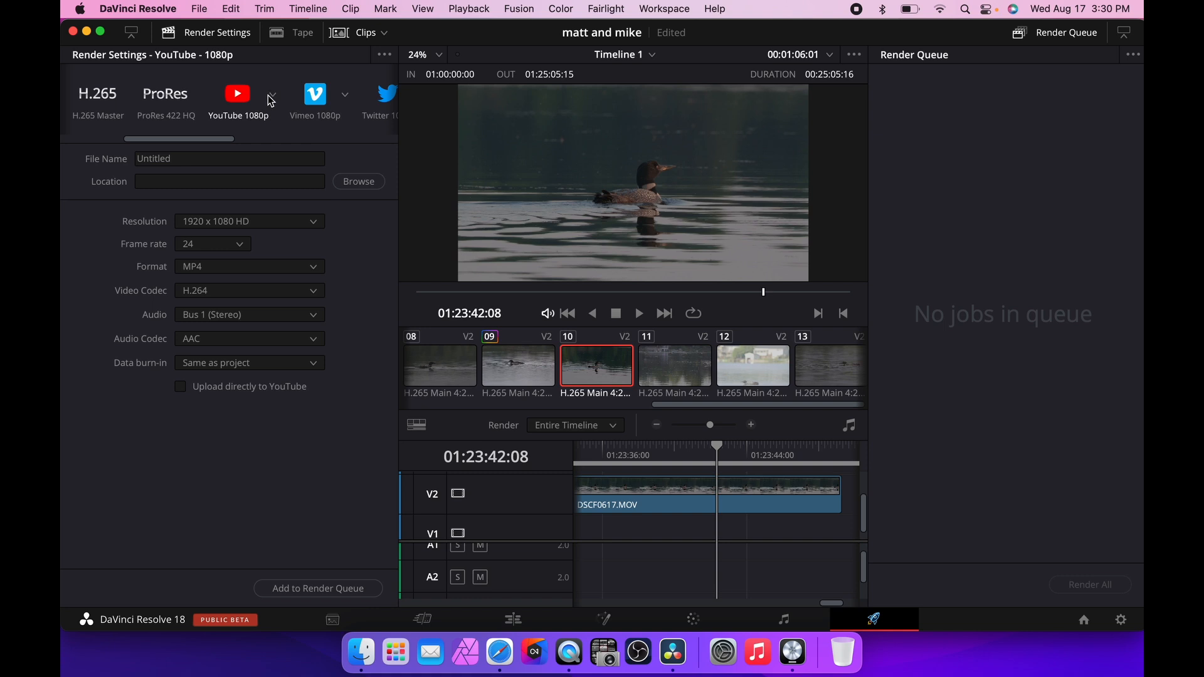
Review the YouTube preset's resolution choices and the project's Master Settings timeline resolution, then cancel Project Settings.
click(271, 98)
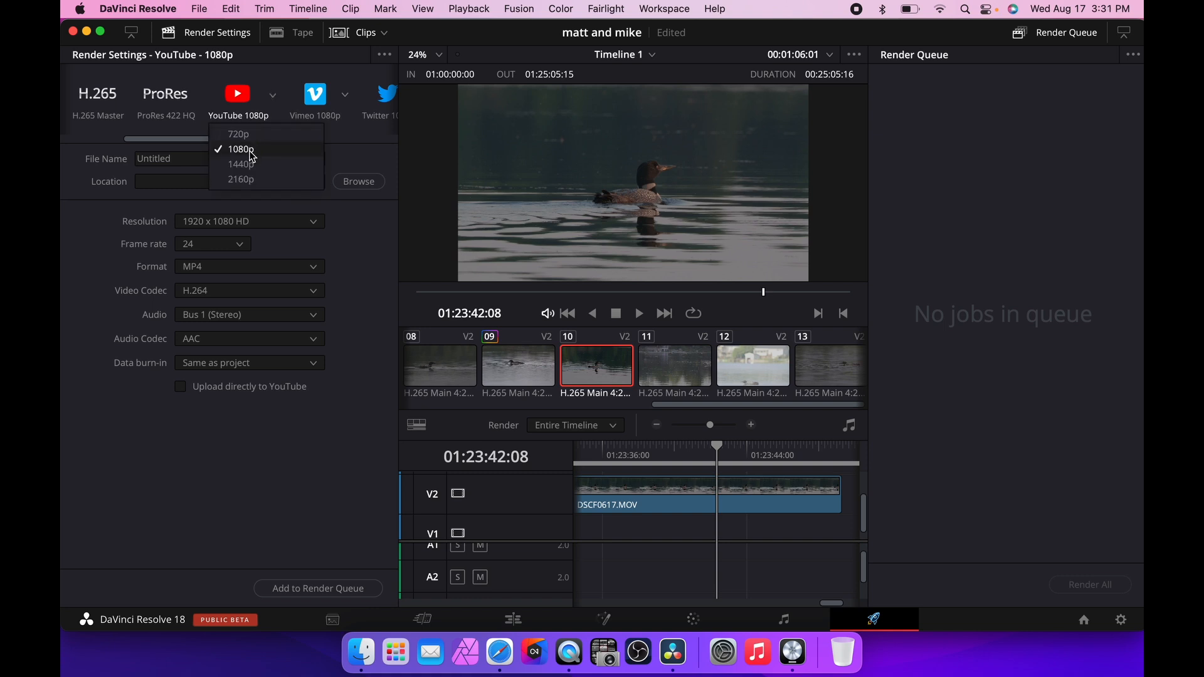
click(344, 152)
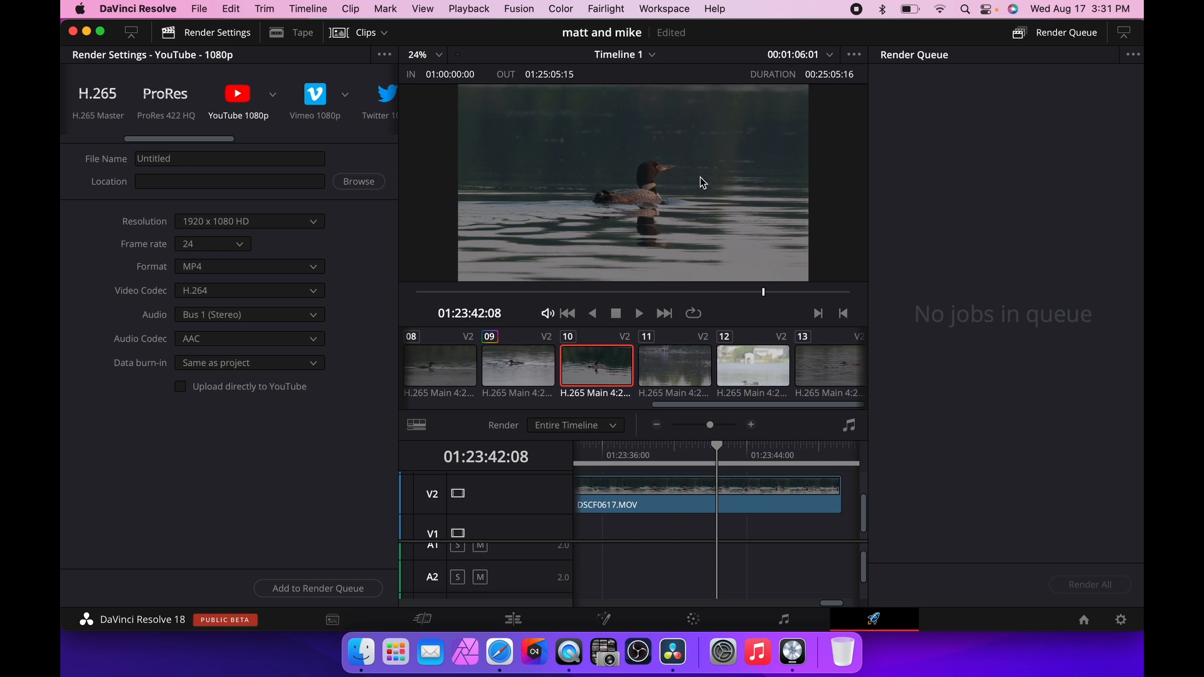
click(272, 98)
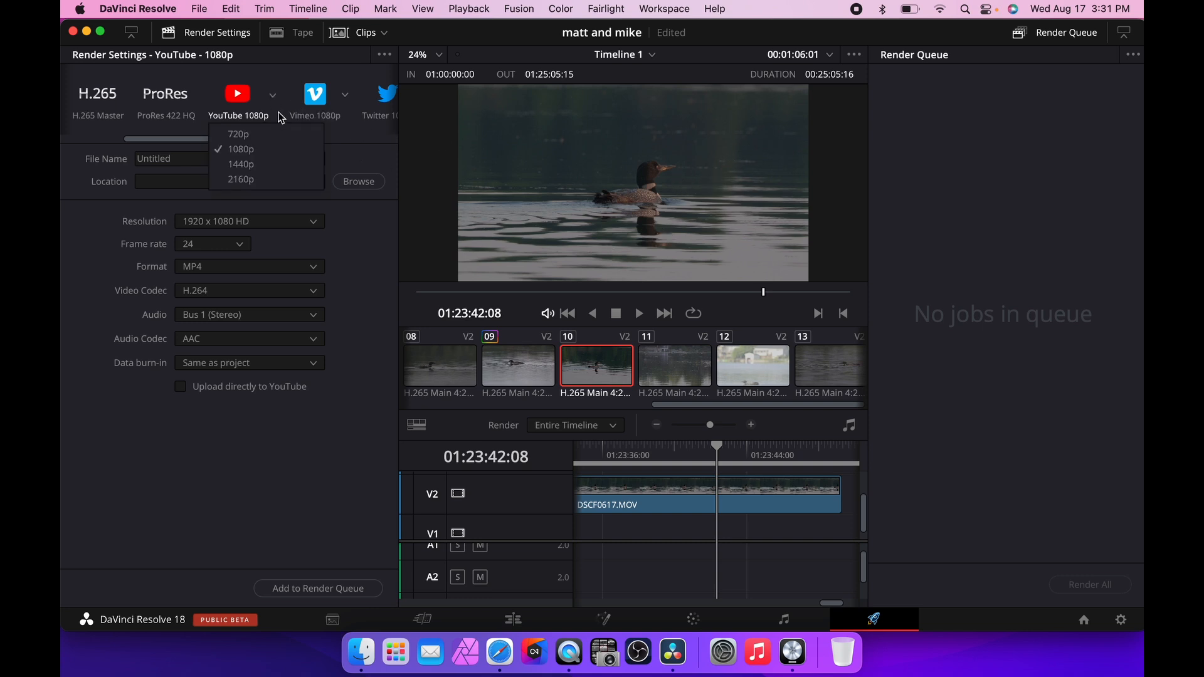
click(1121, 619)
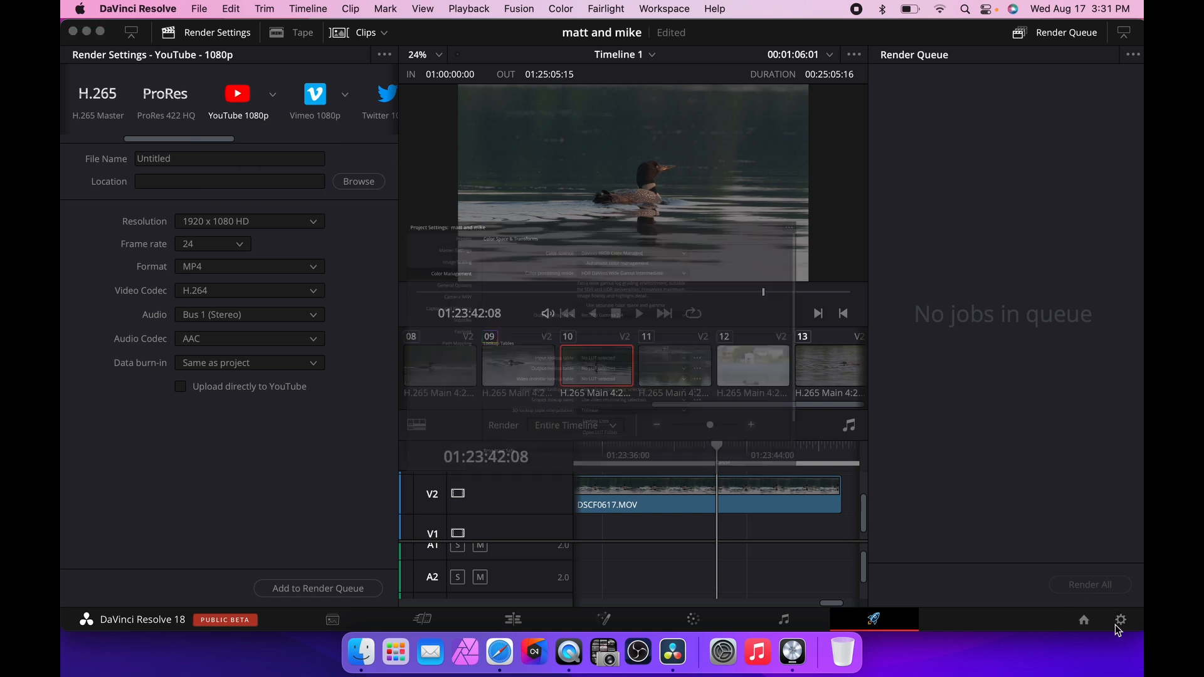
click(712, 163)
click(712, 163)
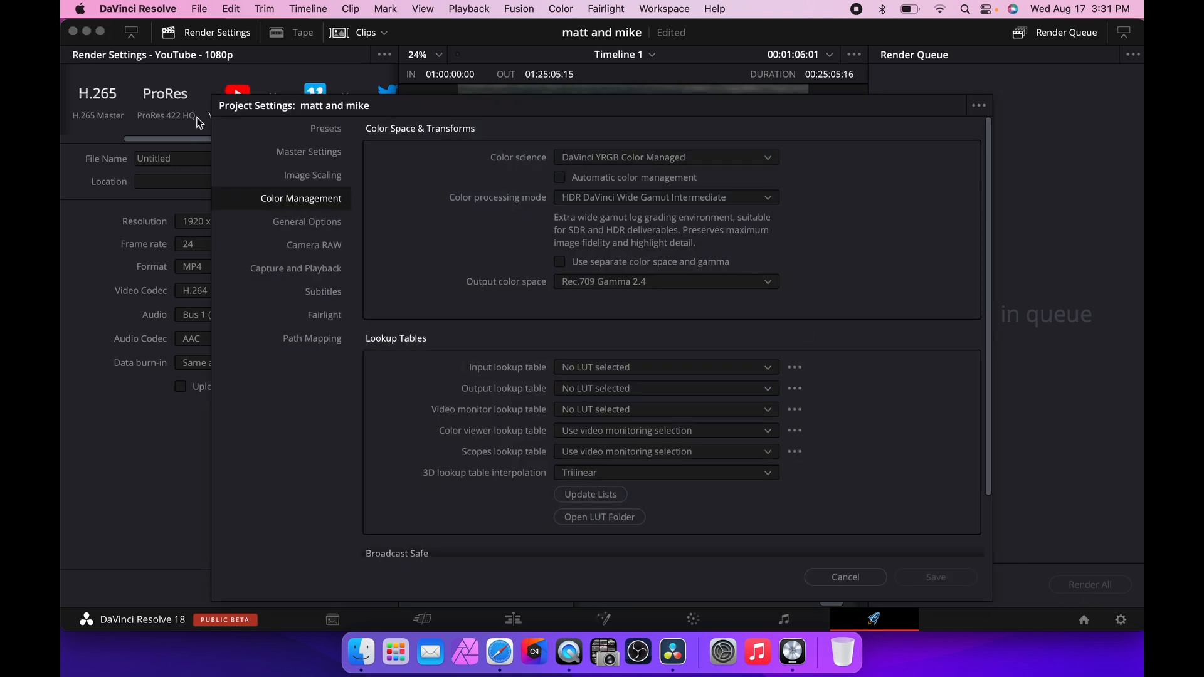
click(337, 132)
click(326, 157)
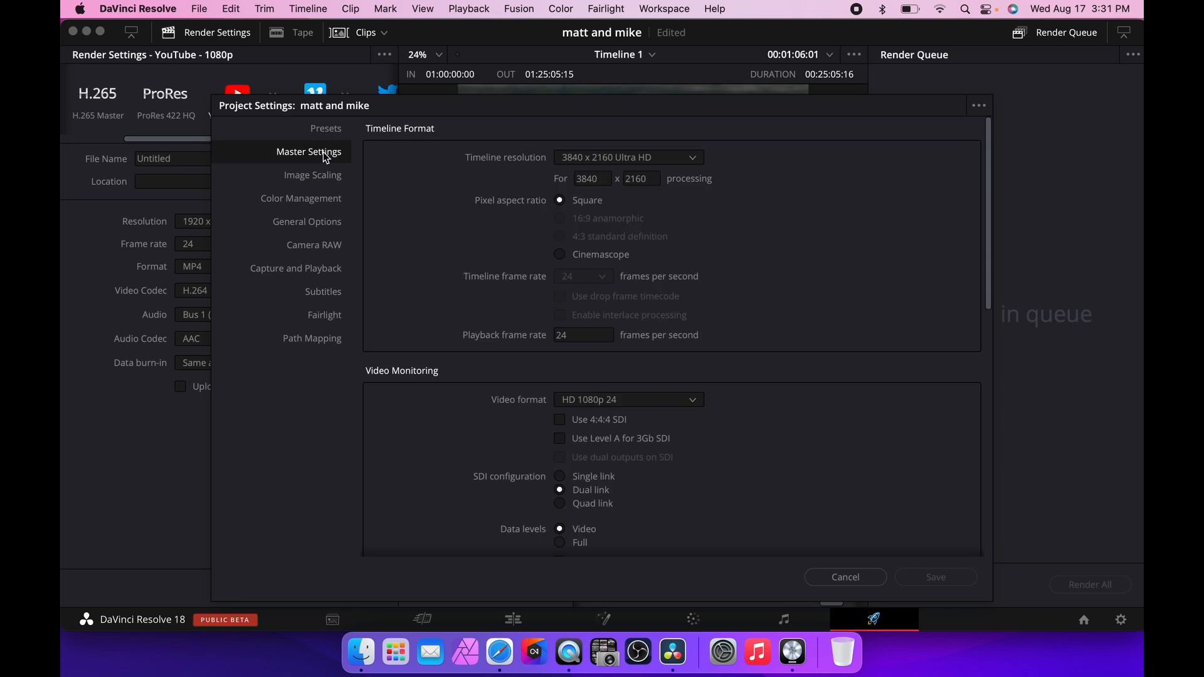
click(680, 162)
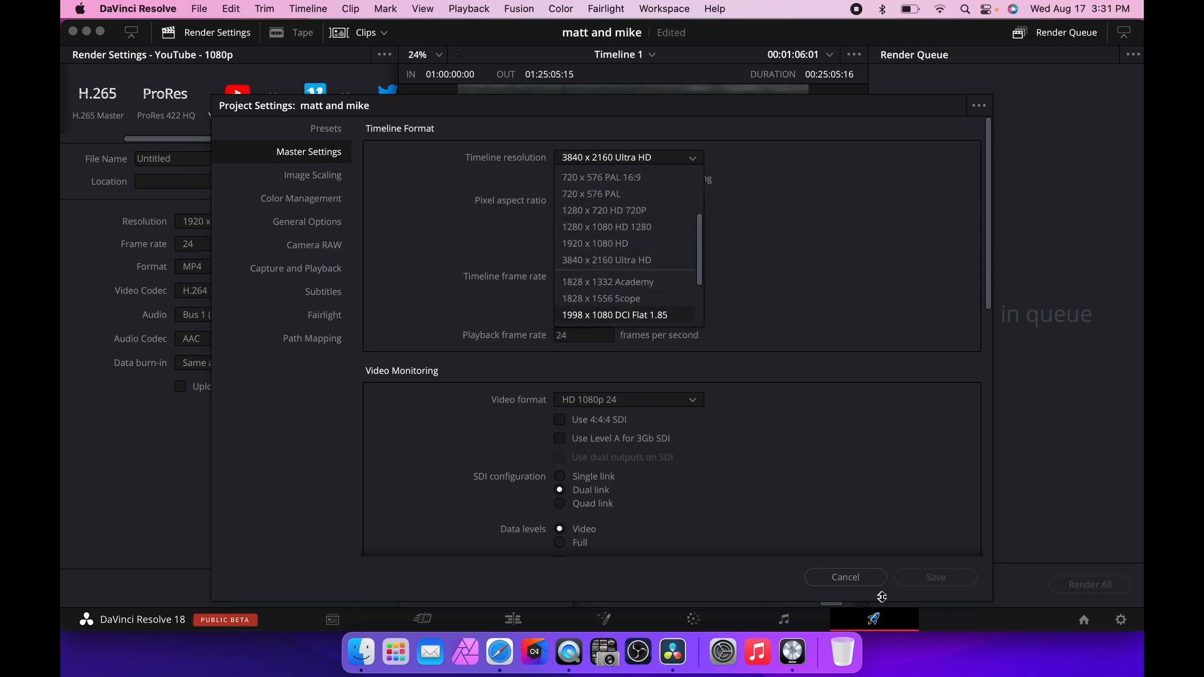
click(859, 578)
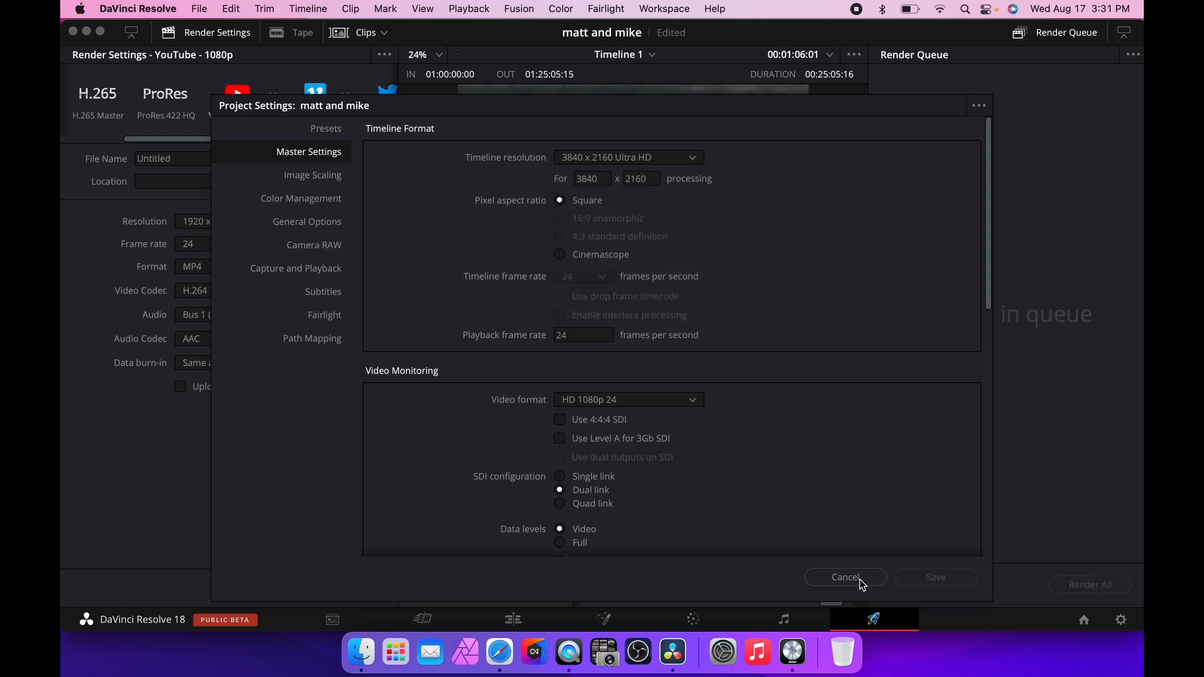
click(811, 576)
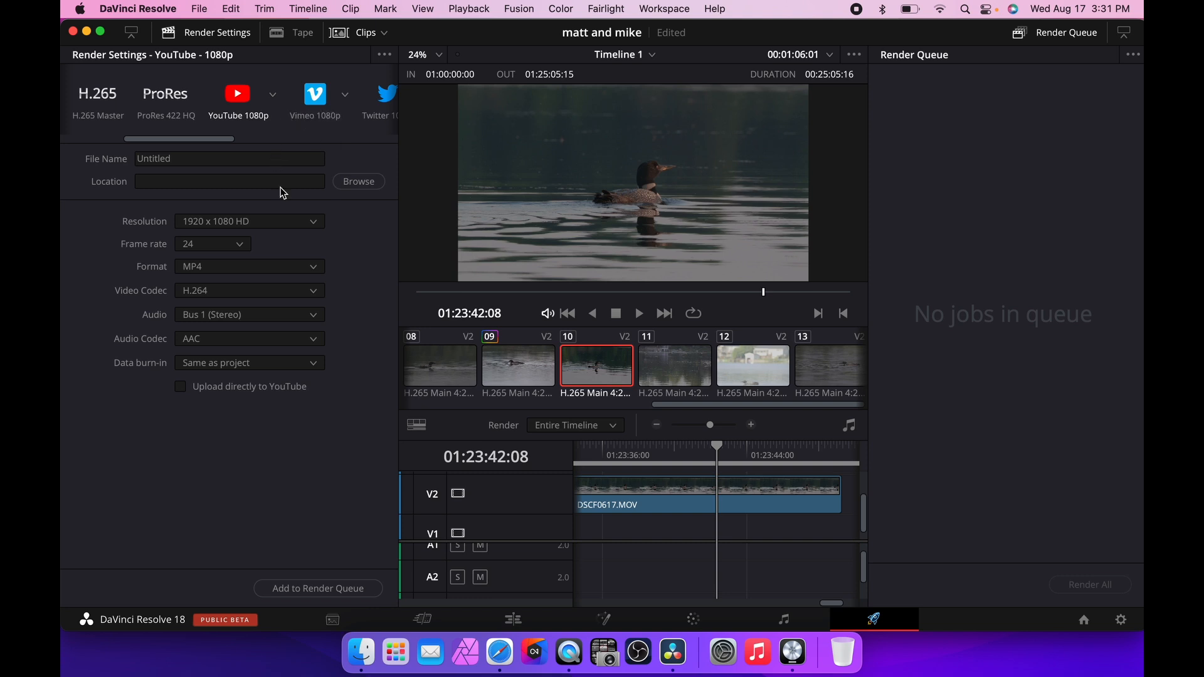
Name the render file test and add the job to the render queue, saving it in Movies.
double_click(253, 160)
text(test)
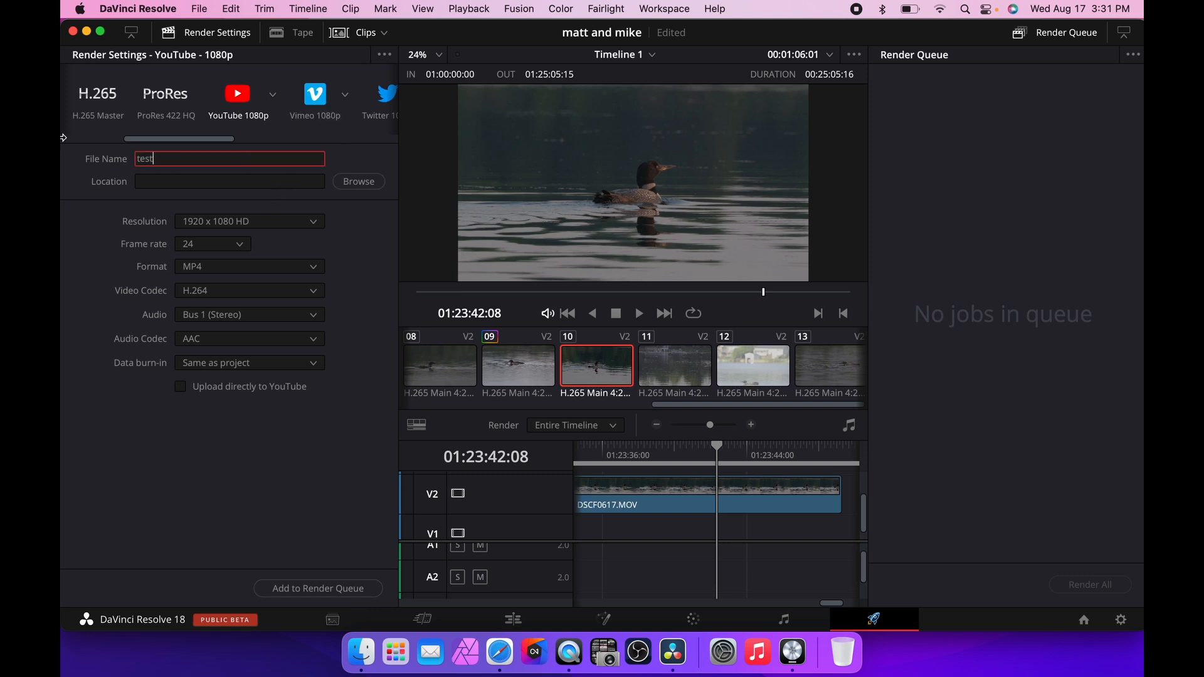
click(339, 589)
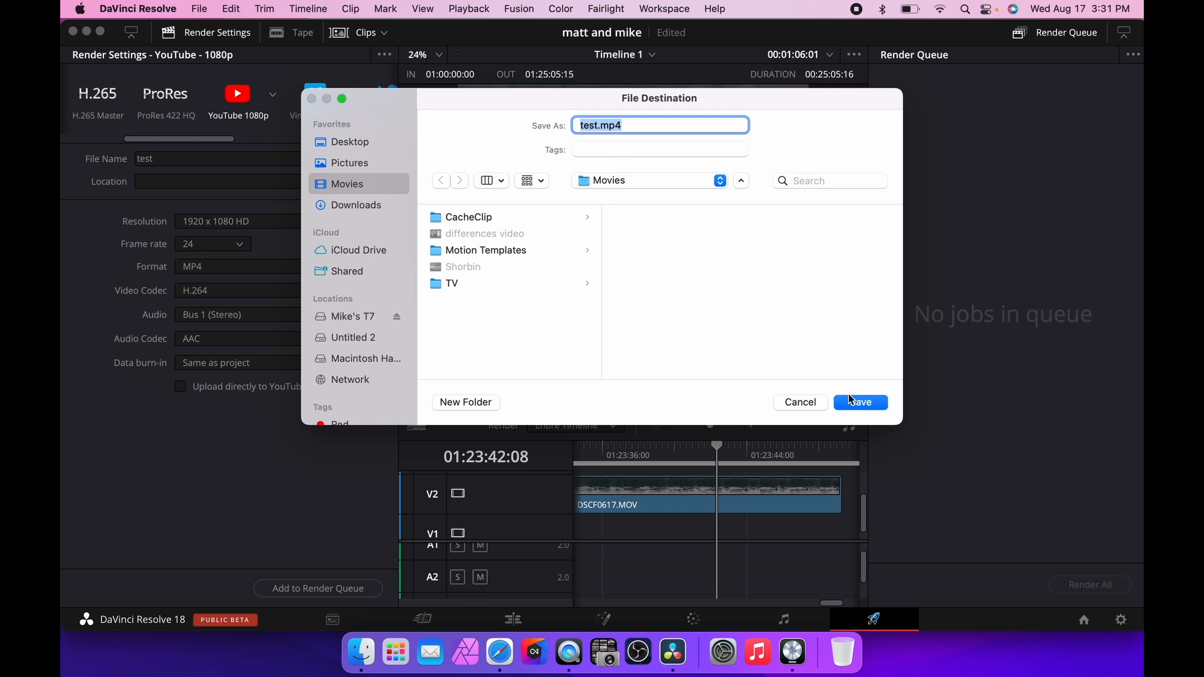
click(857, 404)
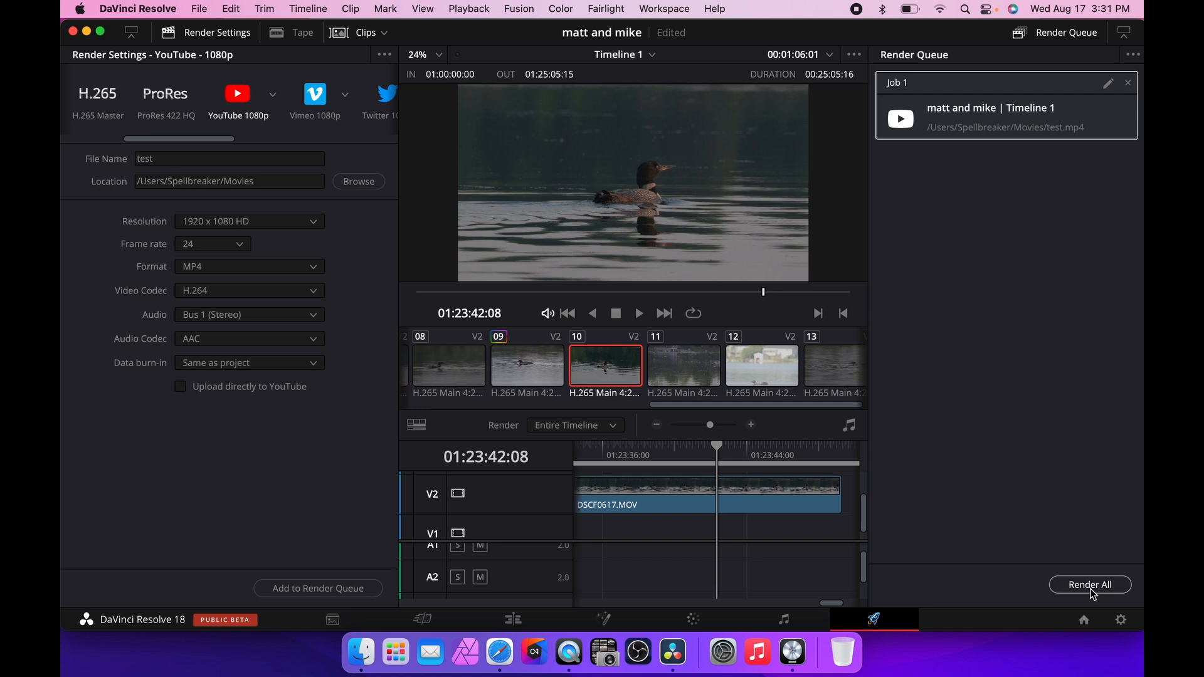
key(super+Tab)
key(super+Tab)
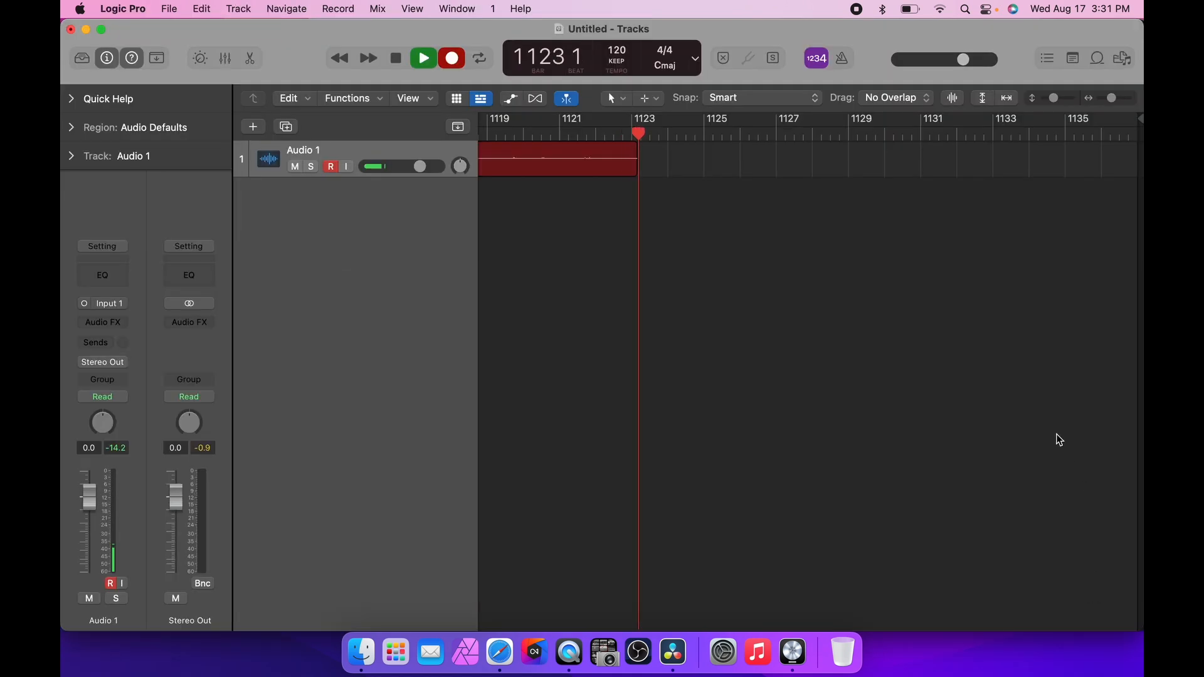
key(super+Tab)
key(super+Tab)
key(super+Tab)
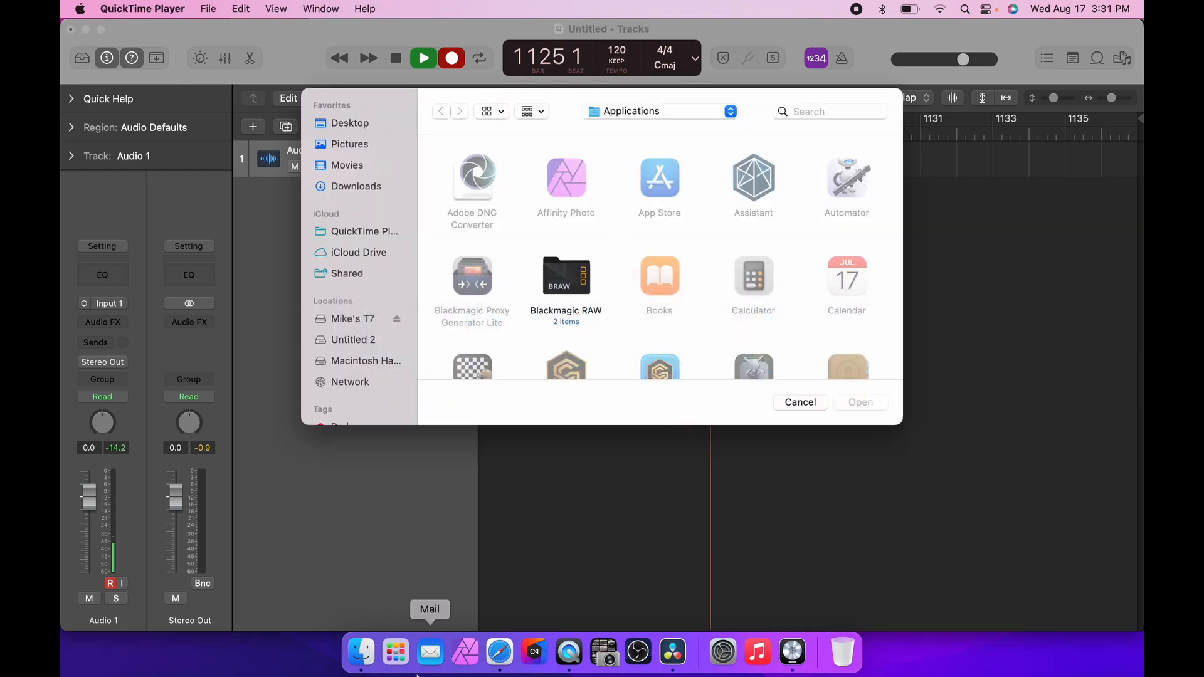
key(super+Tab)
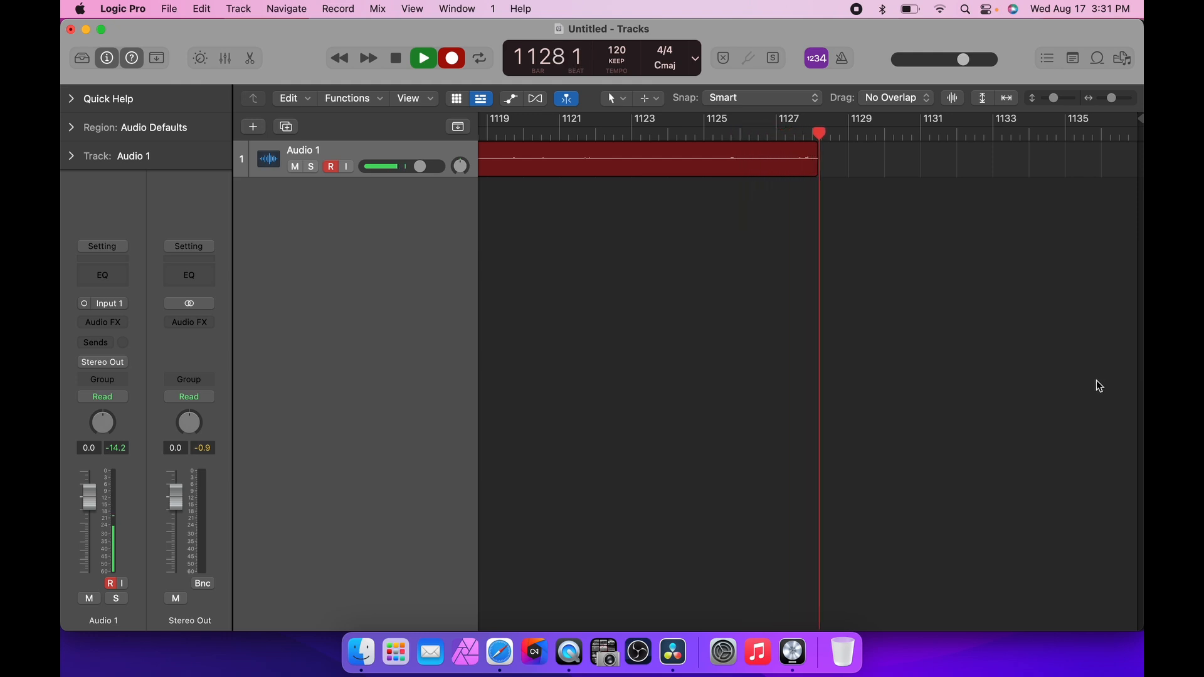
key(super+Tab)
key(super+Tab)
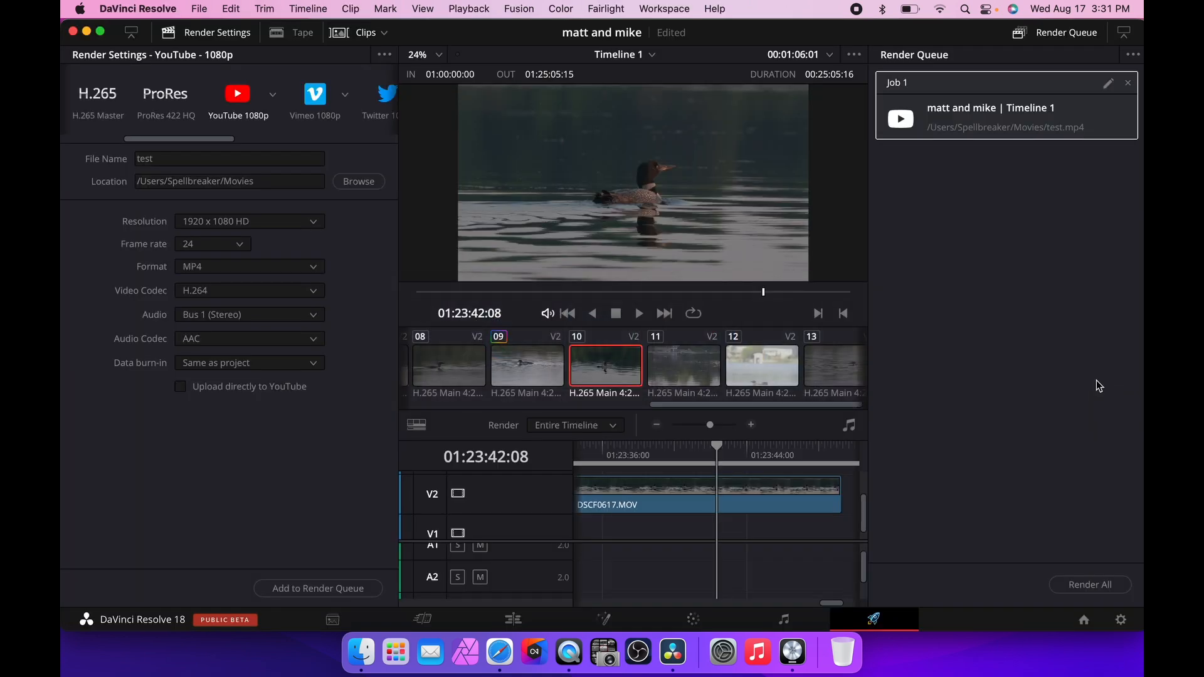
Return to the Edit page, fit the whole timeline in view, and hide the Effects and Media Pool panels.
click(513, 619)
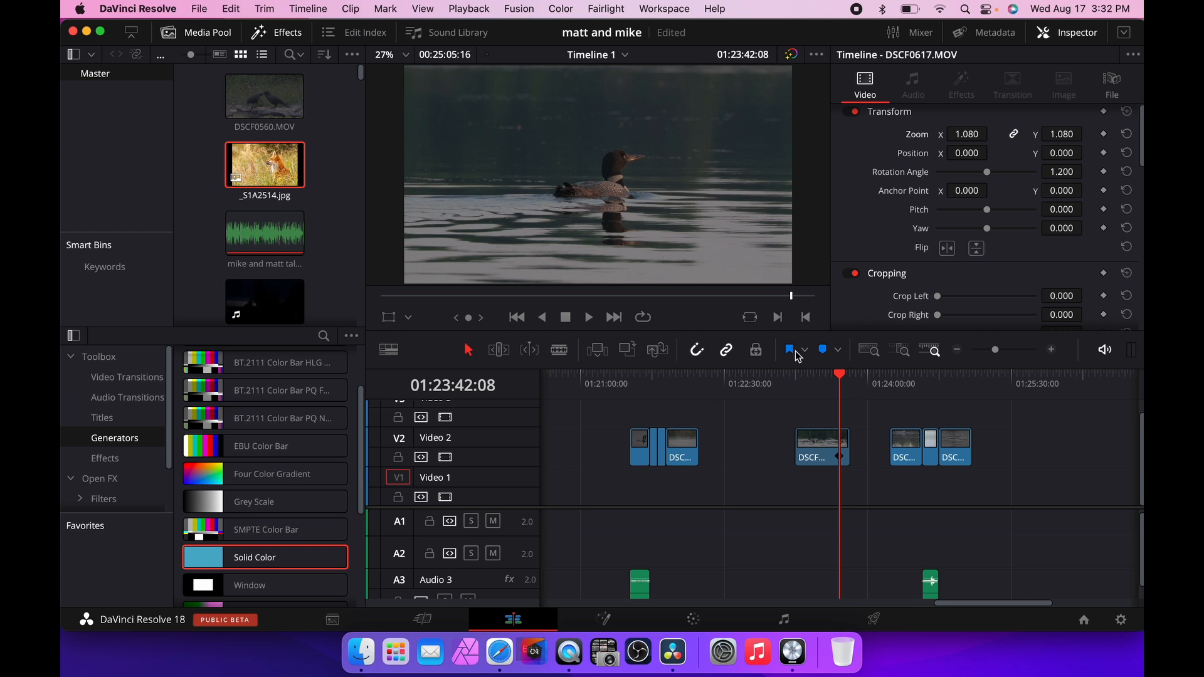
click(958, 350)
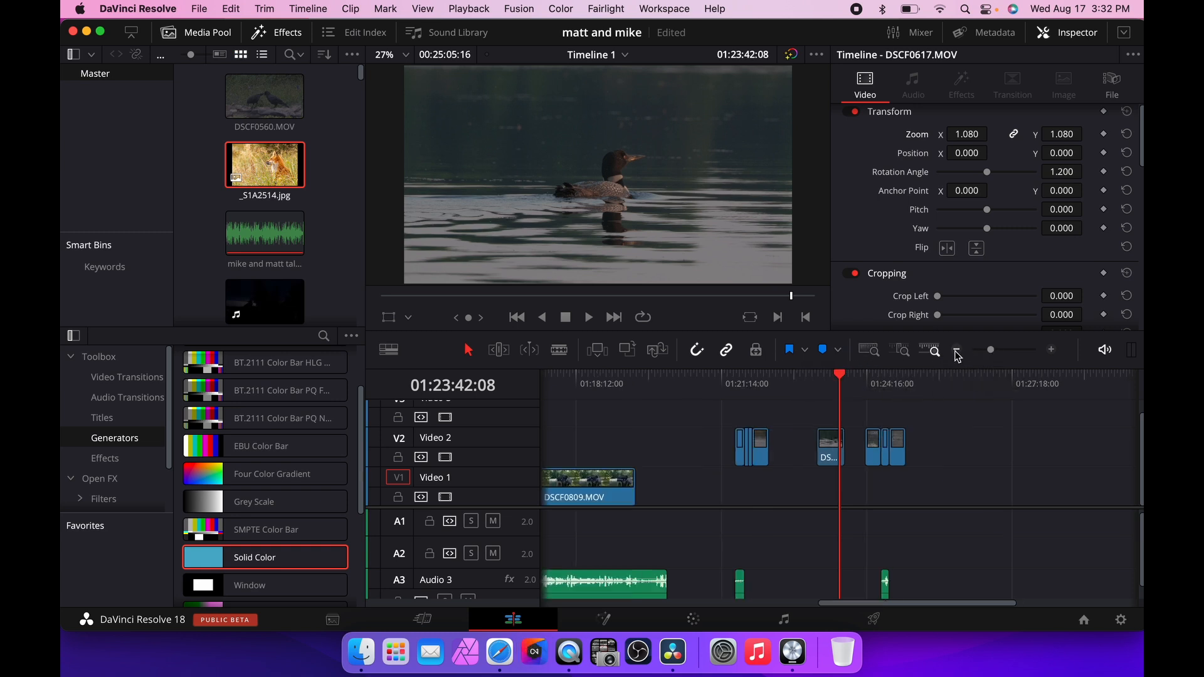
click(869, 351)
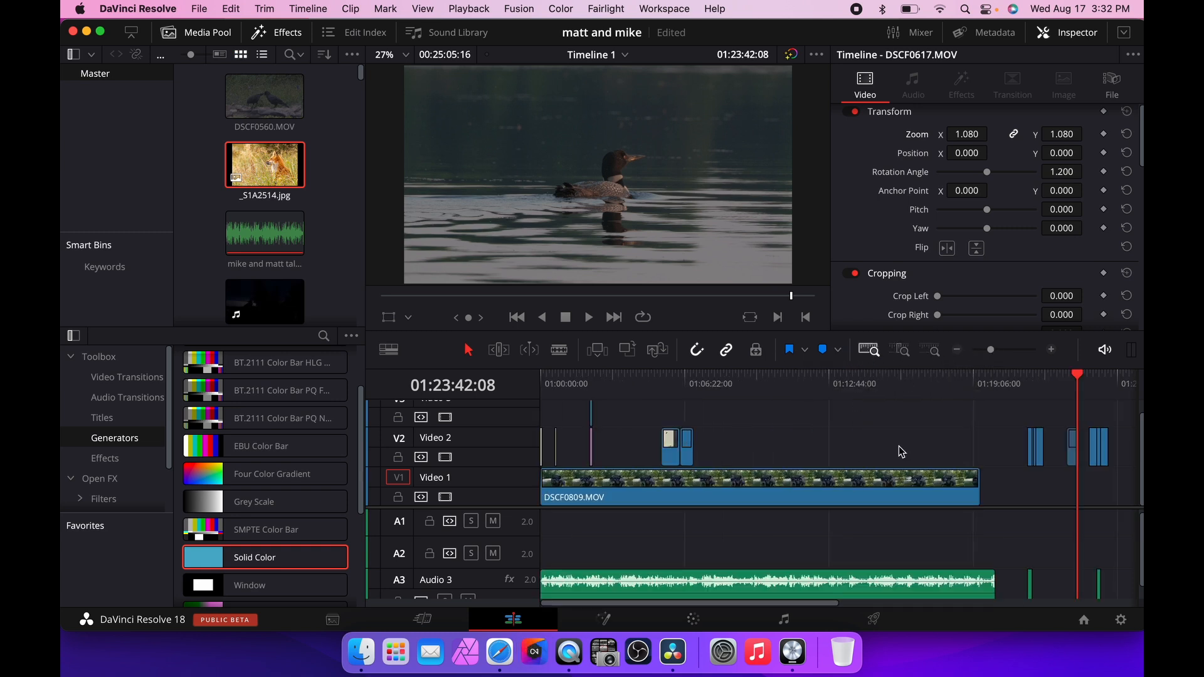
scroll(891, 433, right, 3)
scroll(875, 419, left, 3)
click(267, 31)
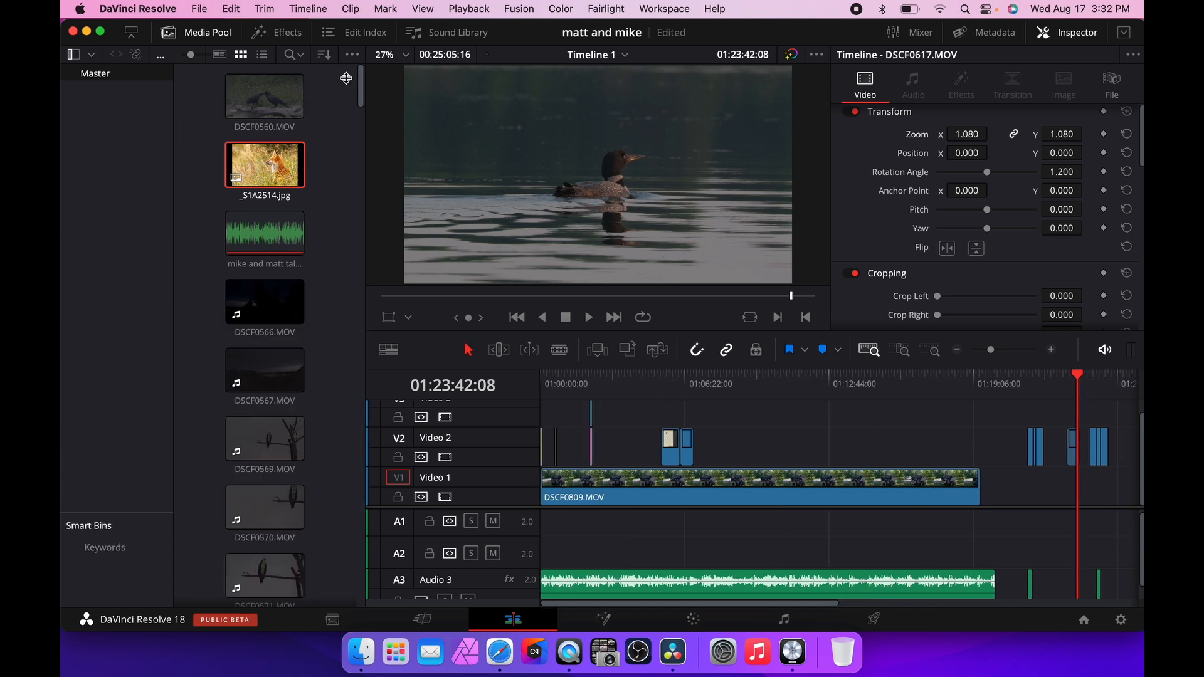
click(195, 32)
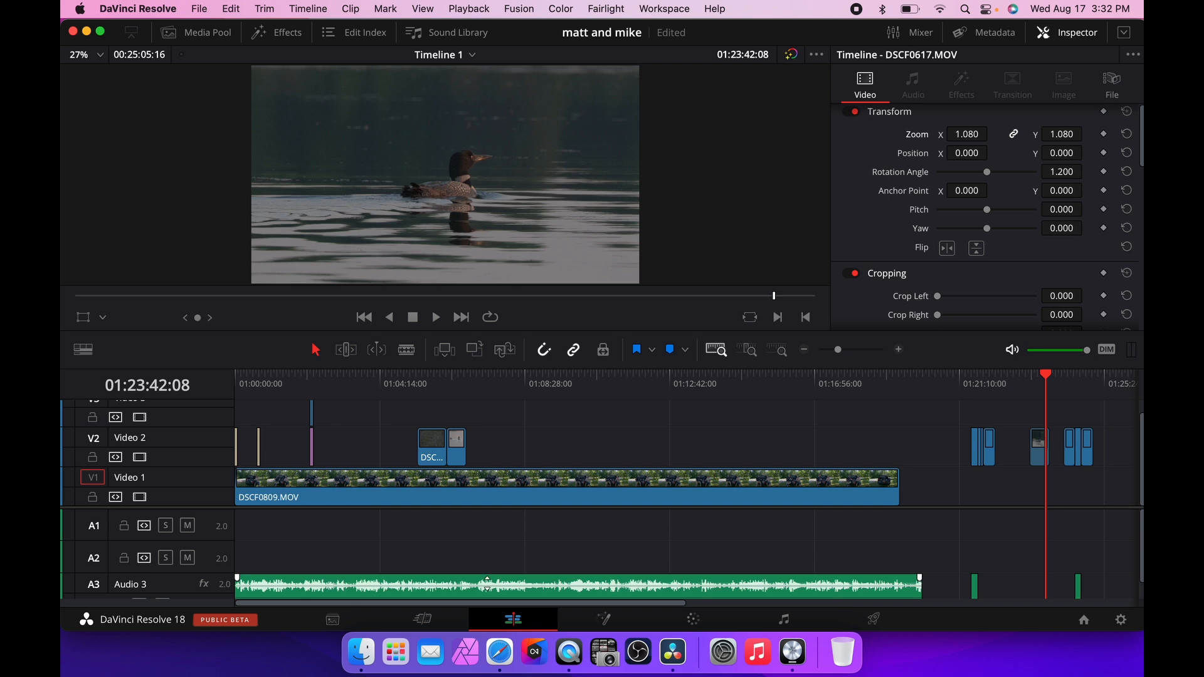
Browse the Media, Edit, Fusion and Color pages, ending back on the Edit page.
click(431, 619)
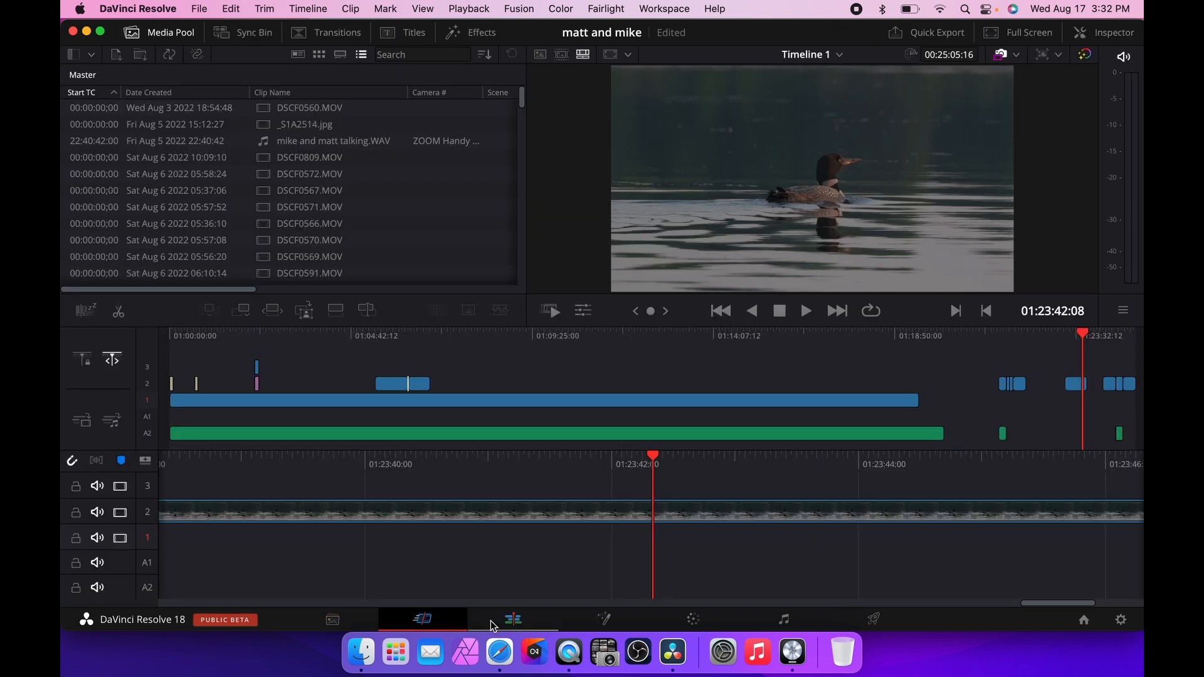
click(513, 619)
click(604, 620)
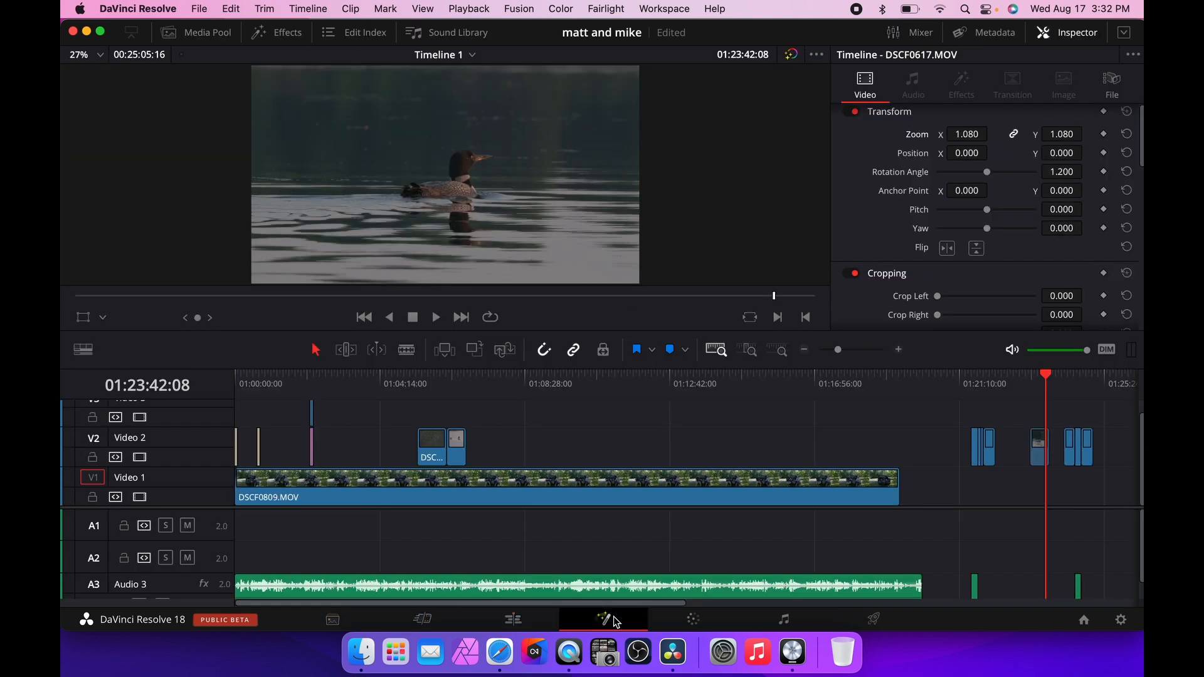
click(694, 621)
click(516, 621)
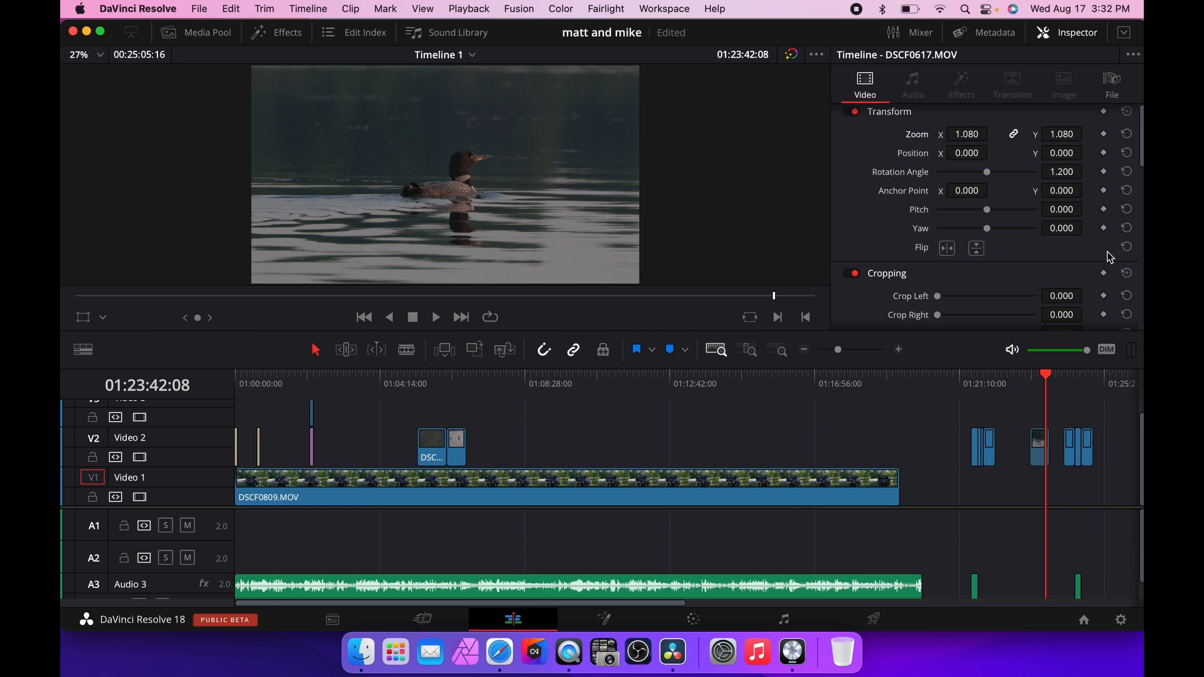
click(1105, 173)
click(833, 351)
drag(833, 351, 830, 350)
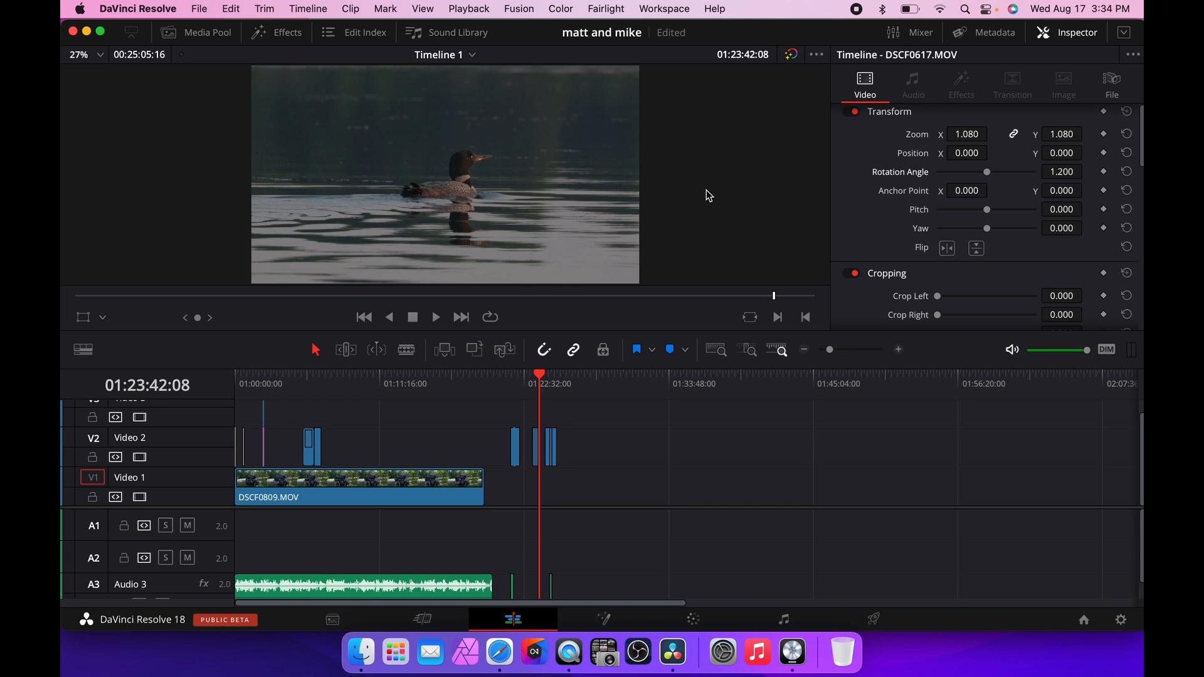
key(super+Tab)
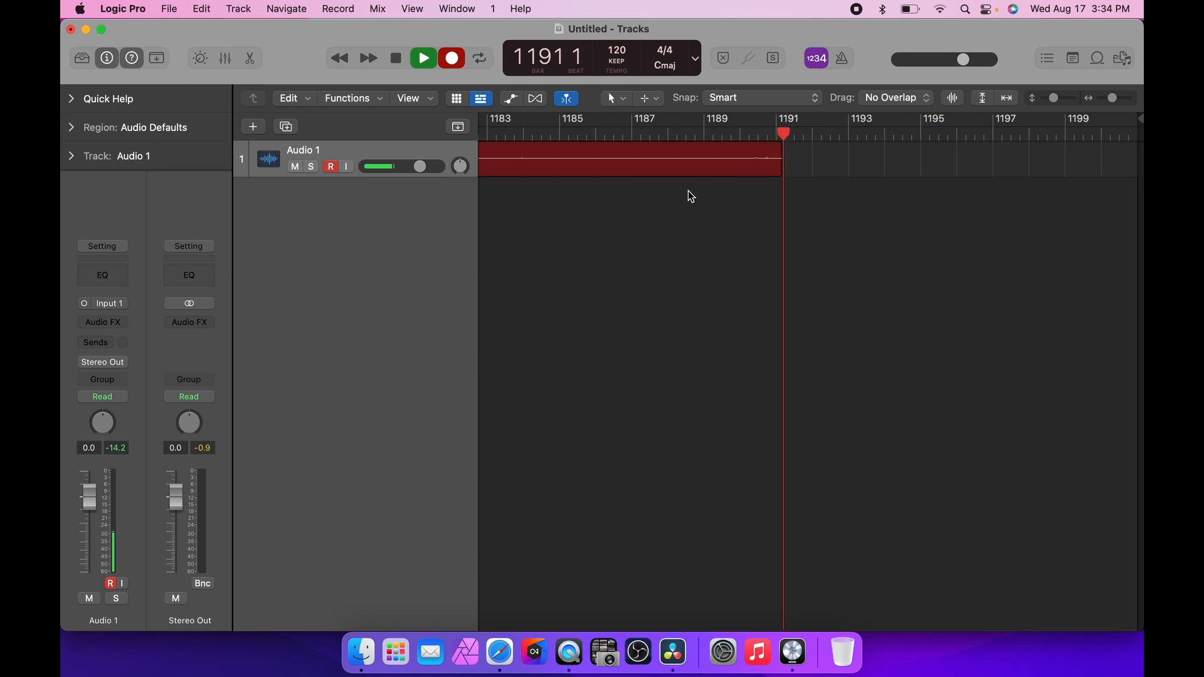
key(super+Tab)
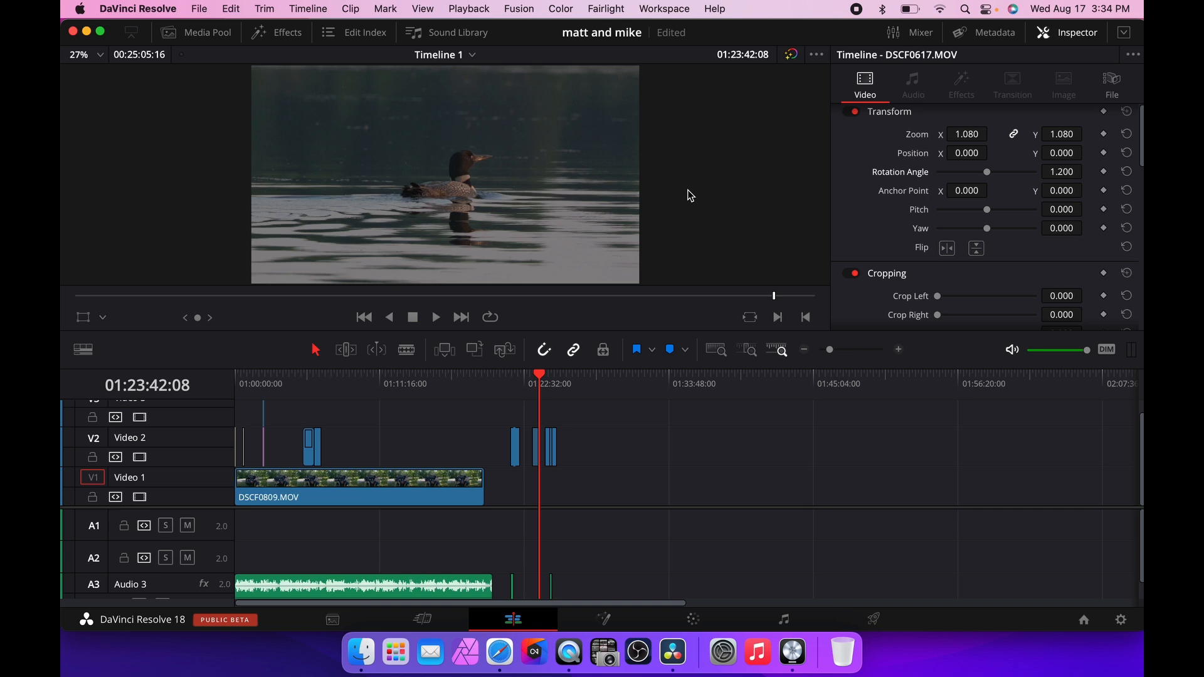
key(super+Tab)
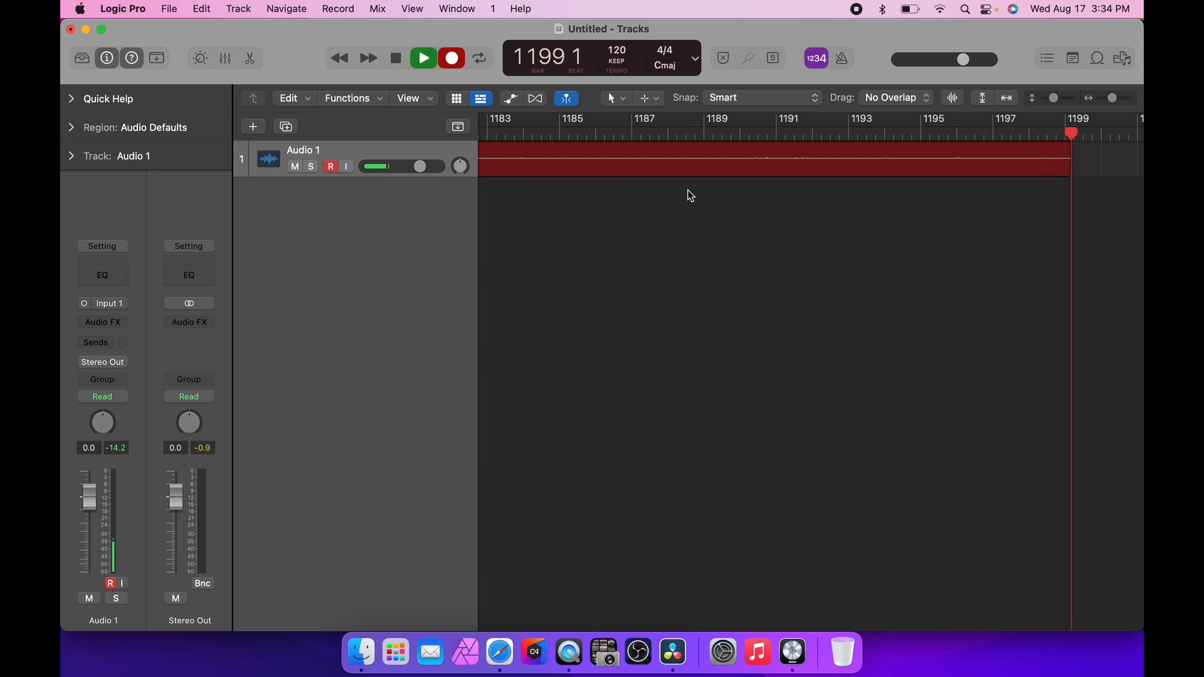
key(space)
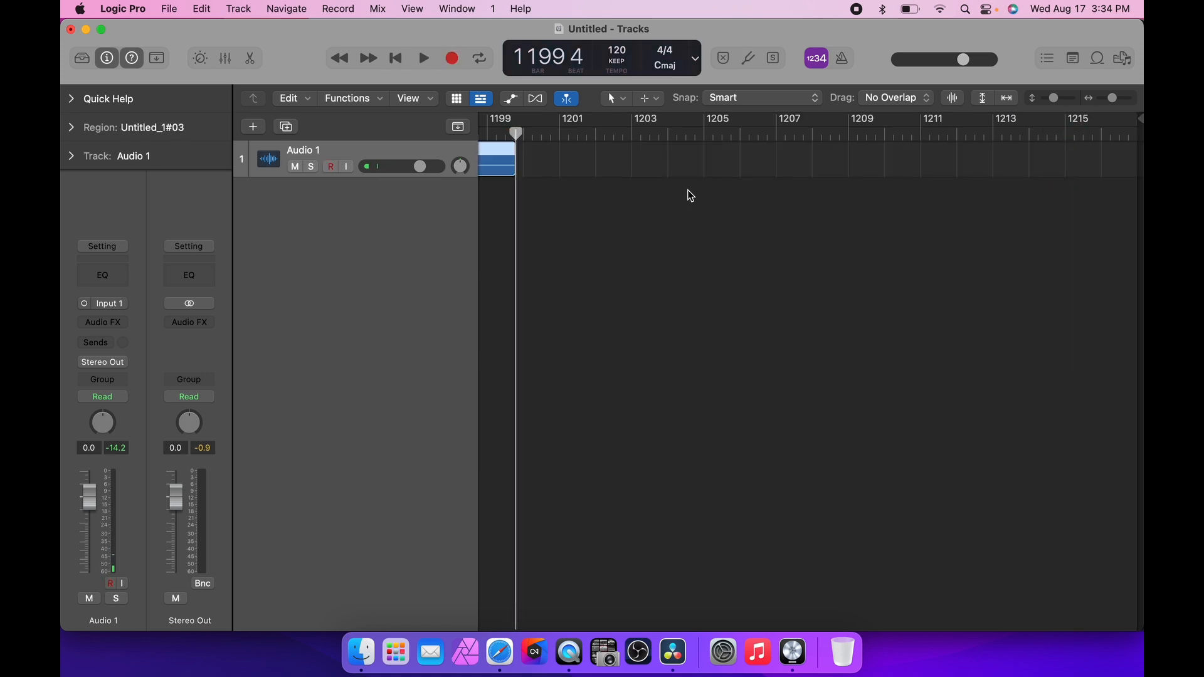